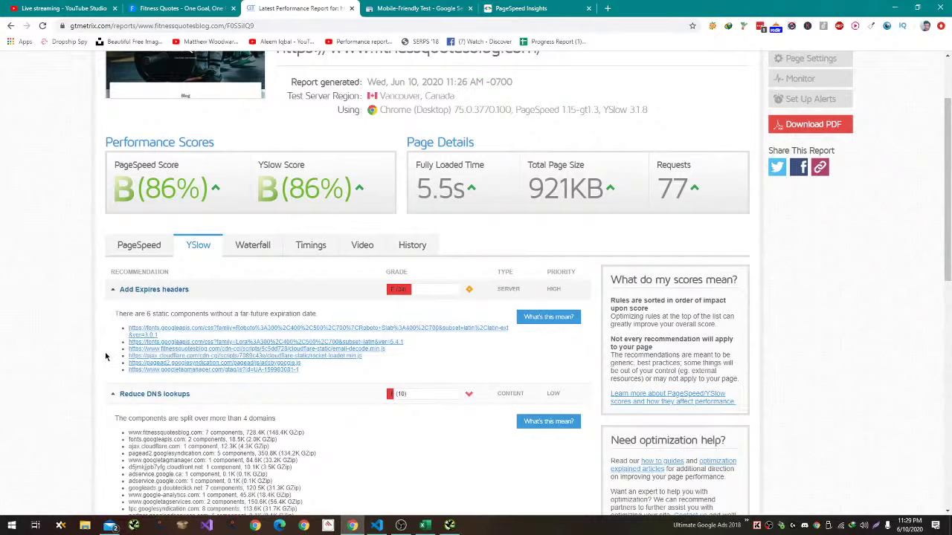
Switch to the SEO audit workbook in Excel, record "No" for Host Fonts Offline, and go to the preferred-version redirect note.
key(alt+Tab)
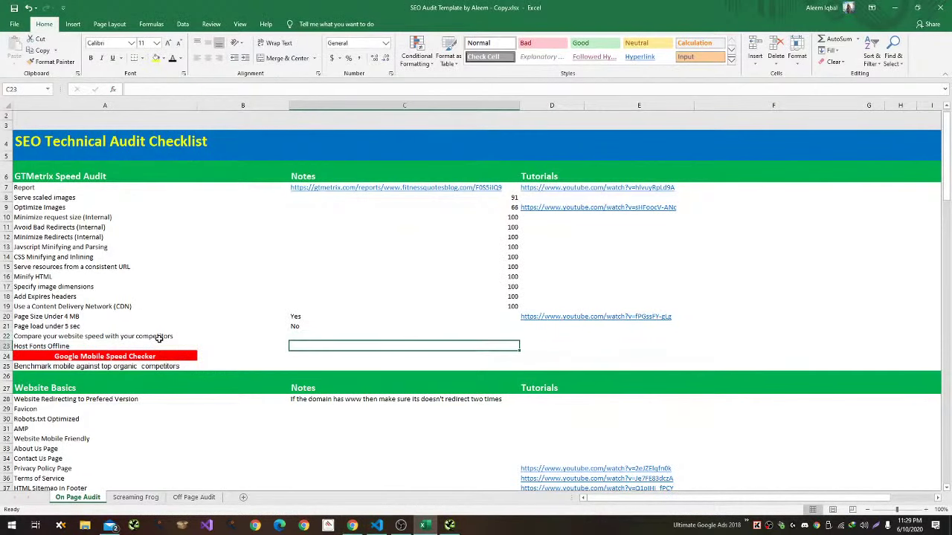
text(No)
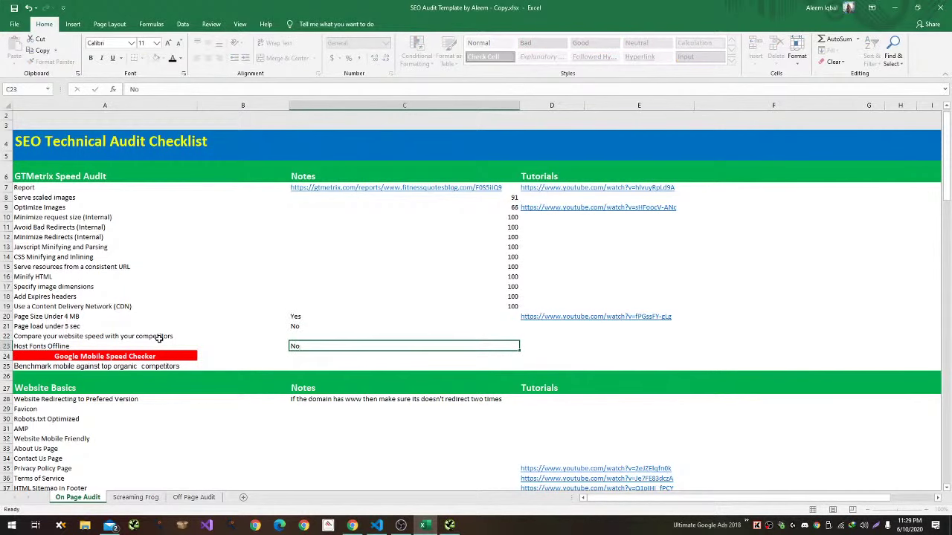
key(Return)
key(Down)
key(Down)
key(Down)
key(Down)
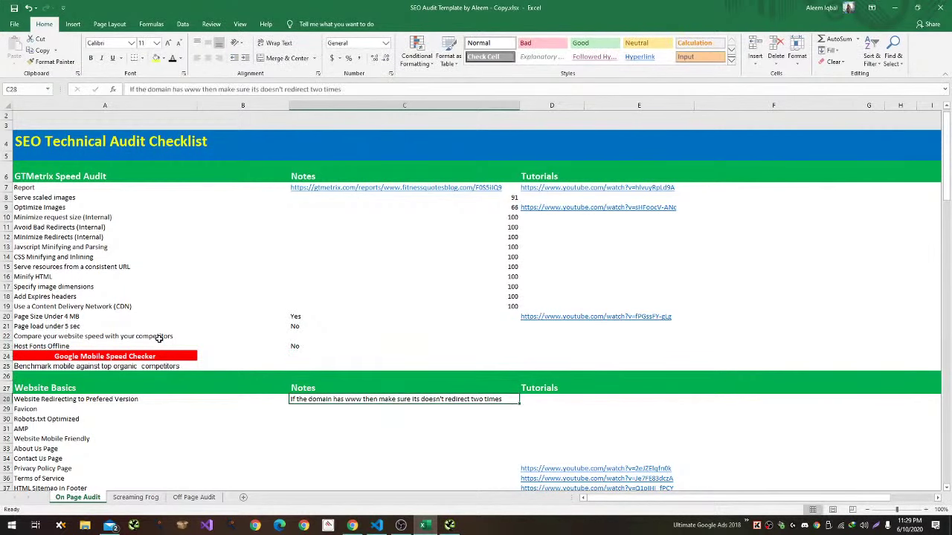
Switch to Chrome, search Google for "http status" in a new tab, and open the httpstatus.io bulk URL checker.
click(352, 526)
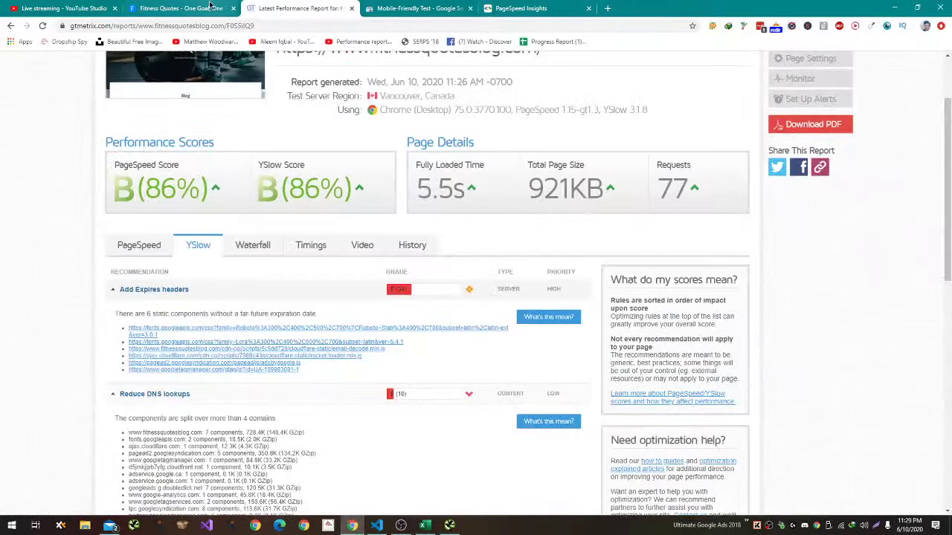
key(ctrl+t)
text(httpsstatus)
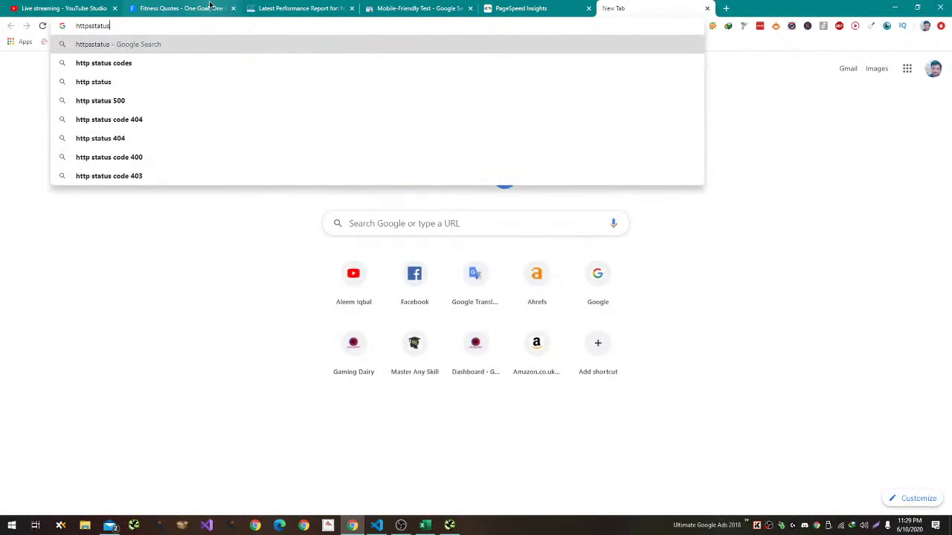
key(Down)
key(Down)
key(Return)
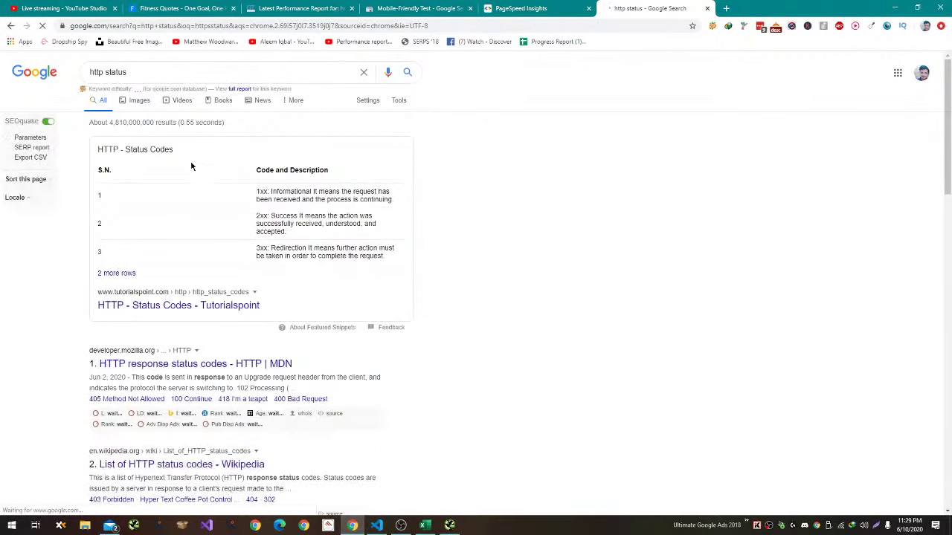
scroll(190, 166, down, 5)
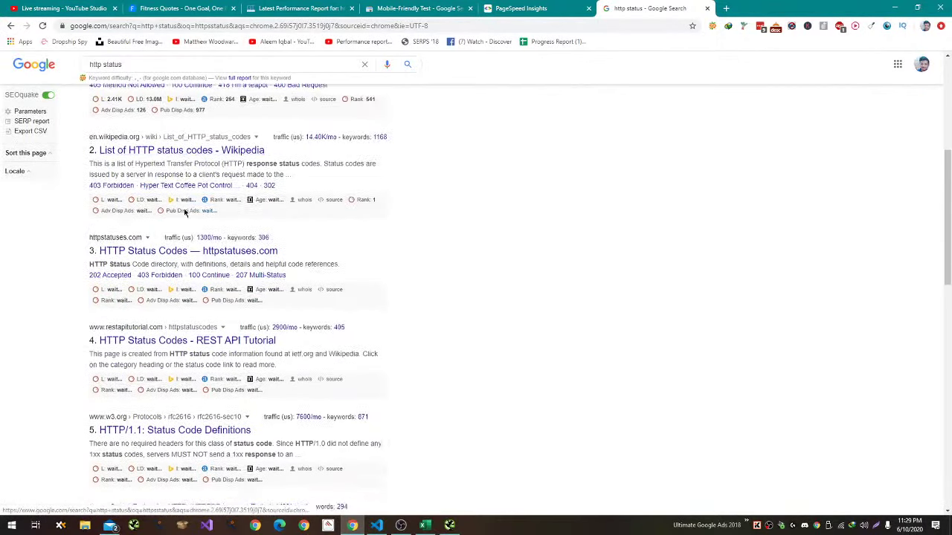
scroll(185, 212, down, 3)
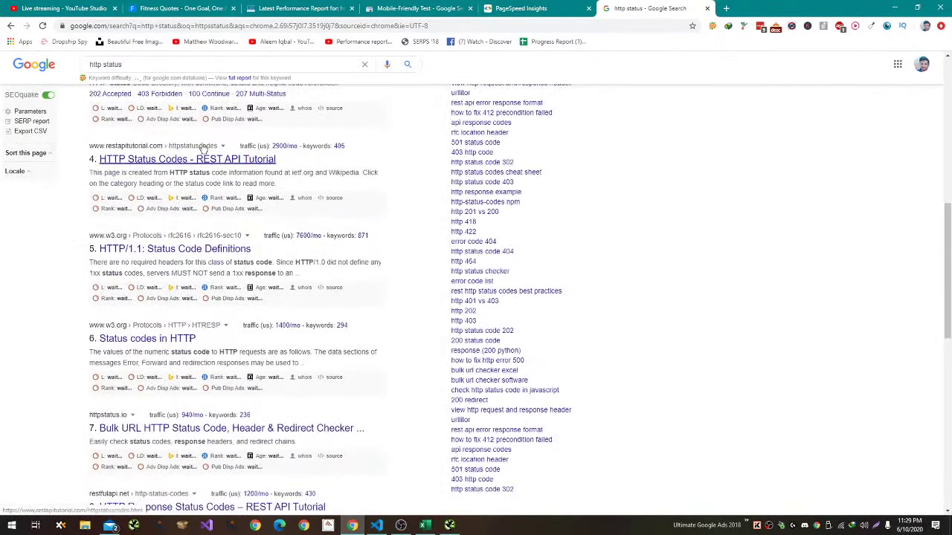
click(191, 428)
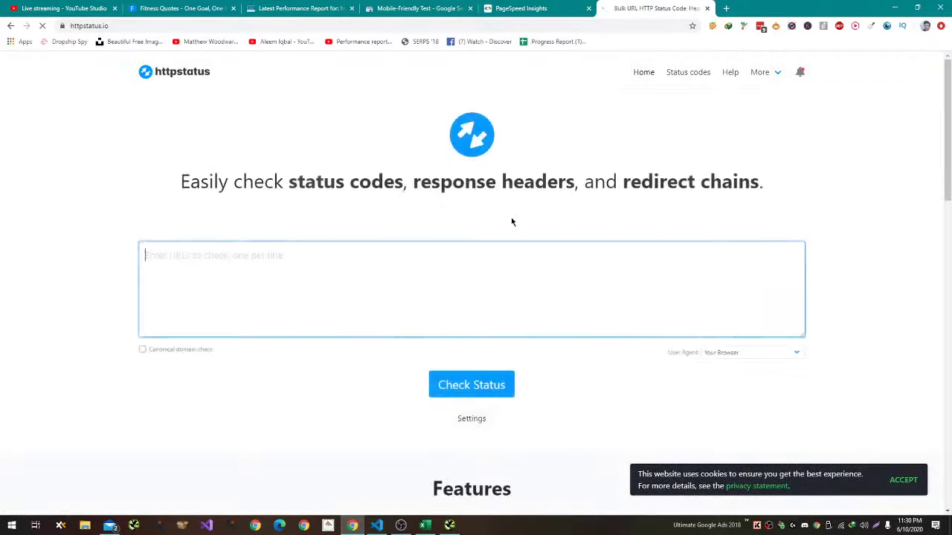
Copy the fitness blog's homepage address into the httpstatus URL list and check its status.
click(178, 9)
click(185, 22)
key(ctrl+c)
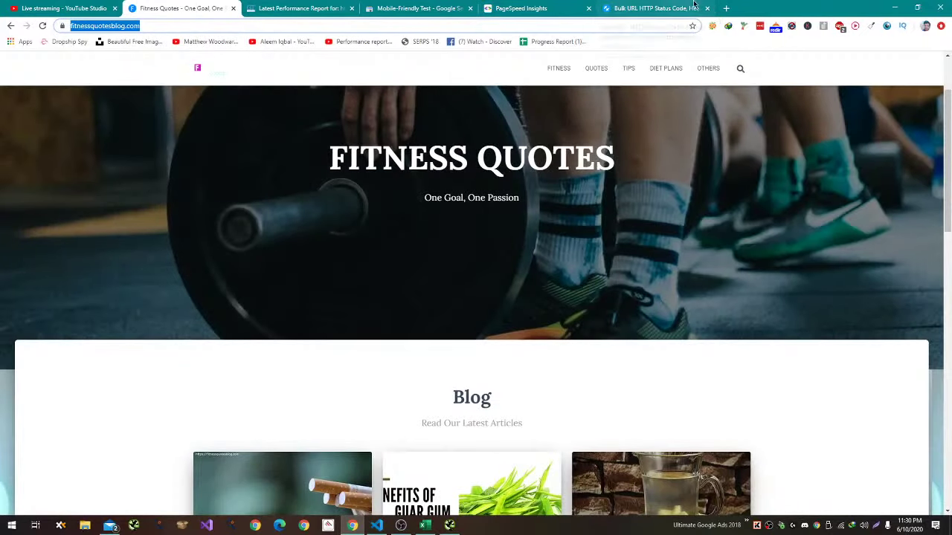
drag(654, 8, 305, 8)
key(ctrl+v)
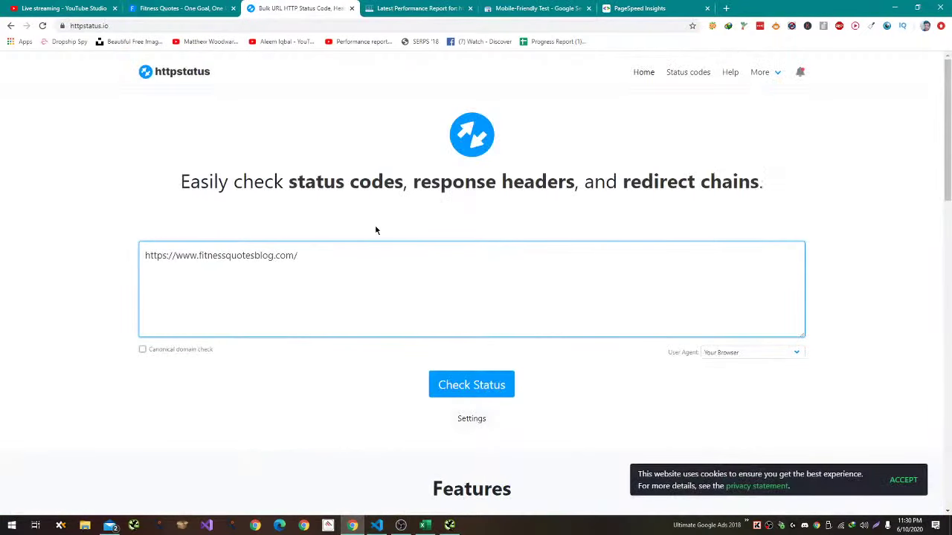
key(ctrl+Return)
key(ctrl+v)
key(ctrl+v)
key(ctrl+v)
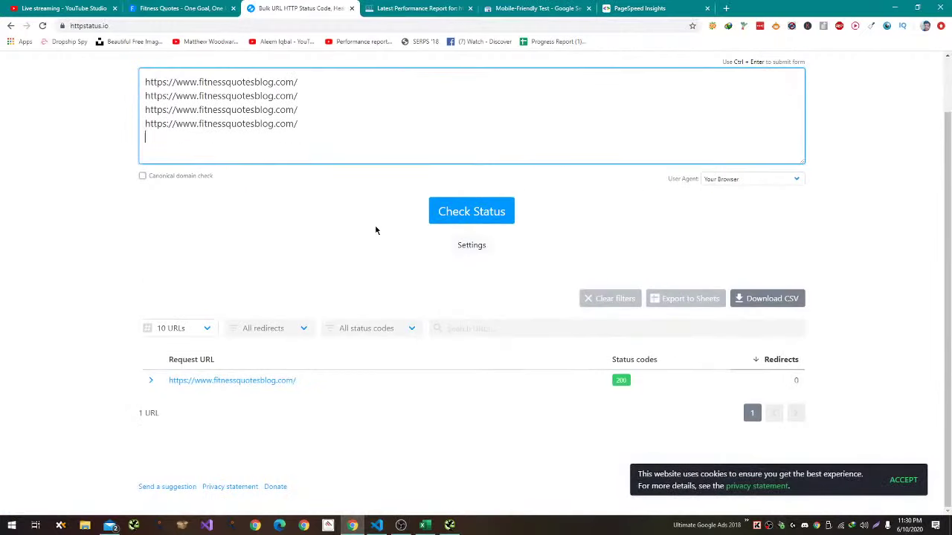
key(ctrl+v)
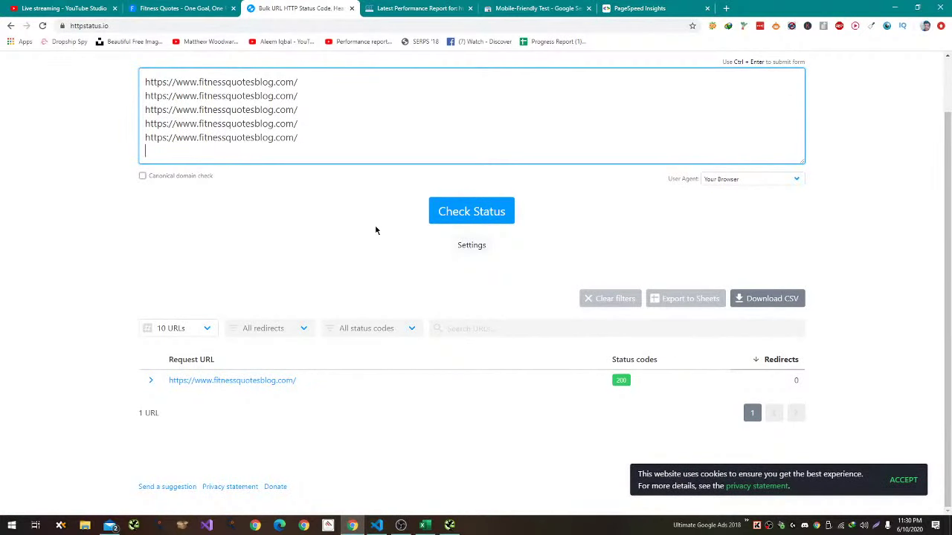
key(ctrl+v)
scroll(368, 215, up, 2)
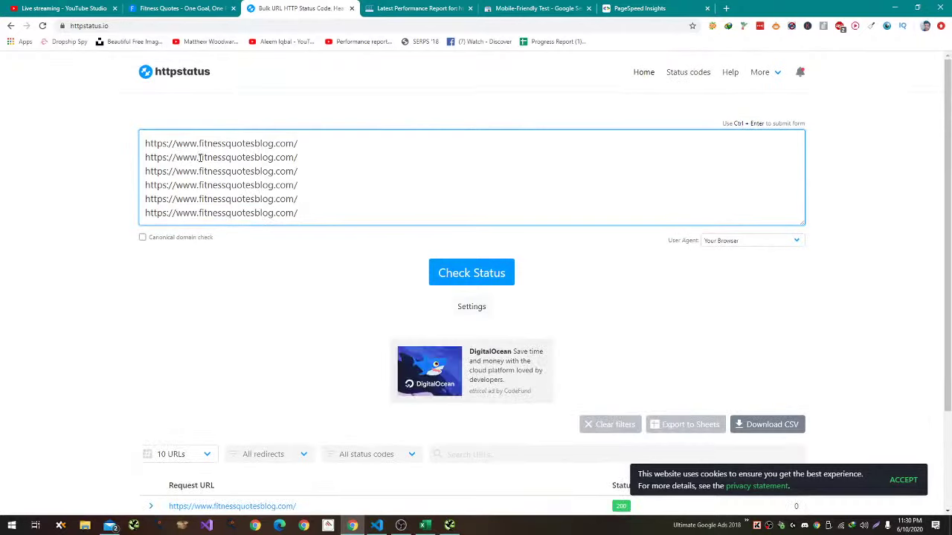
drag(198, 157, 176, 157)
key(BackSpace)
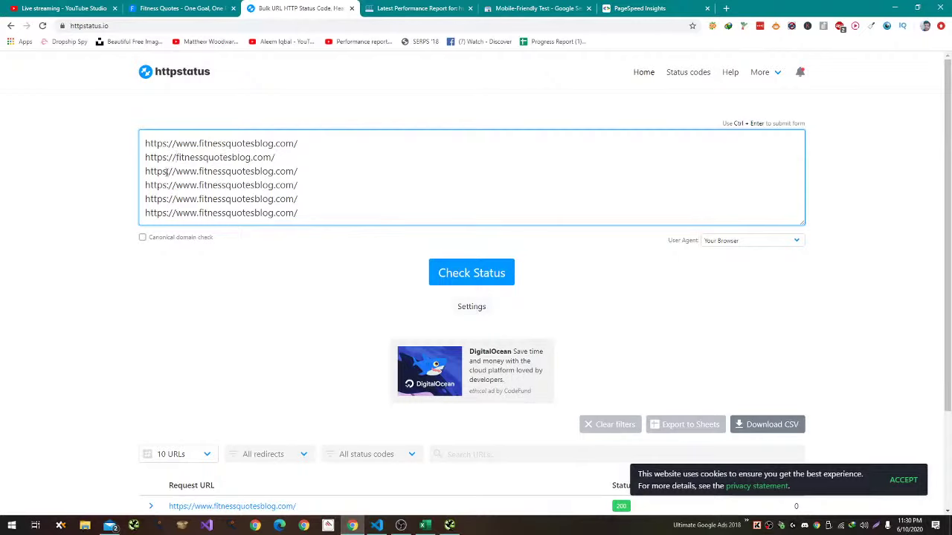
click(166, 171)
key(BackSpace)
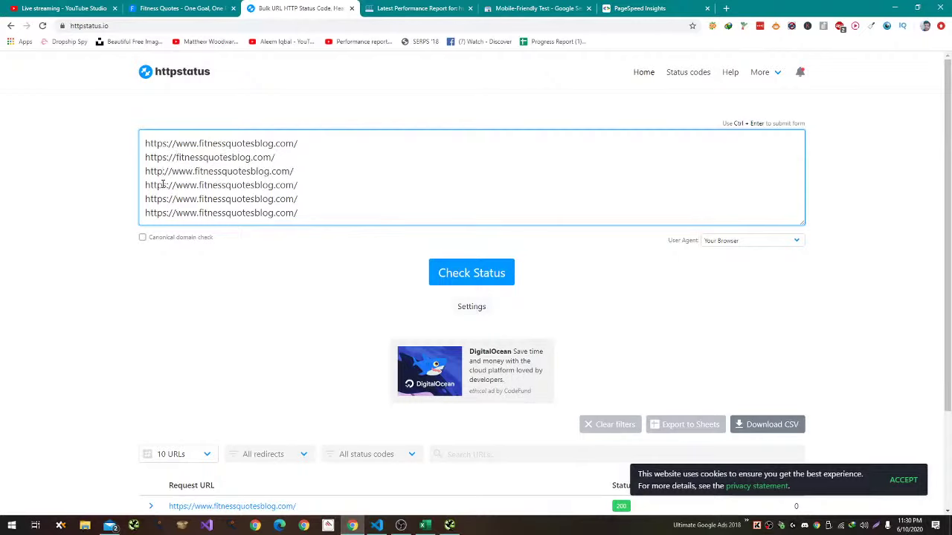
key(BackSpace)
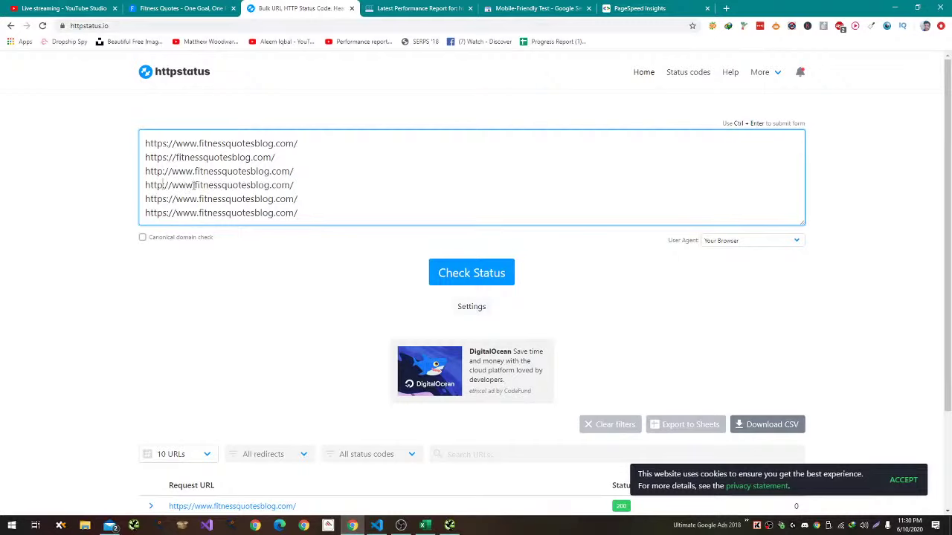
drag(195, 185, 172, 185)
key(BackSpace)
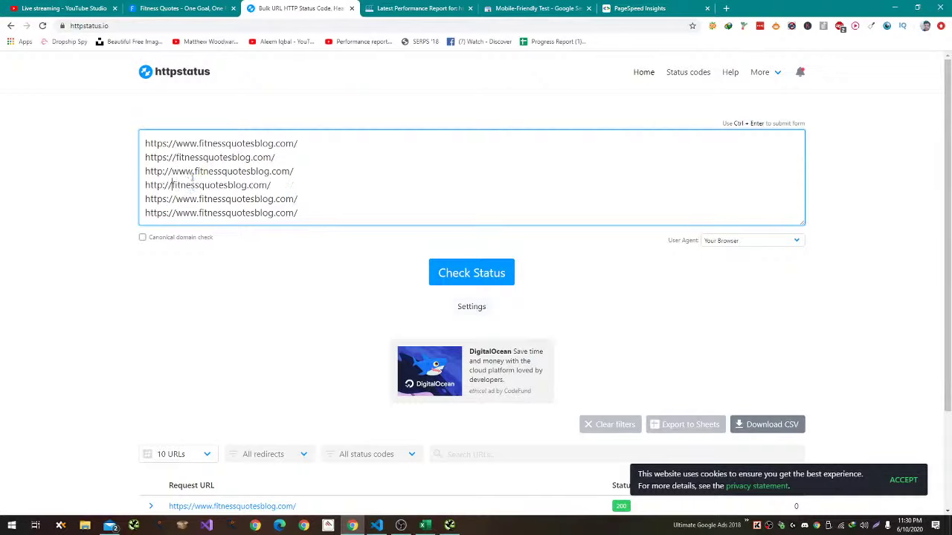
Copy the link of the blog's nicotine article and replace the fifth URL in the httpstatus list with it.
click(182, 8)
scroll(402, 207, down, 3)
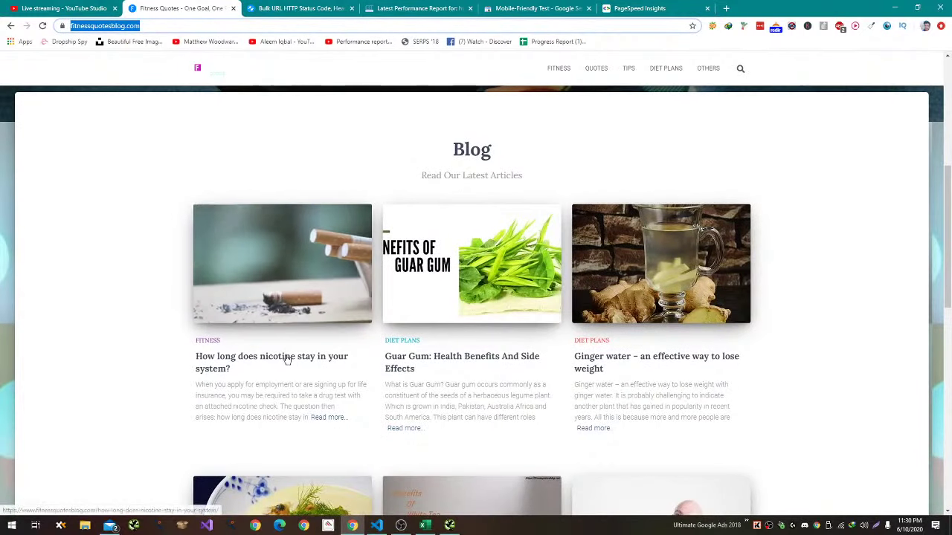
right_click(229, 358)
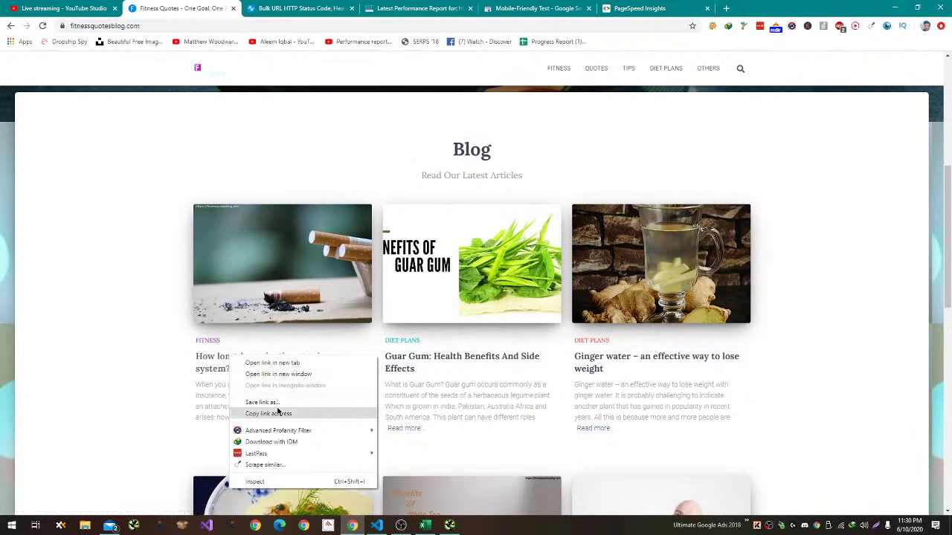
click(278, 412)
click(327, 8)
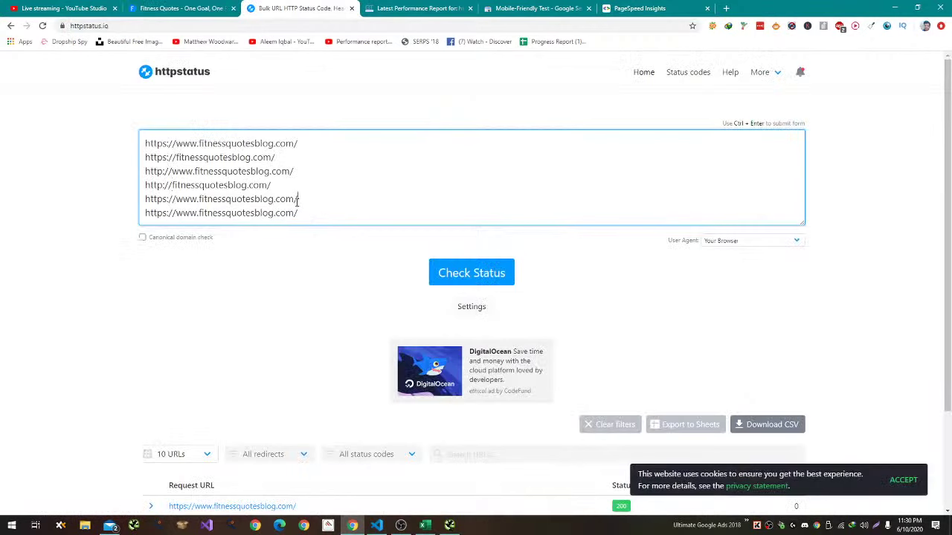
drag(298, 199, 46, 199)
key(ctrl+v)
Replace the sixth URL with the nicotine article link without its trailing slash, and check the status of all listed URLs.
drag(305, 213, 82, 216)
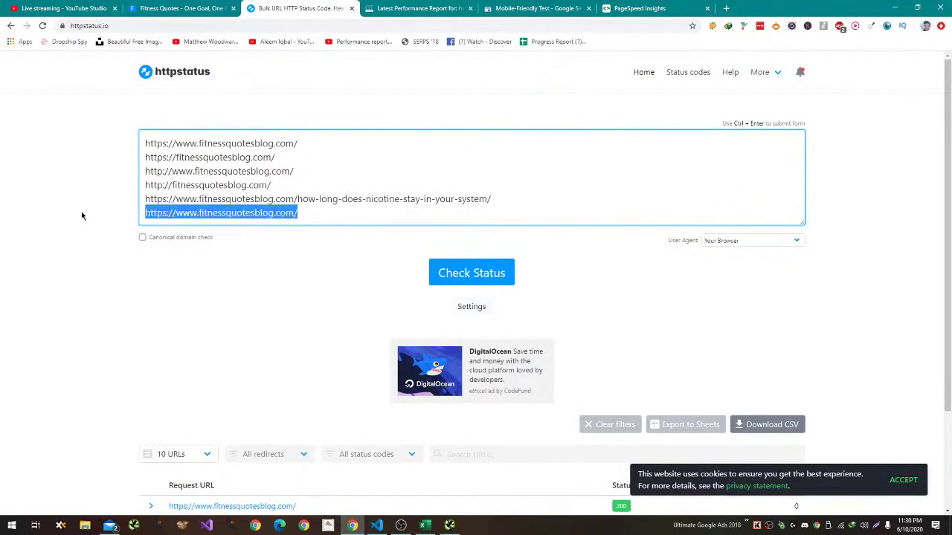
key(ctrl+v)
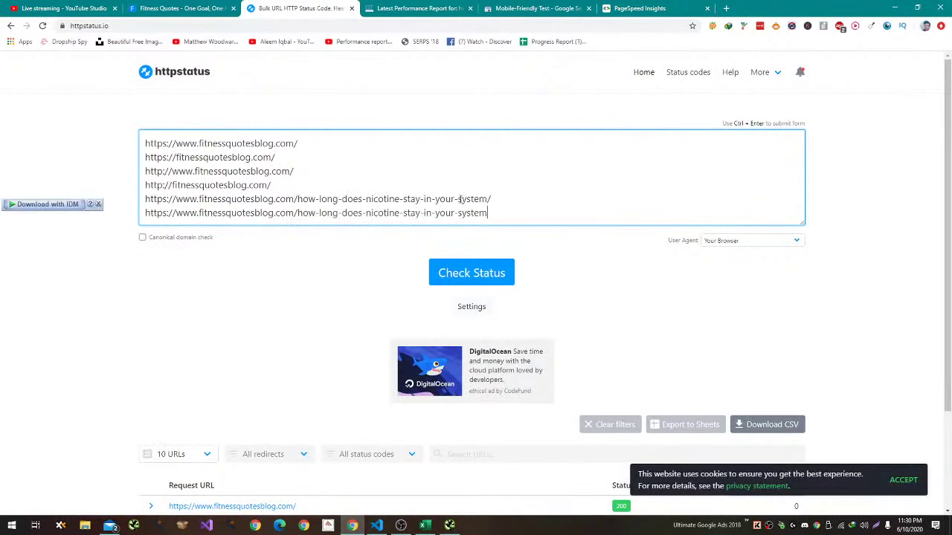
key(BackSpace)
click(463, 275)
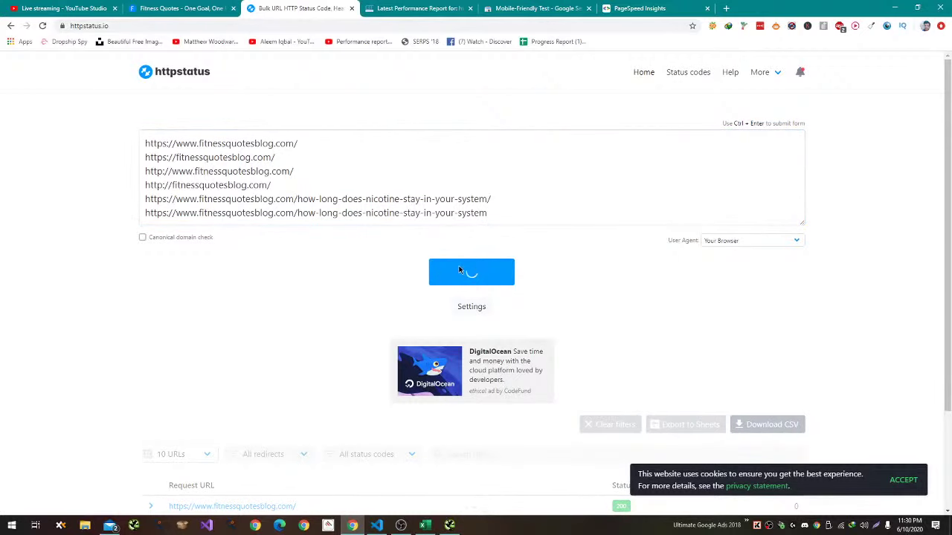
scroll(457, 264, down, 3)
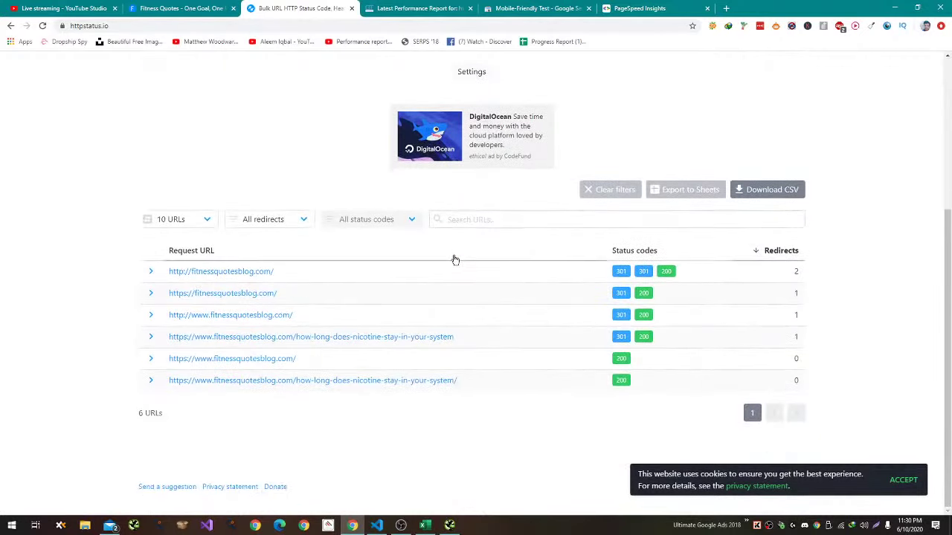
click(151, 274)
scroll(159, 291, down, 5)
scroll(157, 288, down, 15)
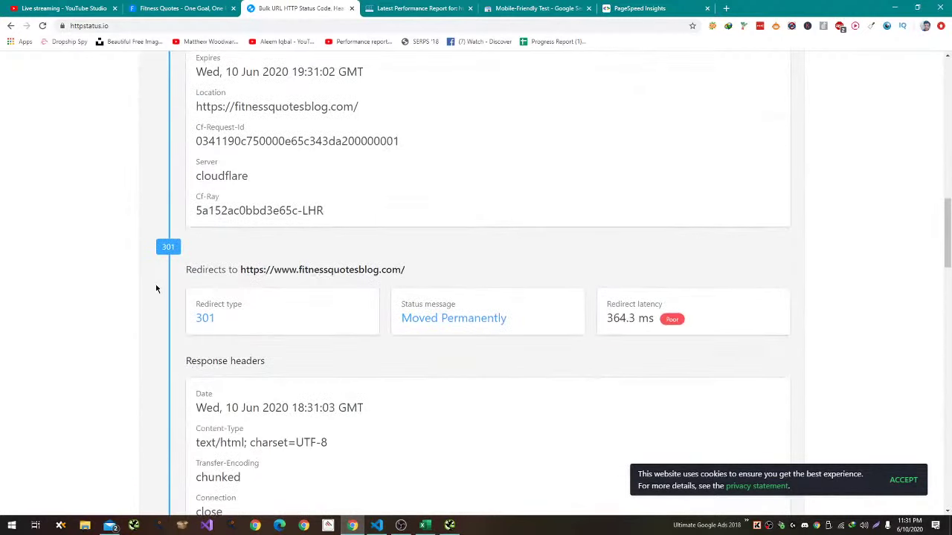
scroll(157, 284, down, 8)
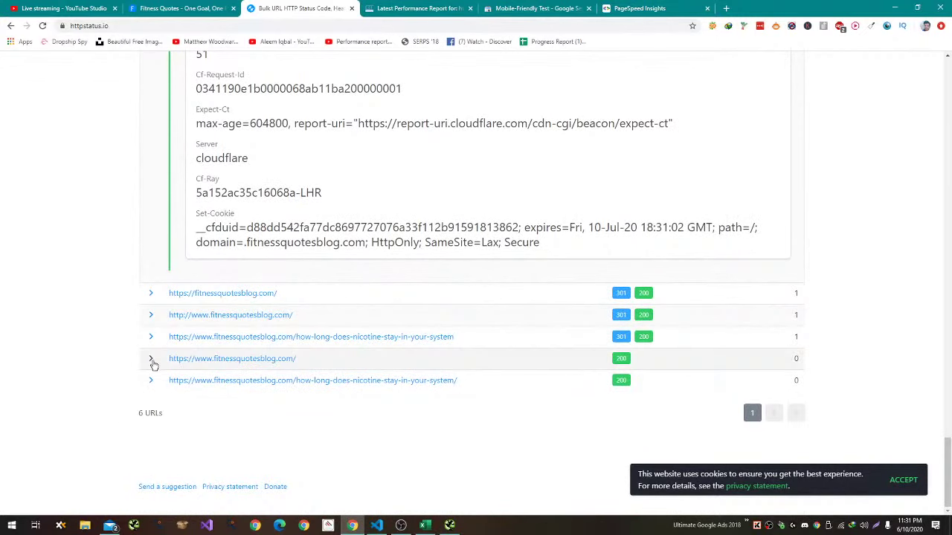
click(149, 338)
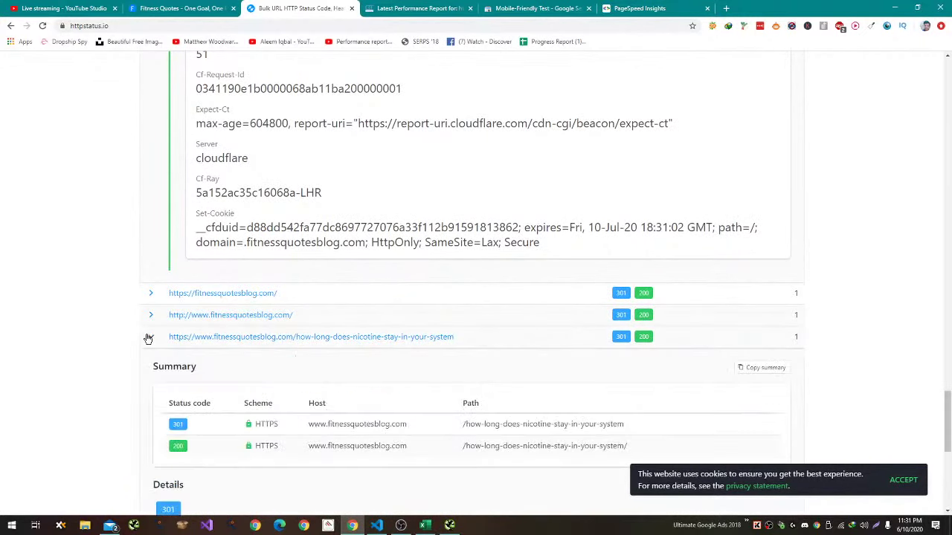
scroll(118, 355, down, 6)
scroll(124, 272, up, 10)
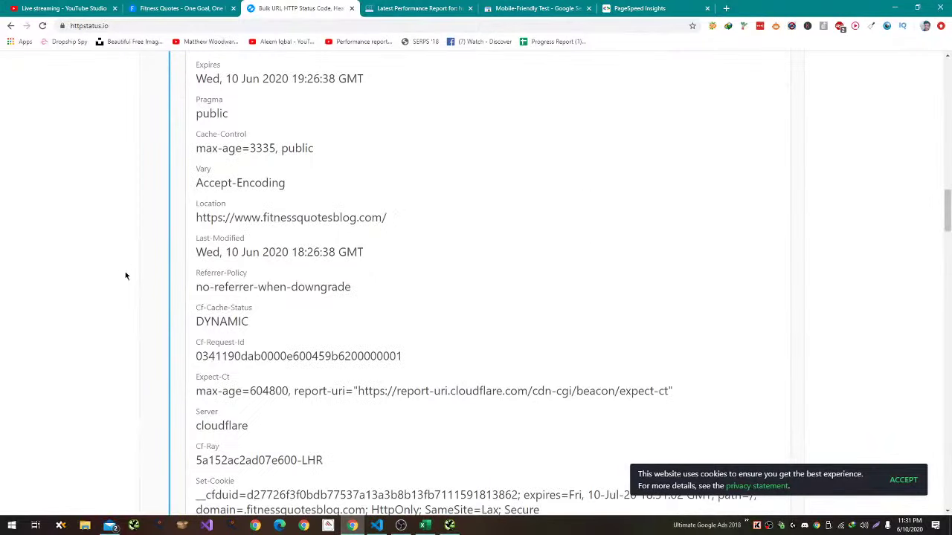
scroll(585, 300, down, 3)
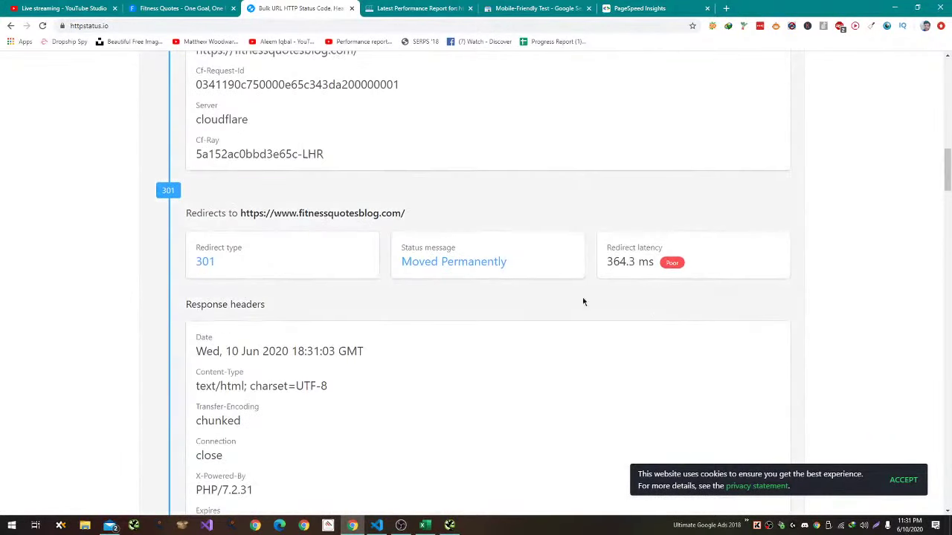
scroll(644, 306, up, 8)
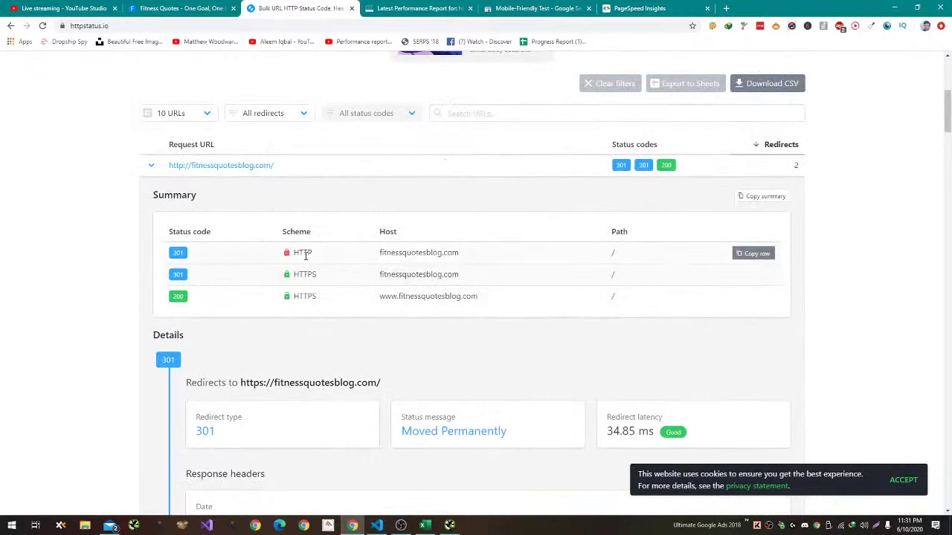
double_click(399, 296)
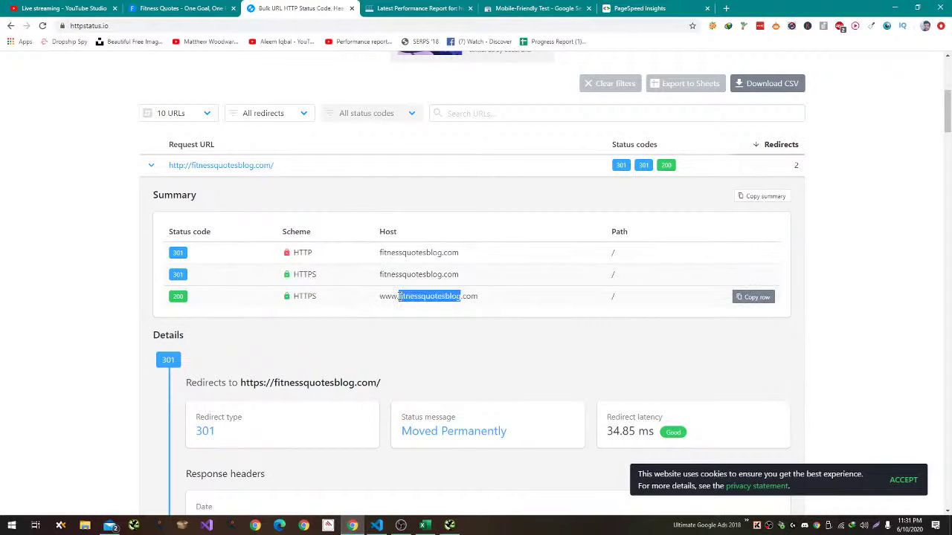
double_click(385, 253)
click(365, 258)
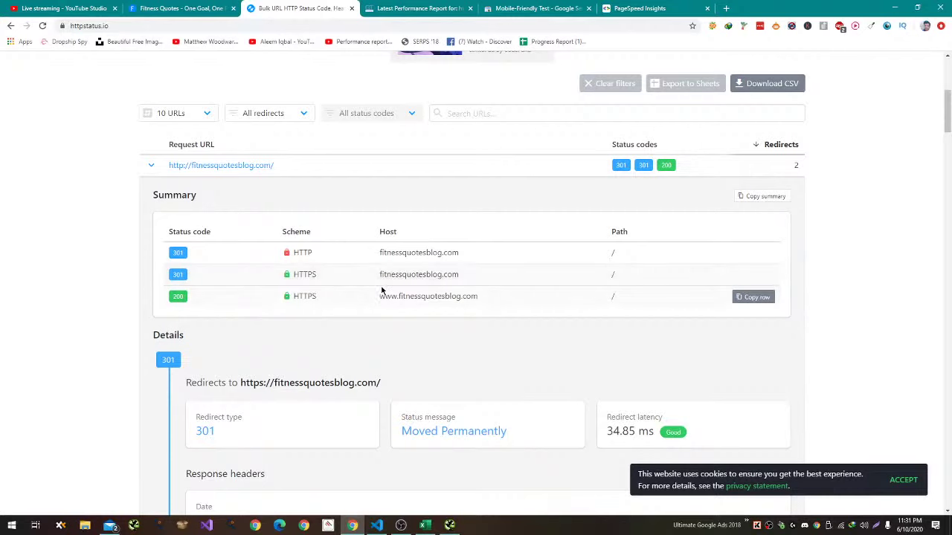
Look at the YouTube Studio live stream dashboard and chat, and return to the redirect details in httpstatus.
drag(85, 8, 186, 6)
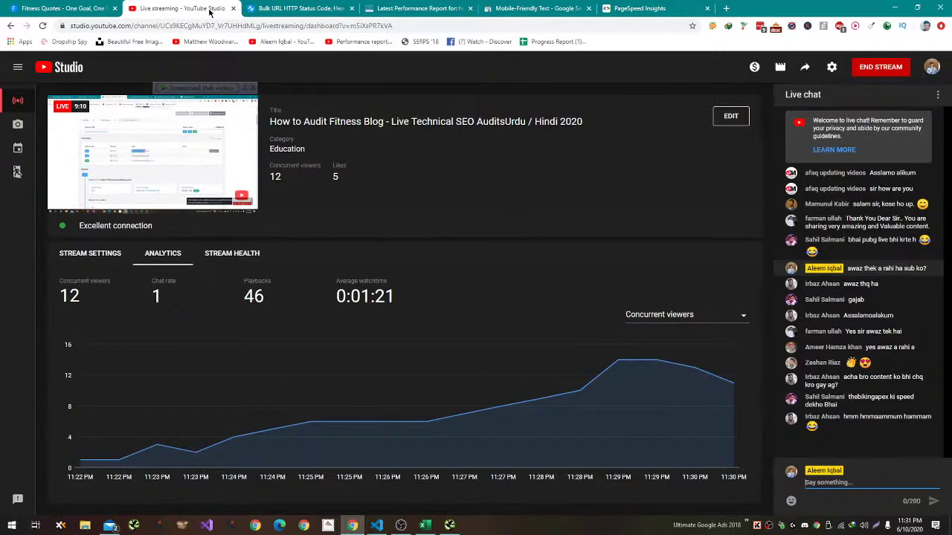
click(264, 10)
scroll(266, 170, down, 3)
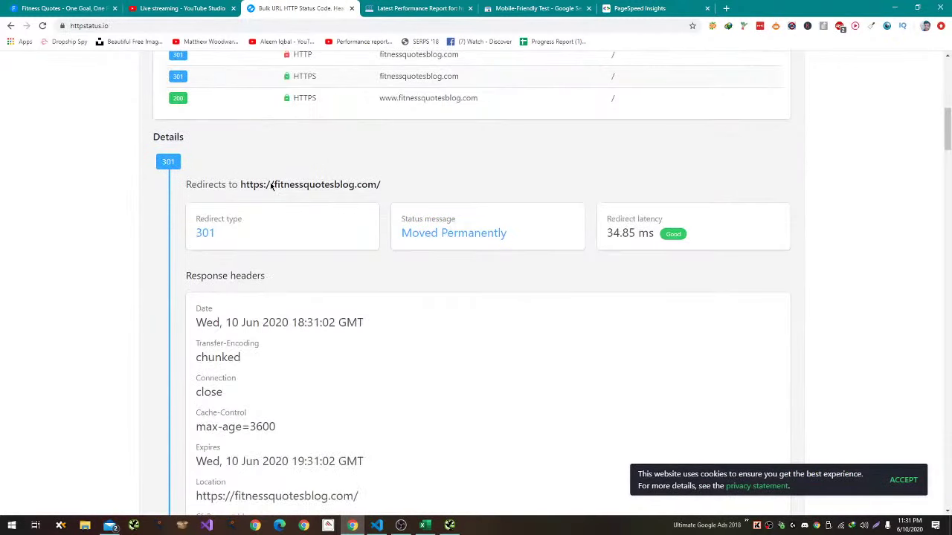
scroll(270, 187, up, 2)
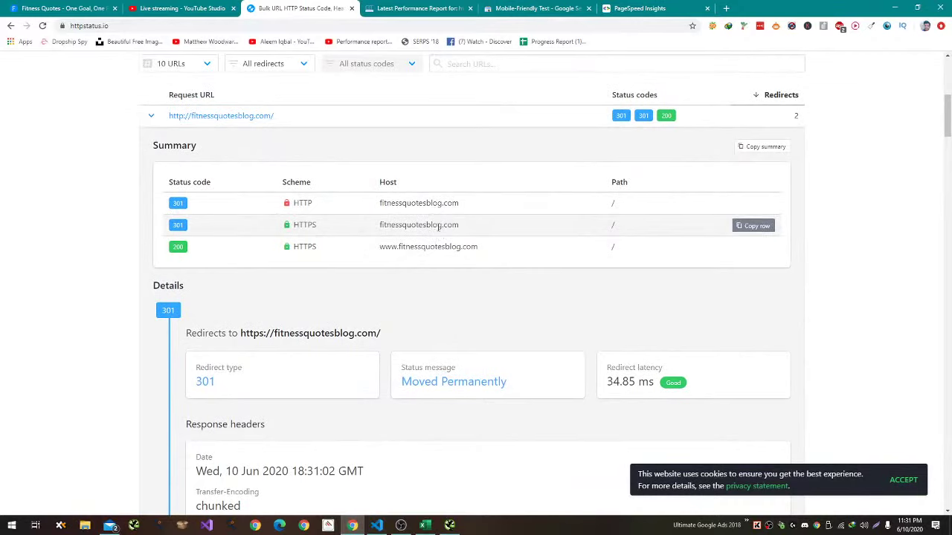
drag(460, 226, 382, 233)
click(345, 249)
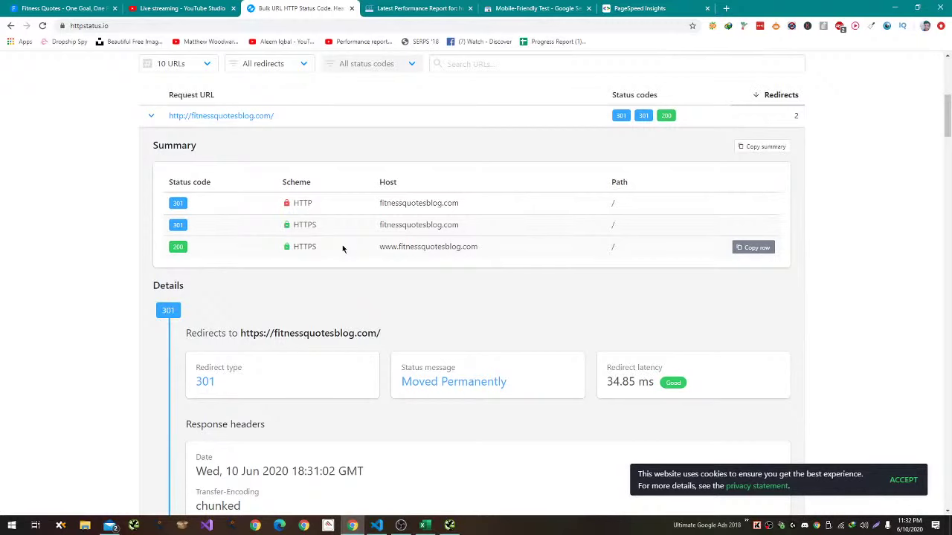
Switch to the Excel checklist and clear the existing note for Website Redirecting to Prefered Version in C28.
key(alt+Tab)
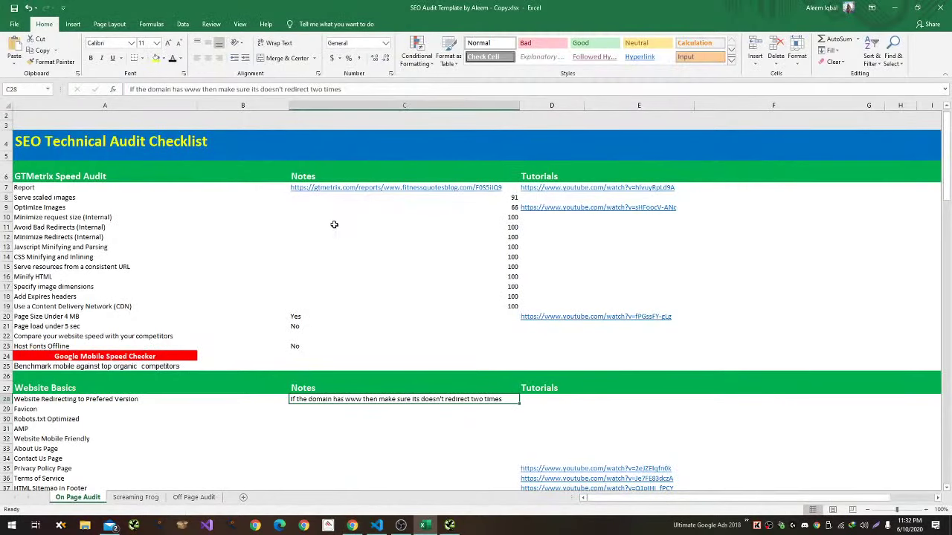
click(329, 200)
scroll(327, 201, down, 3)
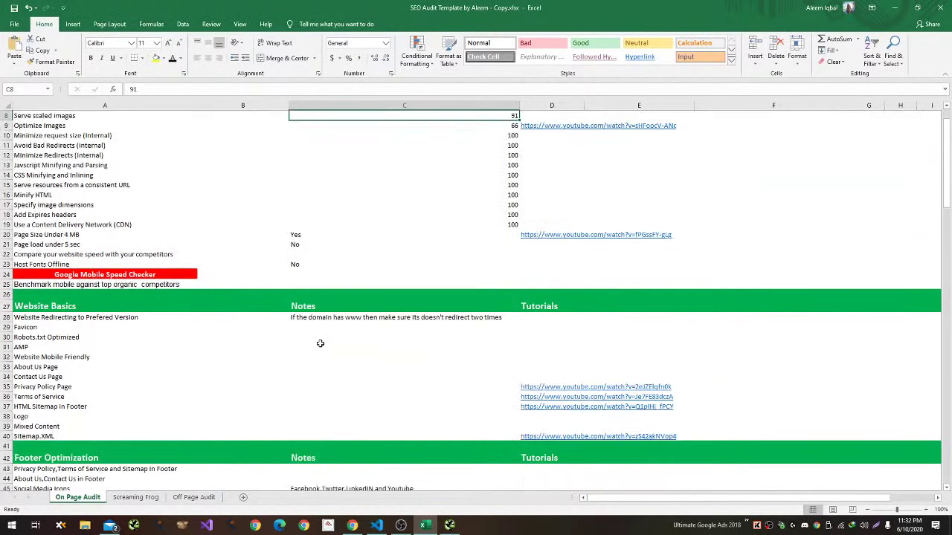
click(322, 288)
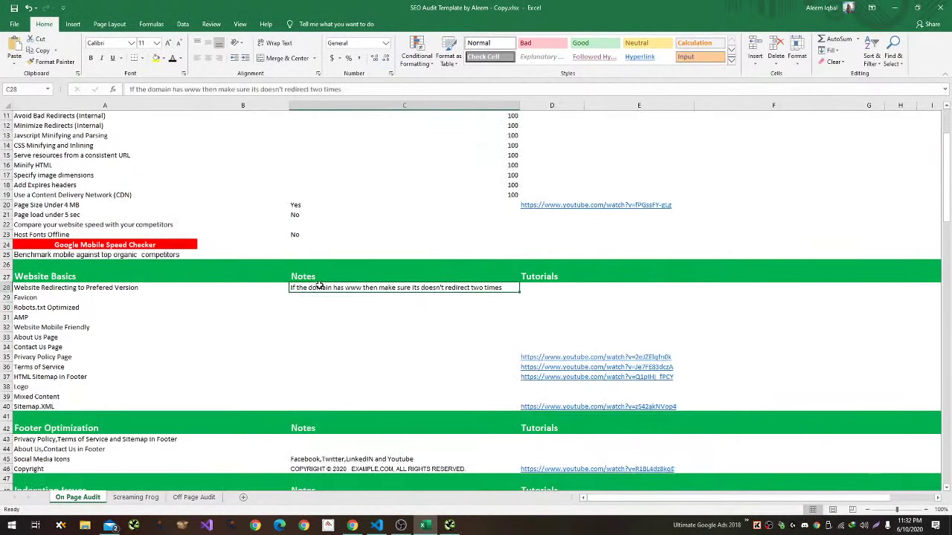
key(alt+Tab)
key(alt+Tab)
key(BackSpace)
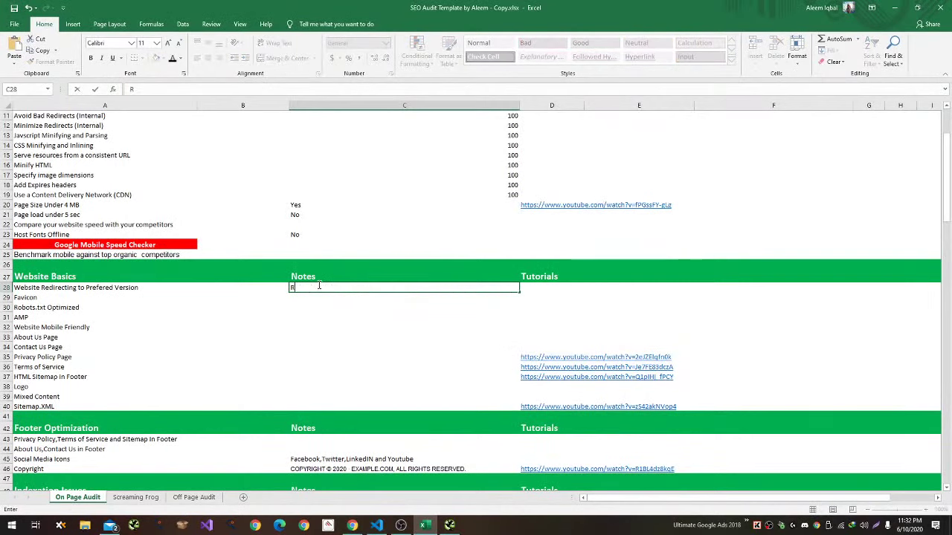
text(www Redirecting)
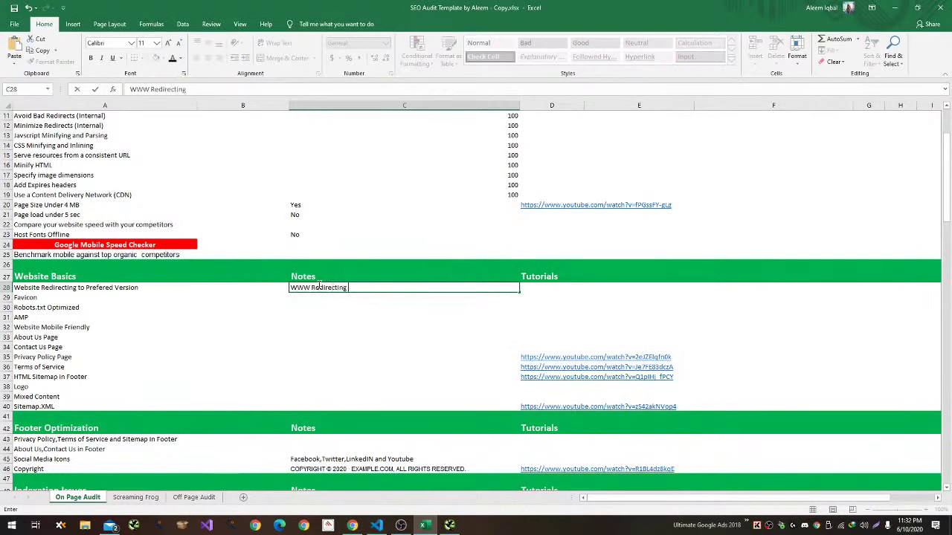
text( two)
key(BackSpace)
key(BackSpace)
key(BackSpace)
key(BackSpace)
key(BackSpace)
key(BackSpace)
key(BackSpace)
key(BackSpace)
key(BackSpace)
key(BackSpace)
key(BackSpace)
key(BackSpace)
key(BackSpace)
key(BackSpace)
key(BackSpace)
key(BackSpace)
key(BackSpace)
key(BackSpace)
Enter "Takes two redirects to reach Prefered Version" as the note for Website Redirecting to Prefered Version.
text(Takes two redirec)
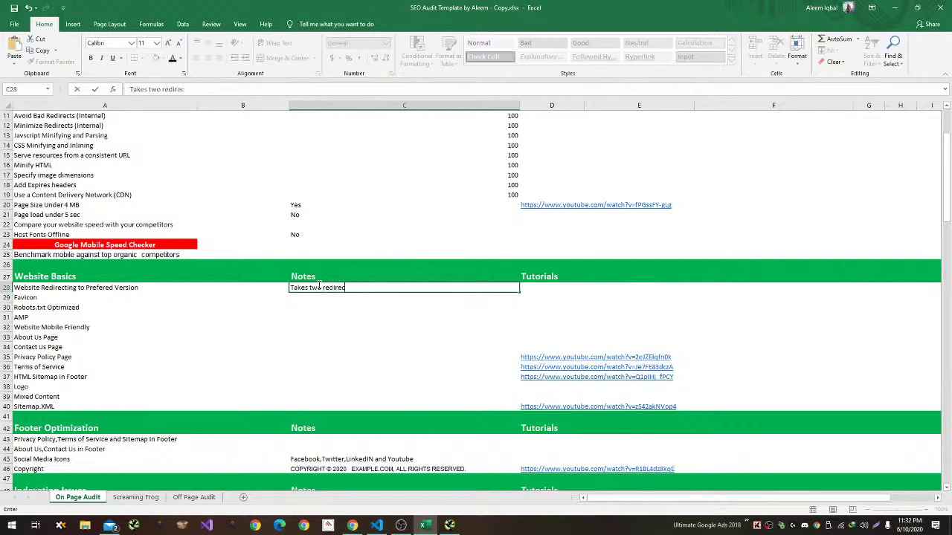
text(tio)
text( to reach)
text( Prefered)
text( Version)
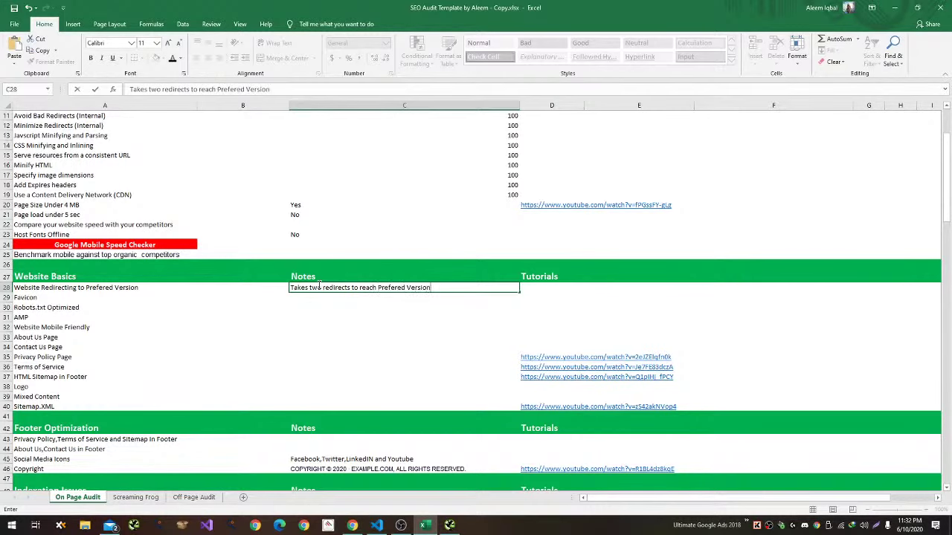
key(Return)
Check the fitnessquotesblog.com homepage for a favicon in the browser, and enter Yes as the Favicon note in the Excel checklist.
key(alt+Tab)
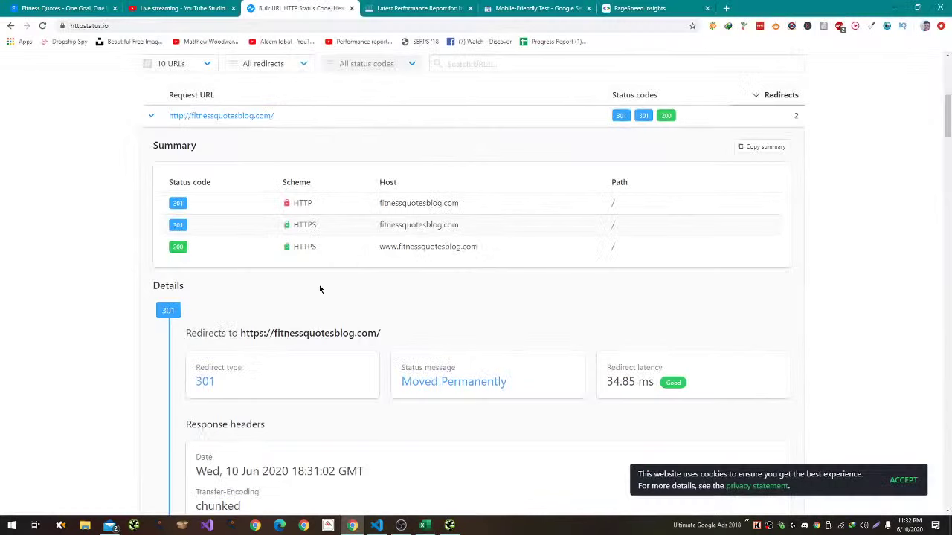
click(80, 14)
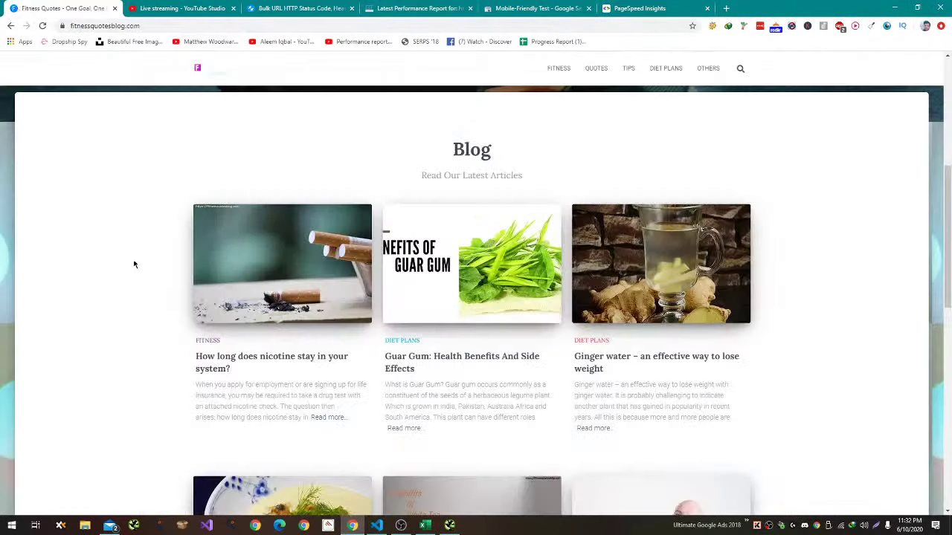
scroll(117, 281, up, 5)
scroll(113, 282, down, 5)
key(alt+Tab)
key(alt+Tab)
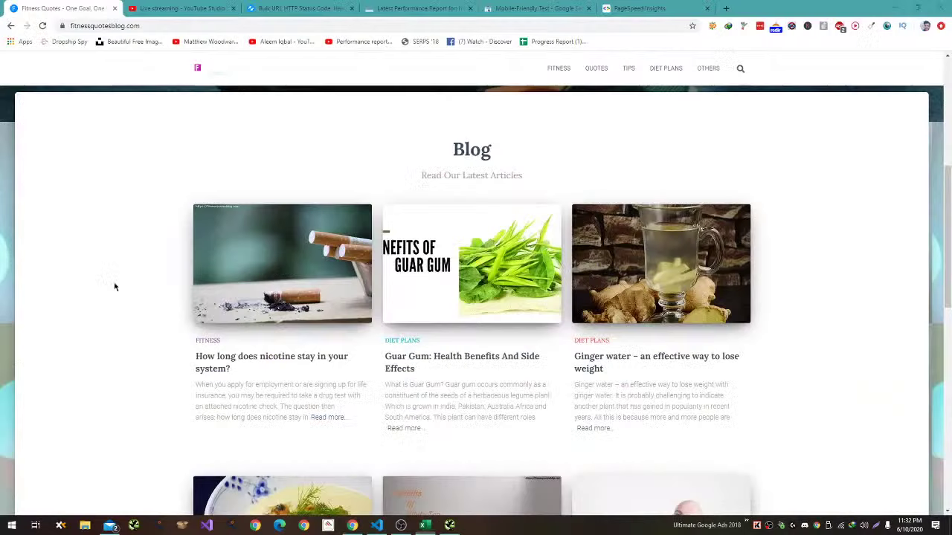
key(alt+Tab)
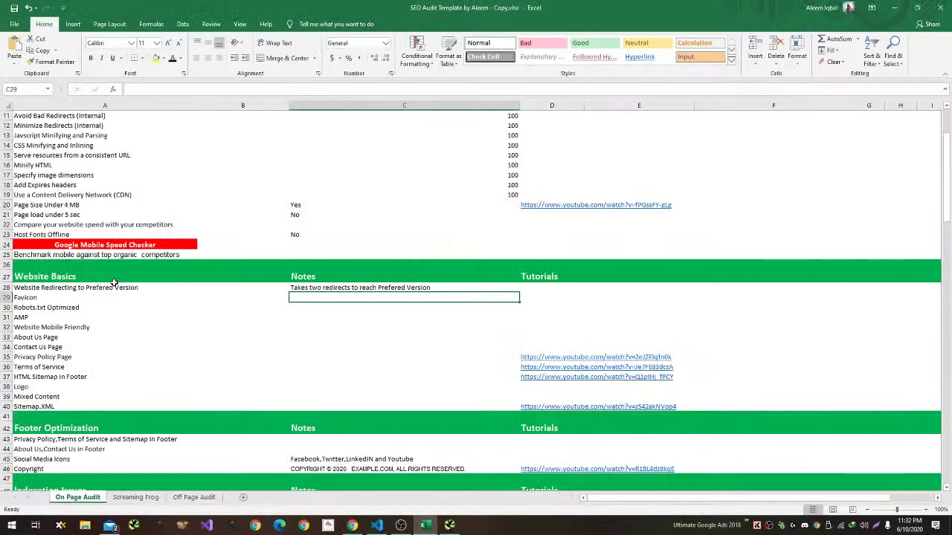
key(alt+Tab)
key(alt+Tab)
text(Yes)
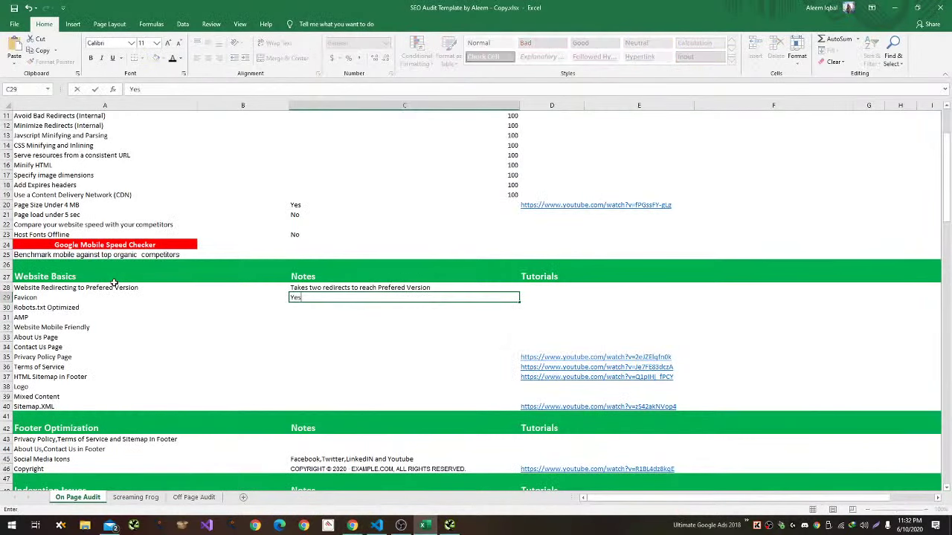
Open fitnessquotesblog.com/robots.txt in the browser and examine its rules and the format of the sitemap line.
key(alt+Tab)
click(195, 26)
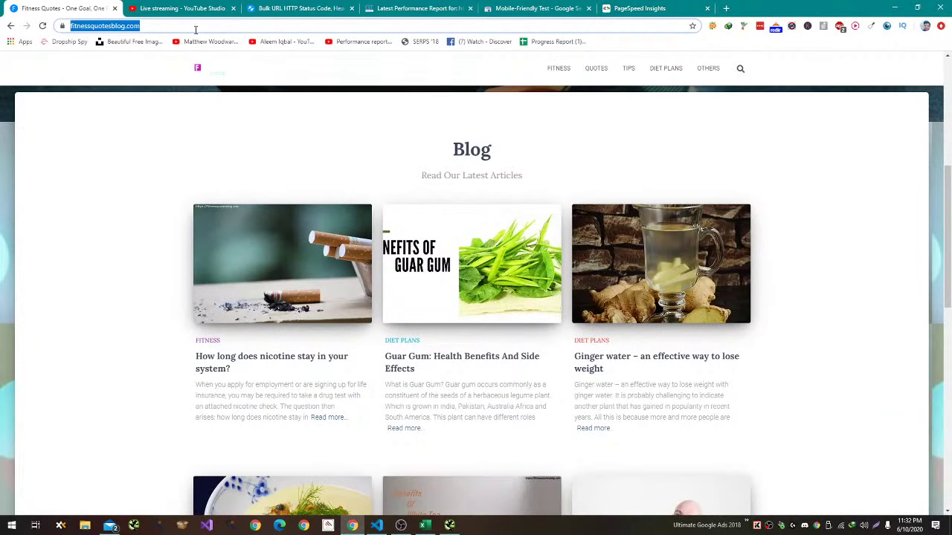
click(200, 25)
text(robots.txt)
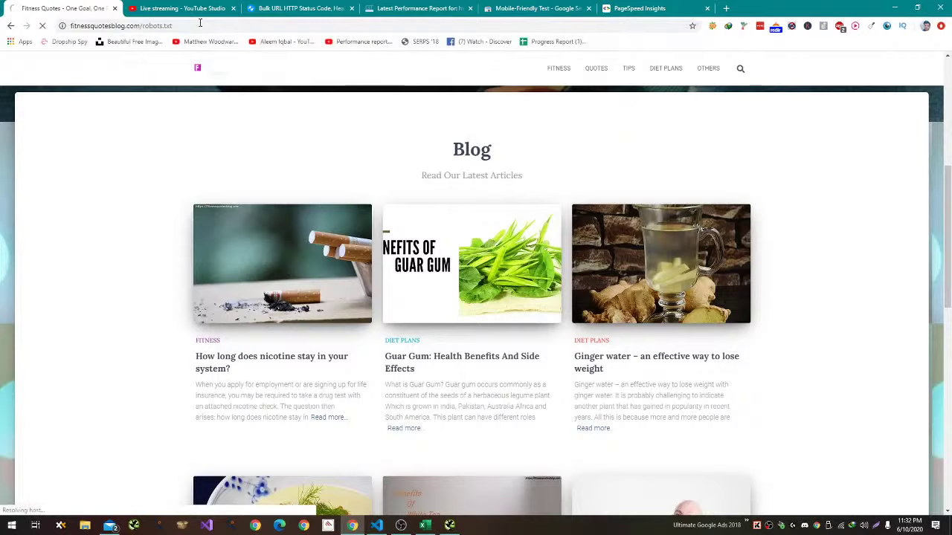
key(ctrl+Tab)
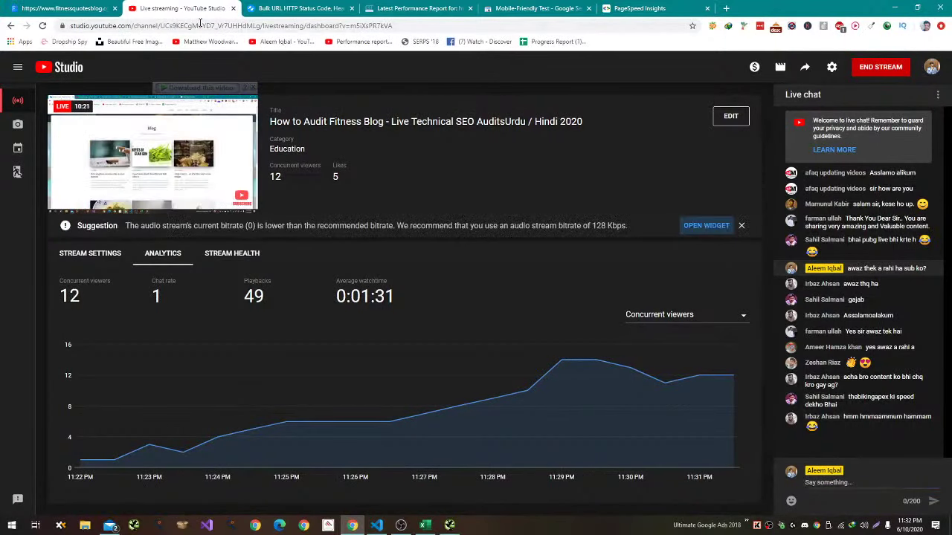
key(ctrl+shift+Tab)
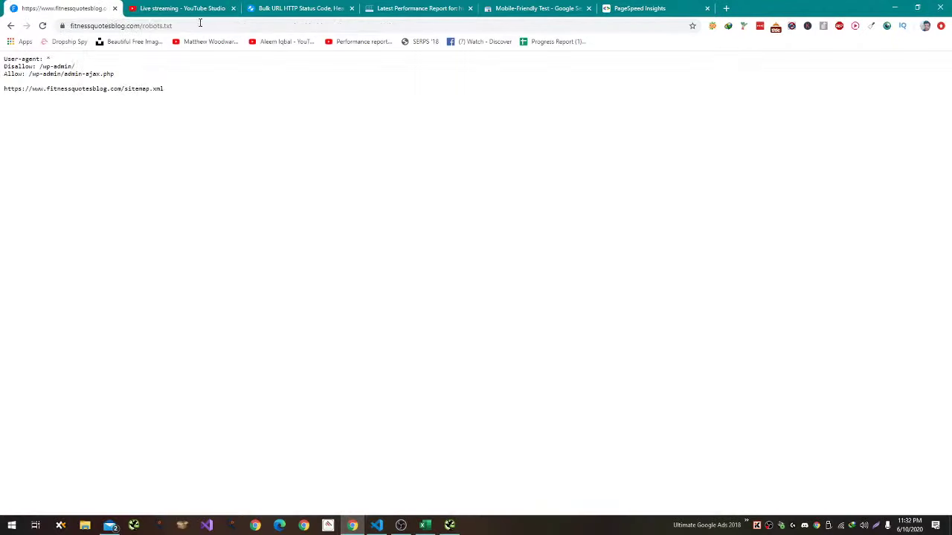
drag(163, 93, 2, 97)
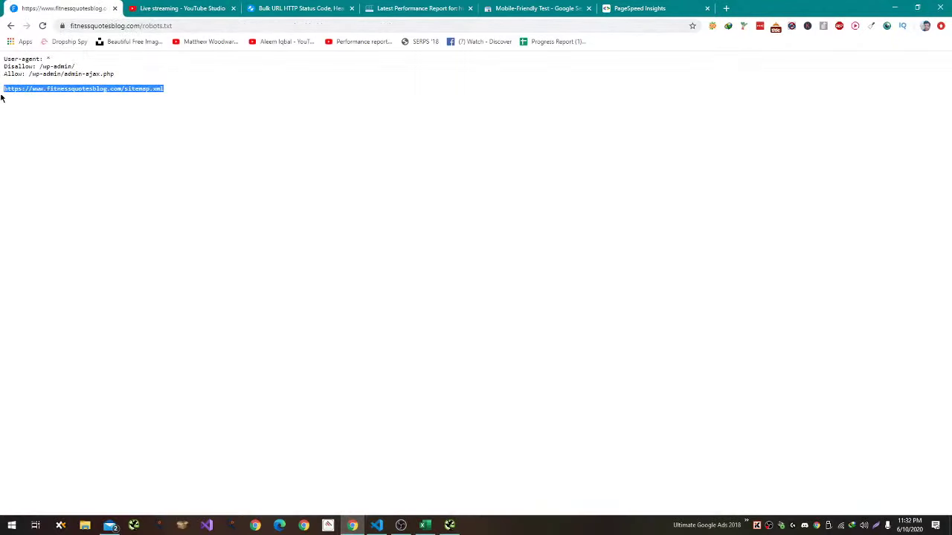
click(12, 107)
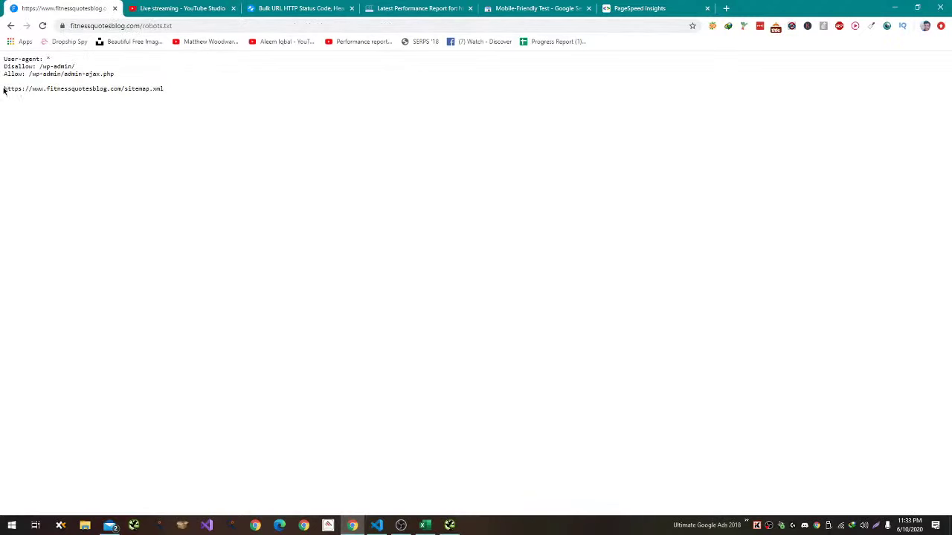
drag(3, 88, 164, 89)
Enter "Not Optimized Formatting is not correct" as the Robots.txt Optimized note in the Excel checklist.
key(alt+Tab)
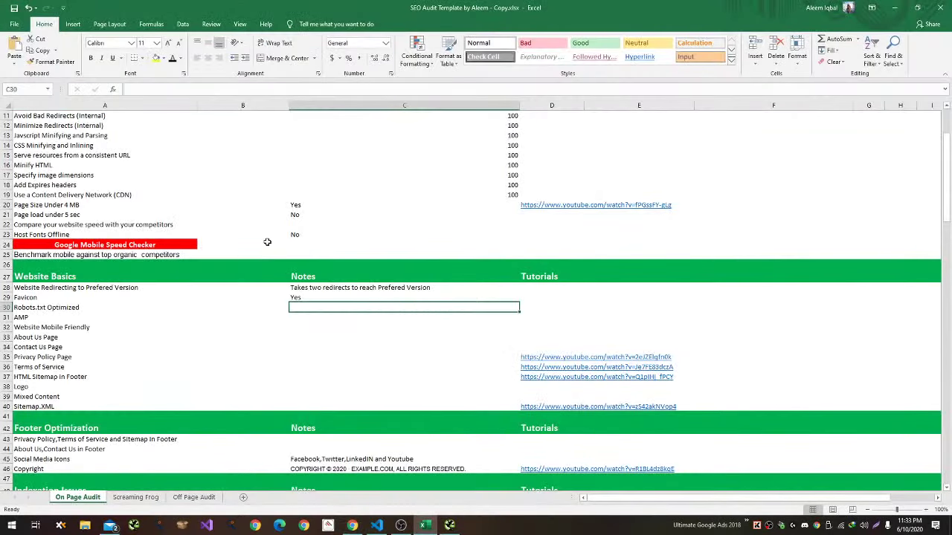
text(Not Optimized)
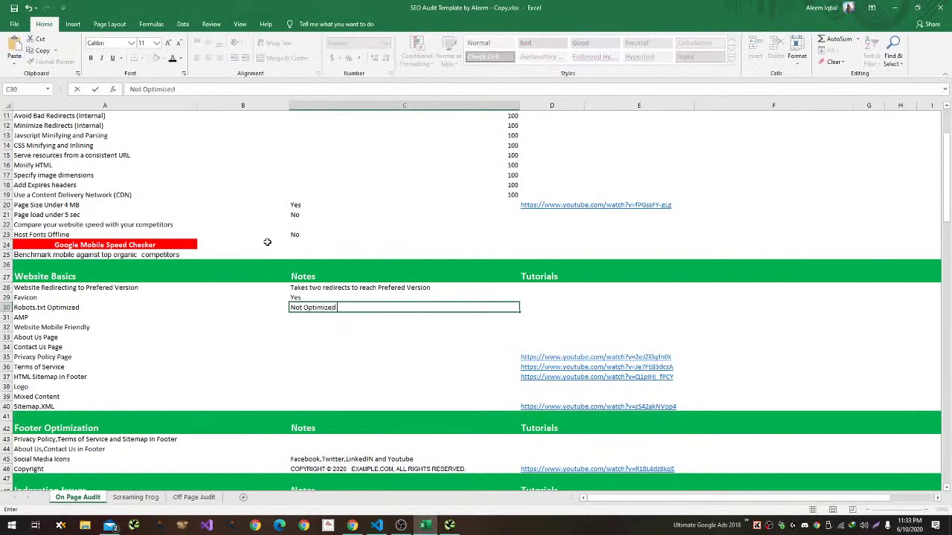
text( Formatting is not correct)
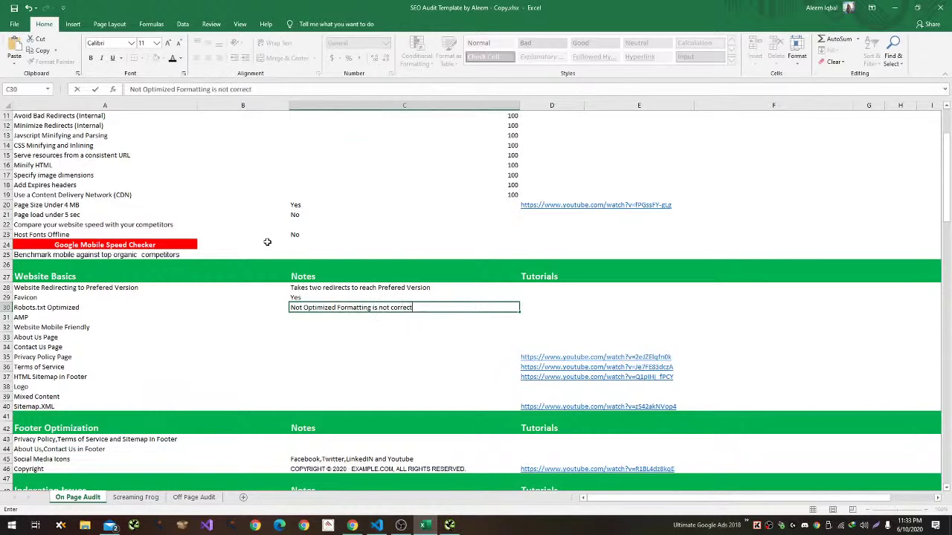
key(Return)
Open the fitnessquotesblog.com homepage in a separate browser tab and go to its garlic soup article.
key(alt+Tab)
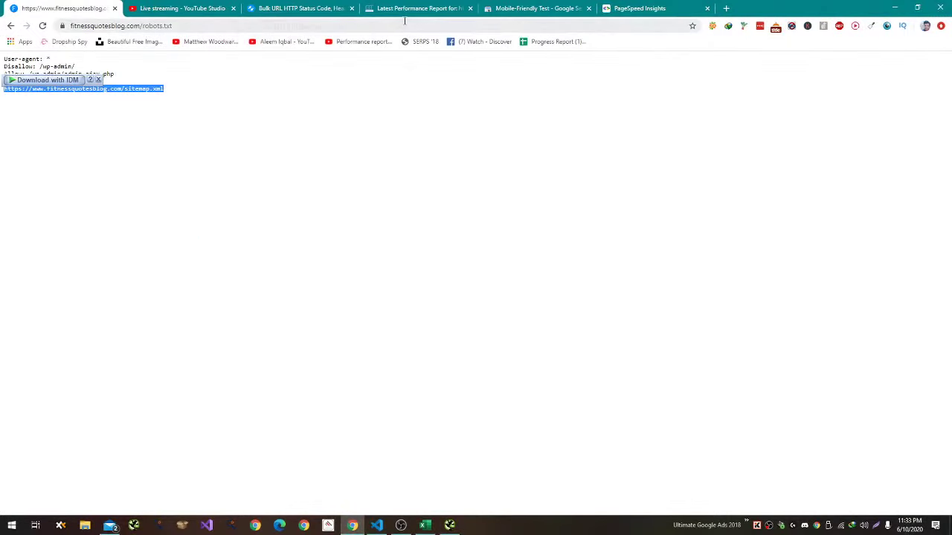
drag(71, 26, 123, 8)
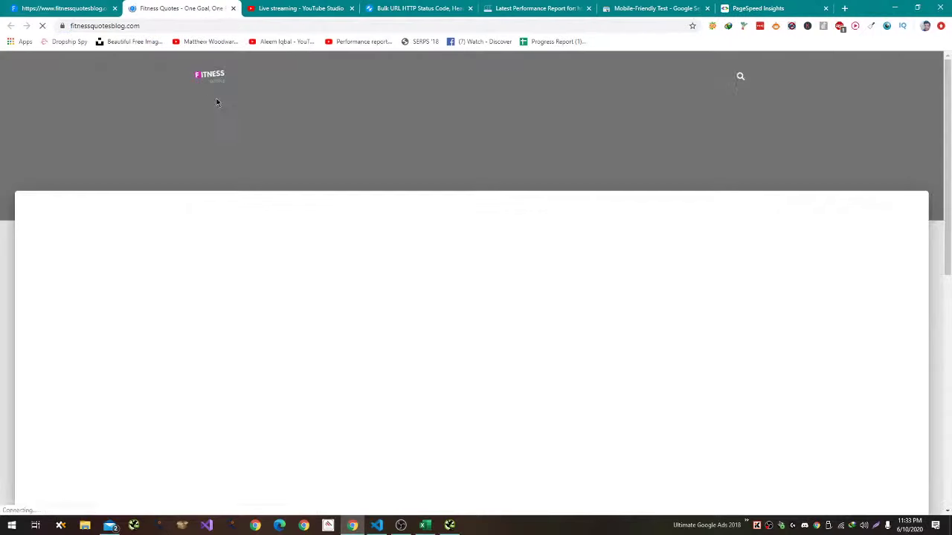
scroll(243, 300, down, 3)
scroll(253, 312, down, 1)
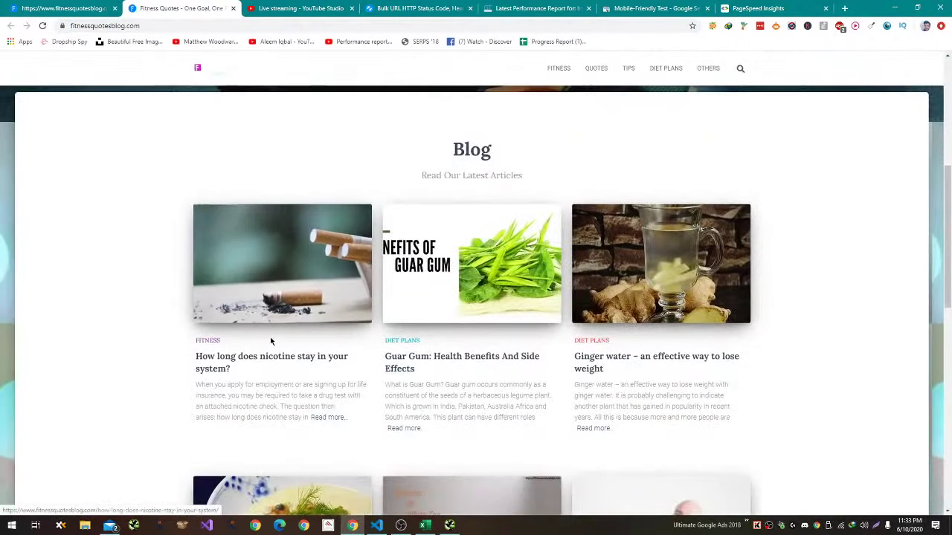
scroll(270, 340, down, 3)
click(270, 334)
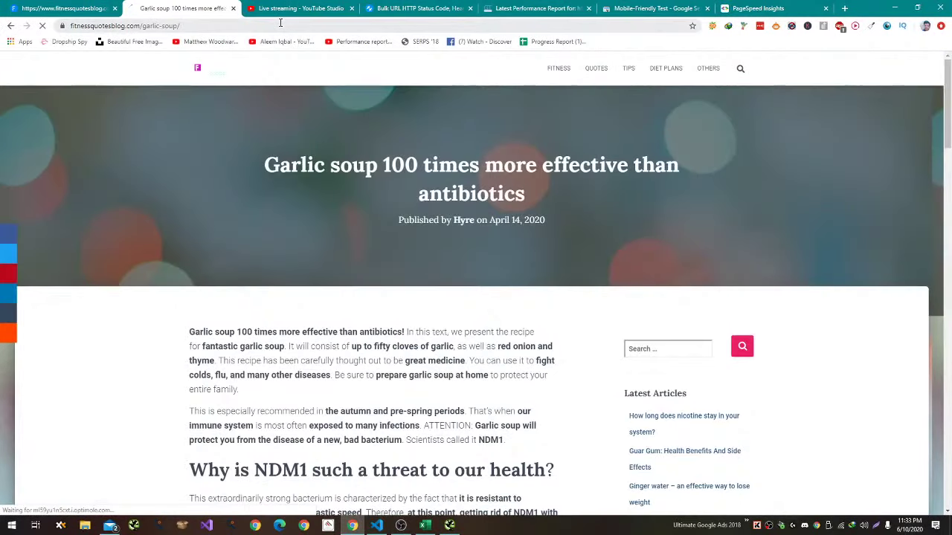
Test the garlic soup article for an AMP version by adding amp/ to its URL.
click(280, 24)
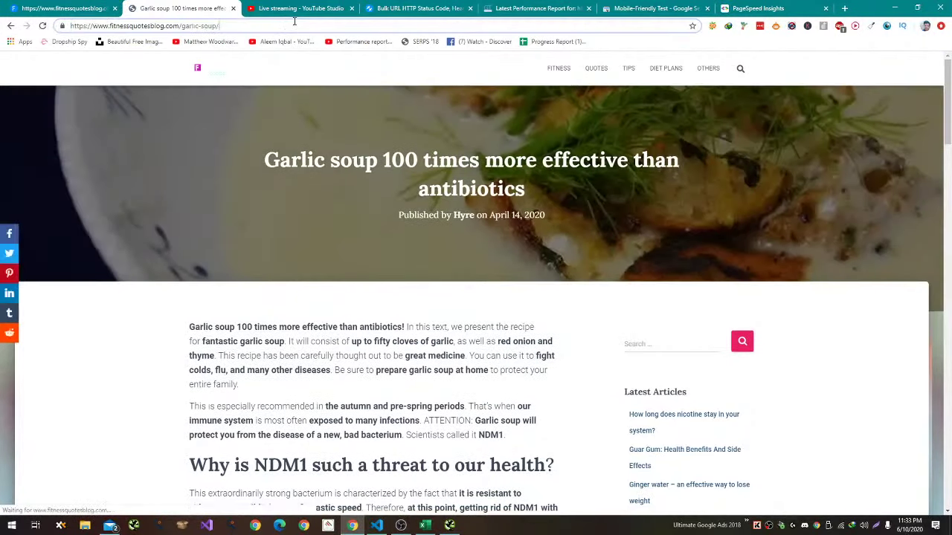
text(amp/)
key(Return)
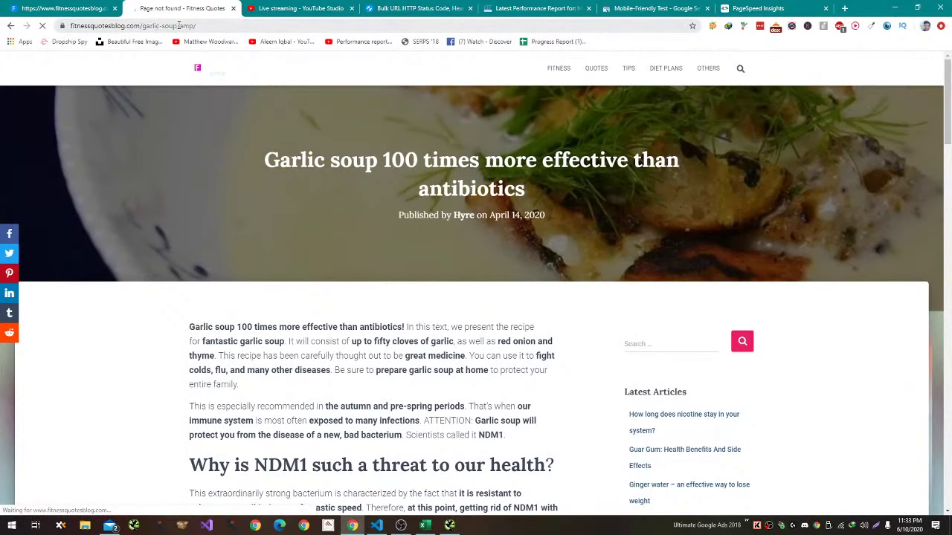
Load the garlic soup article with ?amp appended instead, and examine the whole page for an AMP layout.
drag(218, 25, 304, 24)
text(?ampo)
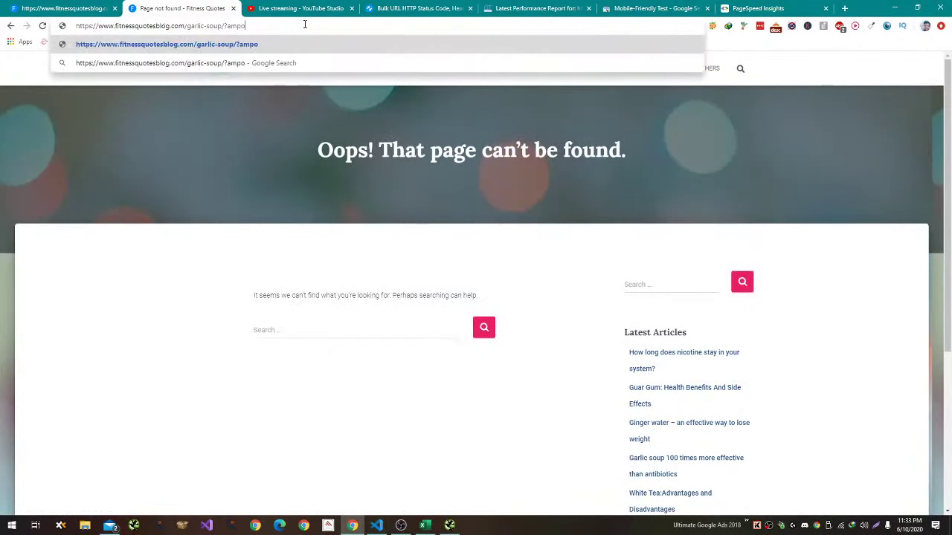
key(BackSpace)
key(Return)
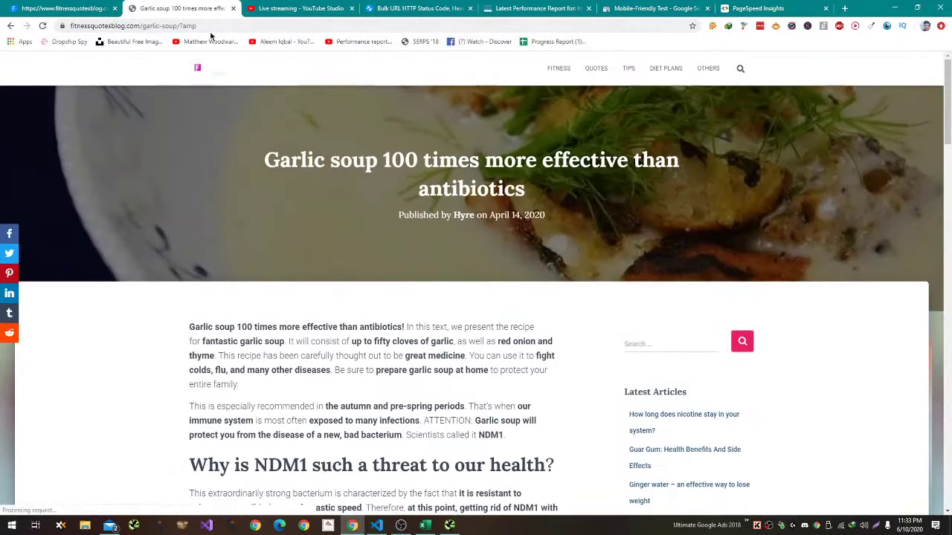
scroll(219, 99, down, 3)
scroll(220, 234, up, 3)
scroll(220, 234, down, 9)
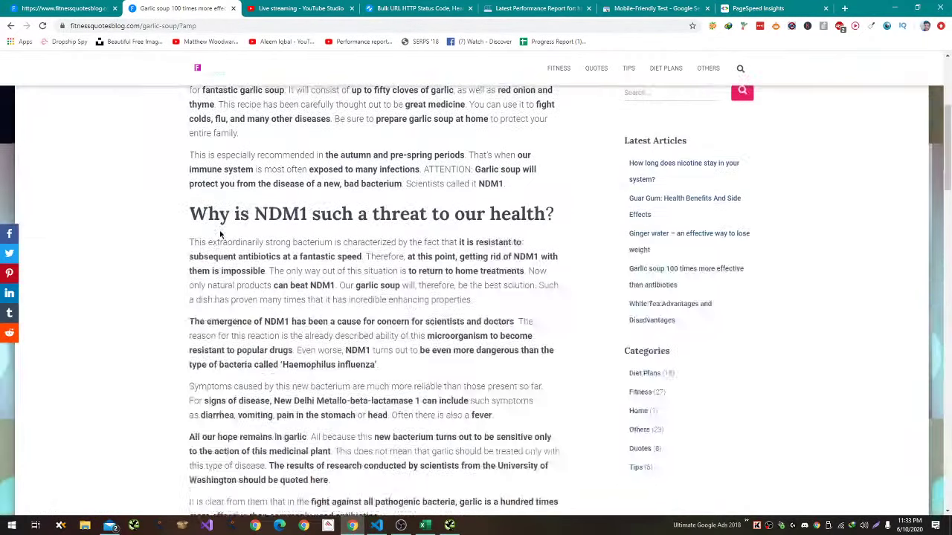
scroll(220, 233, down, 15)
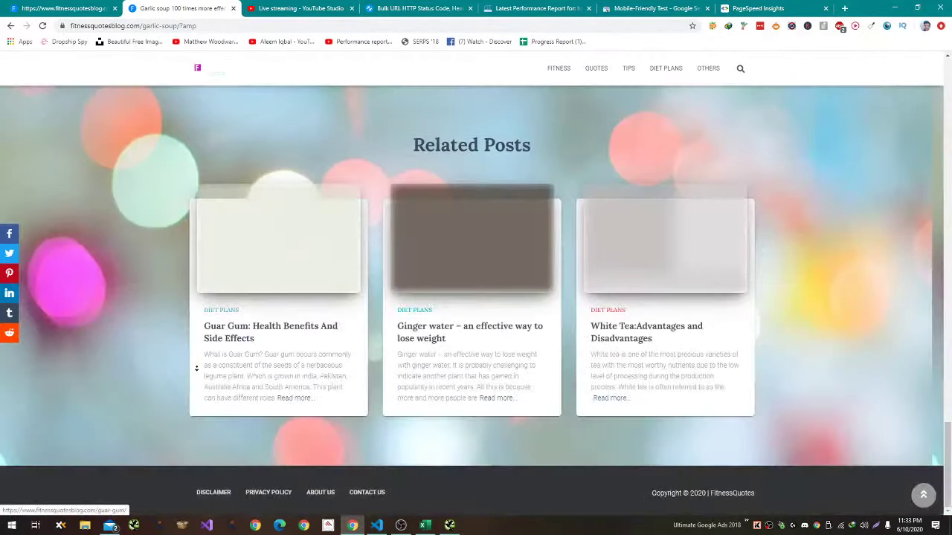
scroll(197, 369, up, 12)
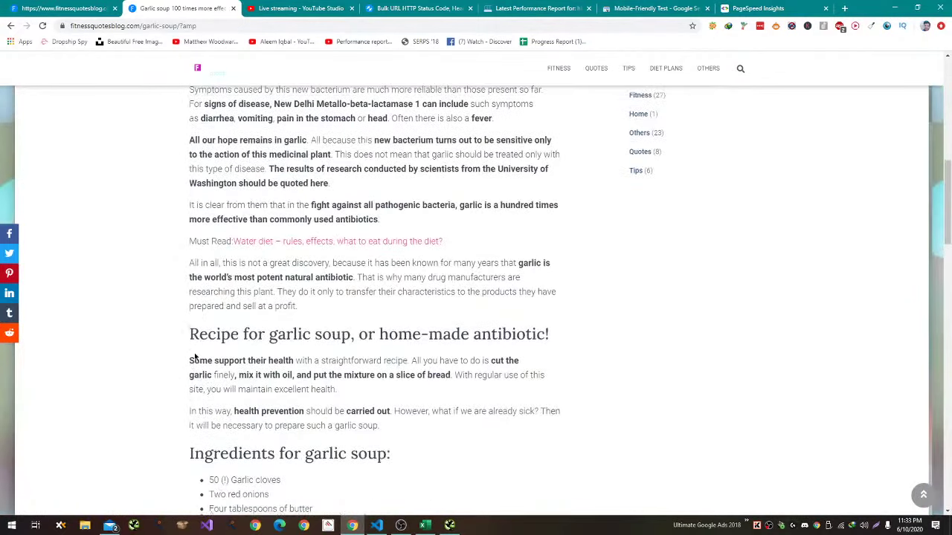
Search Google for "detailed seo extension" in a new tab and open the Detailed SEO Extension page in the Chrome Web Store.
key(ctrl+t)
text(detai)
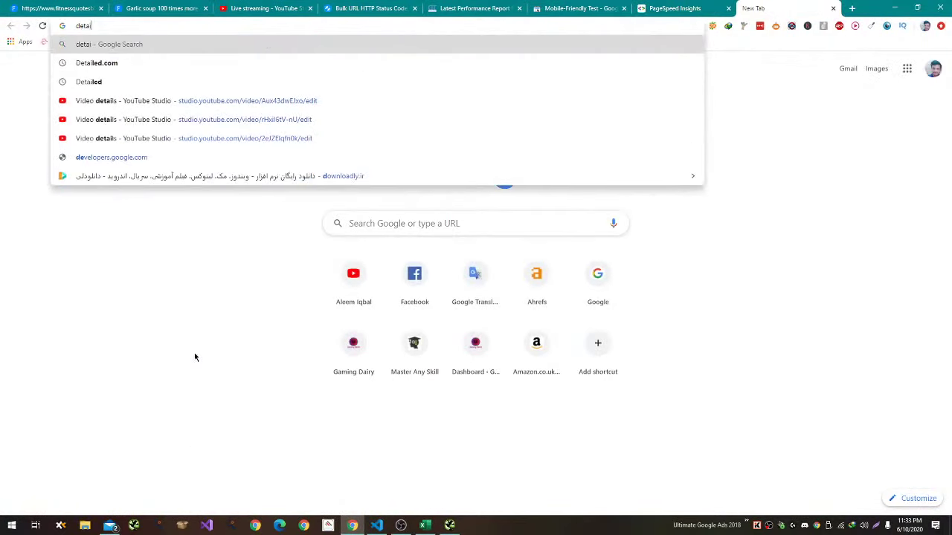
text(led seo exe)
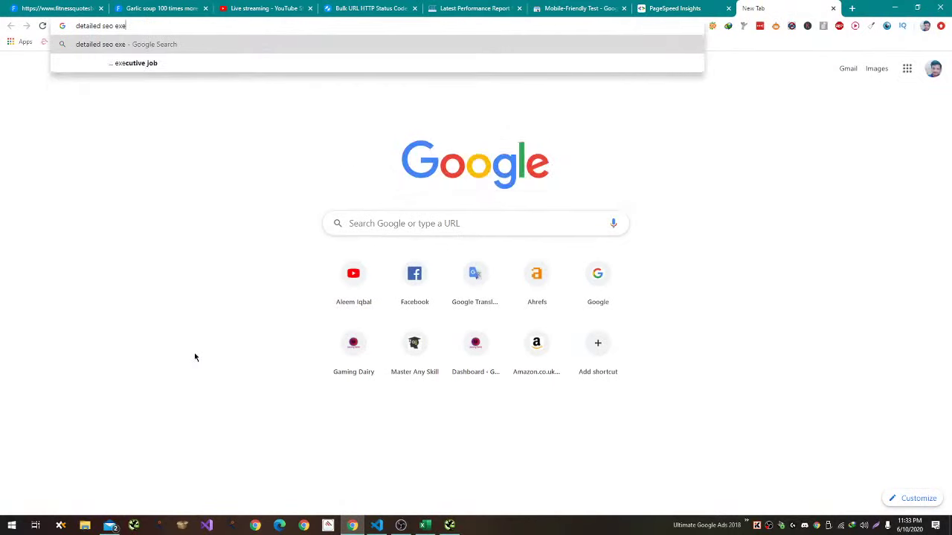
key(BackSpace)
key(Down)
key(Return)
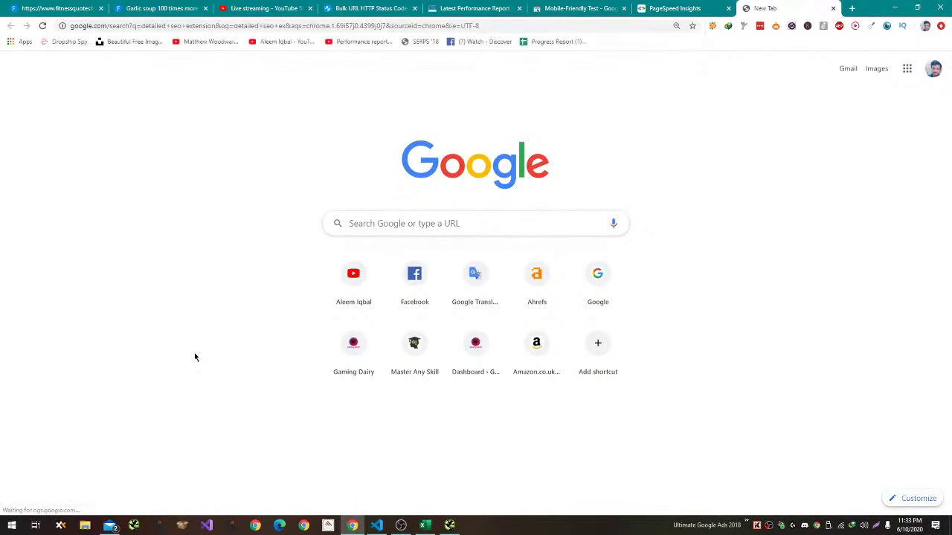
click(202, 216)
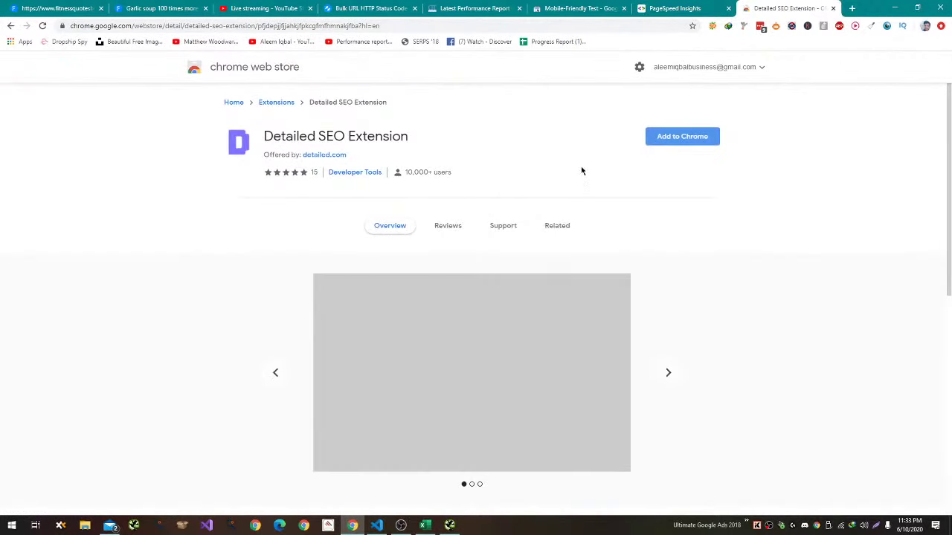
Add the Detailed SEO Extension to Chrome, close the store page, and move the extension's icon to the front of the extension icons.
click(699, 134)
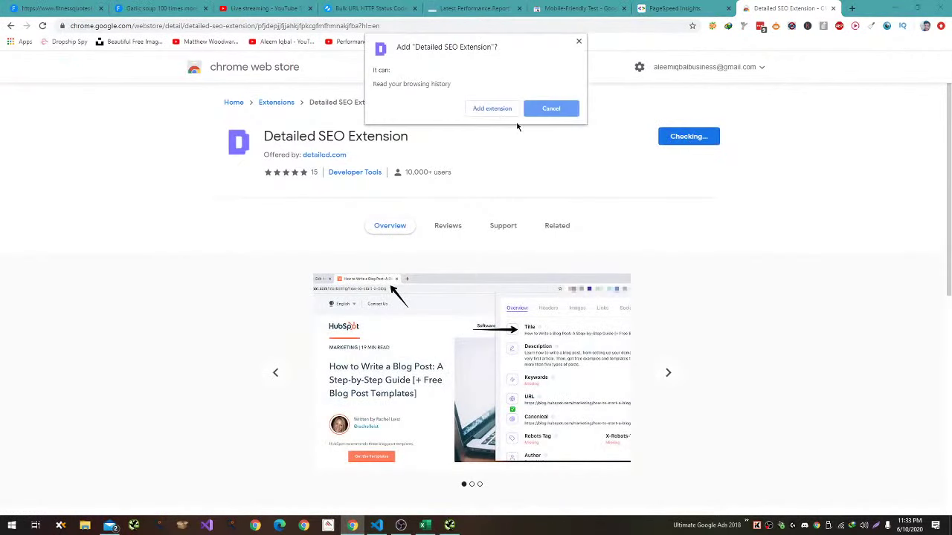
click(493, 113)
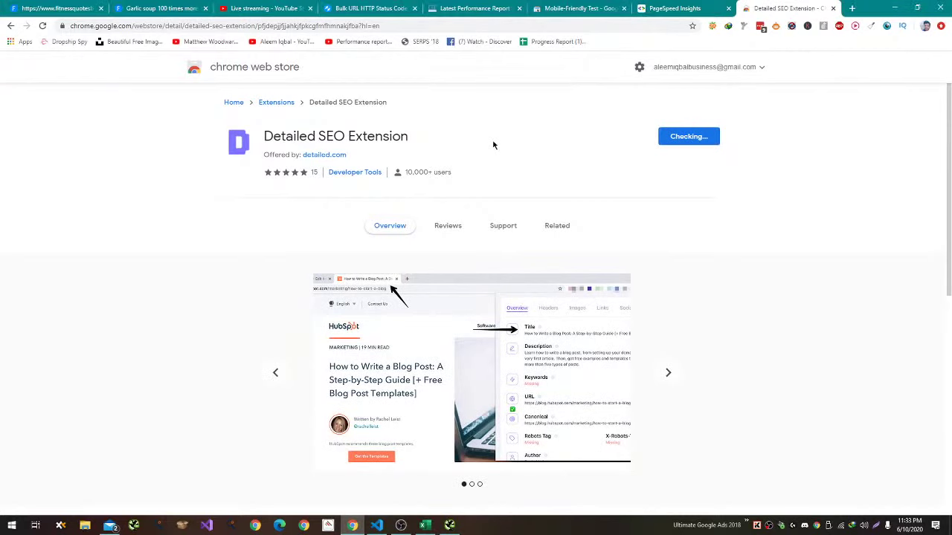
key(ctrl+w)
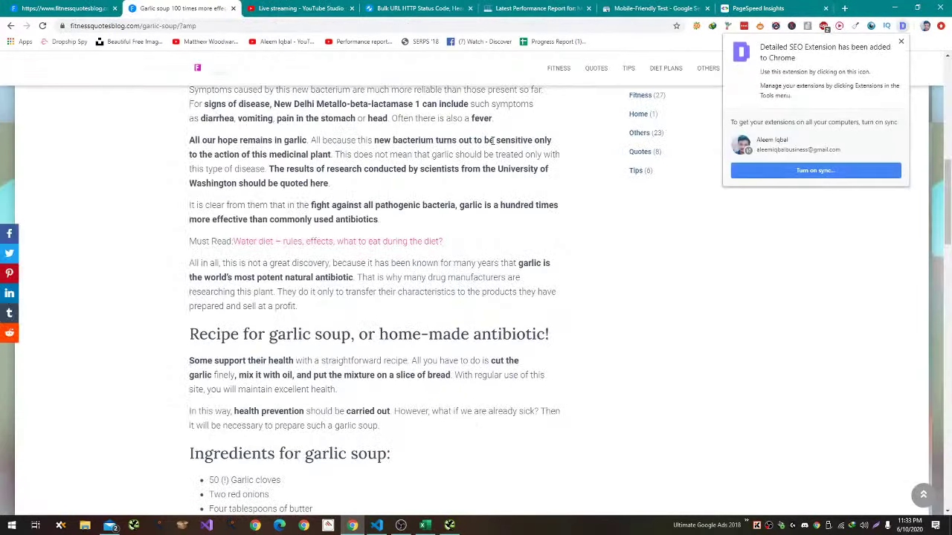
click(902, 42)
drag(902, 25, 686, 50)
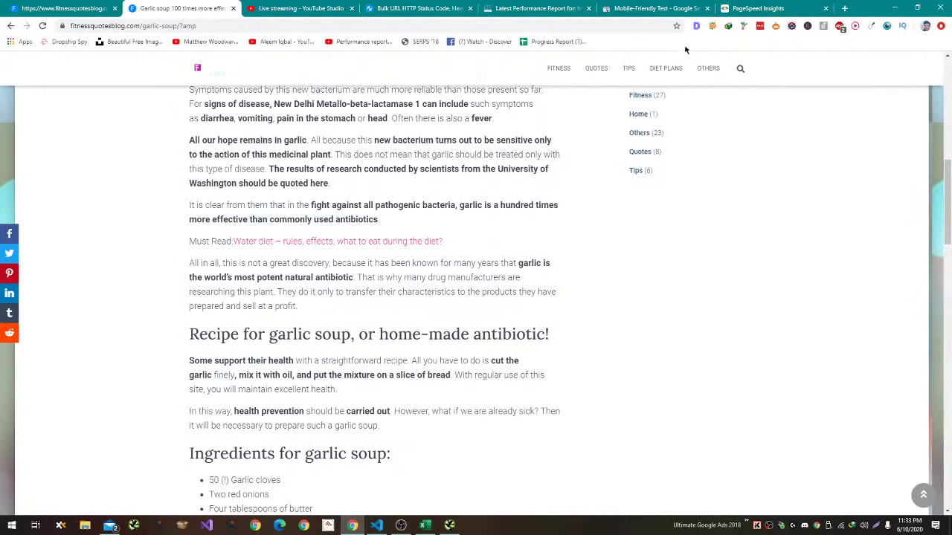
Switch to the Excel checklist and enter "Not Used - Recommended" as the AMP note.
key(alt+Tab)
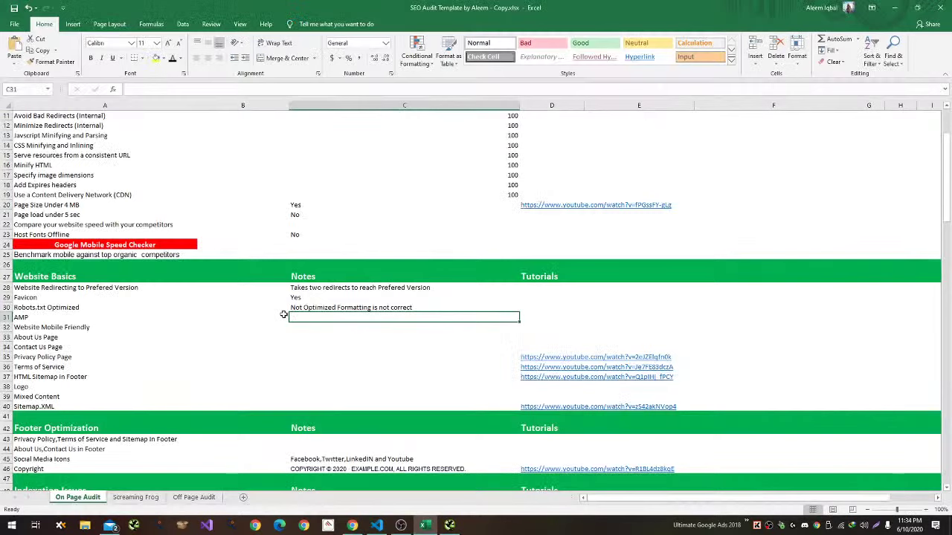
text(Not Used -)
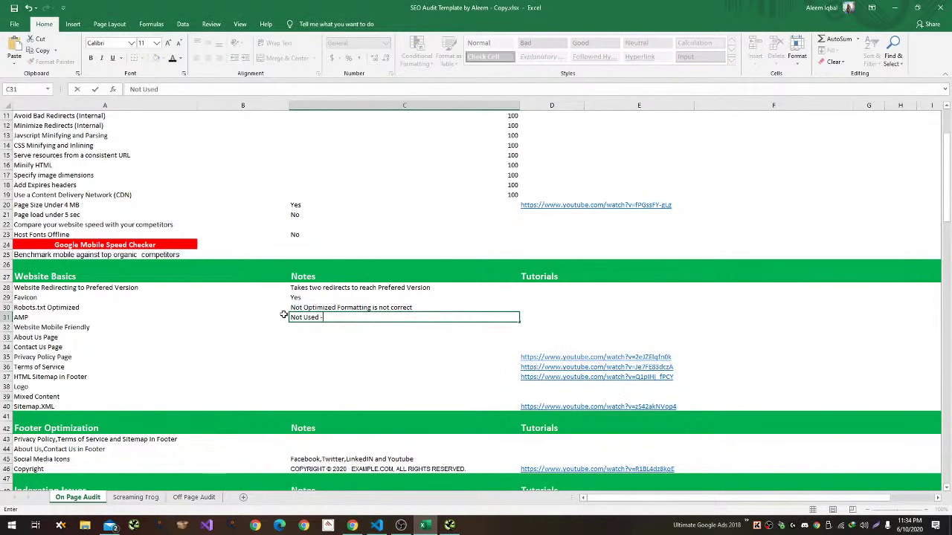
text( Recommended)
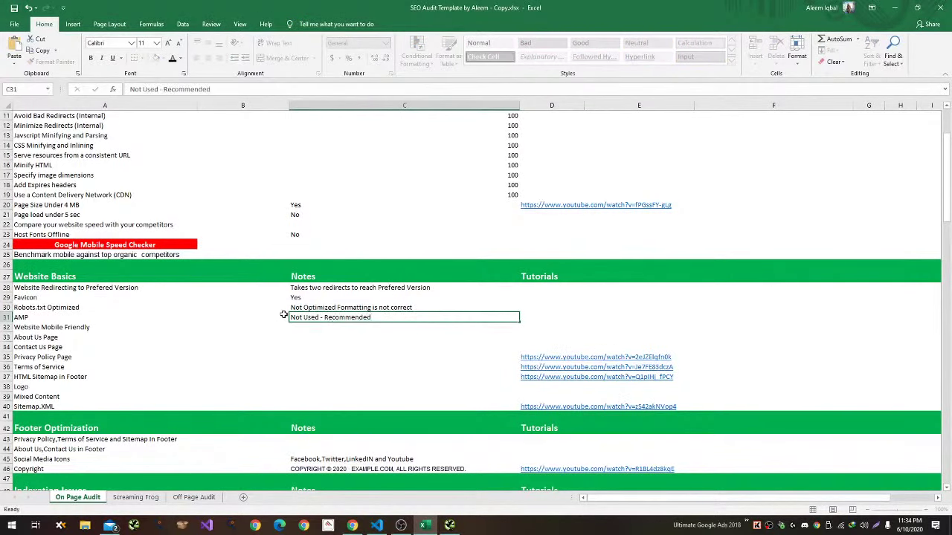
key(Return)
Check the site's Mobile-Friendly Test result in the browser and enter "Yes" as the Website Mobile Friendly note in the Excel checklist.
key(alt+Tab)
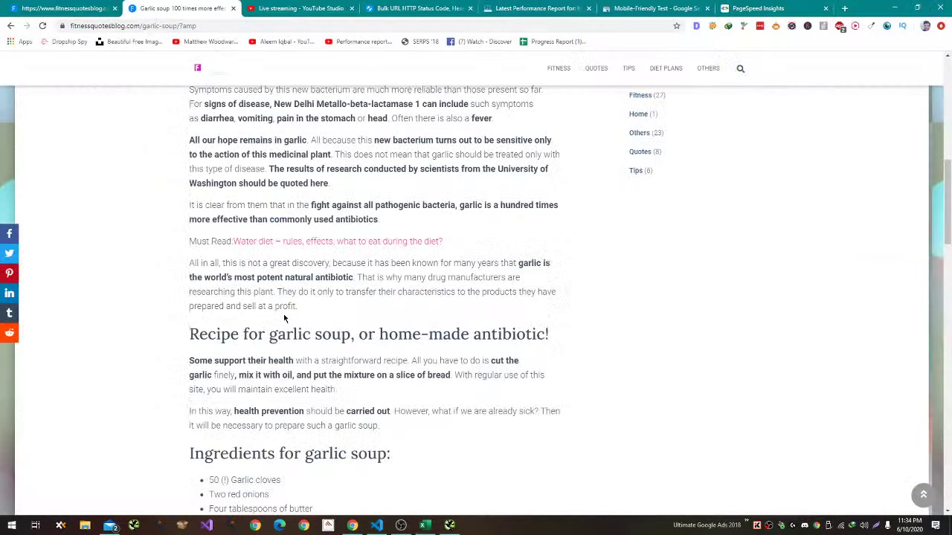
click(638, 7)
key(alt+Tab)
text(Yes)
key(Return)
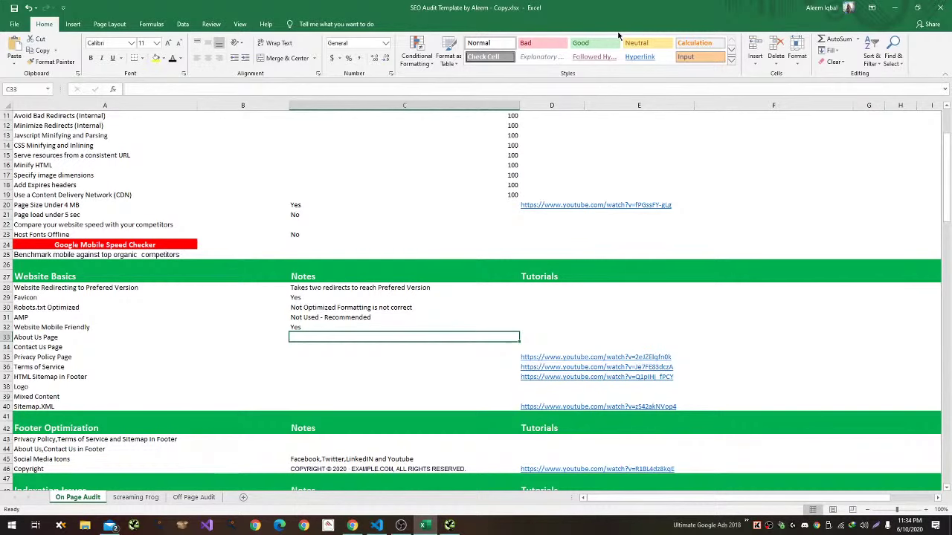
Open the blog's About Us page from the article's footer in the browser and review its content.
key(alt+Tab)
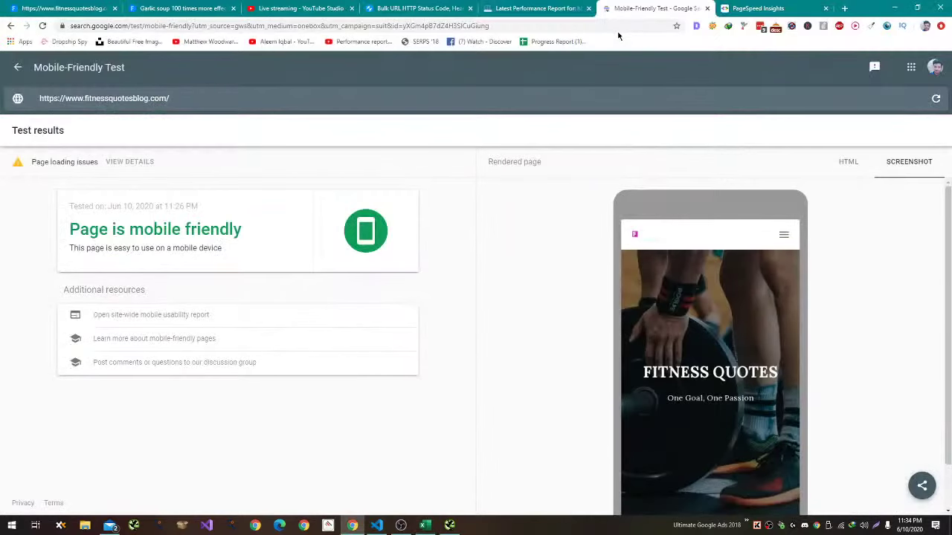
key(ctrl+2)
scroll(627, 285, down, 20)
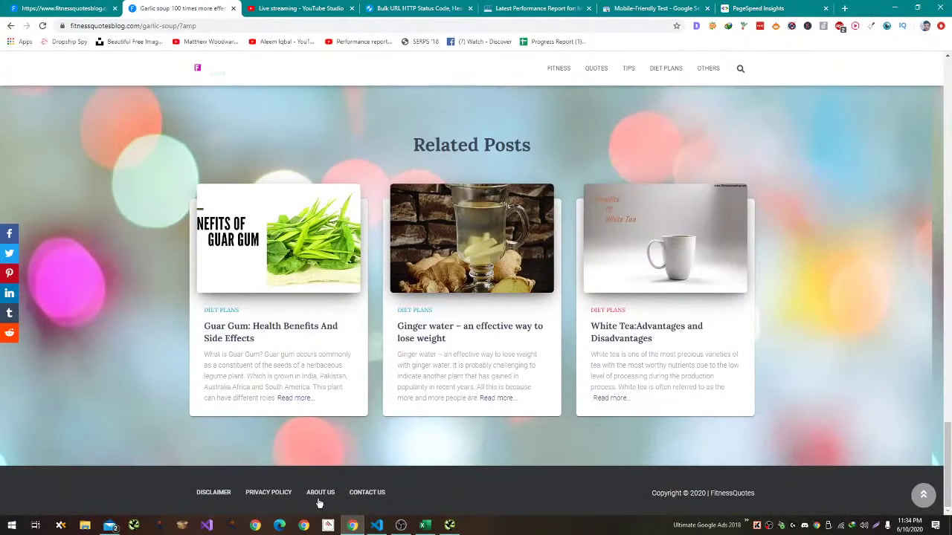
click(319, 497)
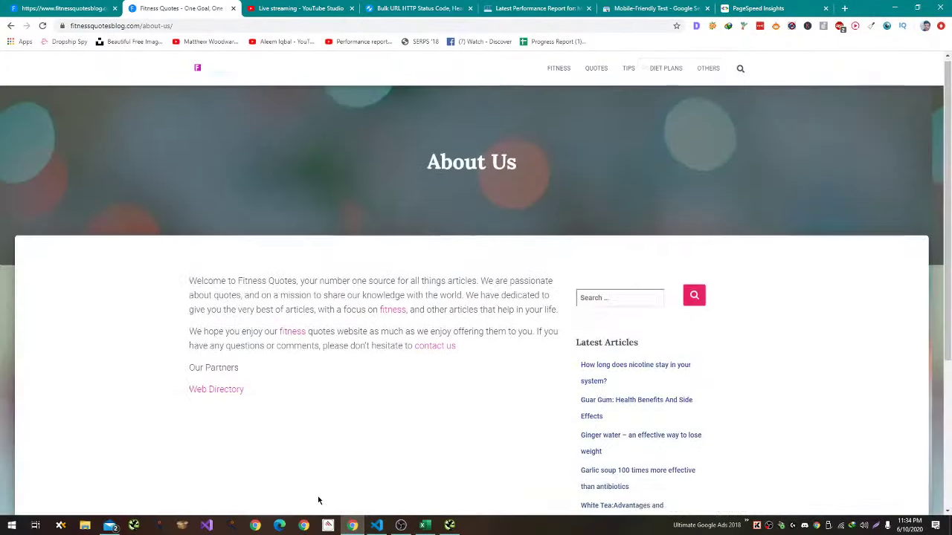
scroll(318, 496, down, 3)
scroll(319, 492, up, 3)
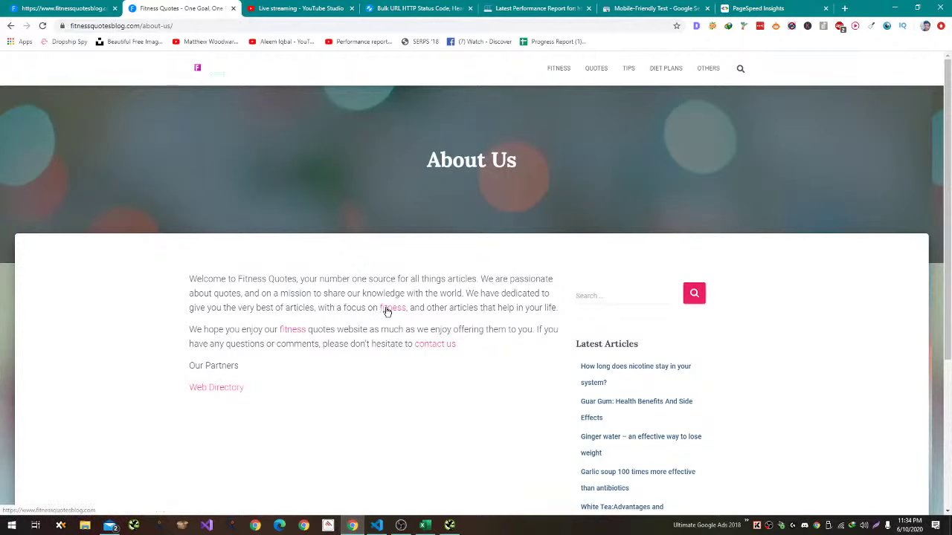
key(alt+Tab)
key(alt+Tab)
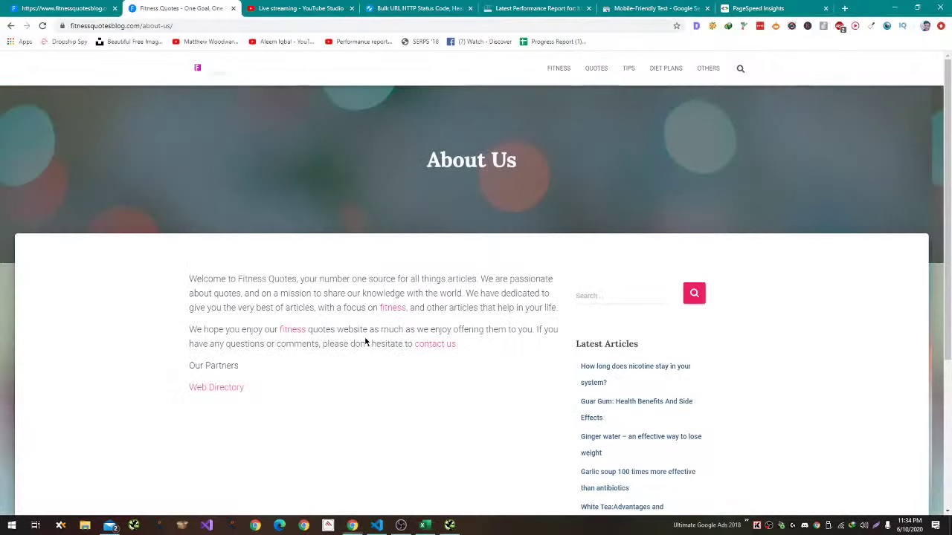
Enter "Needs Improvement" as the About Us Page note in the Excel checklist.
key(alt+Tab)
text(Need)
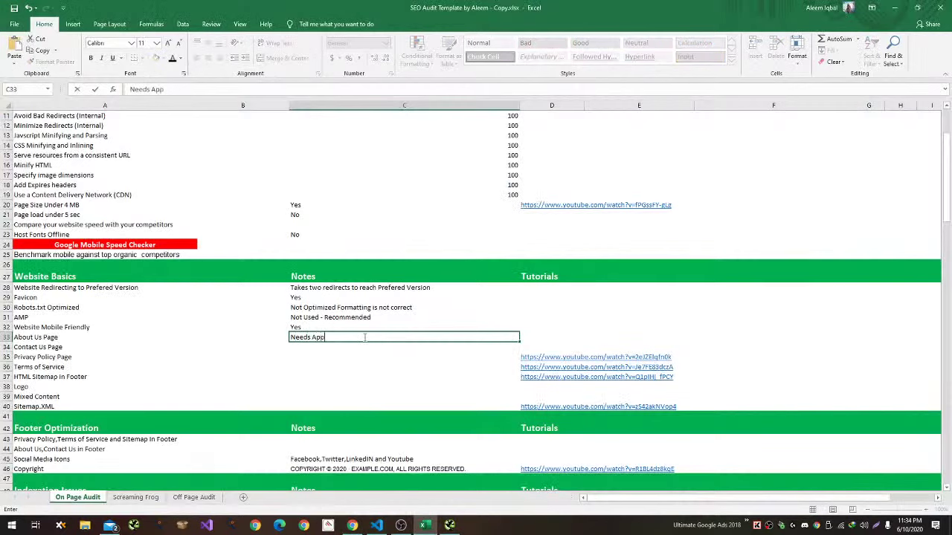
text(s Improved)
text(ent)
key(Return)
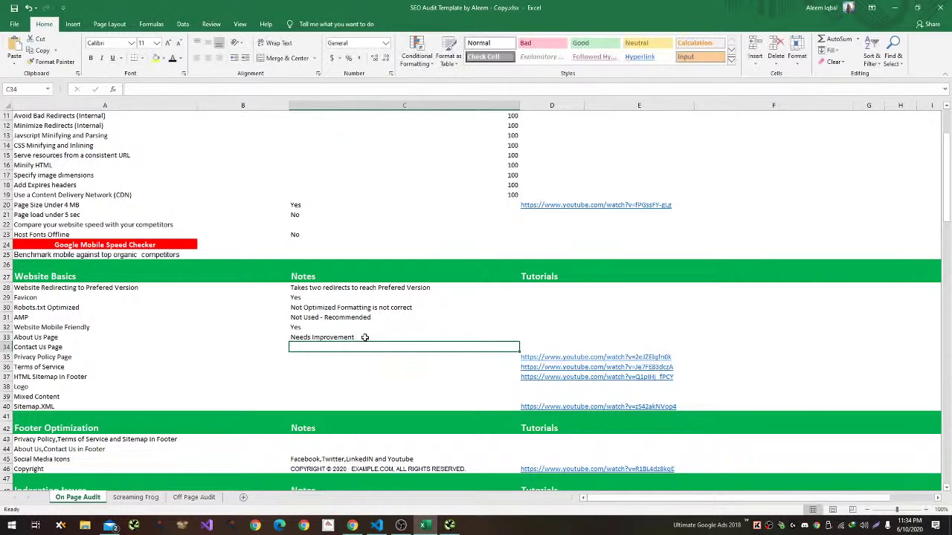
Return to the About Us page in the browser, open the Contact Us page from its footer, and inspect the contact form.
key(alt+Tab)
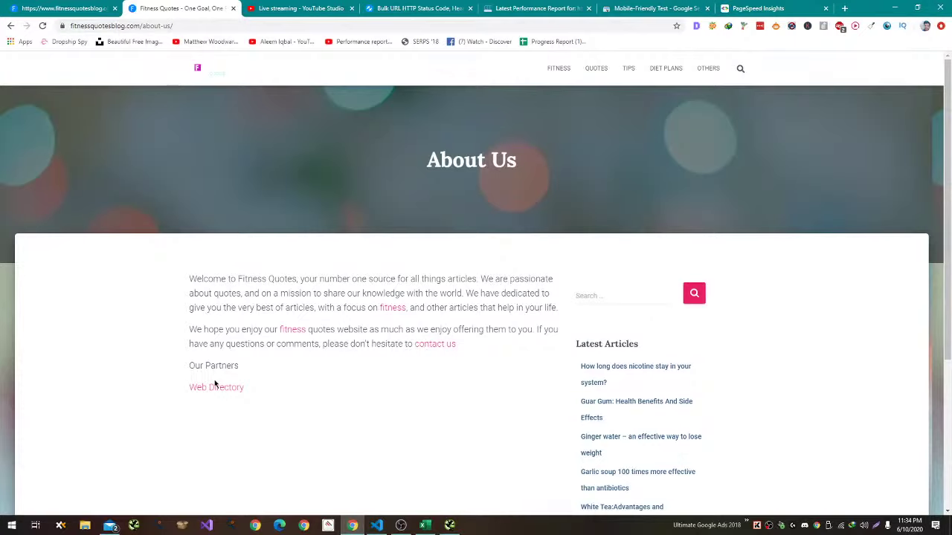
key(alt+Tab)
key(alt+Tab)
scroll(136, 370, down, 3)
click(368, 493)
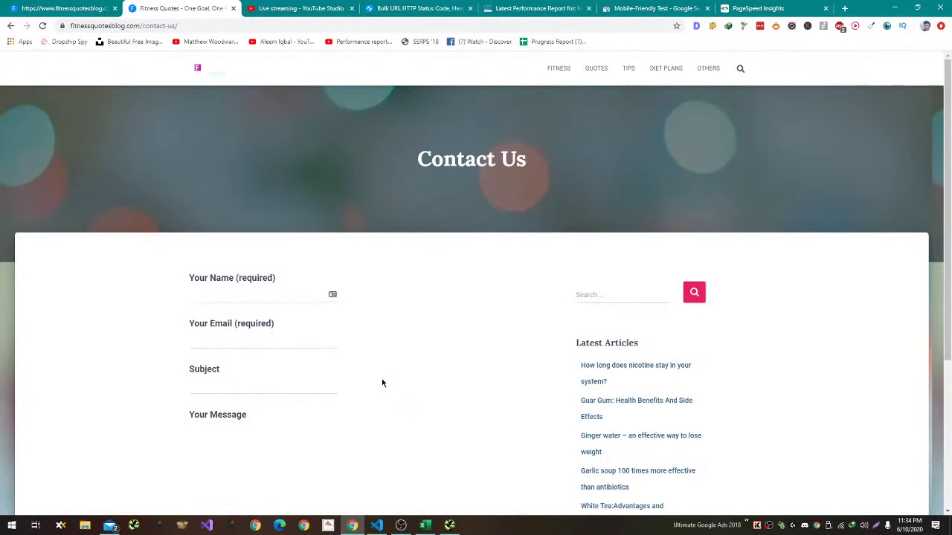
scroll(427, 370, down, 3)
click(272, 238)
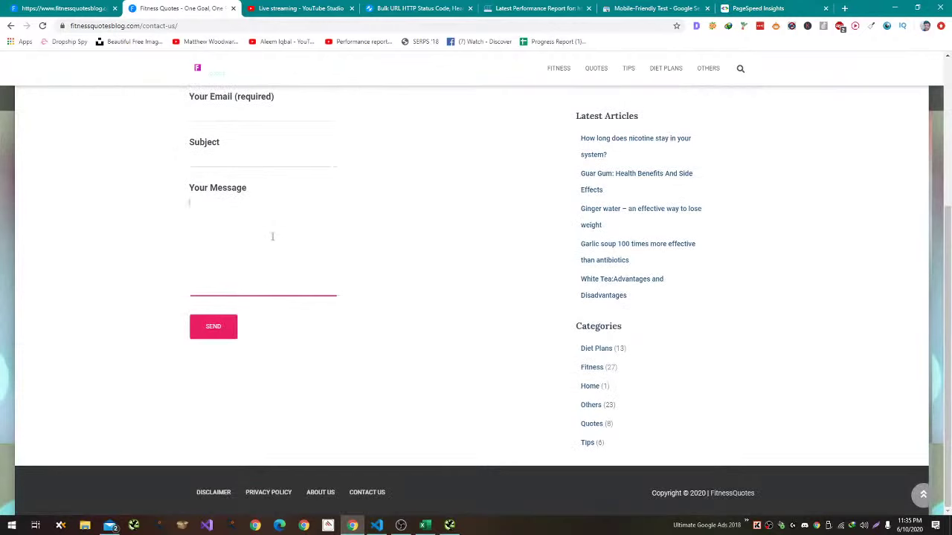
Enter "Yes" as the Contact Us Page note in the Excel checklist.
key(alt+Tab)
text(Yes)
key(Return)
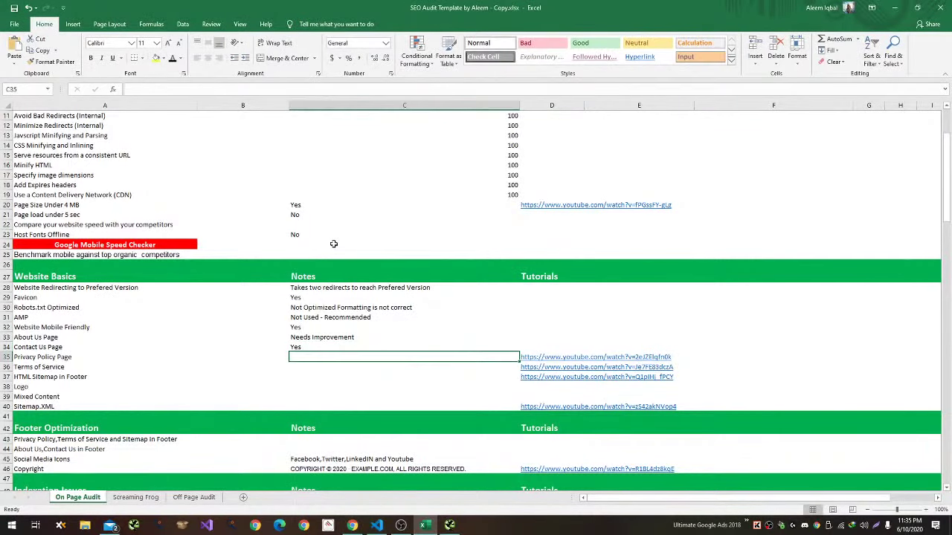
Review the blog's Privacy Policy page in the browser and enter "Yes" as the Privacy Policy Page note in the Excel checklist.
key(alt+Tab)
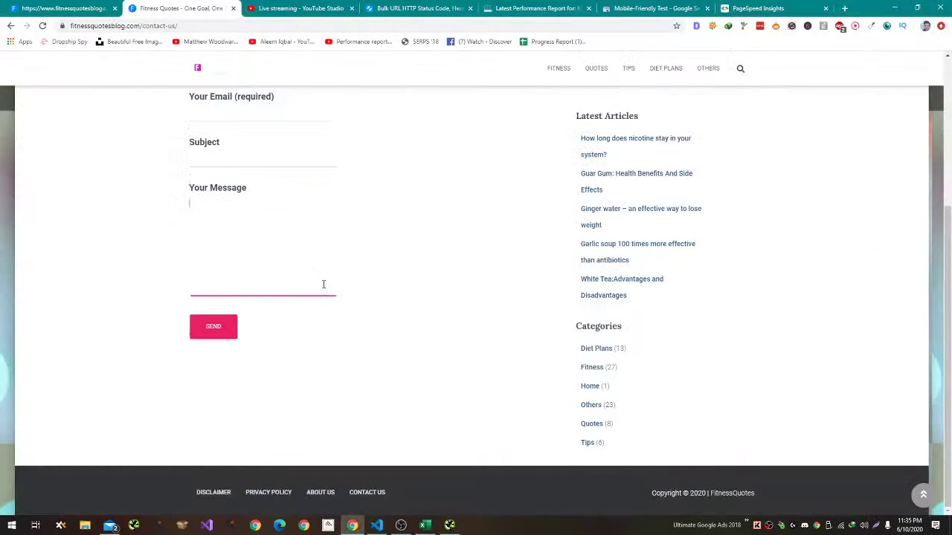
click(261, 492)
scroll(262, 455, down, 20)
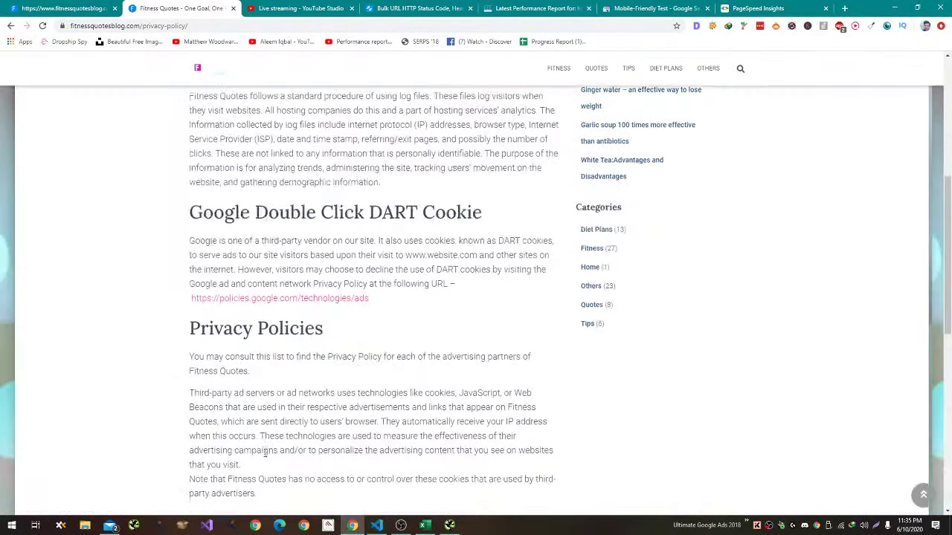
key(alt+Tab)
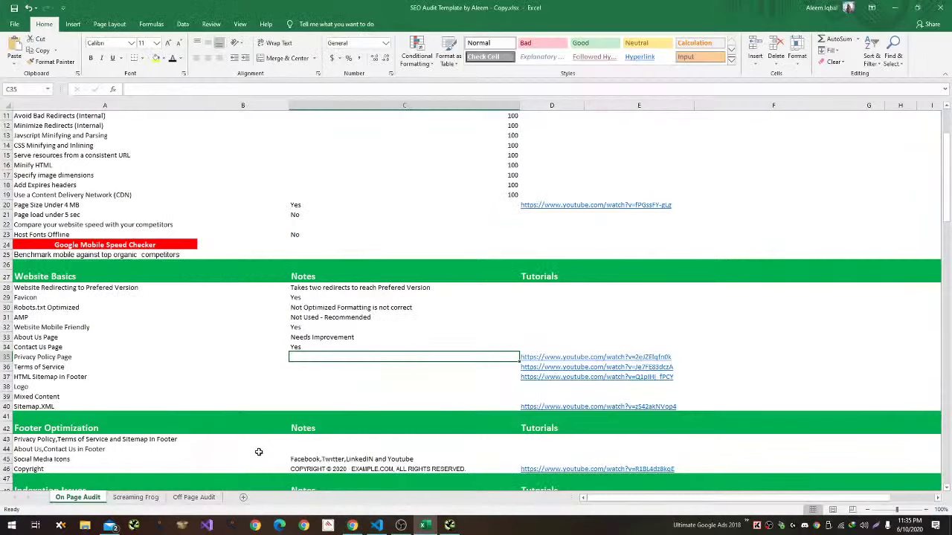
text(Yes)
key(Return)
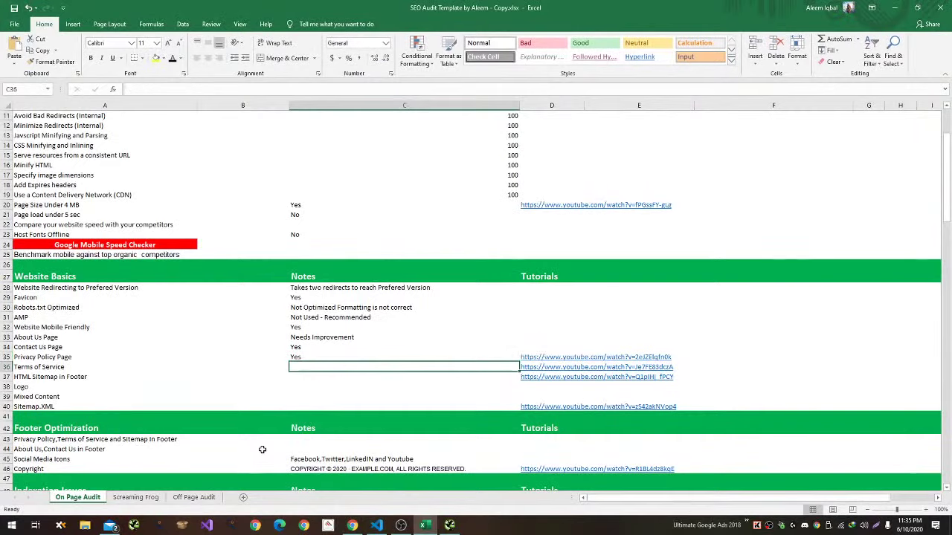
Open the blog's Disclaimer page in the browser and examine the page and its footer for terms of service.
key(alt+Tab)
click(214, 493)
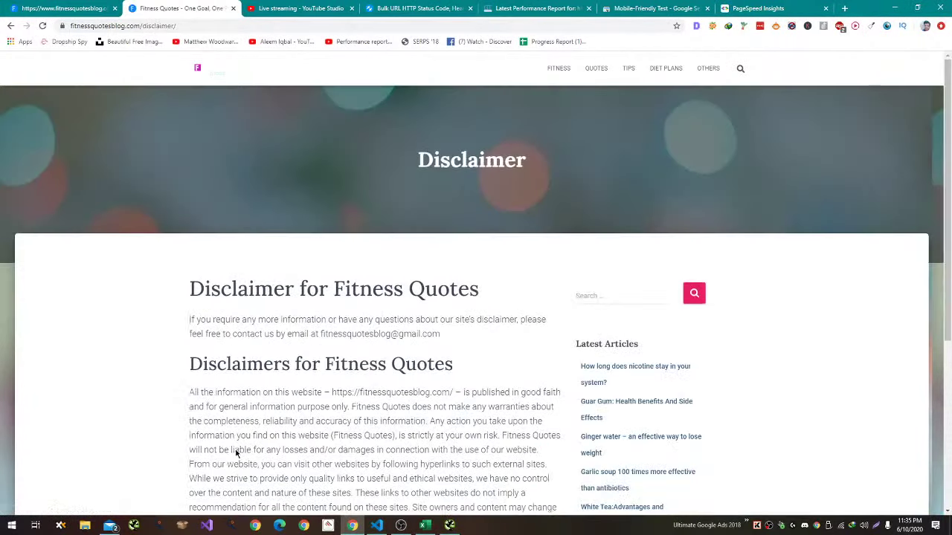
scroll(237, 453, down, 5)
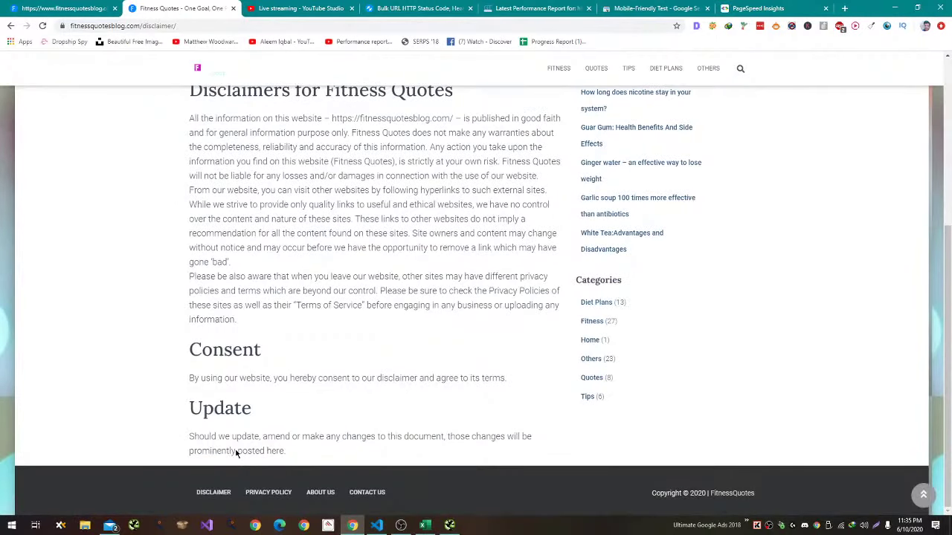
scroll(237, 454, up, 5)
scroll(237, 454, down, 5)
scroll(236, 453, up, 5)
Enter "No" as the Terms of Service note in the Excel checklist.
key(alt+Tab)
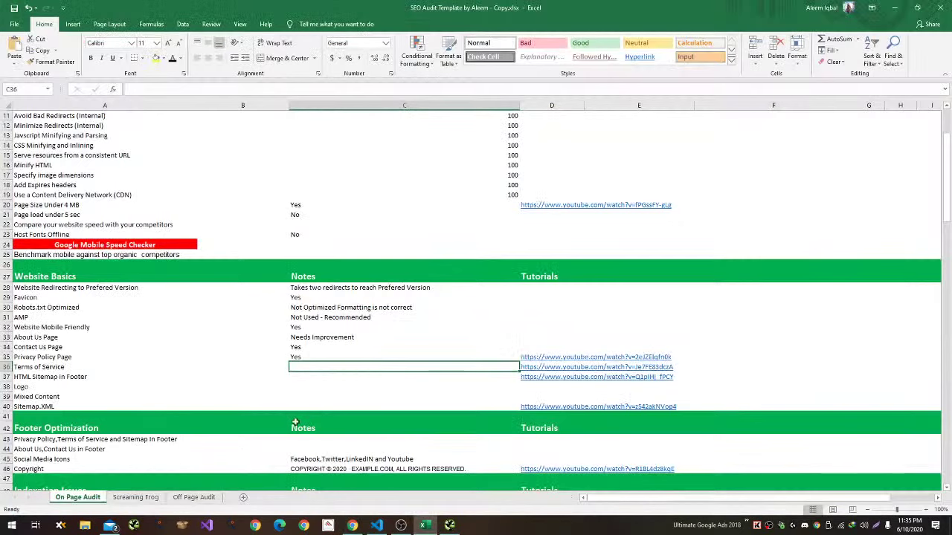
text(Yes)
key(Return)
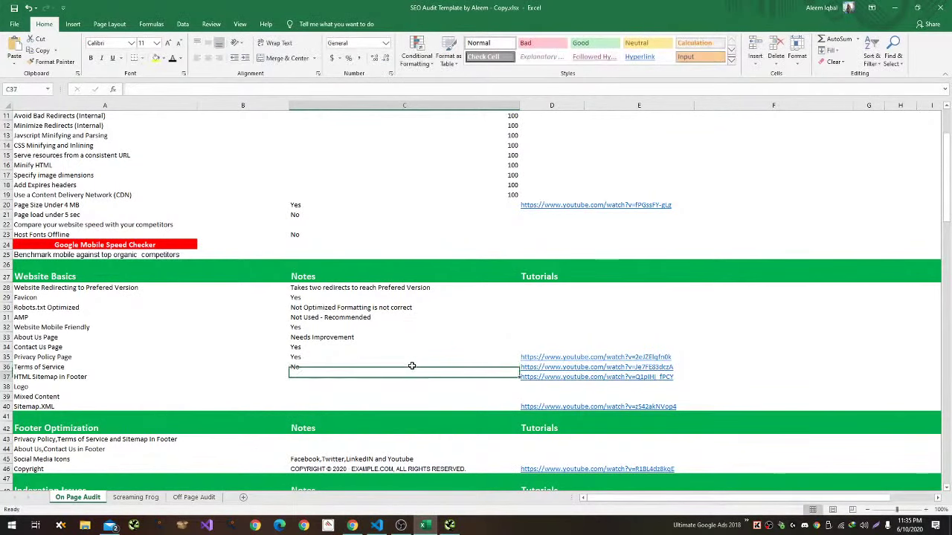
Check the blog's footer for an HTML sitemap link and enter "No" as the HTML Sitemap in Footer note in the Excel checklist.
key(alt+Tab)
scroll(409, 371, down, 4)
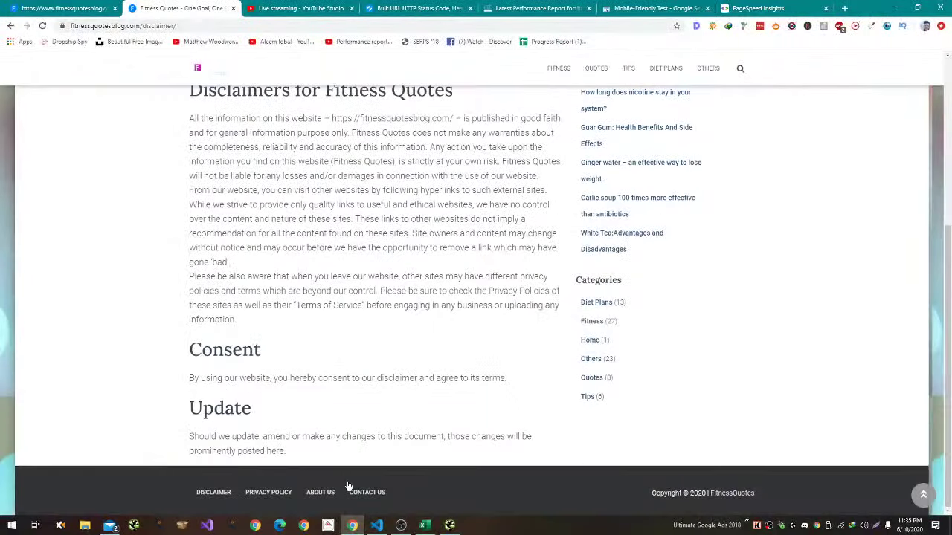
key(alt+Tab)
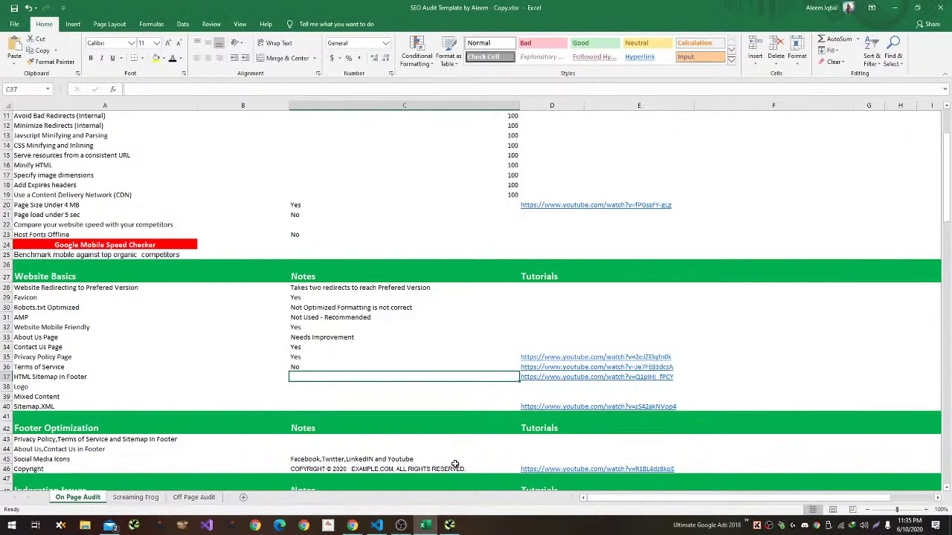
Open the blog's homepage to inspect its logo and enter "Not Professional" as the Logo note in the Excel checklist.
key(alt+Tab)
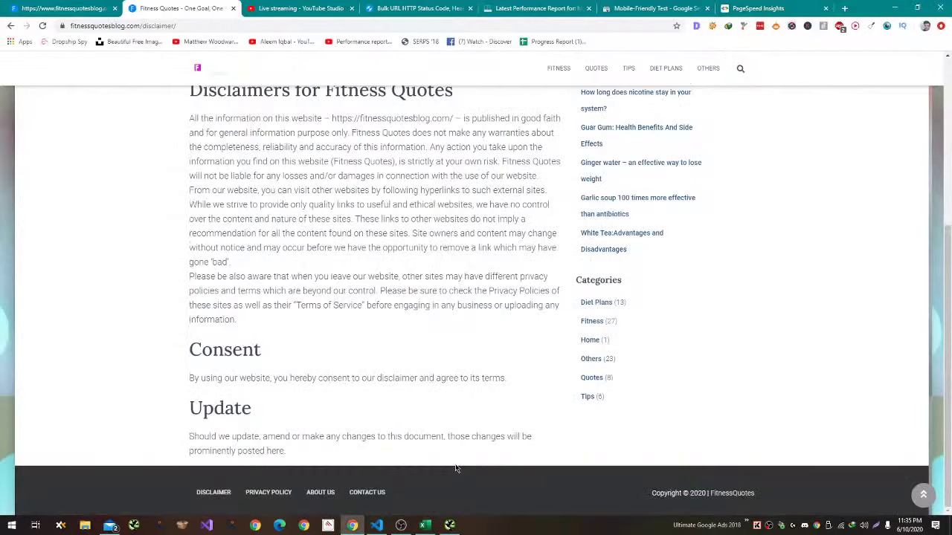
scroll(271, 369, up, 4)
click(212, 74)
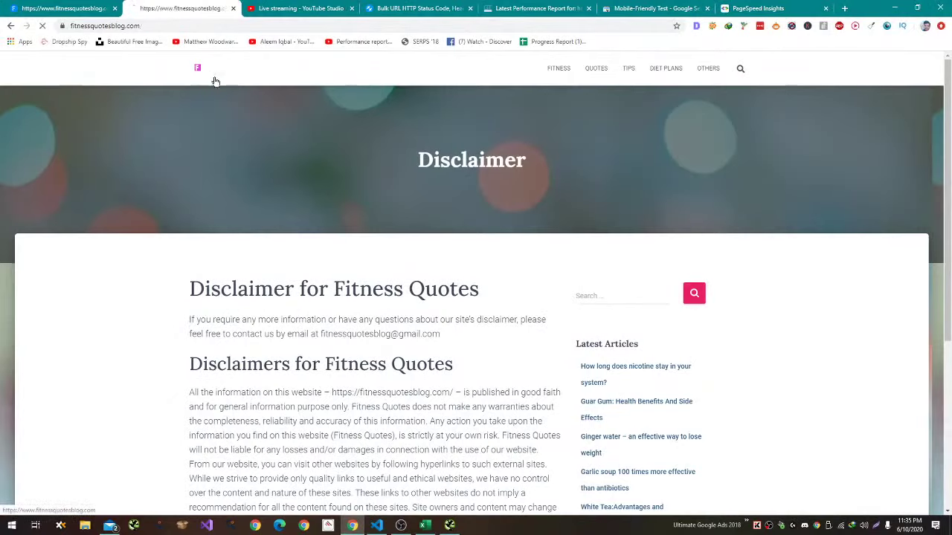
key(alt+Tab)
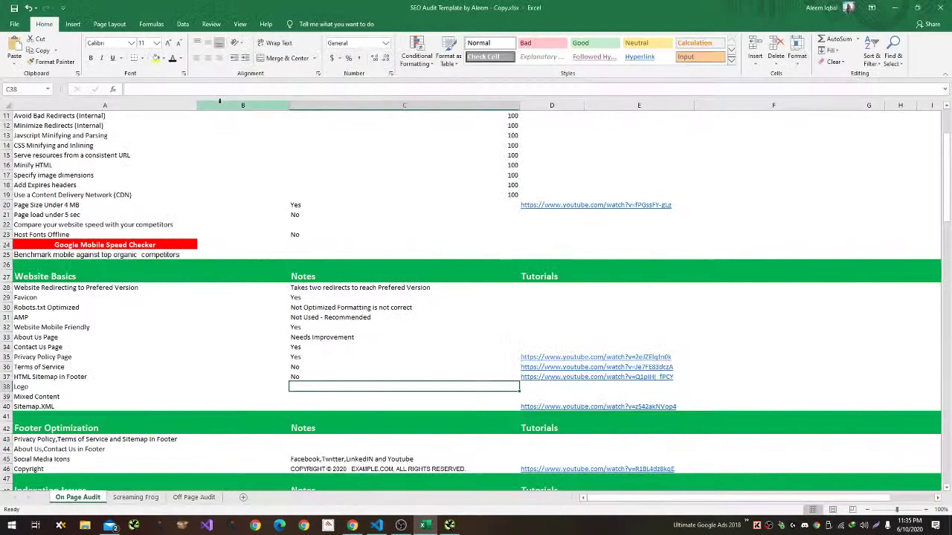
text(U)
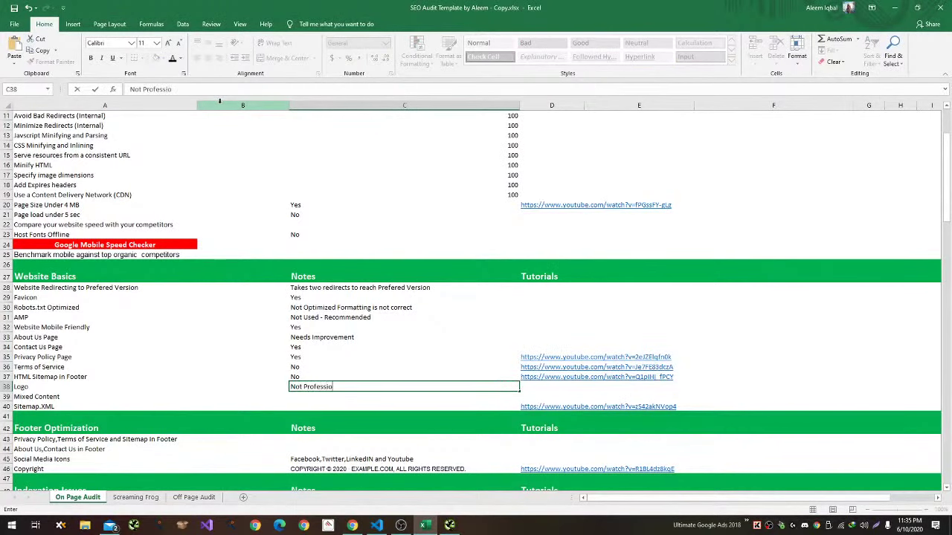
text(Not Professional)
key(Return)
Search Google in a new browser tab for "check all pages for ssl" and open the jitbit.com SSL-check result in another tab.
key(alt+Tab)
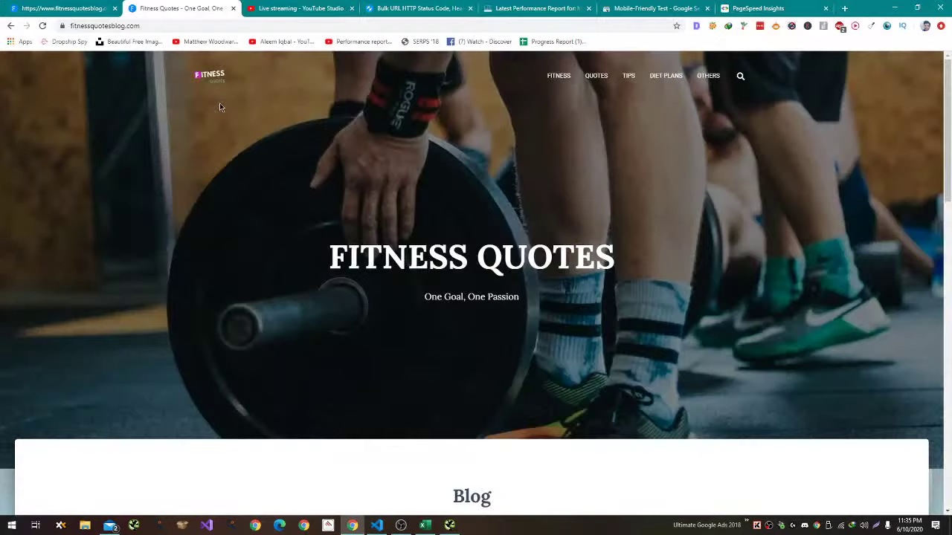
key(ctrl+t)
text(check all)
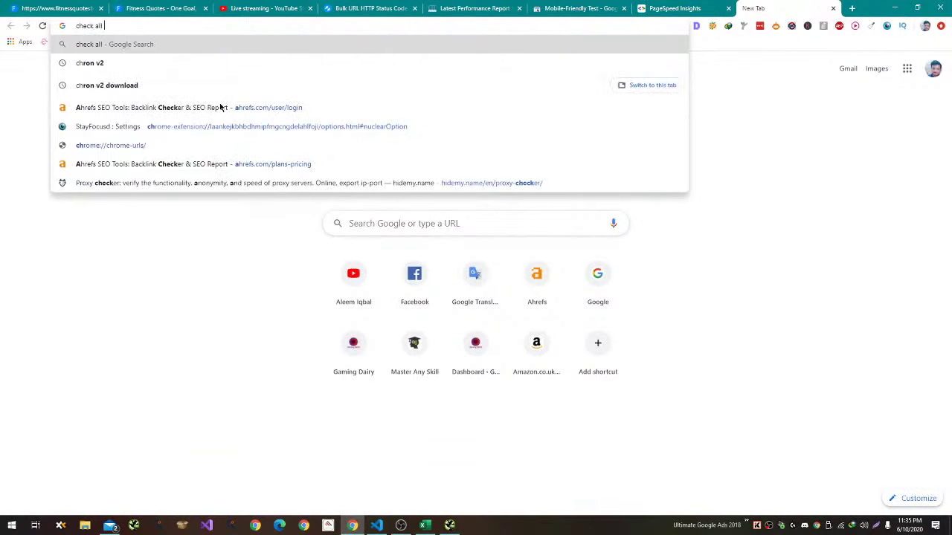
text( pages for)
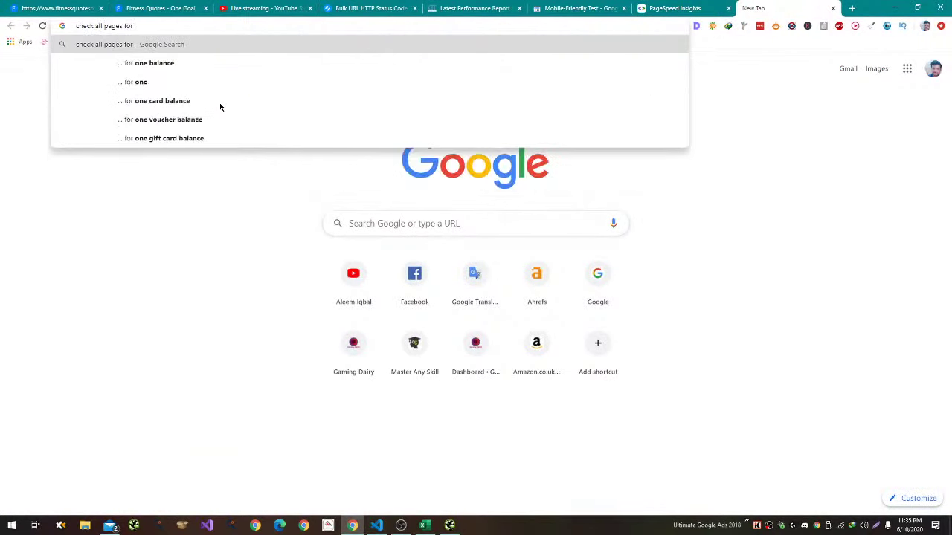
text( ssl)
key(Return)
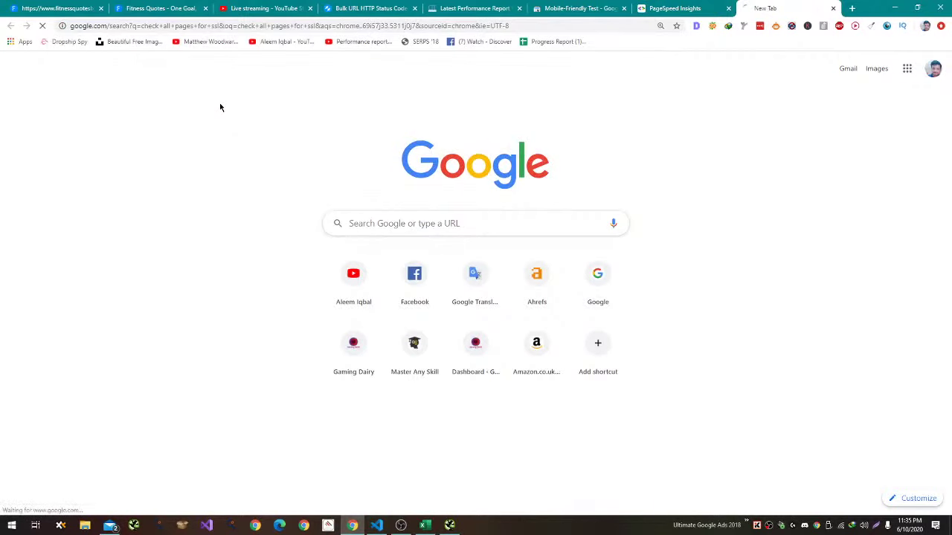
middle_click(227, 155)
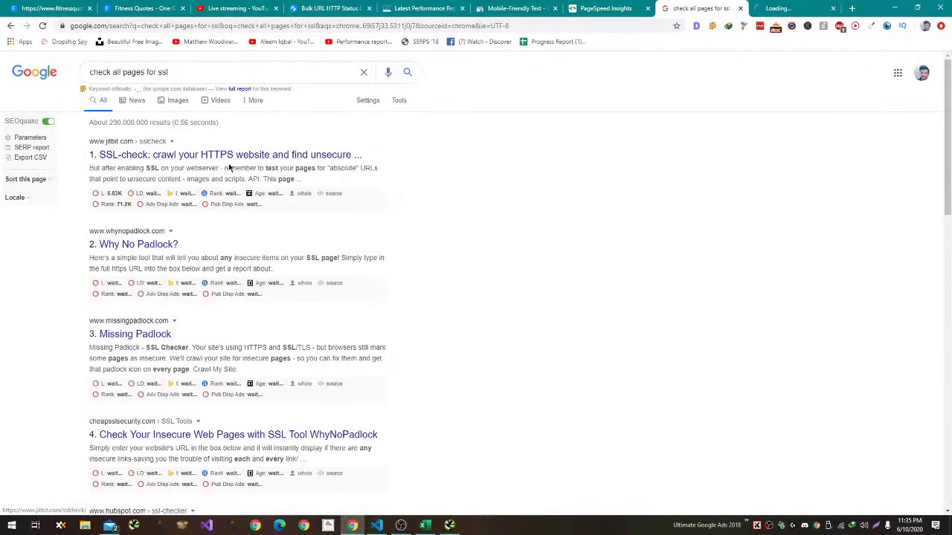
Copy the blog's homepage URL into JitBit's SSL Check and start the scan for SSL errors.
drag(699, 8, 176, 4)
click(146, 10)
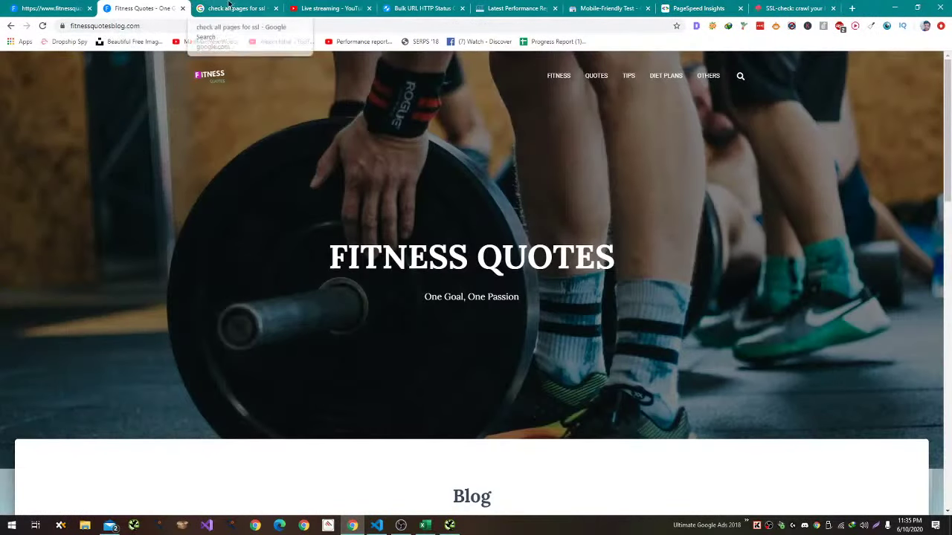
click(215, 25)
key(ctrl+c)
click(231, 7)
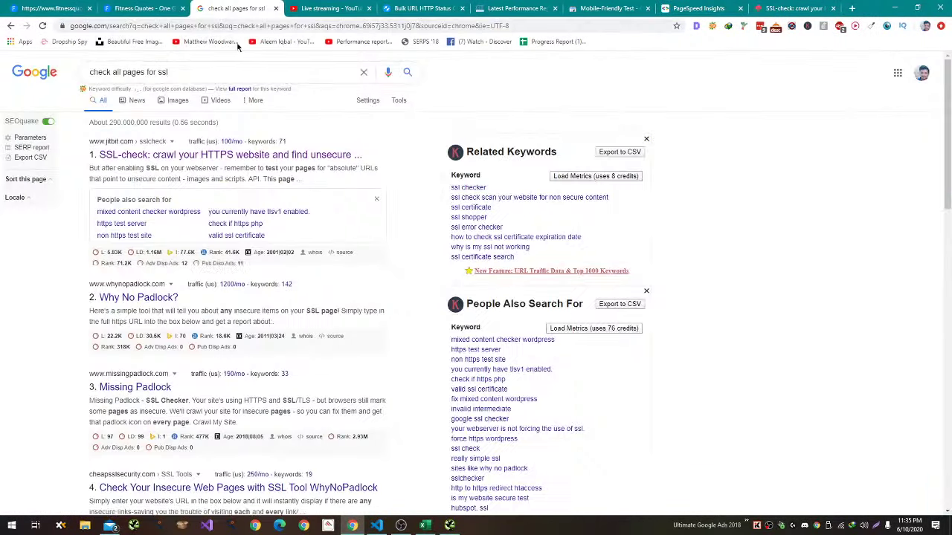
click(707, 9)
drag(773, 6, 234, 7)
click(323, 267)
key(ctrl+v)
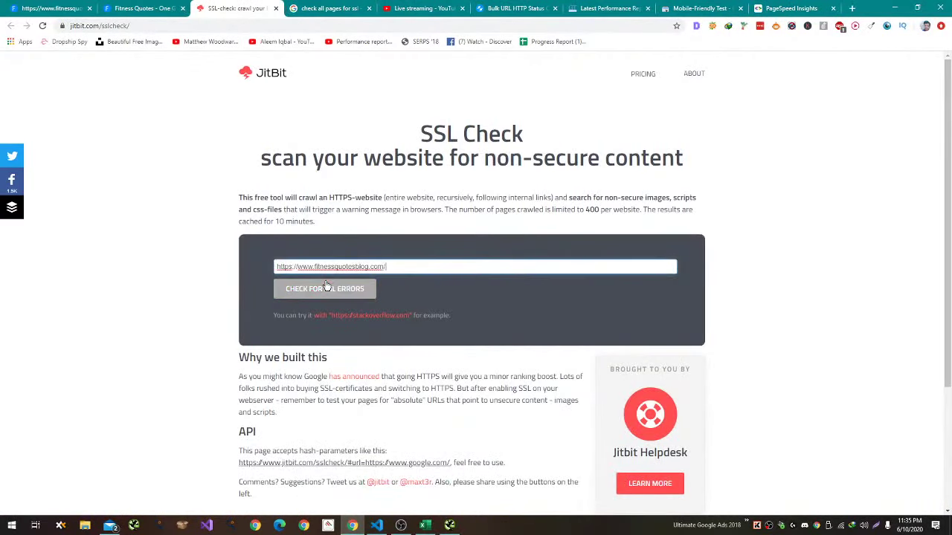
click(325, 289)
Switch to Screaming Frog and sort the crawl's internal URLs by status code in descending order.
click(425, 525)
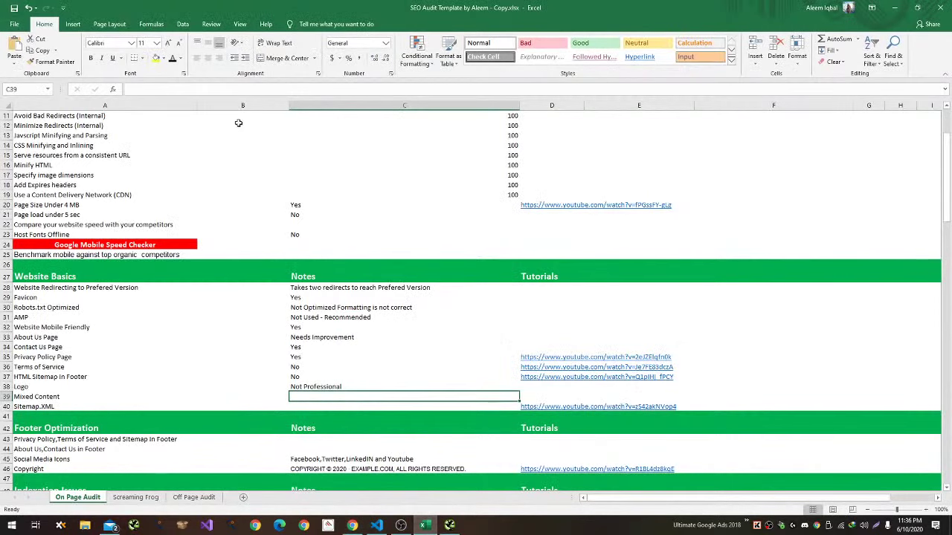
click(449, 525)
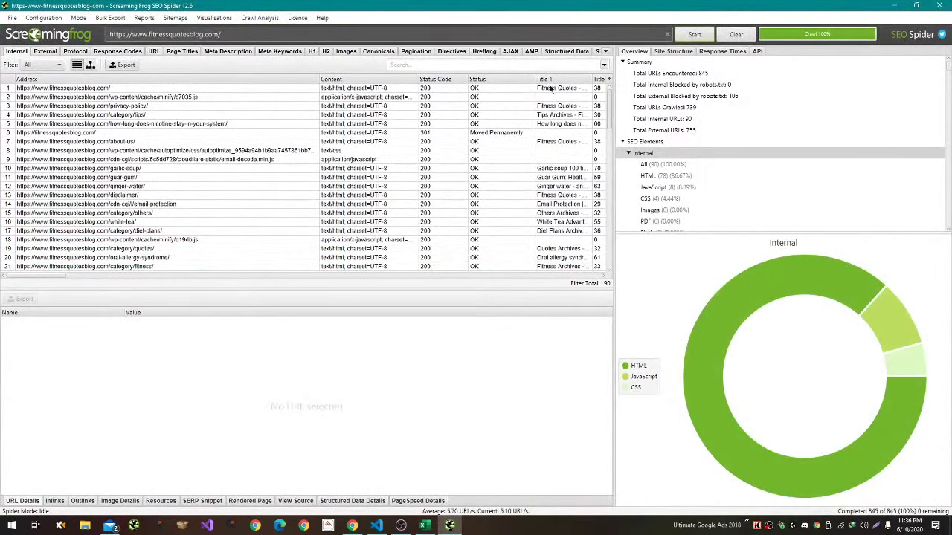
click(435, 80)
click(435, 79)
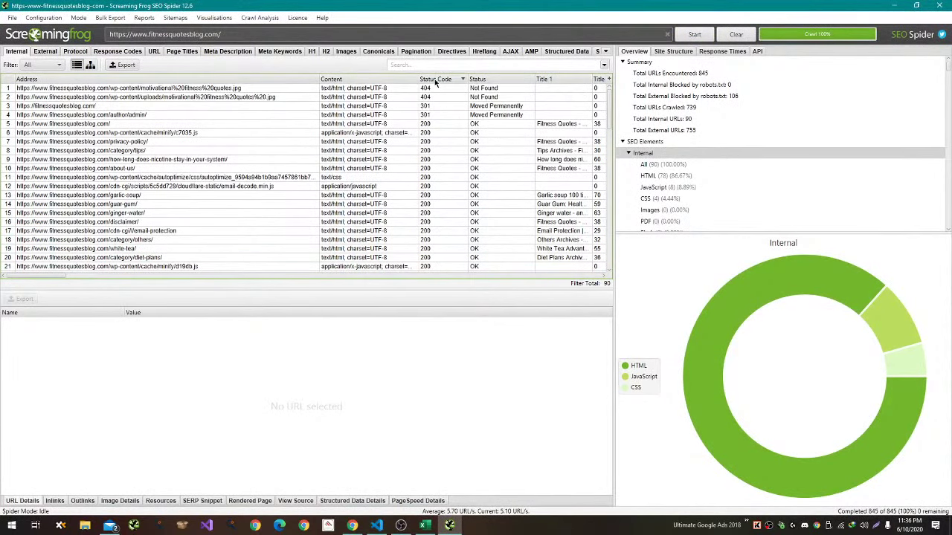
drag(430, 116, 159, 110)
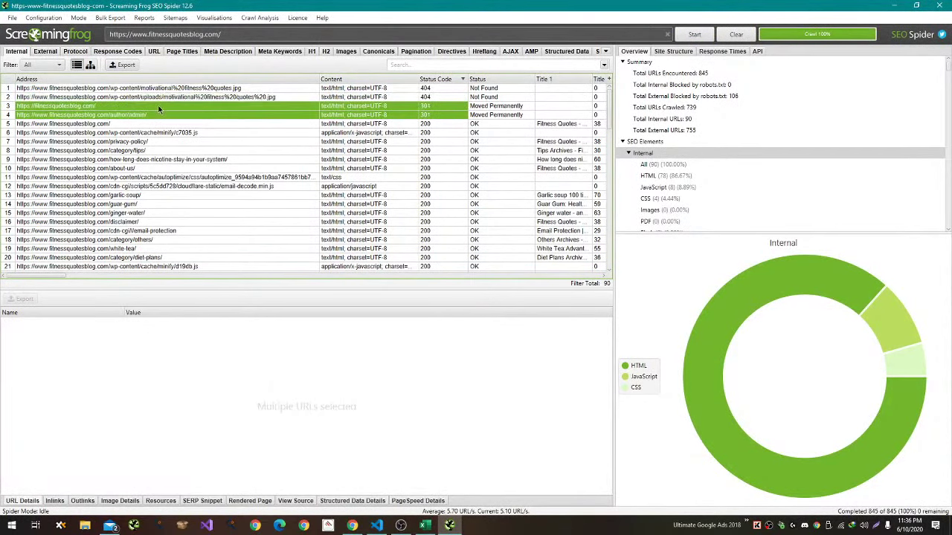
ctrl+click(162, 115)
click(160, 107)
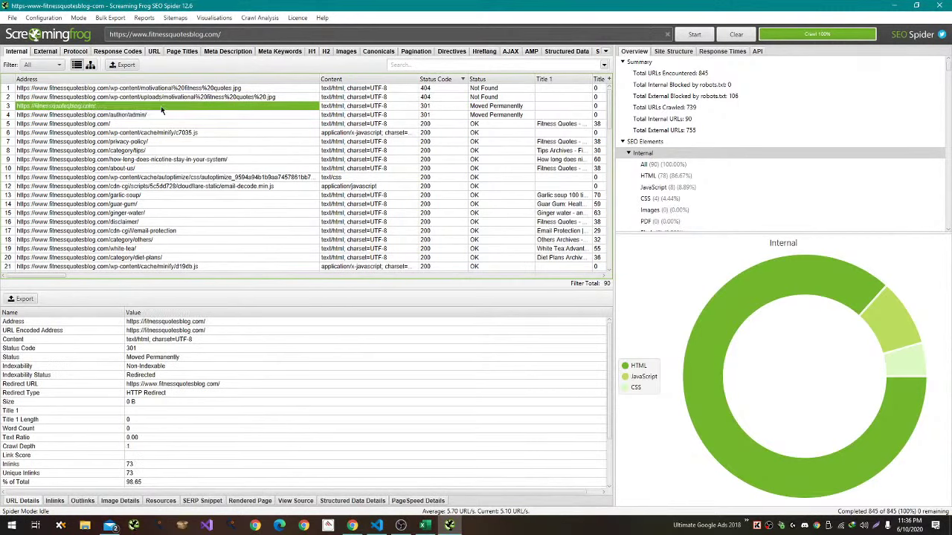
click(53, 502)
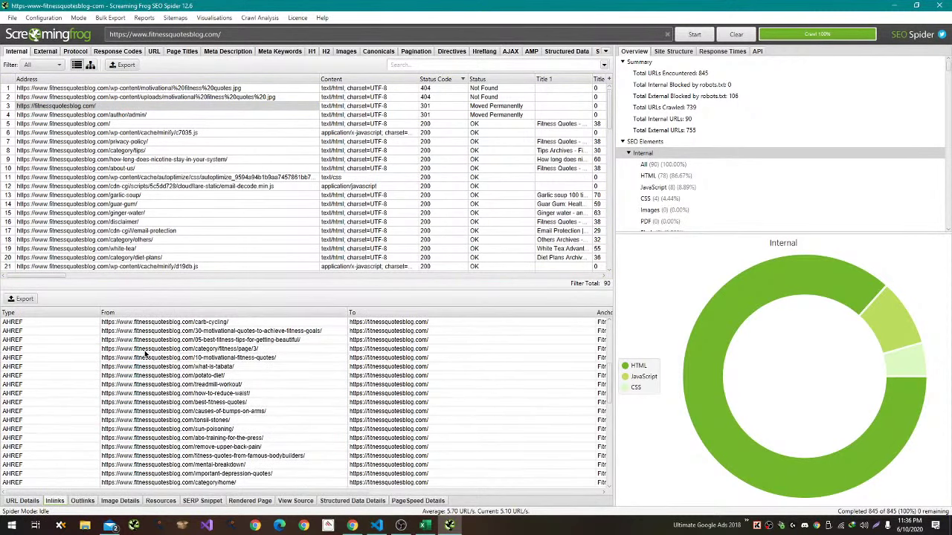
scroll(261, 427, down, 10)
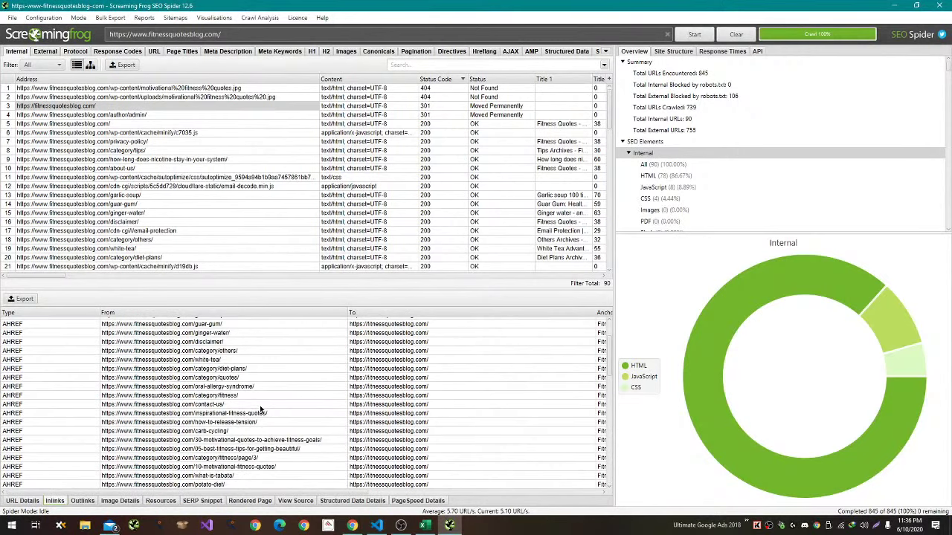
scroll(260, 409, up, 10)
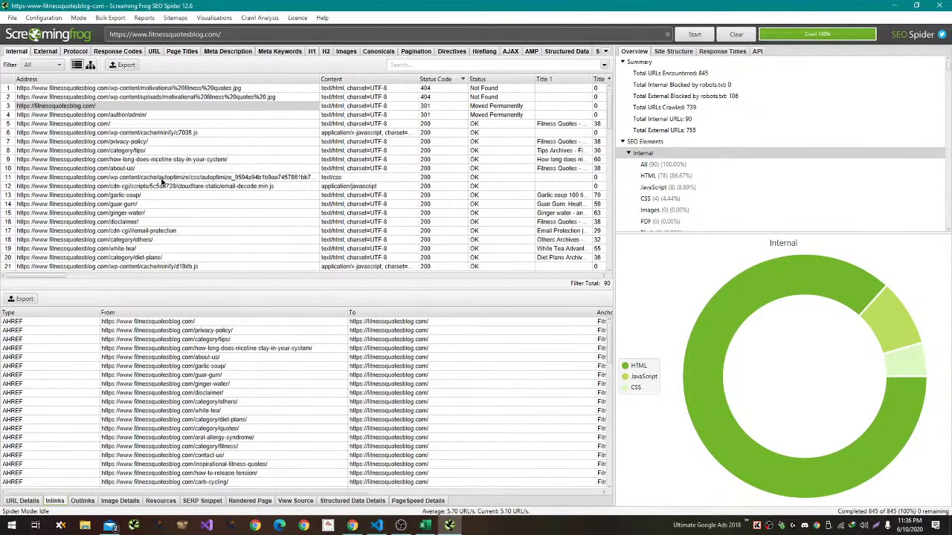
Sort the crawl's external URLs by status code and examine the list for timeouts, redirects and broken links.
click(48, 51)
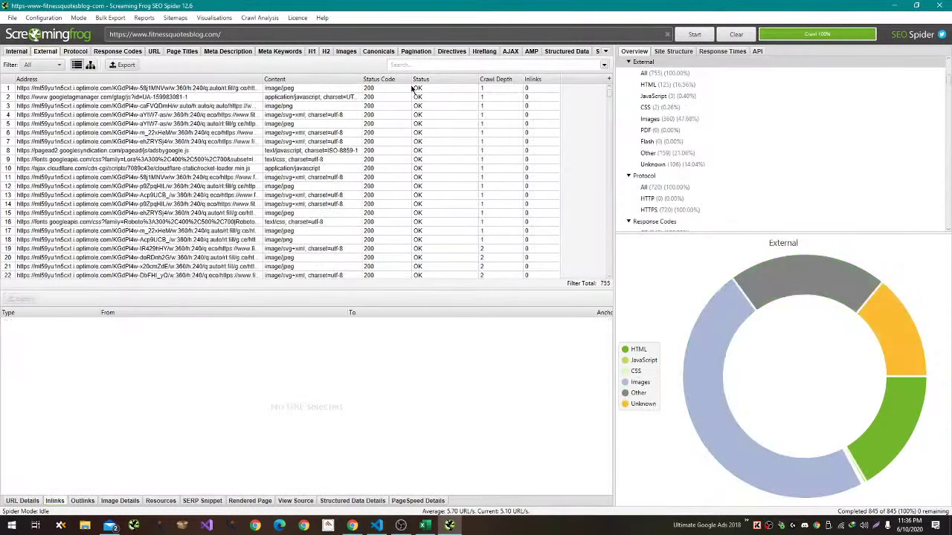
click(390, 78)
scroll(385, 116, down, 10)
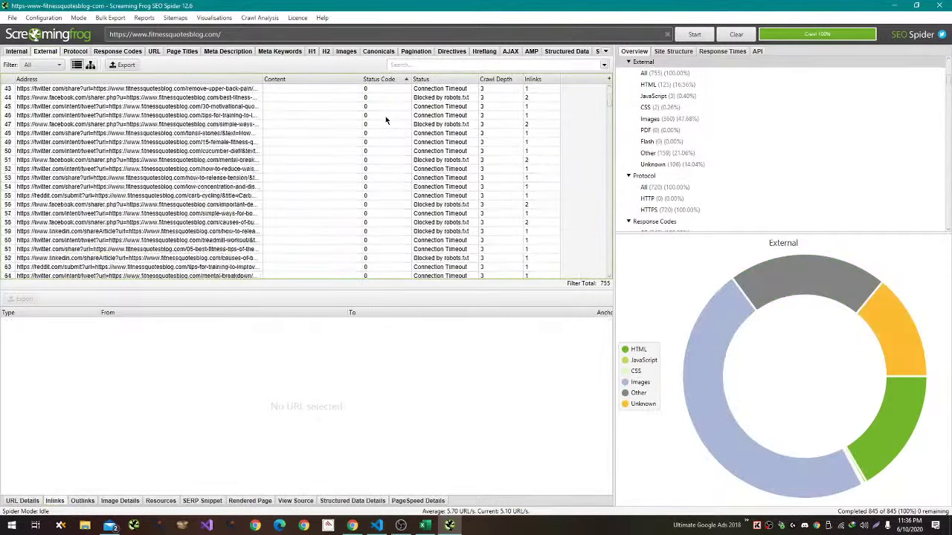
scroll(385, 116, down, 15)
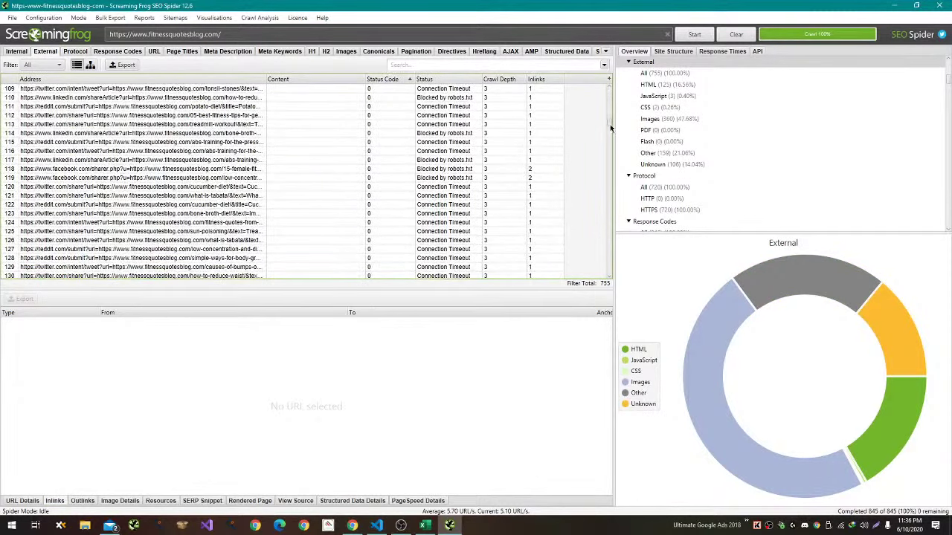
drag(609, 129, 611, 282)
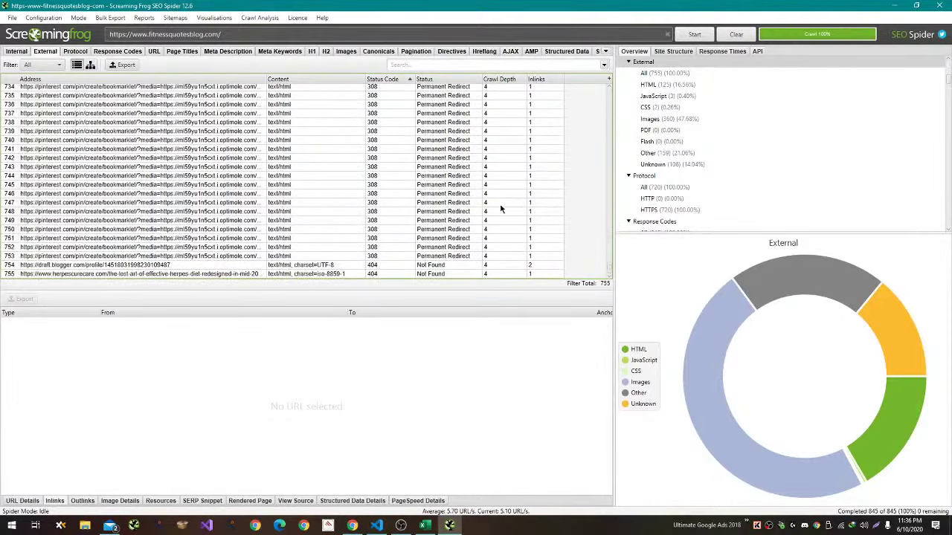
scroll(500, 209, up, 20)
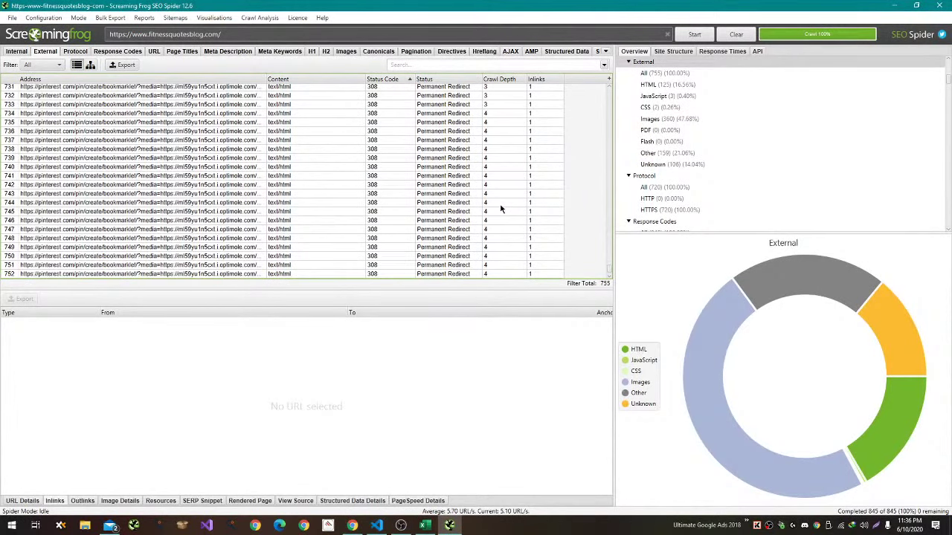
scroll(500, 223, up, 5)
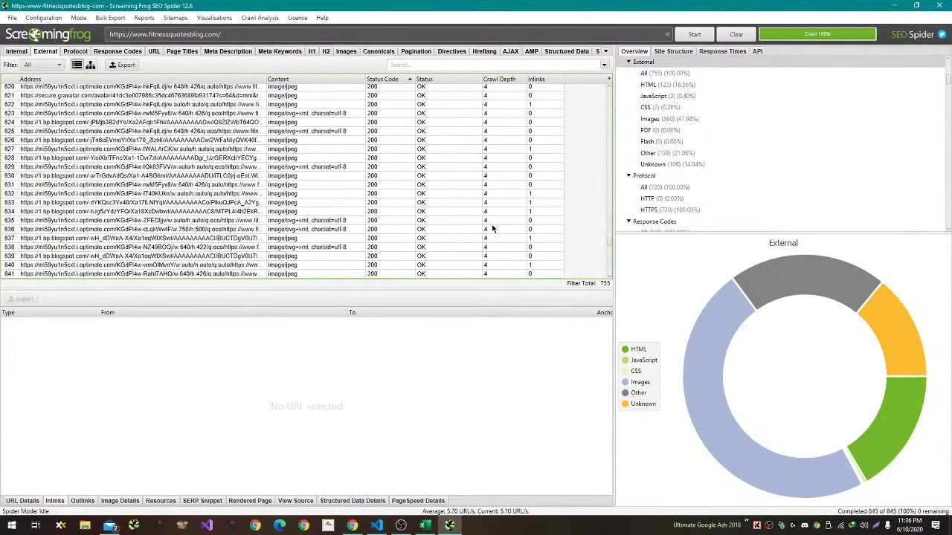
scroll(506, 208, down, 20)
scroll(507, 194, down, 19)
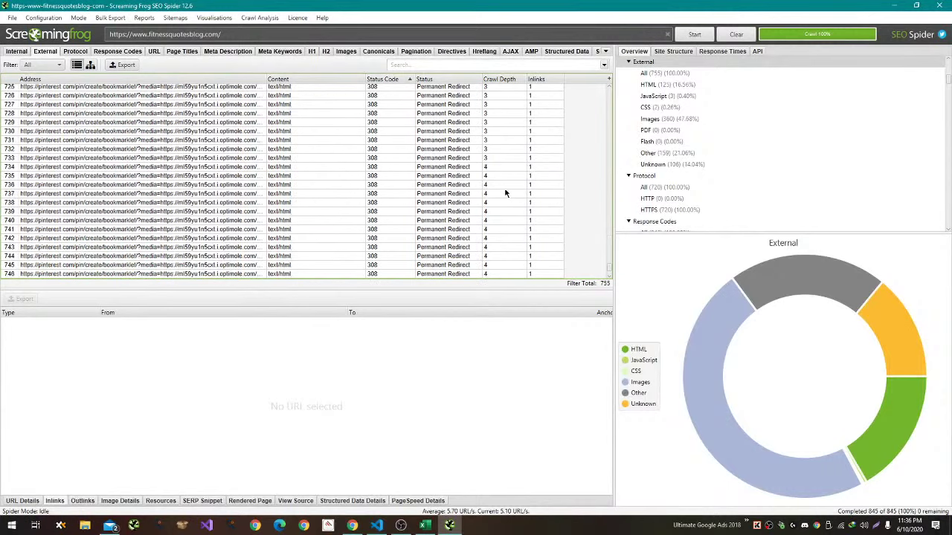
Return to the browser, review the blog's SSL Check results, and close the checker tab.
key(alt+Tab)
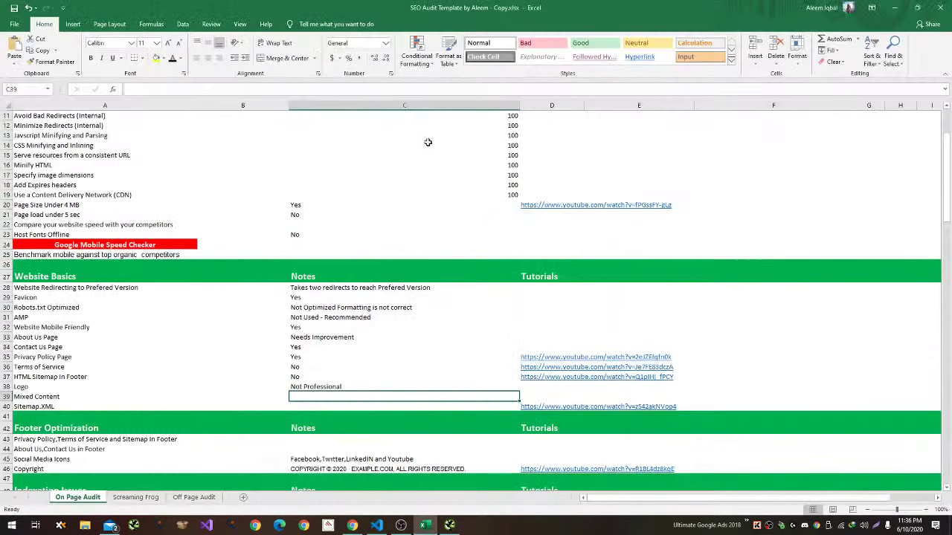
key(alt+Tab)
key(Tab)
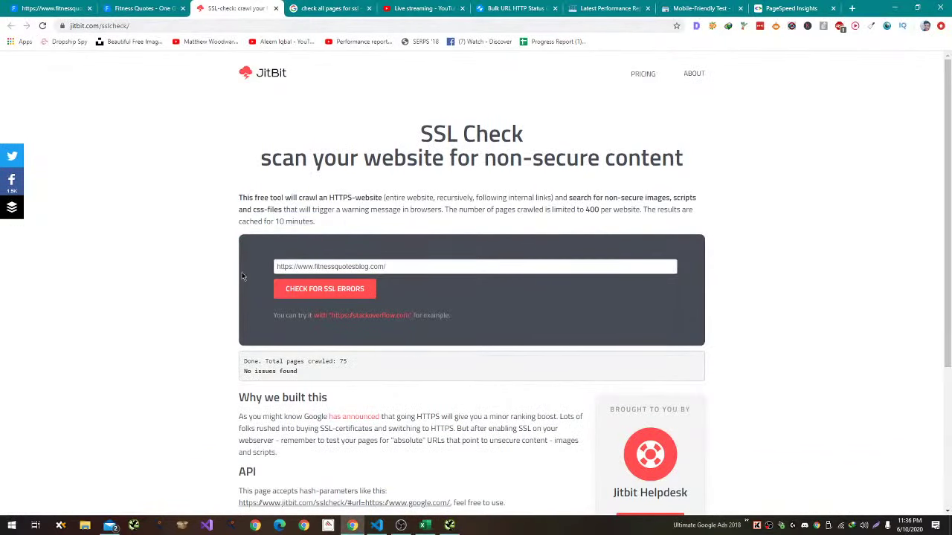
scroll(241, 277, down, 3)
key(ctrl+w)
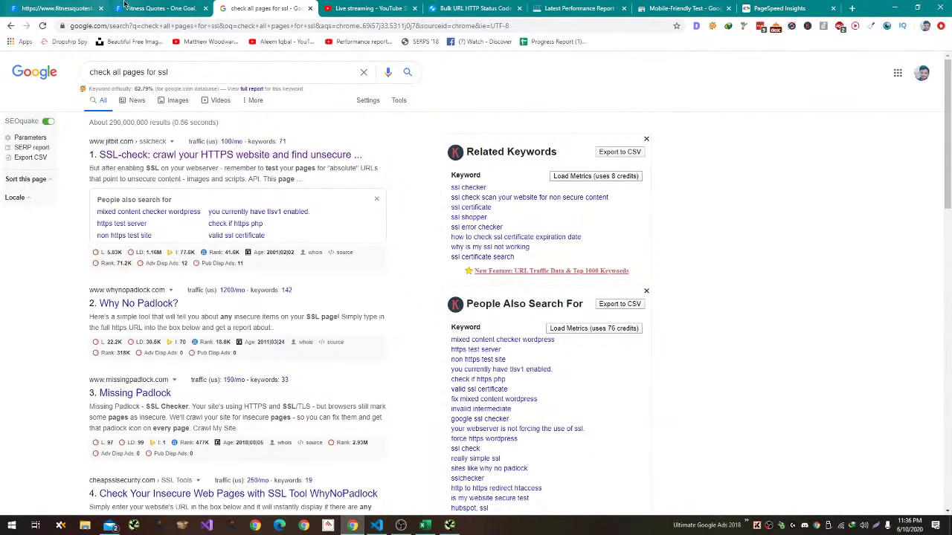
Record "No" as the Mixed Content note in the Excel checklist and return to the fitnessquotesblog.com homepage.
click(125, 5)
key(alt+Tab)
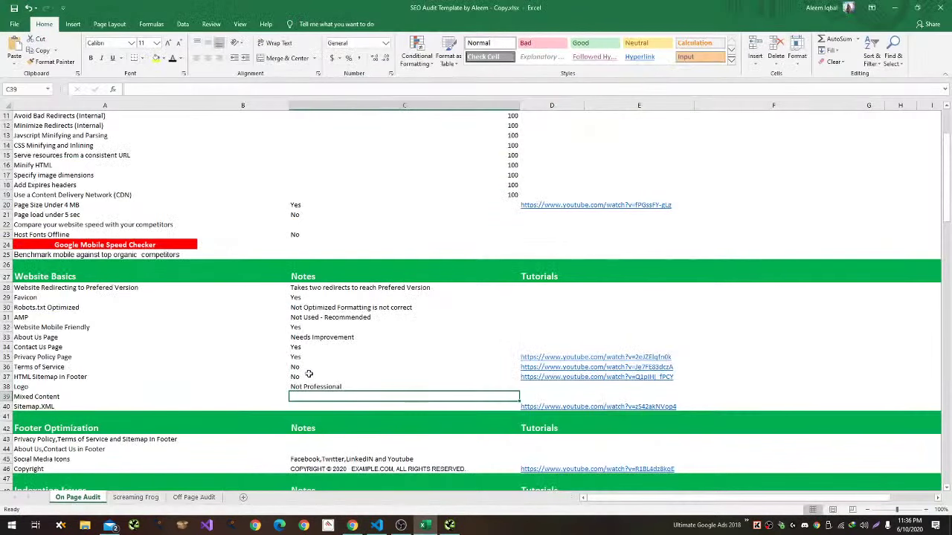
key(alt+Tab)
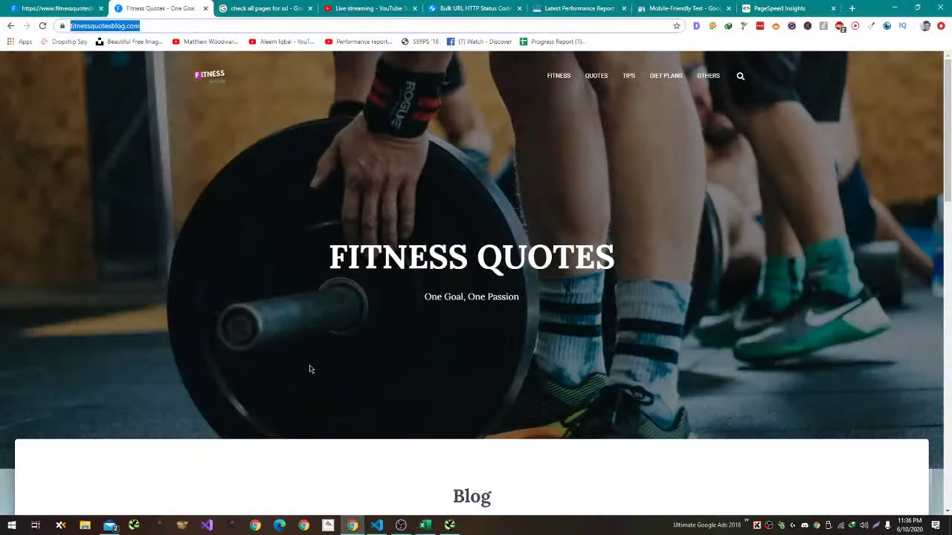
click(217, 26)
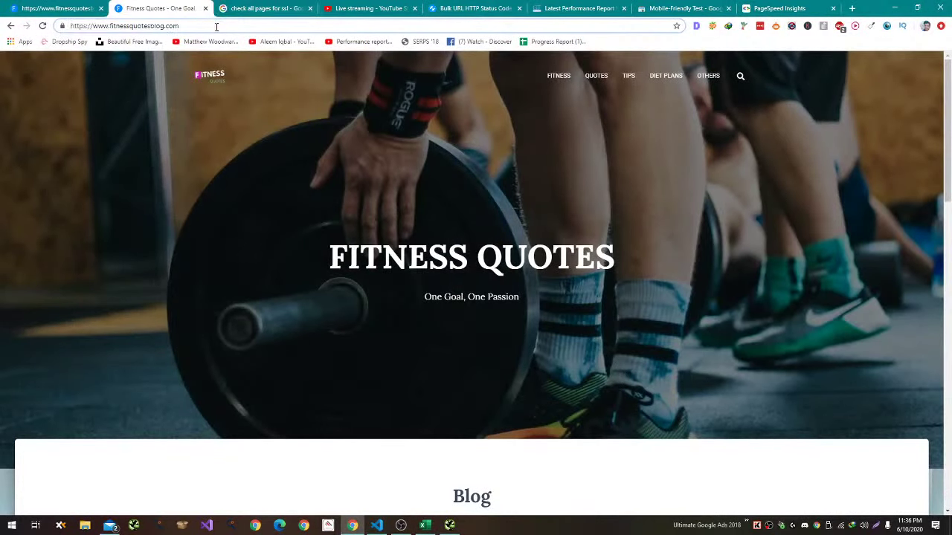
text(sitemap.x)
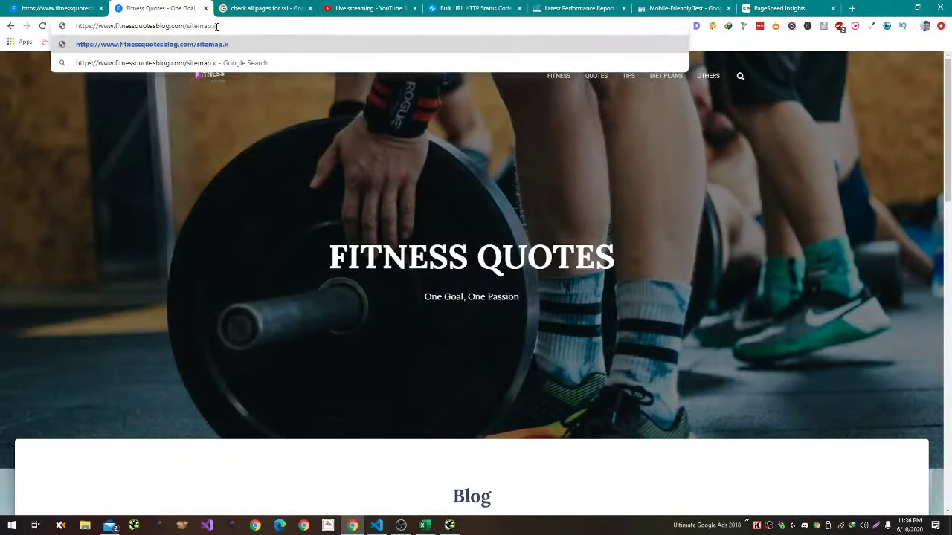
text(ml)
key(Return)
drag(356, 9, 248, 5)
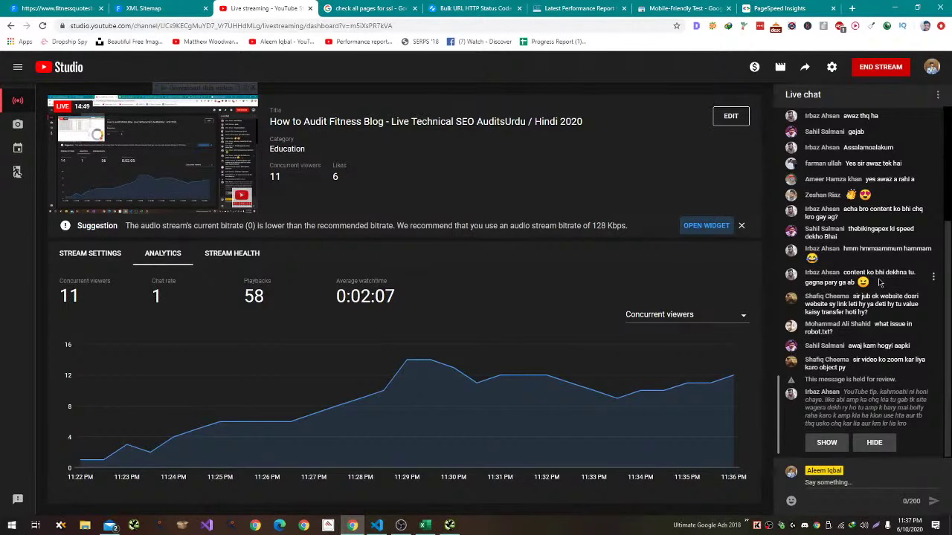
Open gamingdairy.com/robots.txt in a new browser tab as a reference example.
key(ctrl+t)
text(gaming)
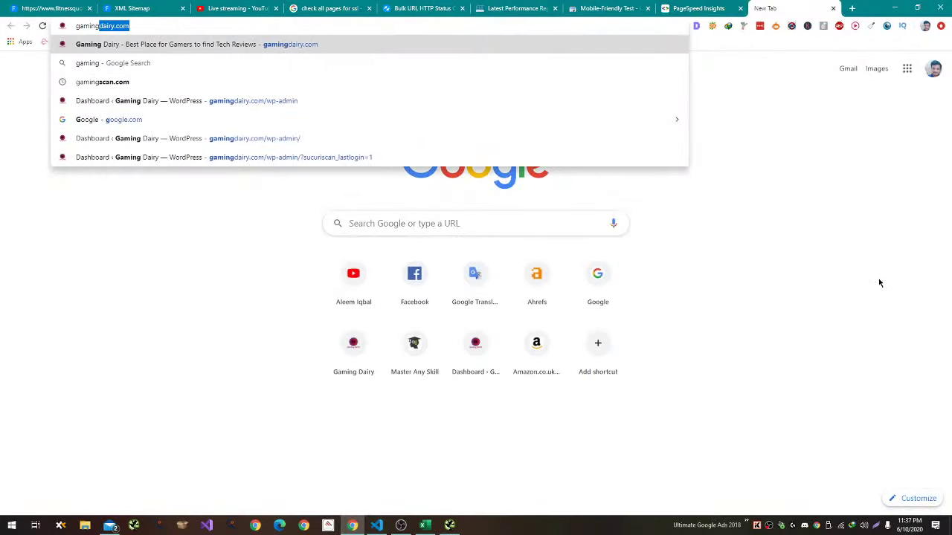
text(scan.)
key(ctrl+a)
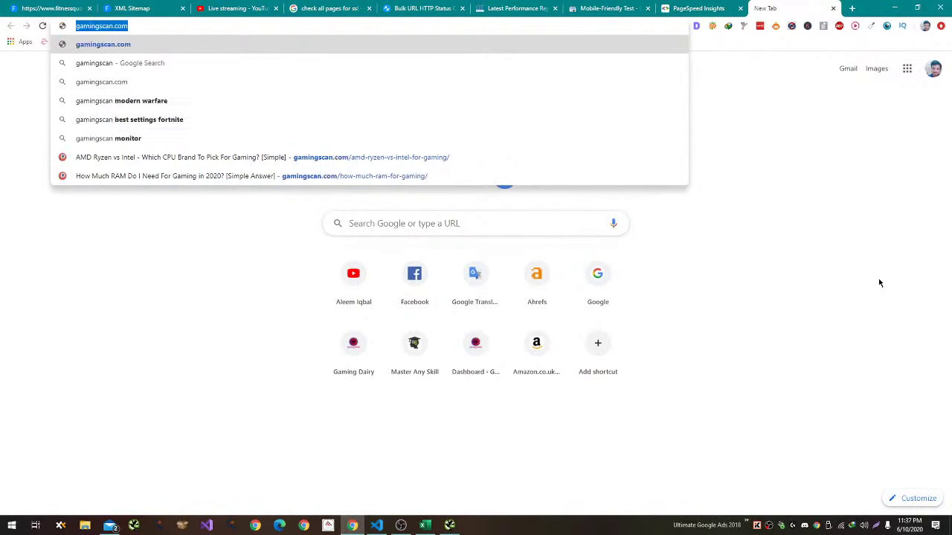
text(gamingdairy.com/rob)
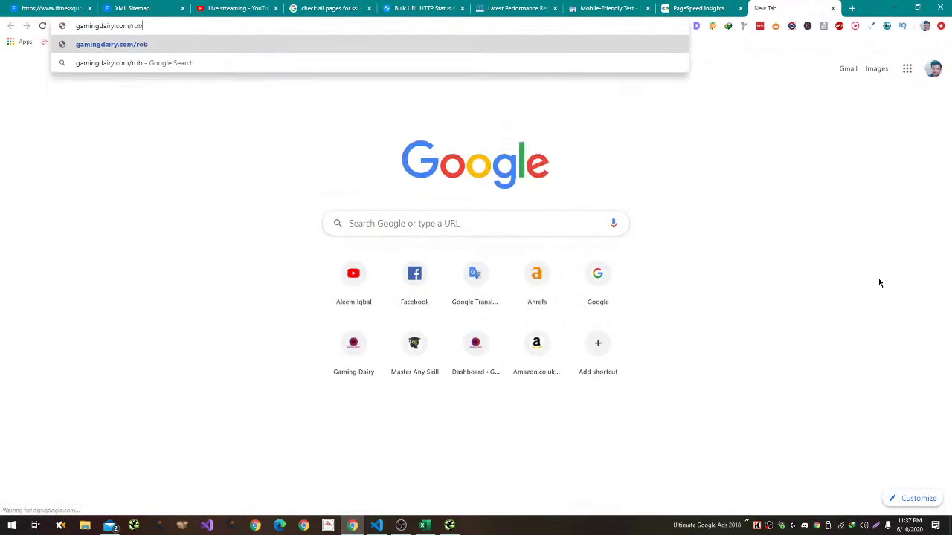
text(ots.txt)
key(Return)
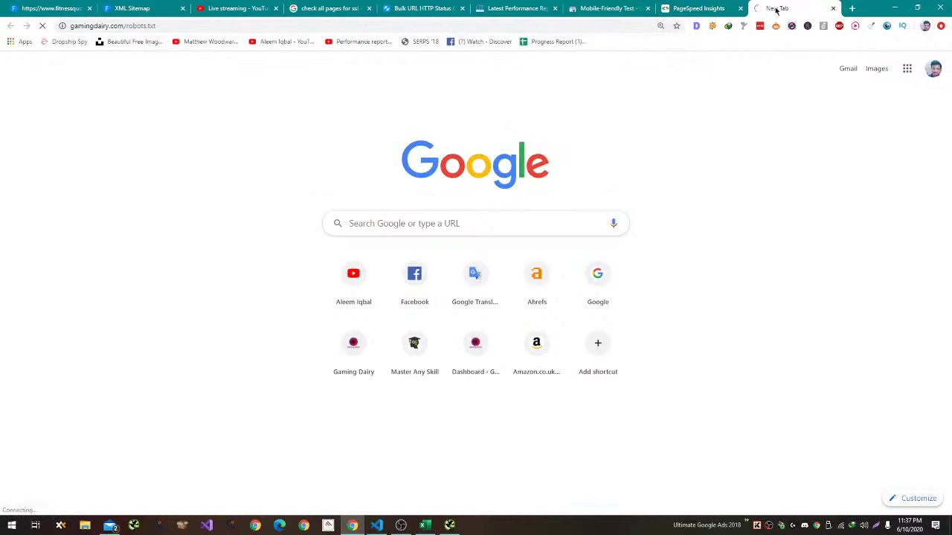
Place the gamingdairy.com robots.txt tab beside the fitness blog's and compare how each file declares its sitemap.
drag(776, 8, 78, 3)
click(78, 4)
click(125, 7)
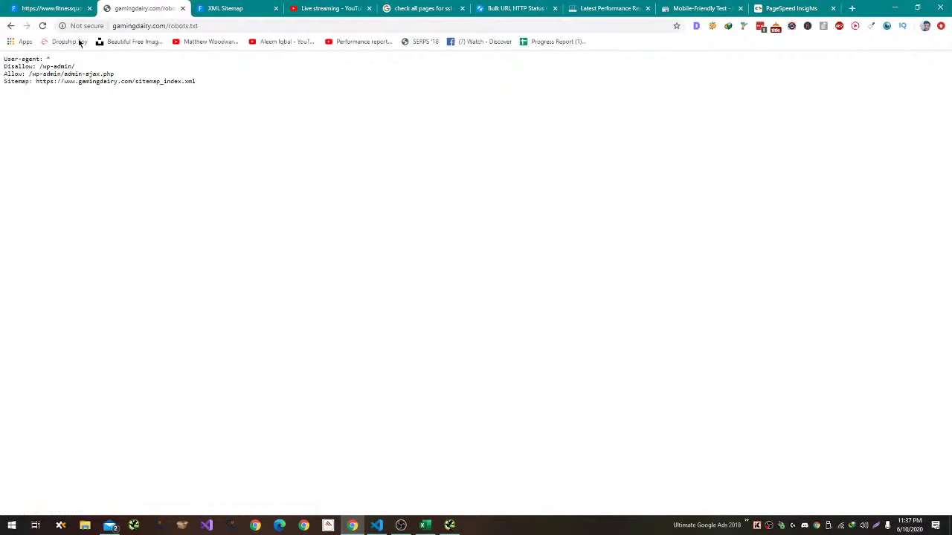
drag(34, 81, 2, 86)
click(36, 82)
drag(32, 82, 3, 83)
click(67, 9)
click(3, 98)
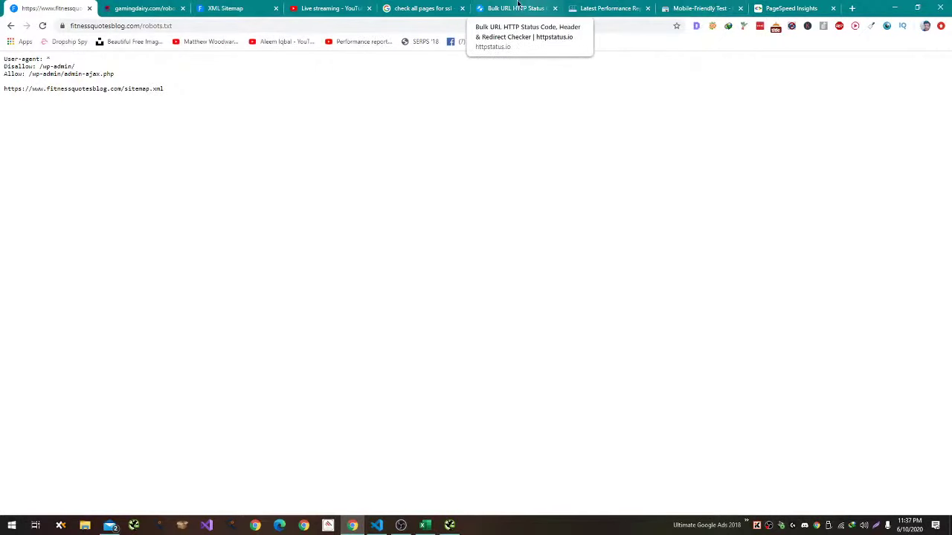
Show the live chat message held for review in YouTube Studio and return to the fitness blog's robots.txt.
click(327, 8)
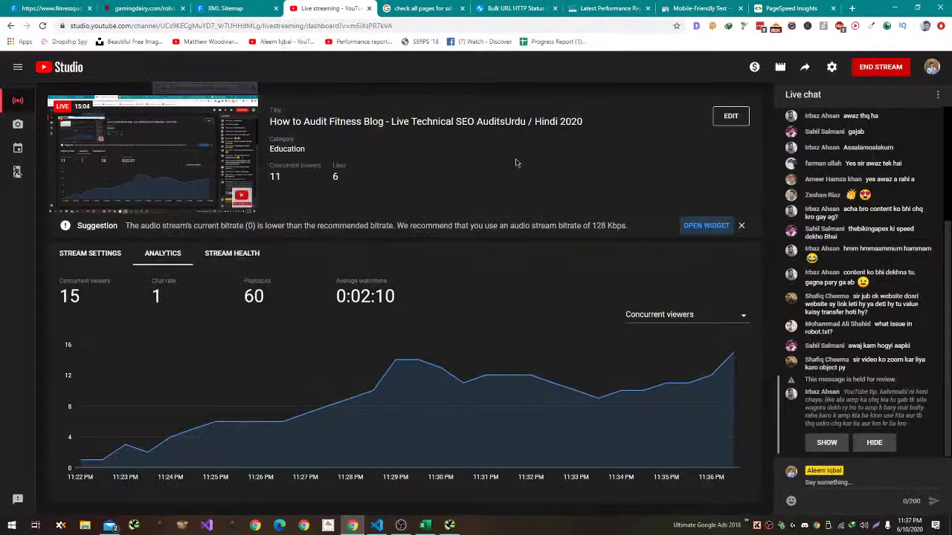
click(827, 442)
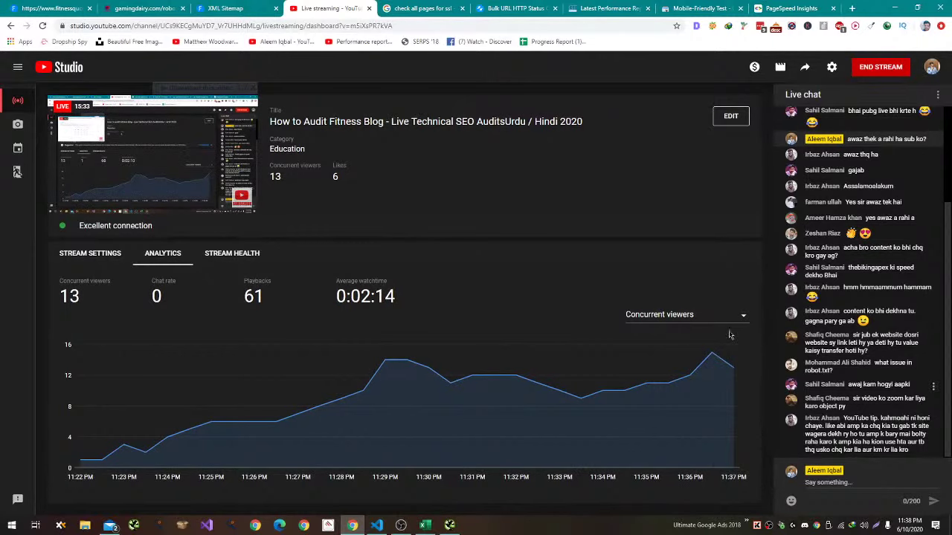
click(71, 8)
Compare both robots.txt files again and load the sitemap URL listed in the fitness blog's file.
key(alt+Tab)
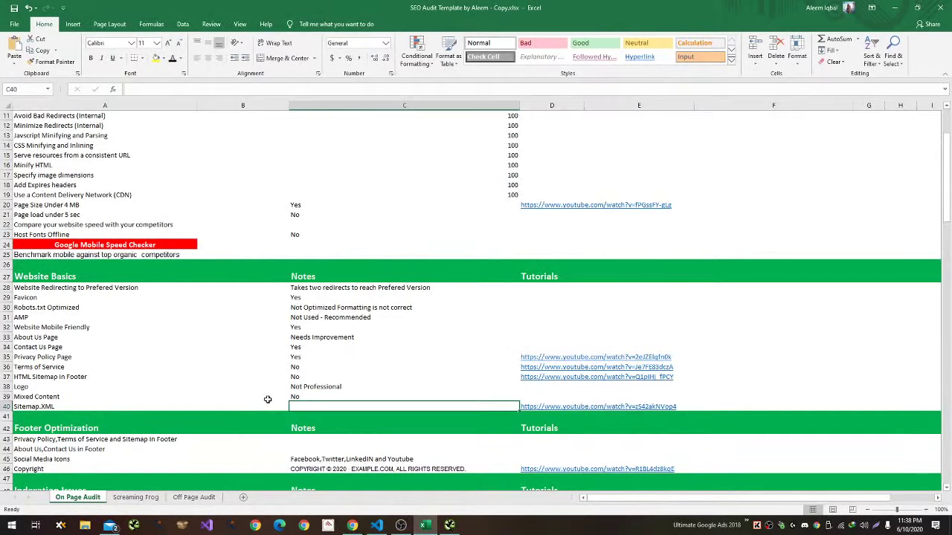
key(alt+Tab)
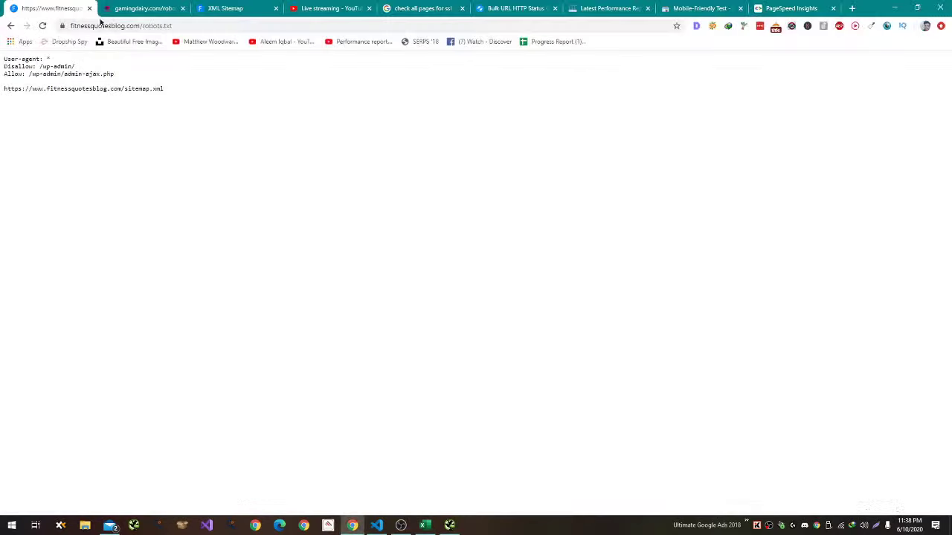
click(155, 9)
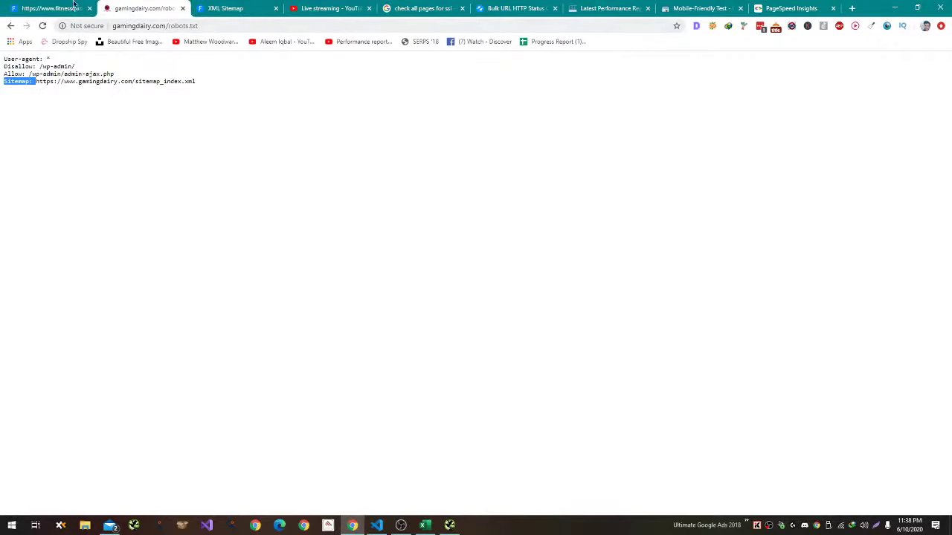
click(74, 5)
drag(182, 91, 2, 112)
key(ctrl+c)
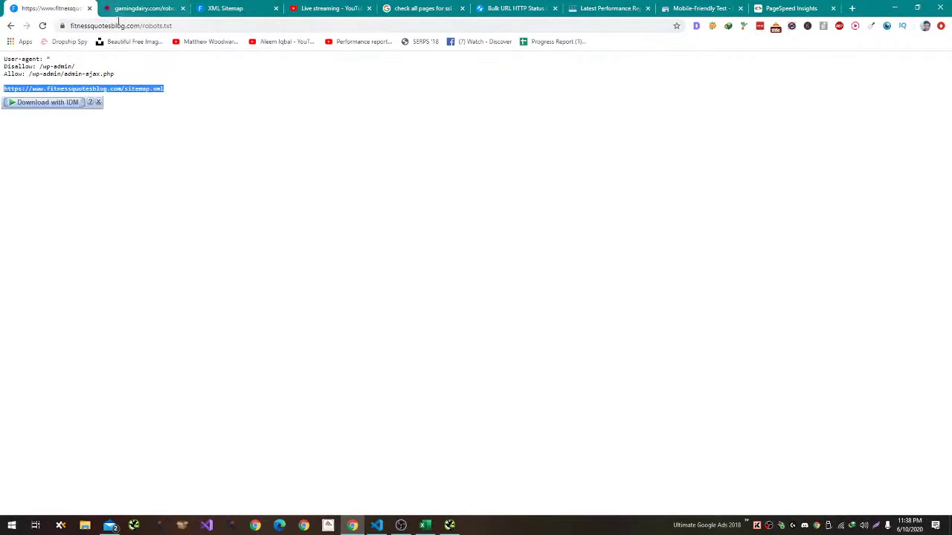
click(121, 26)
key(ctrl+v)
key(Return)
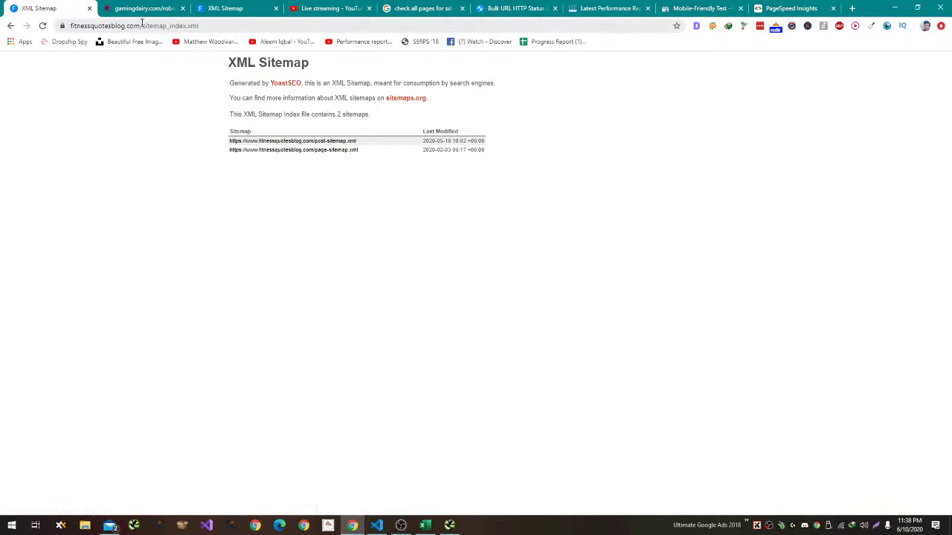
Compare the loaded sitemap's address with the sitemap URL written in the fitness blog's robots.txt.
click(115, 26)
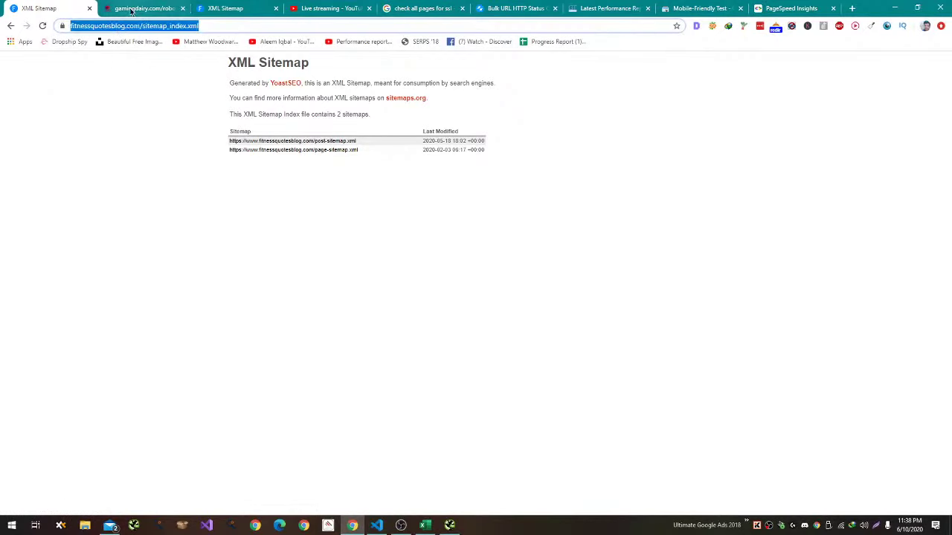
click(142, 8)
click(82, 9)
click(10, 25)
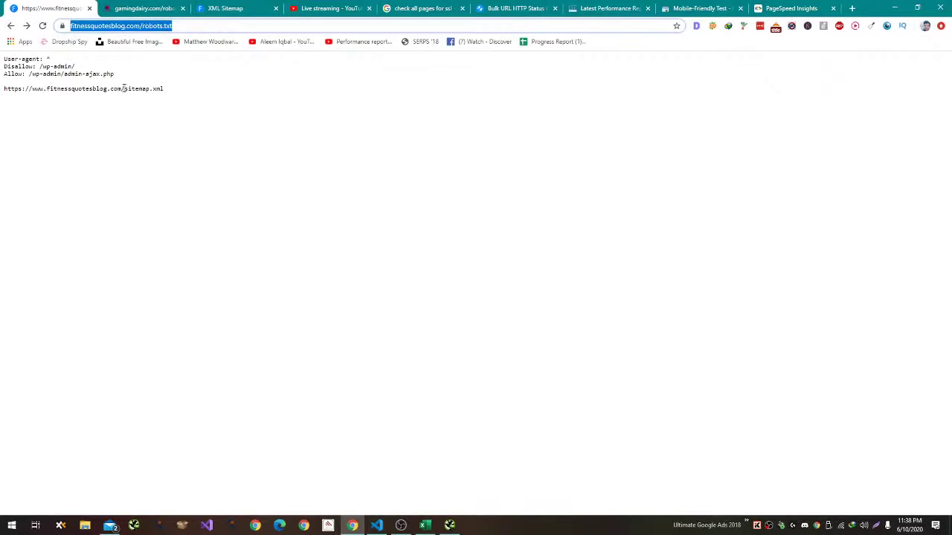
drag(123, 89, 172, 91)
click(183, 92)
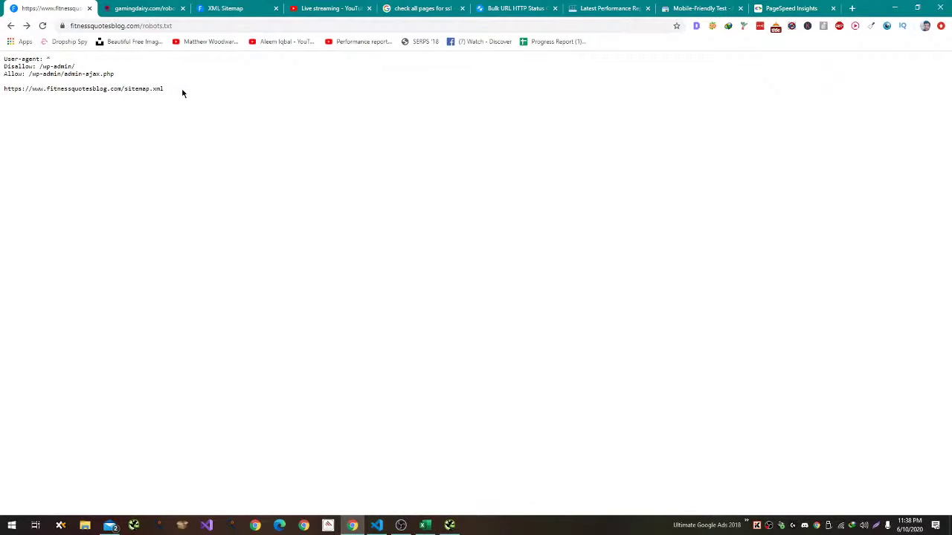
click(26, 25)
click(103, 26)
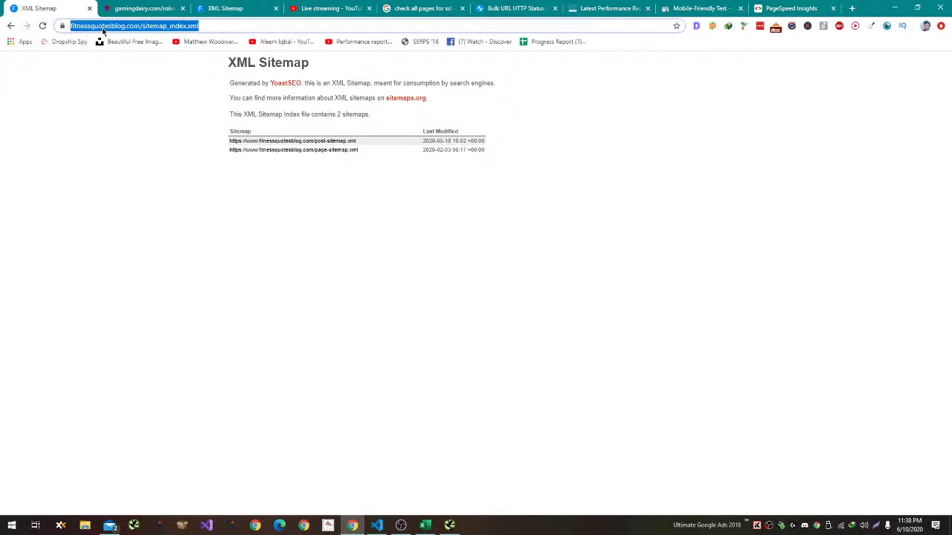
click(10, 26)
Record "Yes" as the Sitemap.XML note in the Excel checklist and move on to the Footer Optimization section.
key(alt+Tab)
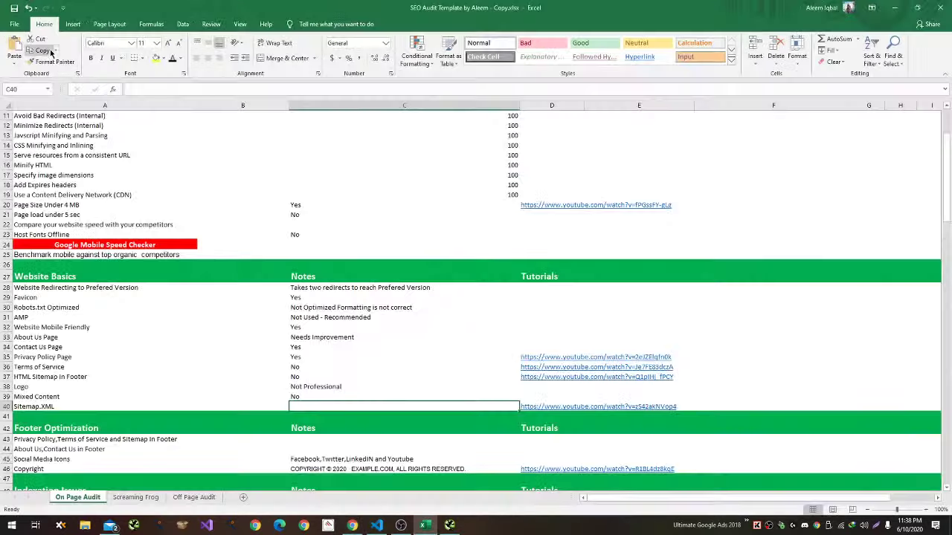
key(alt+Tab)
key(alt+Tab)
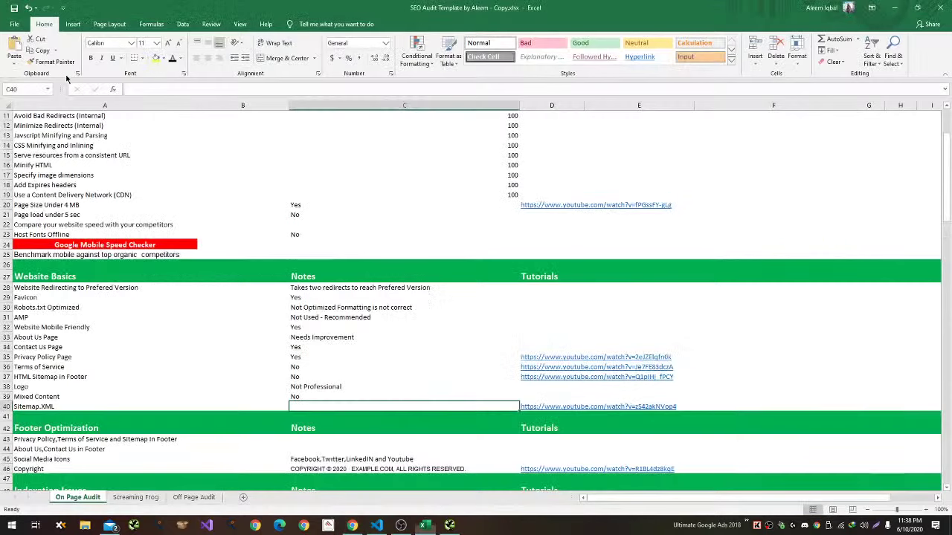
text(Yes)
key(Return)
key(Return)
key(Return)
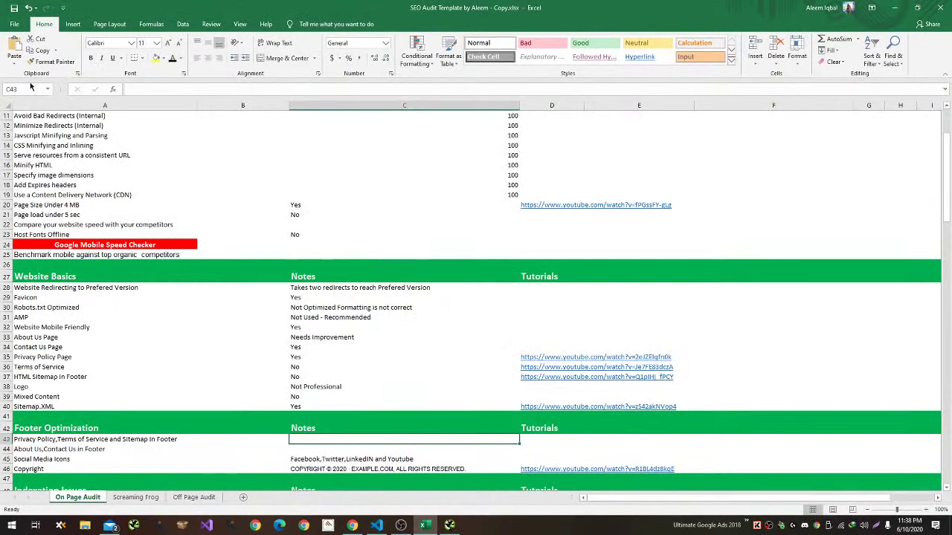
Check the footer links on the blog's homepage and record "TOS and Sitemap not Found" for Privacy Policy, Terms of Service and Sitemap in Footer.
key(alt+Tab)
click(11, 25)
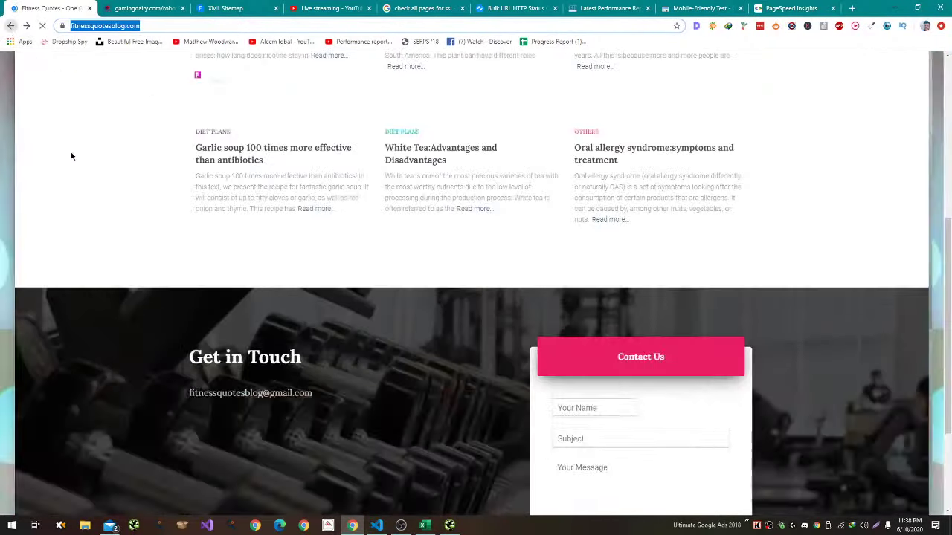
key(alt+Tab)
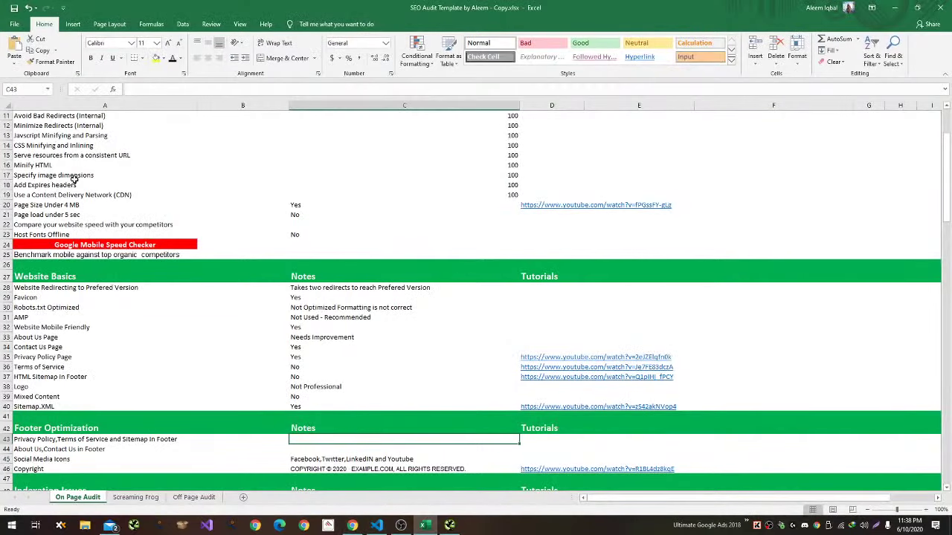
key(alt+Tab)
key(alt+Tab)
text(TOS and )
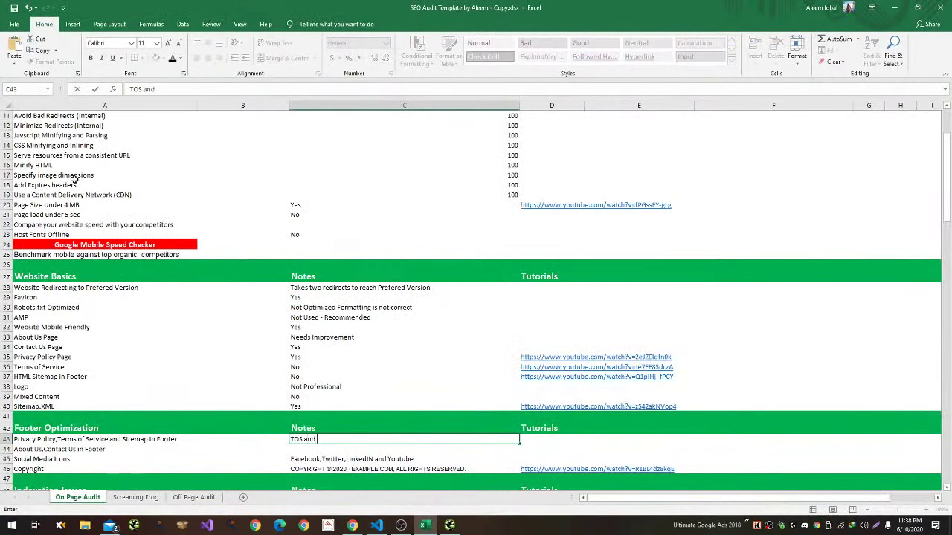
text(Sitemap not Found)
key(Return)
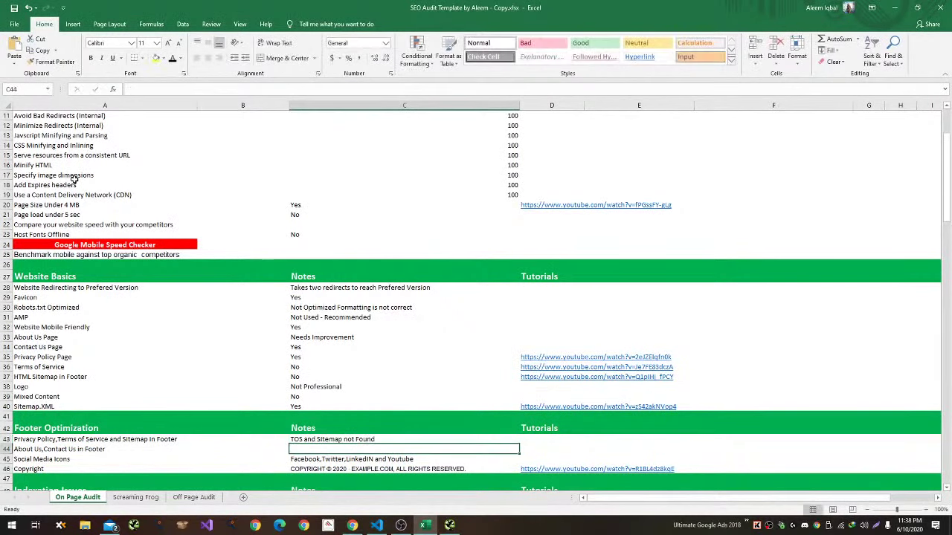
Check the homepage footer for About Us and Contact Us links and record "Yes" in the checklist.
key(alt+Tab)
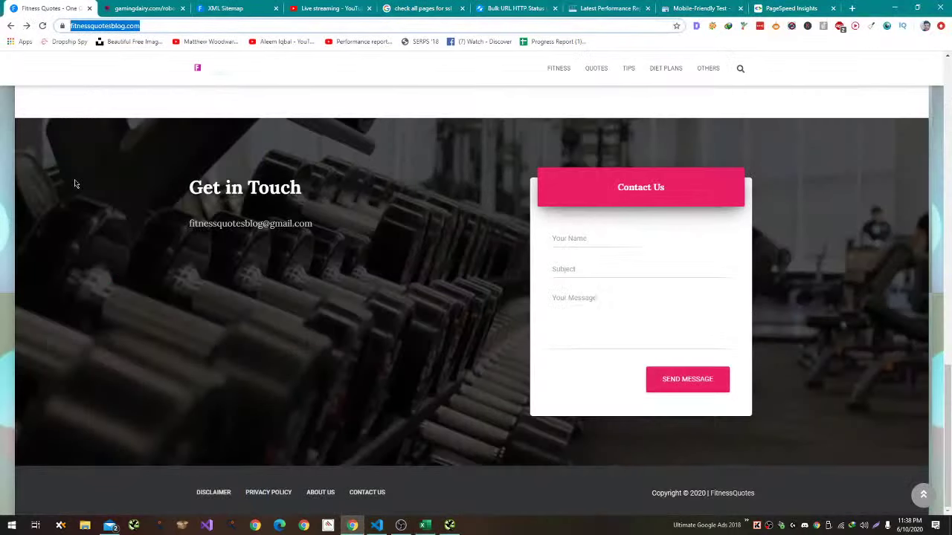
key(alt+Tab)
text(Yes)
key(Return)
Examine the whole homepage for social media icons and replace the Social Media Icons note with "No".
key(alt+Tab)
scroll(51, 216, up, 20)
scroll(52, 218, down, 9)
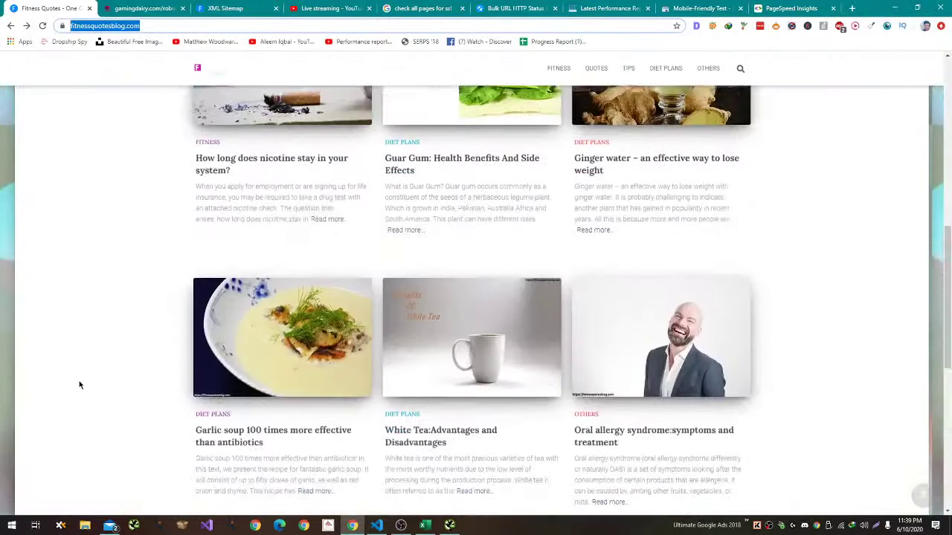
scroll(79, 385, down, 10)
key(alt+Tab)
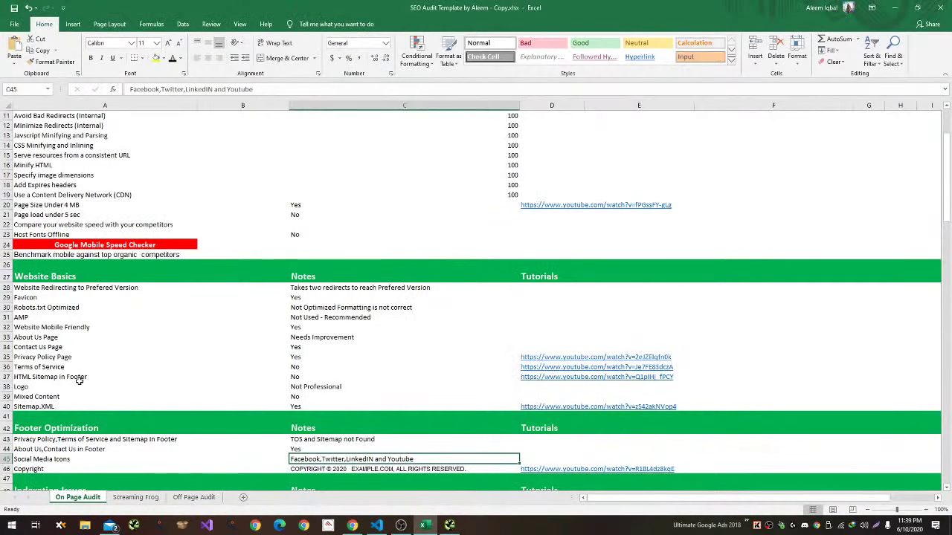
Compare the homepage footer's copyright notice with the Copyright entry in the checklist.
key(alt+Tab)
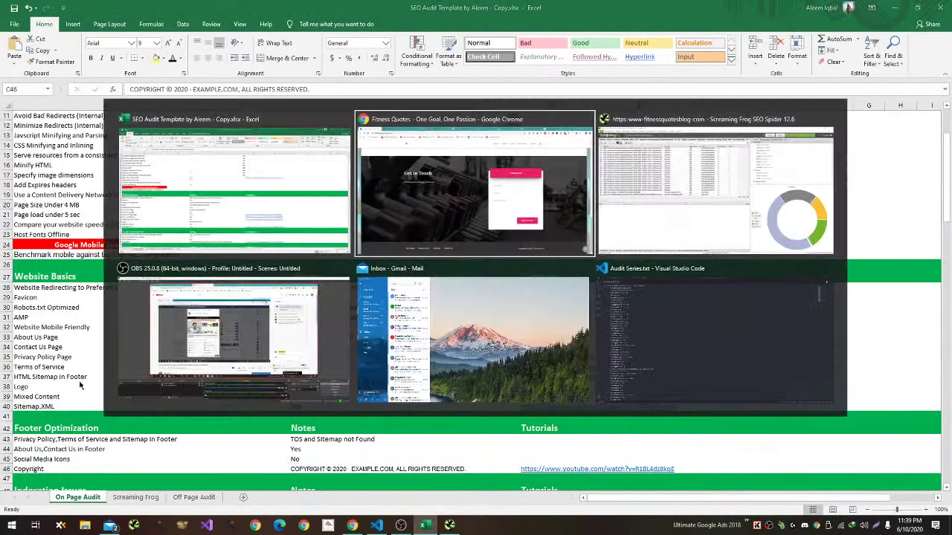
key(alt+Tab)
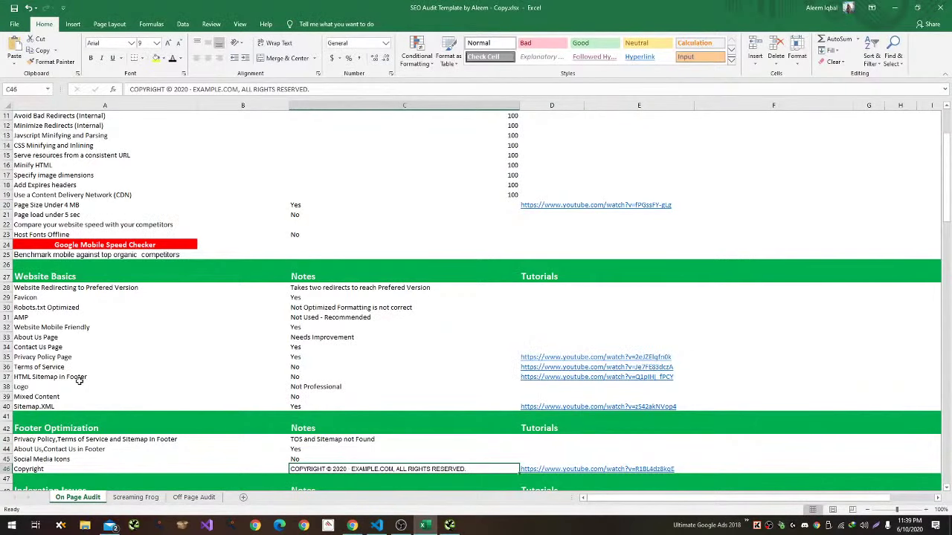
key(alt+Tab)
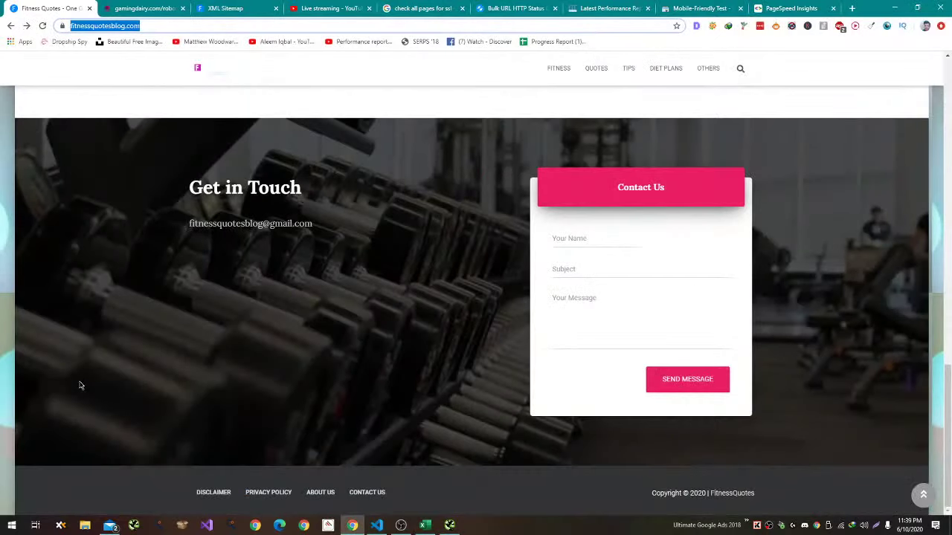
Replace the Copyright note in the checklist's Footer Optimization section with "Could be Improved".
key(alt+Tab)
key(alt+Tab)
key(alt+Tab)
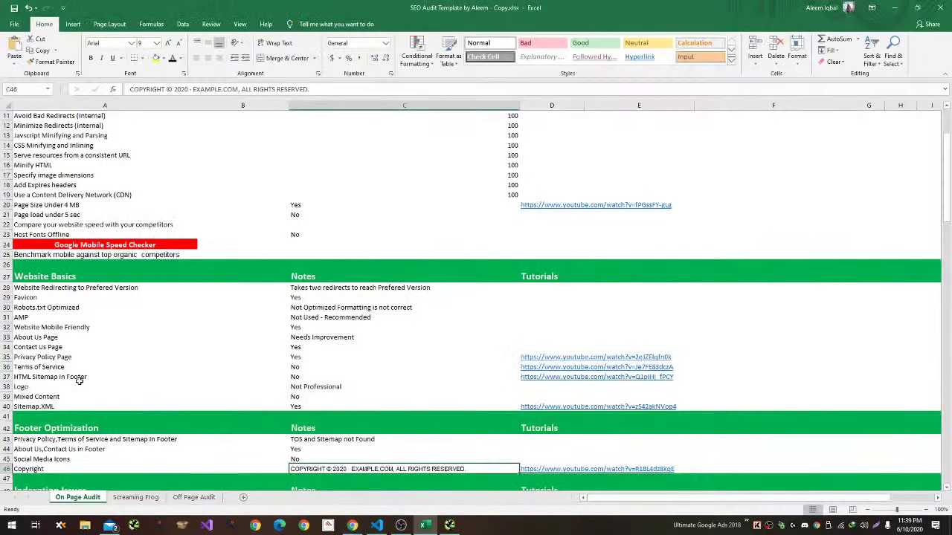
text(Could b)
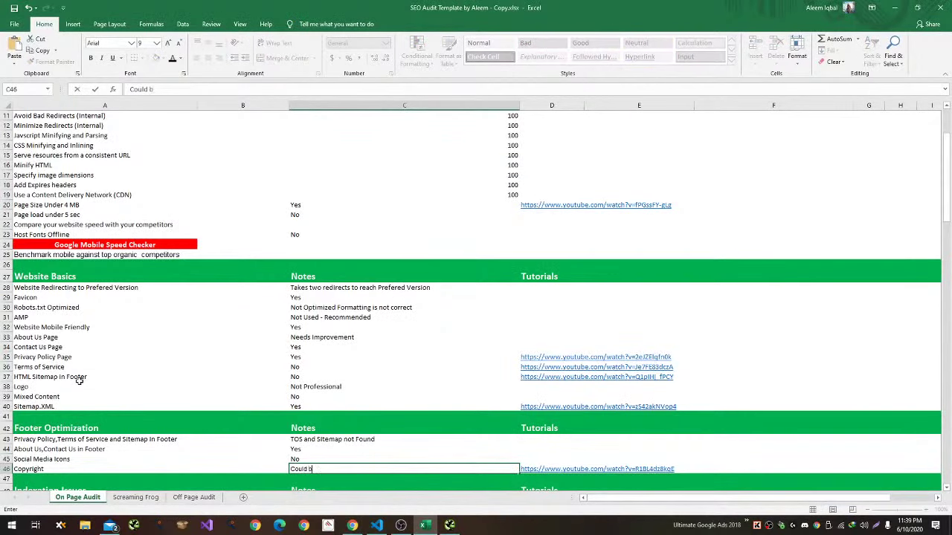
text(e Improved)
key(Return)
key(Return)
key(Return)
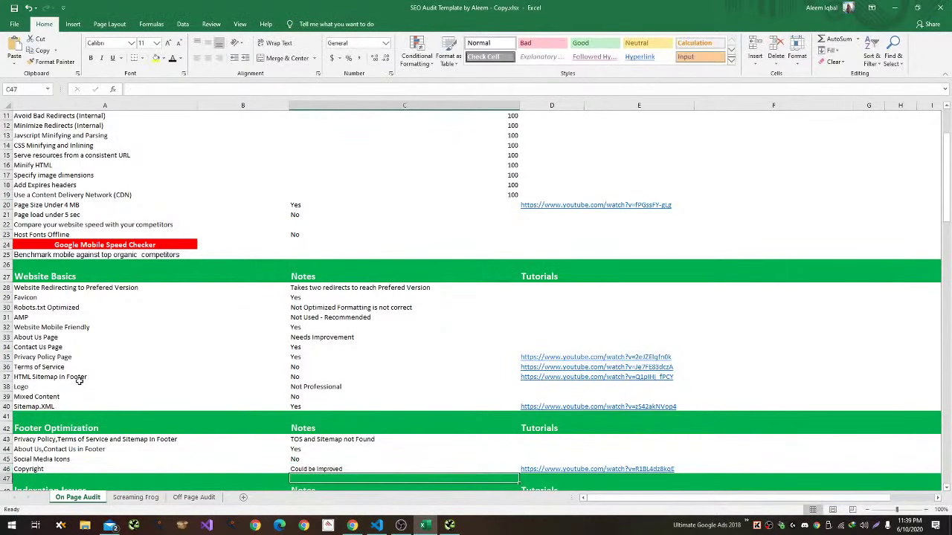
key(alt+Tab)
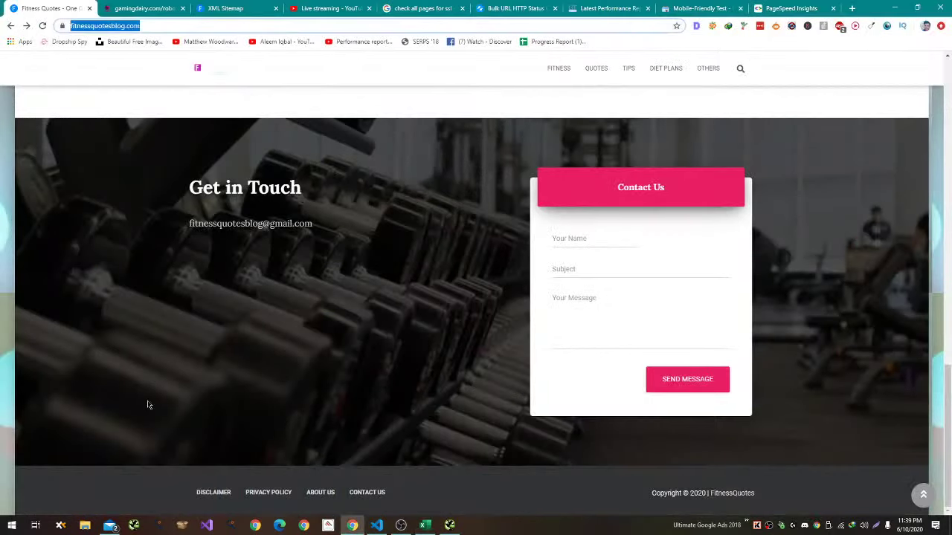
click(382, 10)
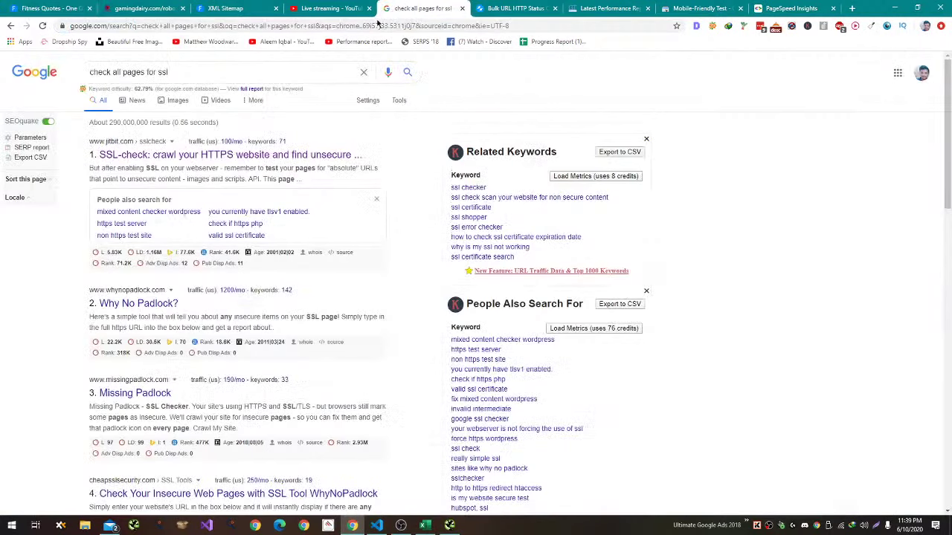
triple_click(294, 62)
text(site:)
key(ctrl+v)
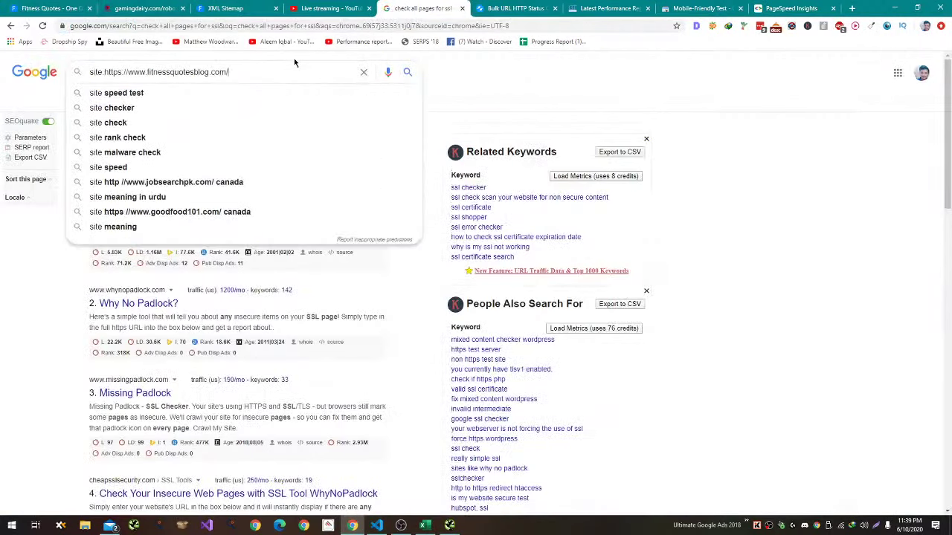
key(Escape)
text(inurl)
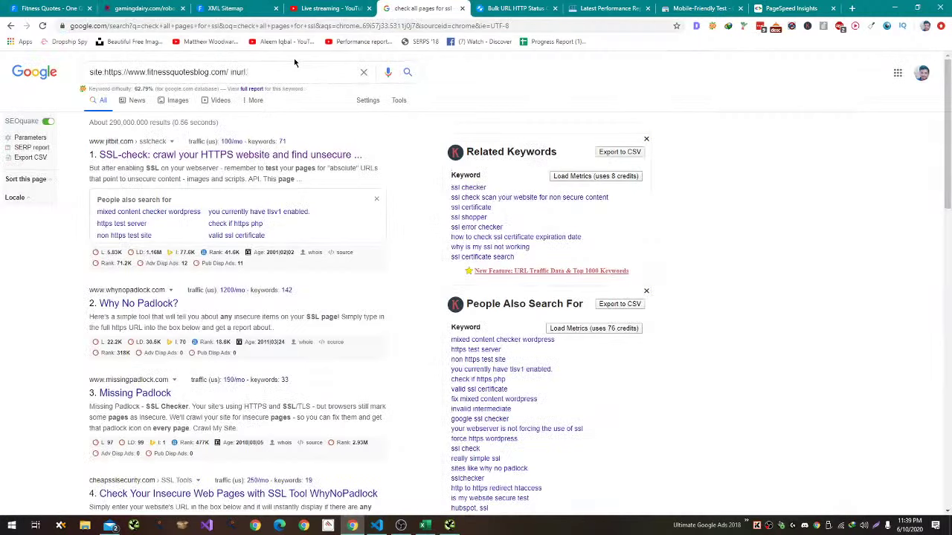
text(:wp-content)
key(Return)
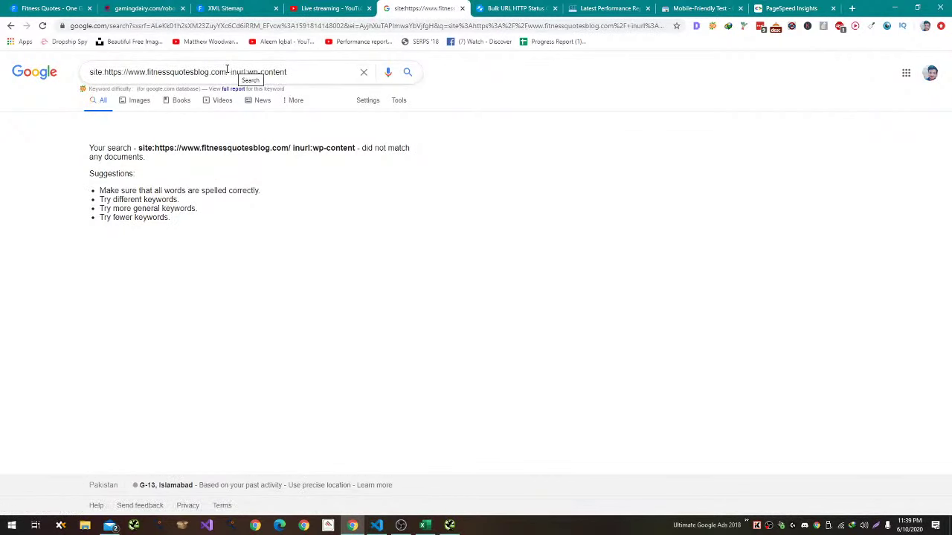
drag(228, 73, 399, 98)
key(BackSpace)
key(Return)
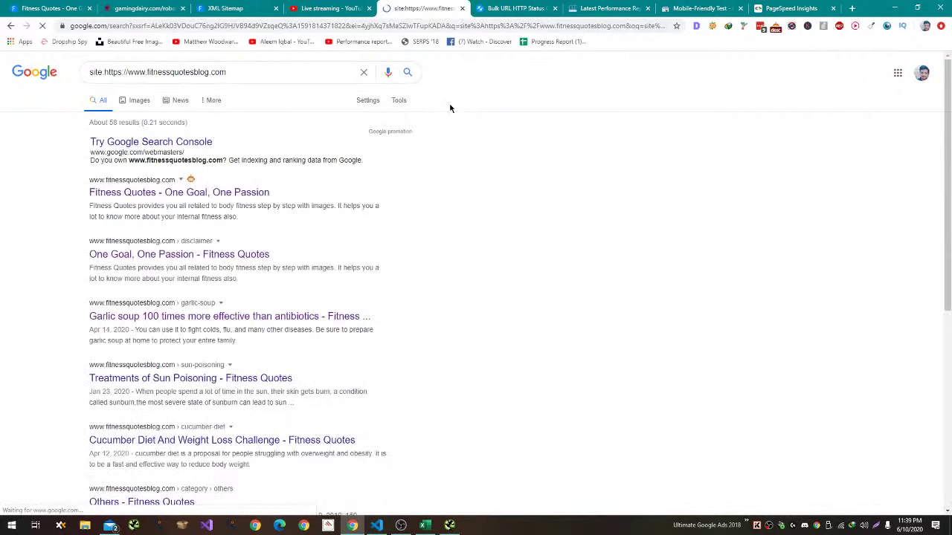
scroll(348, 215, down, 4)
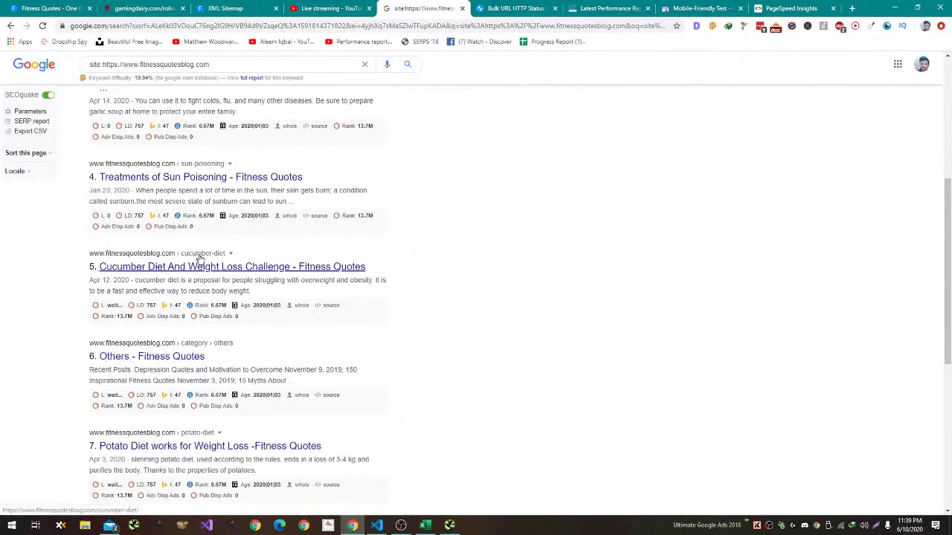
scroll(175, 252, down, 5)
scroll(178, 250, up, 10)
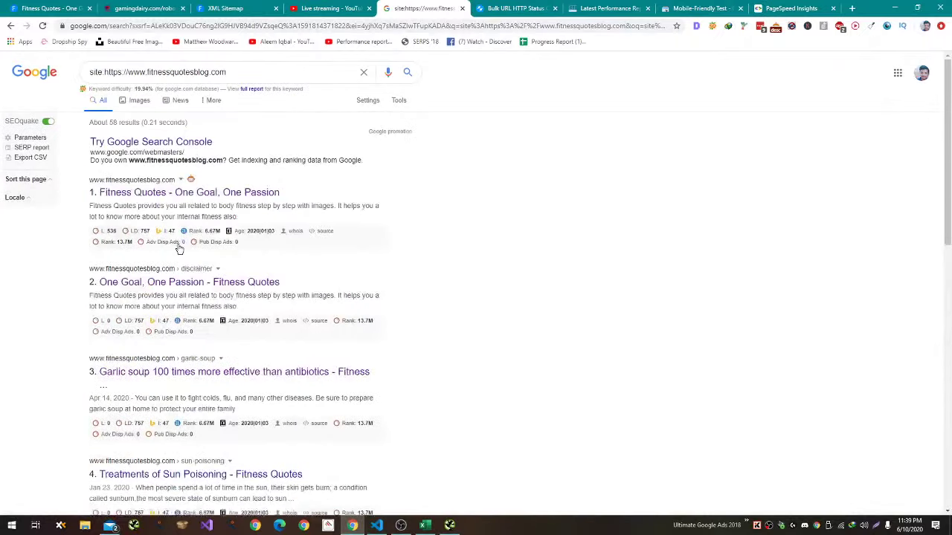
Try to raise the number of results per page in Google's search settings and save the preferences.
click(366, 100)
click(372, 119)
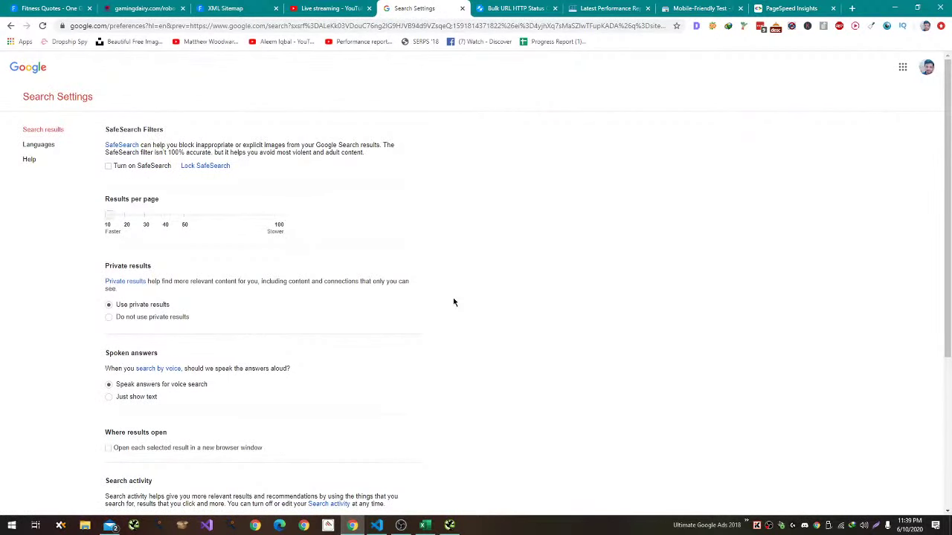
scroll(454, 301, down, 3)
click(355, 395)
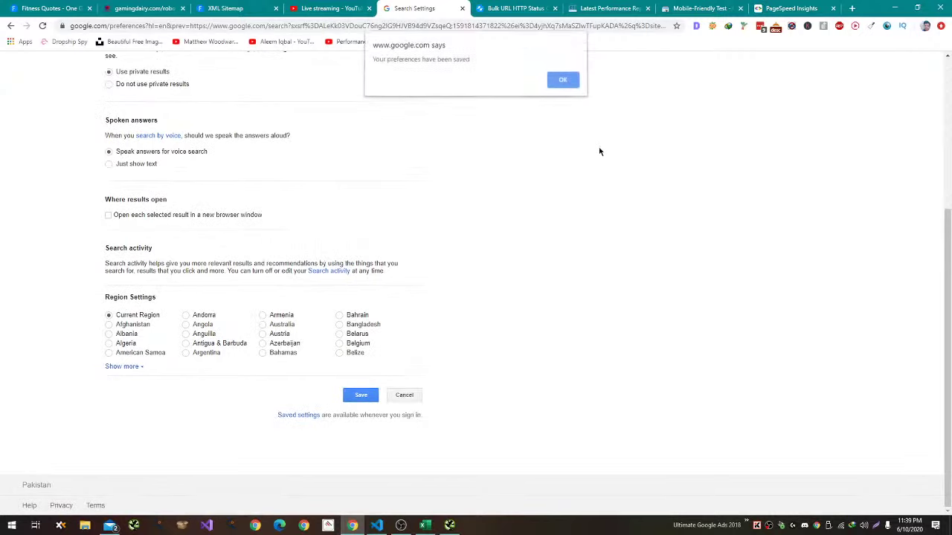
click(551, 85)
Search Google in a new tab for "remove breadcrumbs google chrome".
key(ctrl+t)
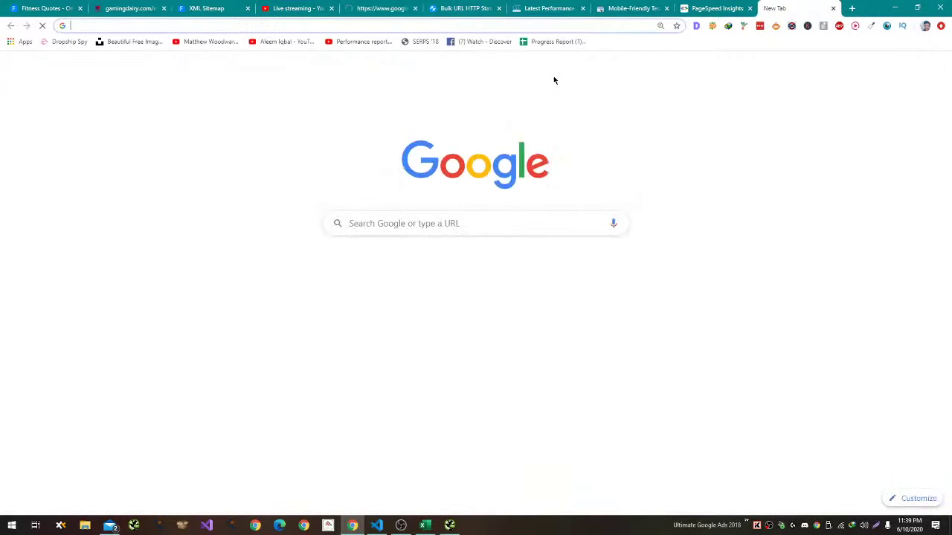
text(remove br)
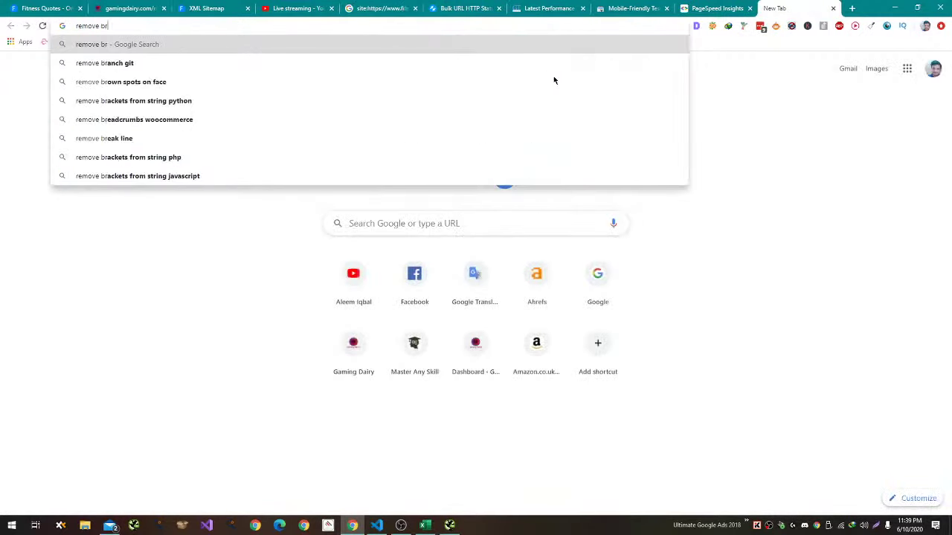
text(eadcru)
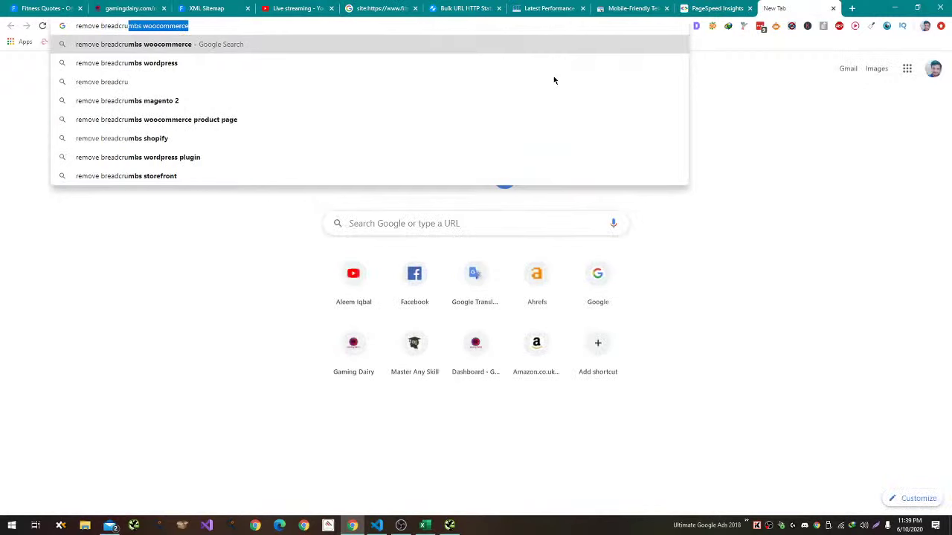
text(m)
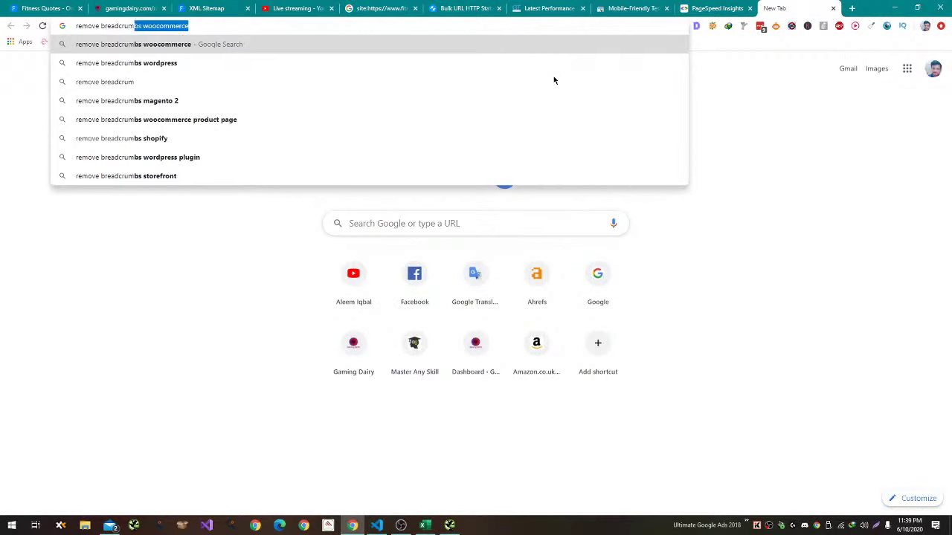
text(bs google chrome)
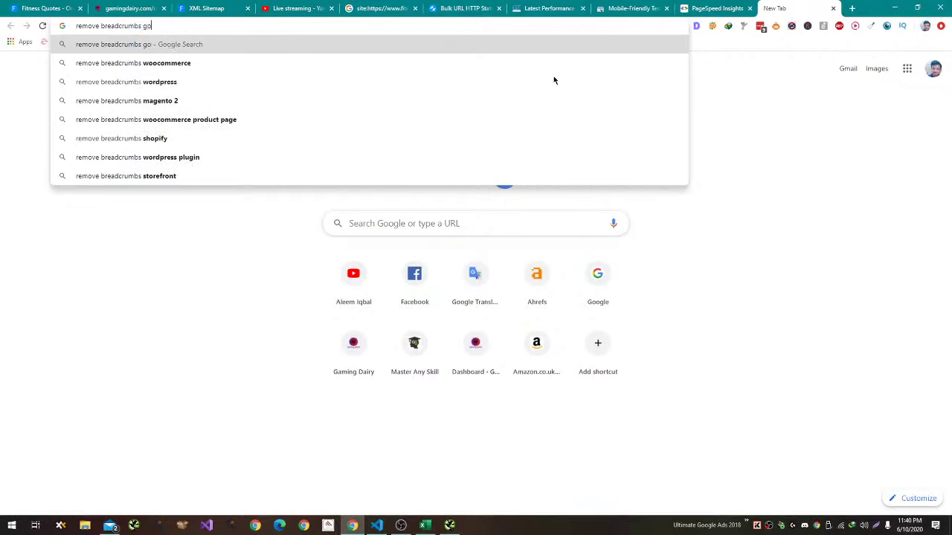
key(Return)
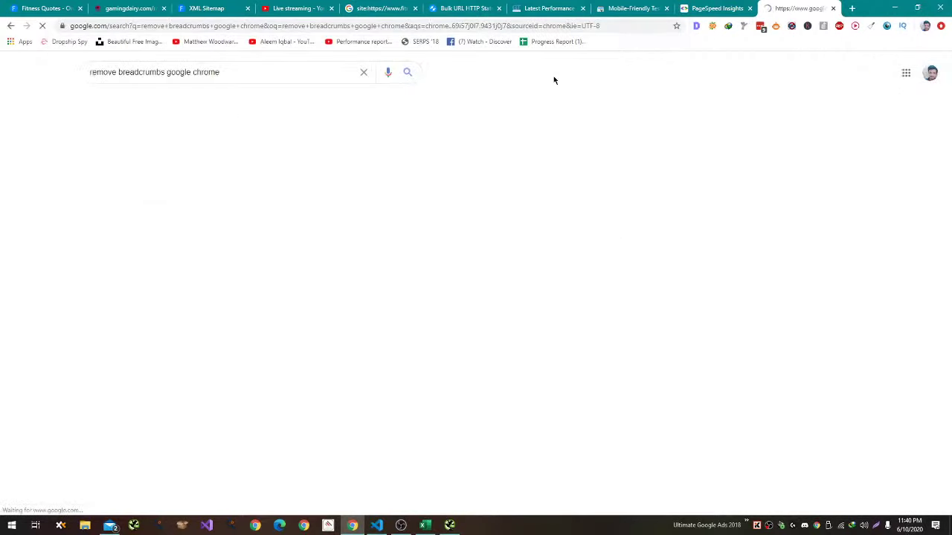
Add the Remove Breadcrumbs extension from the Chrome Web Store, review its description and close the store page.
click(227, 157)
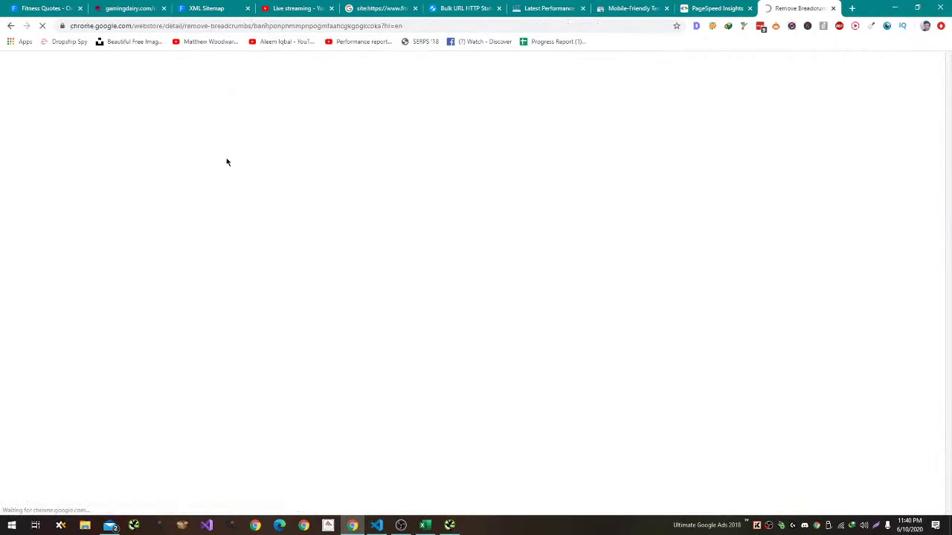
click(659, 140)
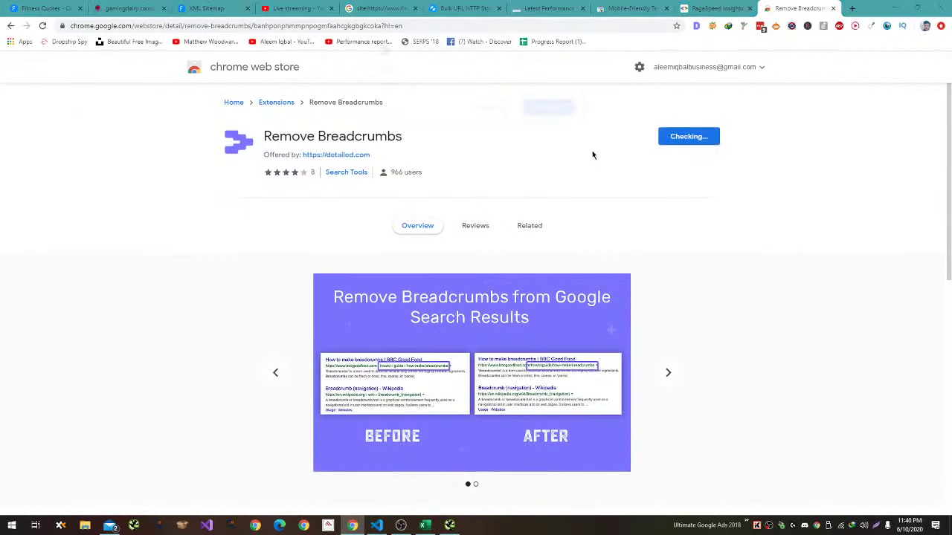
click(492, 109)
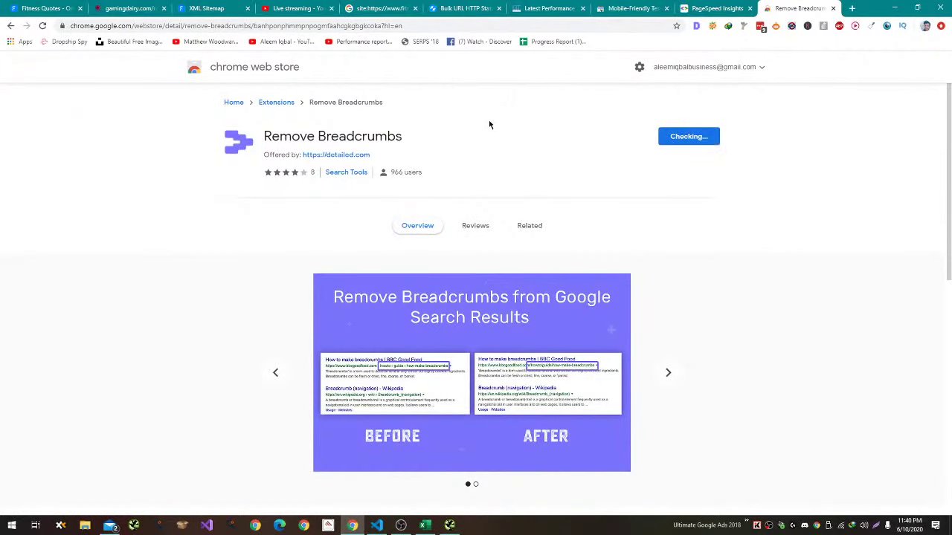
scroll(455, 157, down, 5)
scroll(446, 171, up, 3)
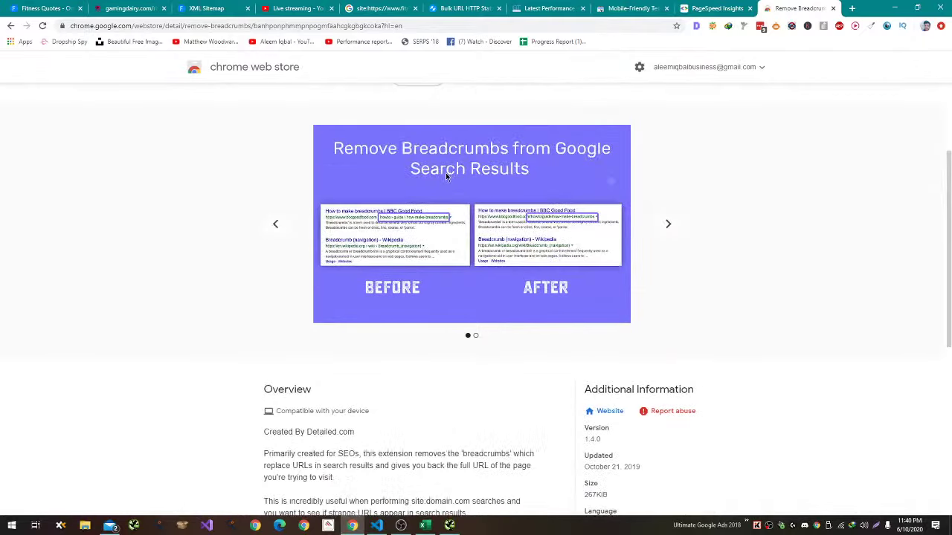
key(ctrl+w)
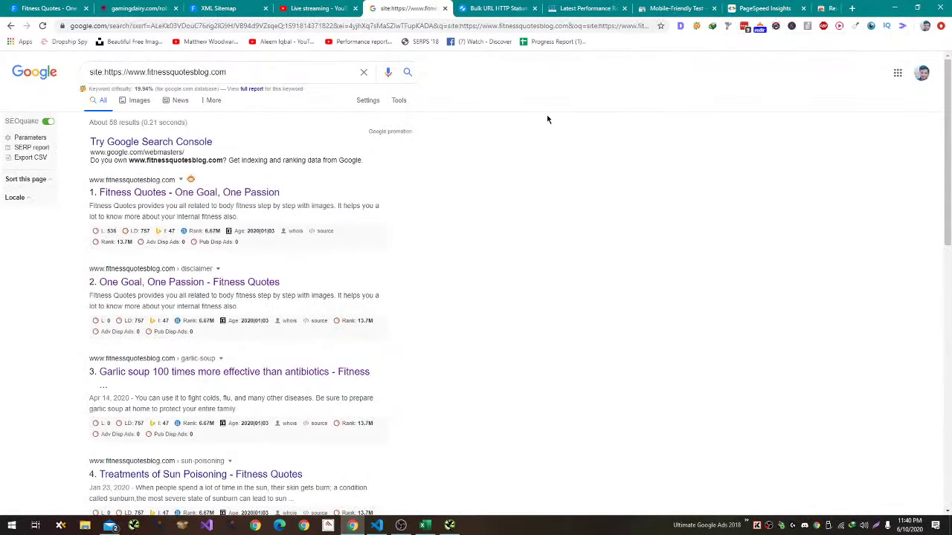
Examine the full page URLs in the refreshed site: results for fitnessquotesblog.com.
scroll(429, 187, down, 4)
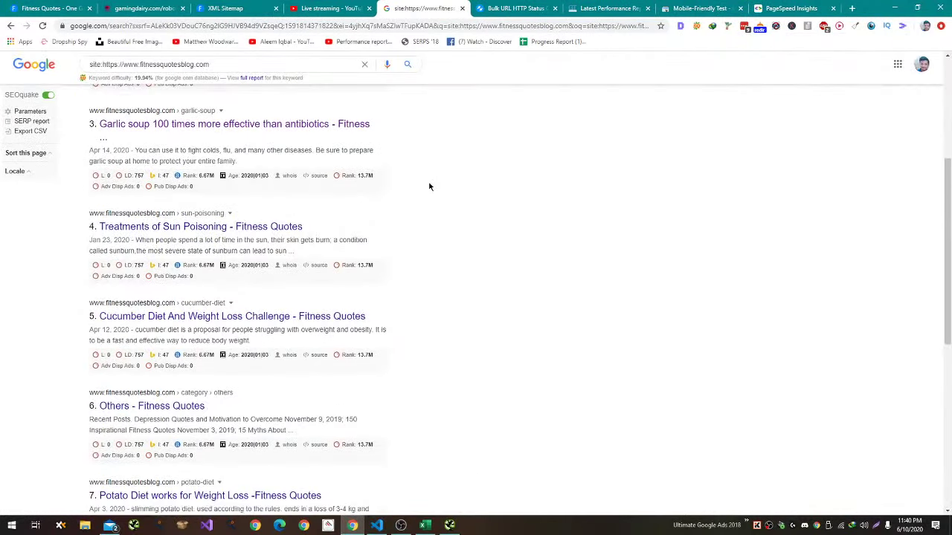
scroll(430, 175, up, 3)
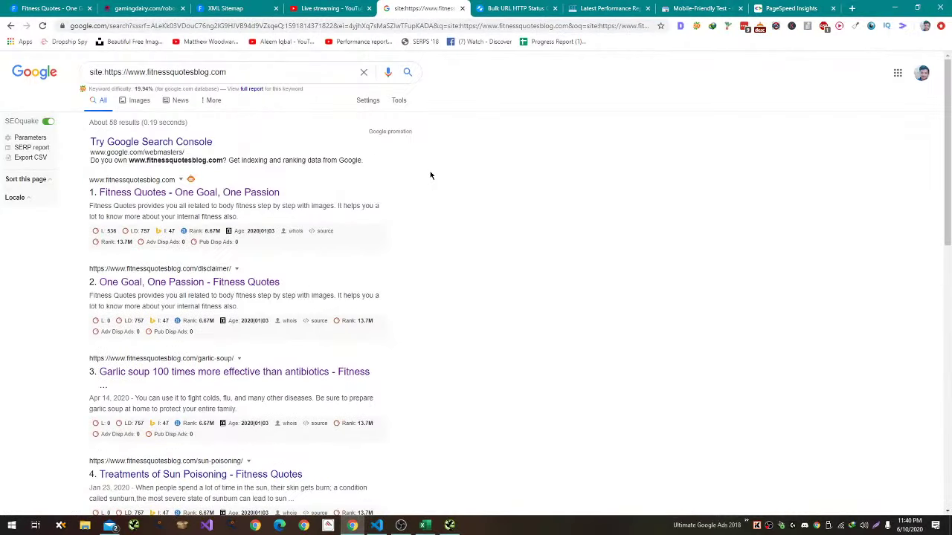
scroll(433, 182, down, 9)
scroll(433, 185, up, 3)
scroll(432, 185, up, 5)
Set Google's results per page to 100, save the preferences and complete the robot check.
click(367, 100)
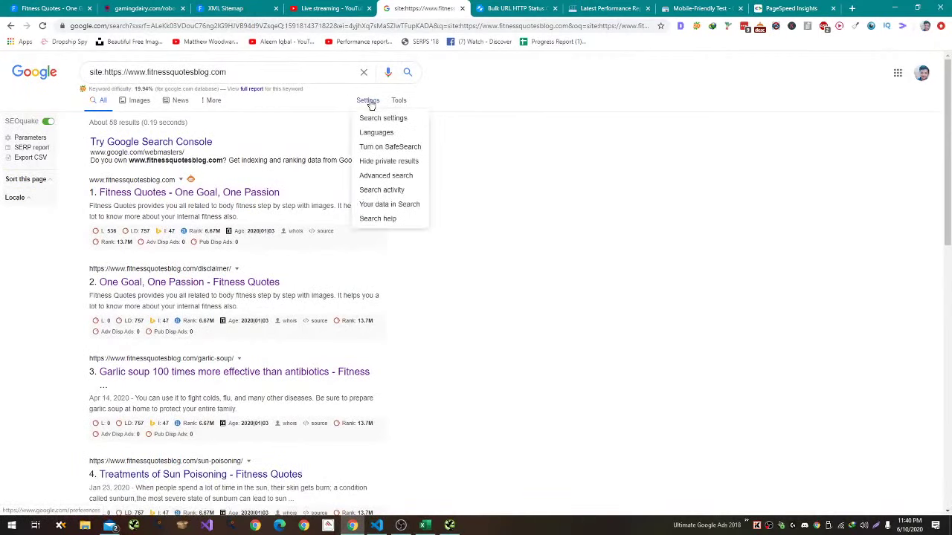
click(369, 119)
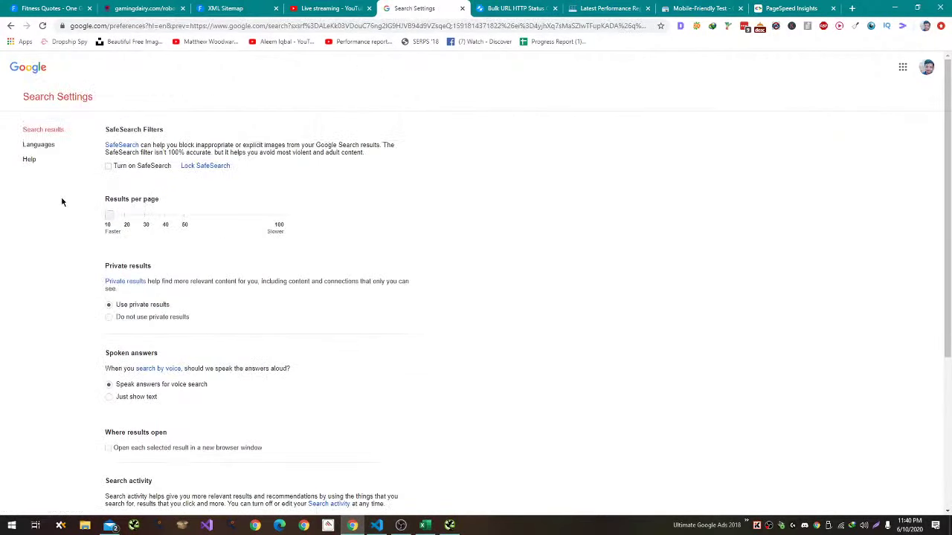
scroll(476, 251, down, 3)
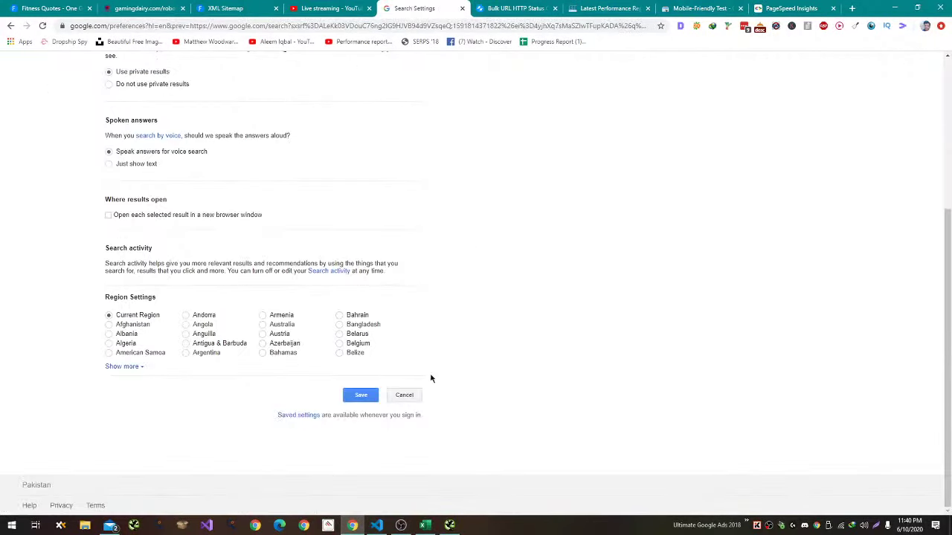
click(352, 394)
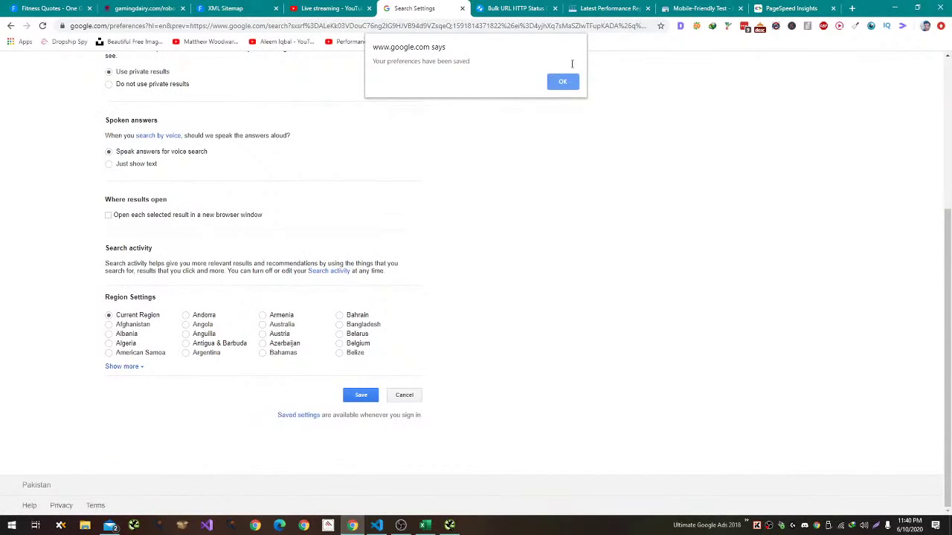
click(563, 83)
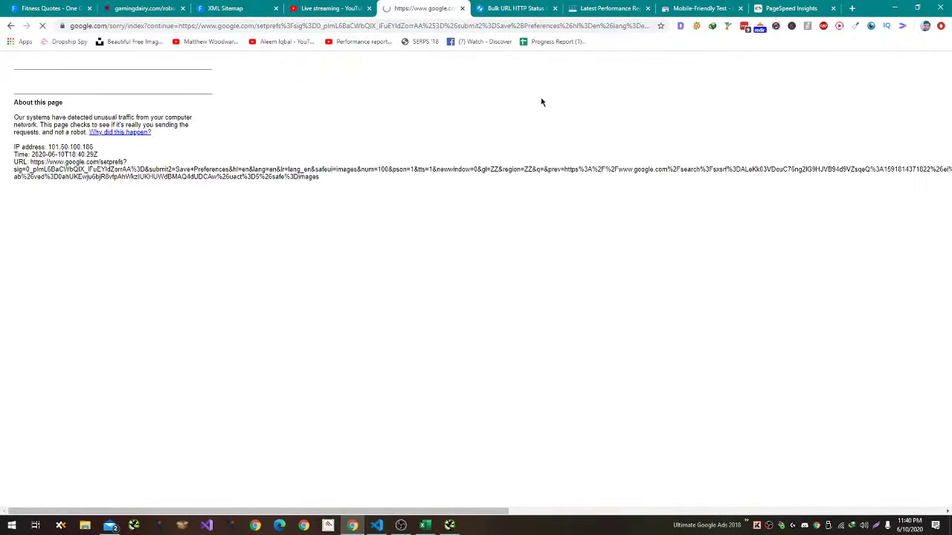
click(72, 113)
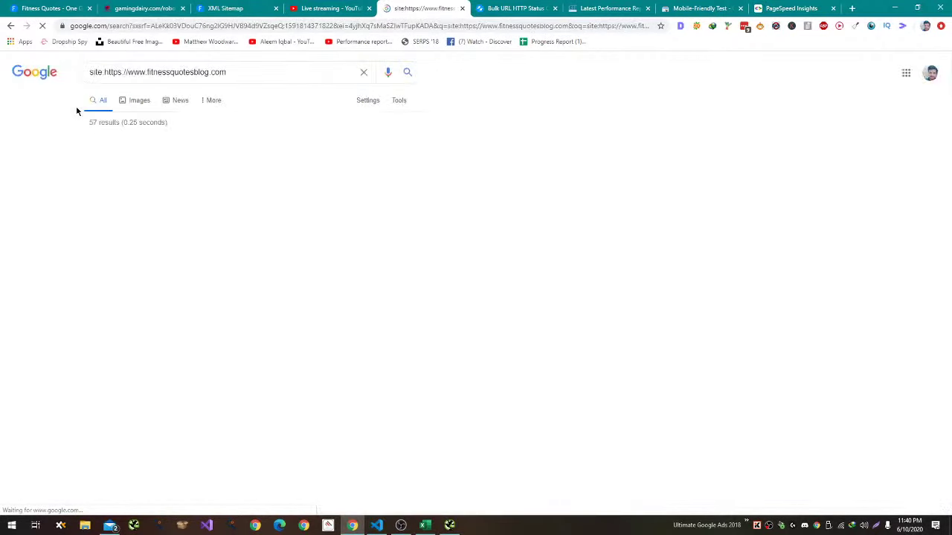
Examine the full list of indexed fitnessquotesblog.com URLs in the site: search results.
scroll(472, 204, down, 10)
scroll(490, 206, down, 4)
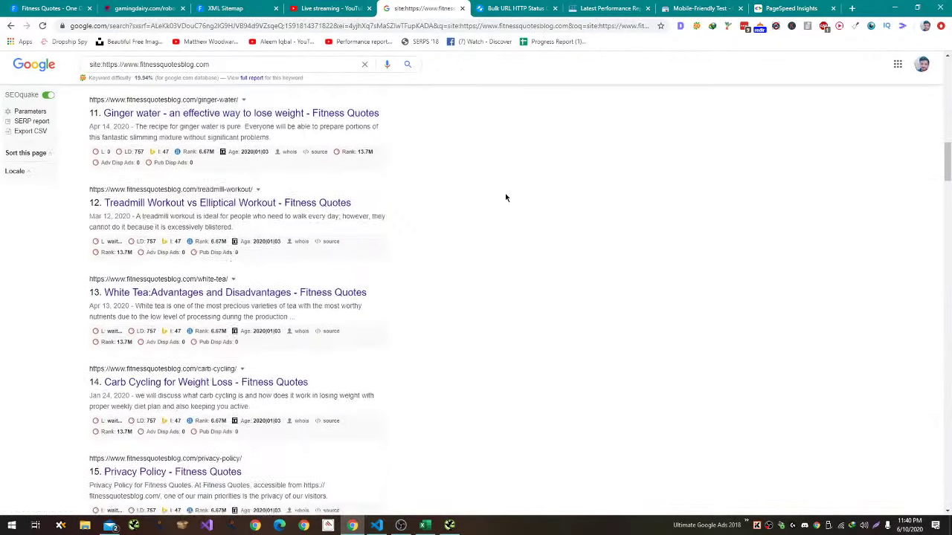
scroll(238, 276, down, 8)
scroll(196, 285, down, 15)
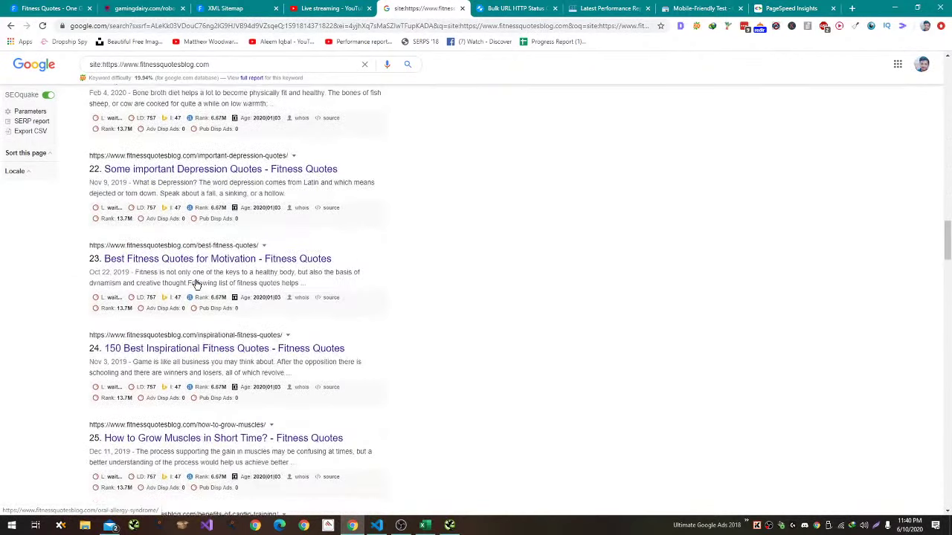
scroll(195, 284, down, 4)
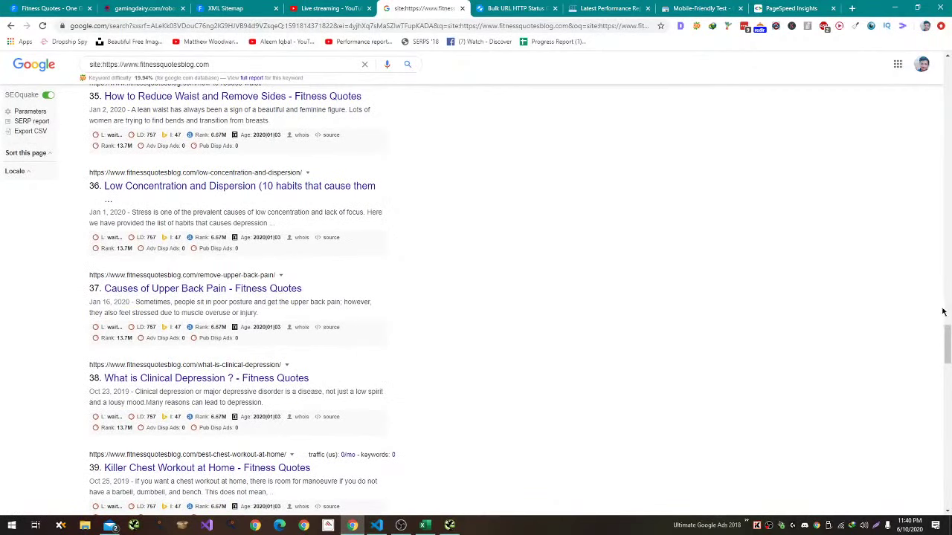
drag(947, 331, 947, 487)
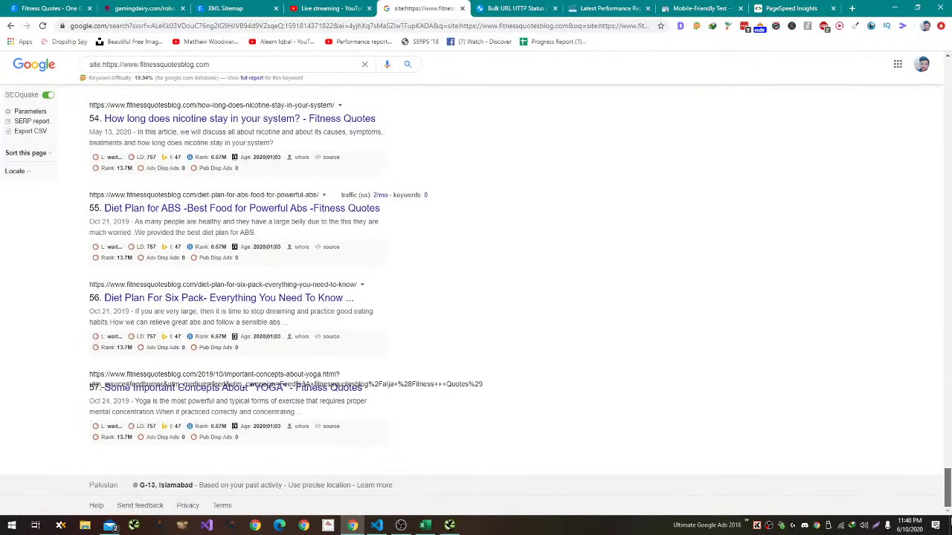
drag(948, 484, 947, 74)
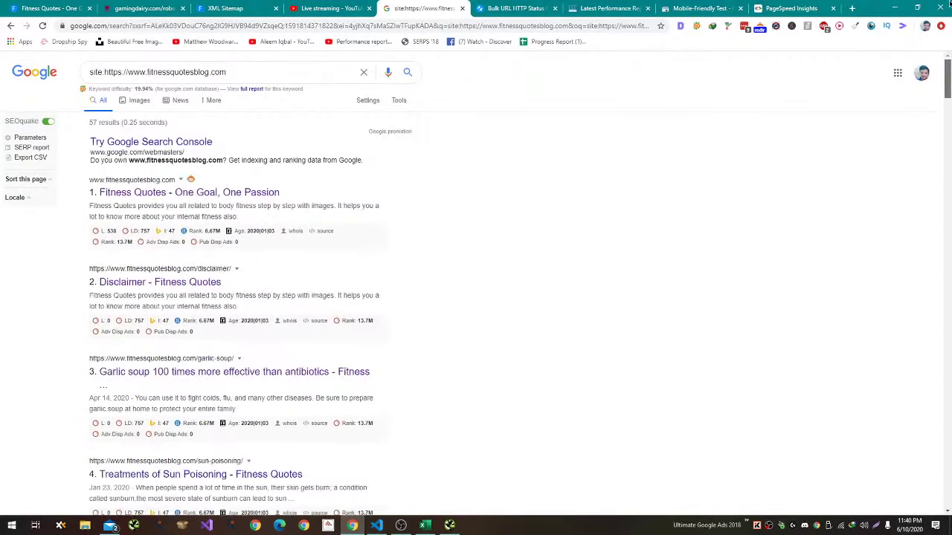
Check the Directory Pages item in the Excel checklist and find "wp-" within the Google site: results page.
key(super+Tab)
key(Return)
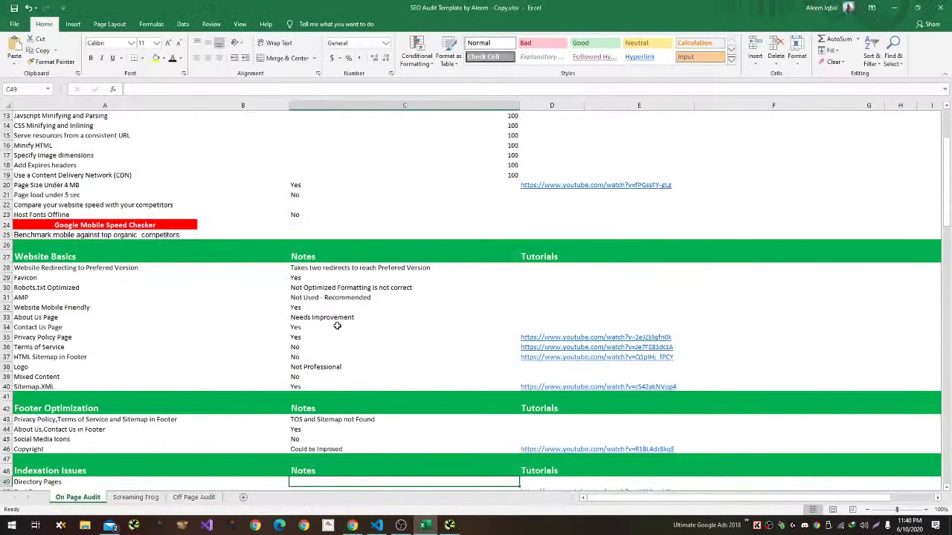
scroll(336, 325, down, 2)
key(alt+Tab)
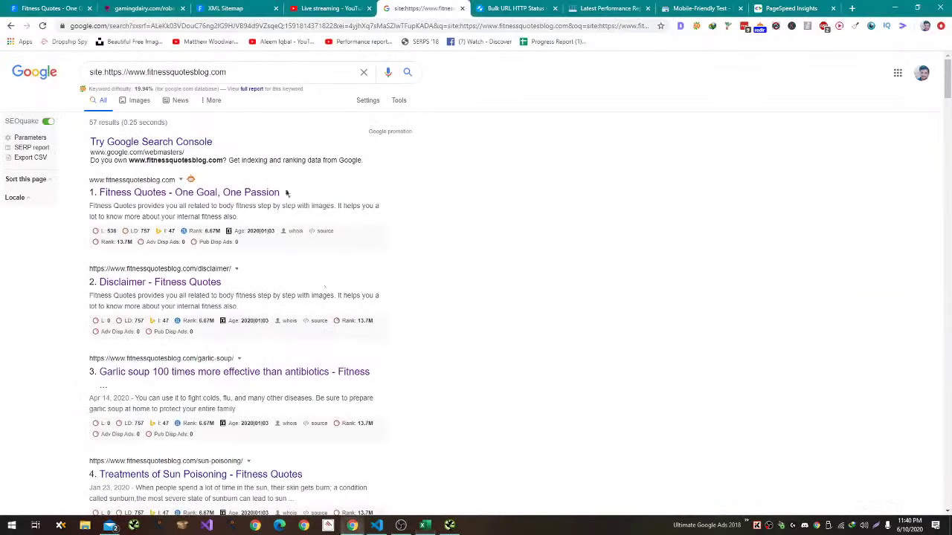
scroll(309, 175, down, 2)
scroll(308, 175, down, 7)
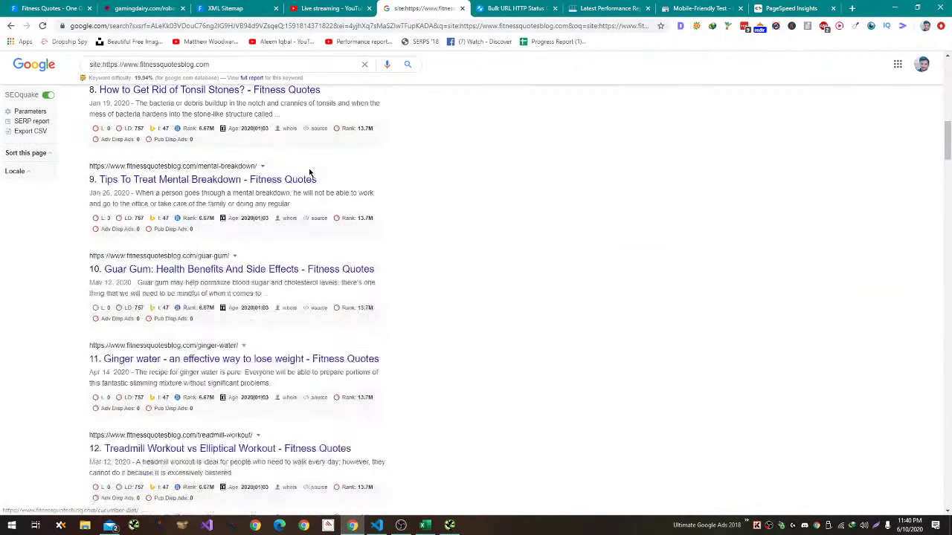
key(ctrl+f)
text(wp-)
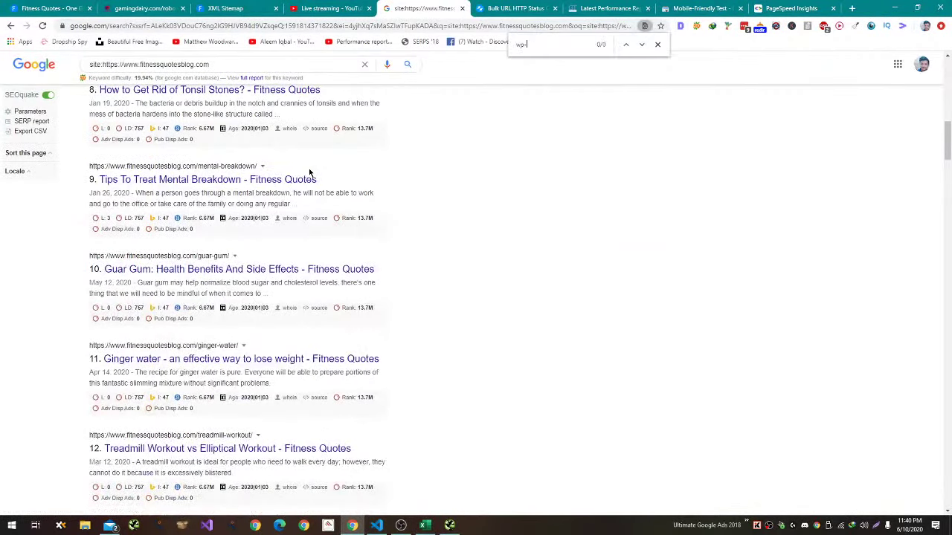
key(Escape)
Record "No" as the note for Directory Pages in the Excel checklist's Indexation Issues section.
key(alt+Tab)
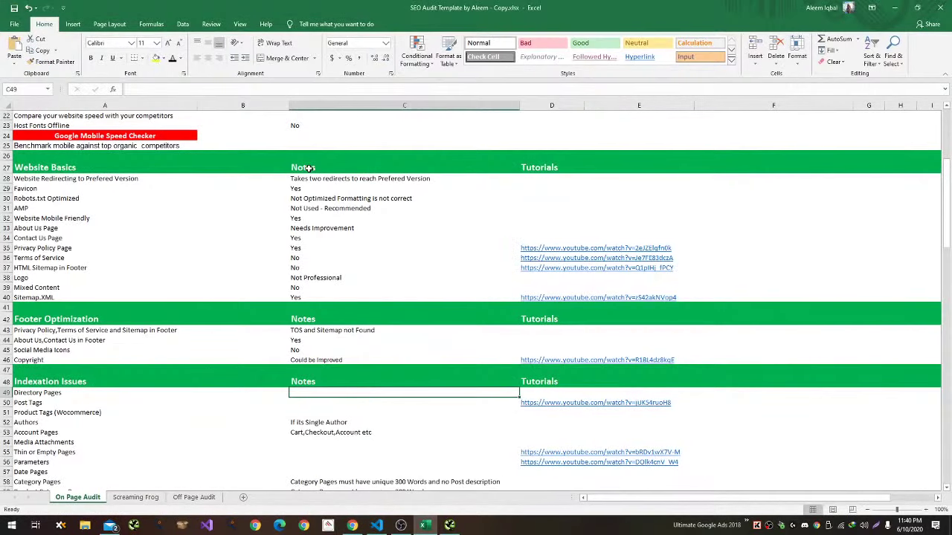
key(BackSpace)
key(Return)
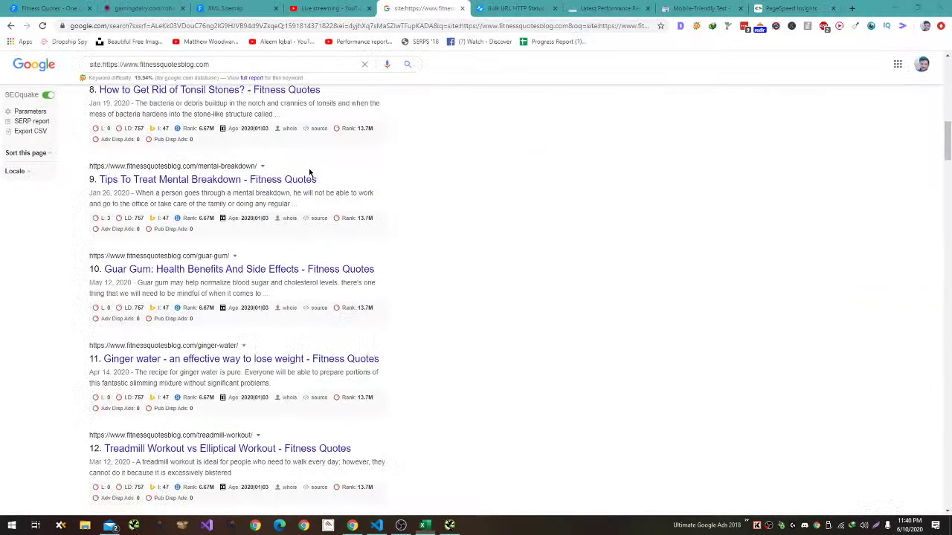
Search Google for tag pages by adding "inurl:tag" to the fitnessquotesblog.com site: query.
key(alt+Tab)
click(232, 68)
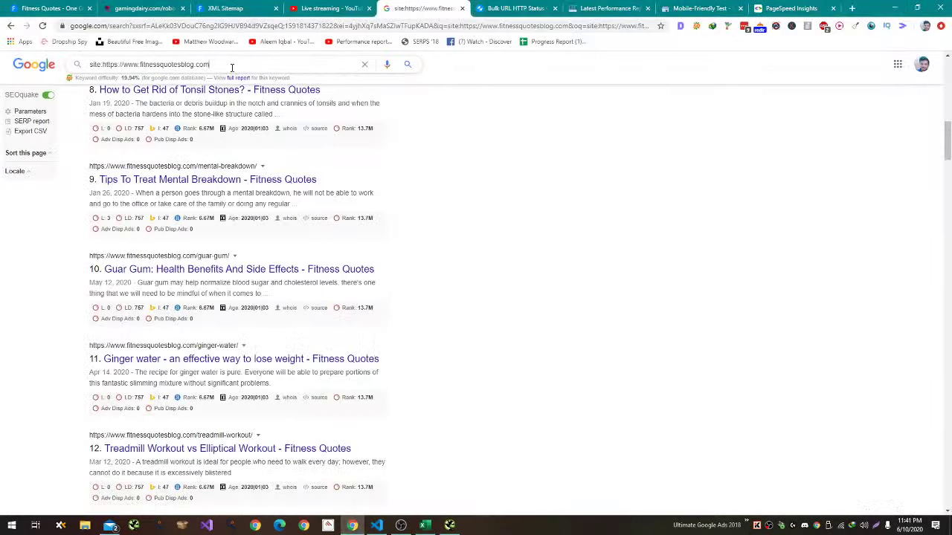
text(inurl:tag)
key(Return)
Record "No" as the note for both Post Tags and Product Tags in the Excel checklist.
key(alt+Tab)
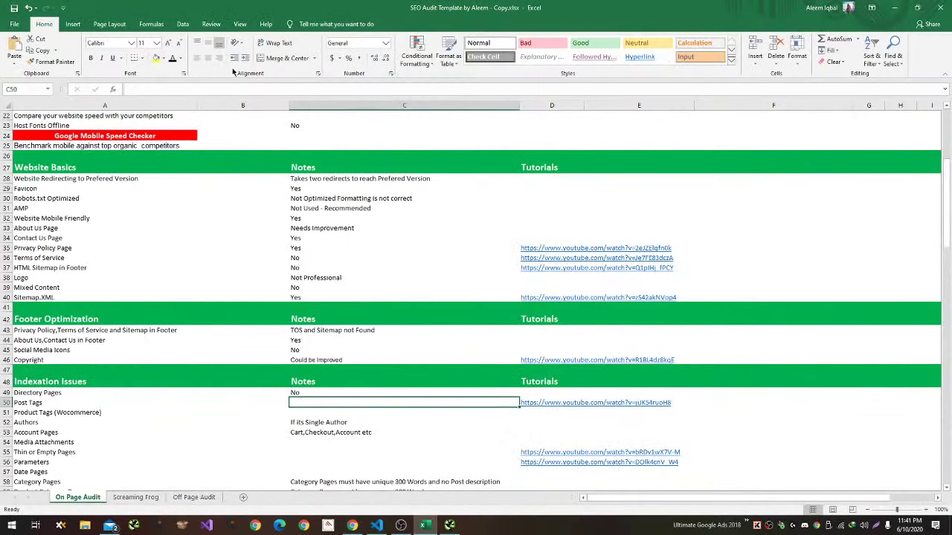
text(No)
key(Return)
text(No)
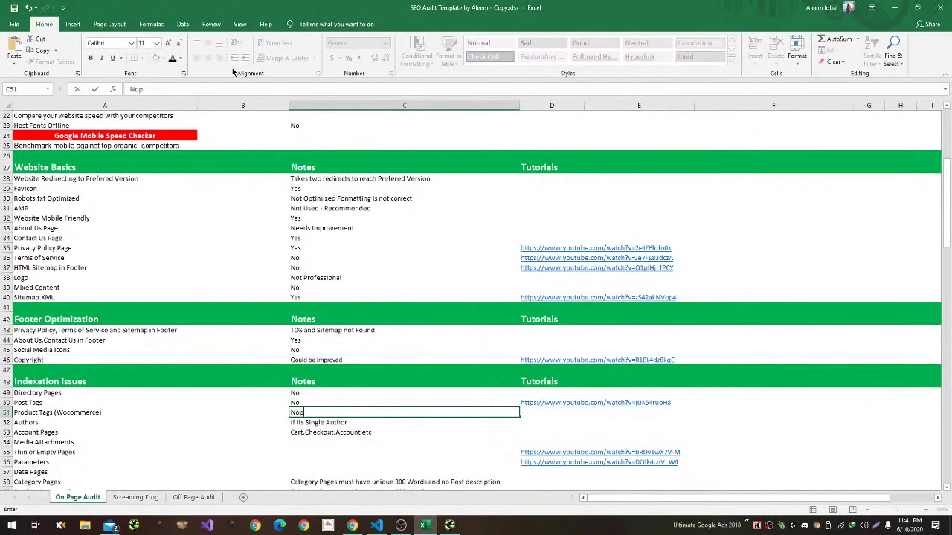
key(Return)
Change the Google site: query to use "inurl:author" and run the search.
key(alt+Tab)
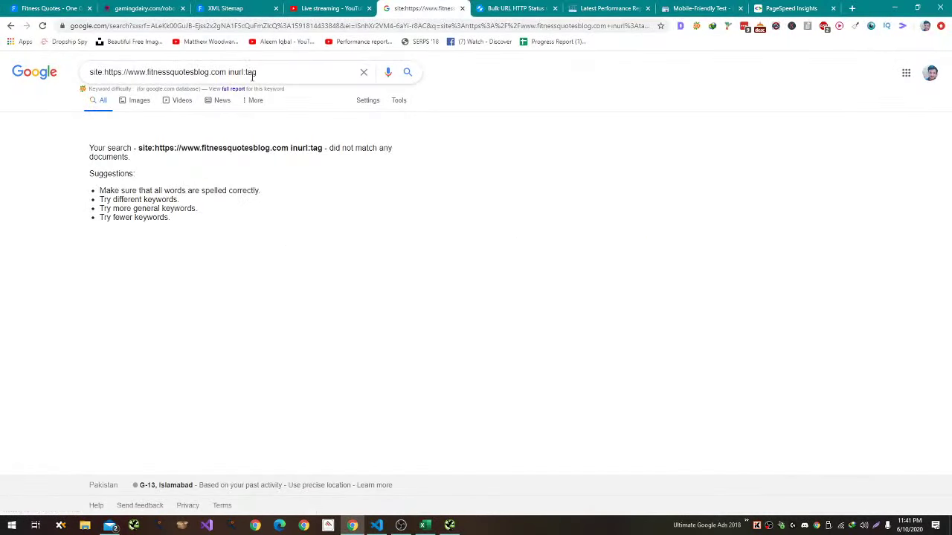
double_click(249, 72)
text(author)
key(Return)
In the Excel checklist, note "No But Should be (Trust Factor)" for Authors and "No" for Account Pages.
key(alt+Tab)
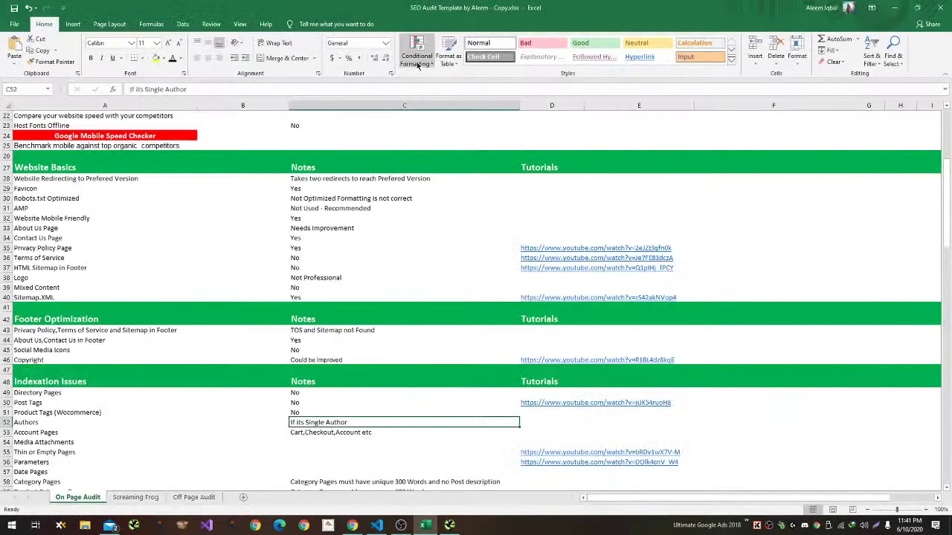
text(No But Shou)
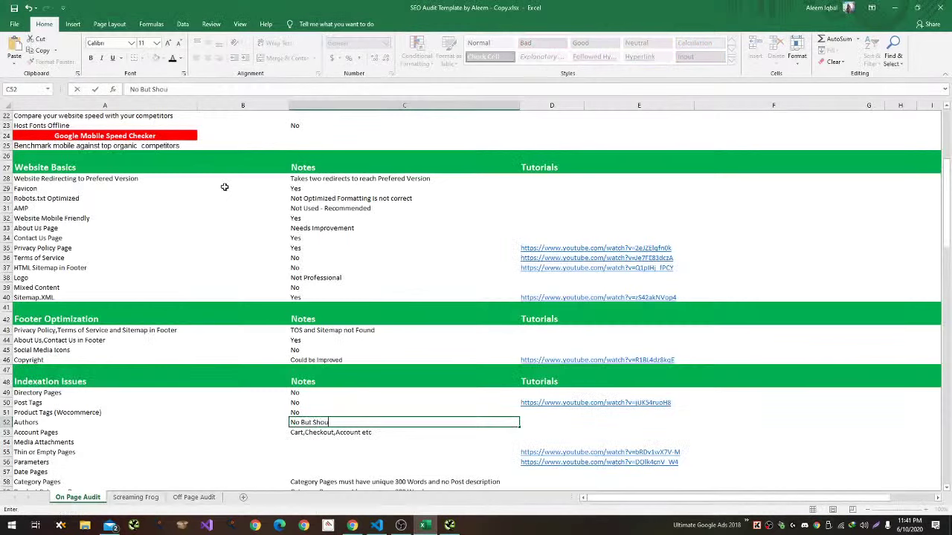
text())
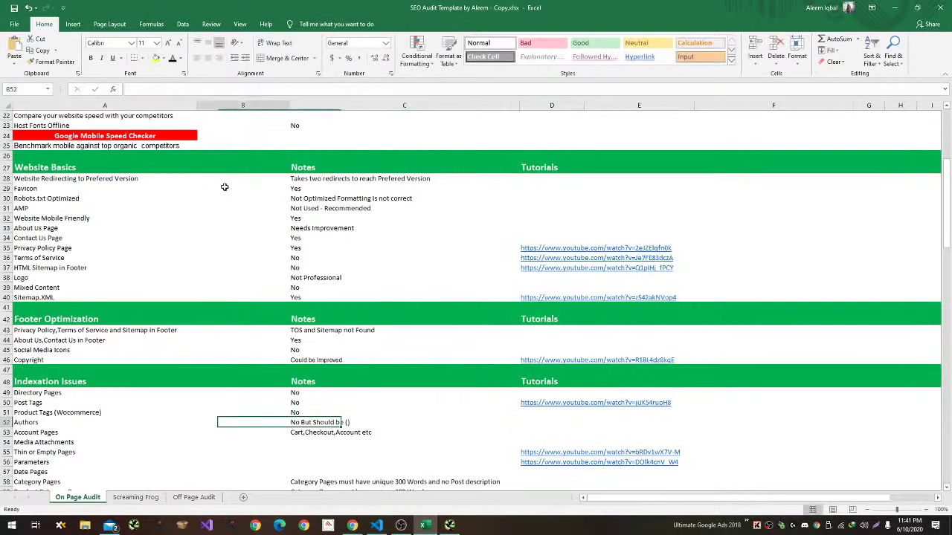
key(Left)
key(Right)
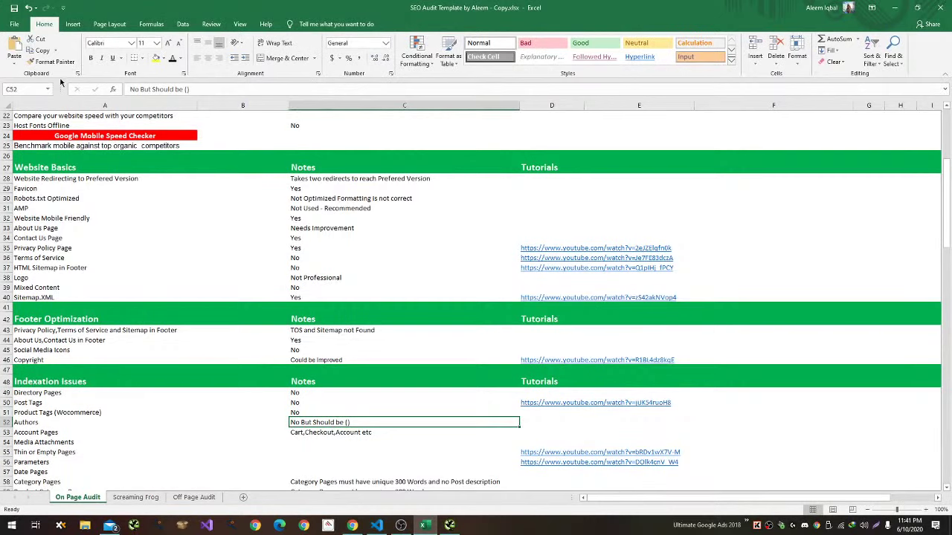
click(188, 89)
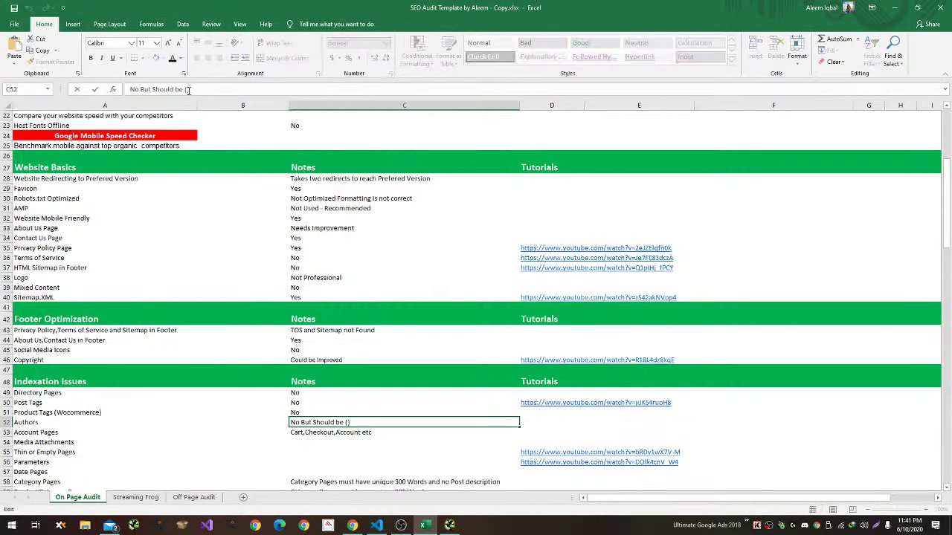
text(Trust Factor)
key(Return)
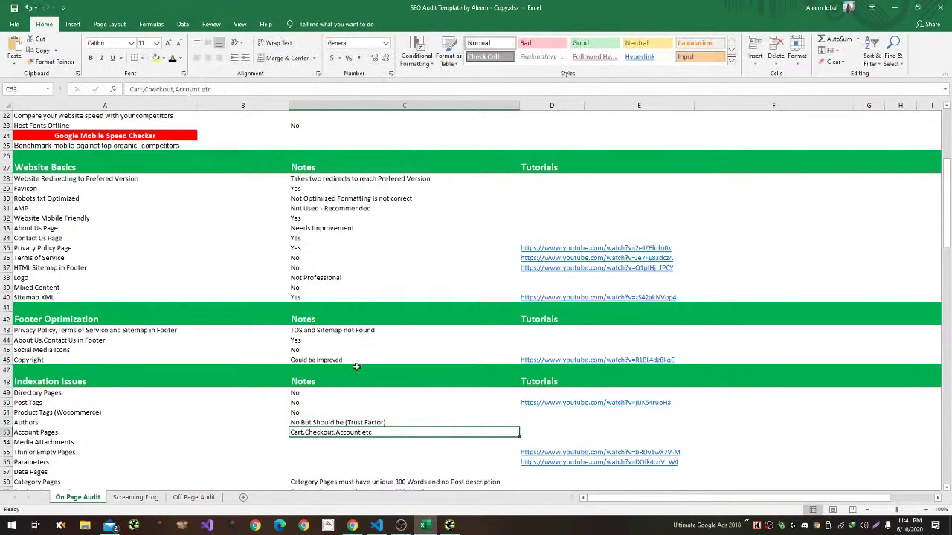
text(No)
key(Return)
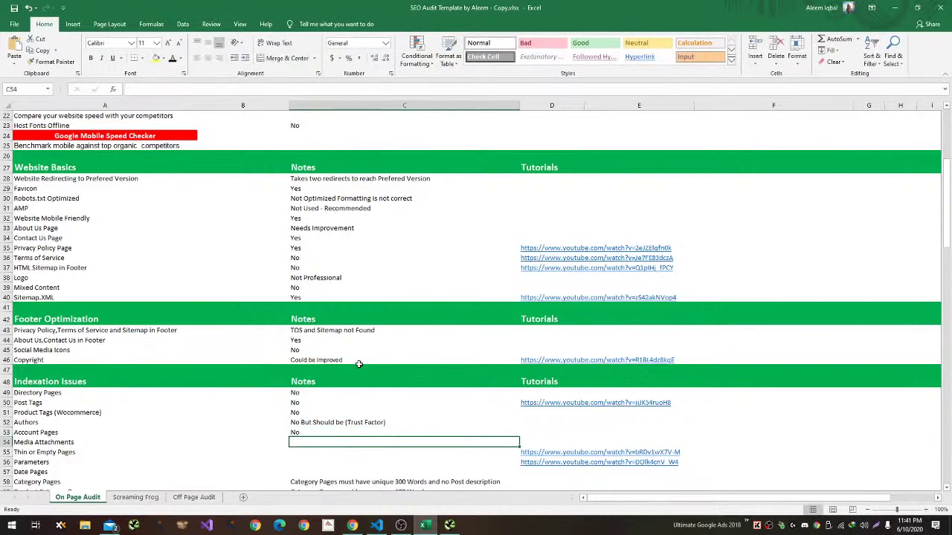
Rerun the Google site: search without the inurl filter and examine all result URLs for media attachment pages.
key(alt+Tab)
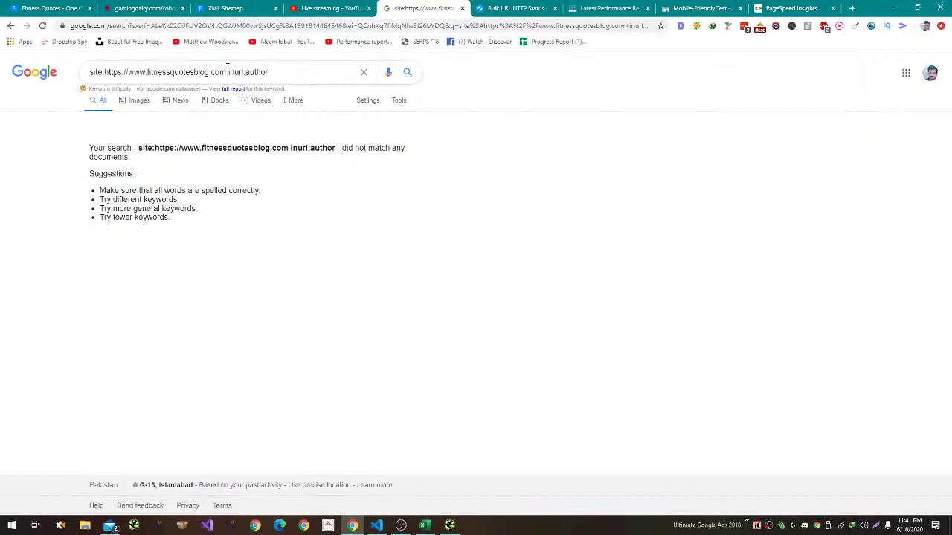
drag(227, 71, 267, 72)
key(BackSpace)
key(Return)
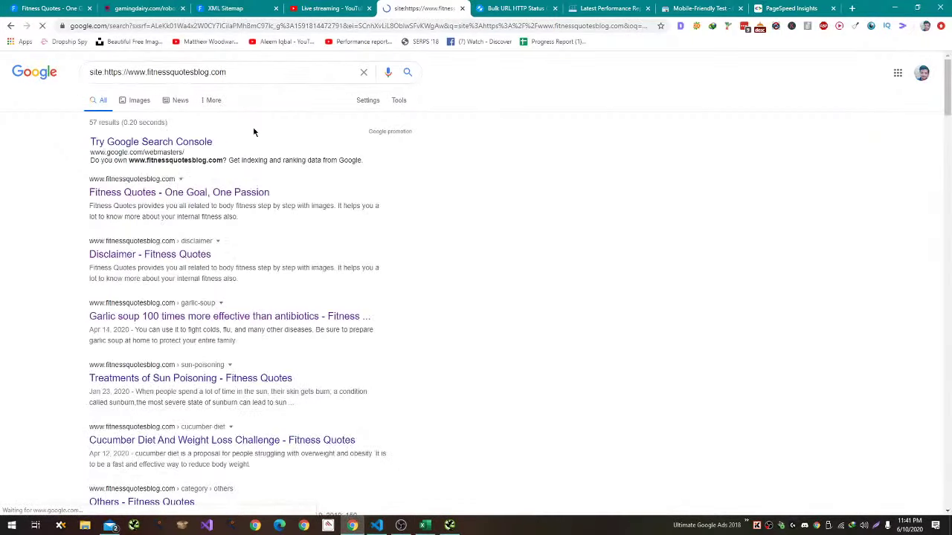
scroll(253, 132, down, 15)
scroll(251, 137, down, 15)
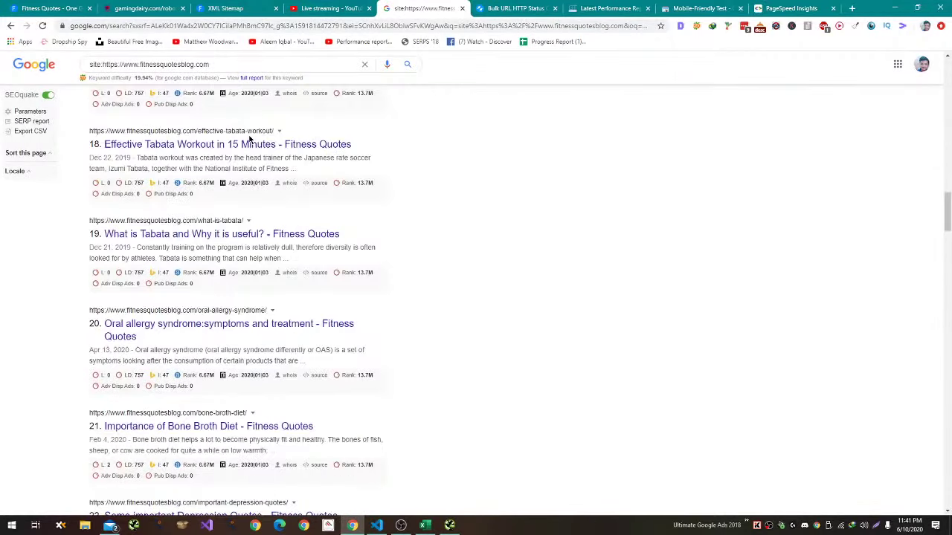
scroll(256, 287, down, 12)
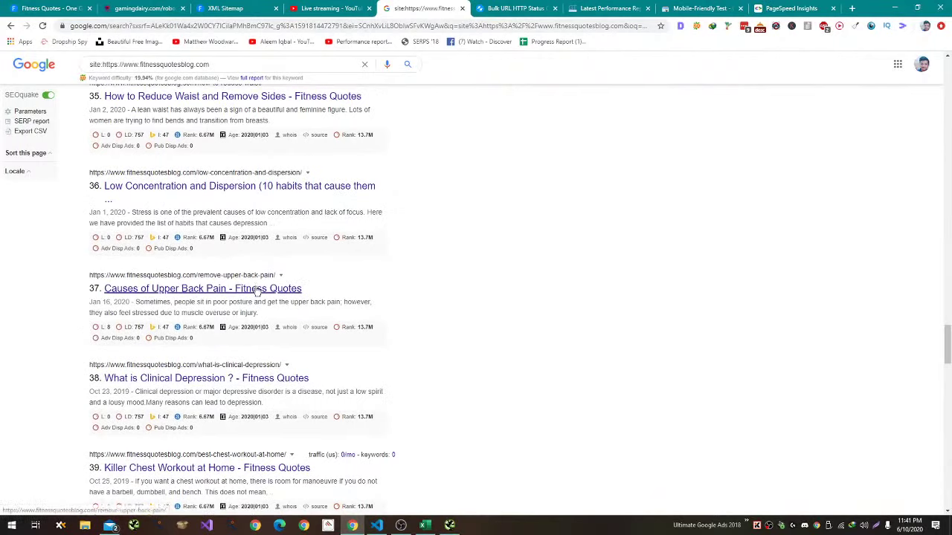
scroll(255, 287, down, 5)
scroll(255, 289, down, 12)
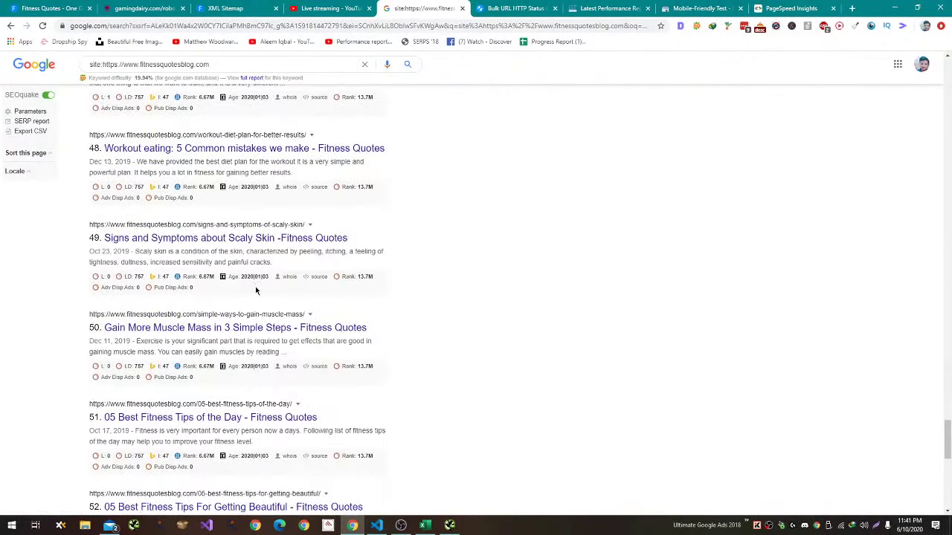
scroll(255, 291, down, 9)
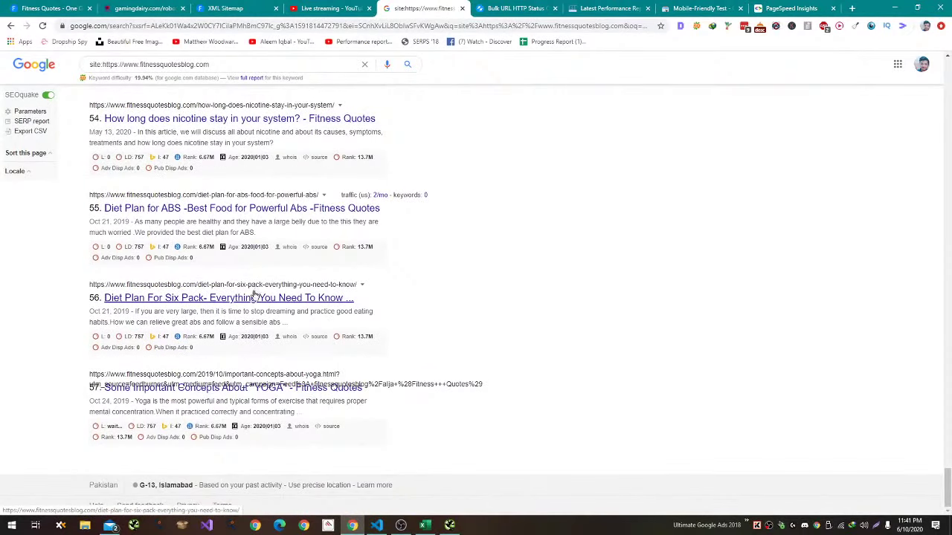
Record "No" as the note for Media Attachments in the Excel checklist.
key(alt+Tab)
text(N)
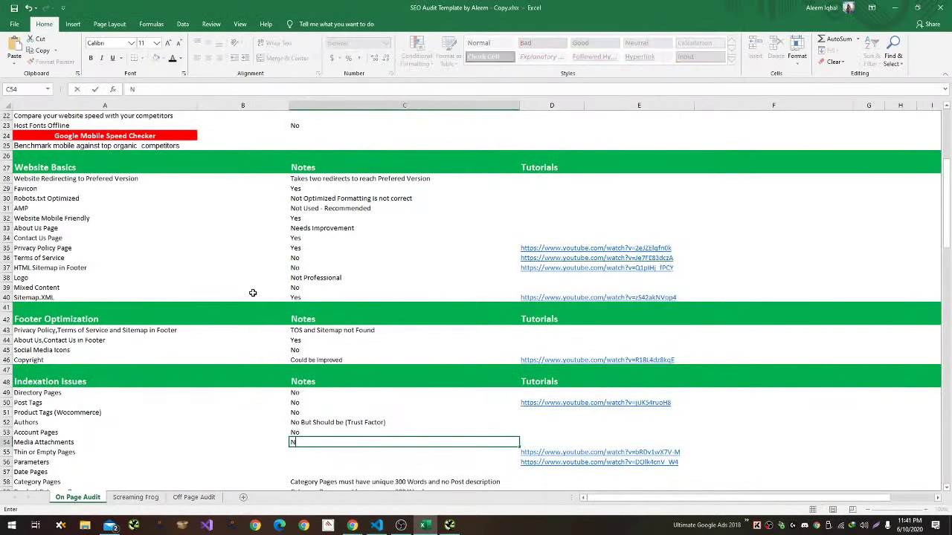
text(o)
key(Return)
Check the live chat on the YouTube Studio live streaming page in Chrome.
key(alt+Tab)
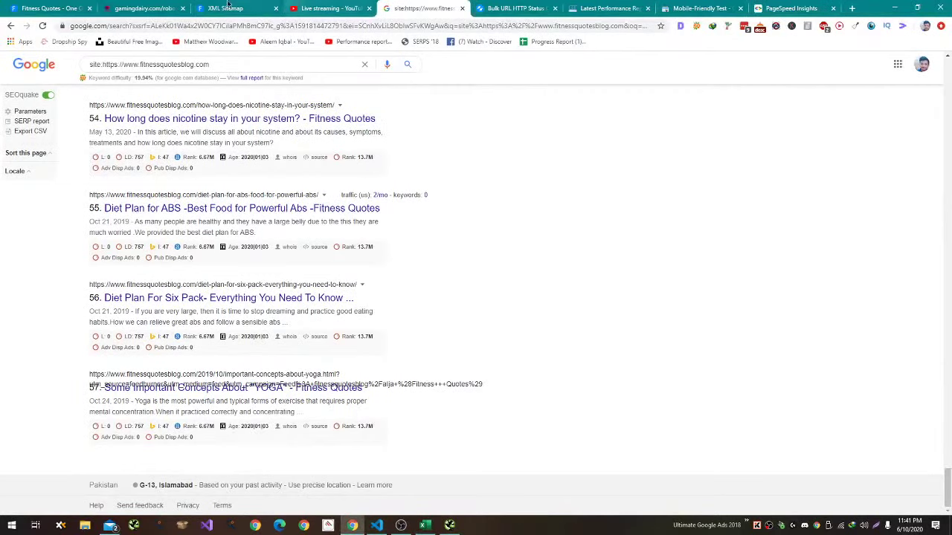
click(320, 8)
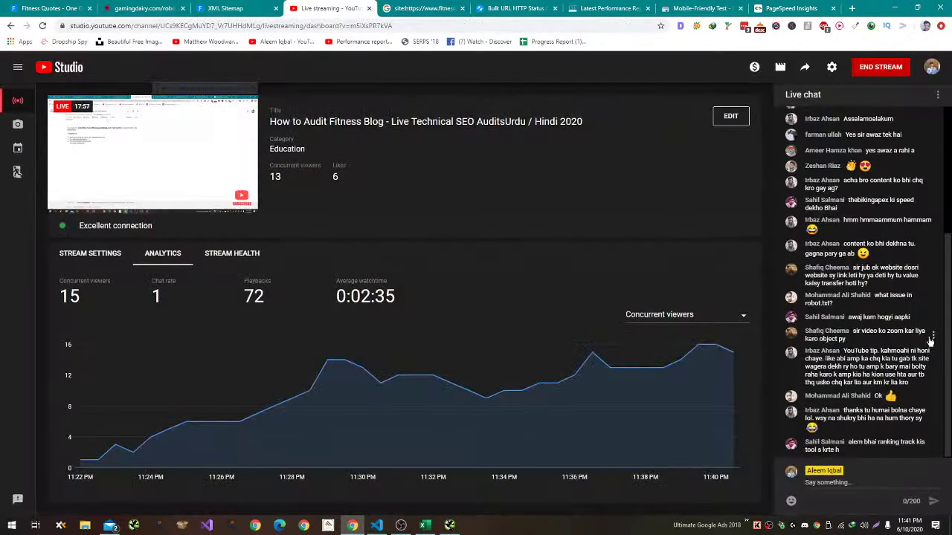
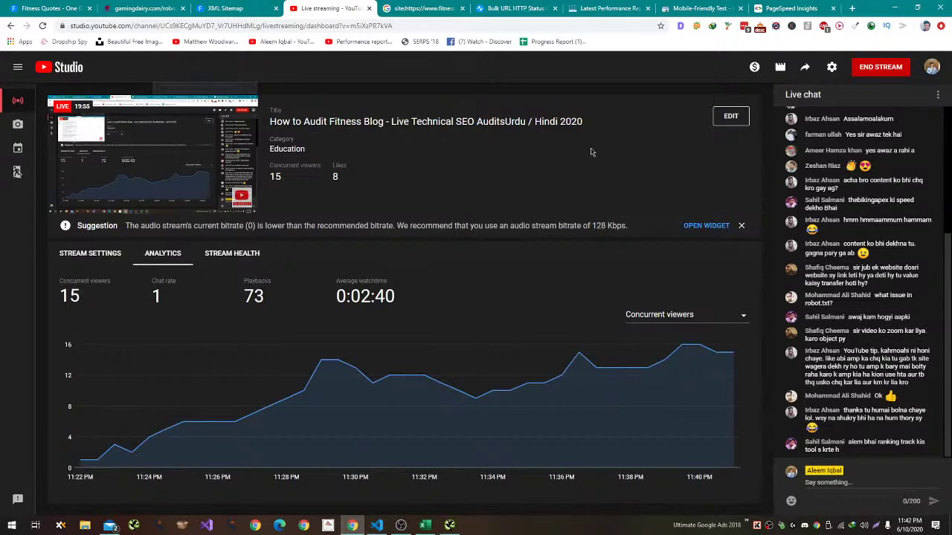
Switch to Screaming Frog, filter the internal URLs to HTML and sort them by ascending word count.
click(244, 9)
key(alt+Tab)
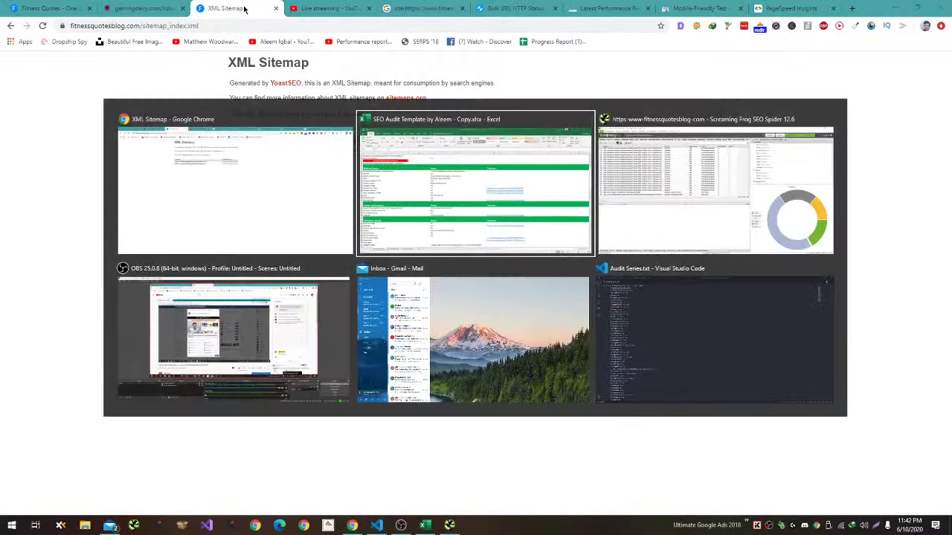
scroll(404, 267, down, 2)
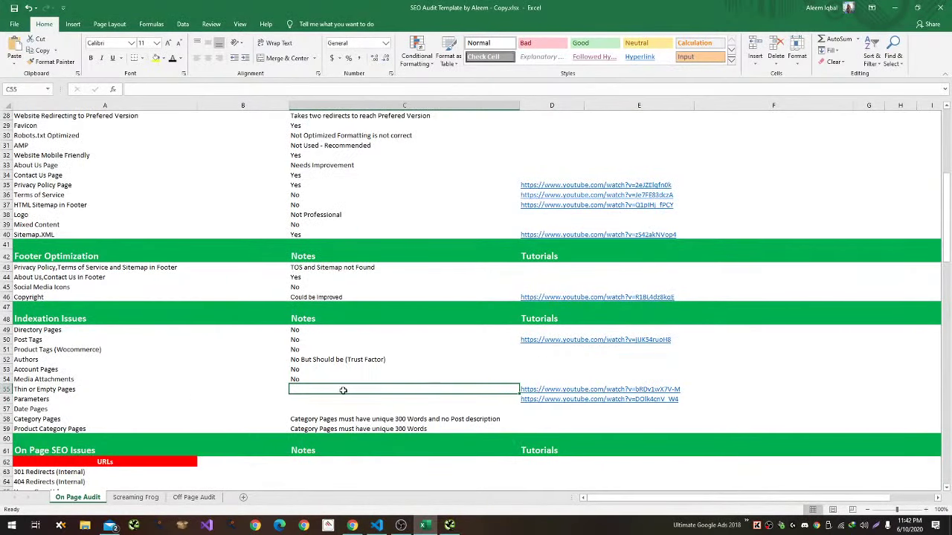
key(alt+Tab)
key(alt+Tab)
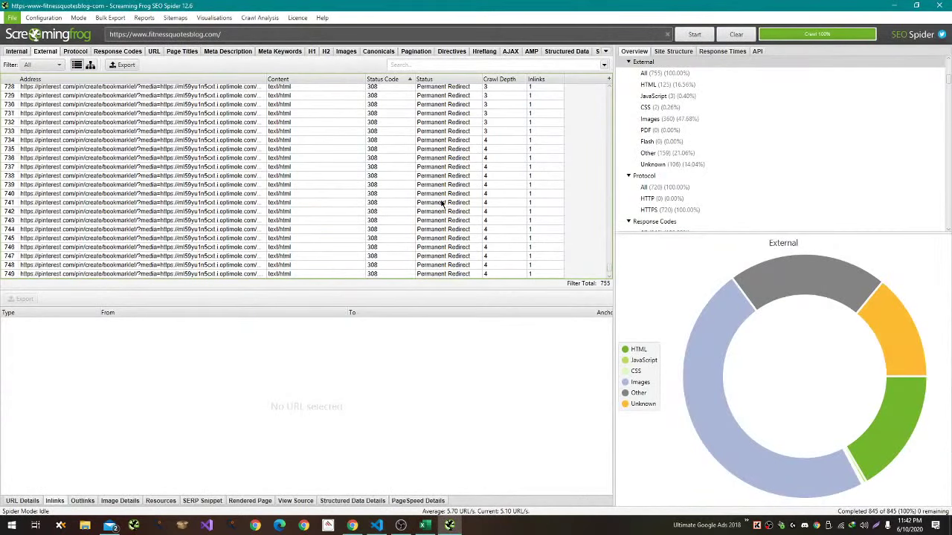
scroll(443, 205, up, 2)
click(16, 51)
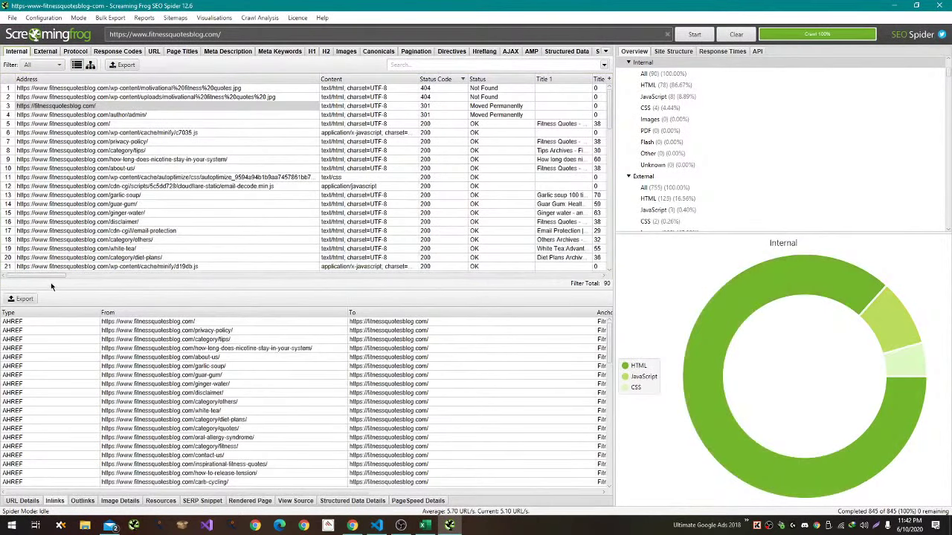
click(43, 65)
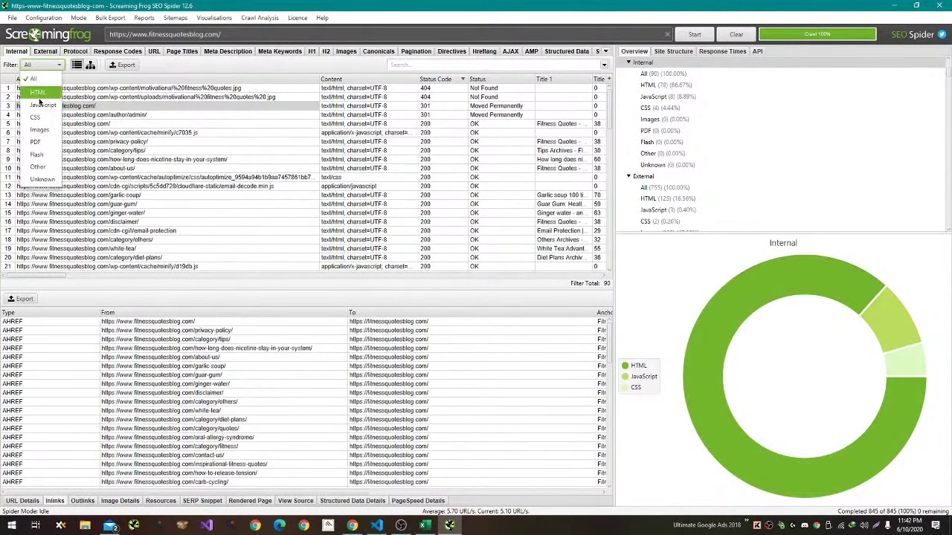
click(34, 223)
key(Down)
drag(38, 275, 318, 280)
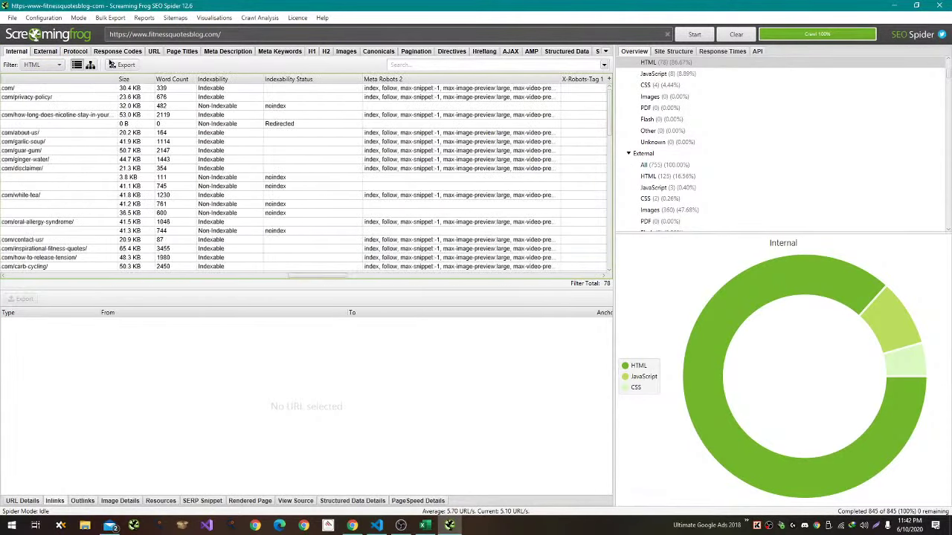
click(165, 79)
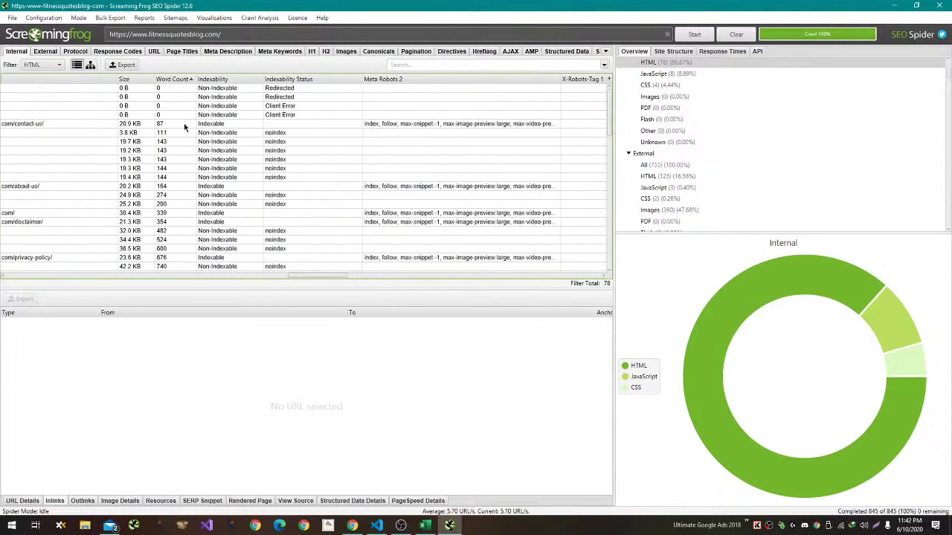
Examine the word count, indexability status and canonical URL of the pages with the least content.
scroll(254, 185, down, 10)
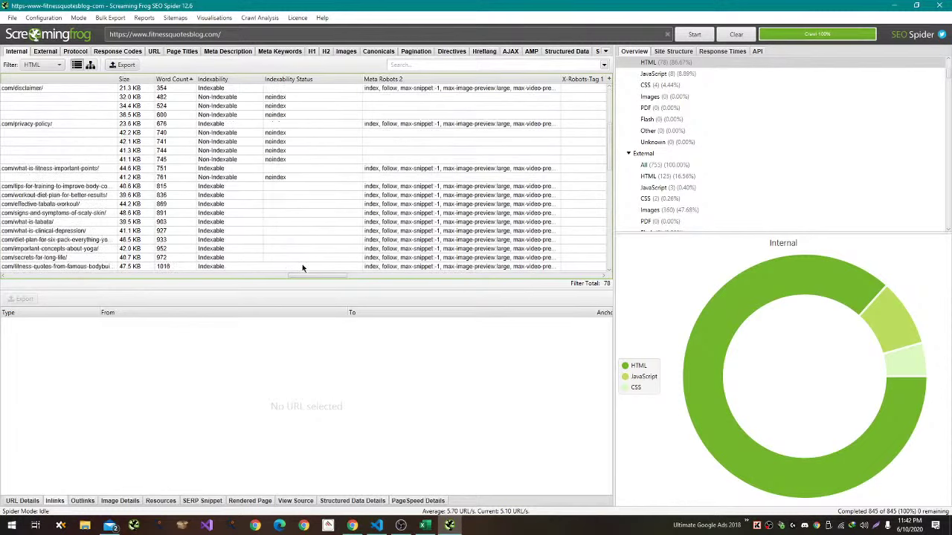
click(165, 169)
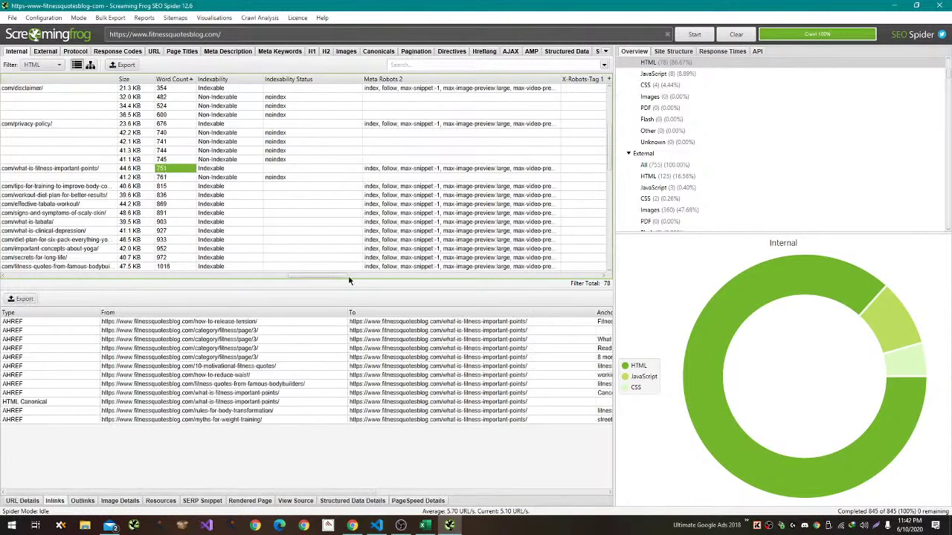
drag(348, 278, 330, 277)
scroll(354, 201, up, 5)
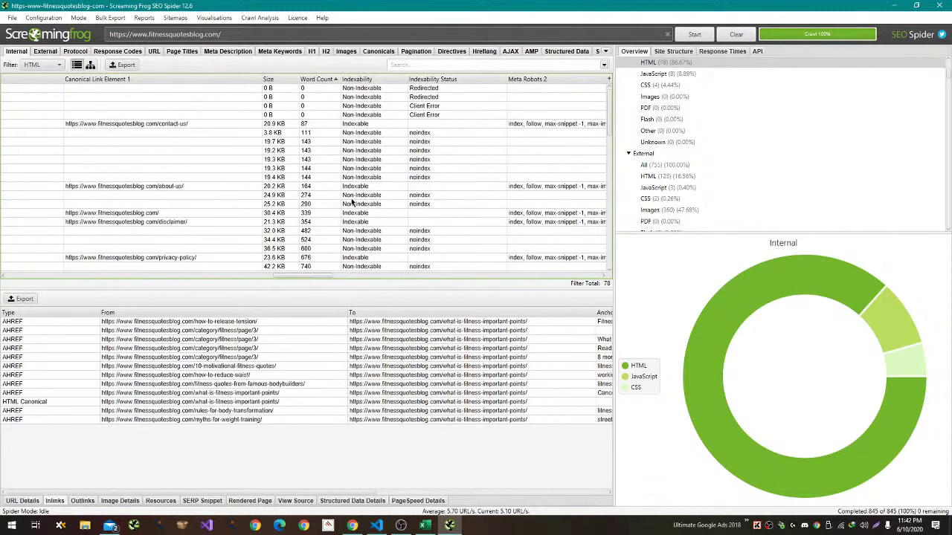
scroll(353, 200, down, 2)
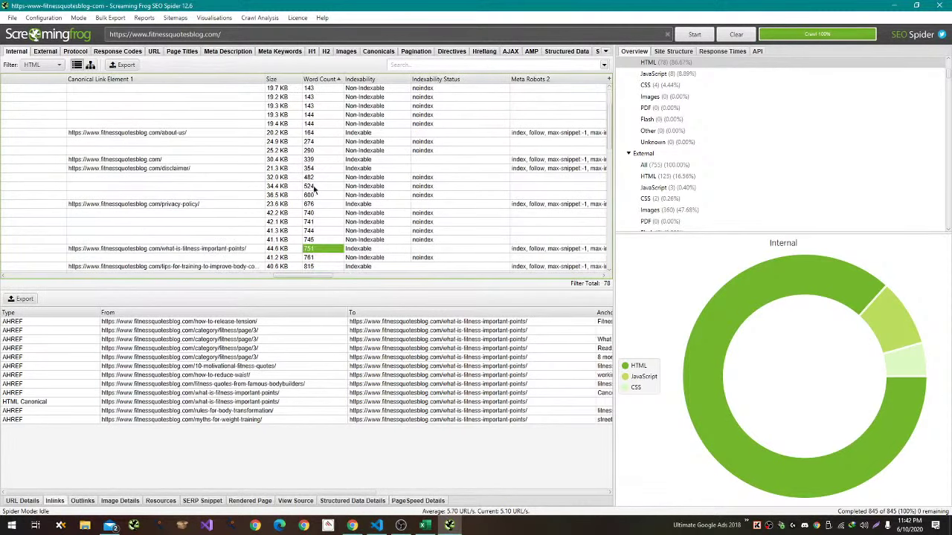
scroll(214, 143, down, 1)
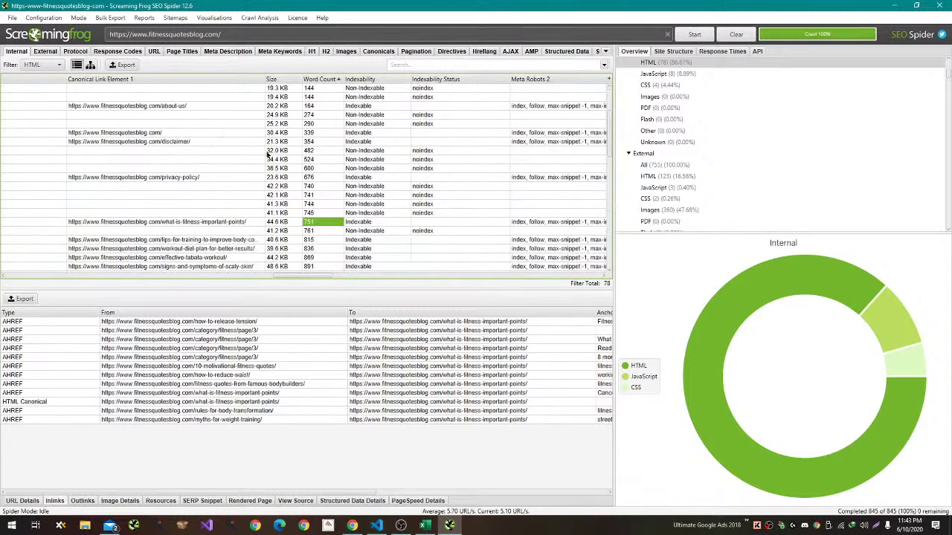
scroll(253, 162, down, 2)
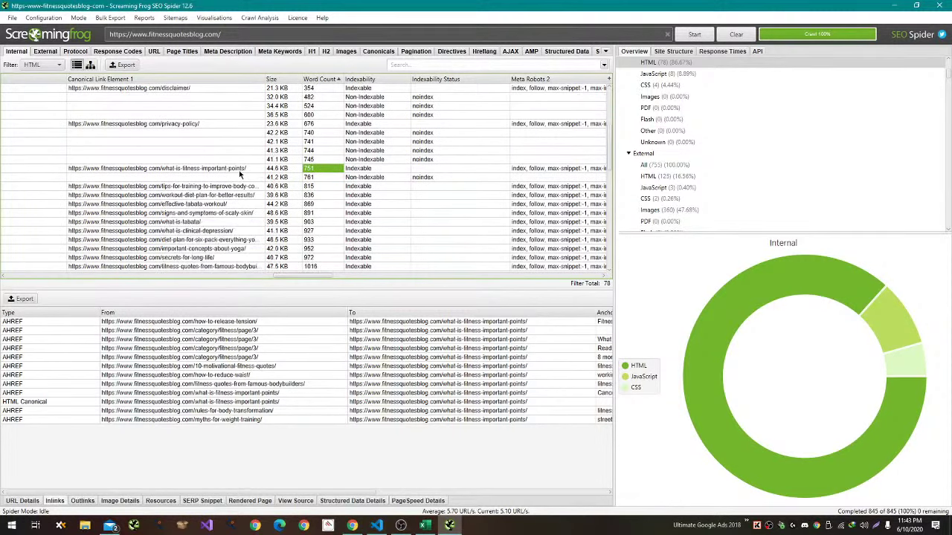
Open the what-is-fitness-important-points URL in a new Chrome tab and review the article for thin content.
click(239, 170)
right_click(239, 170)
key(alt+Tab)
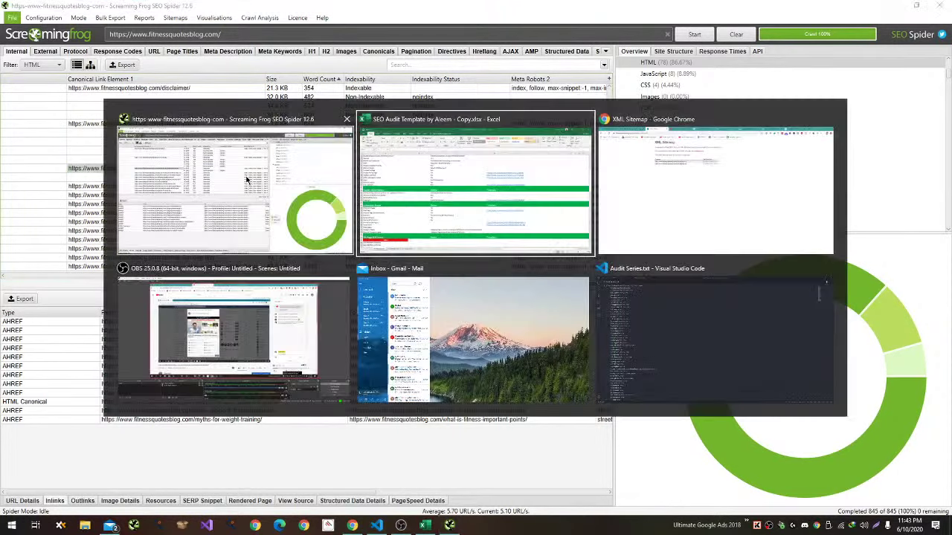
key(alt+Tab)
key(ctrl+t)
text(https://www.fitnessquotesblog.com/what-is-fitness-important-points/)
key(Return)
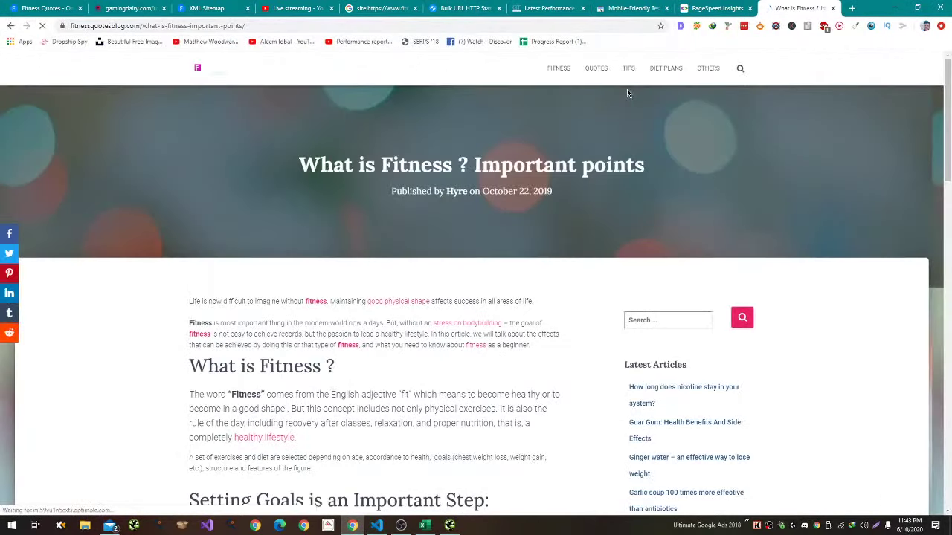
scroll(649, 215, down, 15)
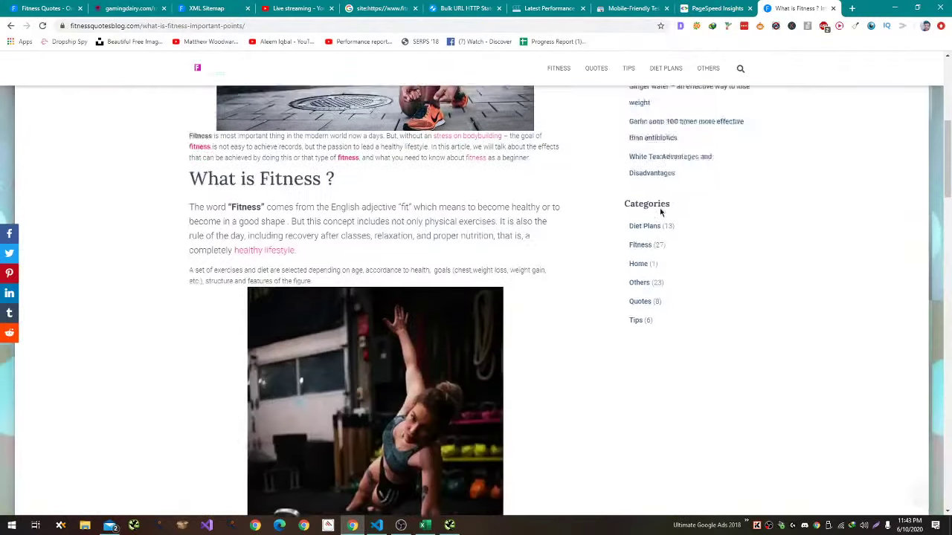
scroll(649, 215, down, 10)
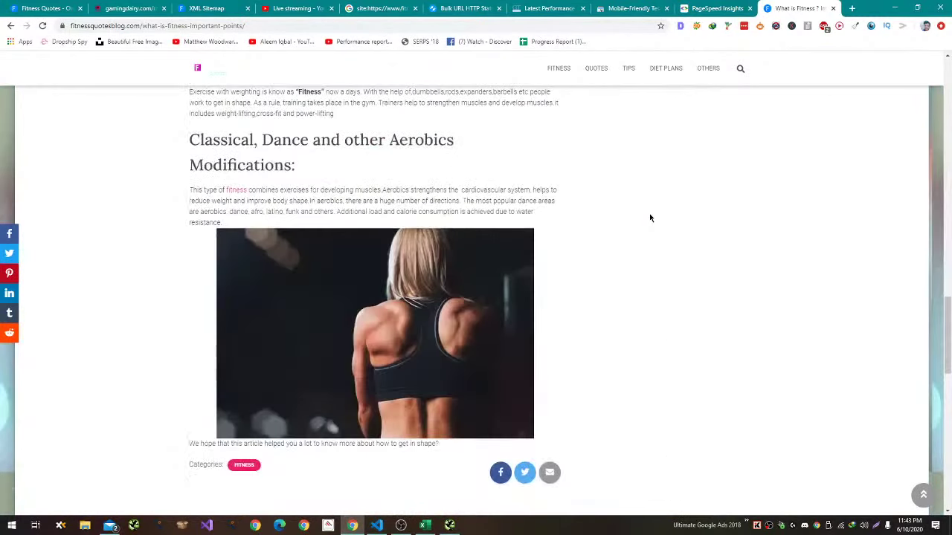
scroll(650, 216, up, 4)
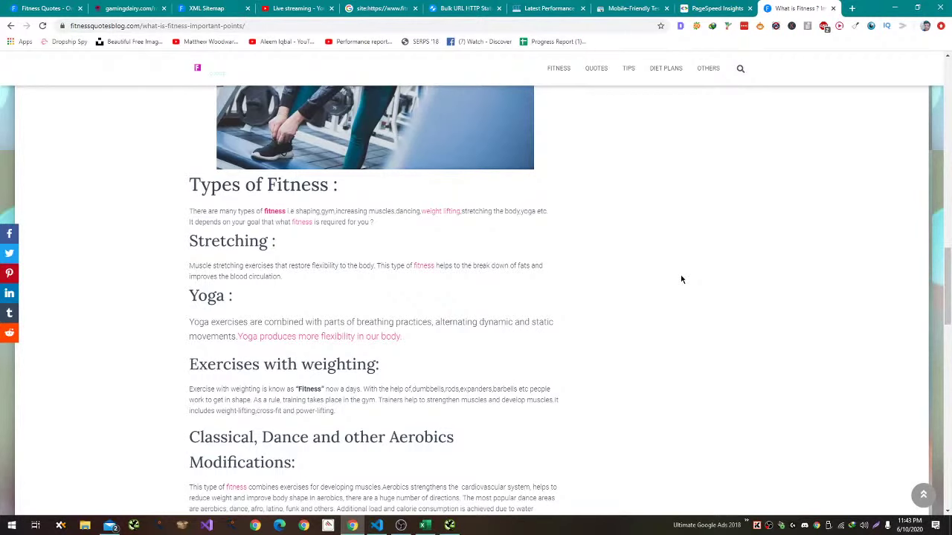
Return to Screaming Frog, look through the low word count URLs and open workout-diet-plan-for-better-results in Chrome.
key(alt+Tab)
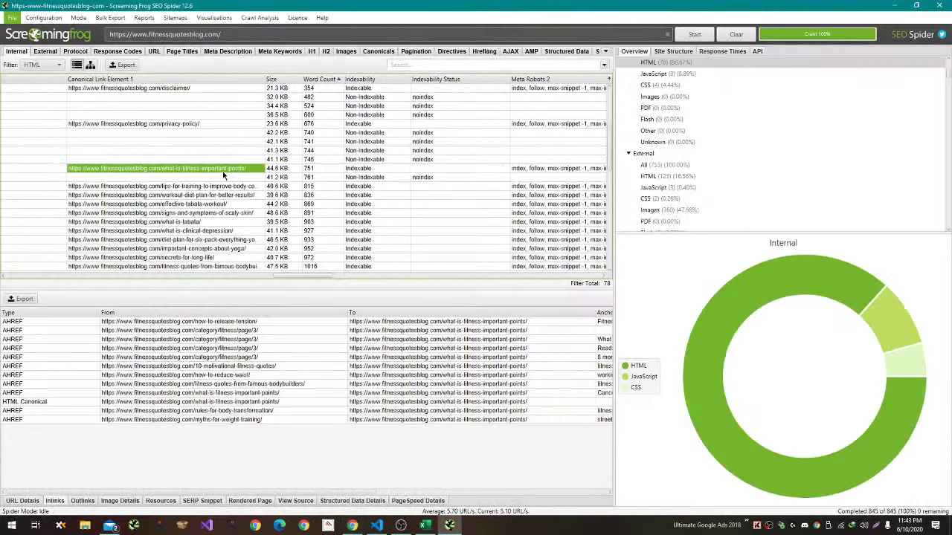
click(214, 187)
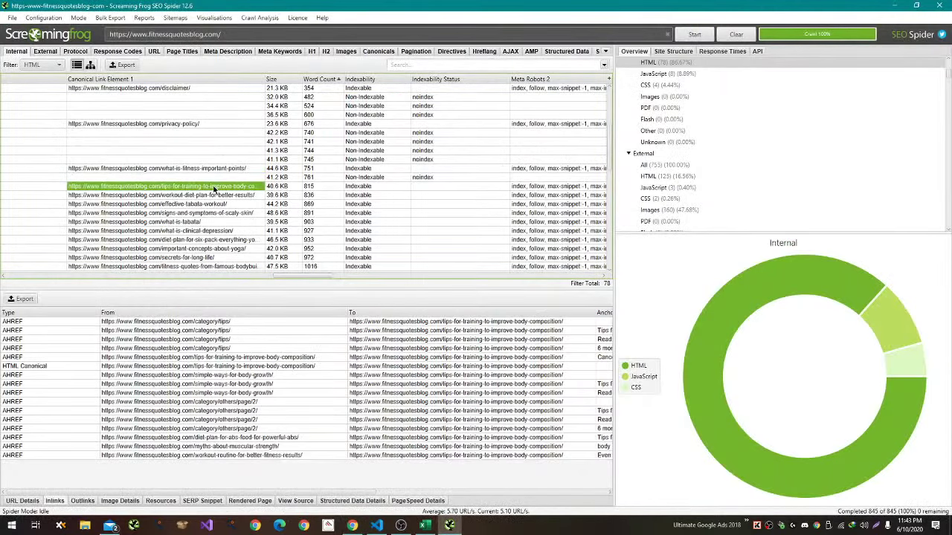
click(232, 196)
scroll(268, 199, down, 10)
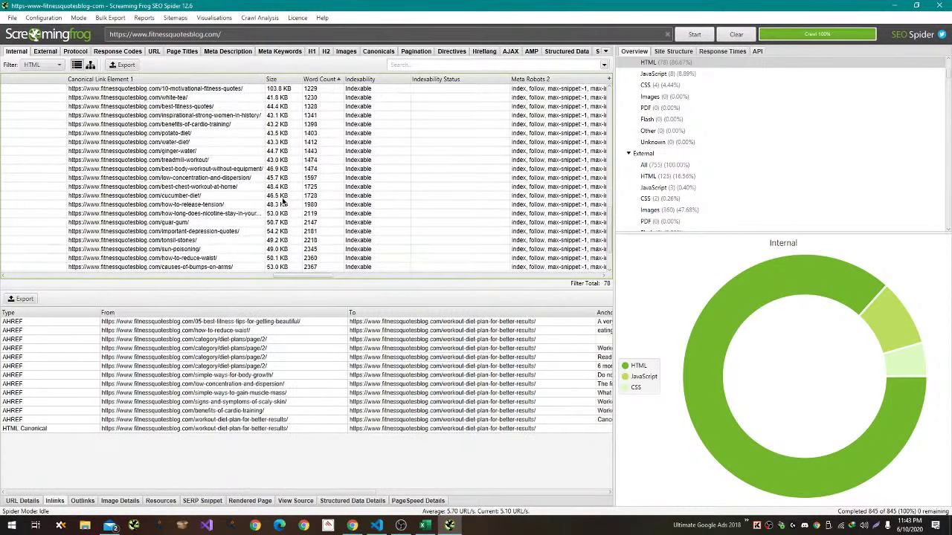
scroll(282, 199, up, 10)
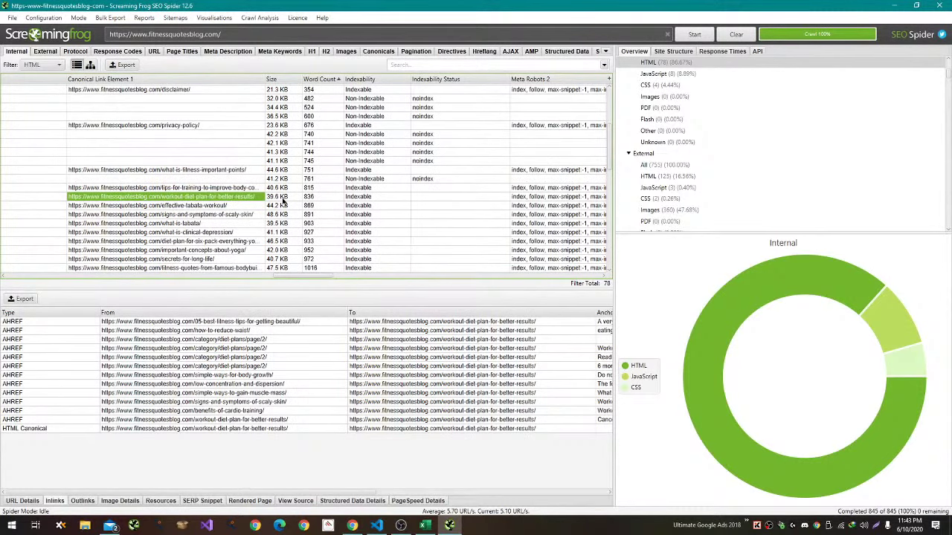
click(301, 190)
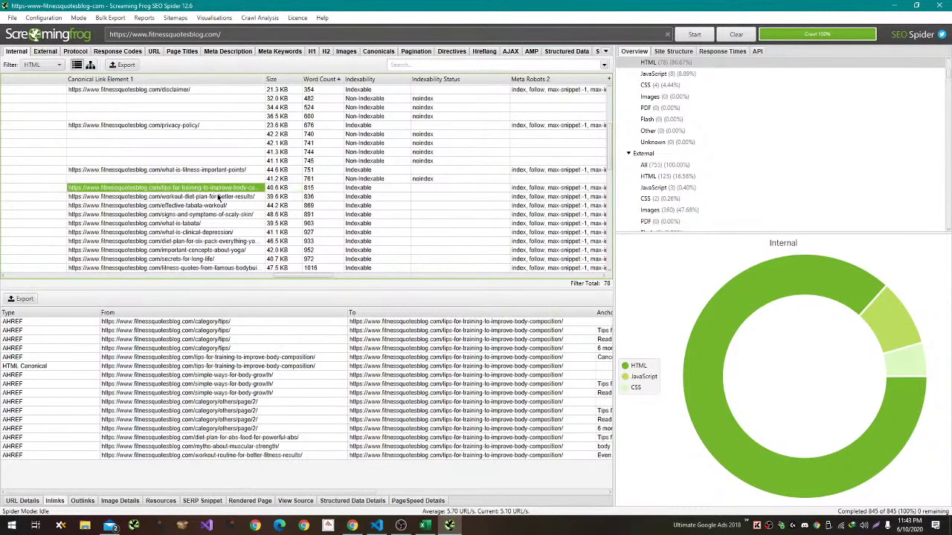
click(221, 196)
right_click(221, 197)
click(230, 209)
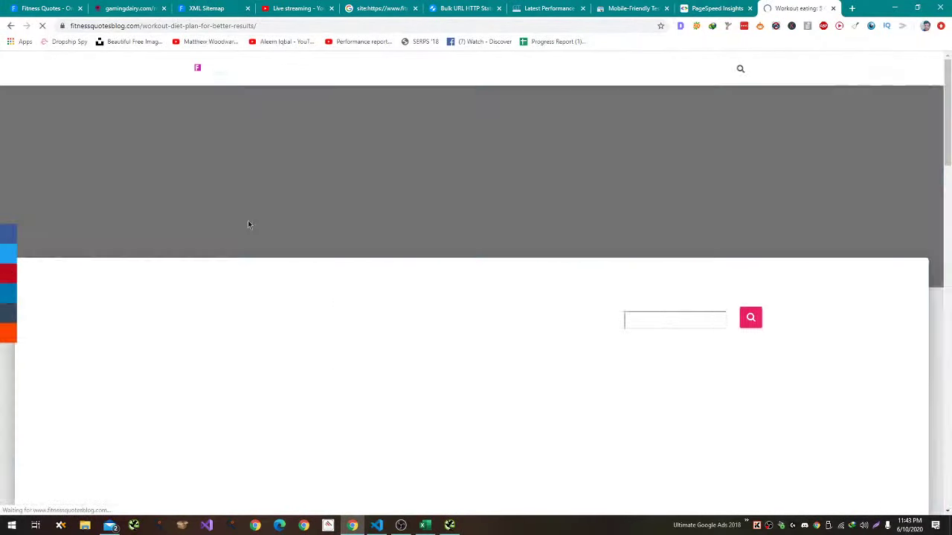
Read through the workout diet plan article from its introduction to the comment section.
scroll(251, 229, down, 3)
scroll(251, 229, down, 8)
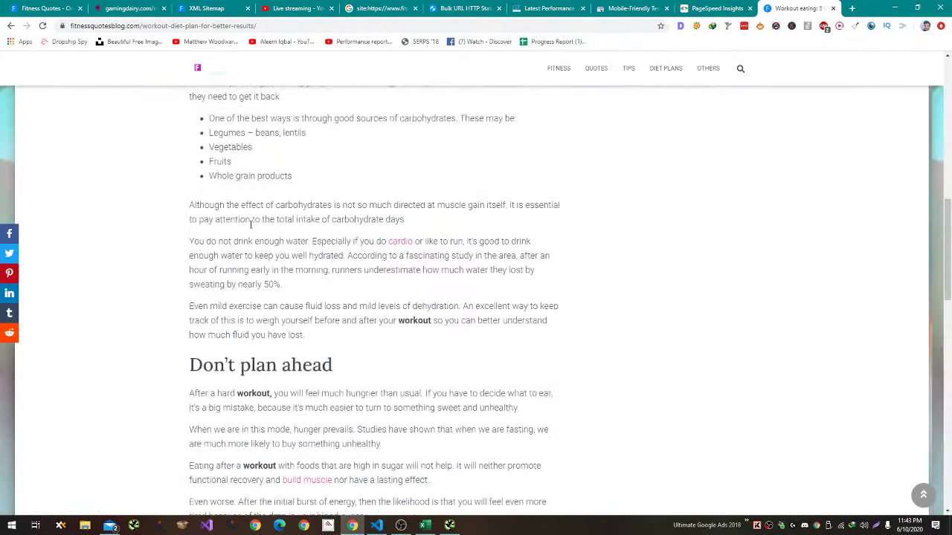
scroll(252, 229, down, 2)
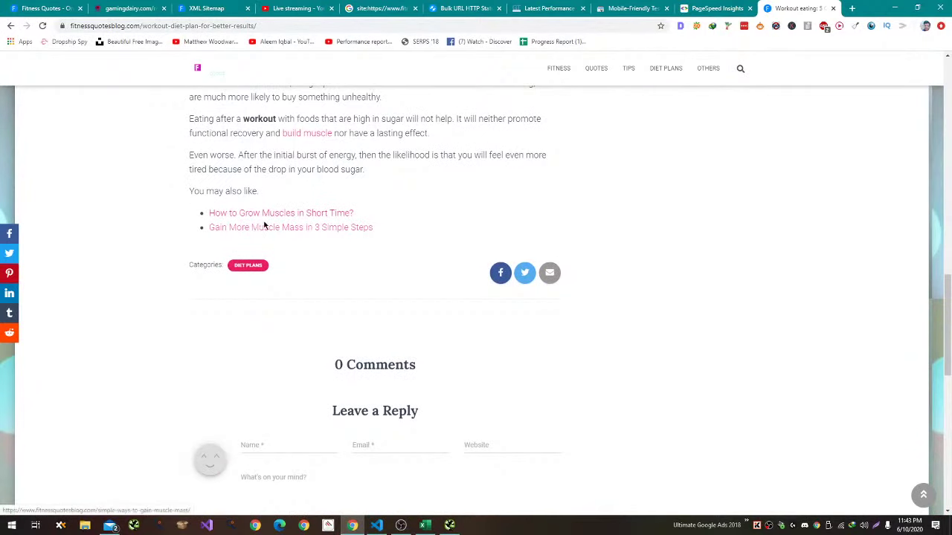
scroll(263, 222, down, 3)
scroll(263, 223, up, 3)
scroll(263, 223, up, 15)
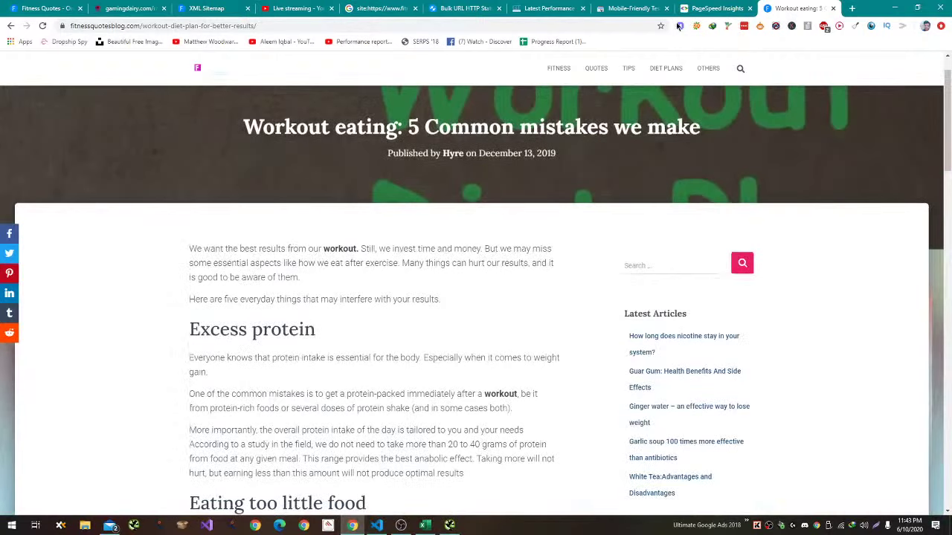
Check the workout article's word count with the on-page SEO extension and skim its content again.
click(679, 27)
scroll(617, 157, down, 3)
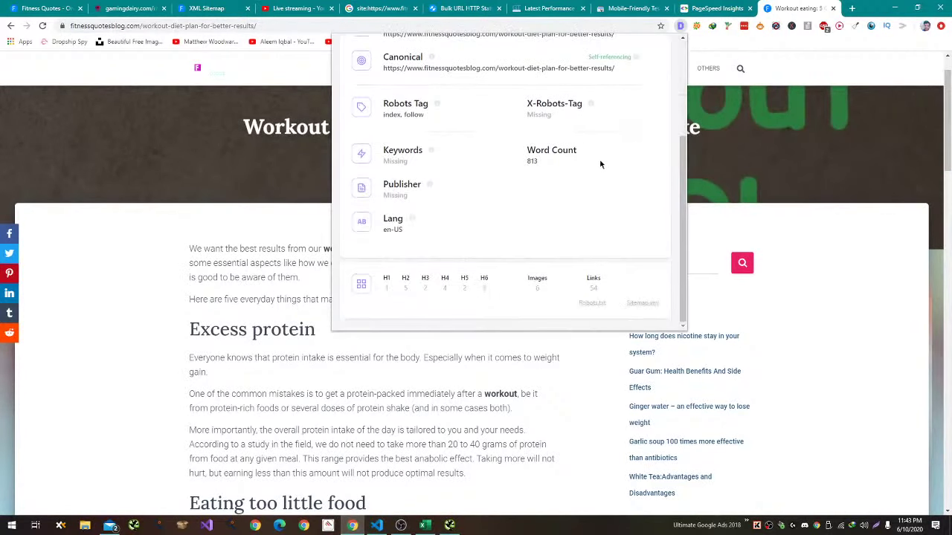
click(797, 190)
scroll(796, 189, down, 12)
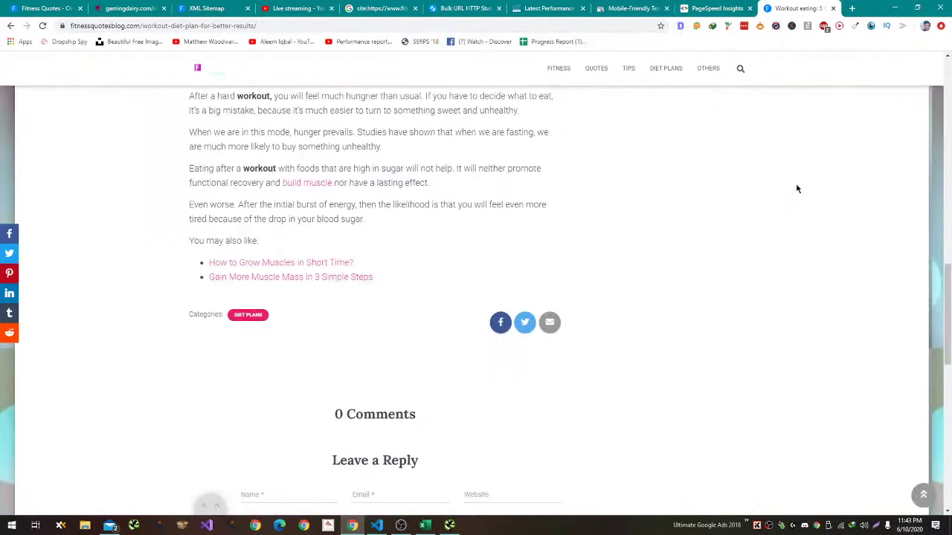
scroll(791, 202, up, 4)
scroll(790, 202, up, 10)
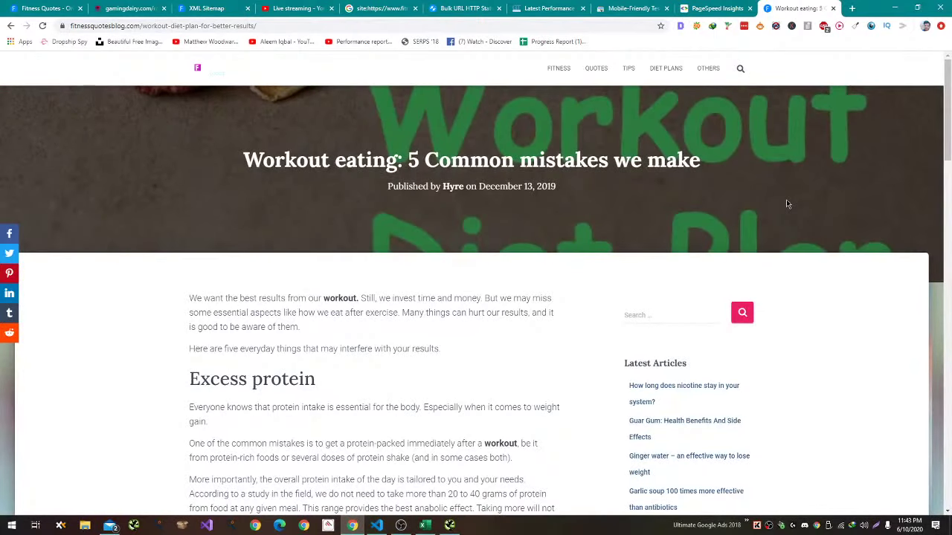
scroll(786, 204, down, 3)
scroll(786, 199, up, 3)
Record "No" as the note for Thin or Empty Pages in the Excel checklist.
key(alt+Tab)
key(alt+Tab)
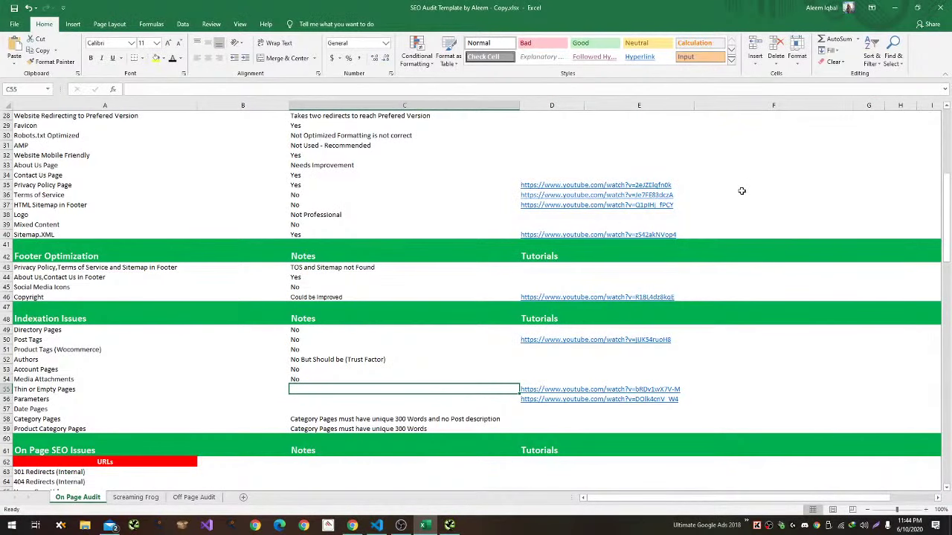
text(No)
key(Return)
Check the Google site: results in Chrome for indexed parameter URLs and record "Yes" as the note for Parameters in the Excel checklist.
key(alt+Tab)
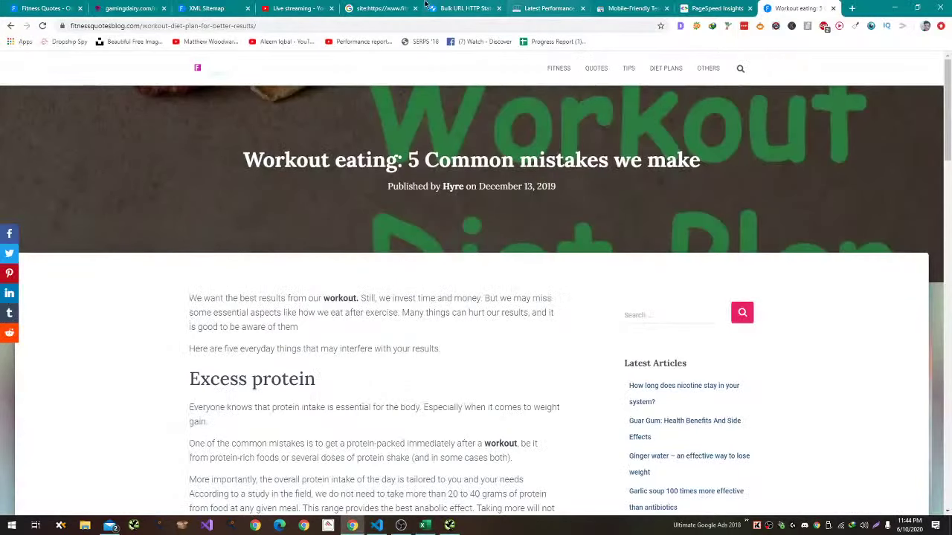
click(424, 7)
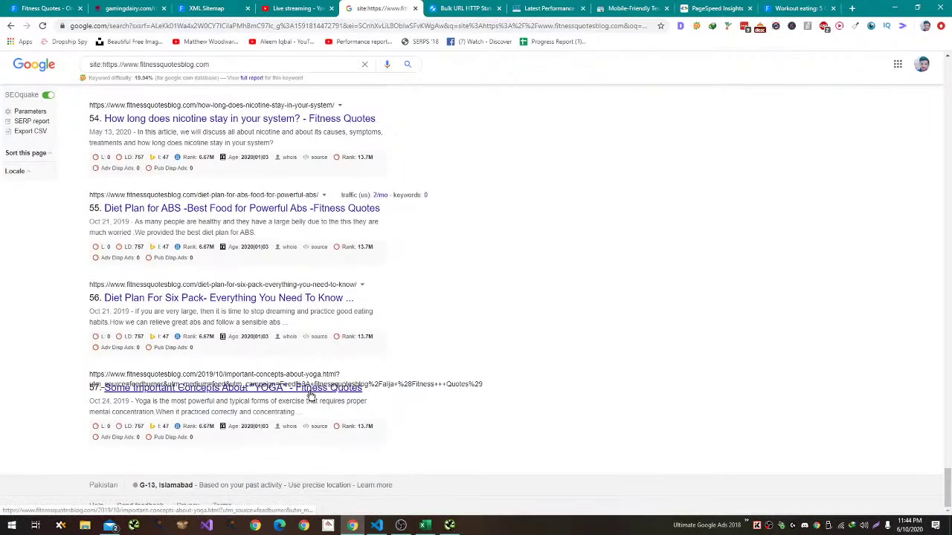
scroll(320, 381, up, 3)
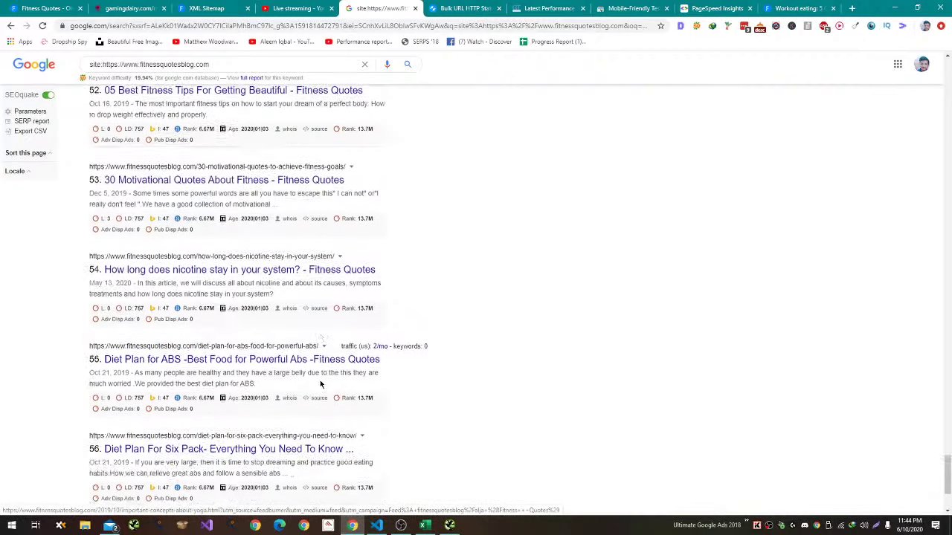
scroll(320, 382, down, 3)
middle_click(587, 272)
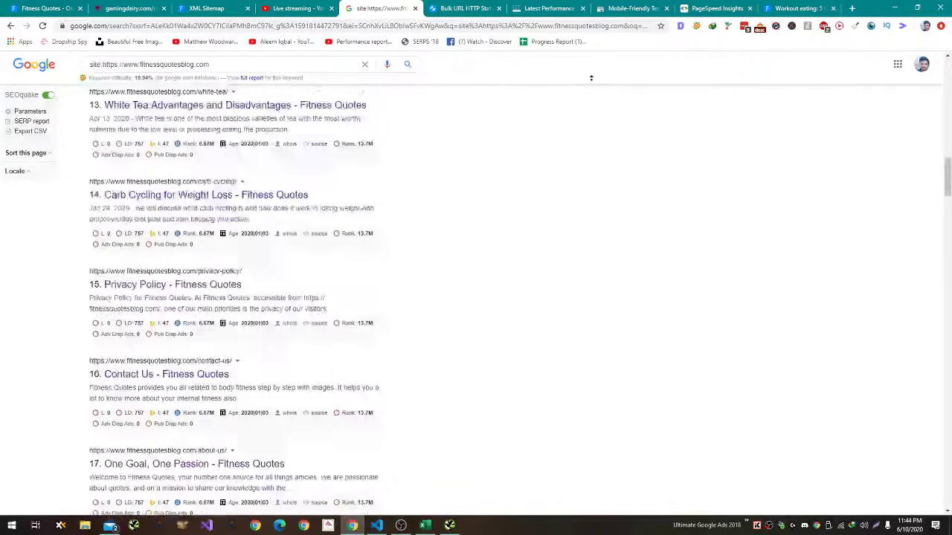
key(alt+Tab)
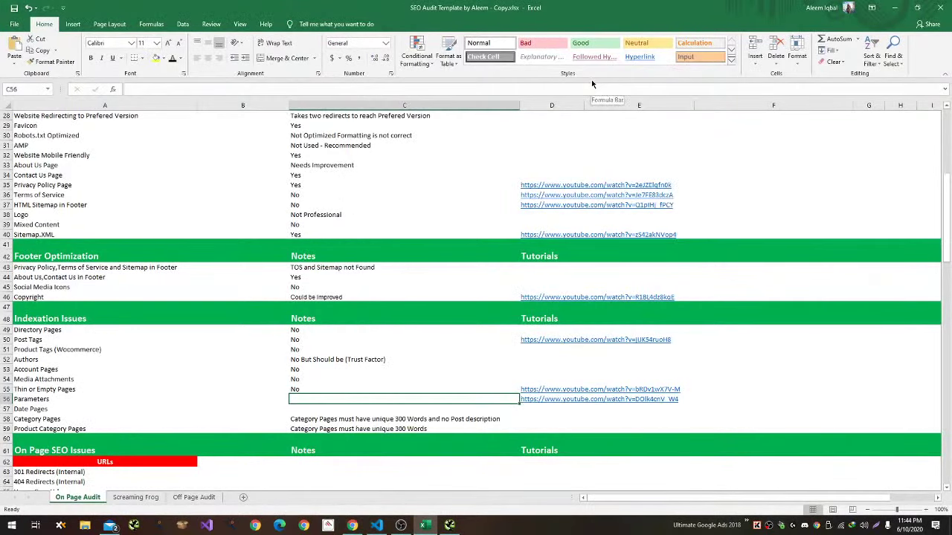
text(Yes)
key(Return)
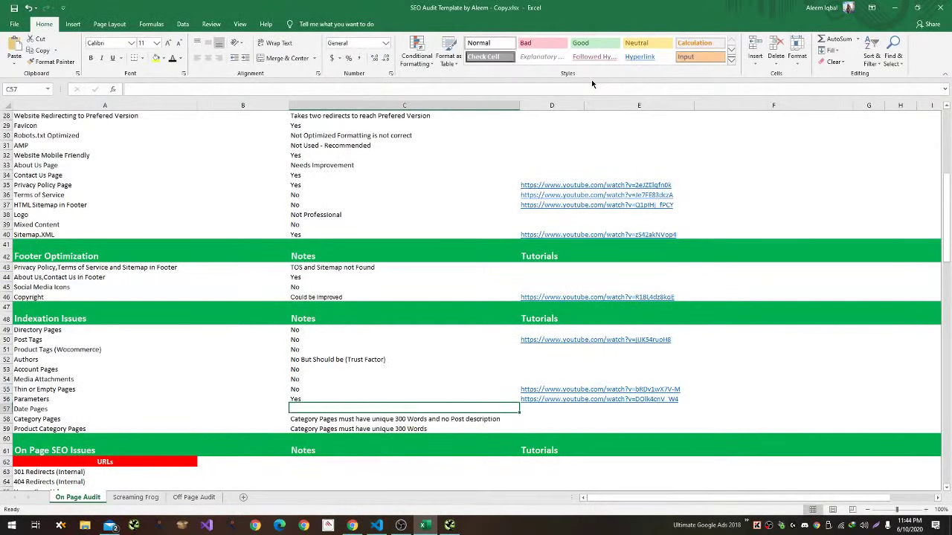
key(alt+Tab)
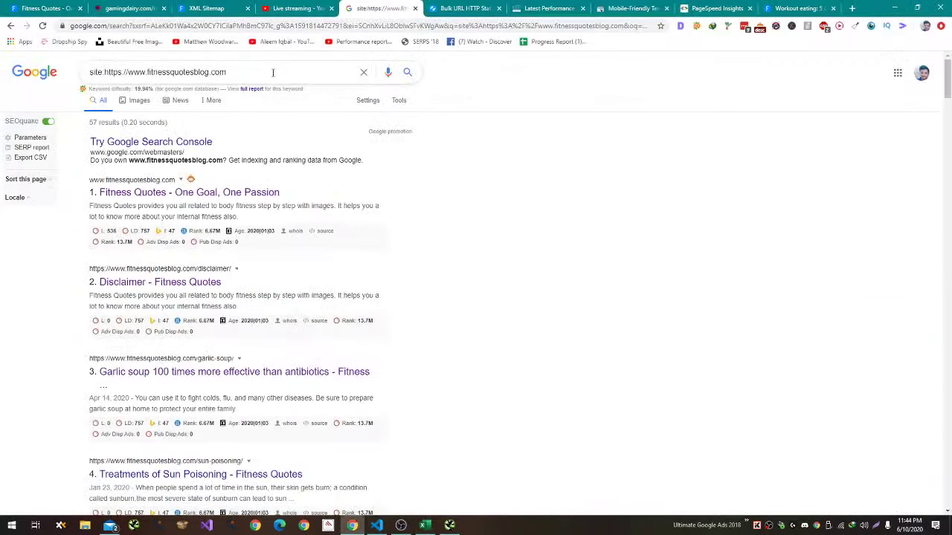
text(inurl:category)
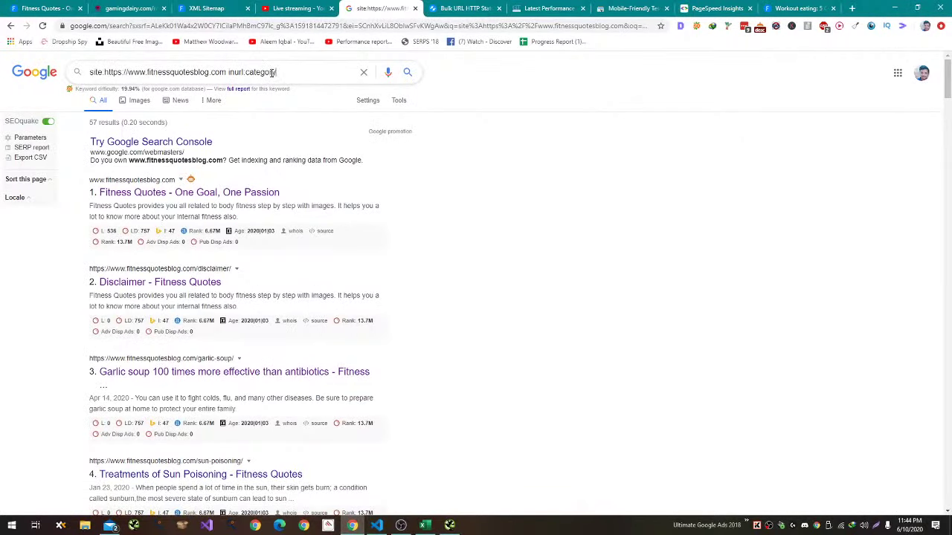
key(Return)
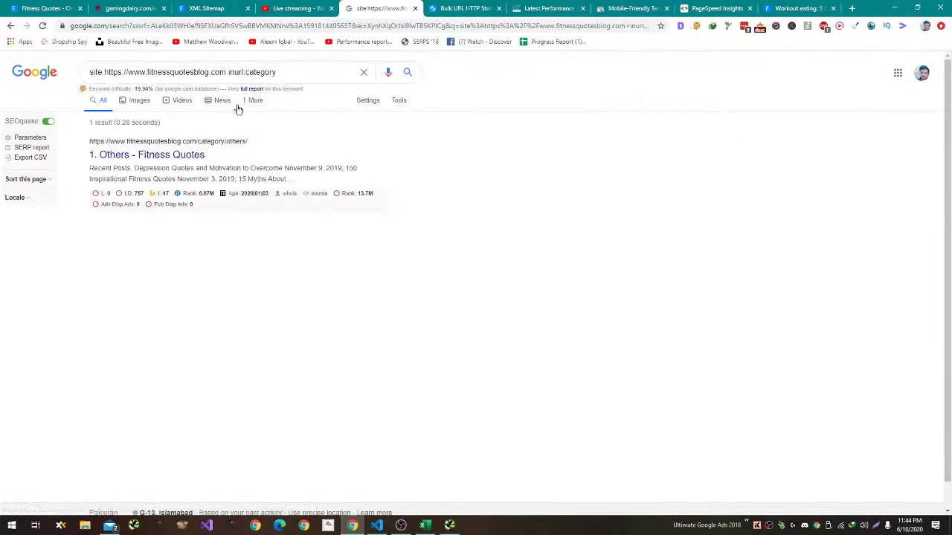
ctrl+click(178, 156)
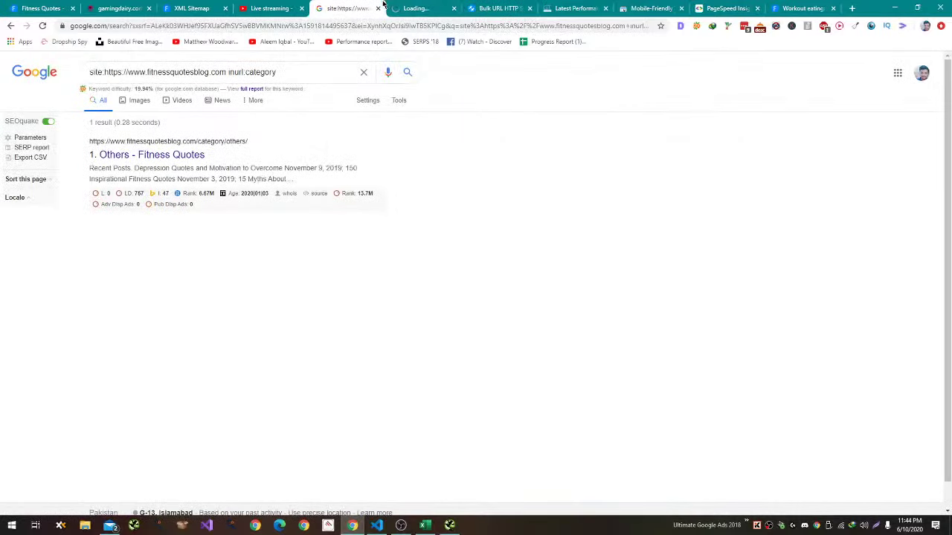
click(409, 6)
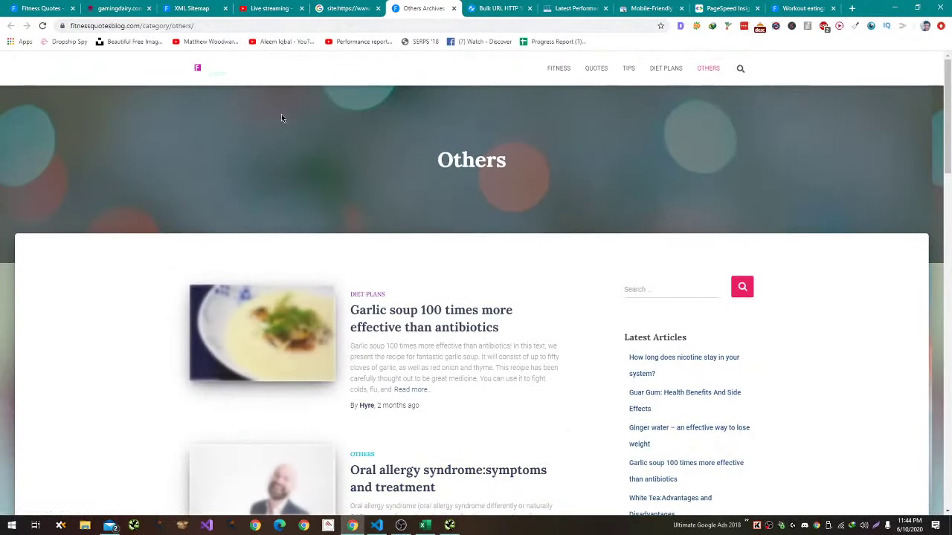
Return to Excel and enter "Yes Need to be Optimized" as the note in the Date Pages row.
key(alt+Tab)
text(Yes)
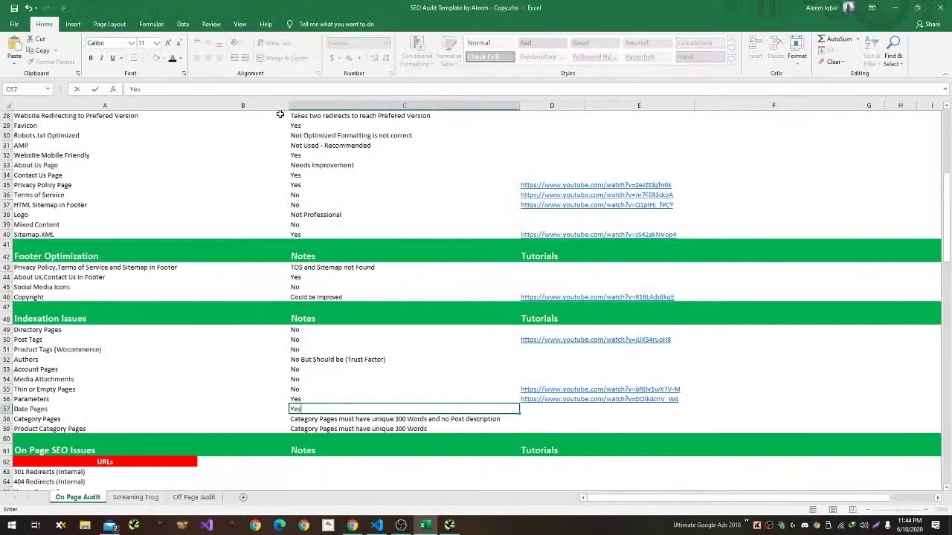
text( Need to be Opt)
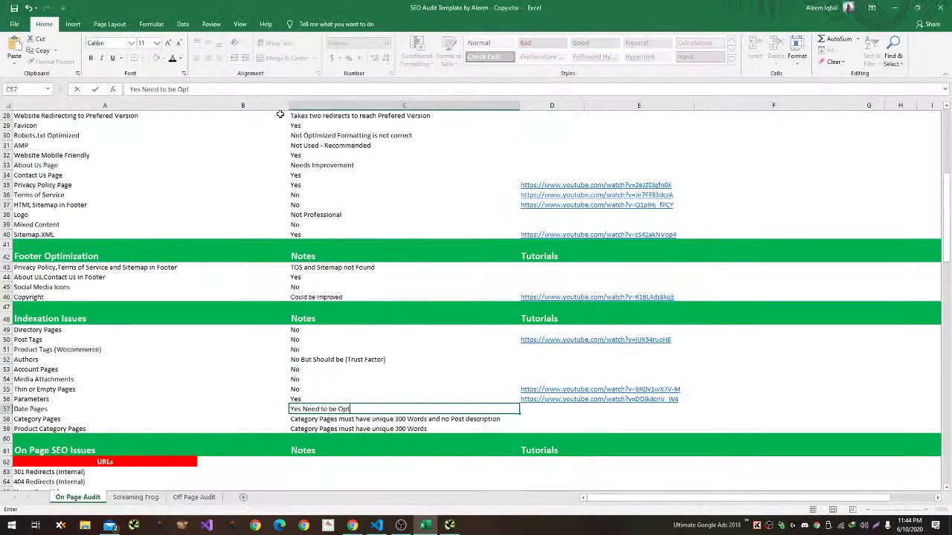
text(imized)
key(Return)
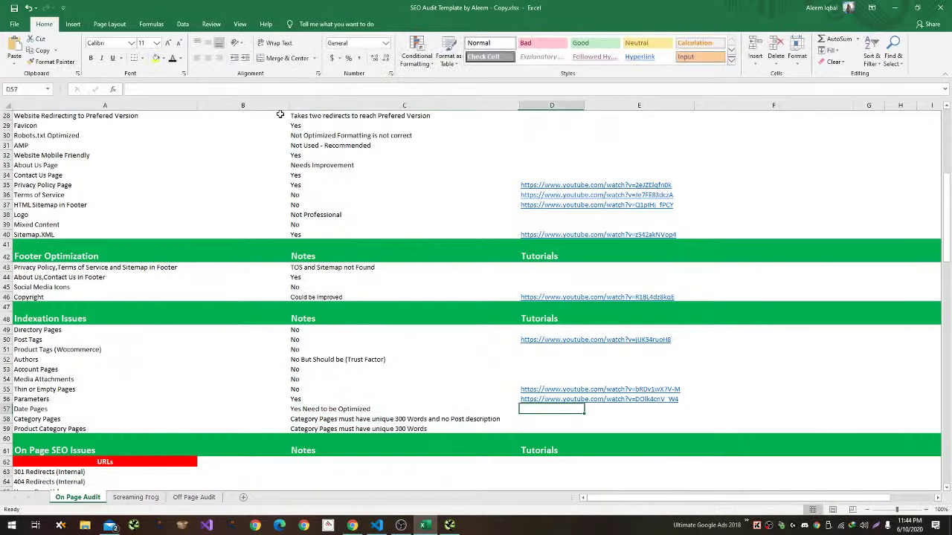
Recheck the Others category page and enter "Remove Category from URL" in cell D57 of the Excel checklist.
key(alt+Tab)
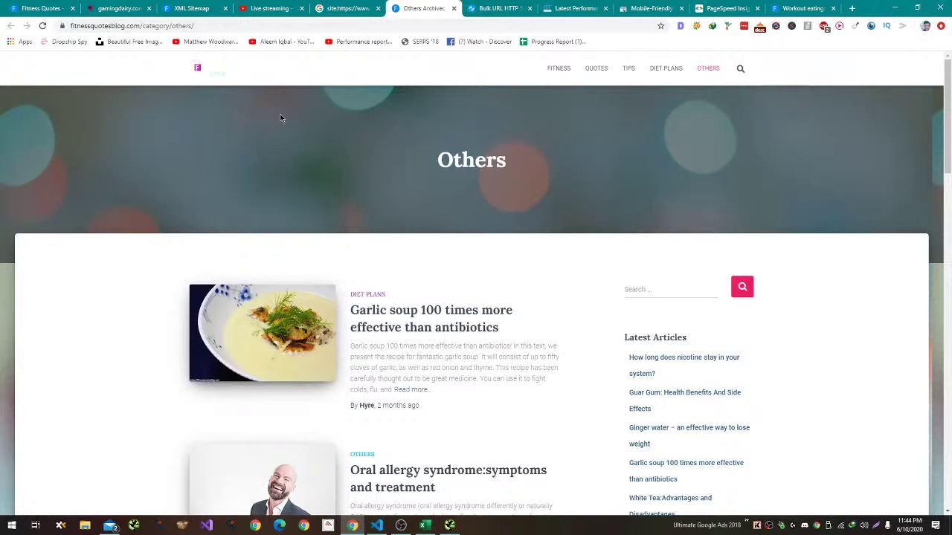
key(alt+Tab)
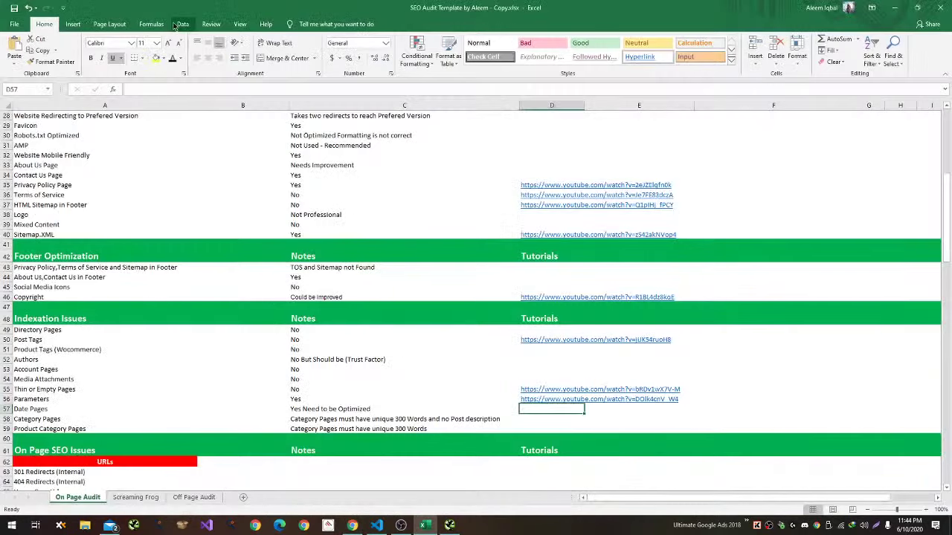
text(mov)
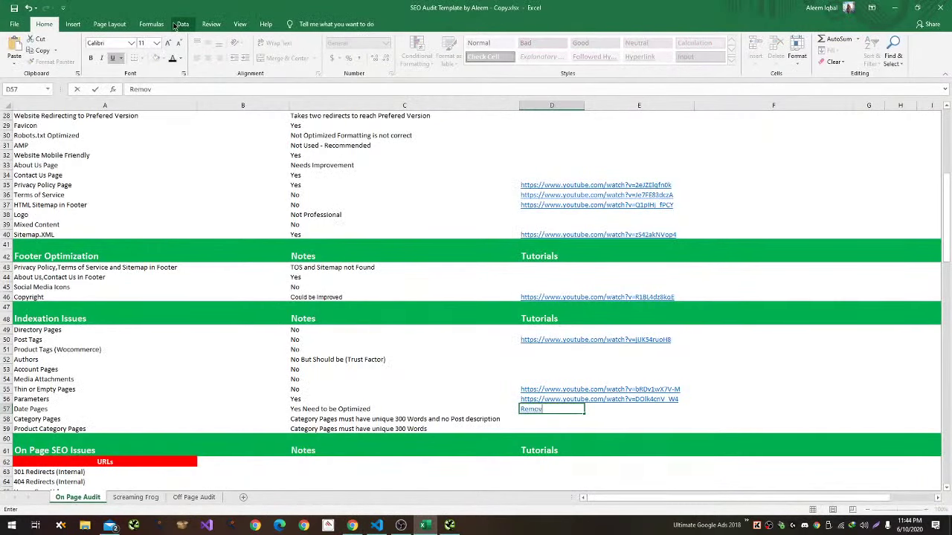
text(e Category from UR)
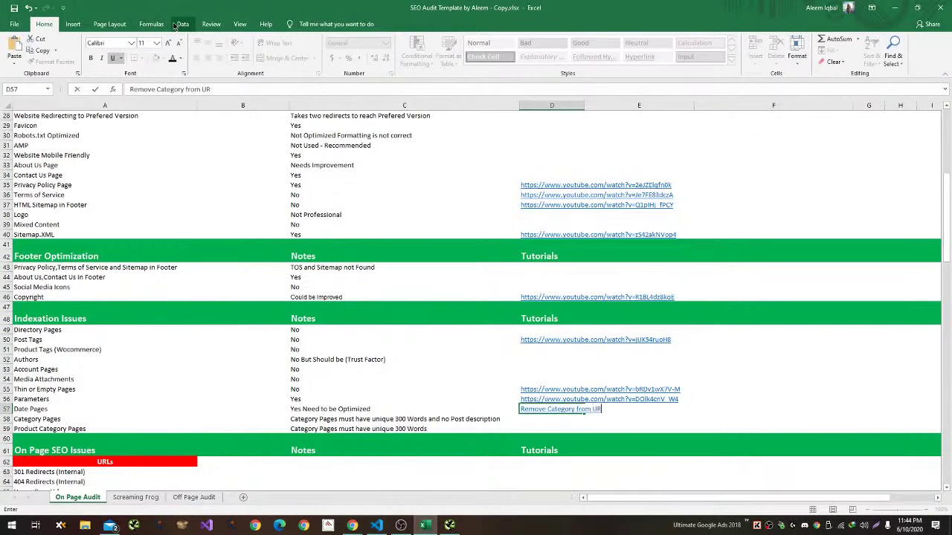
text(L)
key(Return)
Examine the post excerpt on the Others category page and enter "Remove Posts Description" in cell E57 of the Excel checklist.
key(alt+Tab)
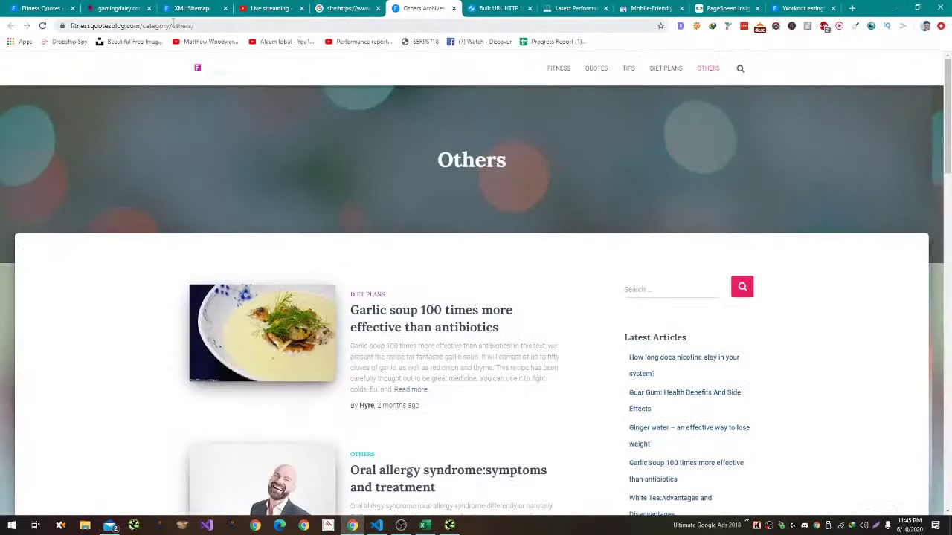
drag(350, 347, 451, 392)
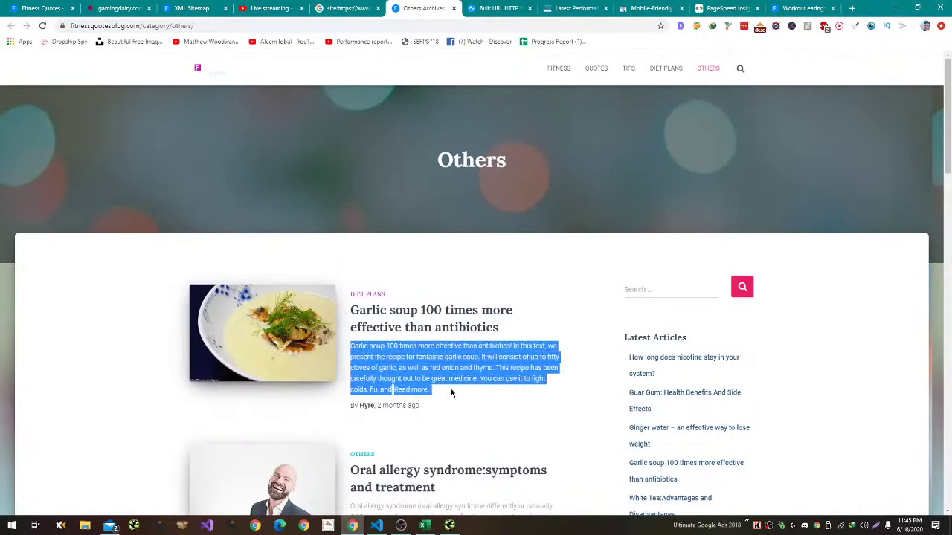
key(alt+Tab)
text(Remov)
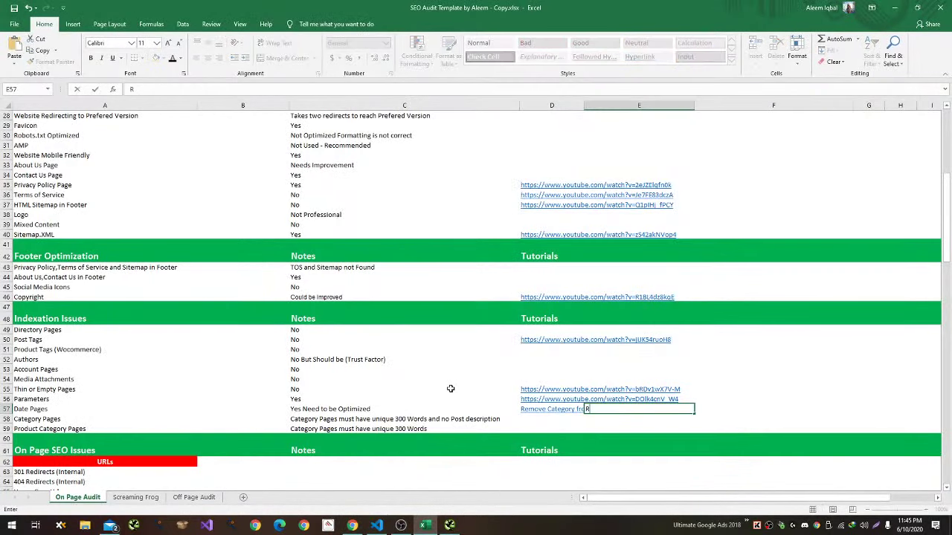
text(e Desc)
key(BackSpace)
key(BackSpace)
key(BackSpace)
key(BackSpace)
text(Posts Description)
key(Return)
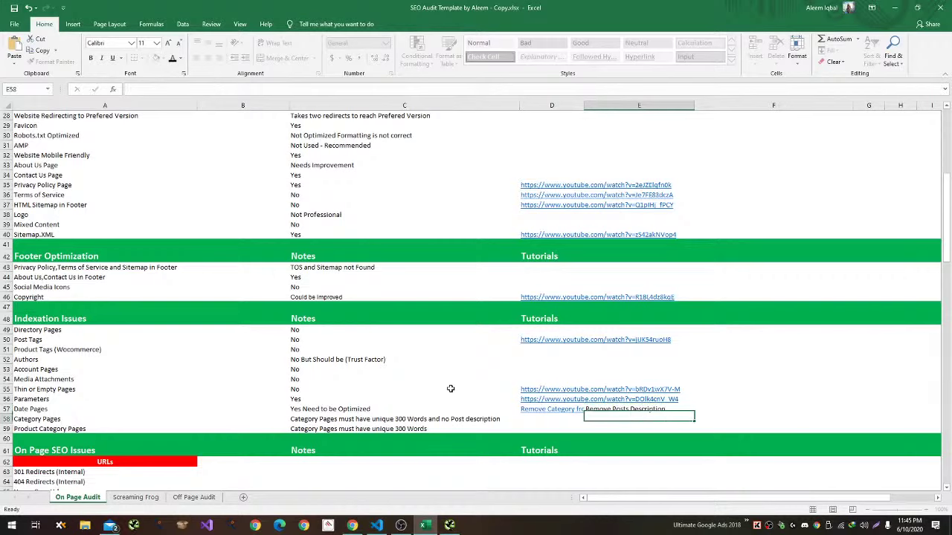
key(Up)
key(Down)
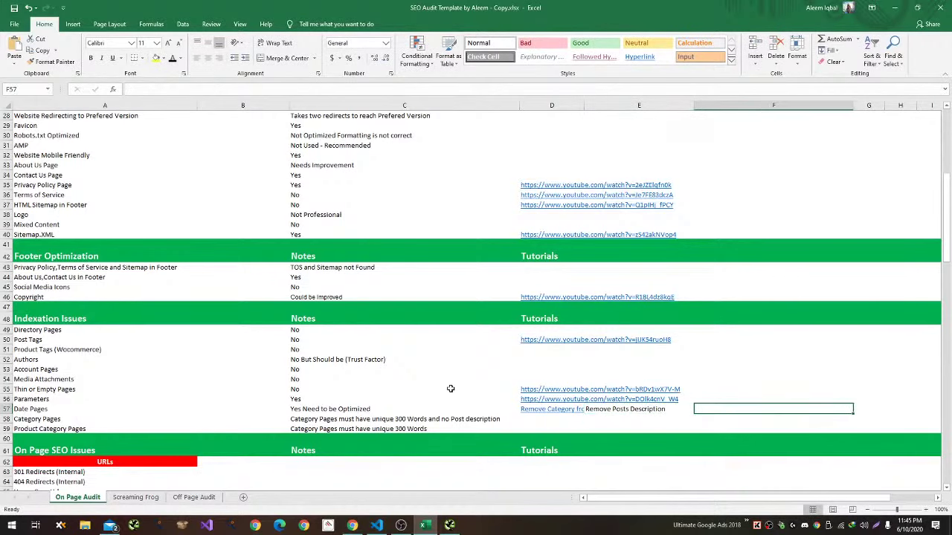
Enter "Add atleast 200 unique words" in cell F57 and check the stream status in OBS.
key(alt+Tab)
key(alt+Tab)
text(Ad)
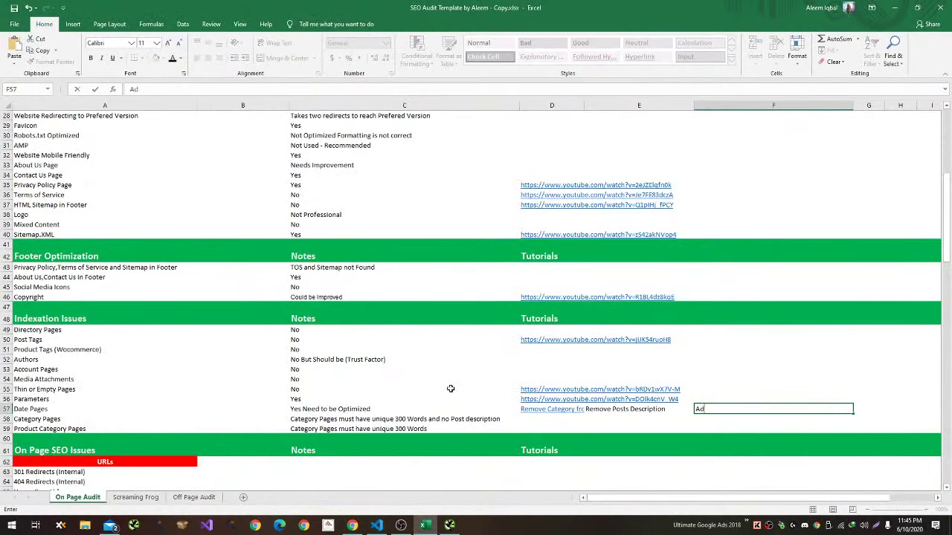
text(d atleast 200 unique woi)
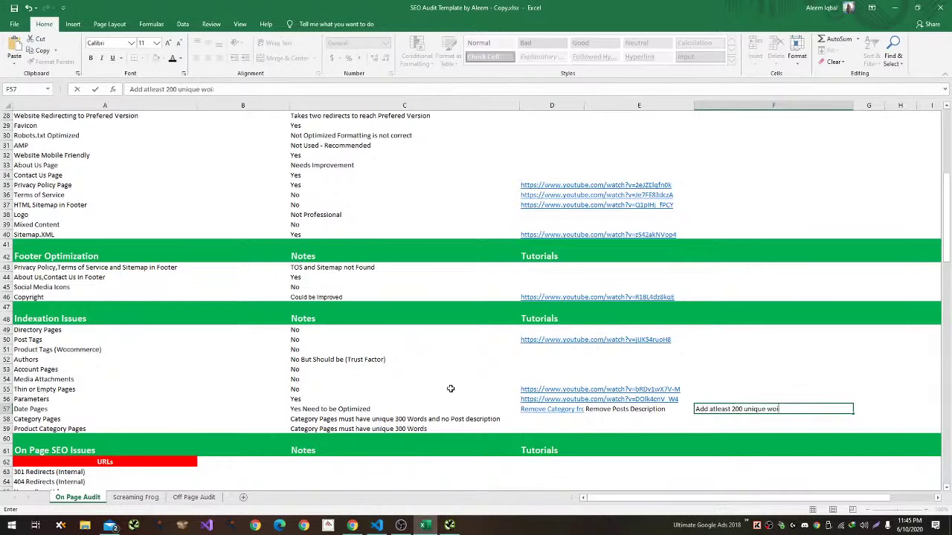
text(ds)
click(403, 526)
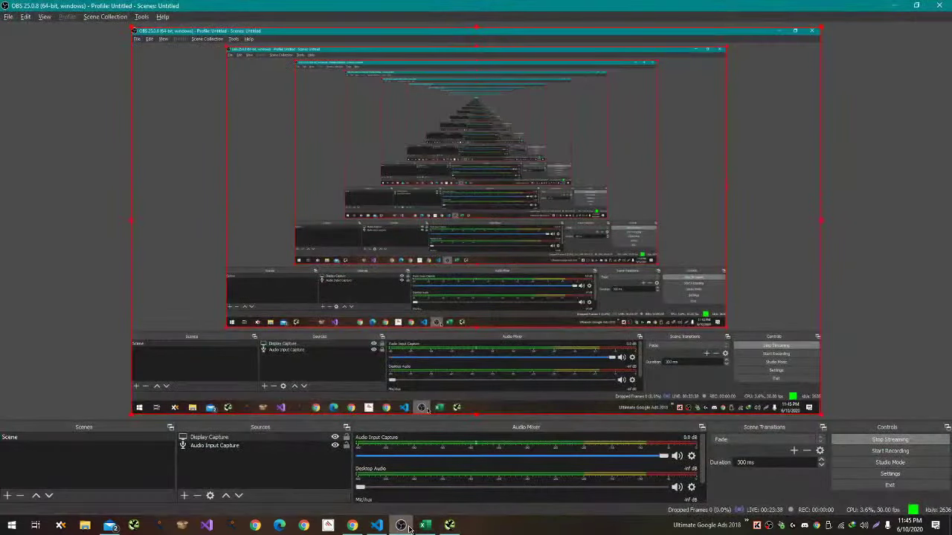
click(403, 527)
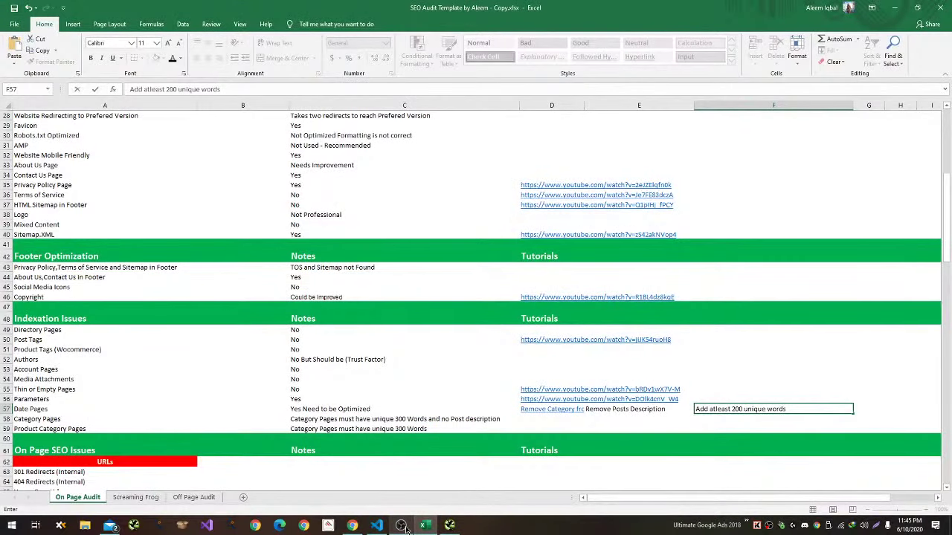
click(462, 421)
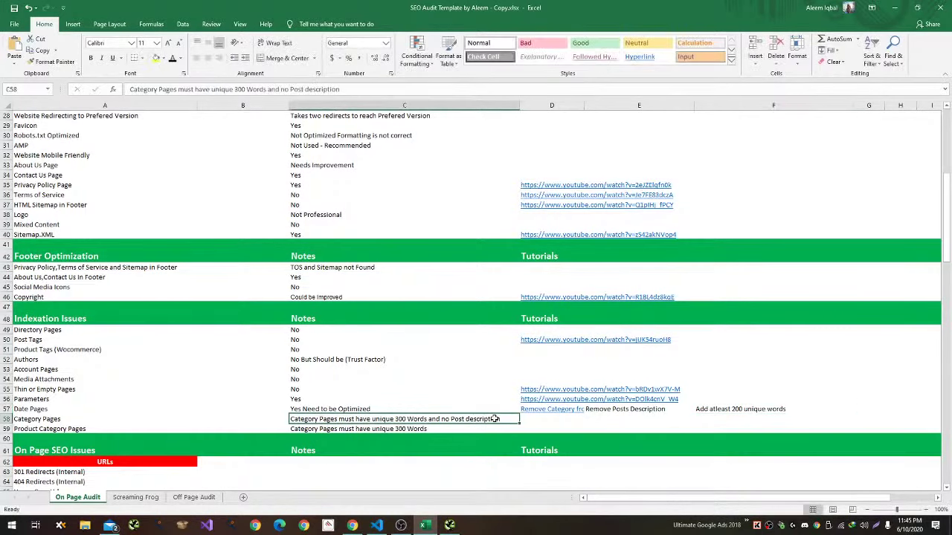
Copy the notes in C57:F57 of the Date Pages row and paste them over the Category Pages row, starting at C58.
click(548, 408)
key(shift+Right)
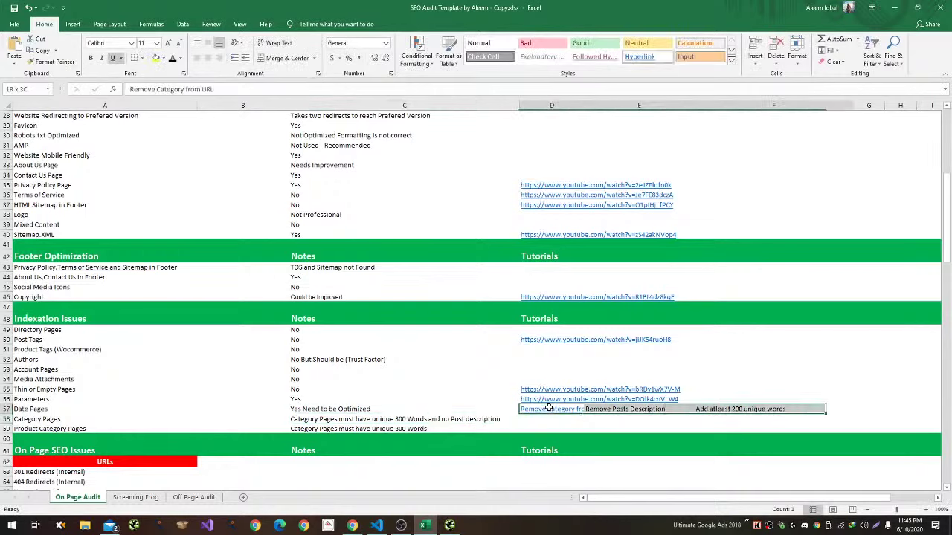
key(shift+Right)
key(Right)
key(Right)
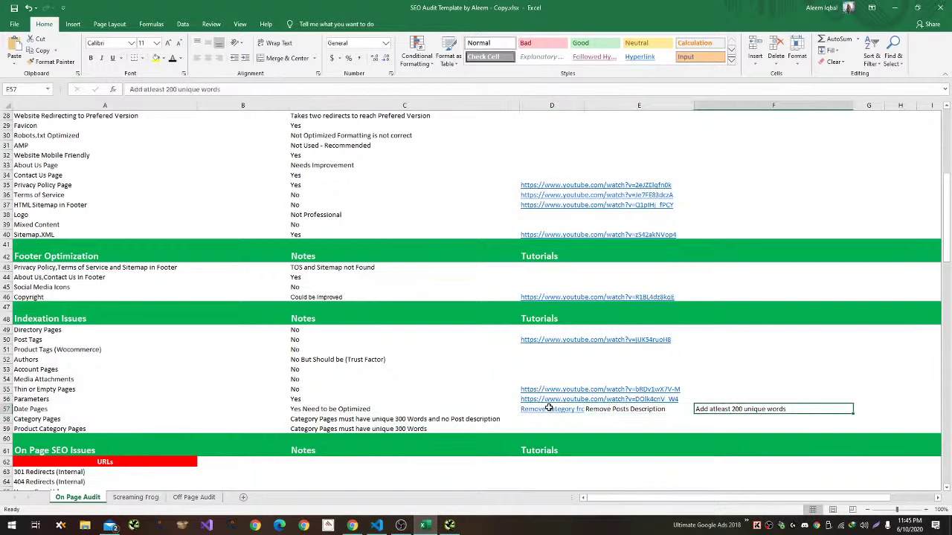
key(shift+Left)
key(shift+Left)
key(shift+Left)
key(shift+Left)
key(shift+Right)
key(ctrl+c)
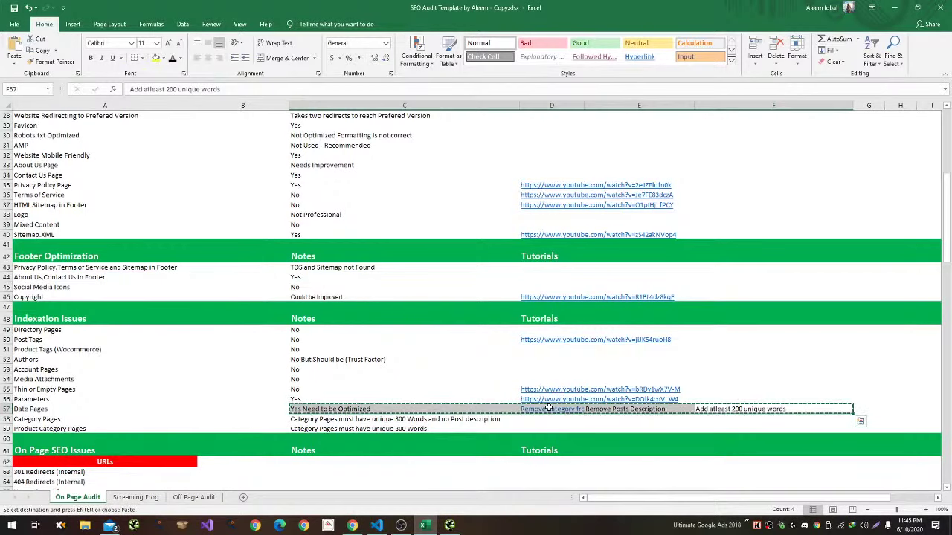
key(Down)
key(Down)
key(Left)
key(Left)
key(Left)
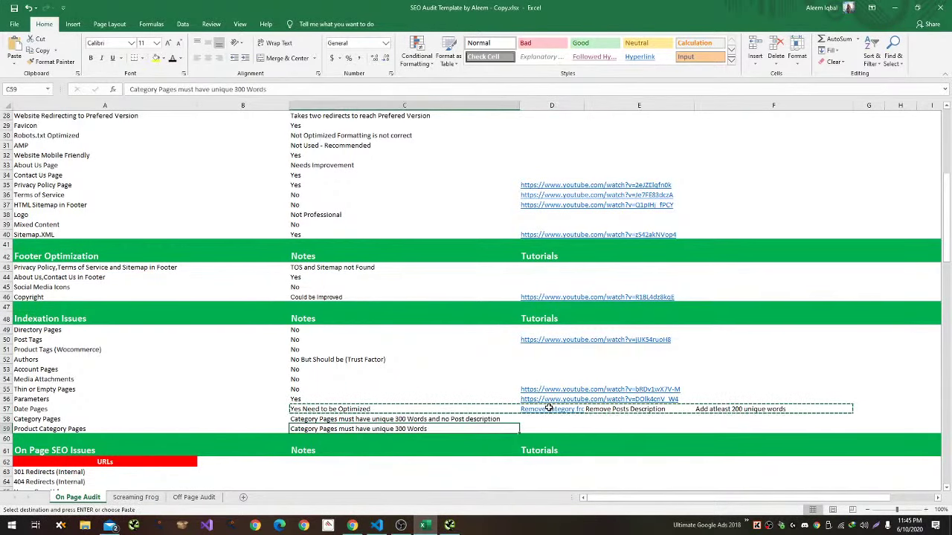
key(Up)
key(Return)
key(Up)
key(alt+Tab)
key(alt+Tab)
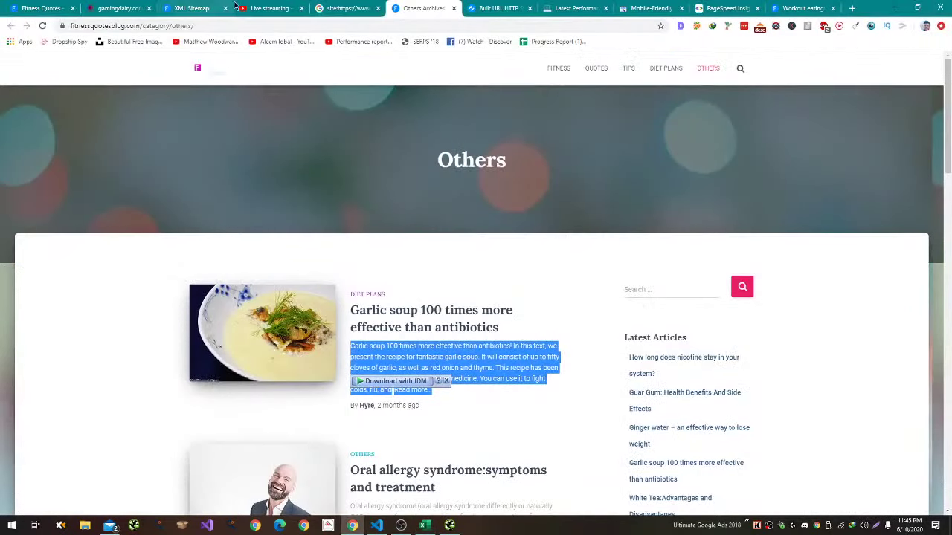
click(365, 6)
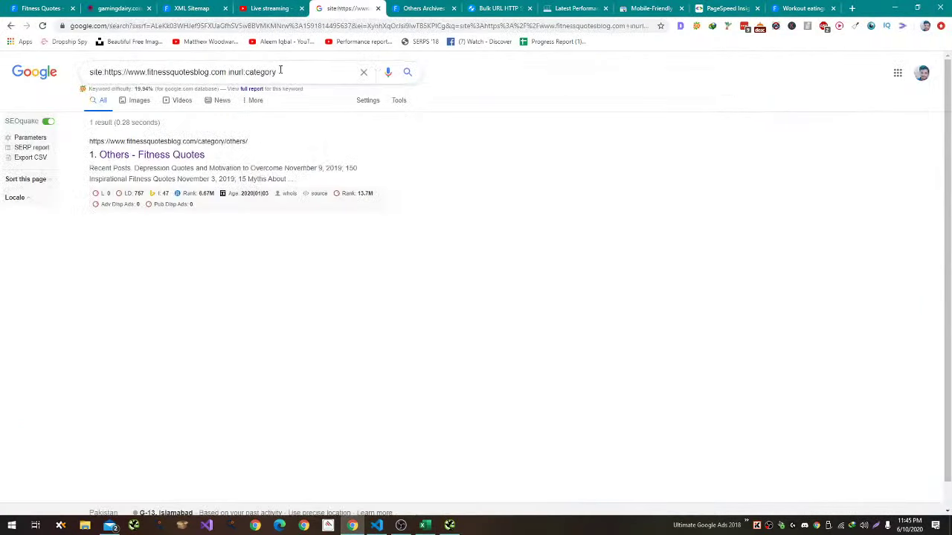
drag(281, 71, 301, 73)
click(249, 74)
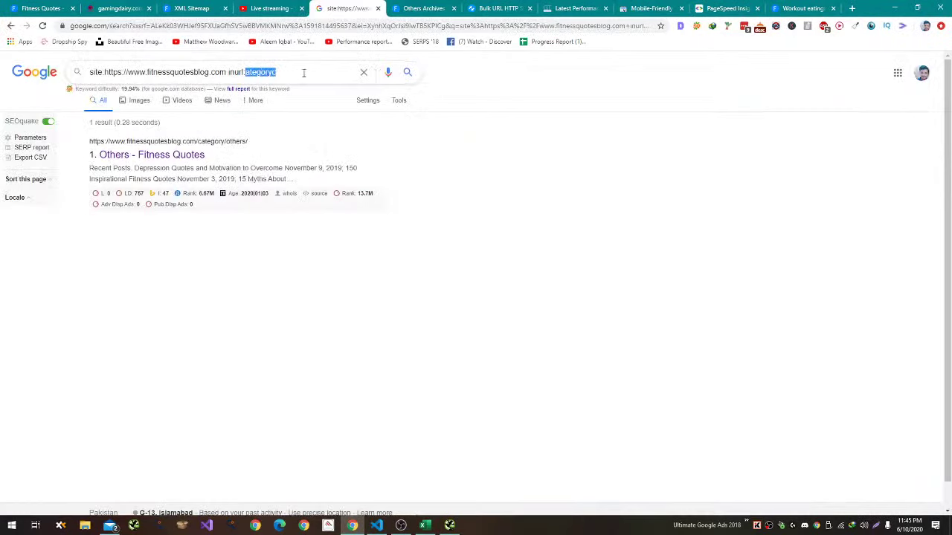
text(2018)
key(Return)
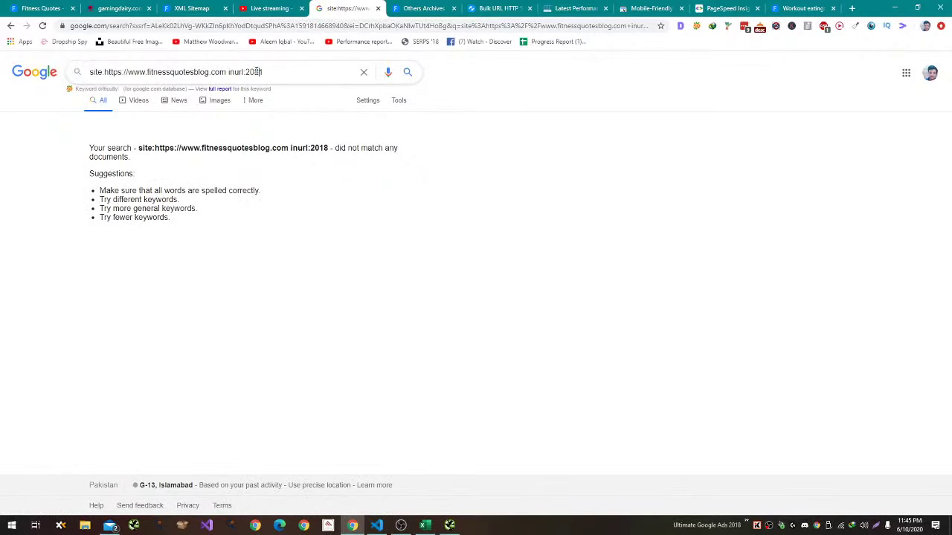
Repeat the Google site search with inurl:2020 and with inurl:2019.
drag(255, 72, 298, 72)
text(20)
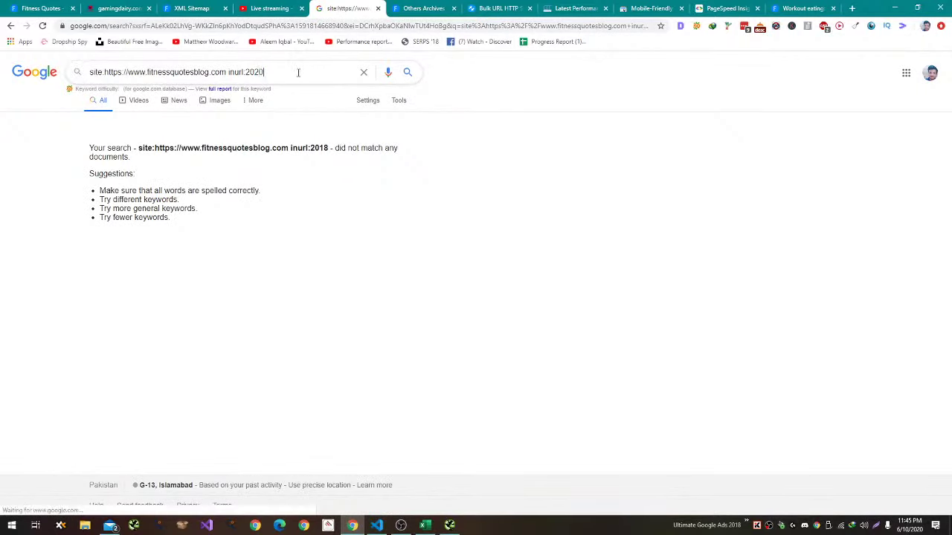
key(Return)
drag(252, 70, 266, 73)
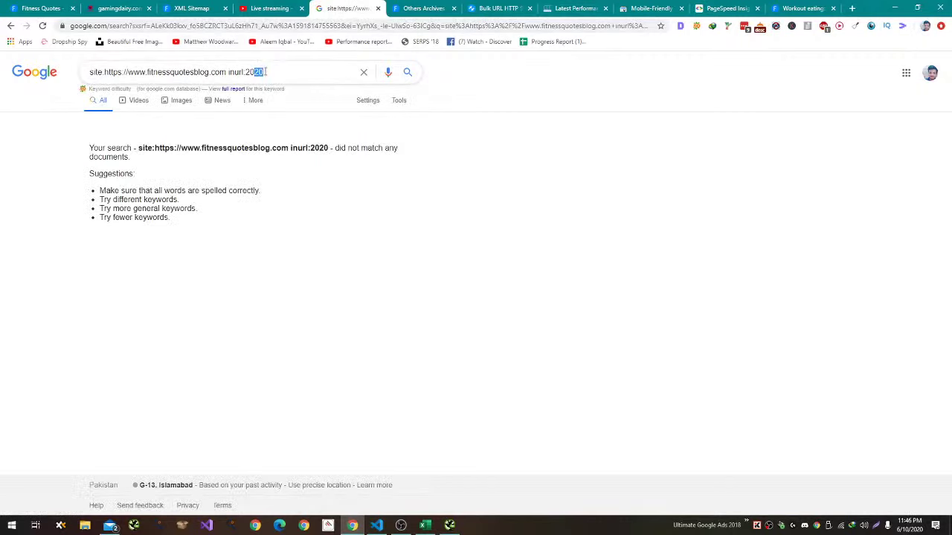
text(19)
key(Return)
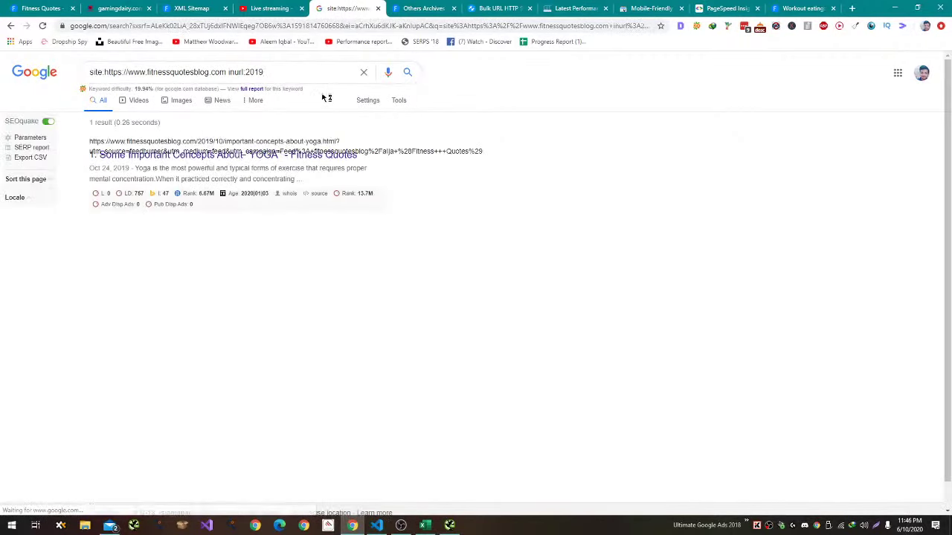
Recheck the URL of the 2019 search result and enter "No" for Date Pages in cell C57 of the Excel checklist.
key(alt+Tab)
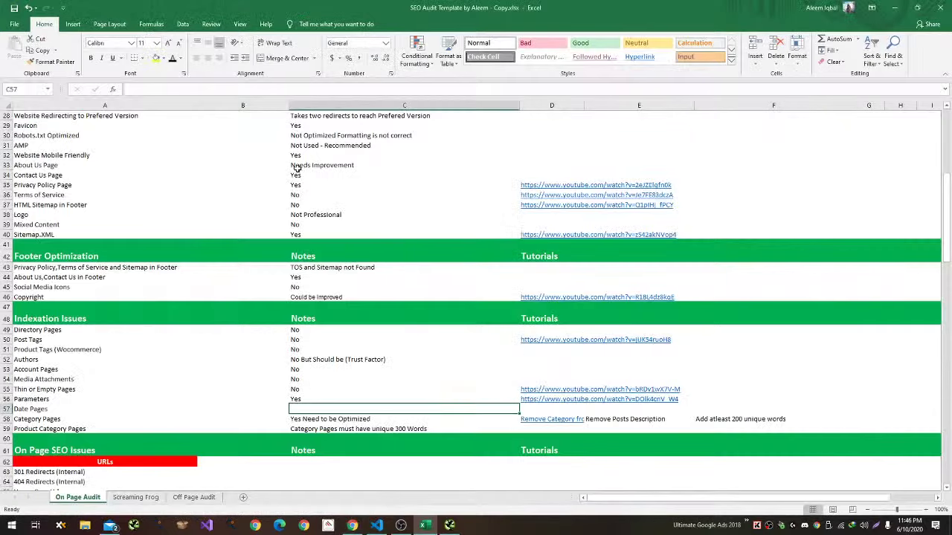
key(alt+Tab)
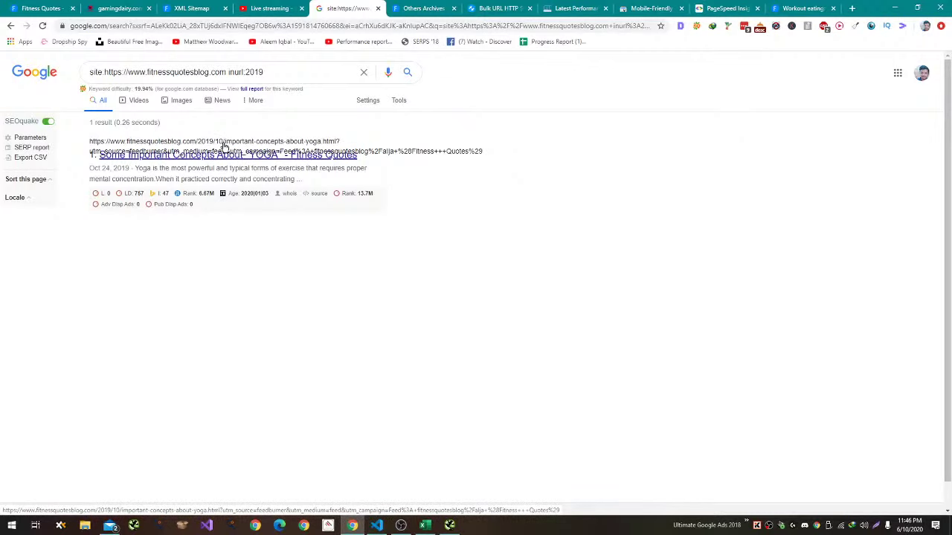
key(alt+Tab)
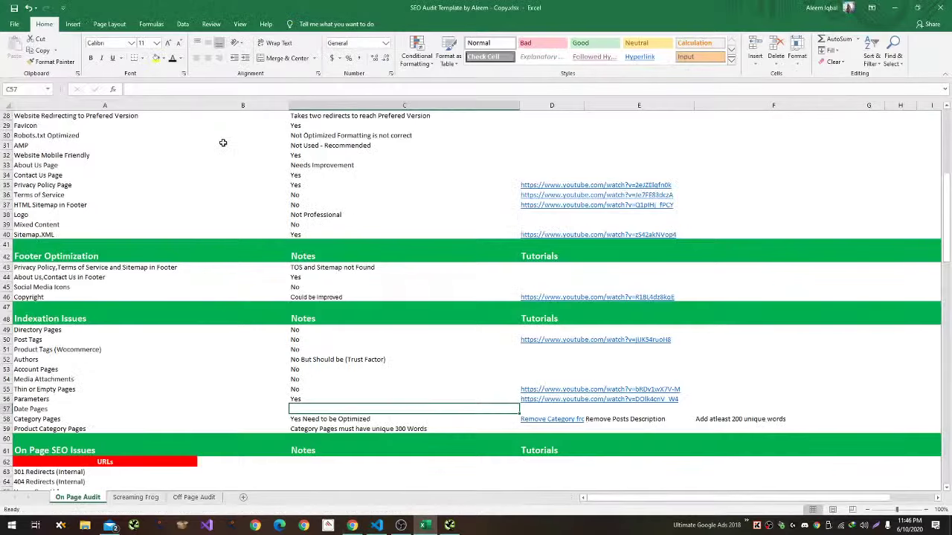
text(No)
key(Return)
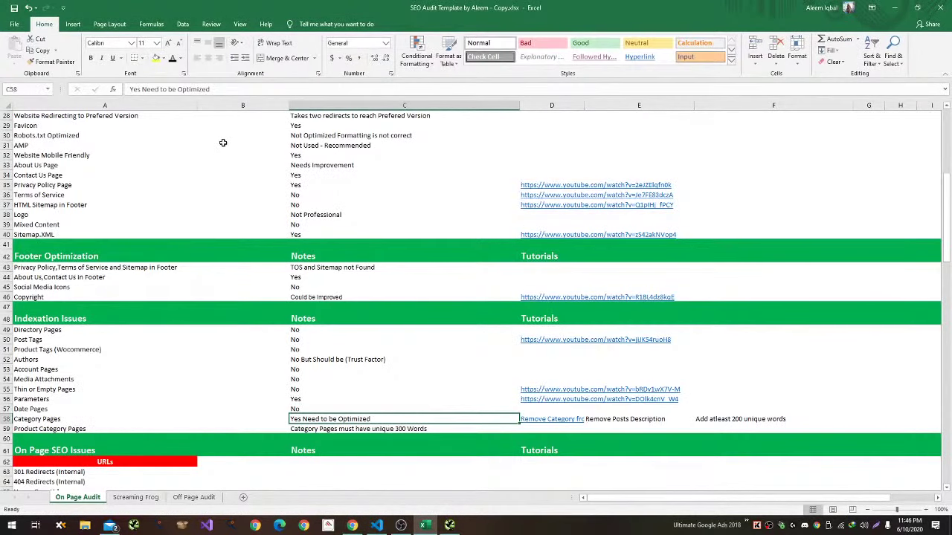
Replace the Product Category Pages note in cell C59 with "Not Wocommerce".
key(Return)
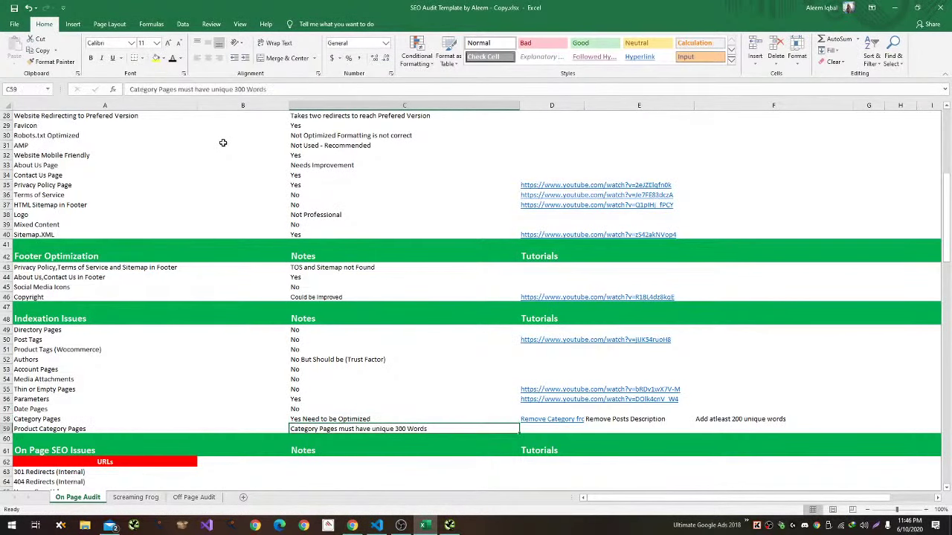
text(Not)
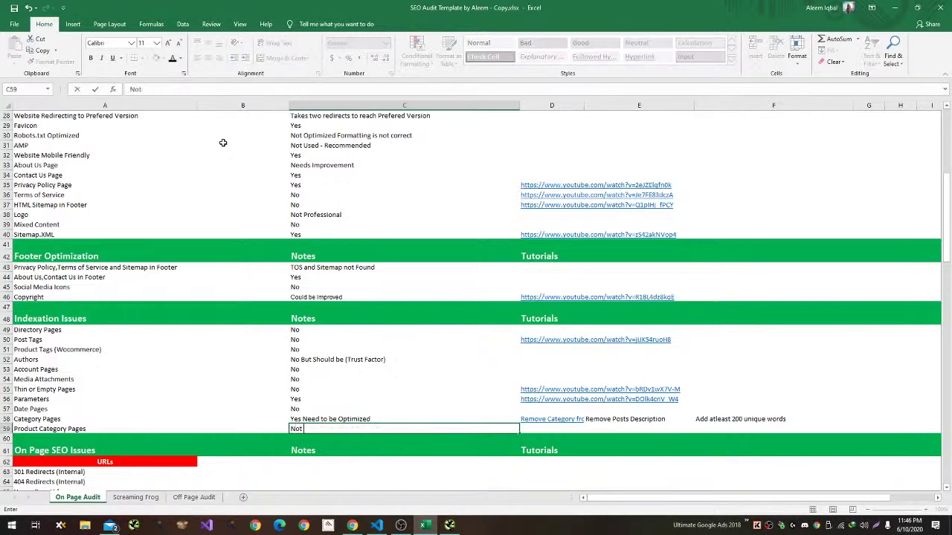
text( Wocommerce)
key(Return)
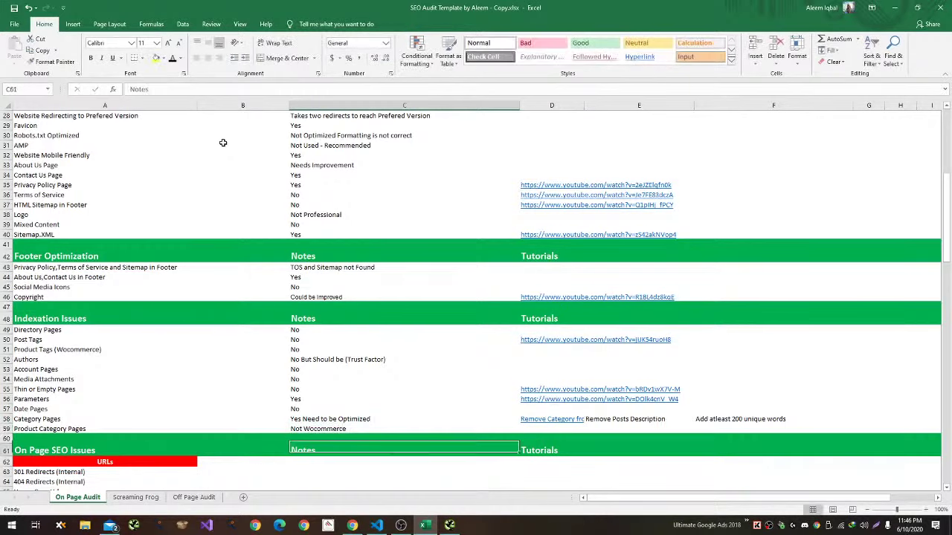
Switch to Screaming Frog, filter the response codes to Redirection (3xx) and examine the redirected URLs.
key(Down)
key(Down)
scroll(188, 168, down, 5)
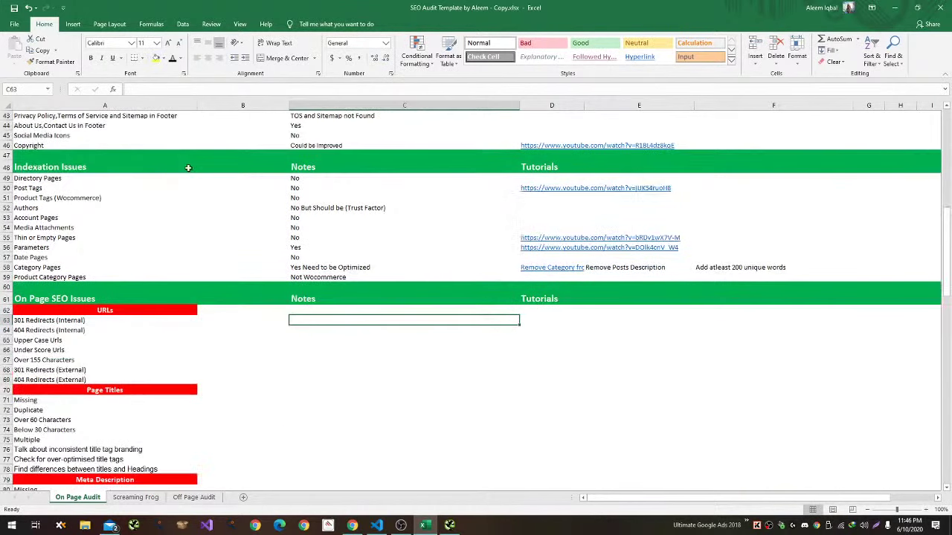
click(449, 526)
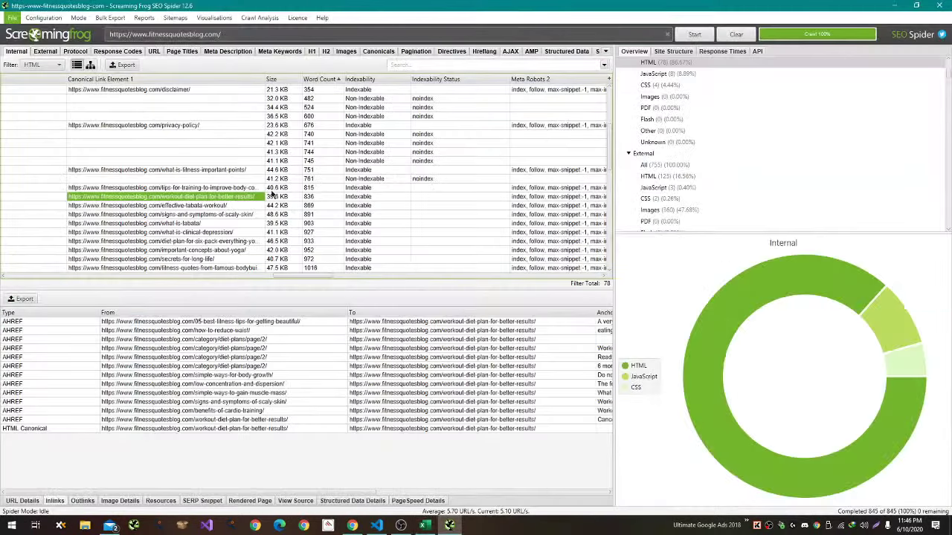
scroll(52, 140, up, 5)
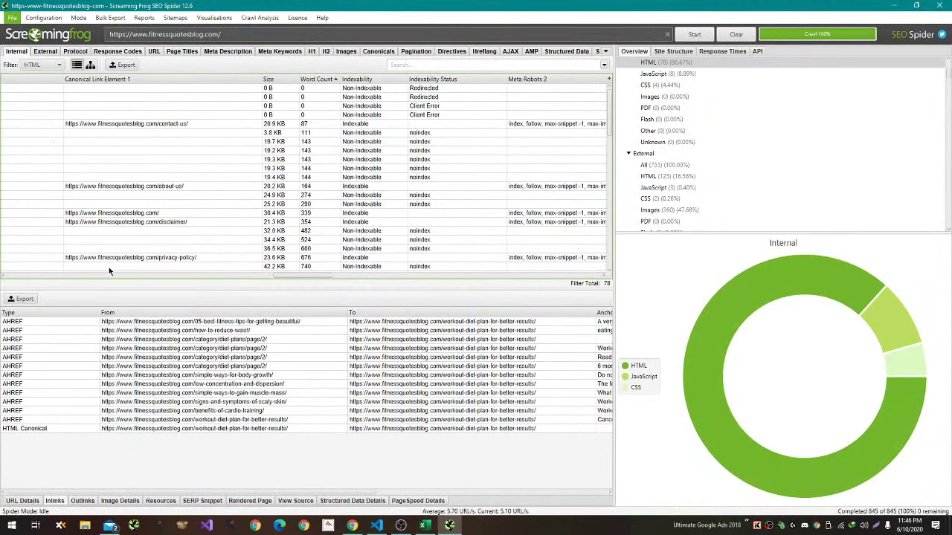
click(102, 52)
click(74, 64)
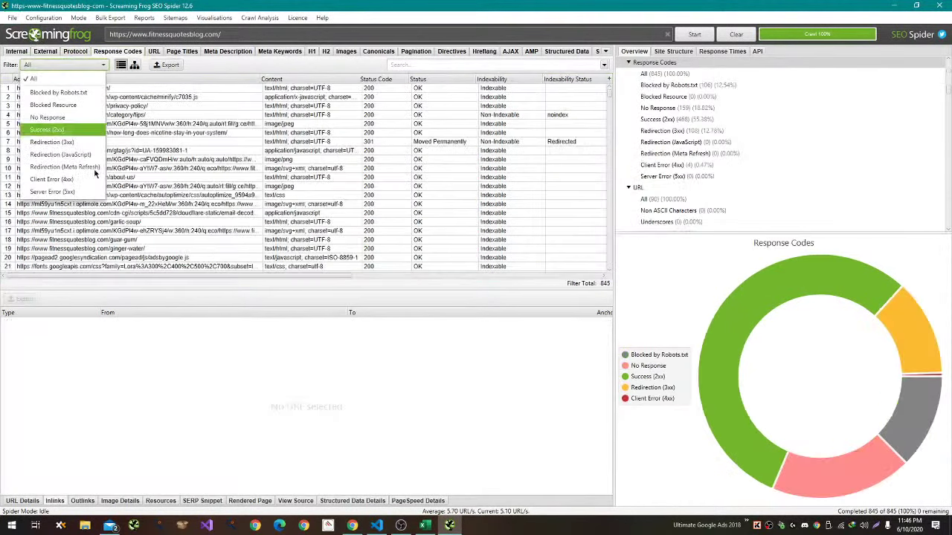
click(87, 145)
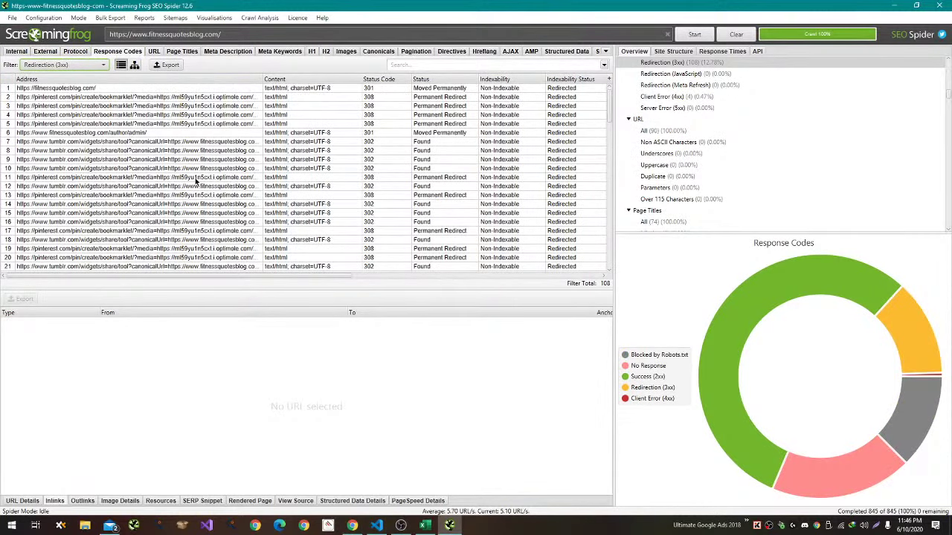
scroll(197, 180, down, 3)
scroll(190, 178, up, 3)
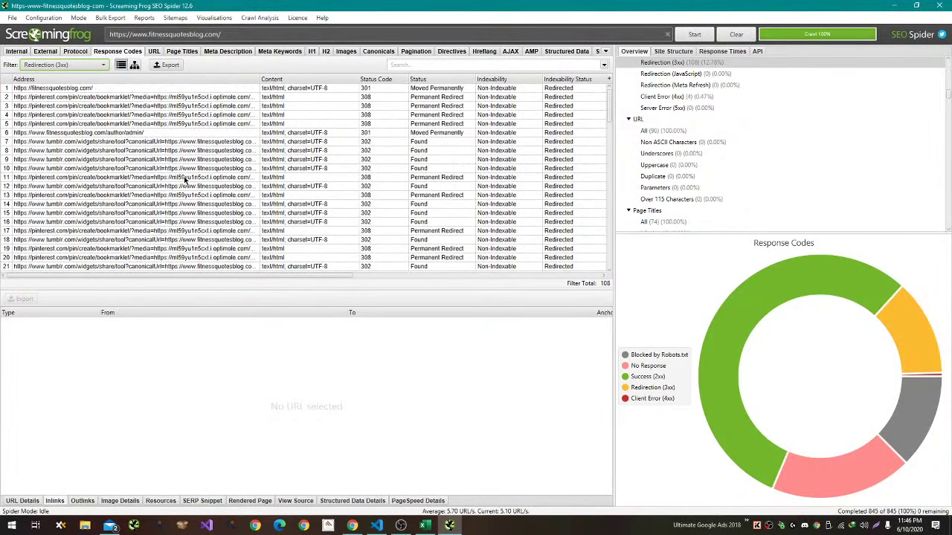
scroll(183, 176, down, 1)
Check the internal HTML URLs with status 301 and enter 2 for 301 Redirects (Internal) in cell C63 of the Excel checklist.
click(17, 51)
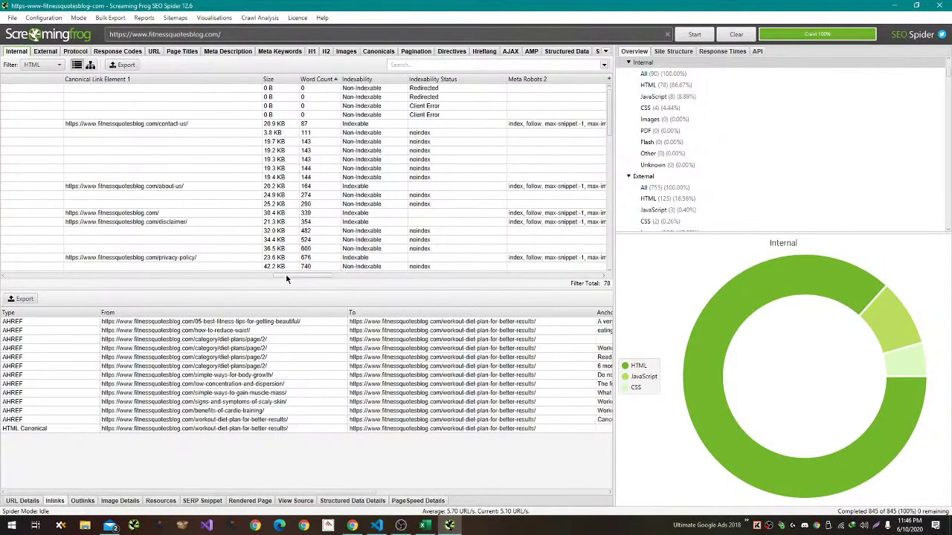
click(251, 277)
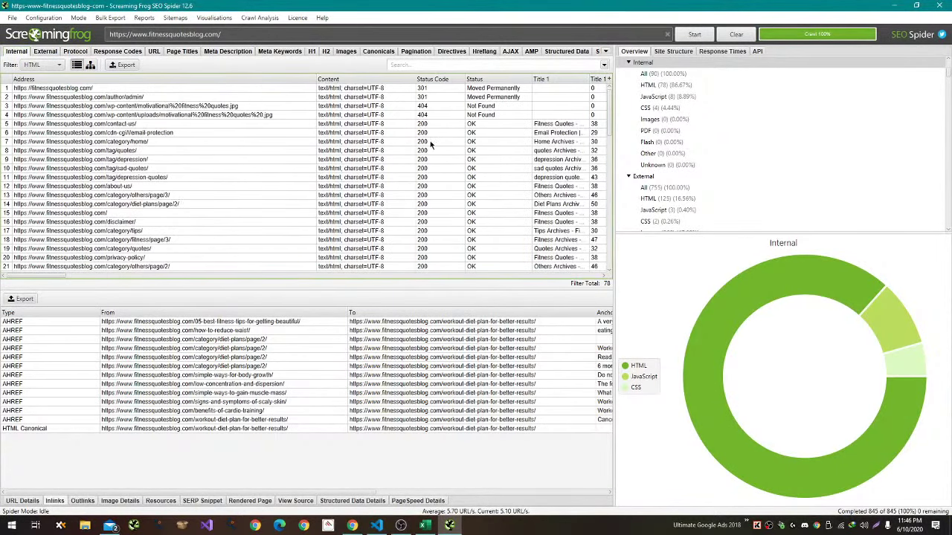
click(28, 88)
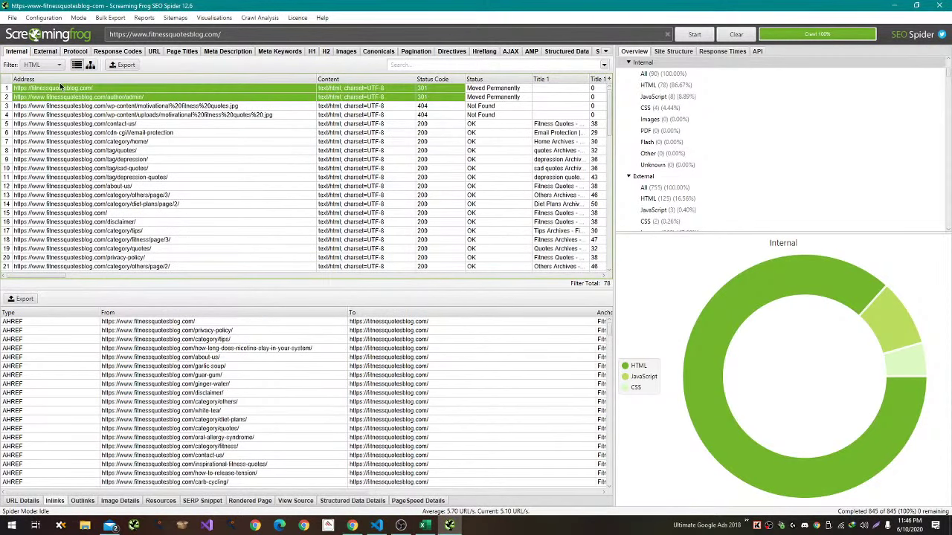
key(alt+Tab)
text(2)
key(Return)
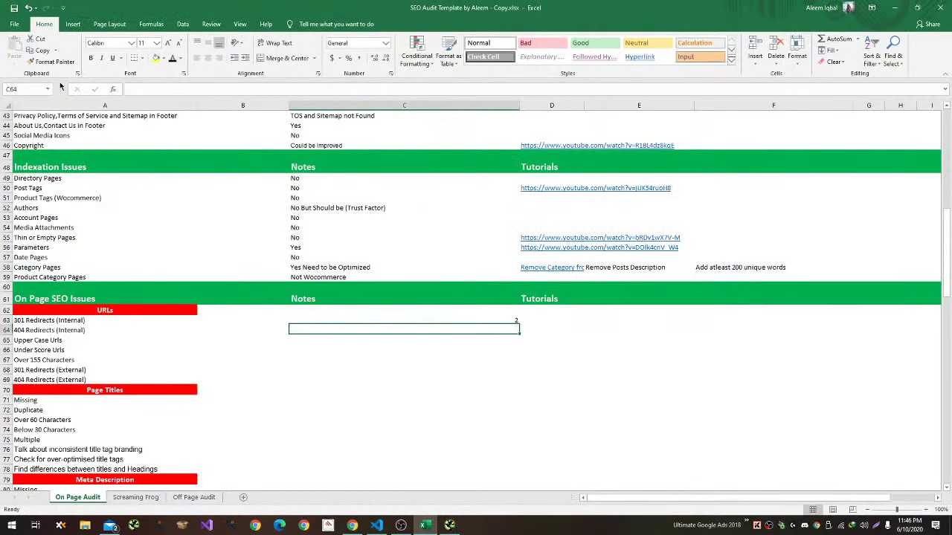
Check the internal 404 URLs in Screaming Frog and enter 2 for 404 Redirects (Internal) in cell C64 of the Excel checklist.
key(alt+Tab)
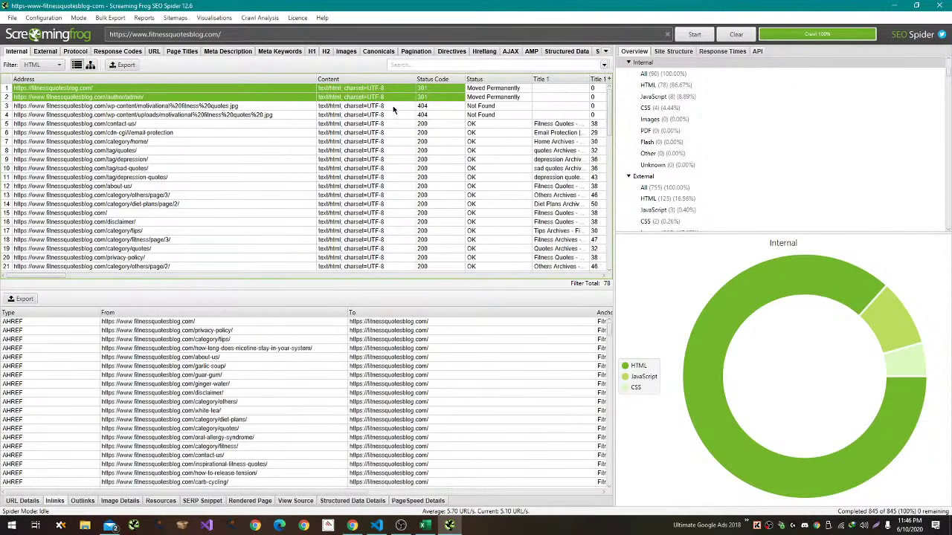
key(alt+Tab)
text(2)
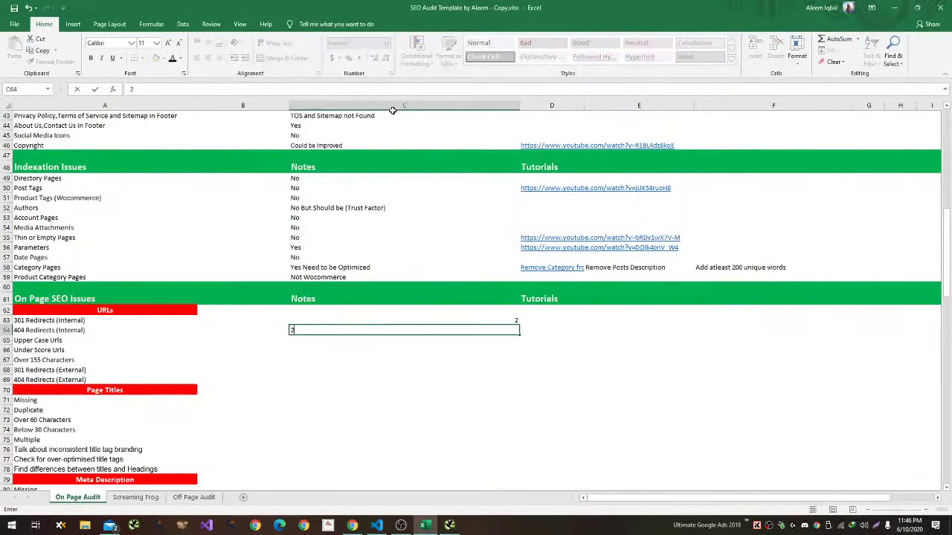
key(Return)
Review the URL issues in Screaming Frog's crawl overview and enter 0 for Upper Case Urls in cell C65 of the Excel checklist.
key(alt+Tab)
scroll(813, 133, down, 5)
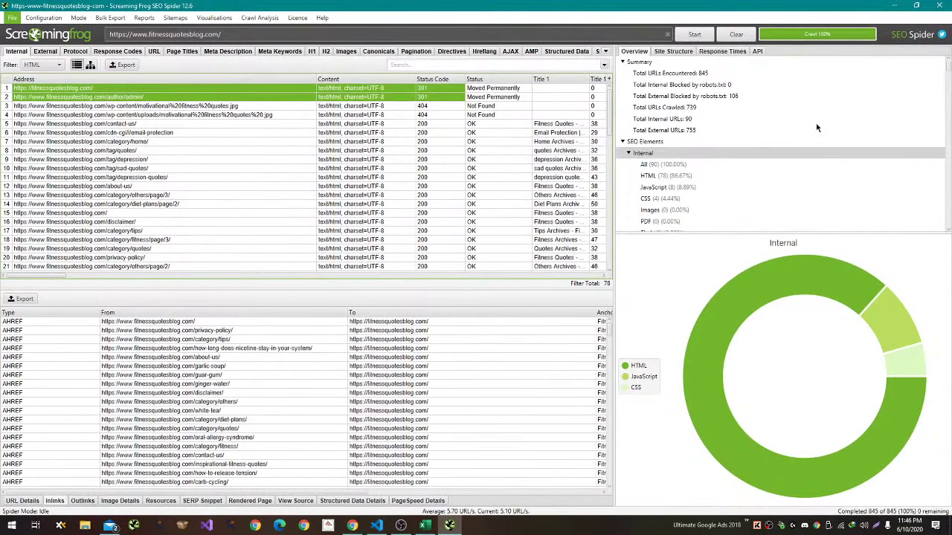
scroll(813, 134, down, 9)
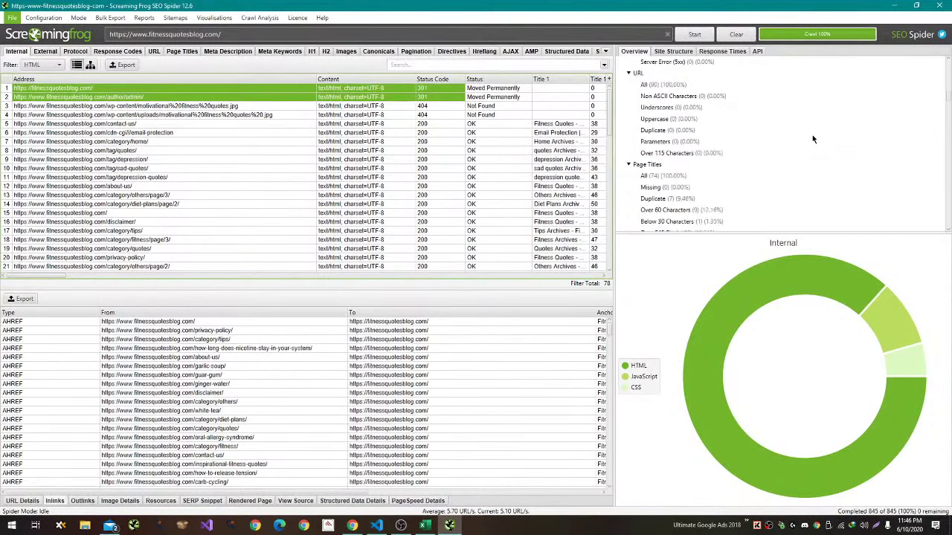
click(716, 107)
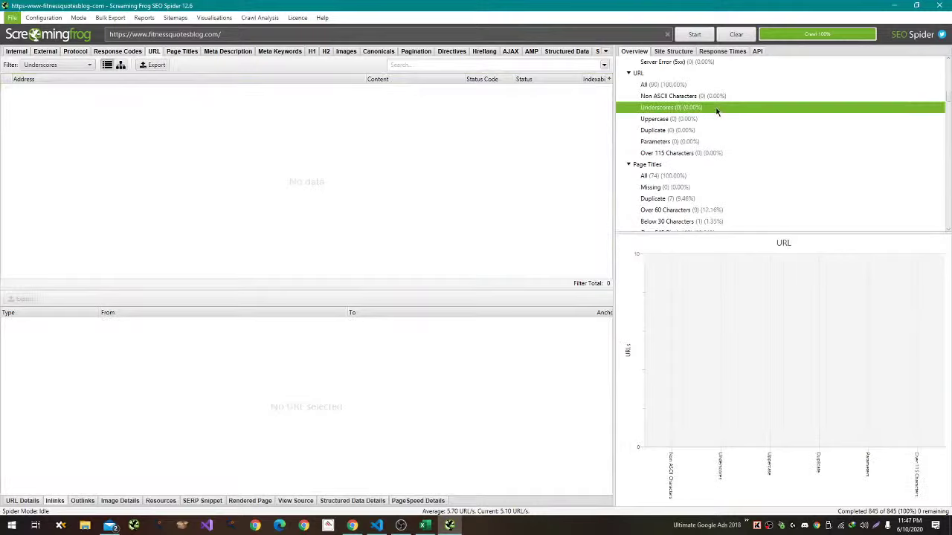
key(alt+Tab)
text(0)
key(Return)
Recheck the URL issues in Screaming Frog and enter 0 for Under Score Urls in C66 and Over 155 Characters in C67 of the Excel checklist.
key(alt+Tab)
key(alt+Tab)
text(0)
key(Return)
key(alt+Tab)
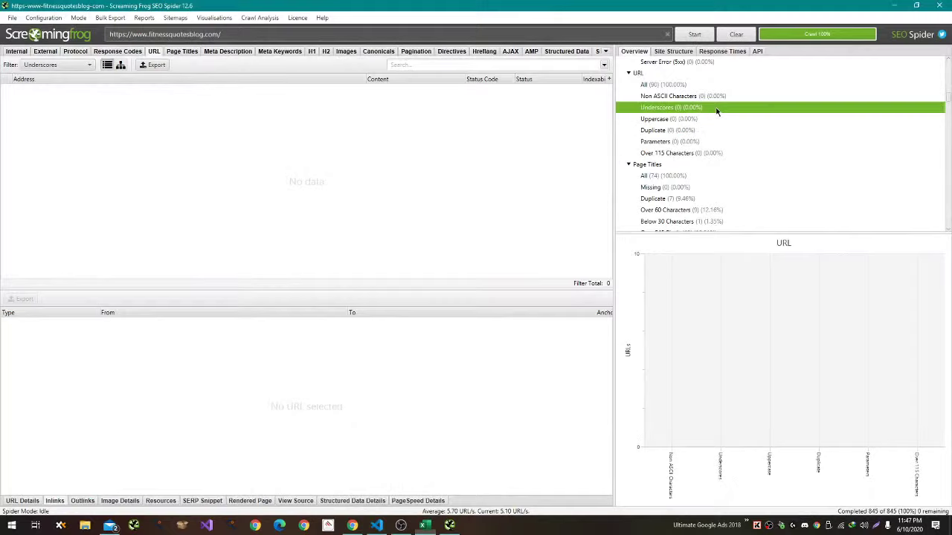
key(alt+Tab)
text(0)
key(Return)
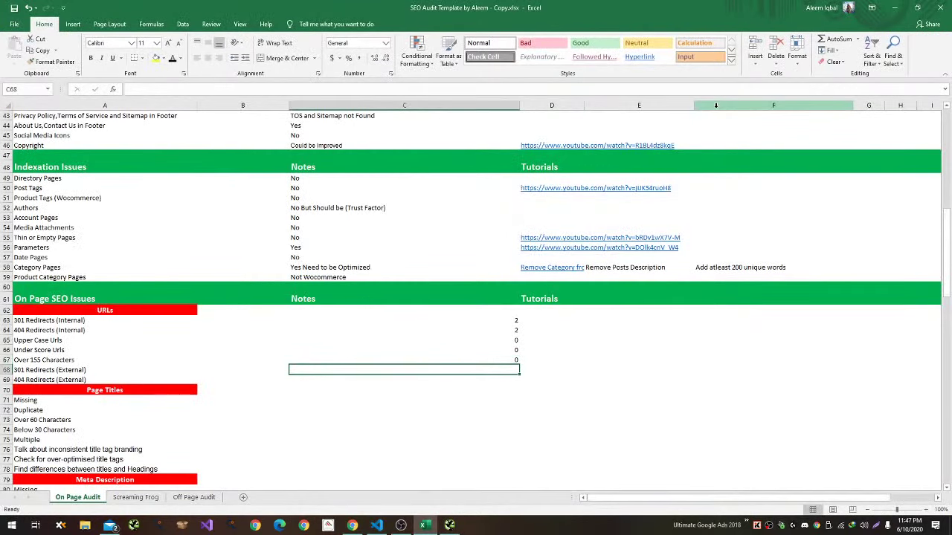
Examine the status codes of the external URLs in Screaming Frog for 301 redirects and 404 errors.
key(alt+Tab)
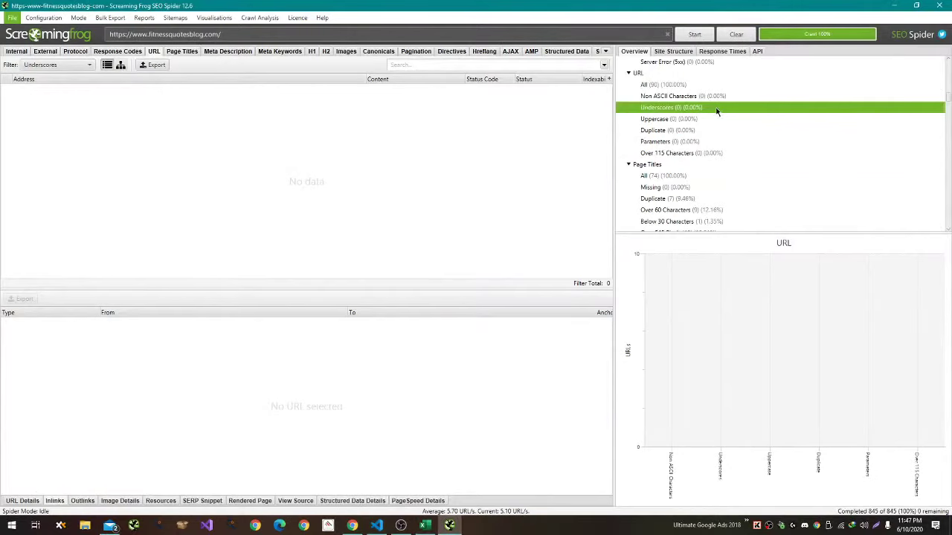
click(55, 55)
scroll(108, 146, up, 18)
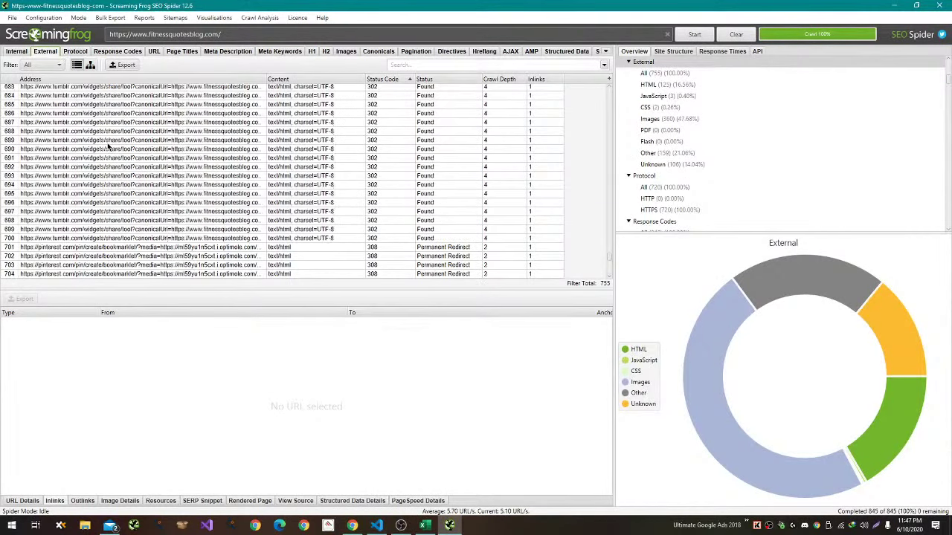
scroll(108, 147, up, 6)
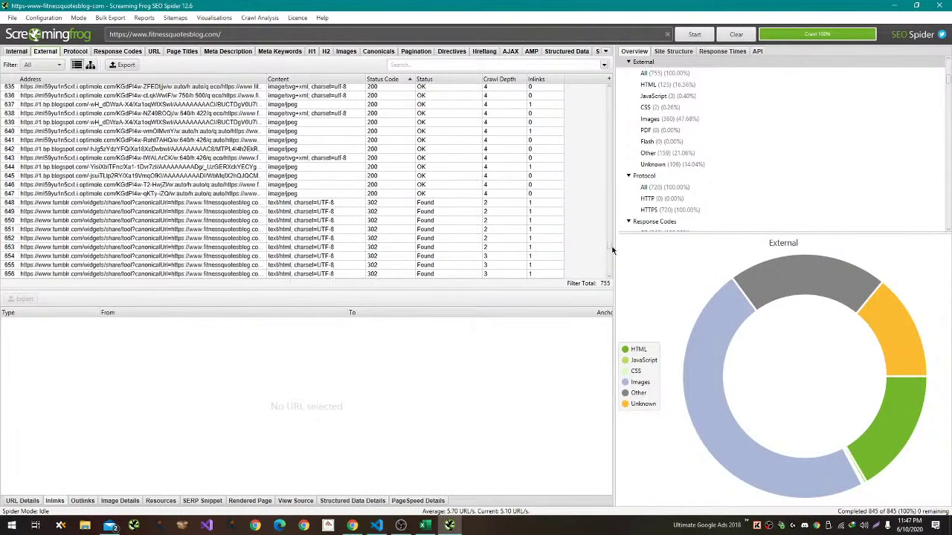
drag(609, 249, 606, 292)
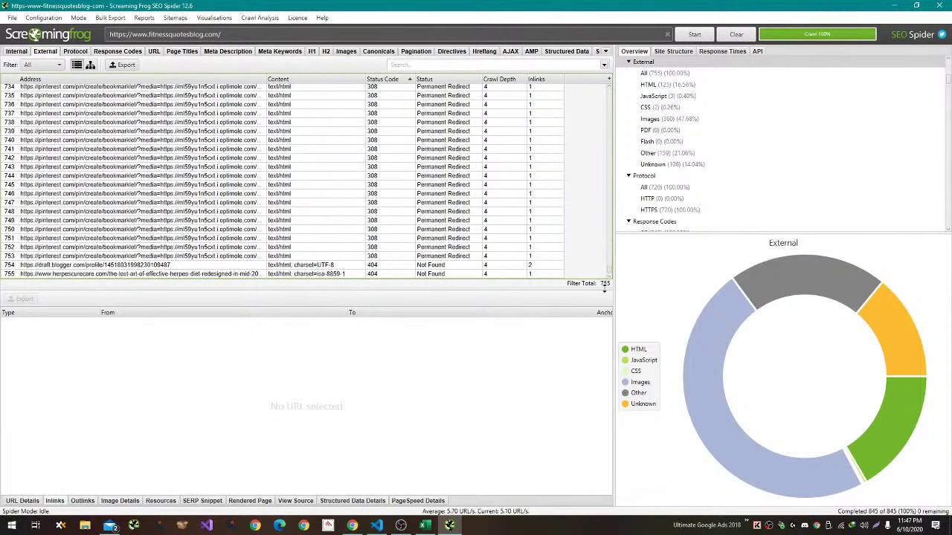
key(alt+Tab)
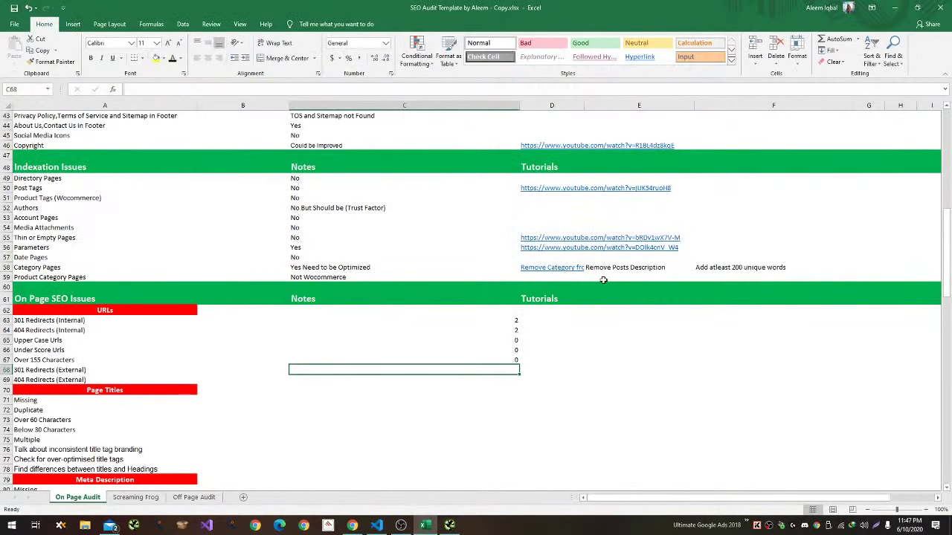
key(alt+Tab)
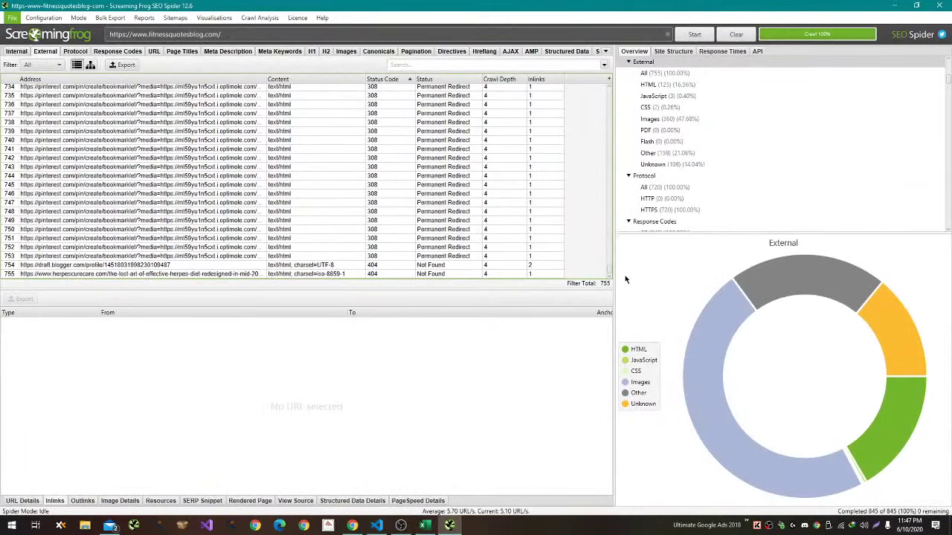
scroll(461, 137, up, 20)
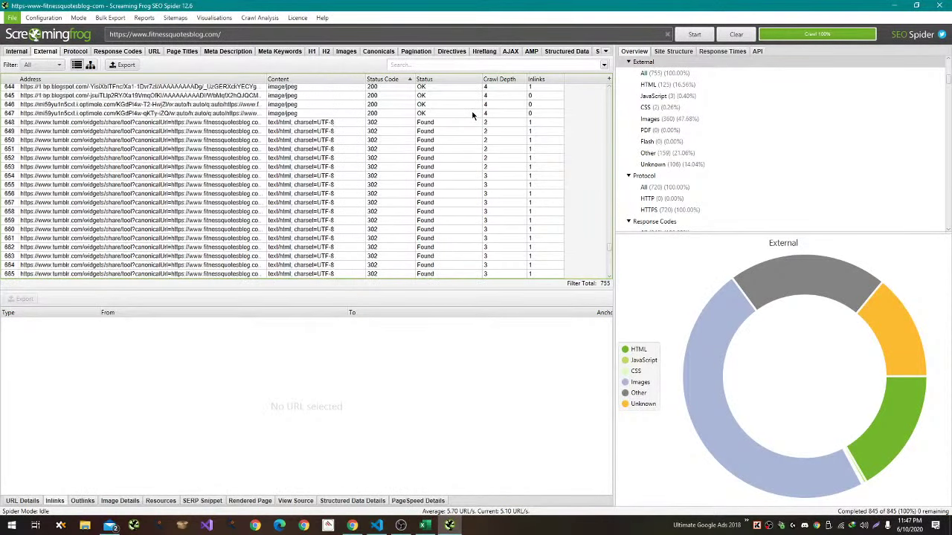
scroll(471, 115, up, 15)
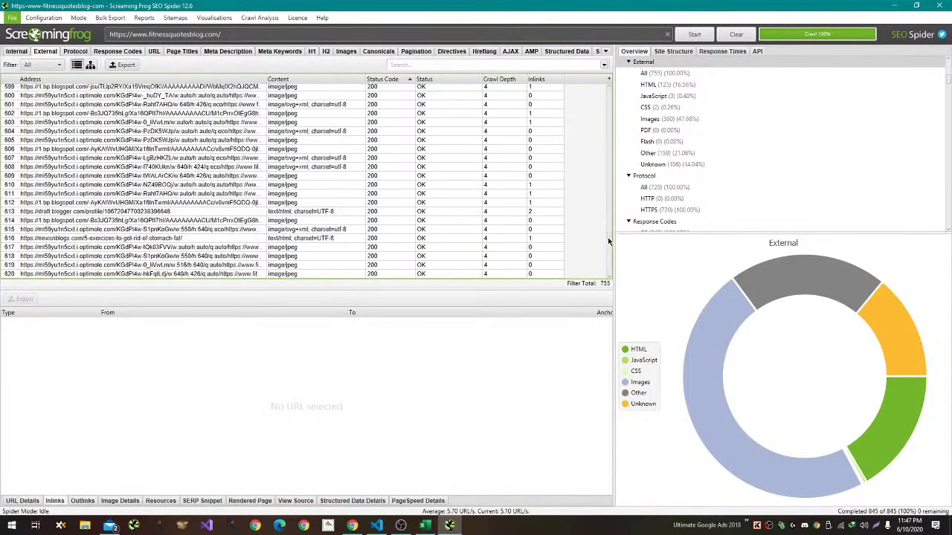
drag(608, 238, 608, 154)
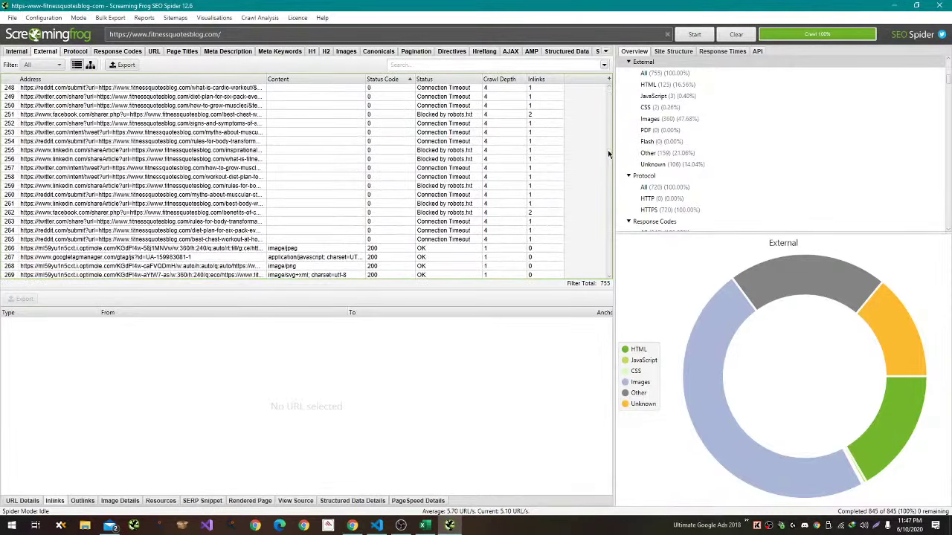
In the Excel checklist, enter 2 for 404 Redirects (External) in C69 and 0 for 301 Redirects (External) in C68.
key(alt+Tab)
text(2)
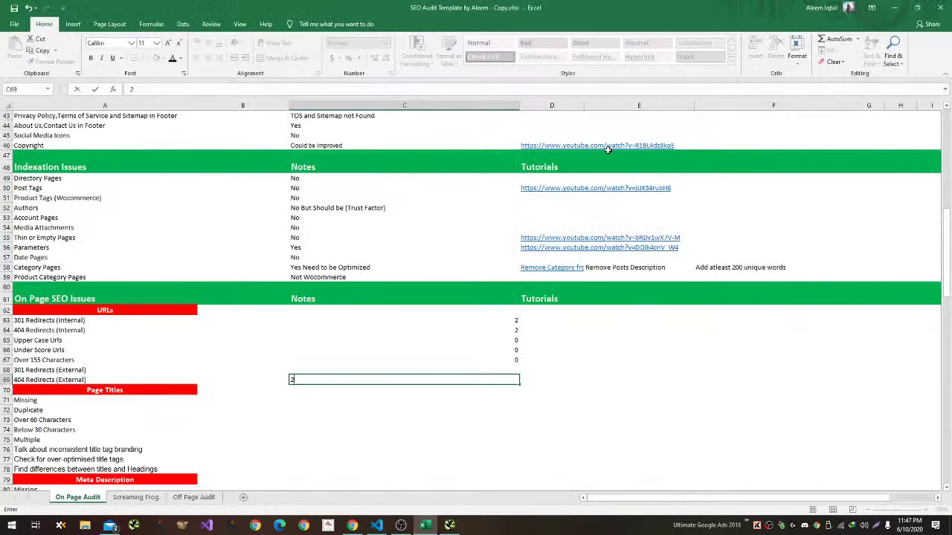
key(Return)
key(Up)
key(Up)
text(0)
key(Return)
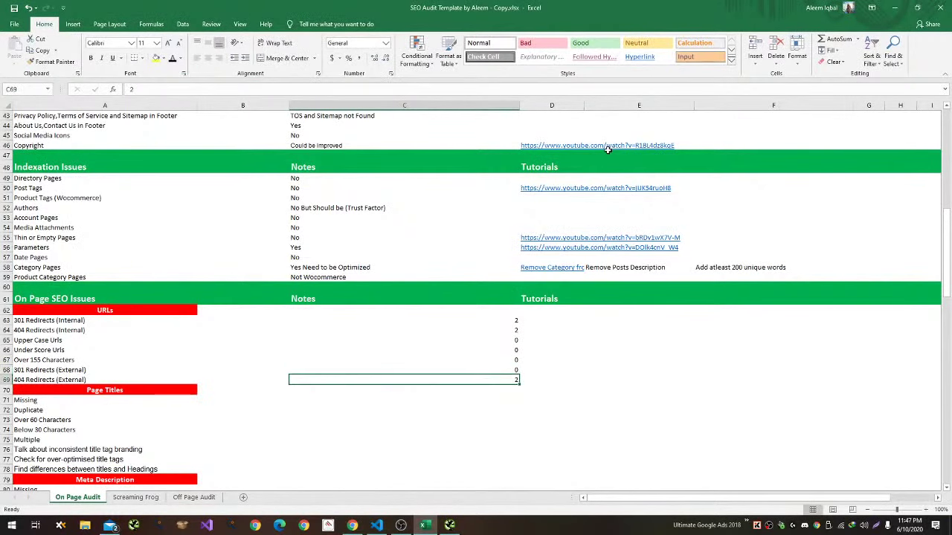
Check the missing page titles in Screaming Frog and enter 0 for Missing in cell C71 of the Excel checklist.
key(Down)
key(Down)
key(alt+Tab)
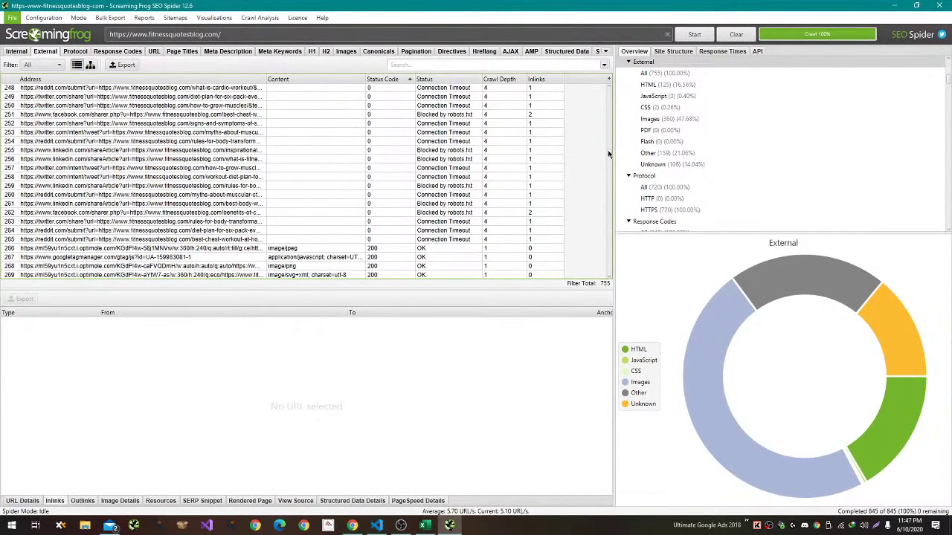
scroll(826, 168, down, 15)
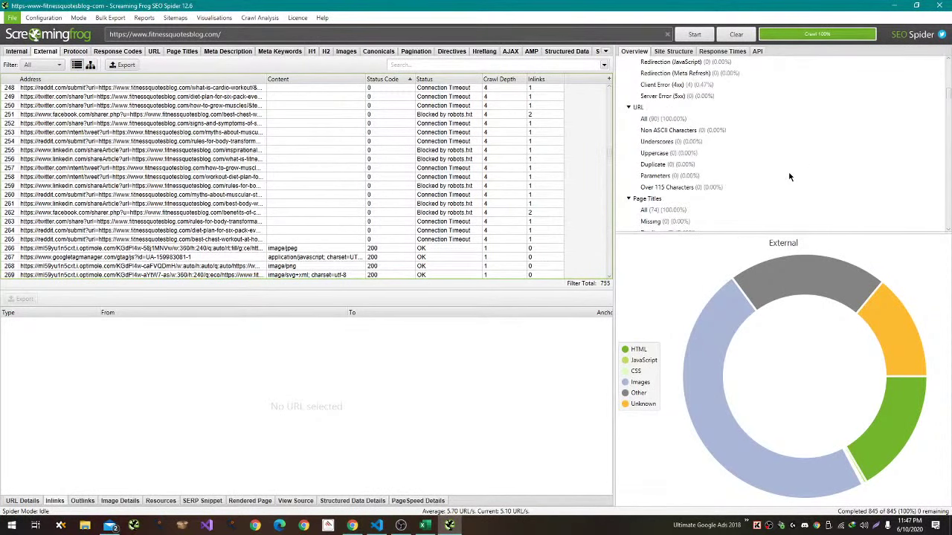
click(705, 121)
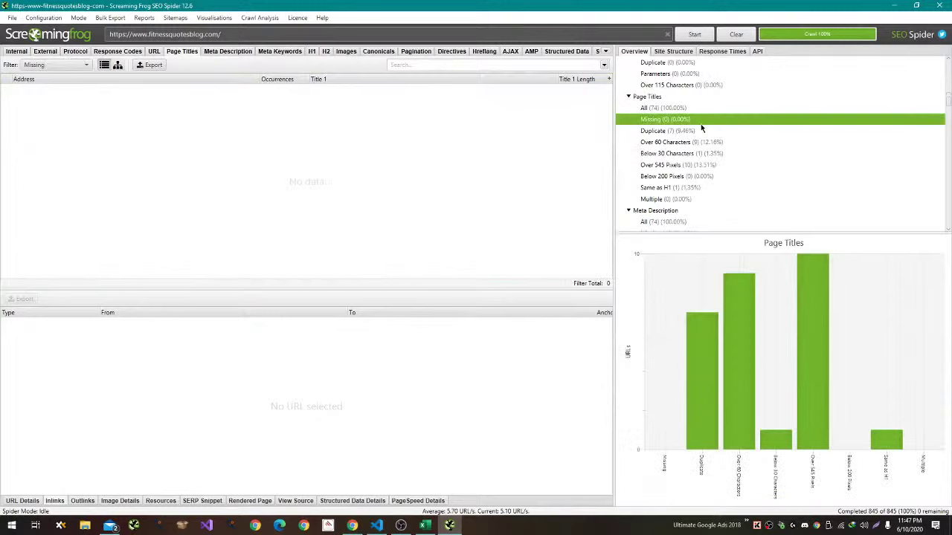
key(alt+Tab)
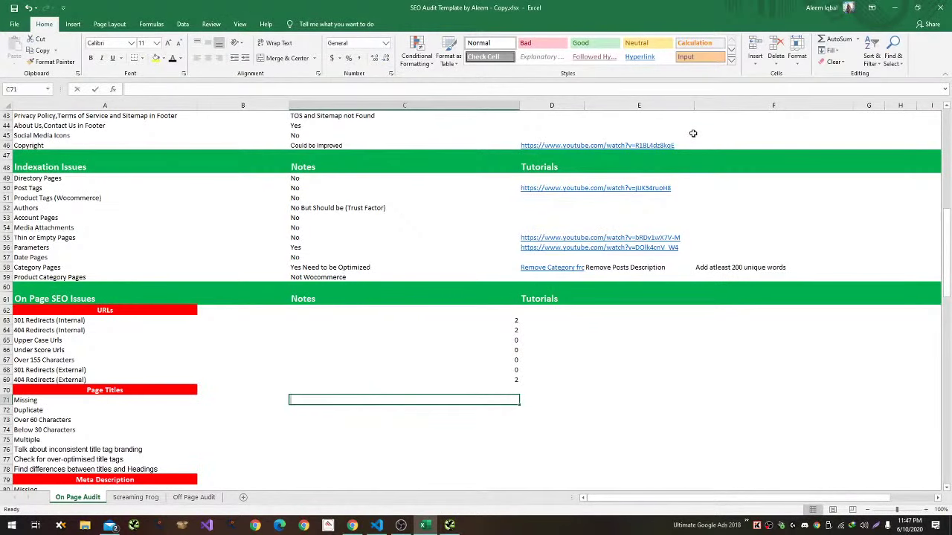
text(0)
key(Return)
List the duplicate page titles in Screaming Frog and enter 7 for Duplicate in cell C72 of the Excel checklist.
key(alt+Tab)
click(769, 130)
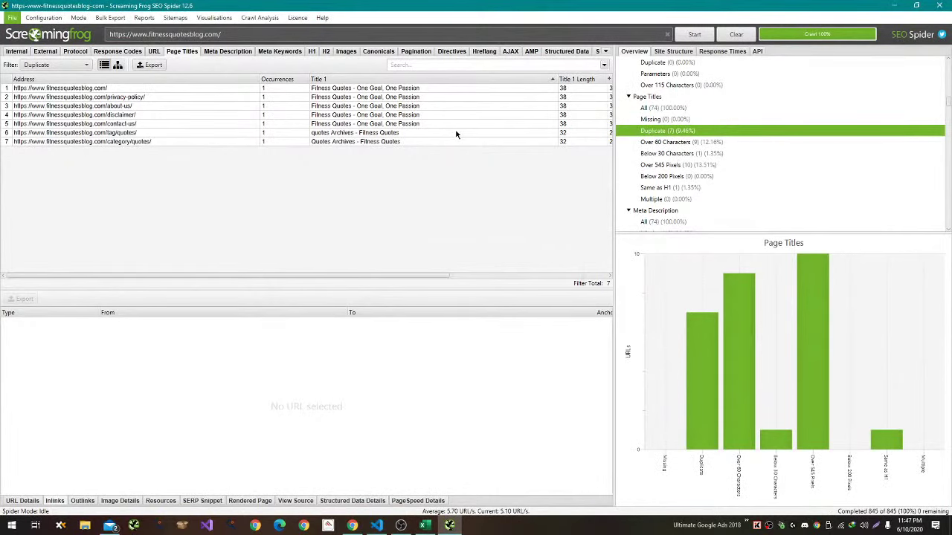
key(alt+Tab)
key(alt+Tab)
key(alt)
key(alt+Tab)
key(alt+Tab)
key(alt+Tab)
key(alt+Tab)
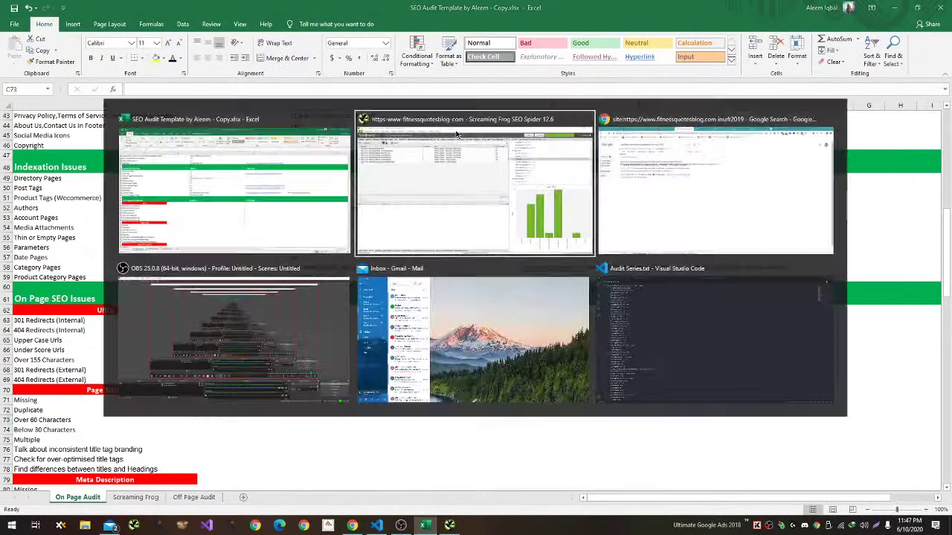
Open the duplicate-titled page fitnessquotesblog.com/tag/quotes/ in a new Chrome tab, look over its content and close the tab.
click(456, 133)
right_click(157, 132)
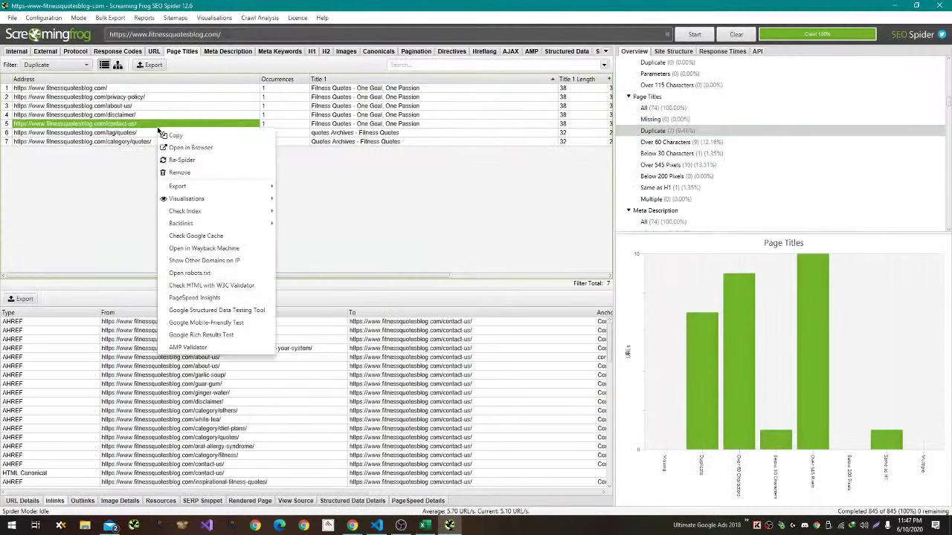
key(Escape)
right_click(147, 132)
key(Escape)
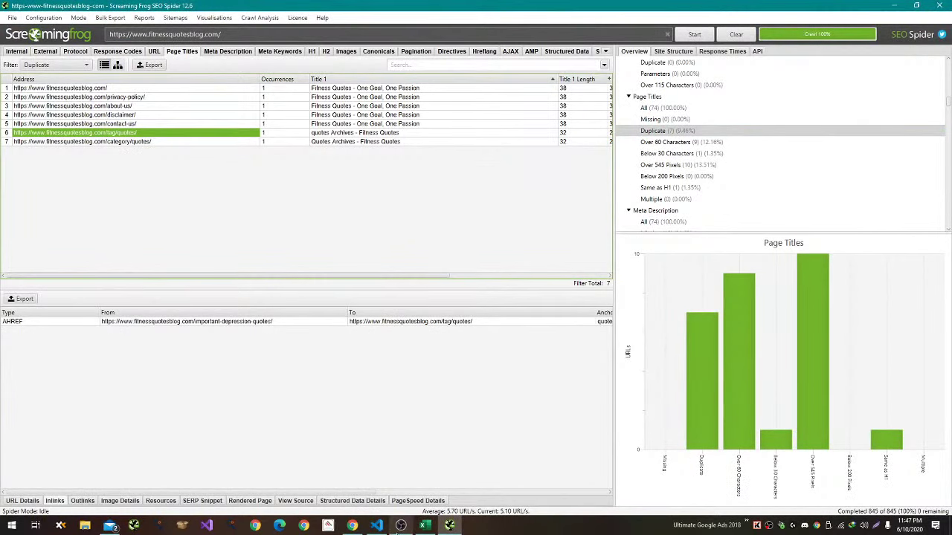
click(352, 526)
key(ctrl+t)
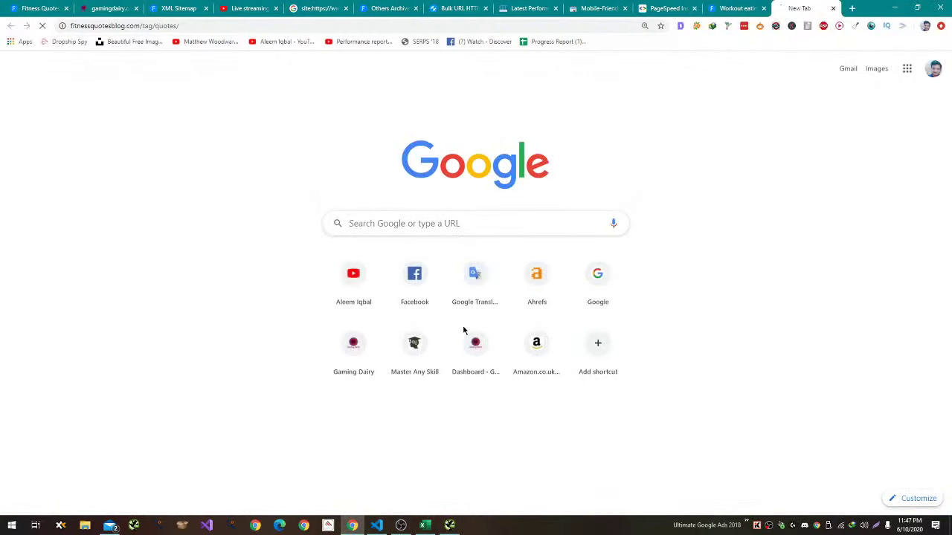
text(https://fitnessquotesblog.com/tag/quotes/)
key(Return)
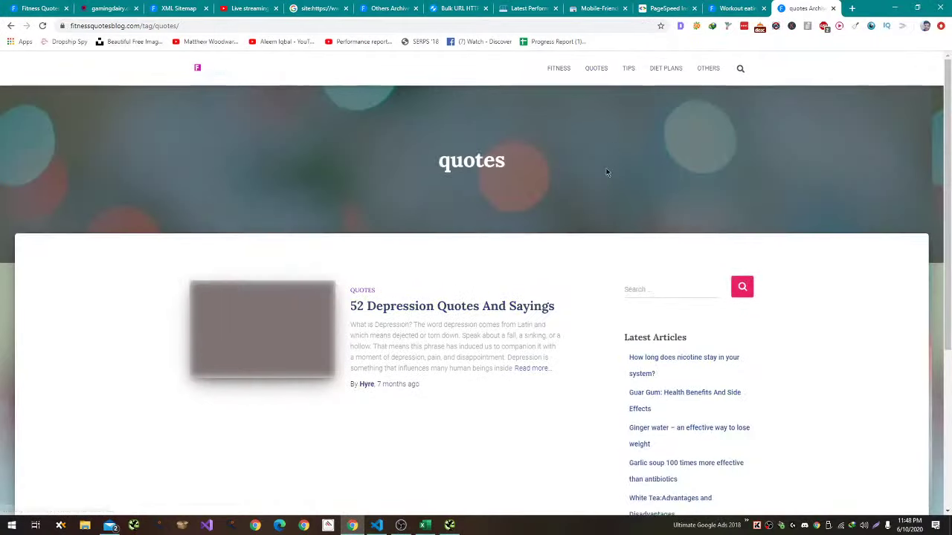
scroll(606, 168, down, 5)
scroll(604, 185, up, 1)
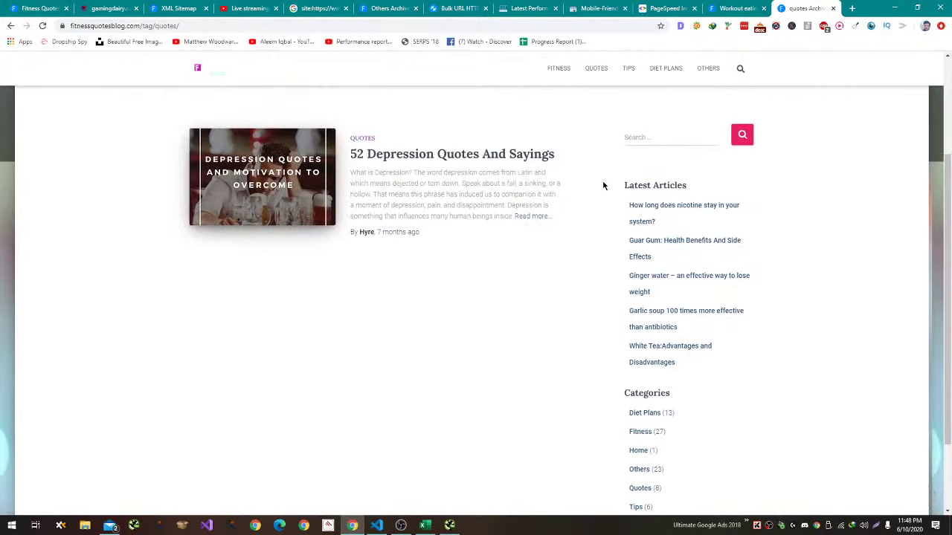
key(ctrl+w)
Check page title lengths in Screaming Frog and enter 9 for Over 60 Characters in C73 and 1 for Below 30 Characters in C74 in Excel.
key(alt+Tab)
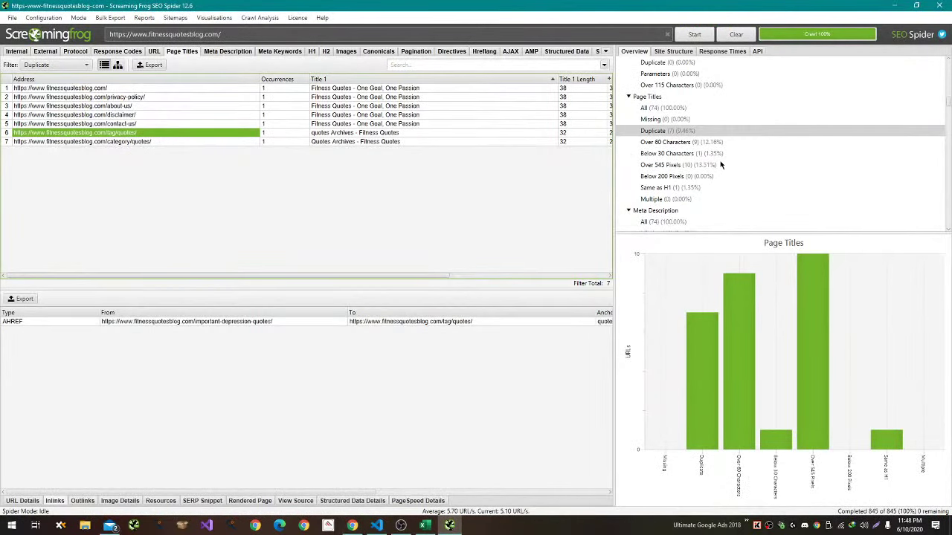
click(710, 142)
key(alt+Tab)
key(alt+Tab)
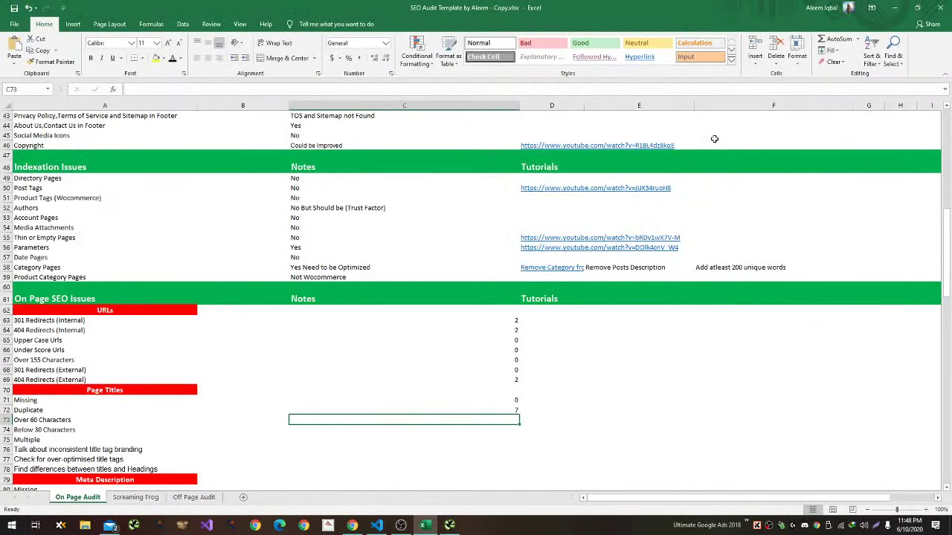
key(alt+Tab)
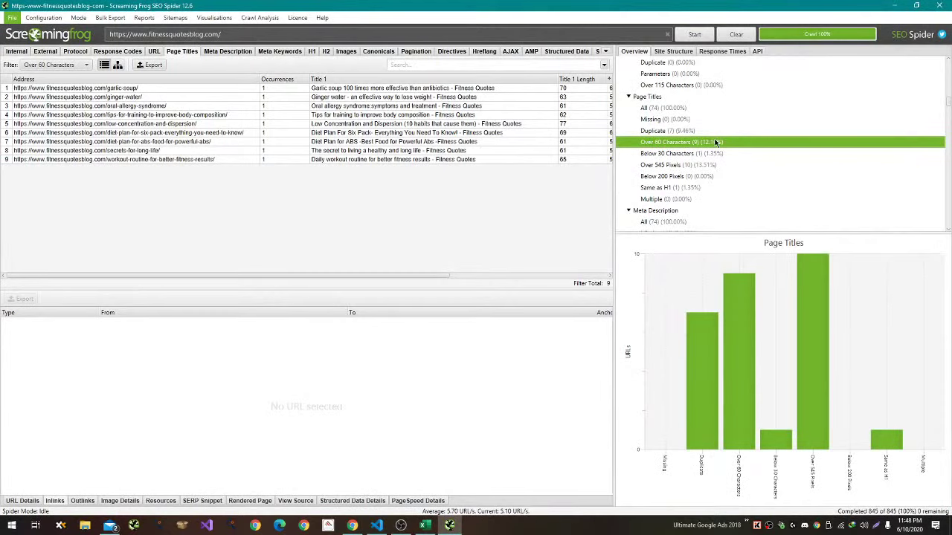
key(alt+Tab)
text(1)
key(Return)
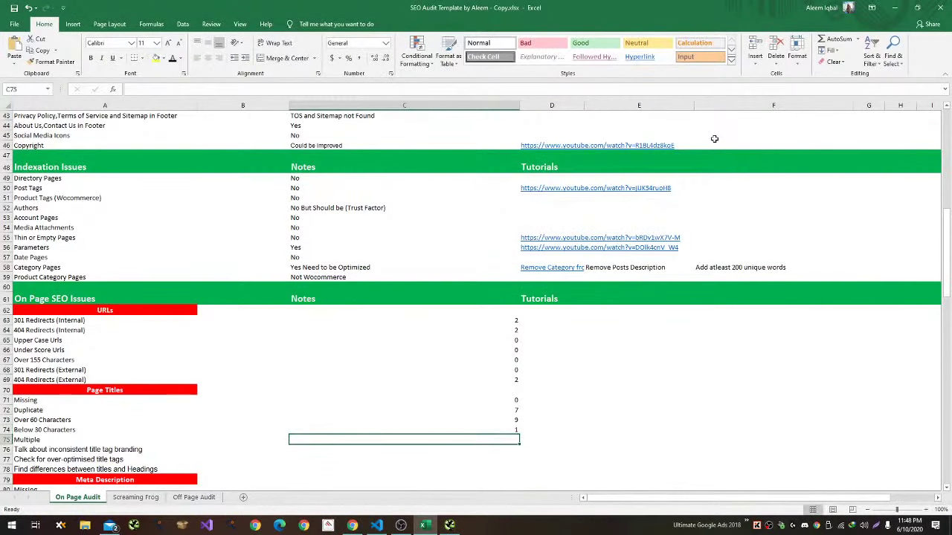
Check for multiple page titles in Screaming Frog and enter 0 for Multiple in cell C75 of the Excel checklist.
key(alt+Tab)
key(alt+Tab)
text(0)
key(Return)
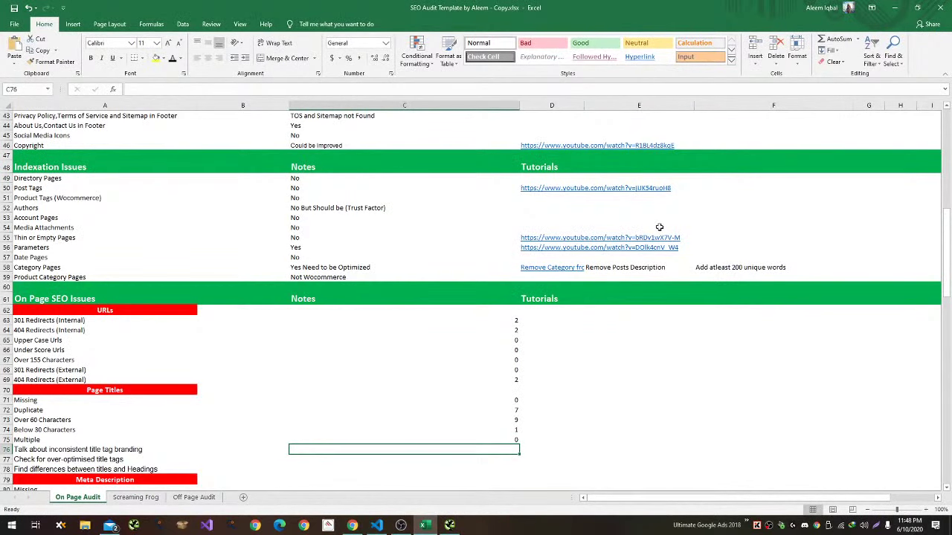
List all page titles in Screaming Frog and review them for consistent title tag branding.
key(alt+Tab)
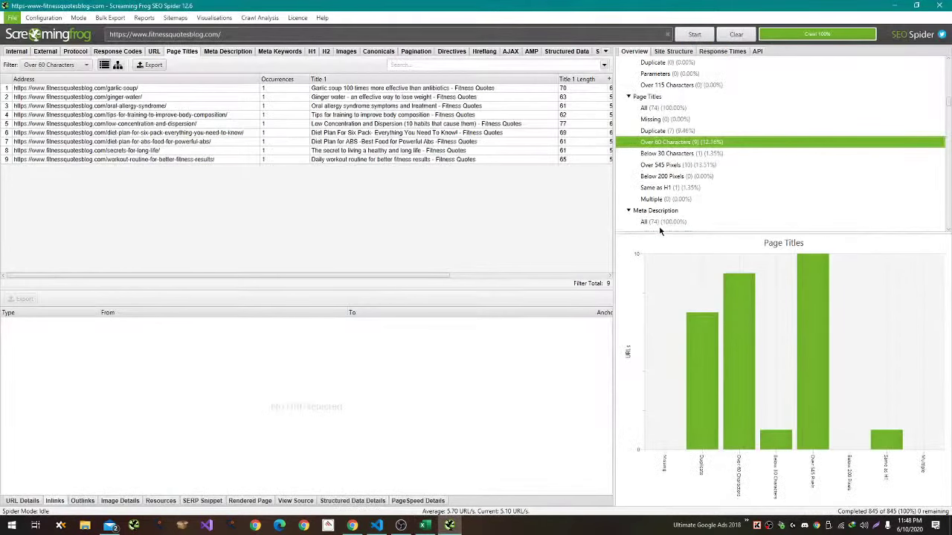
click(664, 108)
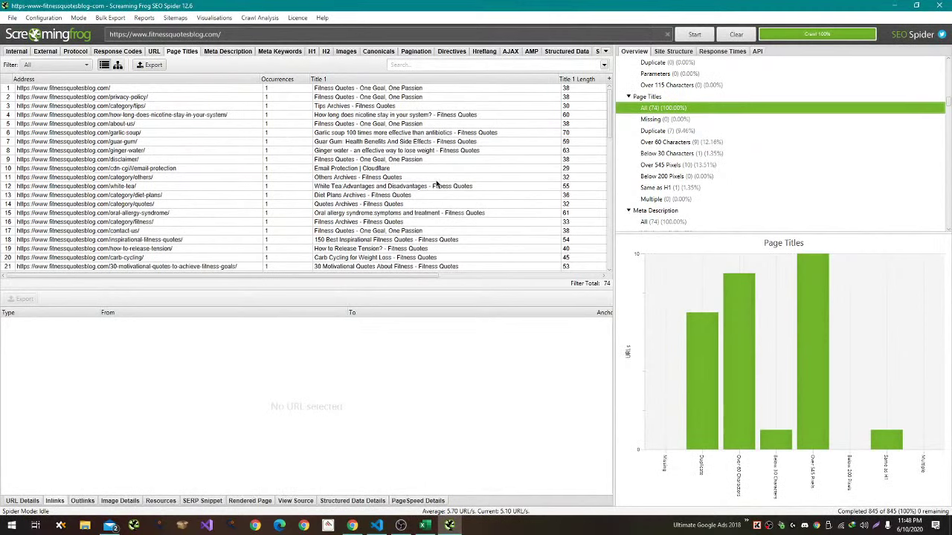
scroll(437, 185, down, 8)
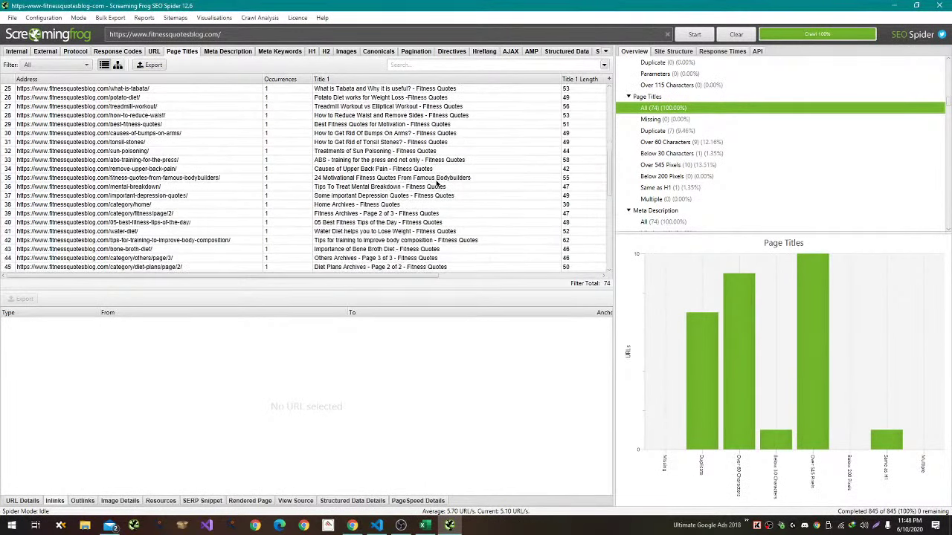
scroll(437, 184, down, 10)
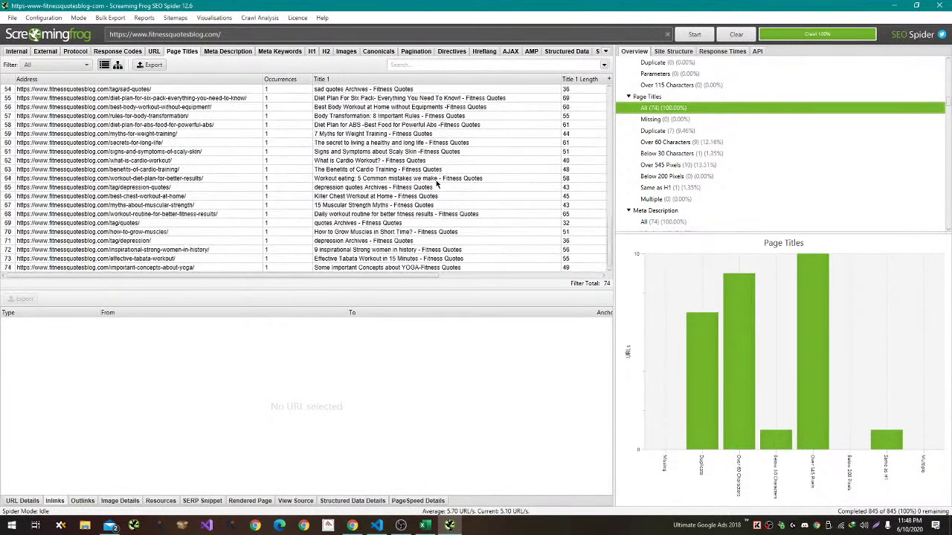
scroll(429, 238, up, 3)
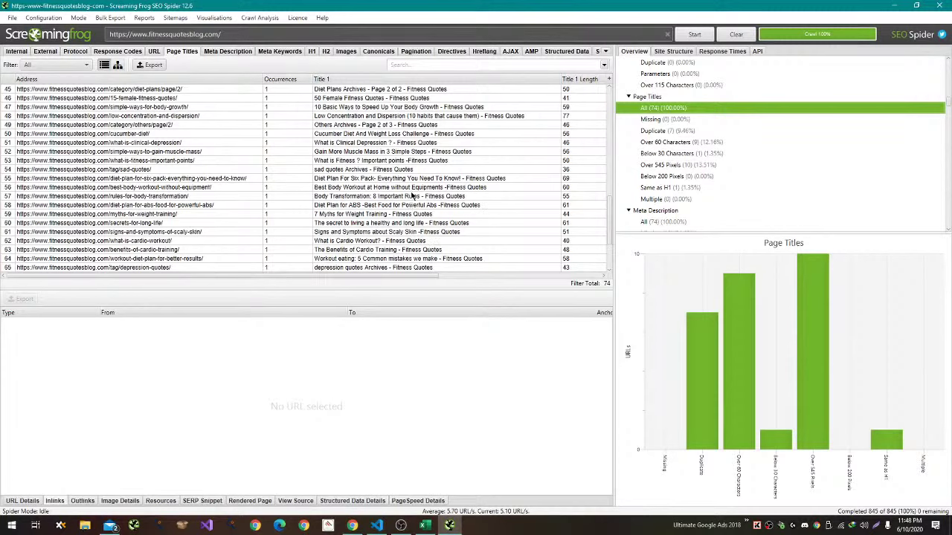
scroll(413, 195, up, 1)
scroll(413, 196, up, 6)
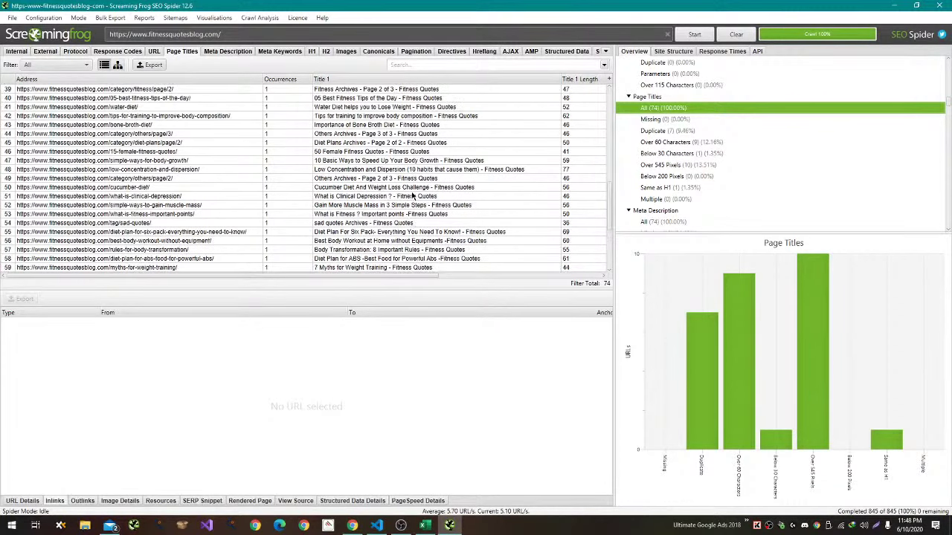
scroll(413, 195, up, 5)
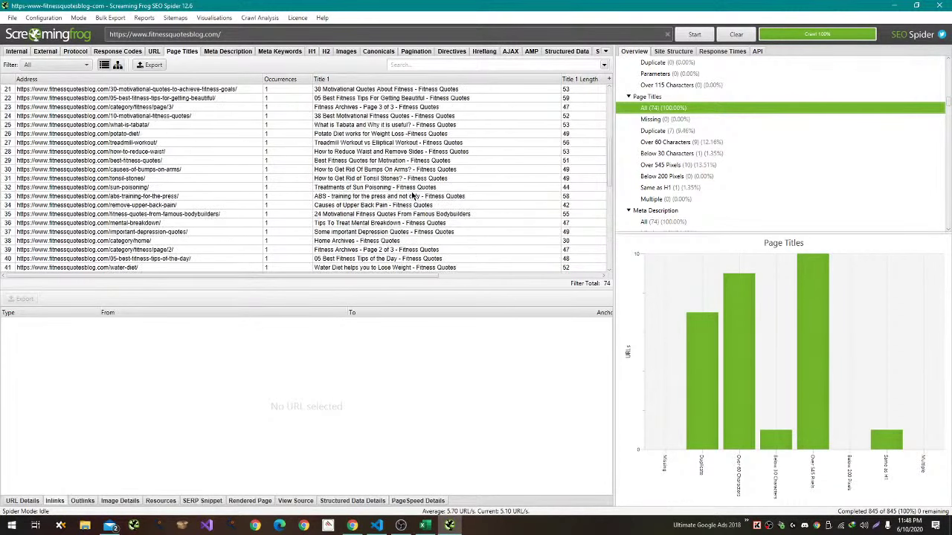
scroll(413, 196, up, 3)
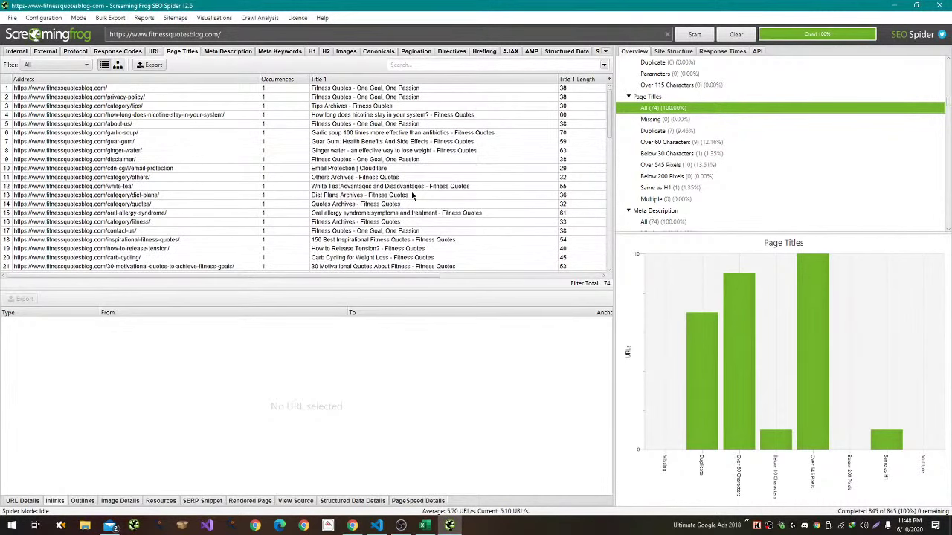
Enter No for inconsistent title tag branding in cell C76 of the Excel checklist.
key(alt+Tab)
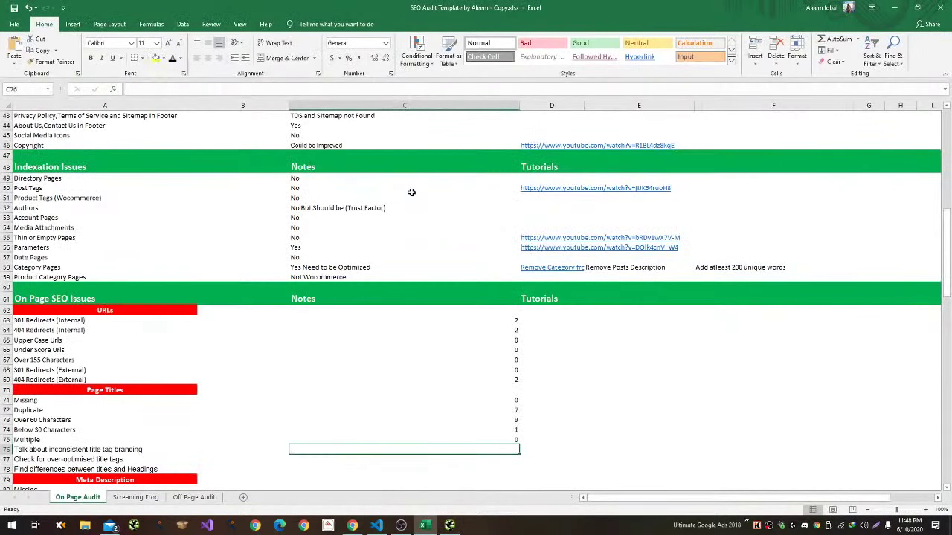
text(No)
key(Return)
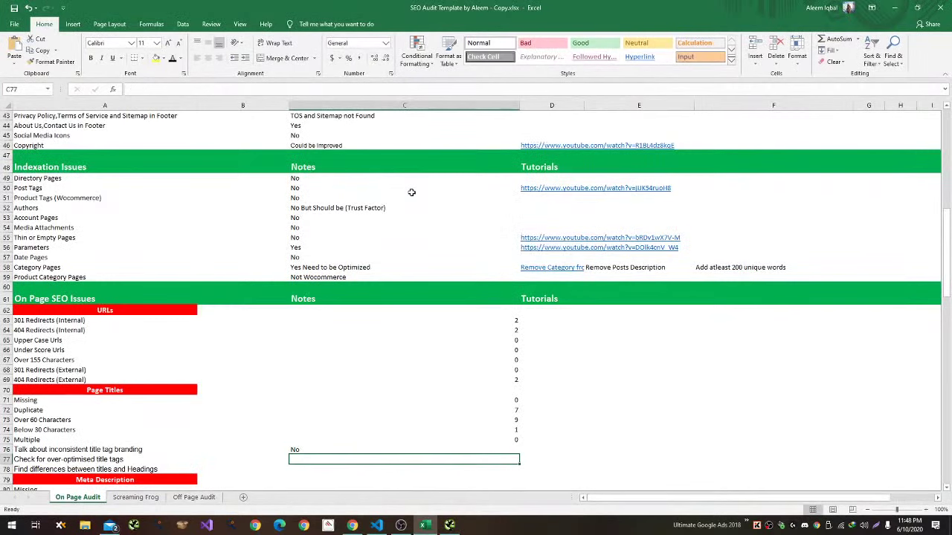
Review the full page title list in Screaming Frog for over-optimised titles and enter No in cell C77 of the Excel checklist.
key(alt+Tab)
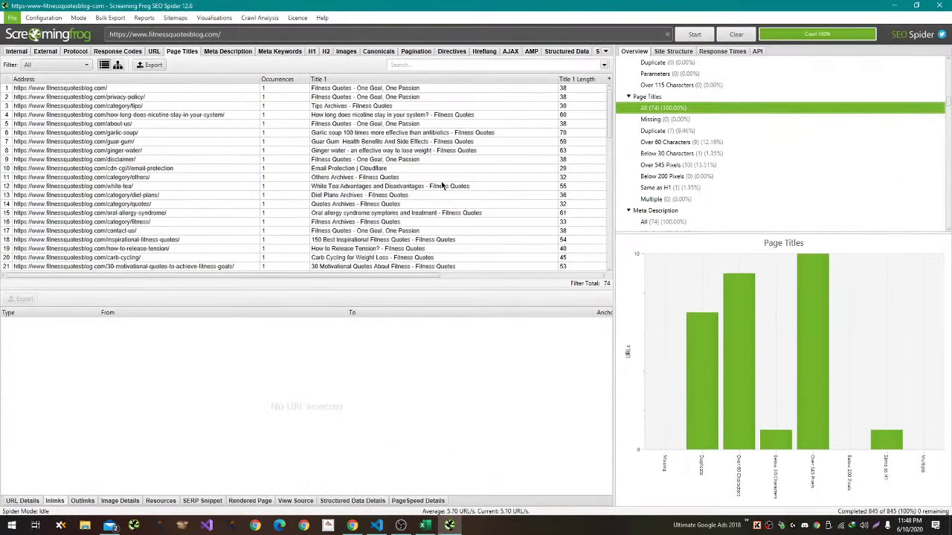
scroll(442, 186, down, 8)
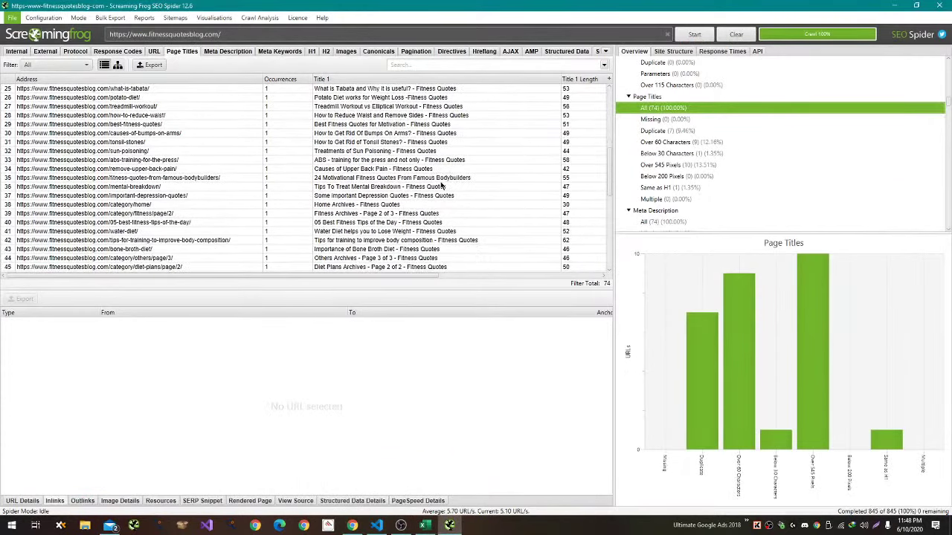
scroll(442, 186, down, 9)
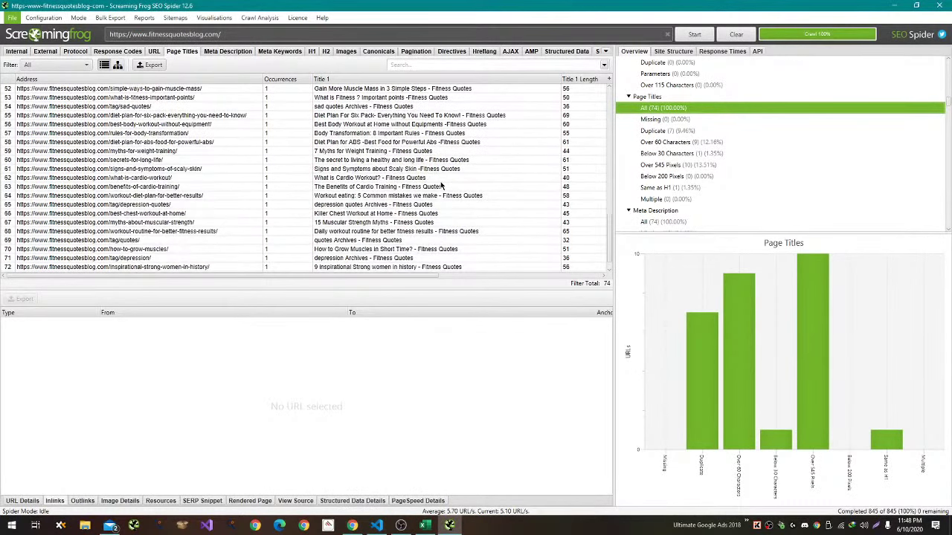
scroll(442, 186, down, 1)
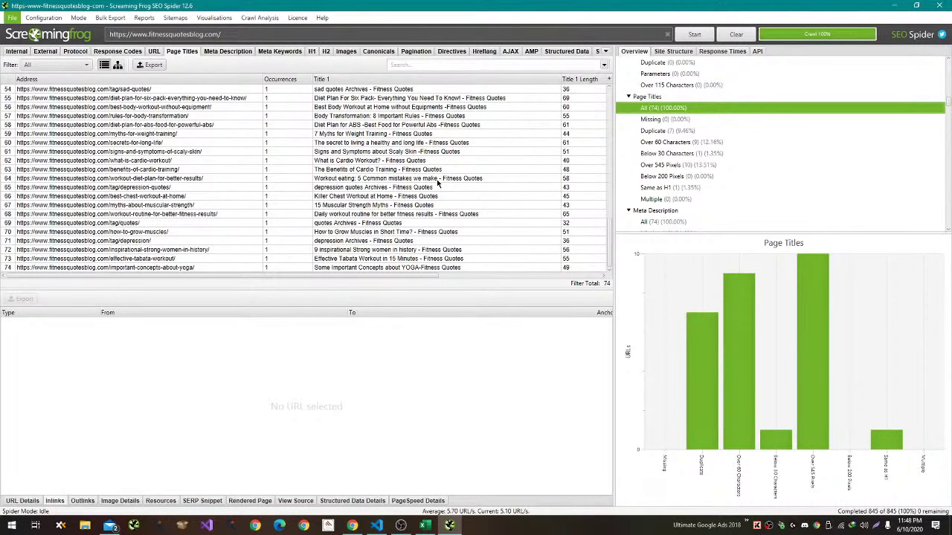
key(alt+Tab)
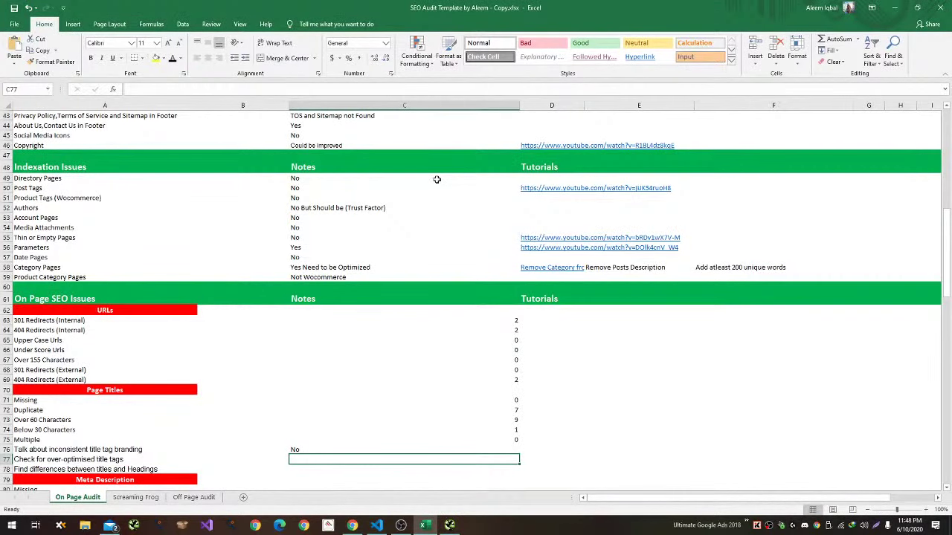
text(No)
key(Return)
Select the Meta Description Missing cell C80 in Excel and list the pages with missing meta descriptions in Screaming Frog.
key(alt+Tab)
key(alt+Tab)
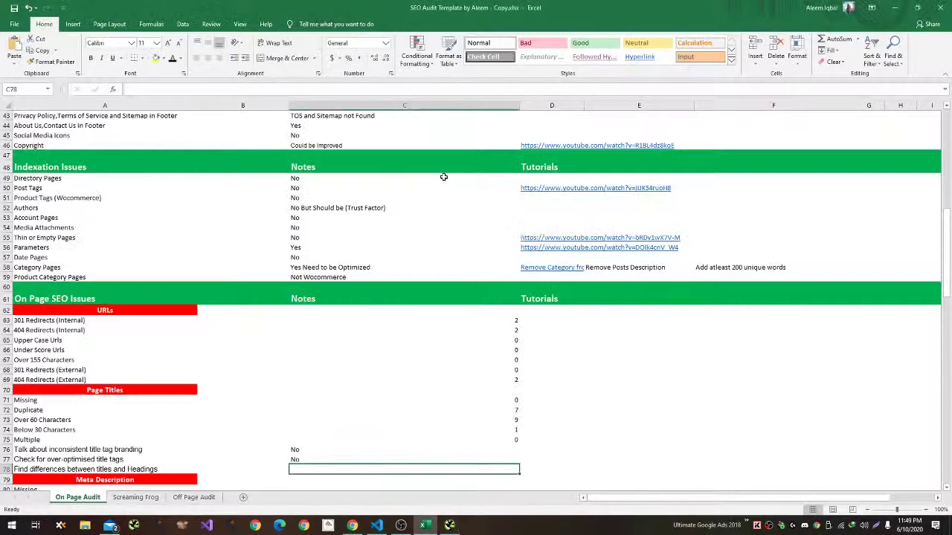
scroll(443, 177, down, 6)
click(291, 306)
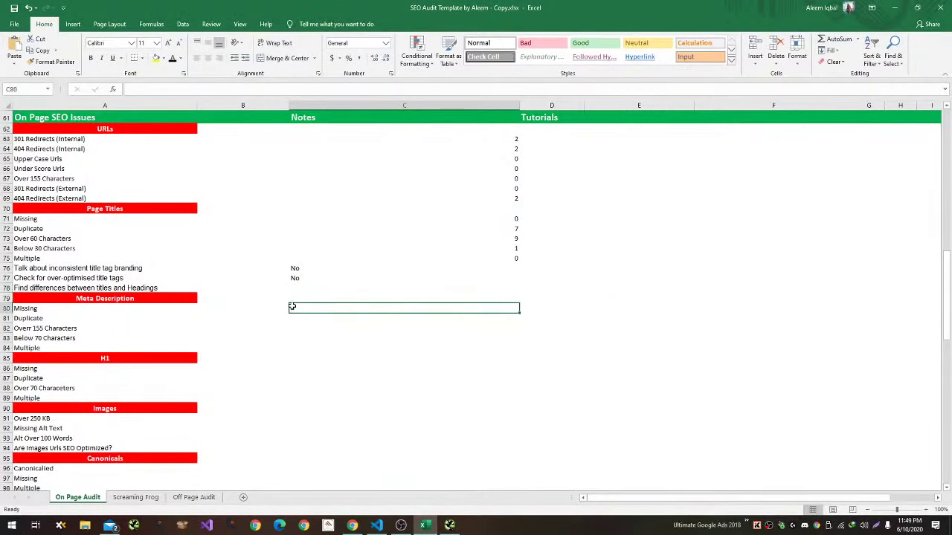
key(alt+Tab)
key(alt+Tab)
key(alt+Tab)
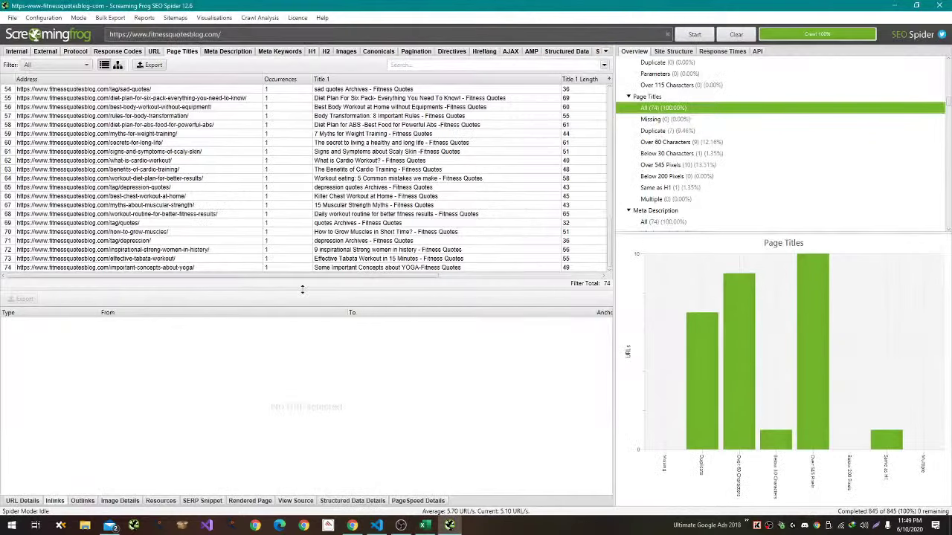
scroll(334, 234, up, 18)
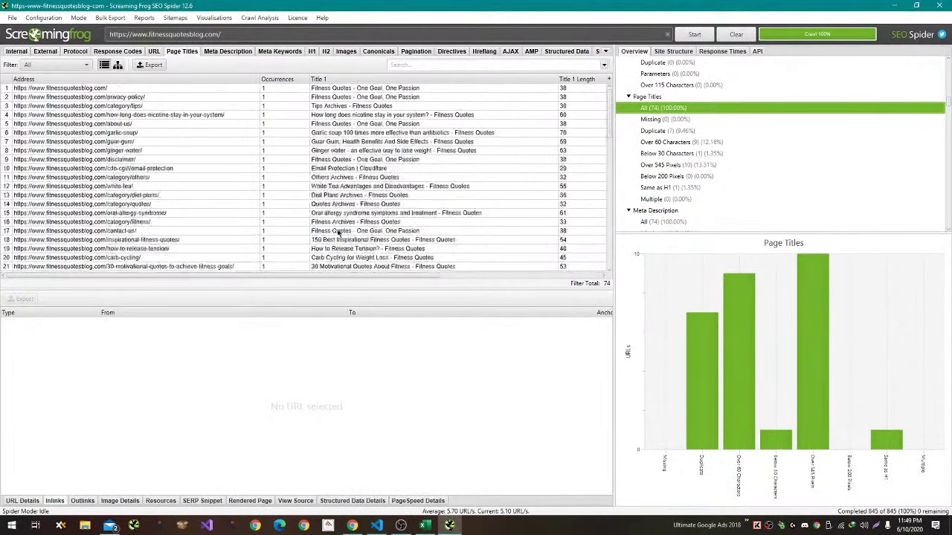
scroll(712, 159, down, 2)
click(713, 158)
click(707, 164)
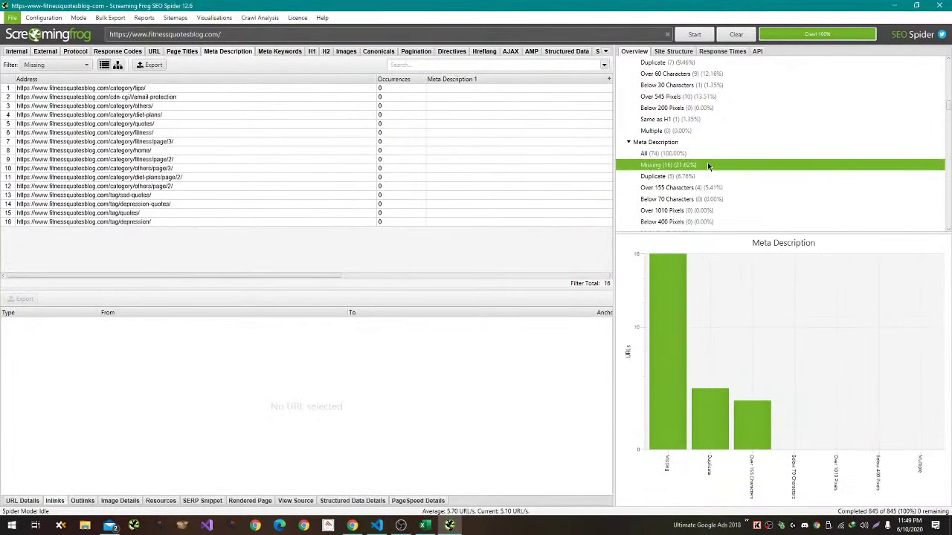
Enter 0 for Missing meta descriptions in cell C80 of the Excel checklist.
key(alt+Tab)
key(alt+Tab)
key(alt+Tab)
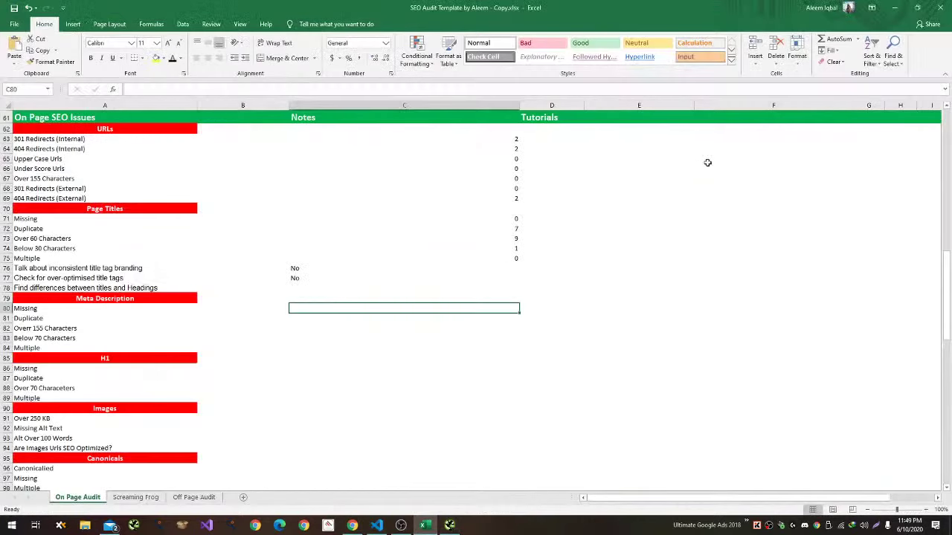
text(16)
key(Return)
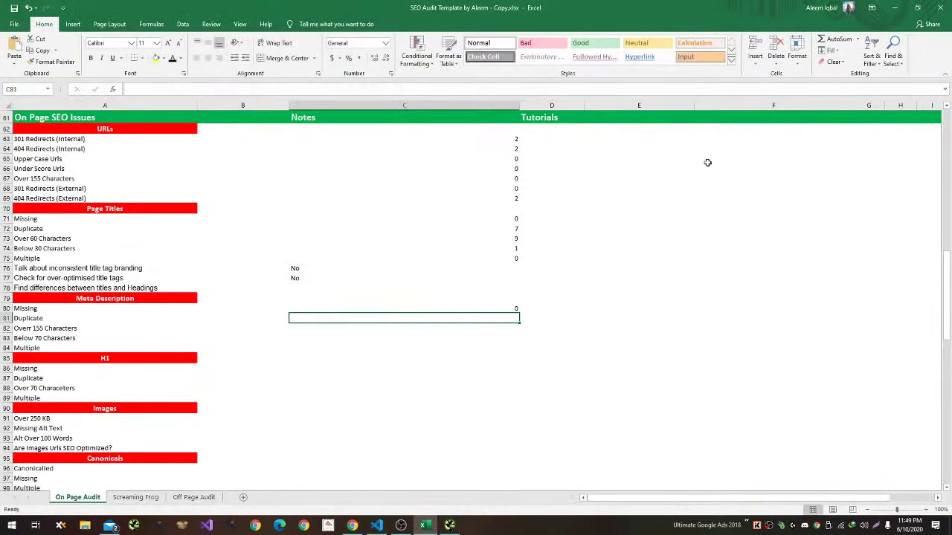
Check the duplicate meta description count in Screaming Frog and enter 5 for Duplicate in cell C81 in Excel.
key(alt+Tab)
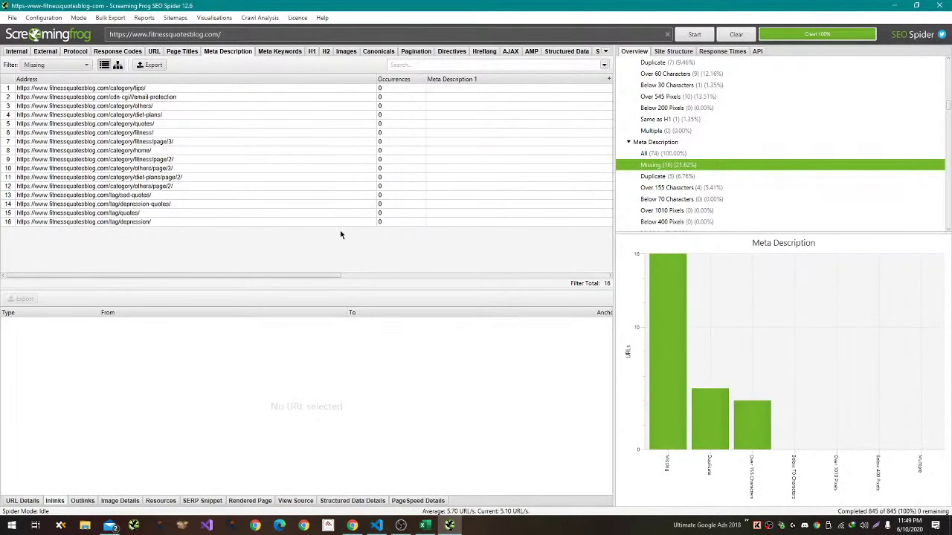
key(alt+Tab)
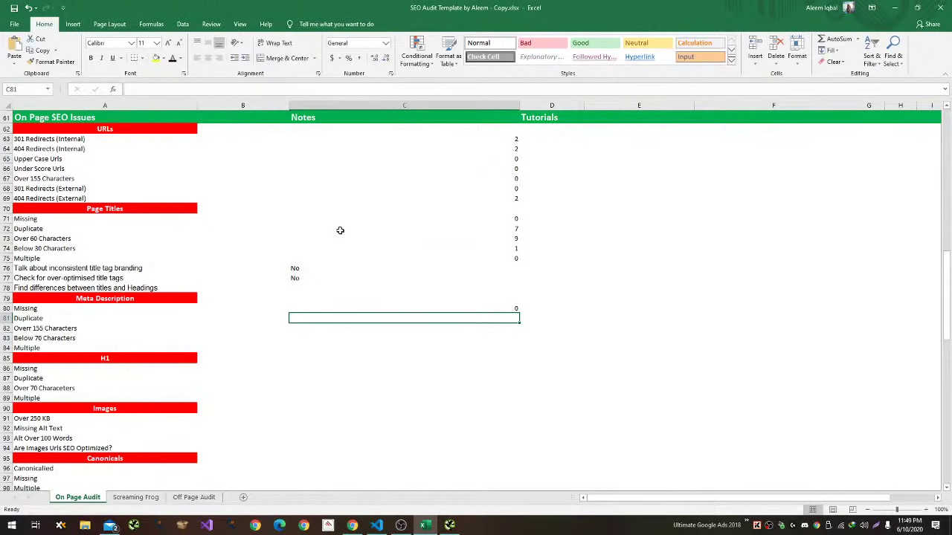
key(alt+Tab)
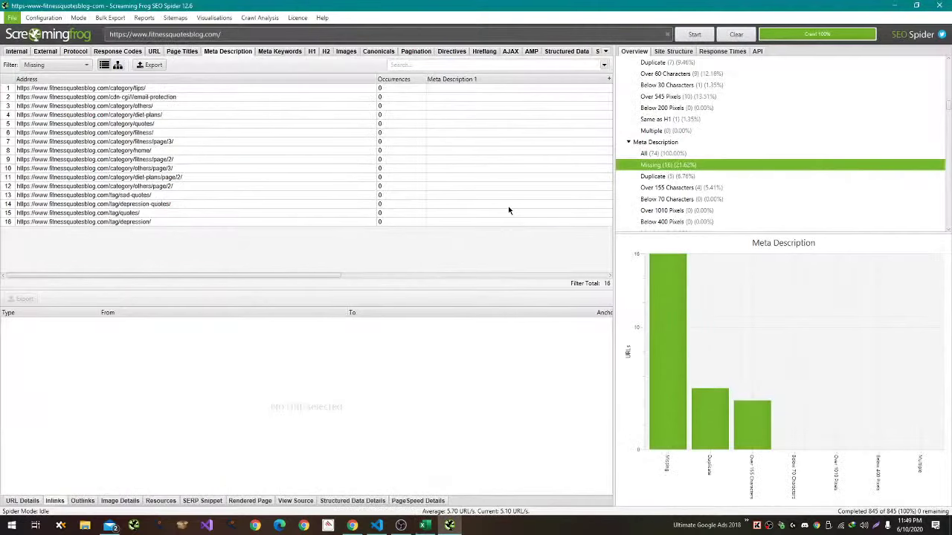
key(alt+Tab)
text(5)
key(Return)
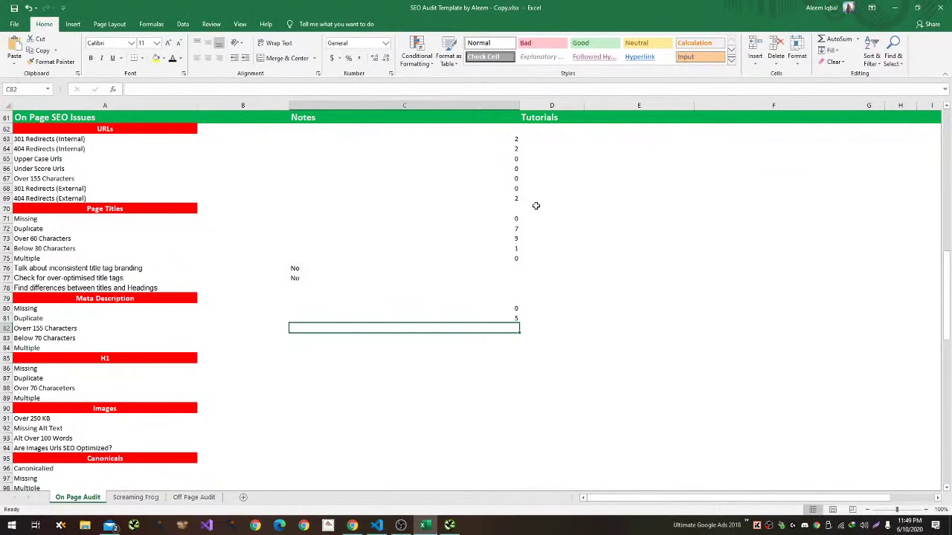
List meta descriptions over 155 characters in Screaming Frog and enter 4 in cell C82 of the Excel checklist.
key(alt+Tab)
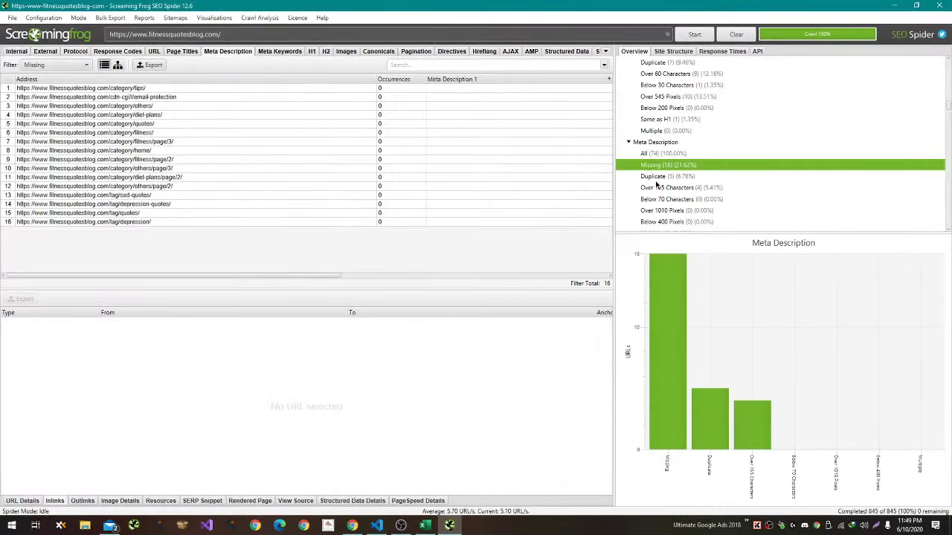
click(660, 190)
key(alt+Tab)
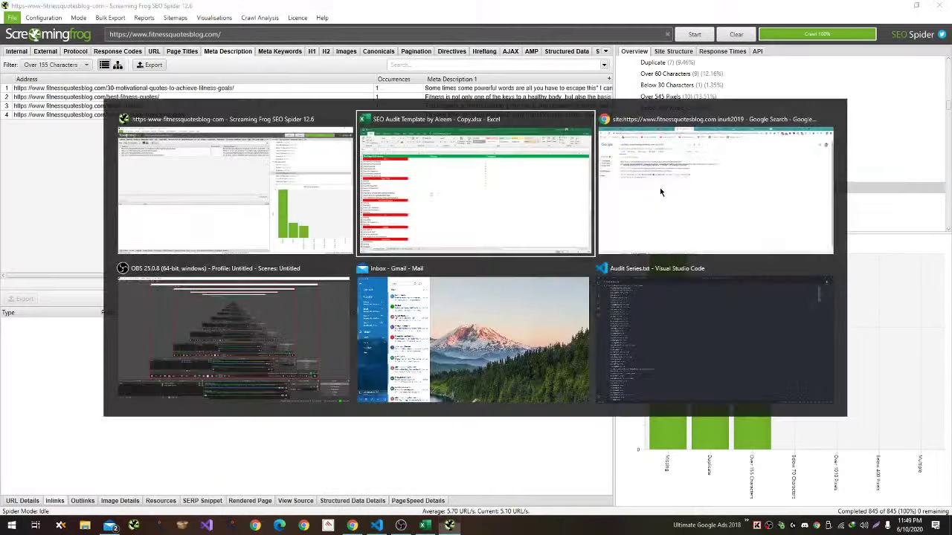
text(4)
key(Return)
Check short and multiple meta descriptions in Screaming Frog and enter 0 for Below 70 Characters in C83 and 0 for Multiple in C84 in Excel.
key(alt+Tab)
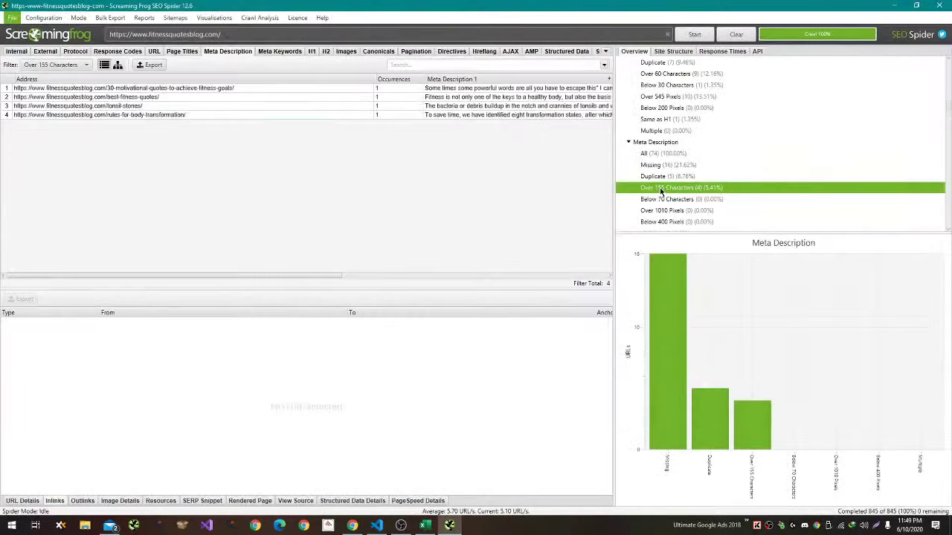
key(alt+Tab)
text(0)
key(Return)
key(alt+Tab)
scroll(779, 212, down, 1)
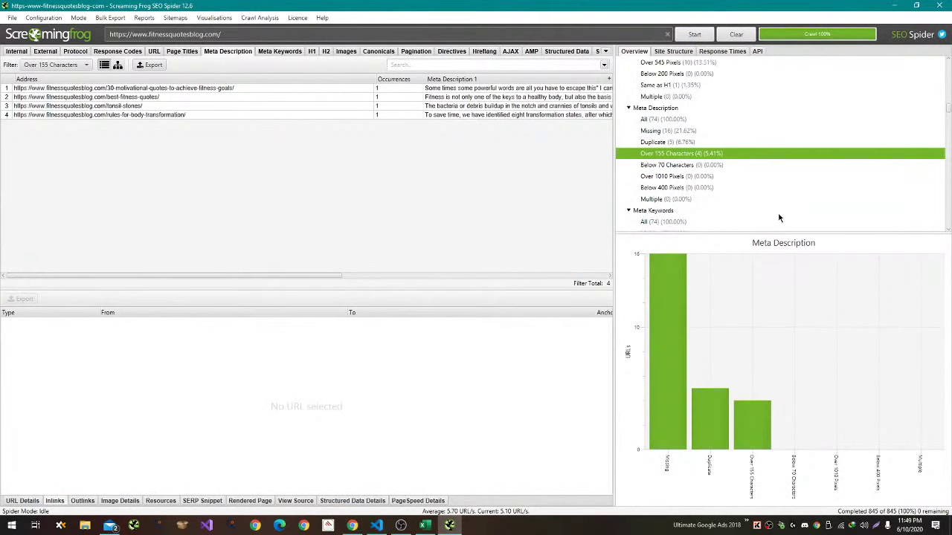
key(alt+Tab)
text(0)
key(Return)
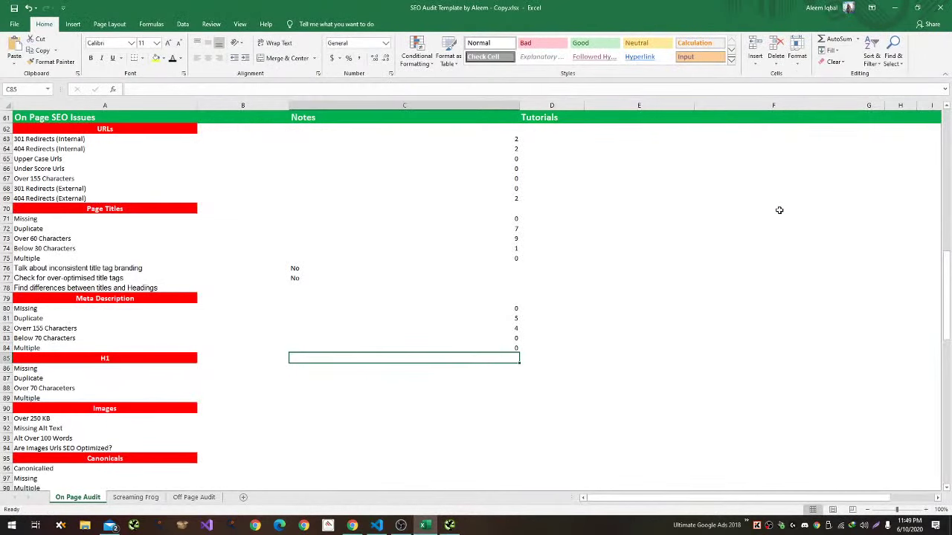
Check for missing H1 headings in Screaming Frog and enter 0 for Missing in cell C86 under H1 in Excel.
key(alt+Tab)
scroll(803, 149, down, 5)
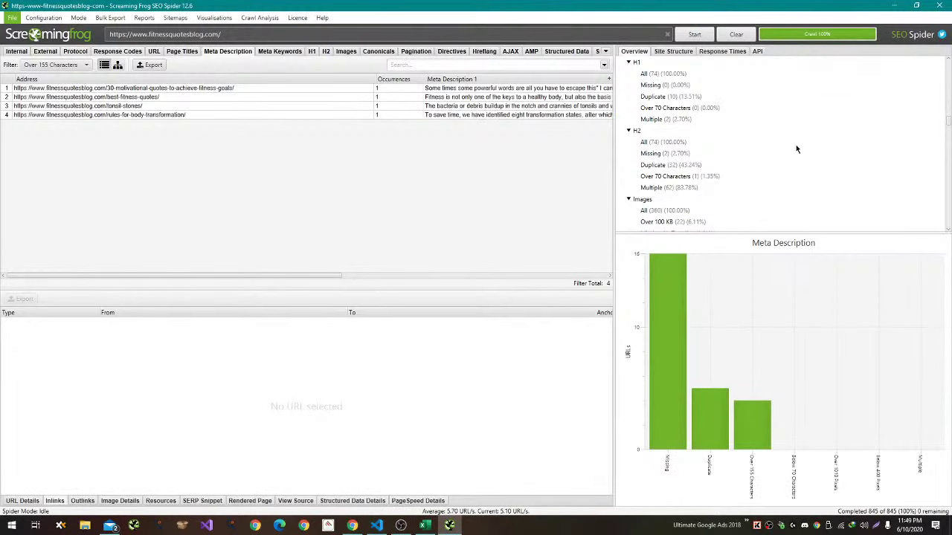
click(664, 85)
key(alt+Tab)
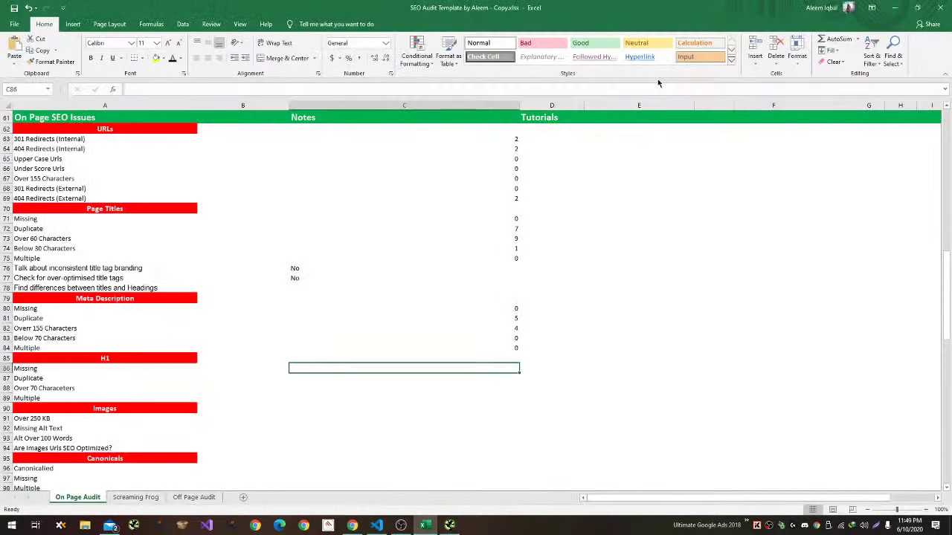
key(alt+Tab)
key(alt+Tab)
text(0)
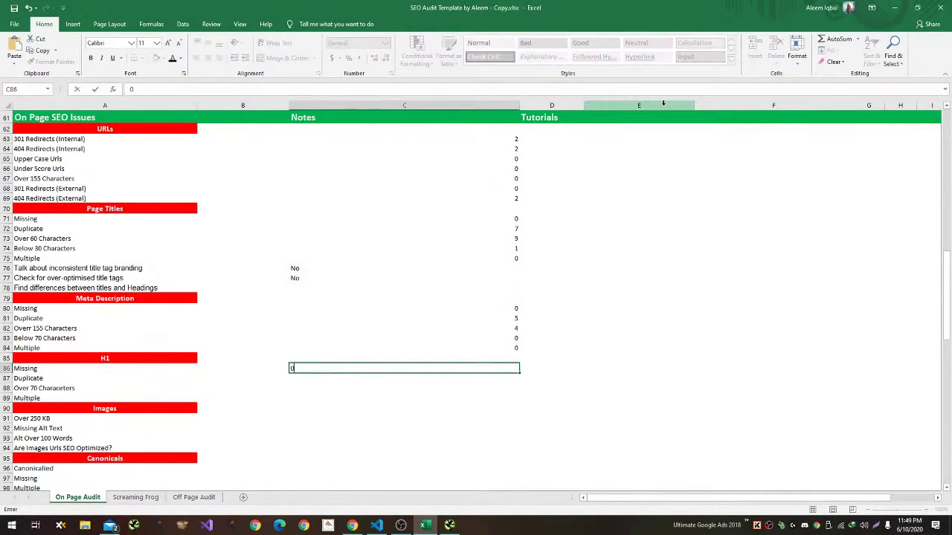
key(Return)
List the duplicate H1 headings in Screaming Frog and enter 0 for Duplicate in cell C87 of the Excel checklist.
key(alt+Tab)
click(664, 101)
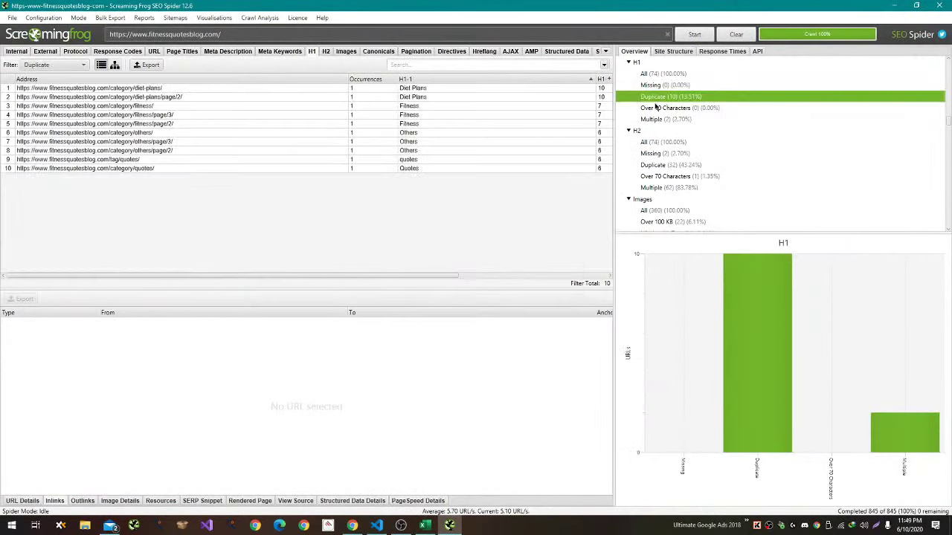
key(alt+Tab)
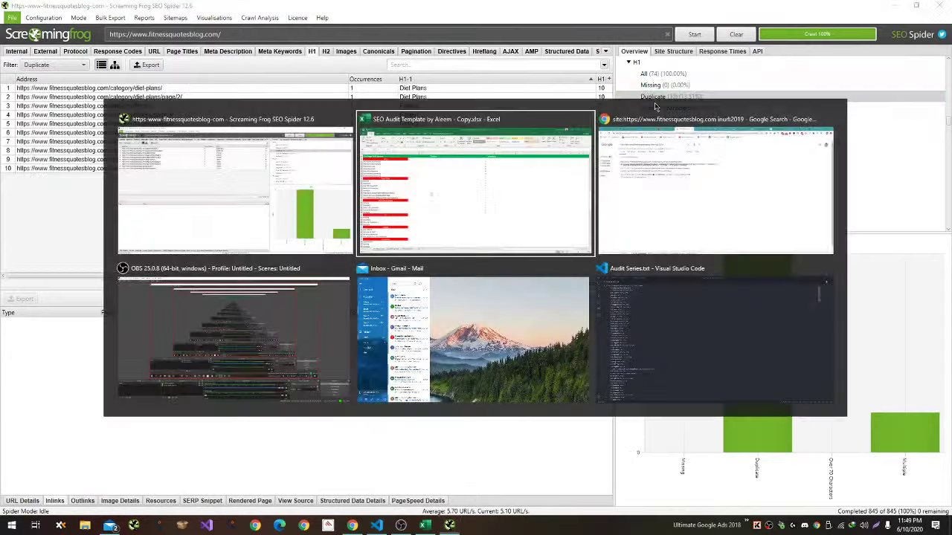
text(10)
key(Return)
Check for H1 headings over 70 characters in Screaming Frog and enter 0 in cell C88 of the Excel checklist.
key(alt+Tab)
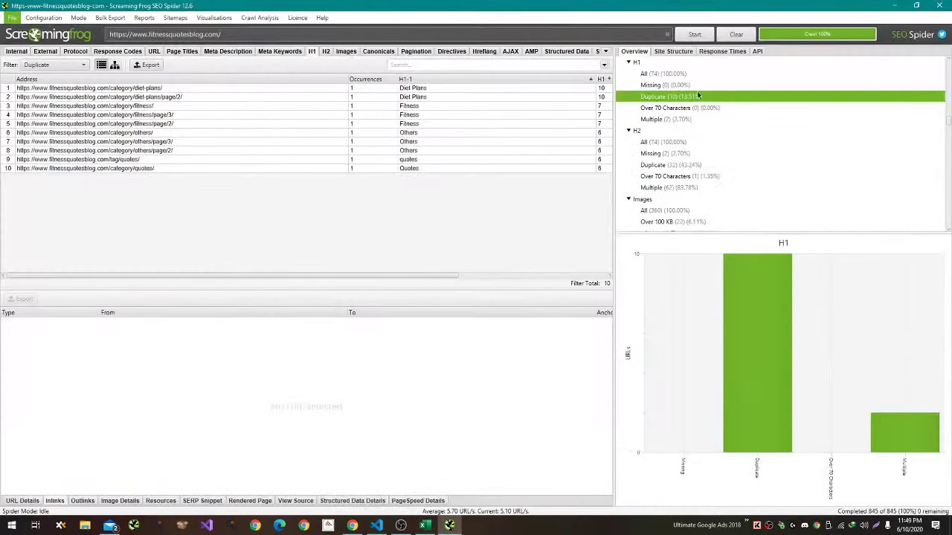
key(alt+Tab)
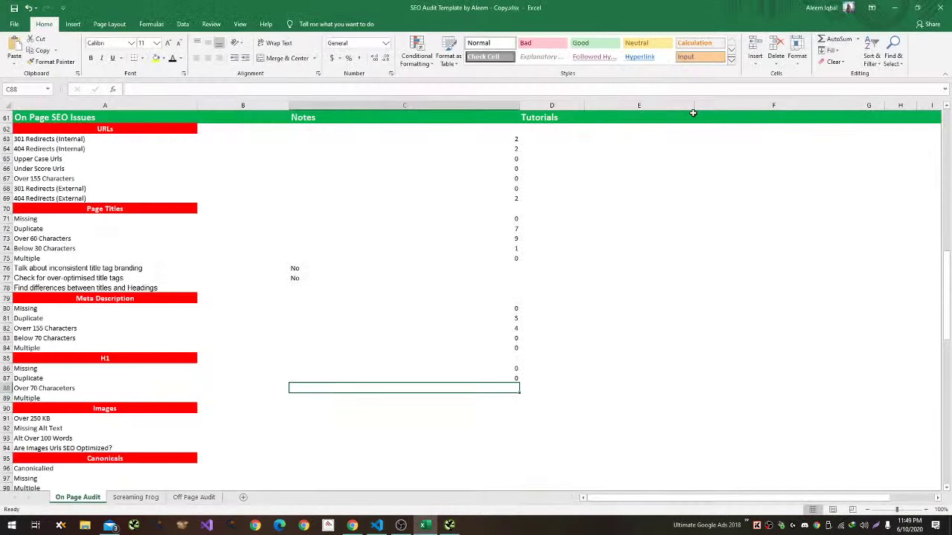
text(0)
key(Return)
List the pages with multiple H1 headings in Screaming Frog and return to the H1 Multiple cell C89 in Excel.
key(alt+Tab)
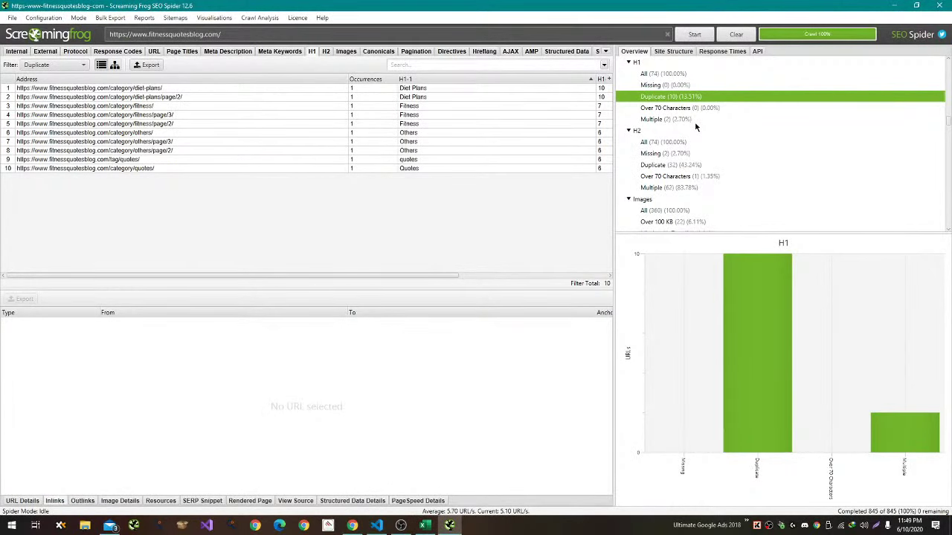
click(696, 123)
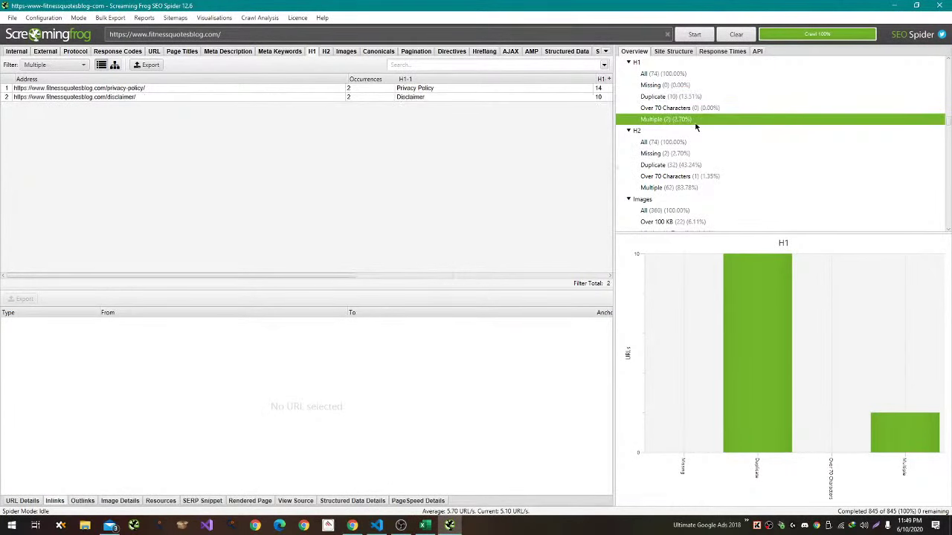
key(alt+Tab)
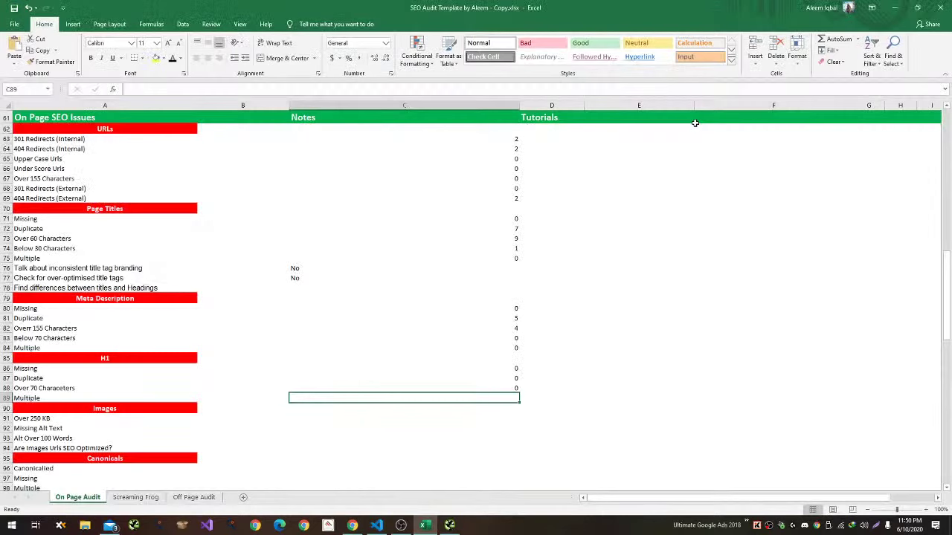
Enter 2 as the note for Multiple in the H1 section of the audit sheet.
text(2)
key(Return)
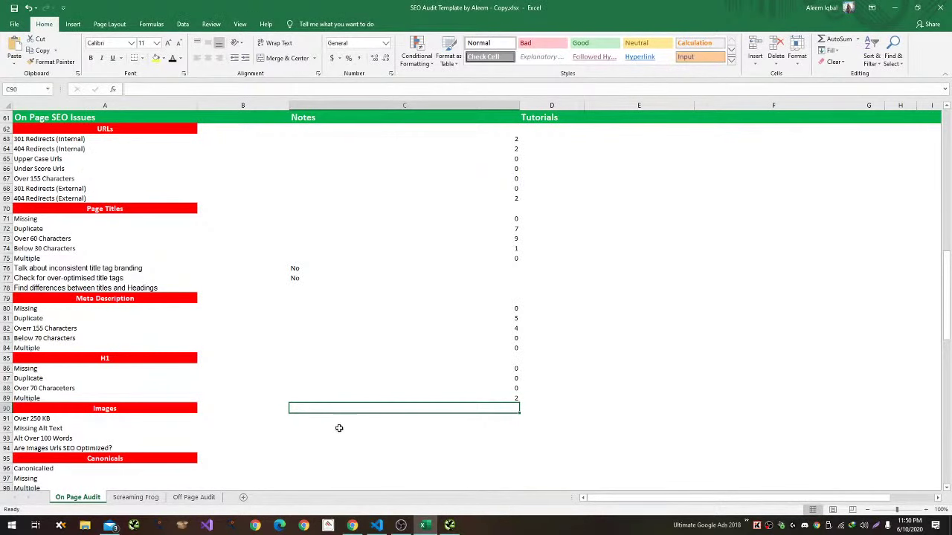
Switch to Screaming Frog, list the images over 100 KB sorted by size with the largest first, and select the sizes above 250 KB.
key(alt+Tab)
scroll(719, 120, down, 3)
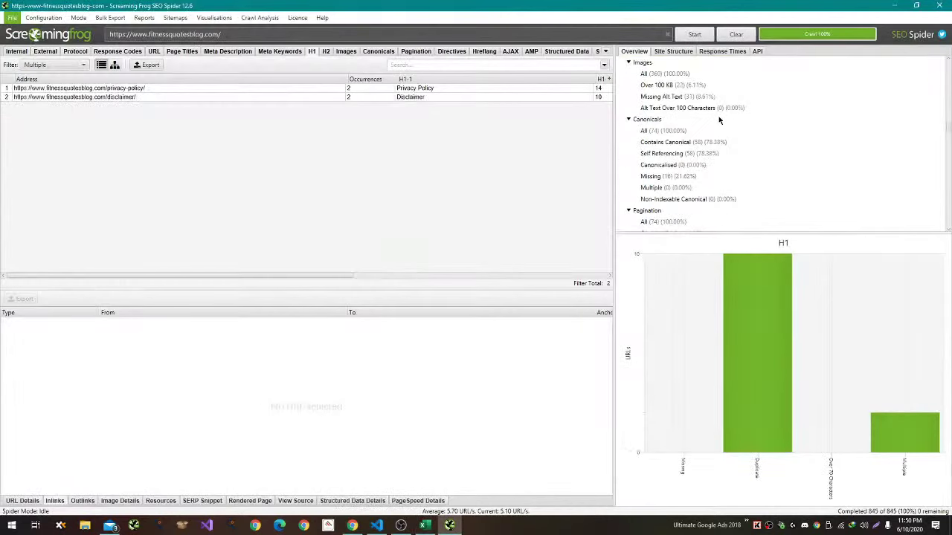
click(694, 86)
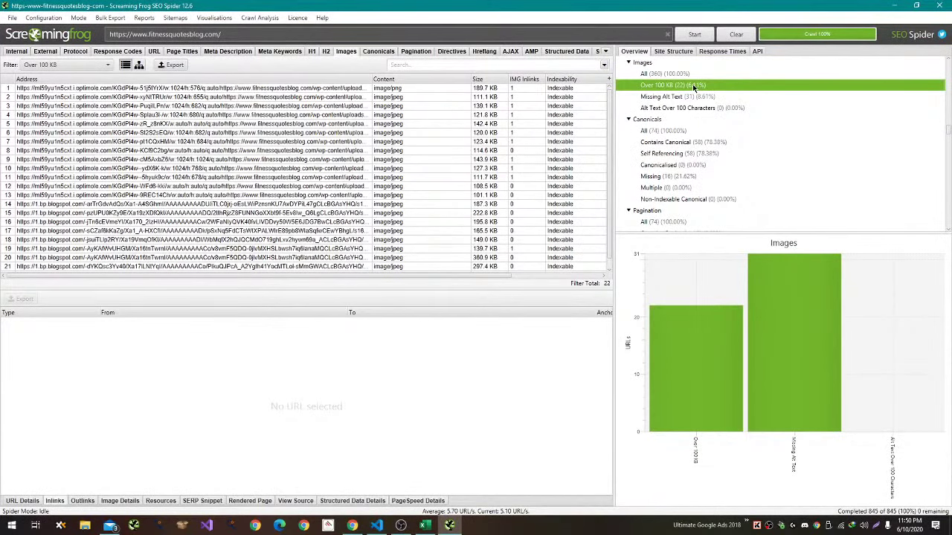
key(alt+Tab)
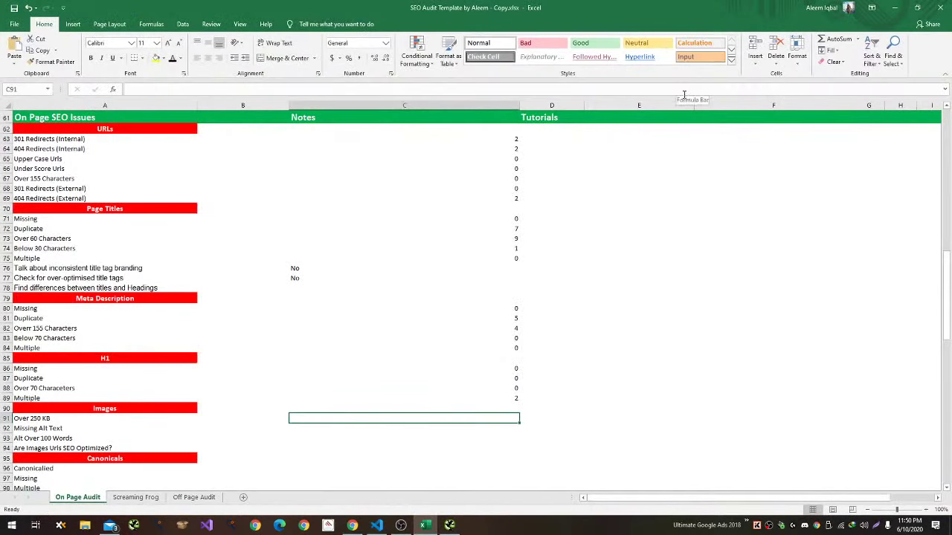
key(alt+Tab)
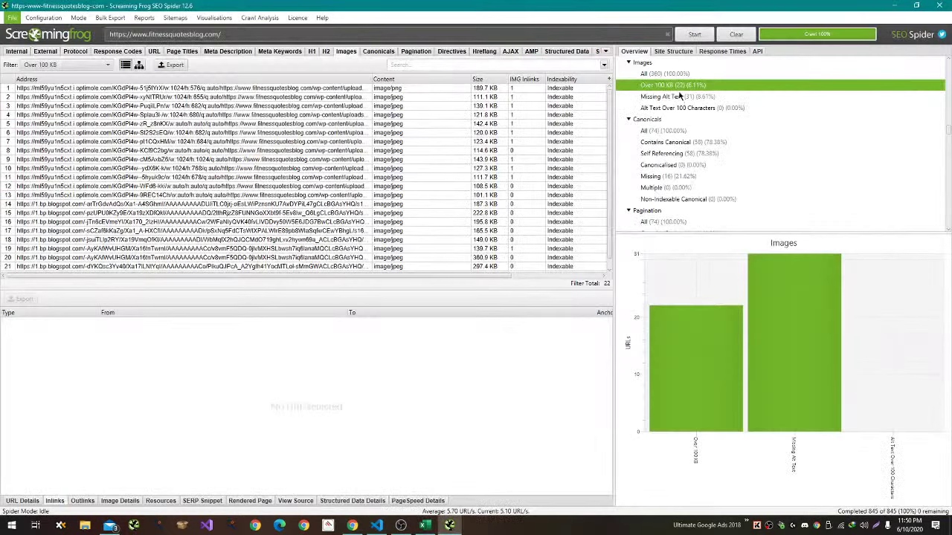
click(478, 82)
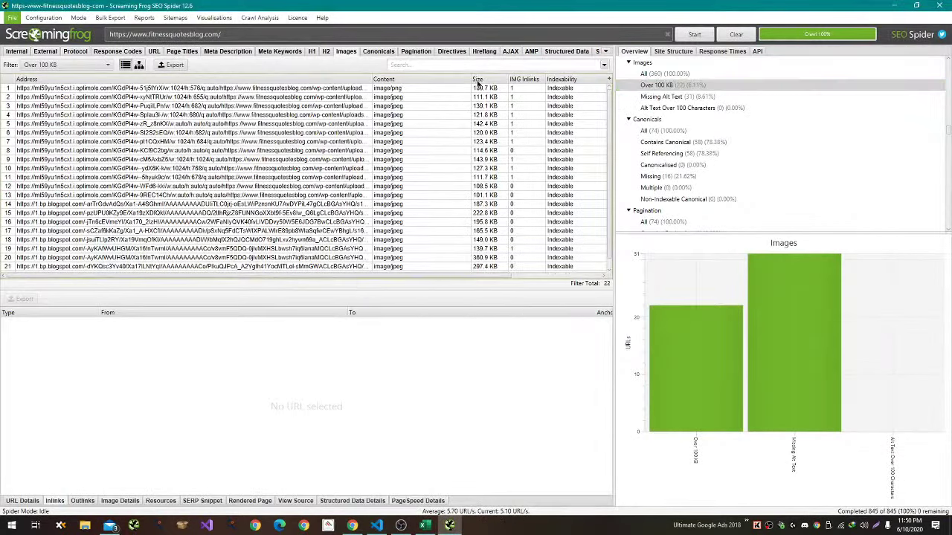
click(481, 79)
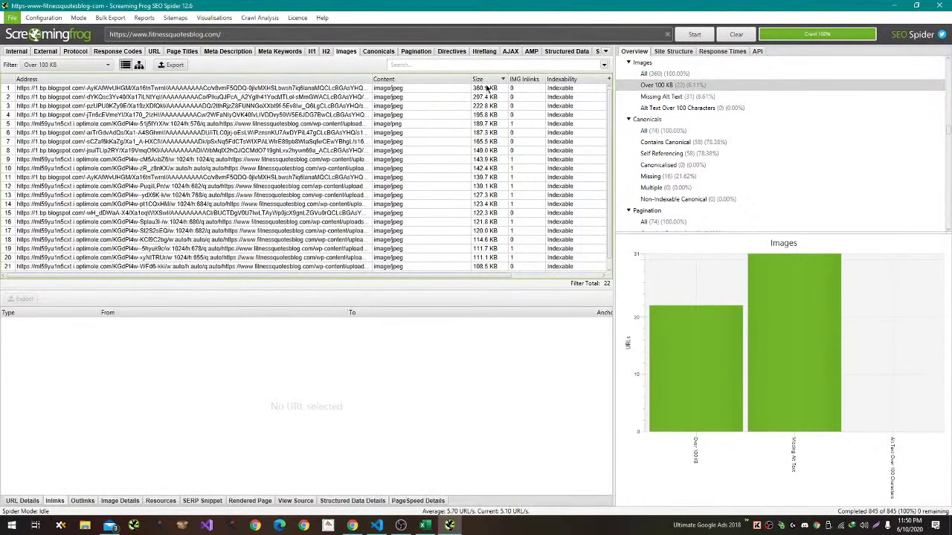
drag(487, 88, 484, 104)
Switch to the Excel audit sheet and enter 2 as the note for images Over 250 KB.
key(alt+Tab)
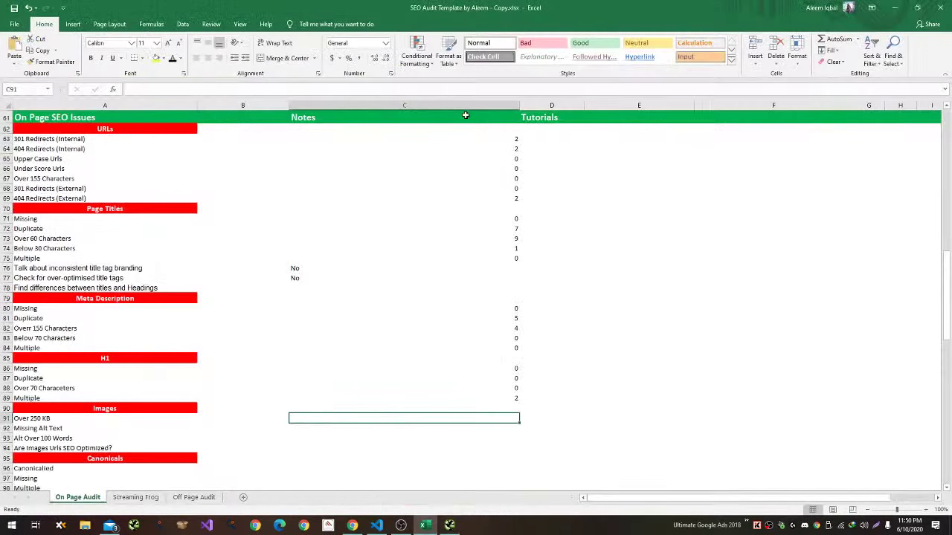
text(2)
key(Return)
List the images with missing alt text in Screaming Frog and enter 31 for Missing Alt Text in the Excel sheet.
key(alt+Tab)
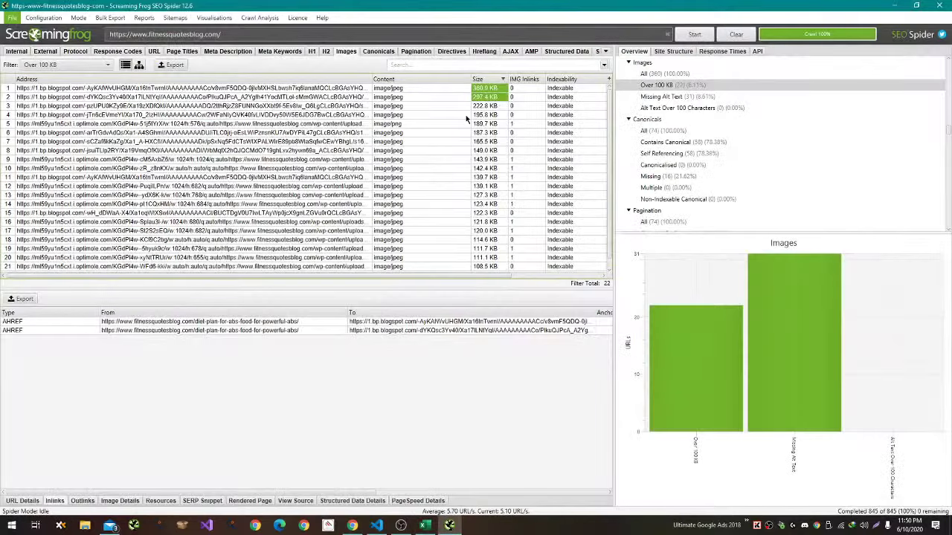
click(699, 97)
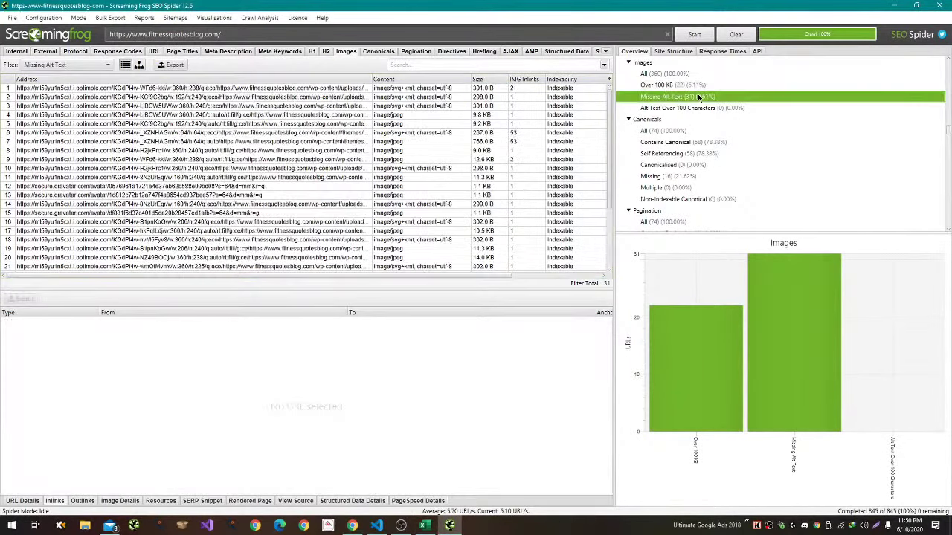
key(alt+Tab)
text(31)
key(Return)
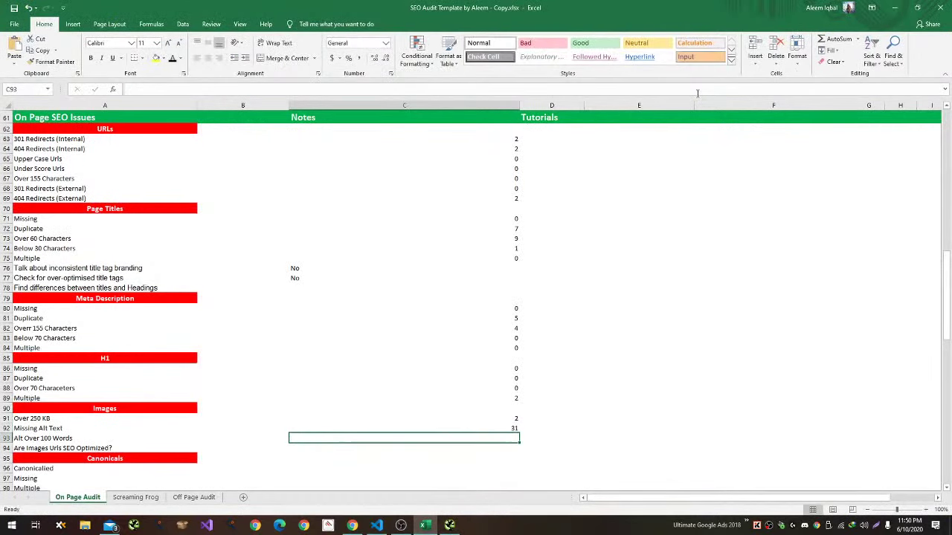
Check the long alt text count in Screaming Frog and enter 0 for Alt Over 100 Words in the Excel sheet.
key(alt+Tab)
key(alt+Tab)
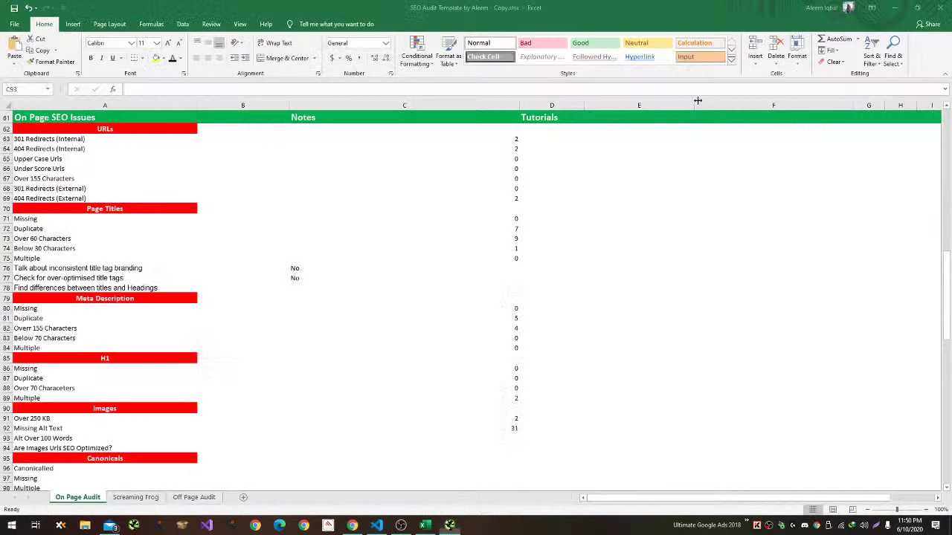
text(0)
key(Return)
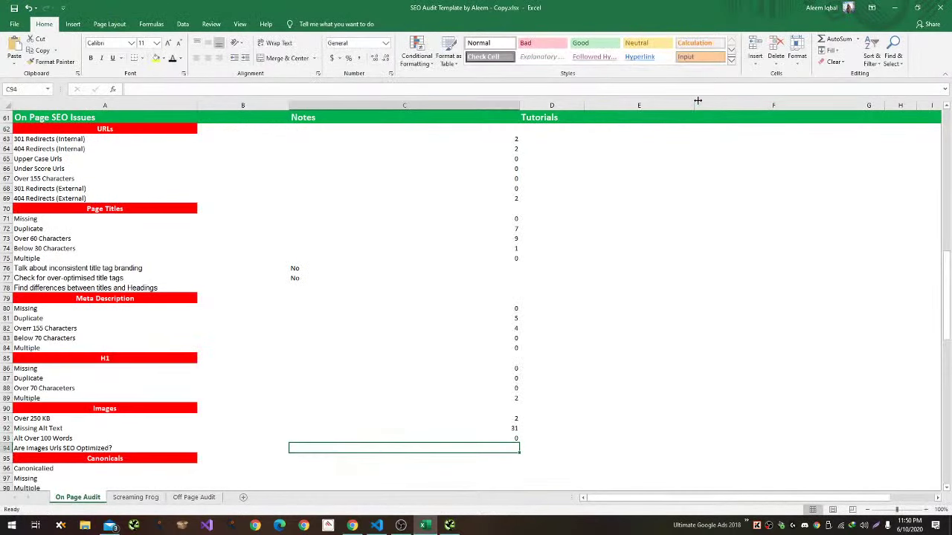
List all images in Screaming Frog, widen the Address column, and examine whether the image URLs use descriptive file names.
key(alt+Tab)
click(685, 75)
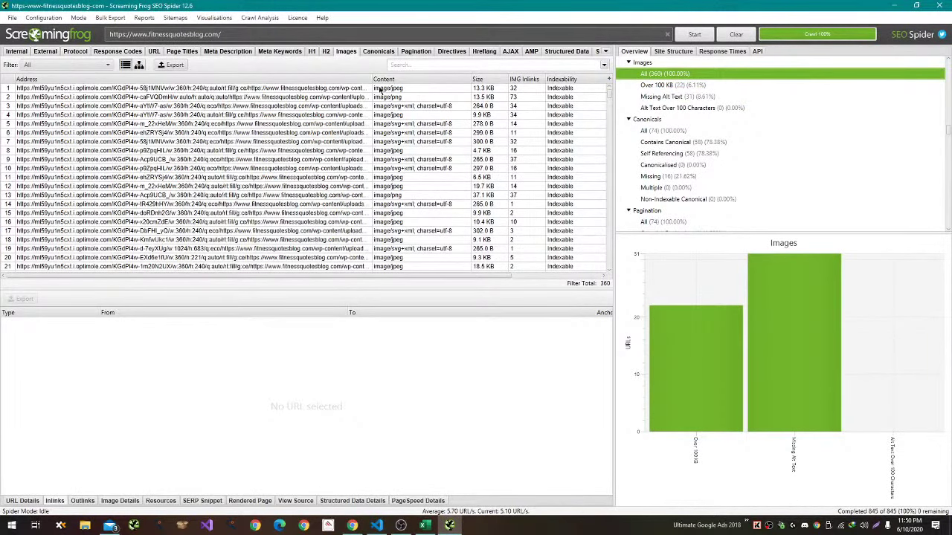
drag(371, 79, 538, 104)
scroll(524, 111, down, 4)
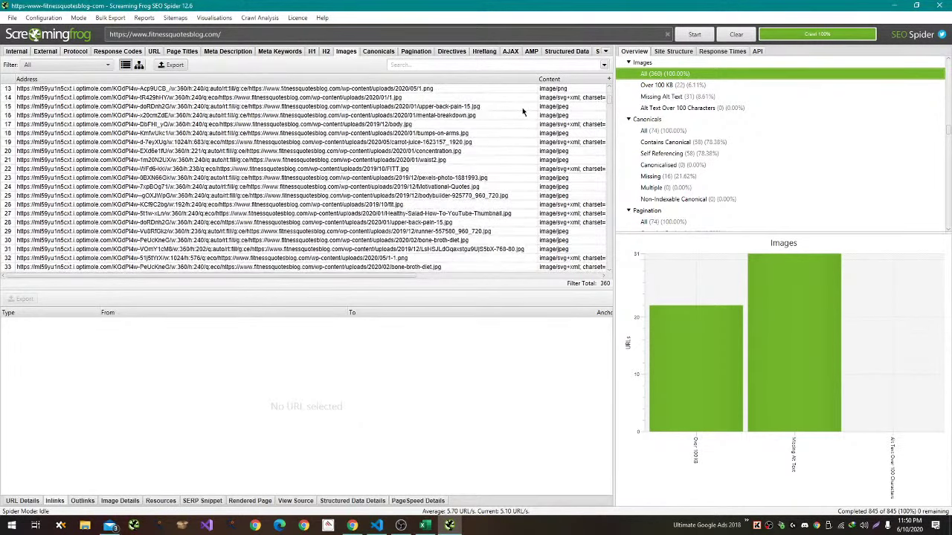
scroll(520, 109, down, 4)
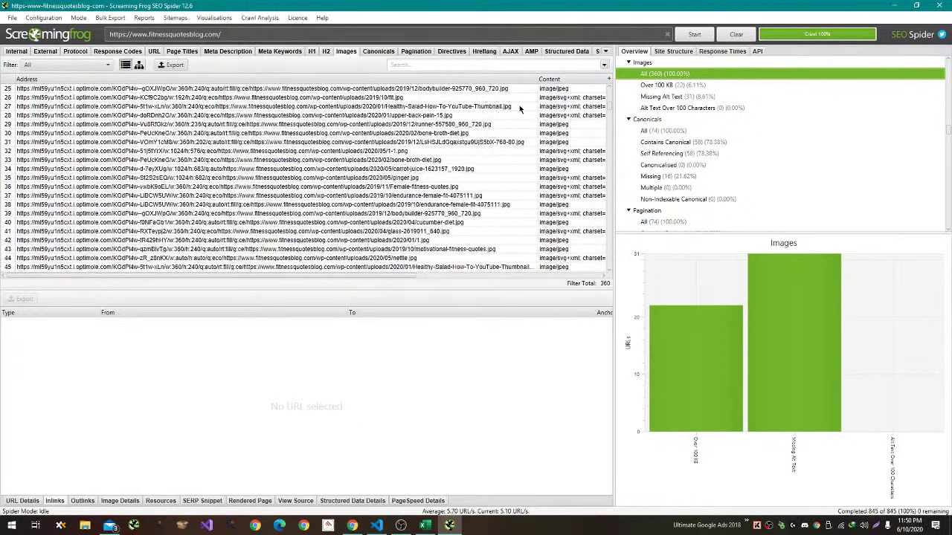
scroll(520, 109, down, 5)
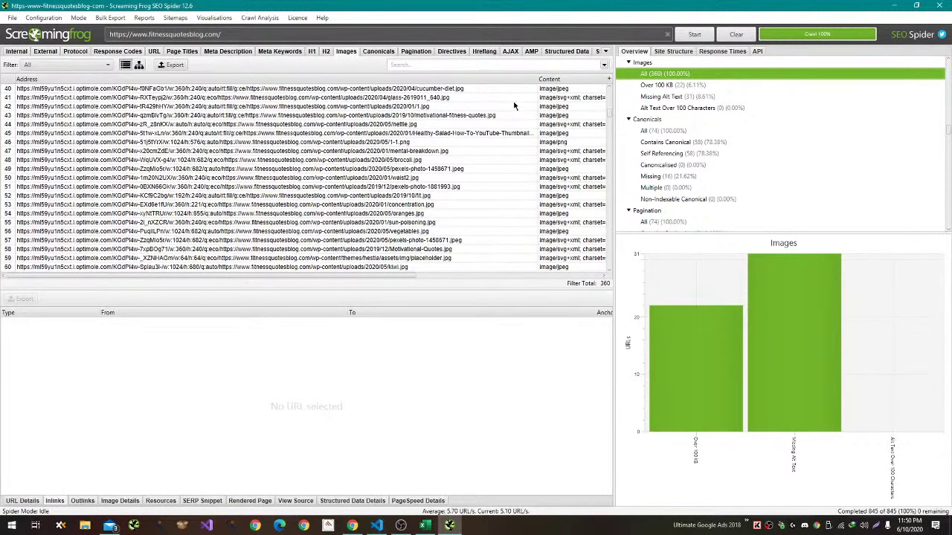
scroll(520, 109, down, 4)
scroll(513, 105, down, 7)
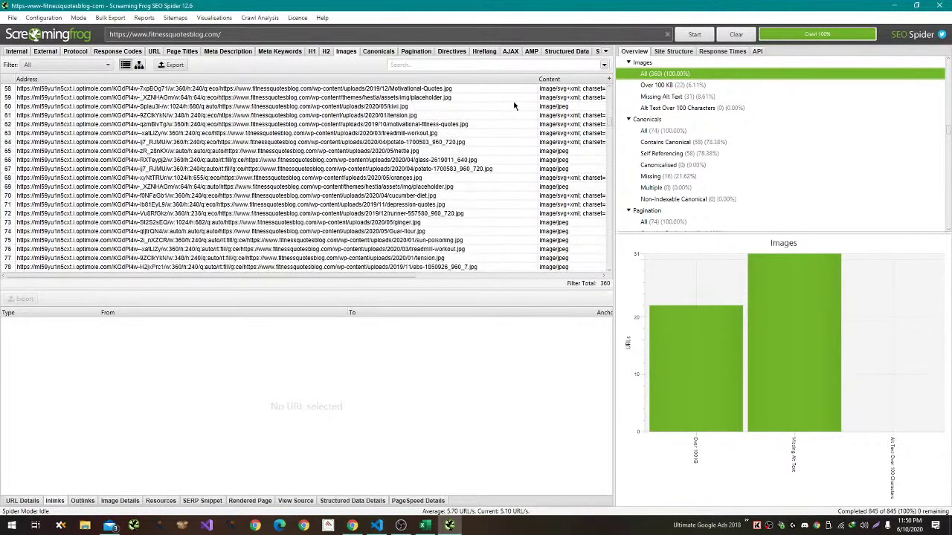
scroll(513, 106, down, 8)
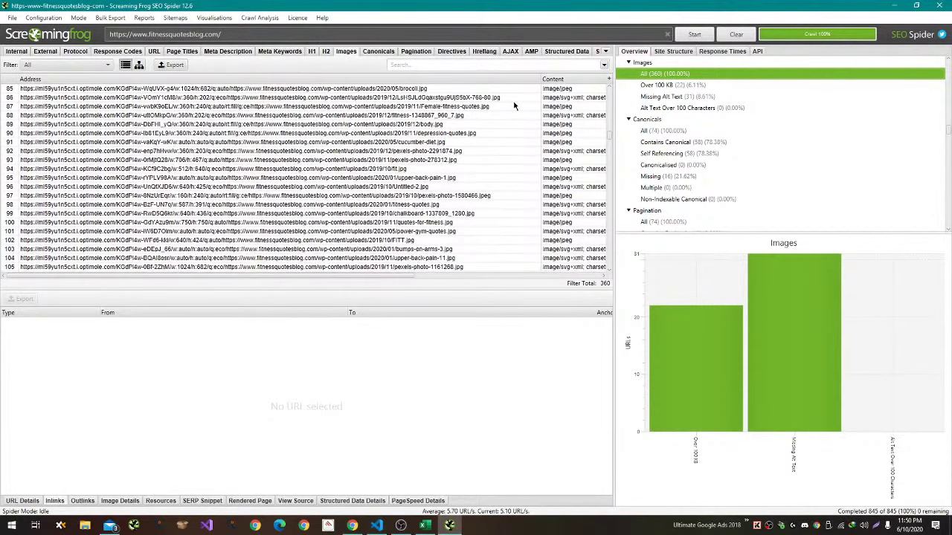
scroll(513, 106, down, 12)
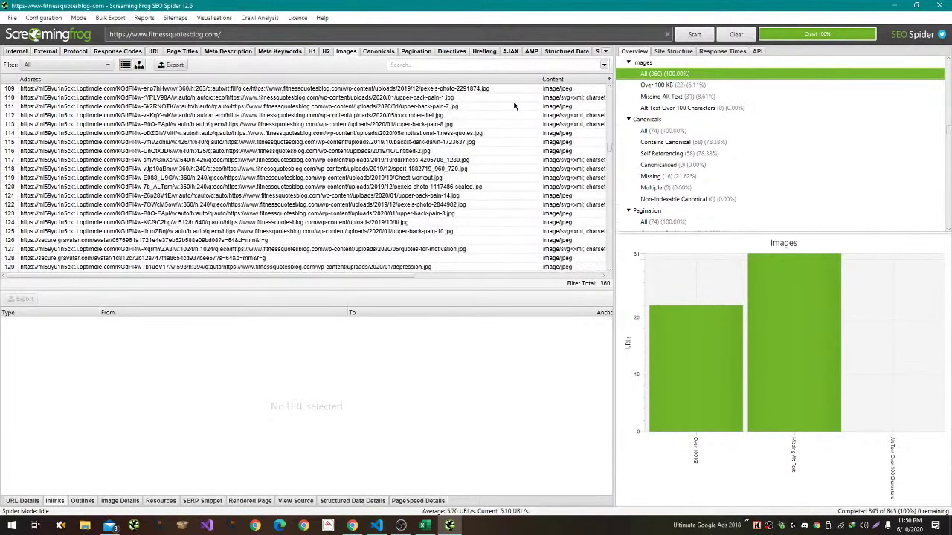
scroll(515, 102, down, 2)
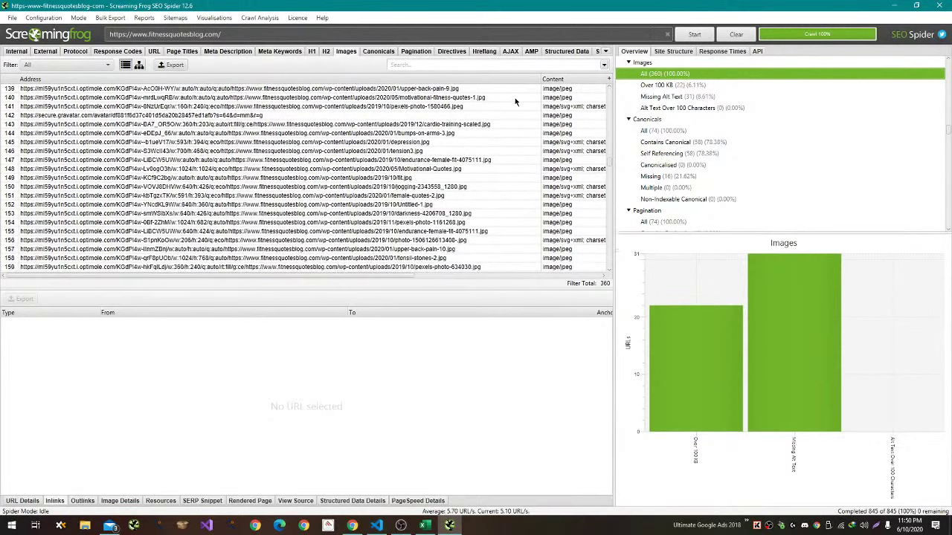
Switch to the Excel sheet and enter "Some Need Optimization" as the note on whether image URLs are SEO optimized.
key(alt+Tab)
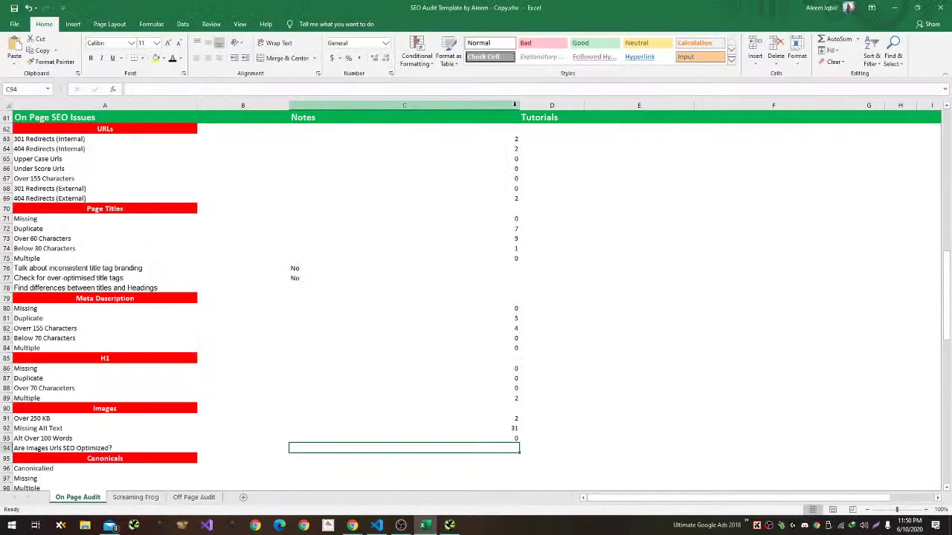
text(Some N)
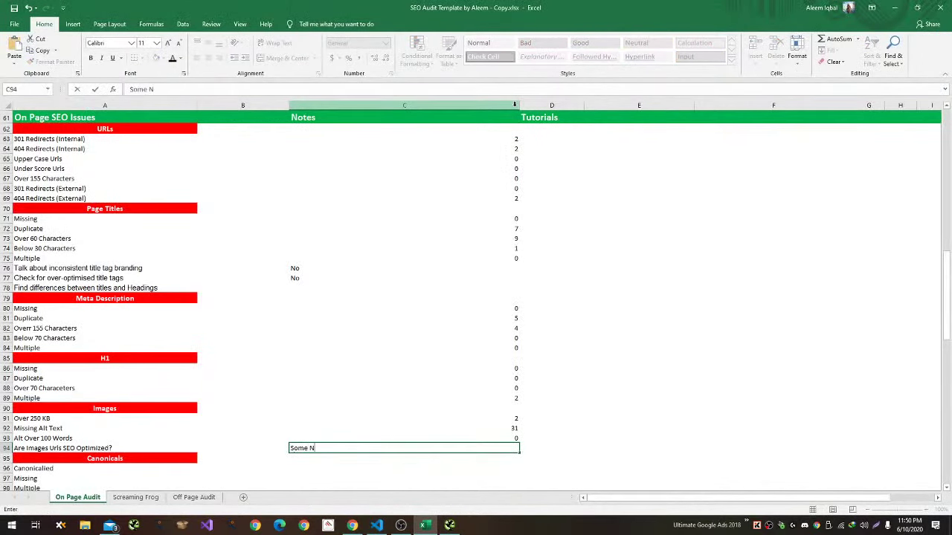
text(eed Optimization)
key(Return)
key(Return)
Review the canonical and self-referencing pages in Screaming Frog and enter 0 for the canonicalised row in the Excel sheet.
key(alt+Tab)
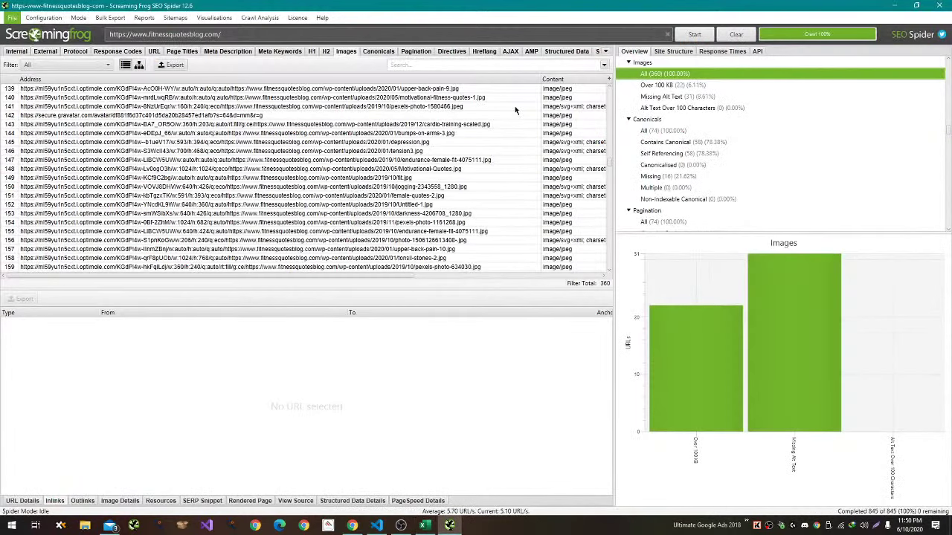
scroll(726, 157, down, 3)
scroll(675, 162, up, 3)
click(691, 142)
click(690, 153)
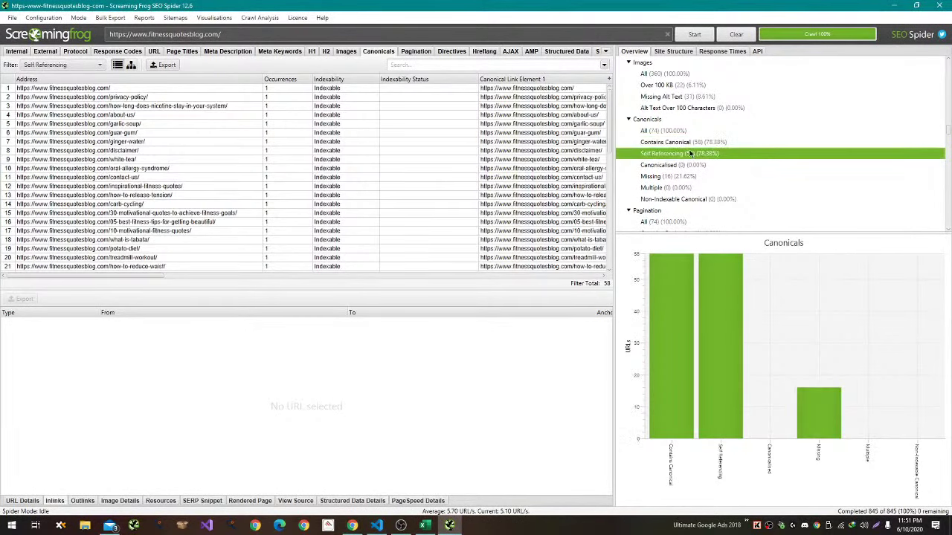
key(alt+Tab)
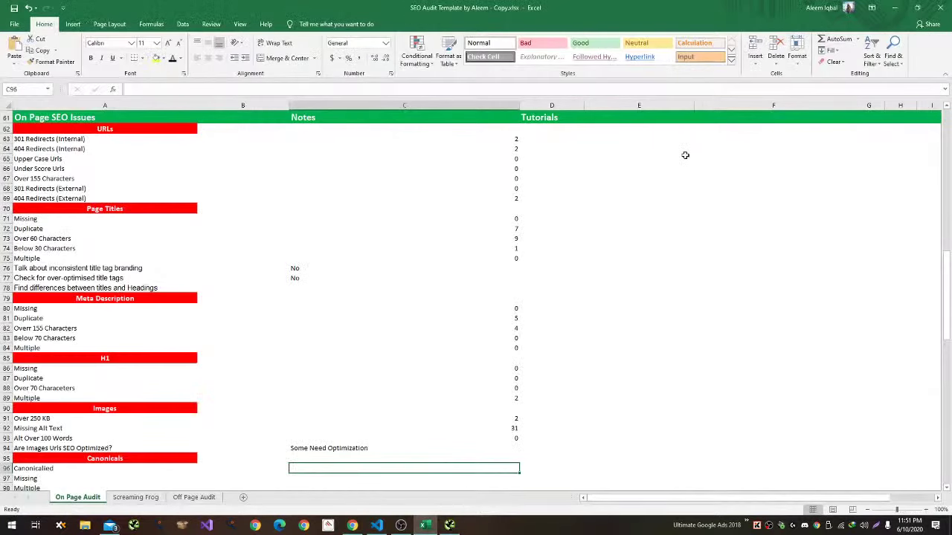
key(alt+Tab)
key(alt+Tab)
text(0)
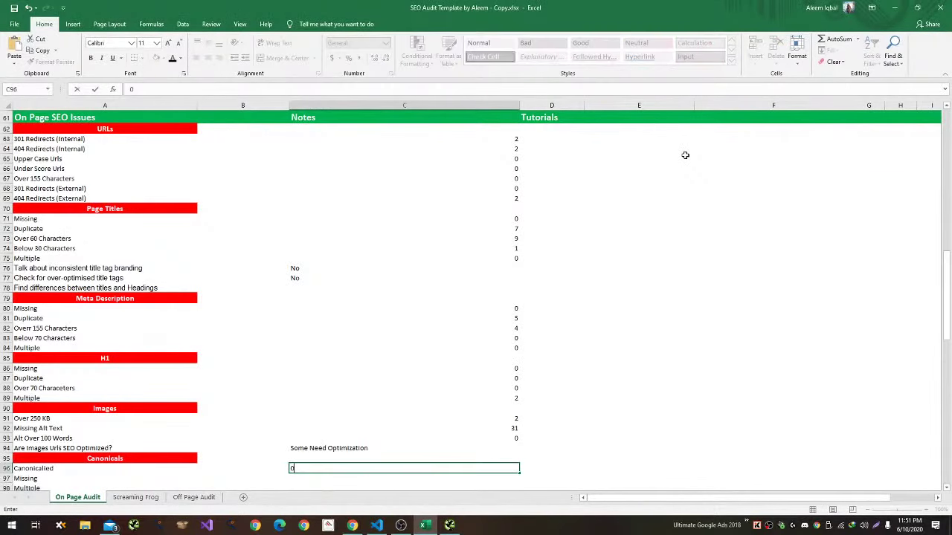
key(Return)
List the pages with missing canonicals in Screaming Frog and enter 0 for Missing in the Excel sheet's Canonicals section.
key(alt+Tab)
key(alt+Tab)
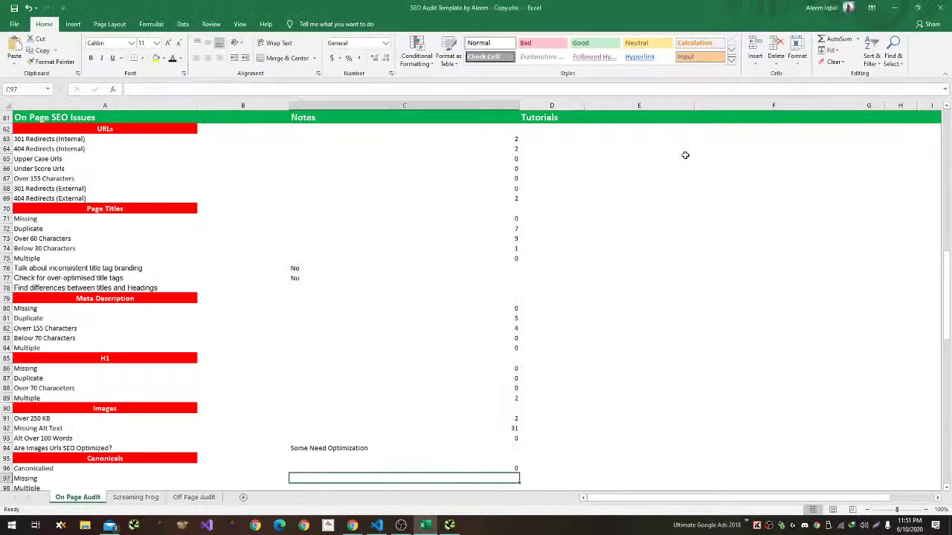
key(alt+Tab)
click(693, 179)
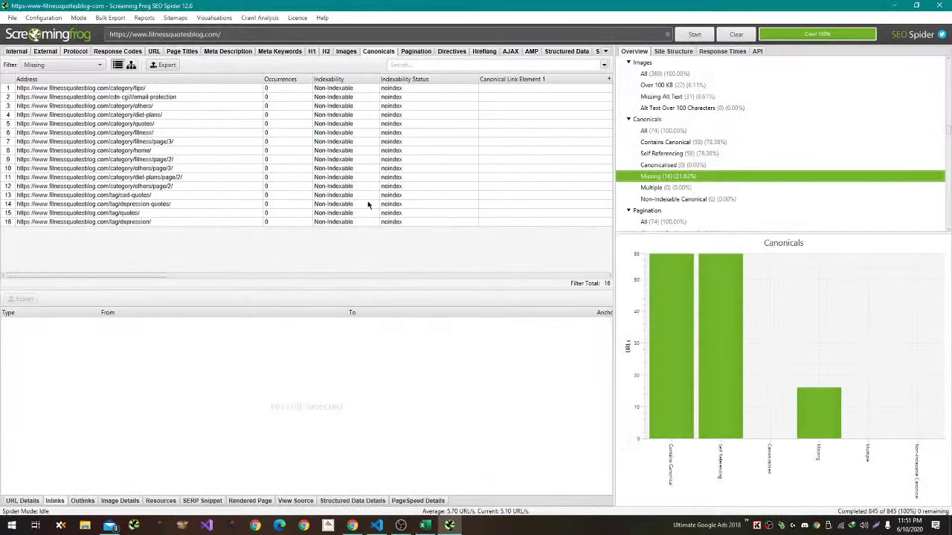
key(alt+Tab)
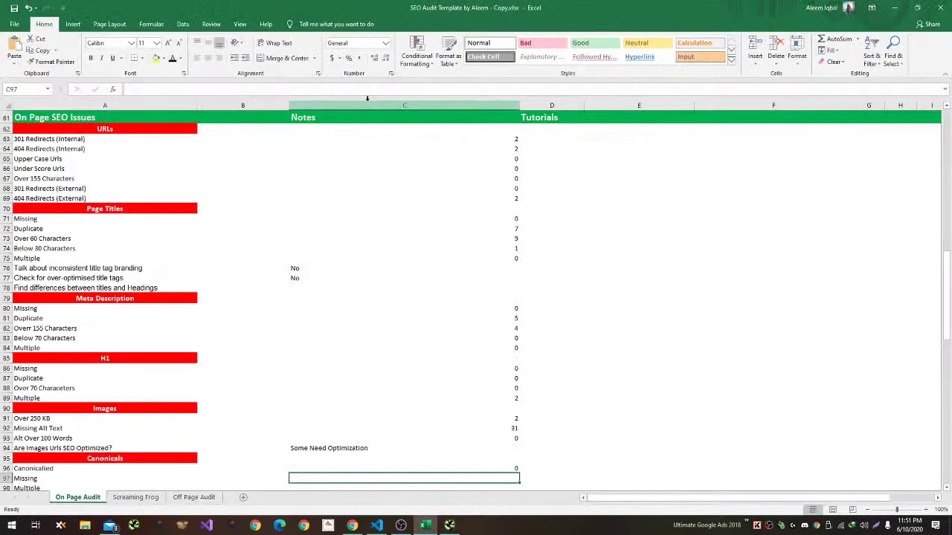
text(0)
Filter Screaming Frog to pages with multiple canonicals and enter 0 for Multiple in the Excel sheet's Canonicals section.
key(alt+Tab)
click(673, 188)
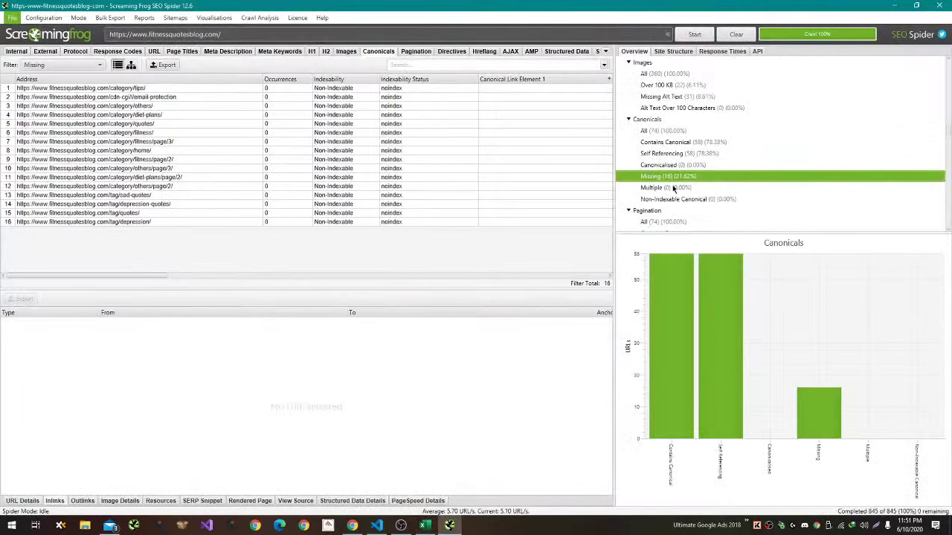
key(alt+Tab)
text(0)
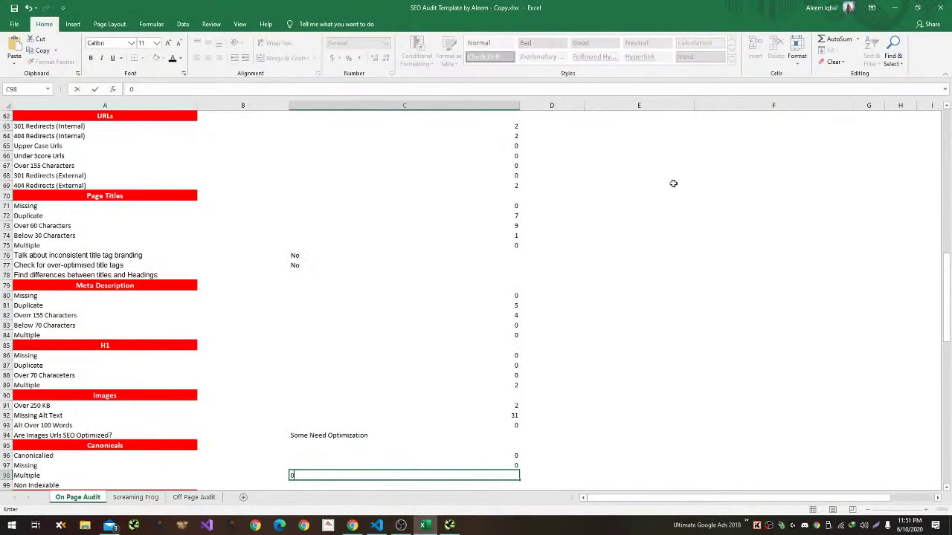
key(Return)
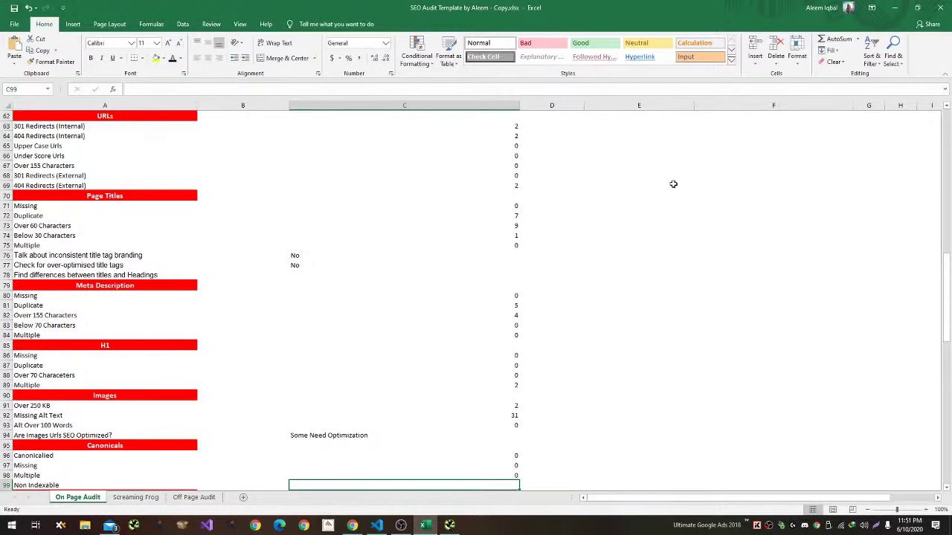
Filter Screaming Frog to non-indexable canonicals and enter 0 for Non Indexable in the Excel sheet's Canonicals section.
key(alt+Tab)
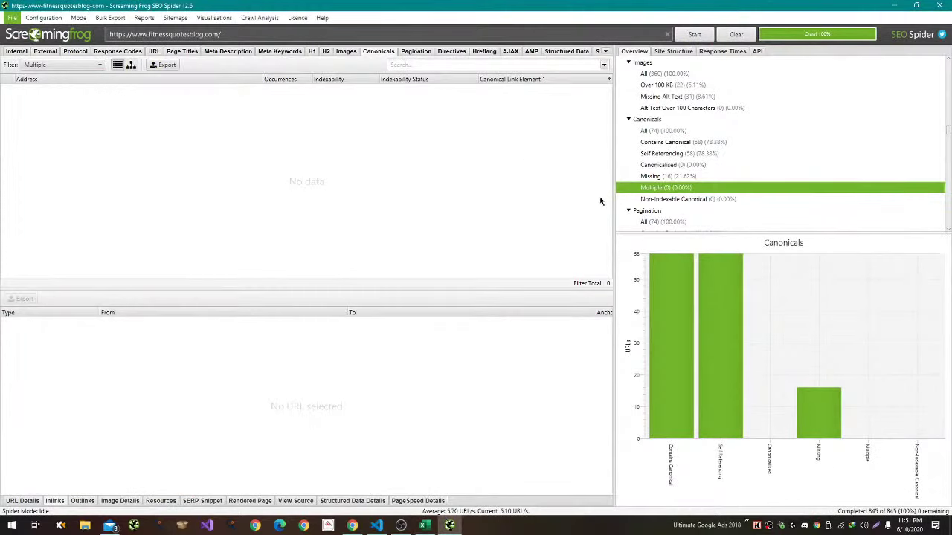
click(677, 200)
key(alt+Tab)
text(0)
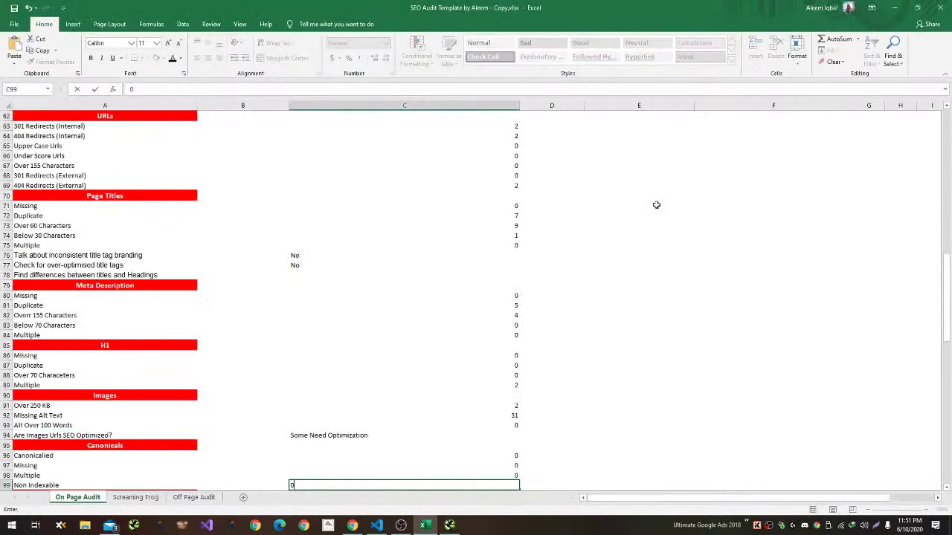
key(Return)
Select the Structured Data Errors cell in the Excel sheet, then open the spider's extraction settings in Screaming Frog.
scroll(658, 200, down, 3)
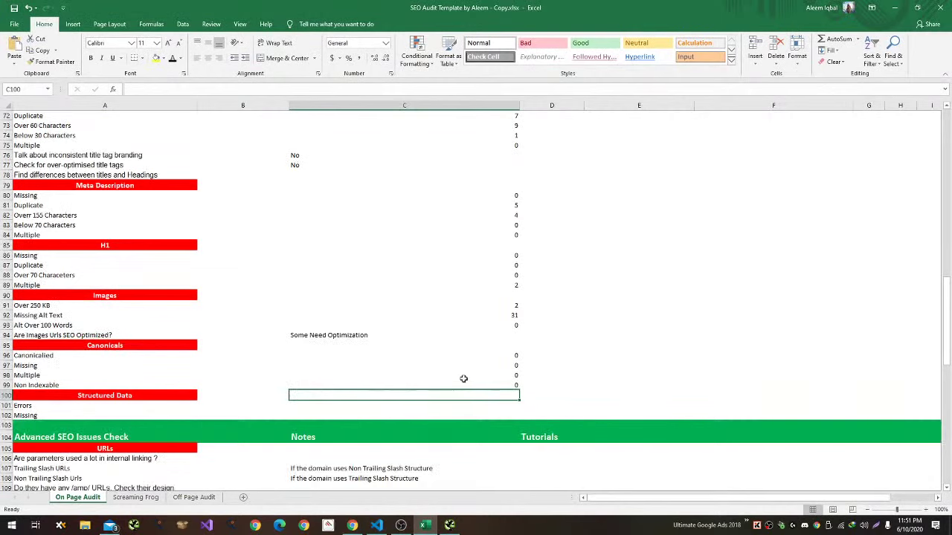
click(432, 409)
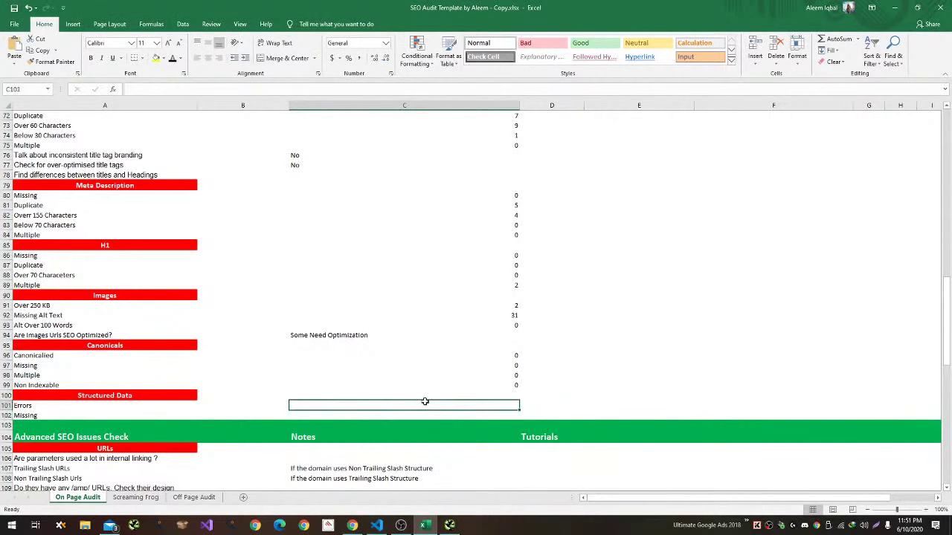
key(alt+Tab)
click(110, 17)
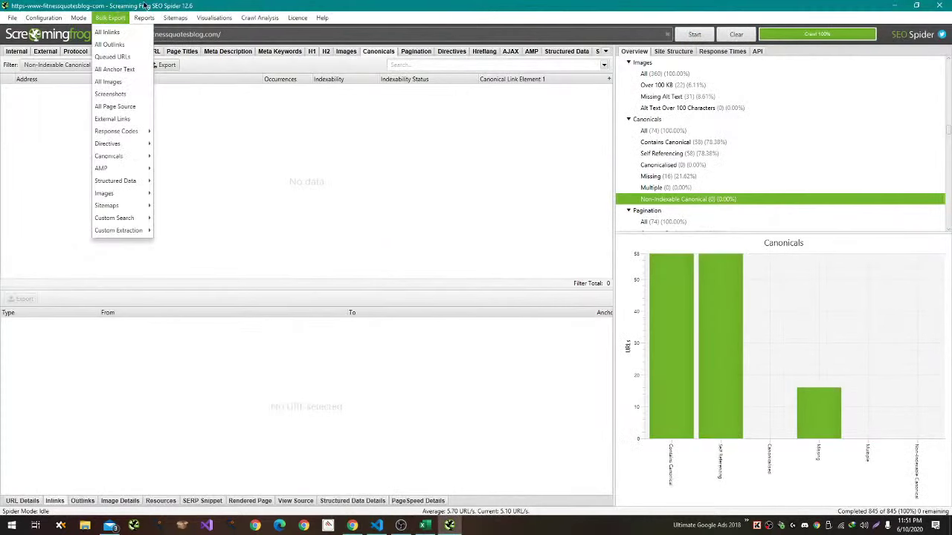
click(61, 16)
click(45, 17)
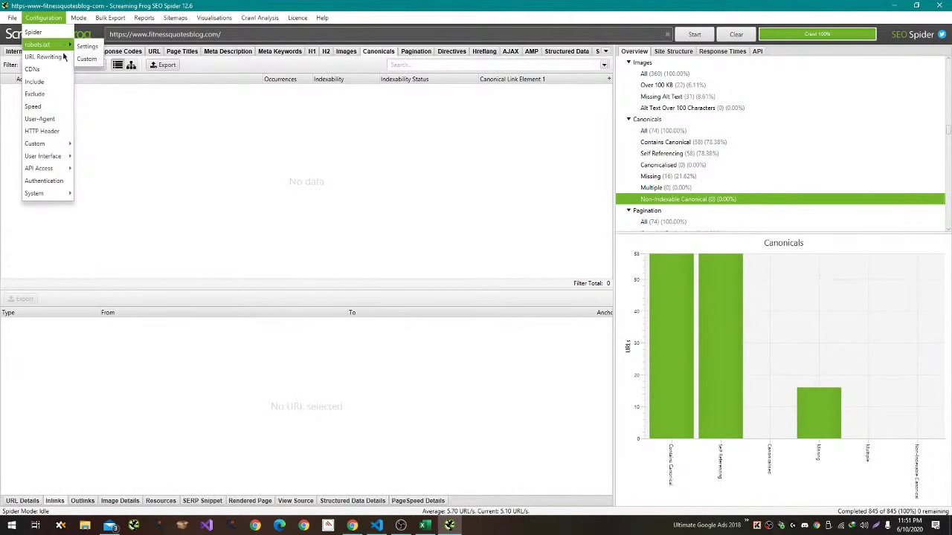
click(56, 32)
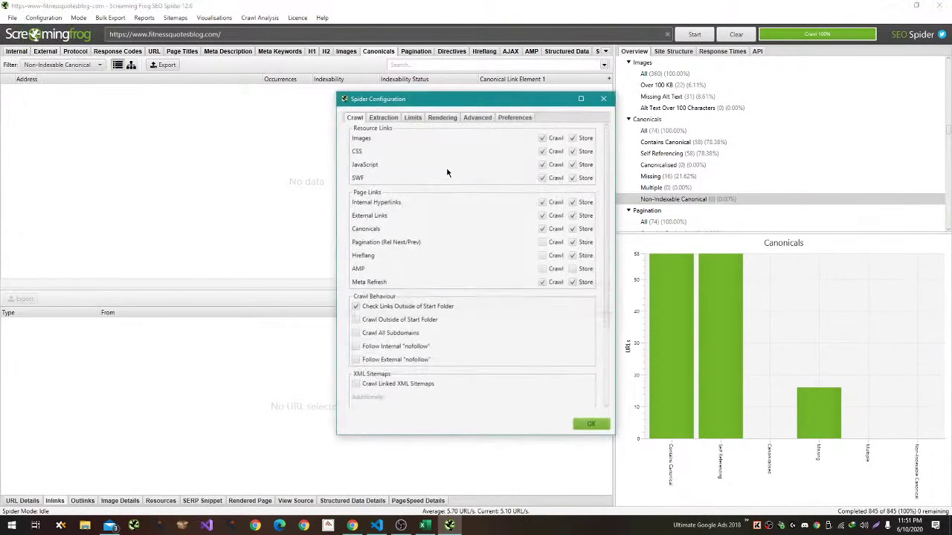
click(468, 121)
click(448, 117)
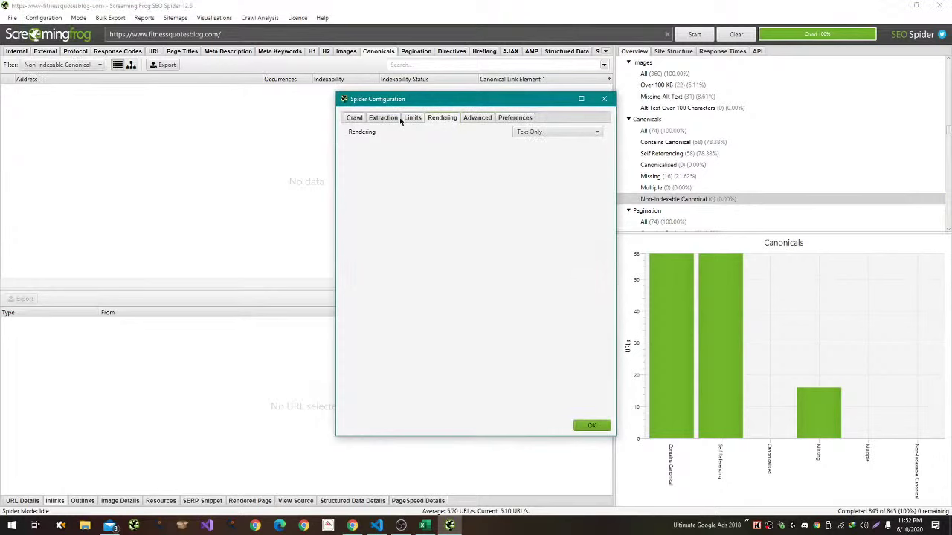
click(409, 119)
click(499, 119)
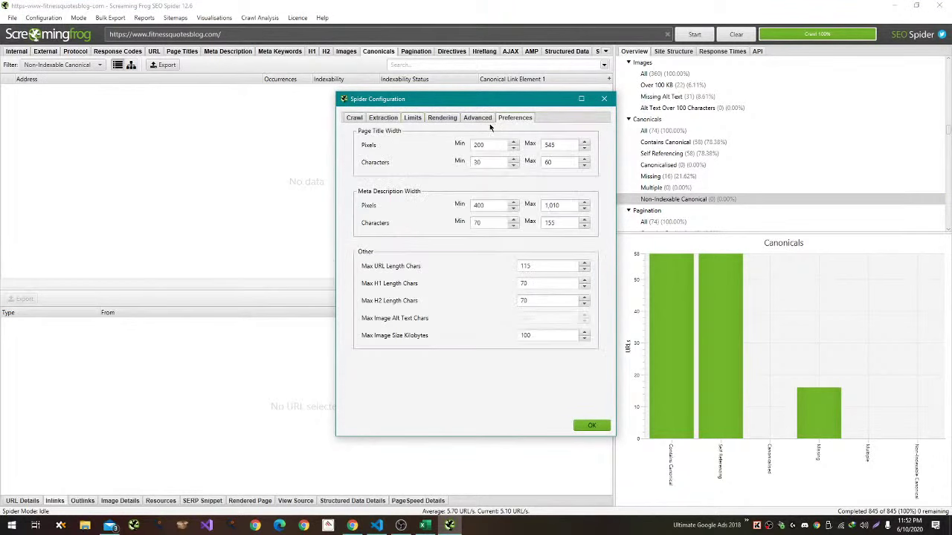
click(383, 118)
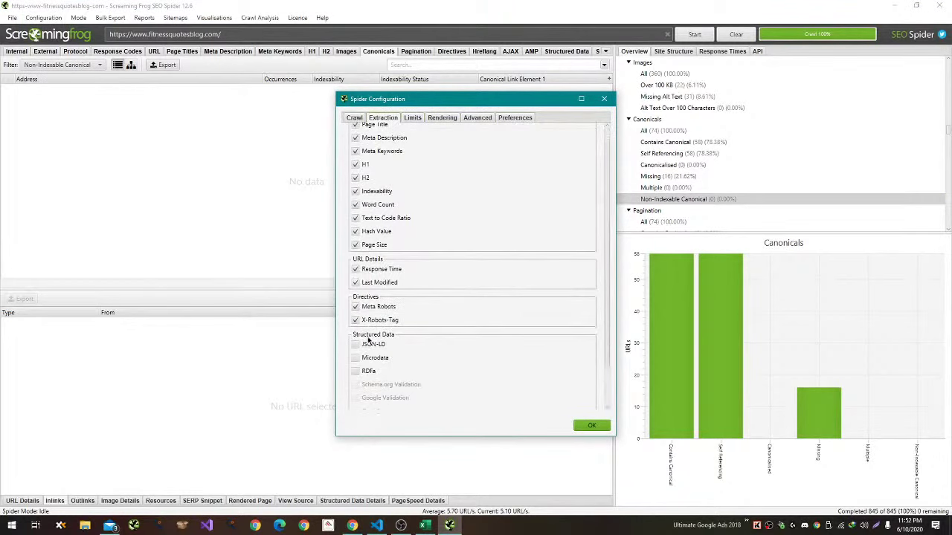
Enable JSON-LD extraction with Google Validation and Schema.org Validation, apply the settings, and restart the crawl of fitnessquotesblog.com.
click(355, 348)
click(356, 392)
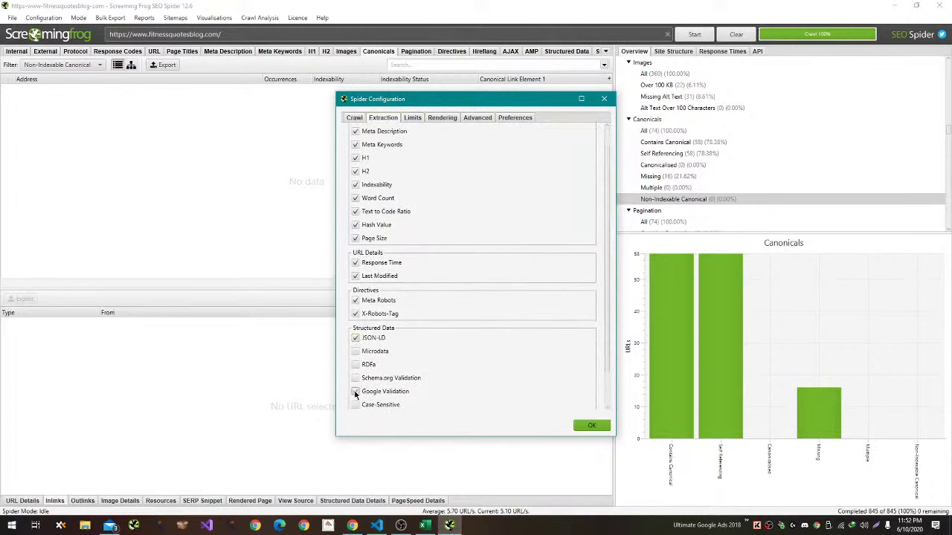
click(355, 379)
click(585, 429)
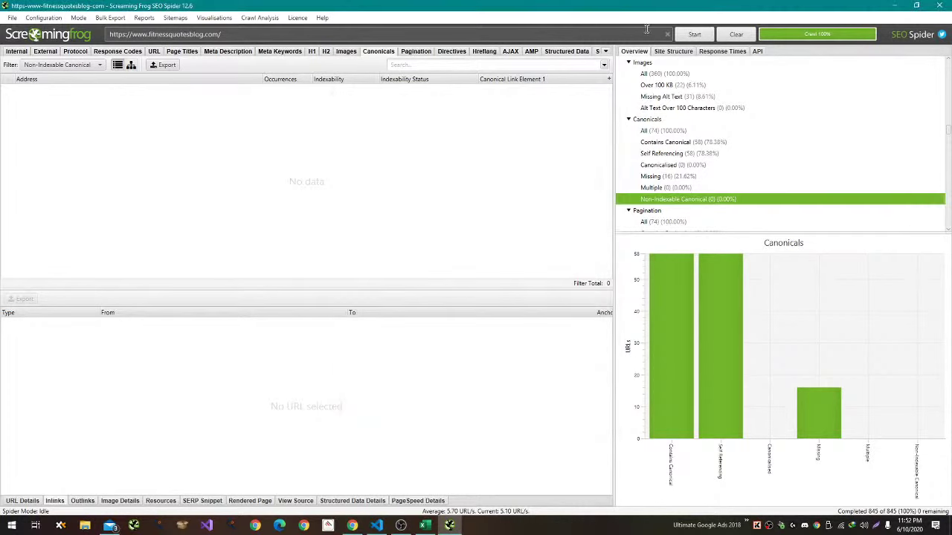
click(695, 38)
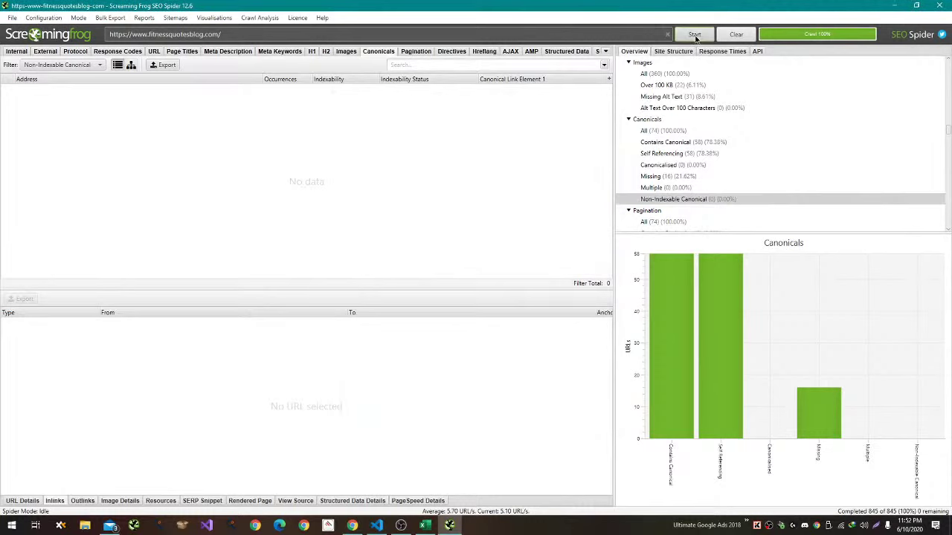
Minimise Screaming Frog and switch to the YouTube live streaming dashboard in Chrome to read the live chat.
click(892, 5)
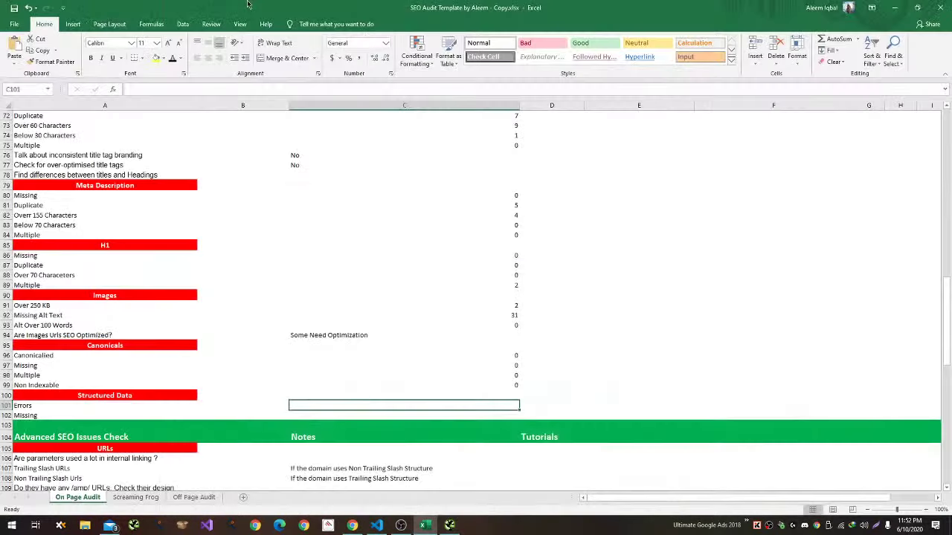
click(352, 526)
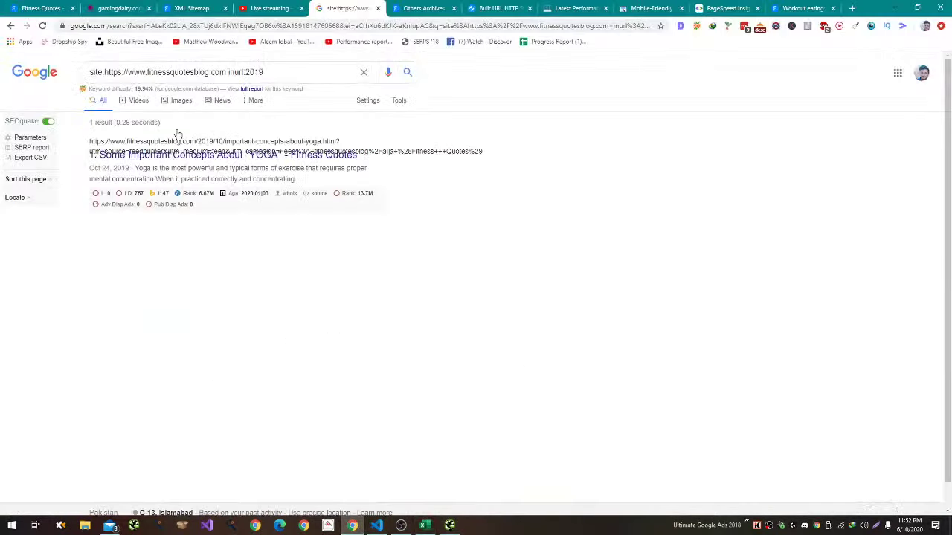
click(268, 8)
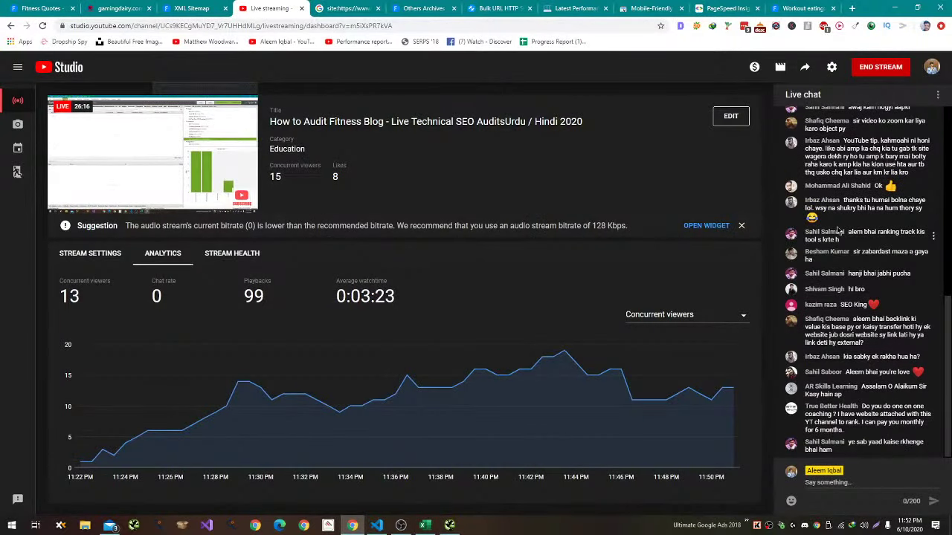
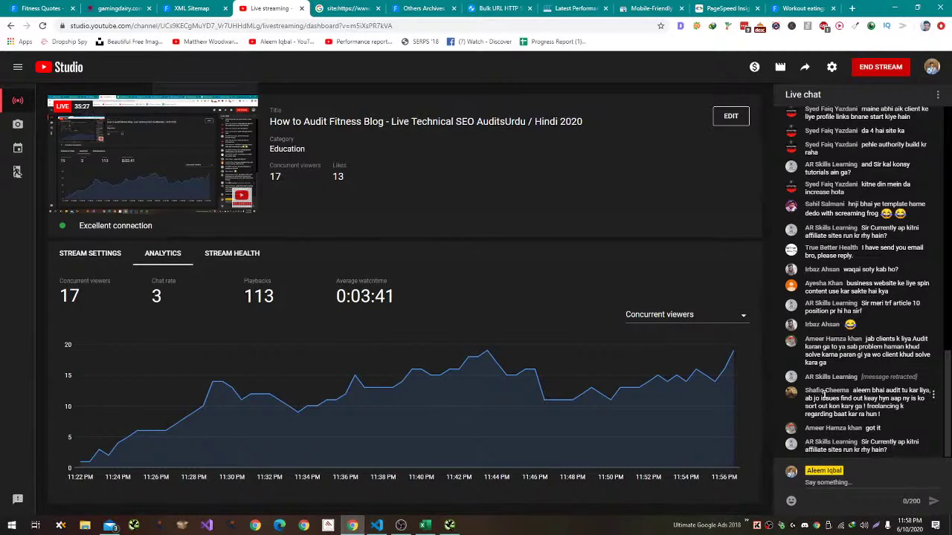
Switch back to Screaming Frog and locate the Structured Data counts in the crawl overview.
key(alt+Tab)
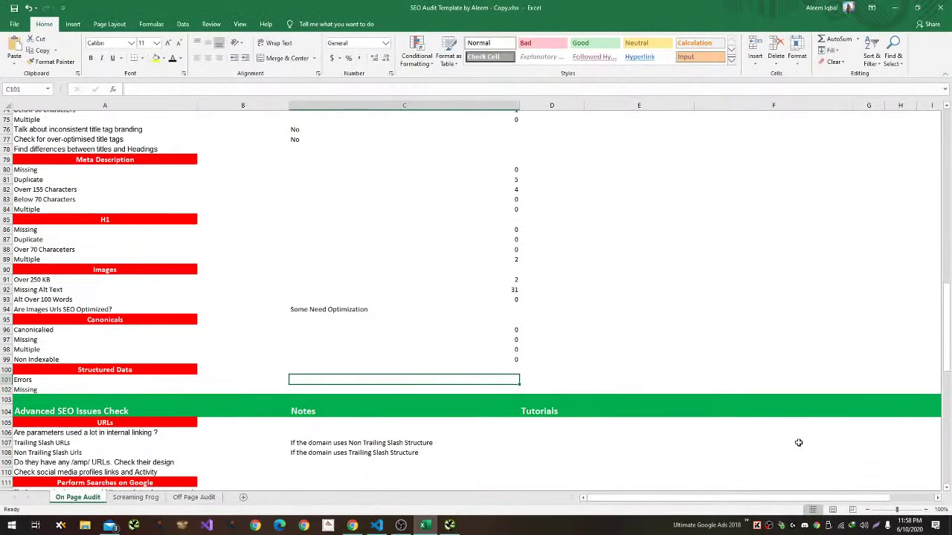
scroll(502, 364, down, 2)
click(450, 525)
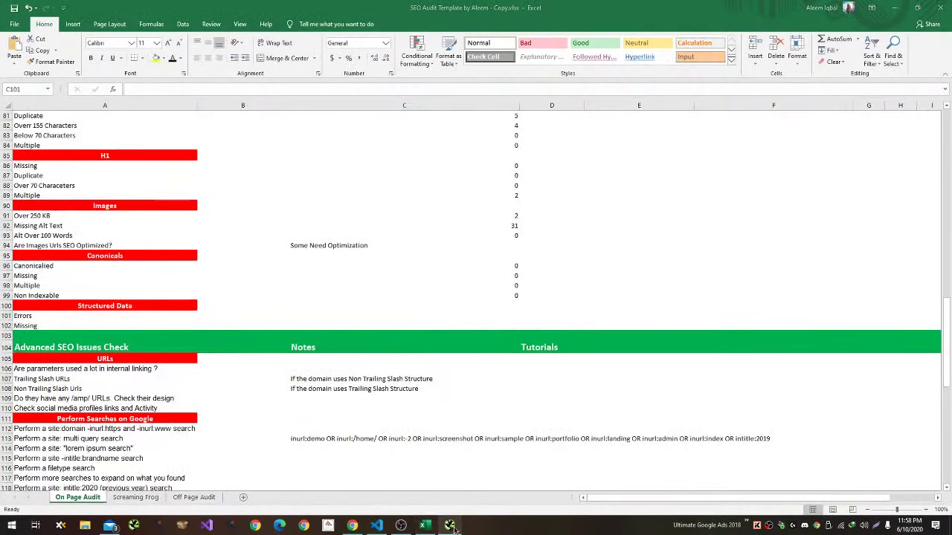
scroll(702, 174, down, 3)
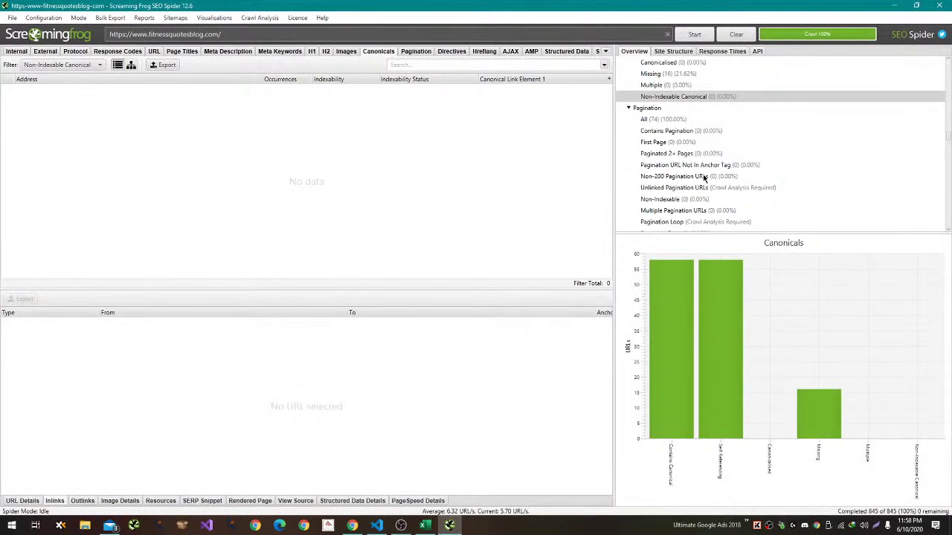
scroll(702, 177, up, 2)
scroll(703, 177, down, 4)
scroll(701, 178, up, 8)
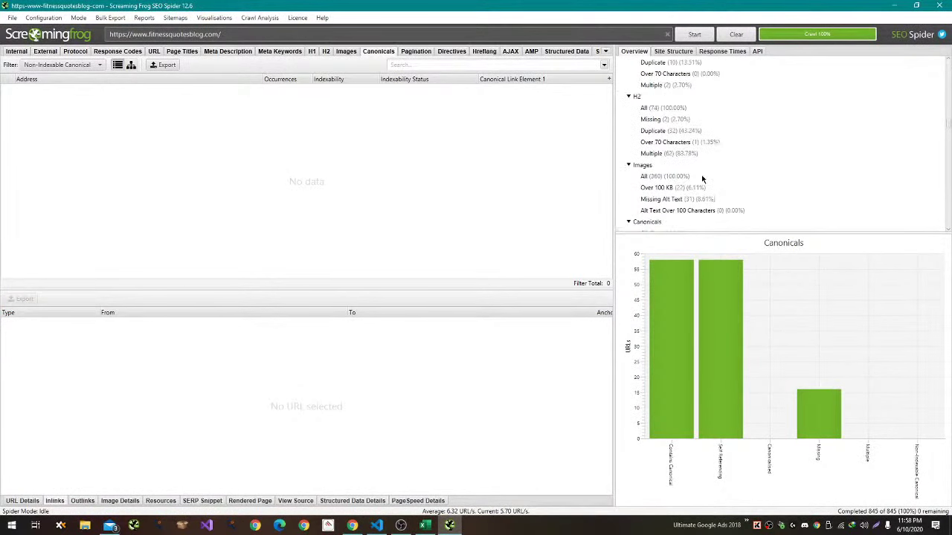
scroll(701, 178, down, 10)
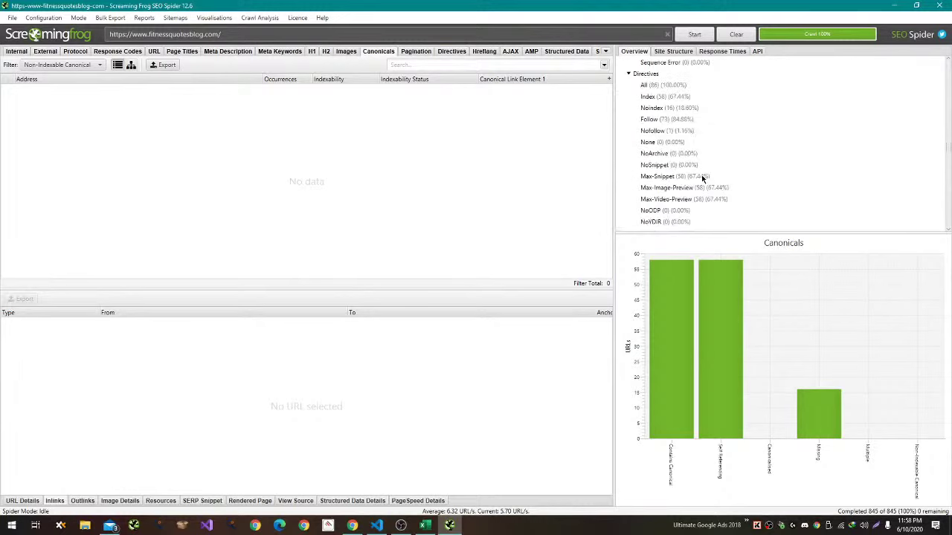
scroll(701, 176, down, 12)
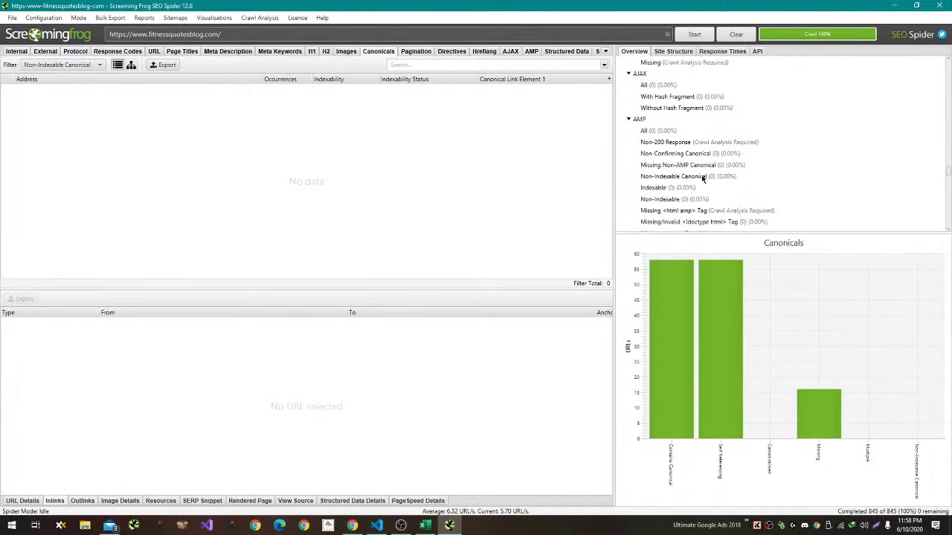
scroll(702, 177, down, 10)
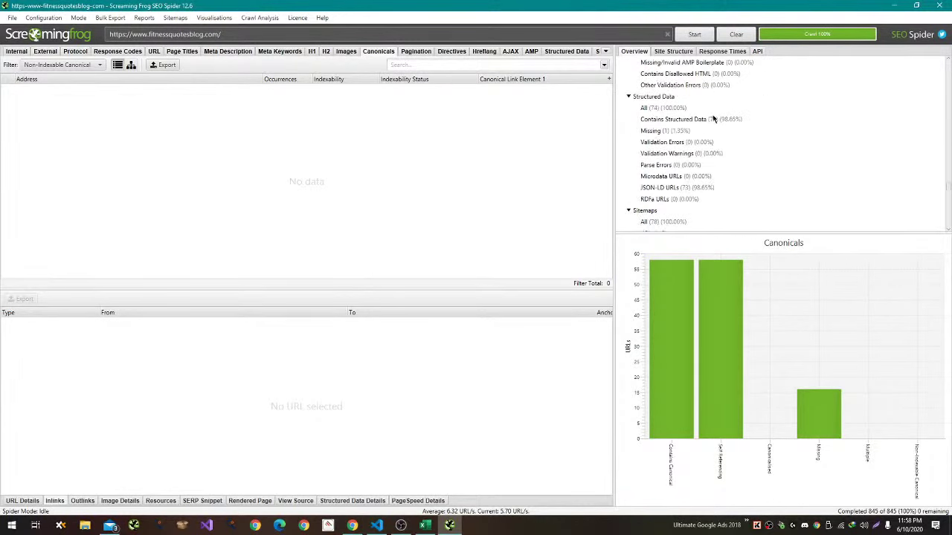
List the pages that contain structured data and review their types, and check the pages where it is missing.
click(712, 119)
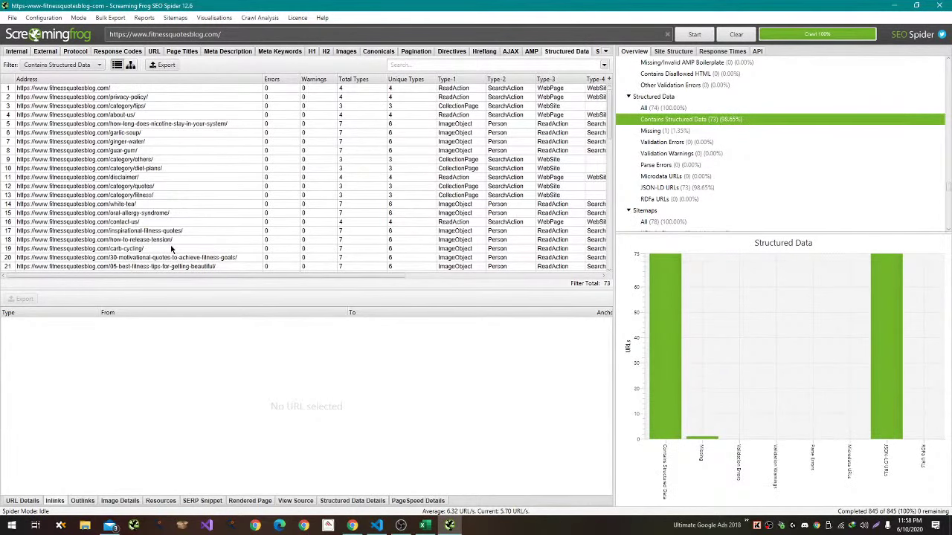
drag(116, 275, 344, 298)
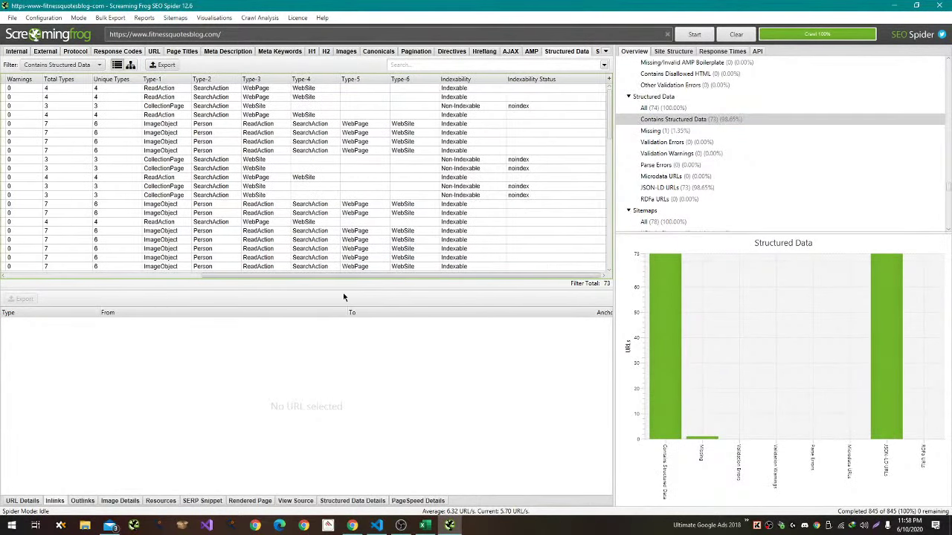
click(674, 130)
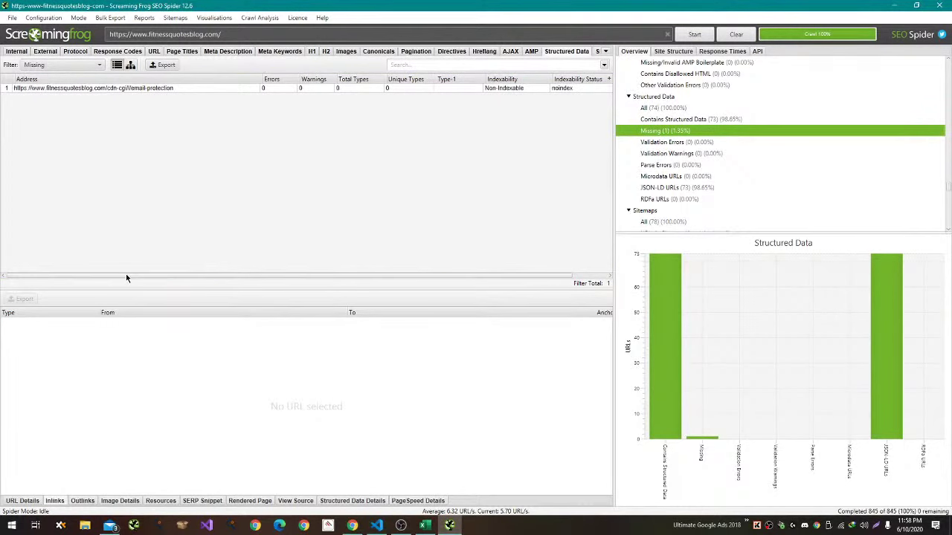
drag(126, 278, 157, 276)
List the pages containing structured data again and copy the URL of the potato-diet page.
click(748, 123)
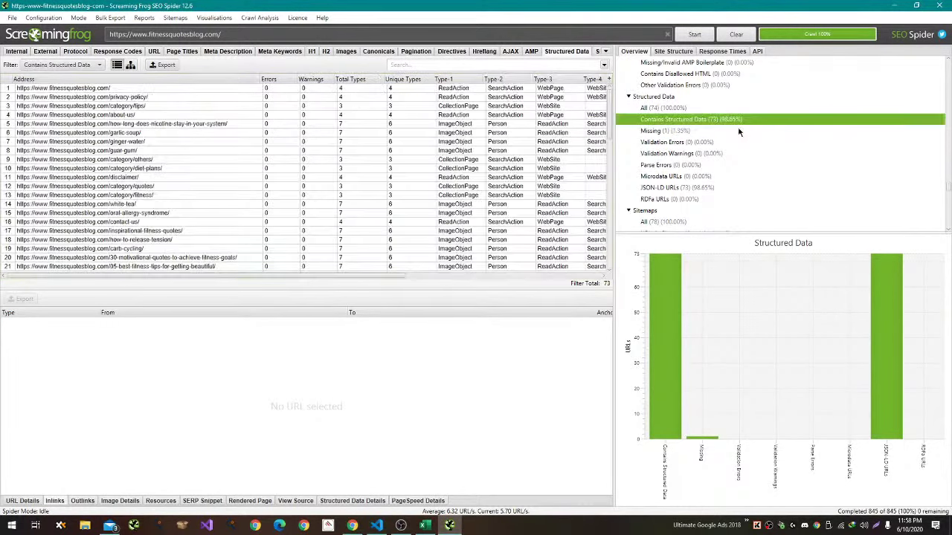
scroll(374, 201, down, 4)
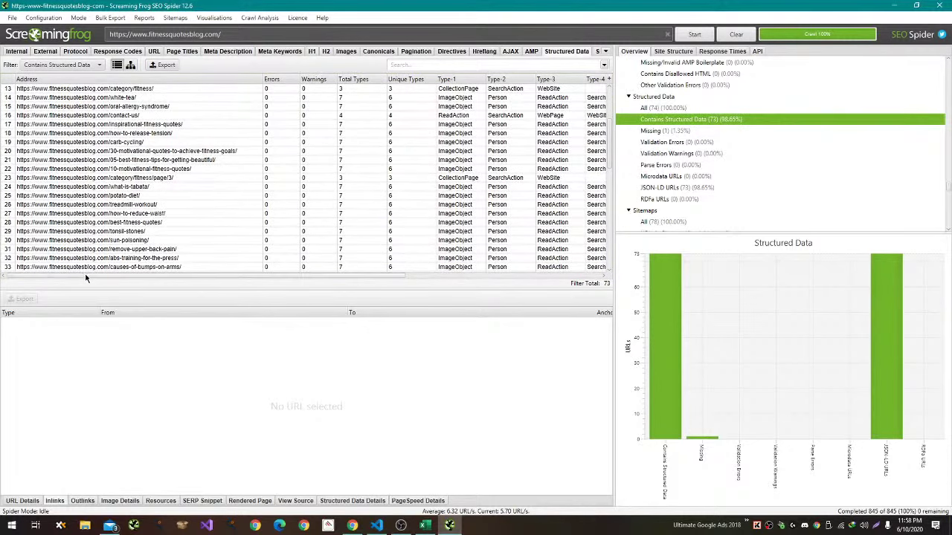
mouse_move(89, 276)
mouse_down()
mouse_move(266, 297)
mouse_move(89, 277)
mouse_up()
click(111, 195)
right_click(114, 197)
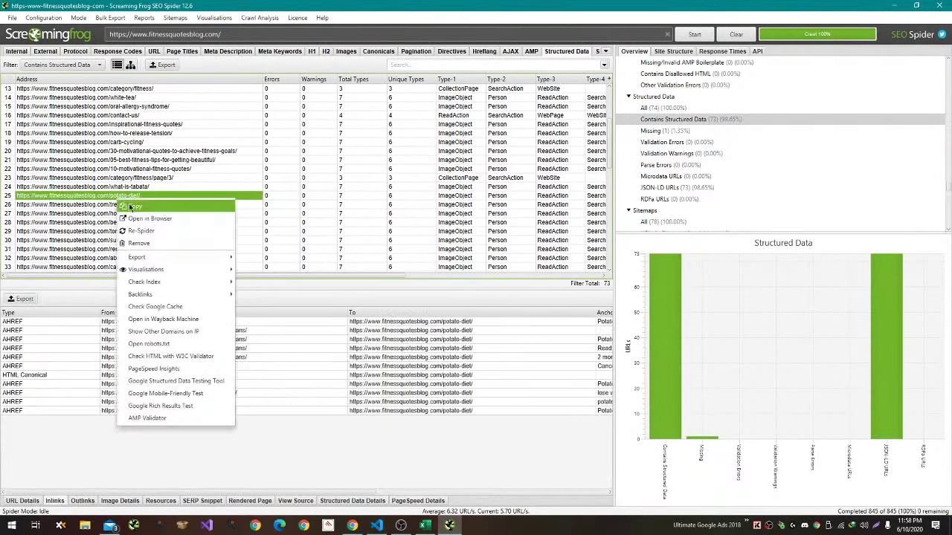
Switch to Chrome, open Google's Structured Data Testing Tool in a new tab, and move that tab beside the XML Sitemap tab.
key(alt+Tab)
key(alt+Tab)
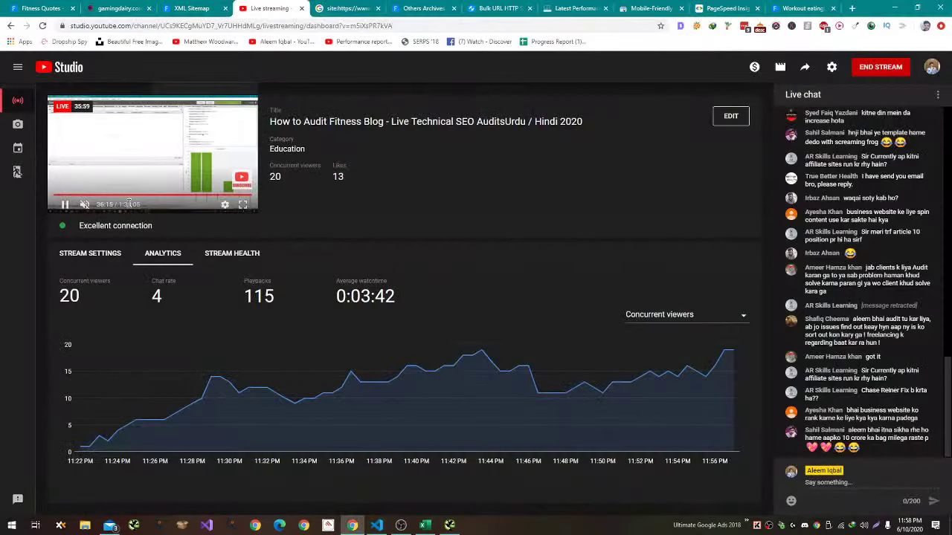
key(ctrl+t)
text(stru)
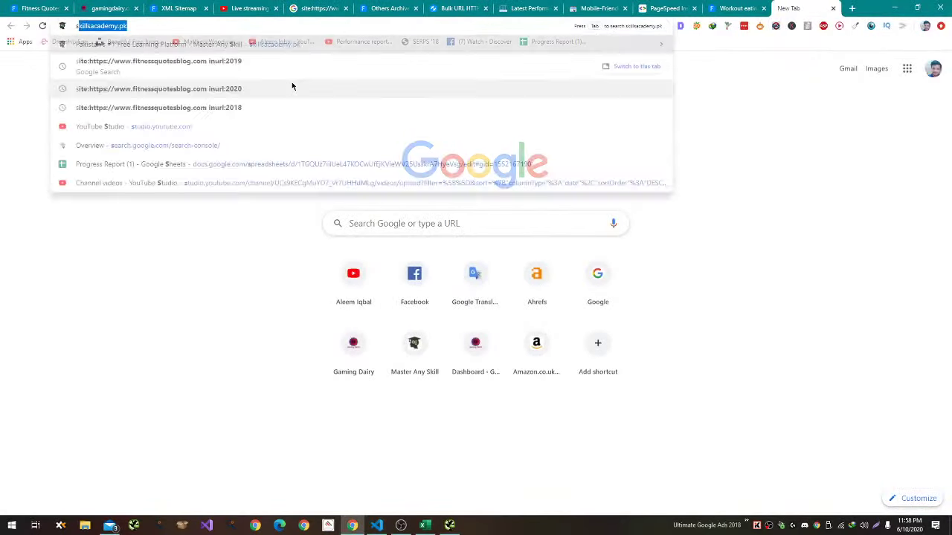
key(Down)
key(Down)
key(Down)
key(Down)
key(Down)
key(Down)
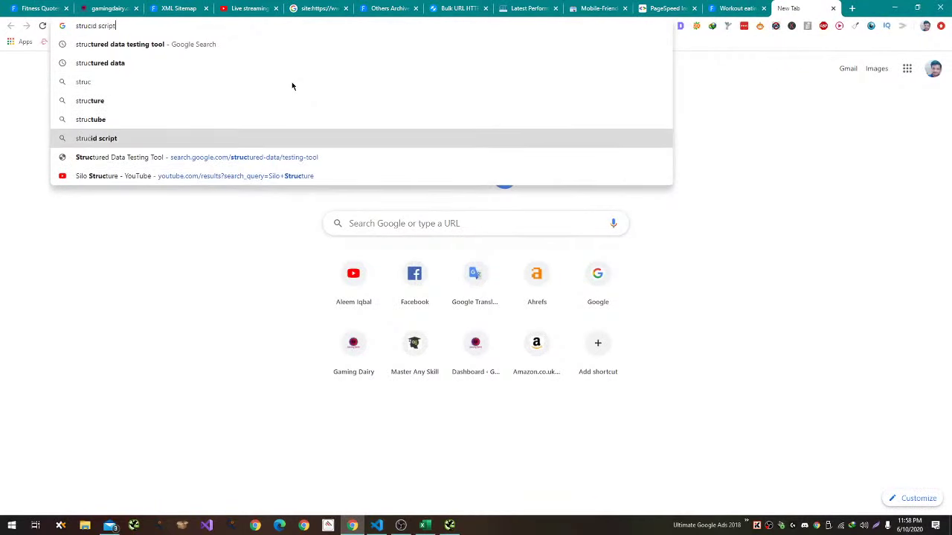
key(Return)
drag(799, 7, 213, 6)
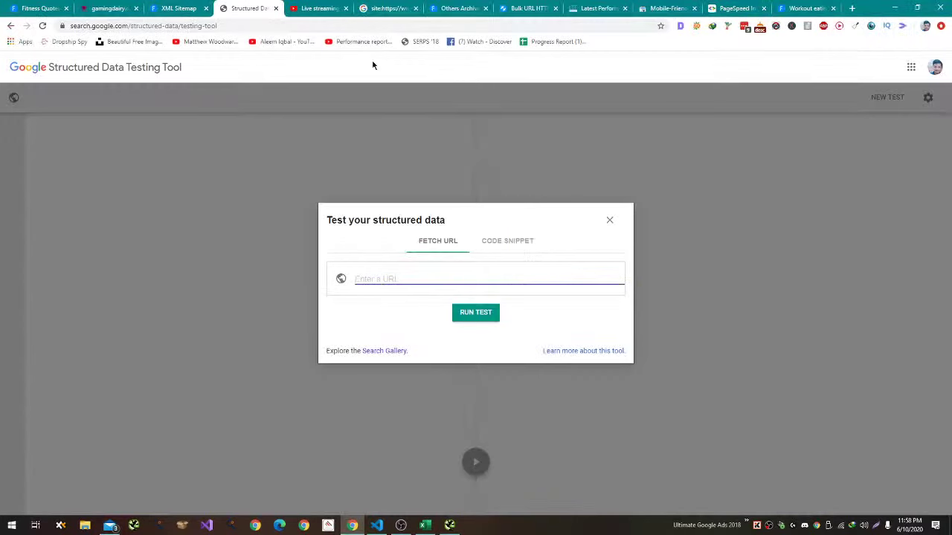
text(https://www.fitnessquotesblog.com/potato-diet/)
click(489, 313)
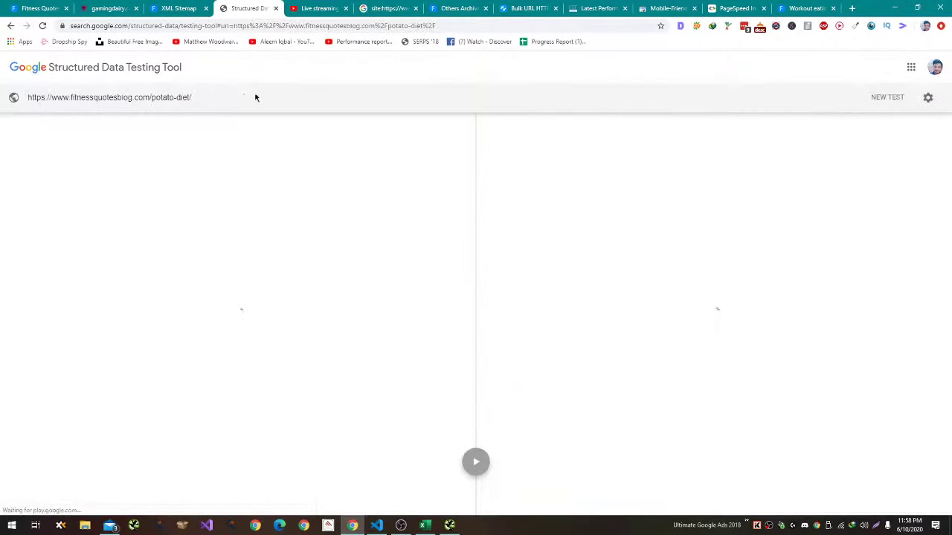
Review the structured data detected on the potato-diet page and inspect the details of its WebPage item.
click(295, 6)
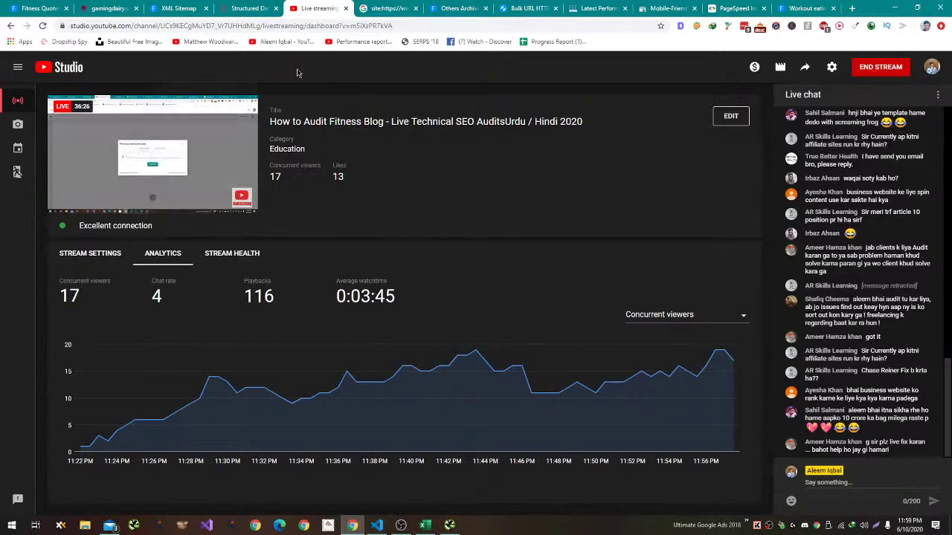
click(252, 7)
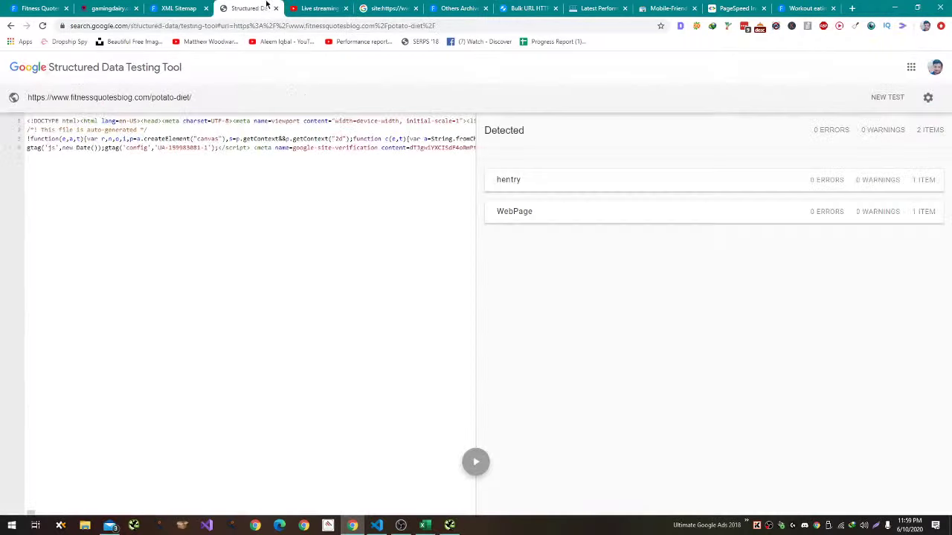
click(652, 191)
click(512, 133)
click(535, 219)
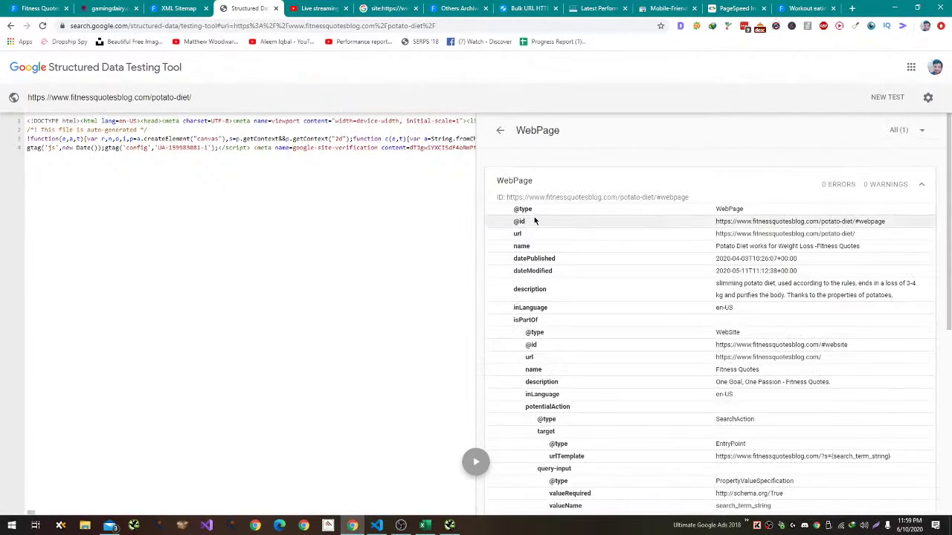
click(502, 130)
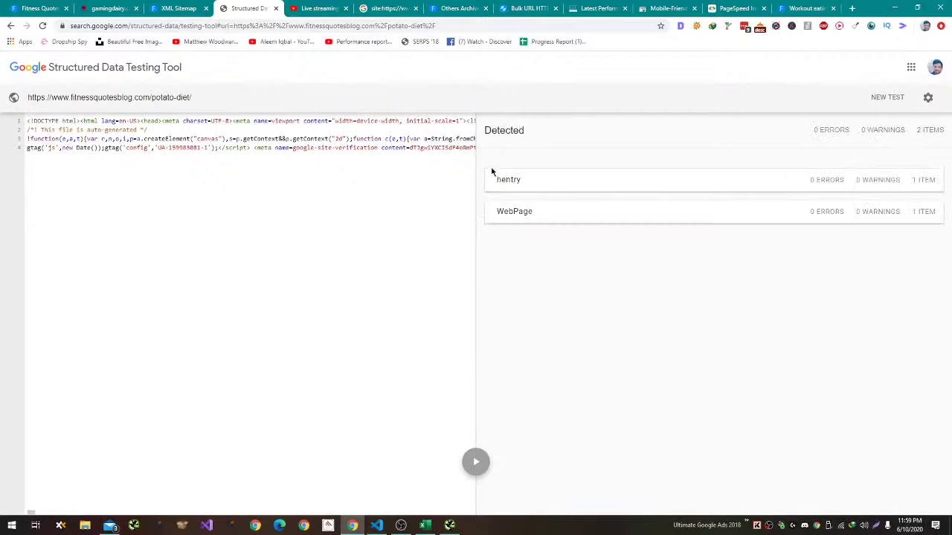
Switch to the Excel audit sheet and enter "FAQ Schema,How-TO Schema" as the note for Structured Data Errors.
key(alt+Tab)
key(alt+Tab)
key(alt+Tab)
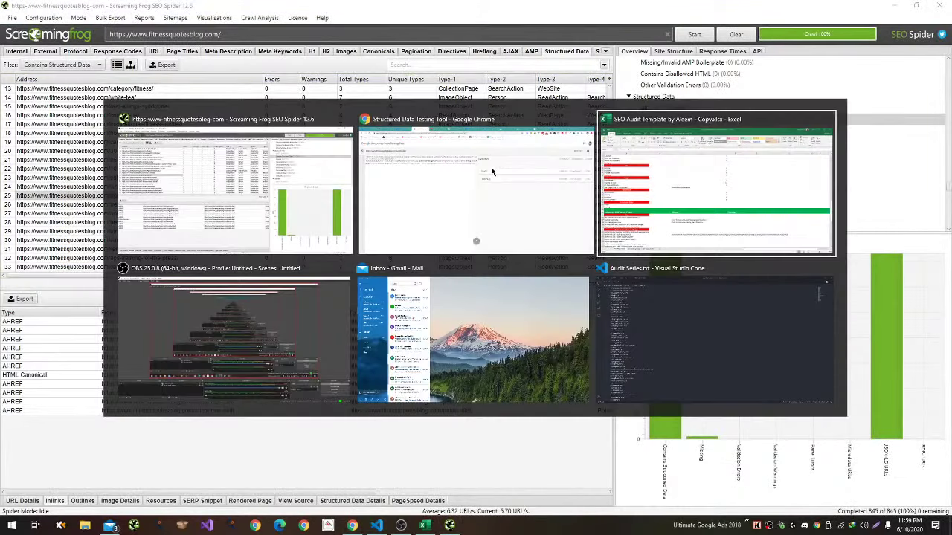
text(FAQ)
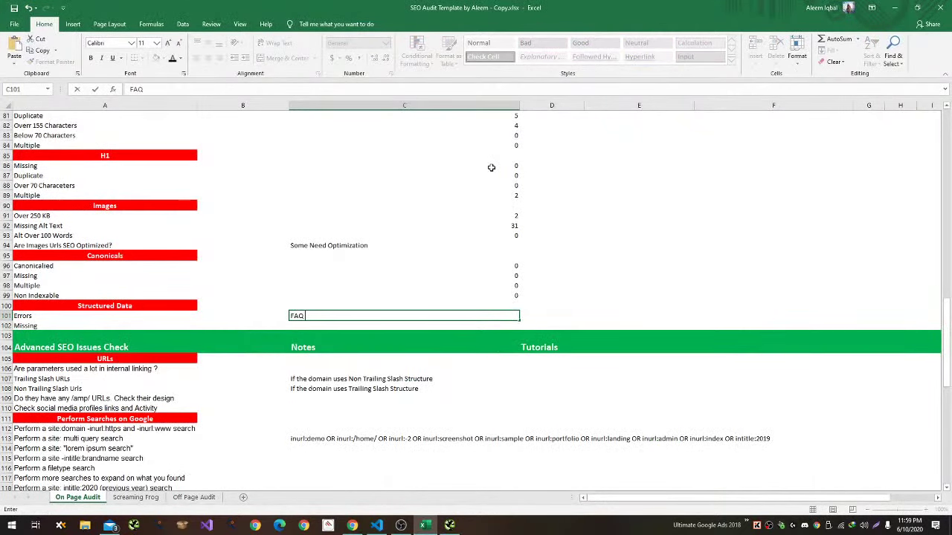
text( Schema,How-TO Schema)
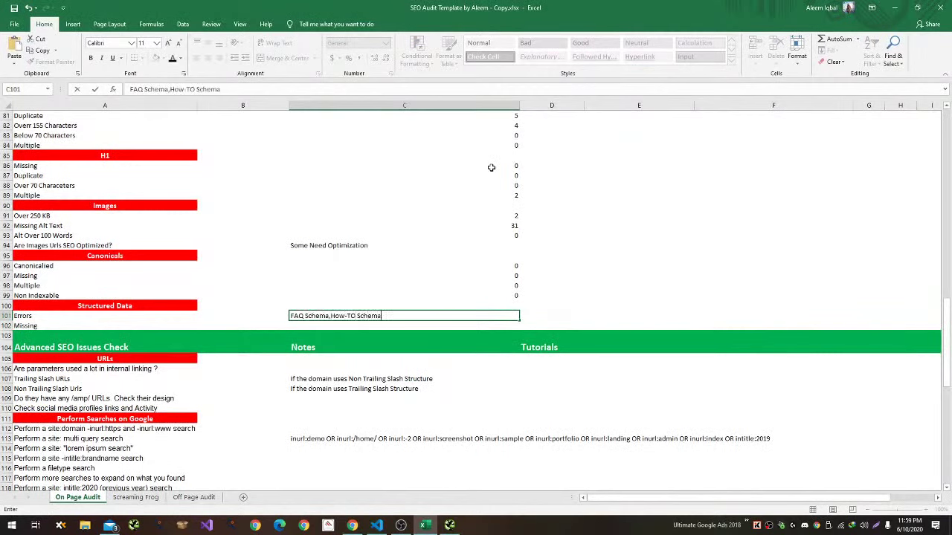
key(Return)
Check the missing structured data count in Screaming Frog and enter 0 for Structured Data Missing in the Excel sheet.
key(alt+Tab)
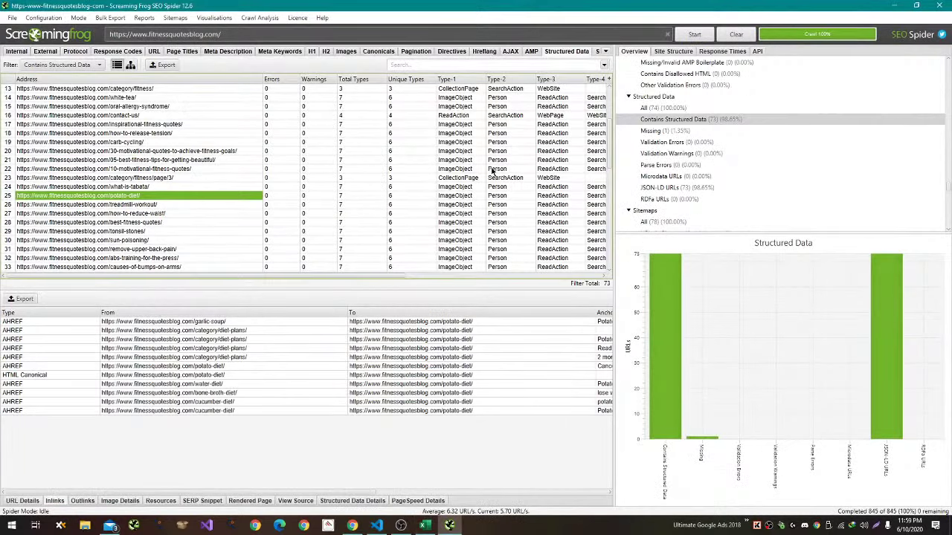
key(alt+Tab)
key(Down)
key(Down)
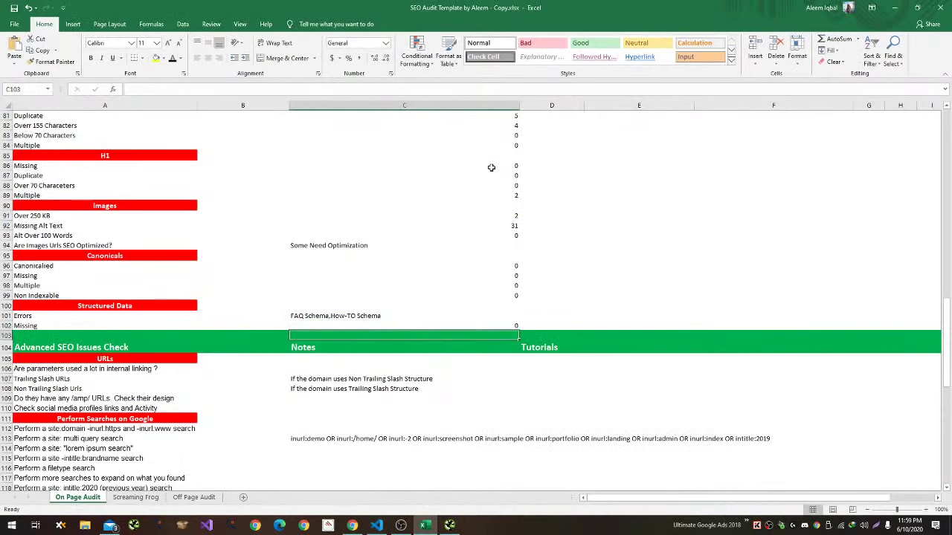
key(Down)
key(Down)
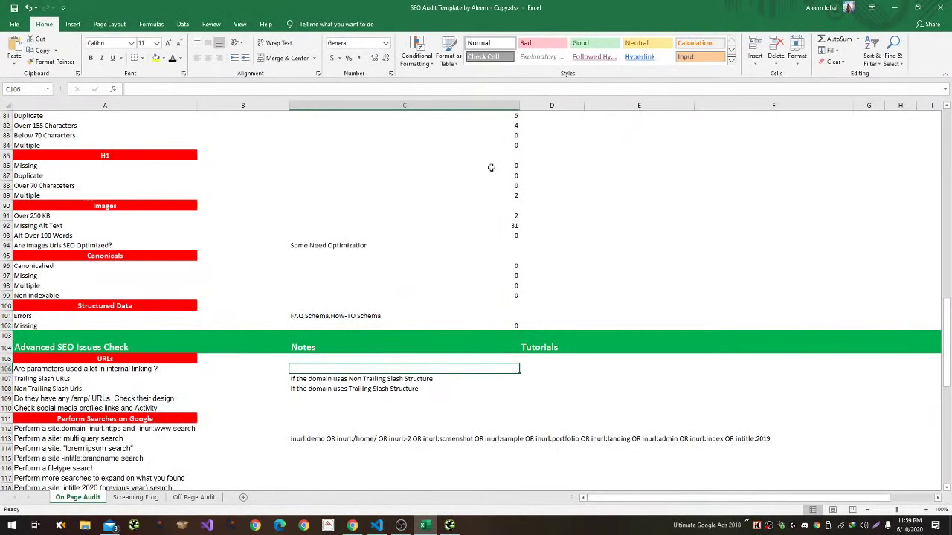
Switch to Screaming Frog, examine the internal HTML URLs for parameters, and check the inlinks of the motivational%20fitness%20quotes.jpg URL under wp-content.
key(alt+Tab)
scroll(112, 128, down, 11)
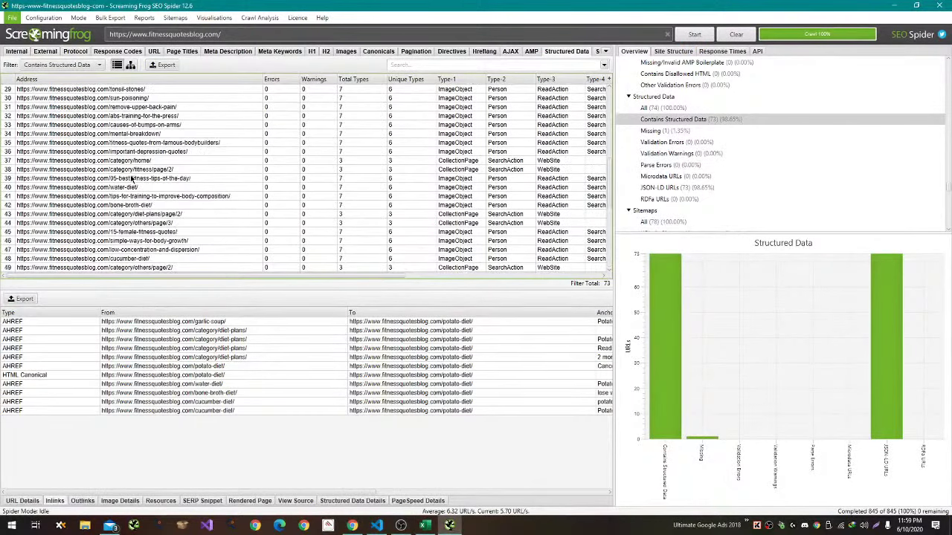
scroll(130, 182, up, 15)
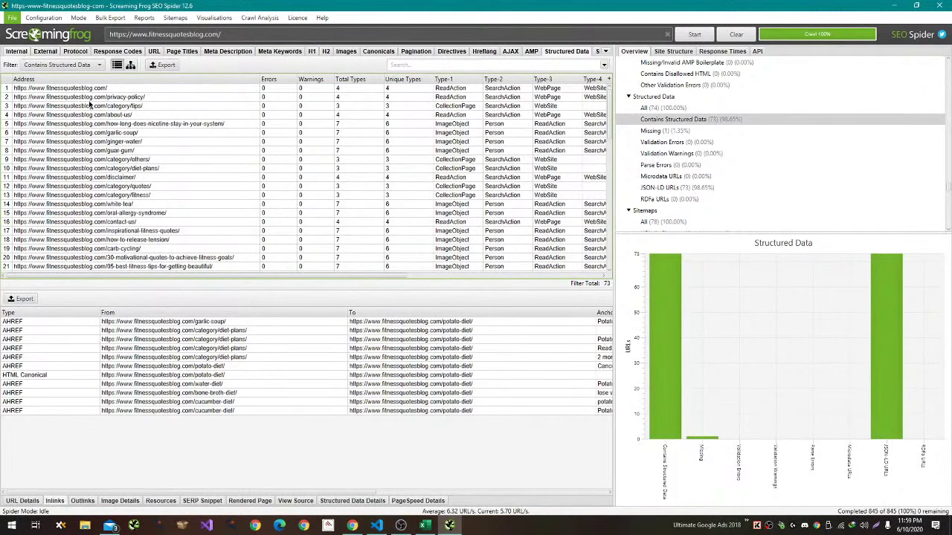
click(18, 52)
scroll(147, 127, down, 12)
scroll(147, 126, down, 5)
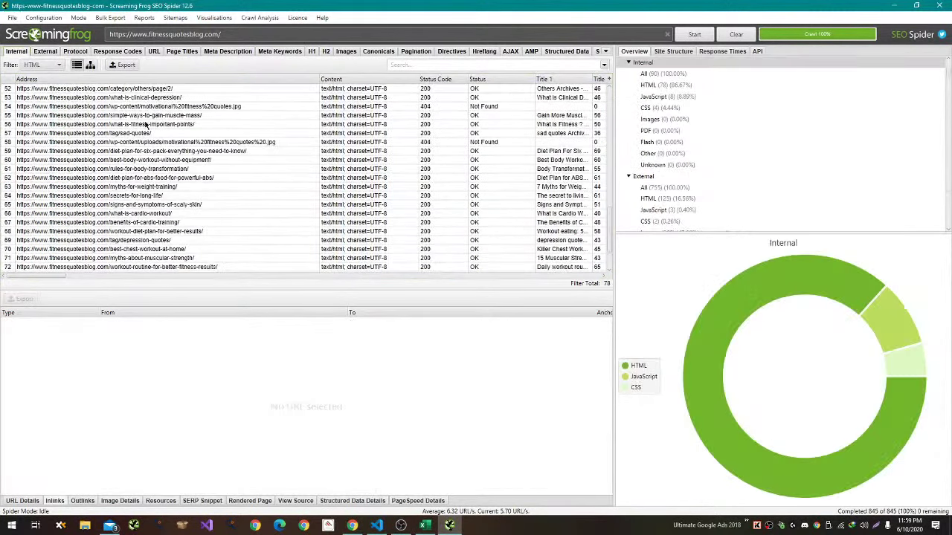
scroll(71, 124, down, 2)
scroll(71, 124, up, 6)
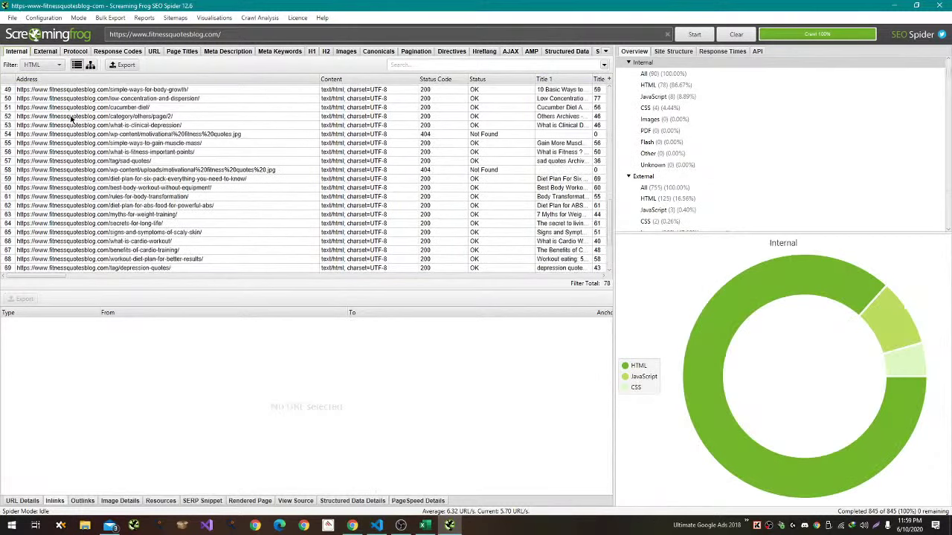
scroll(72, 119, up, 2)
scroll(72, 119, down, 2)
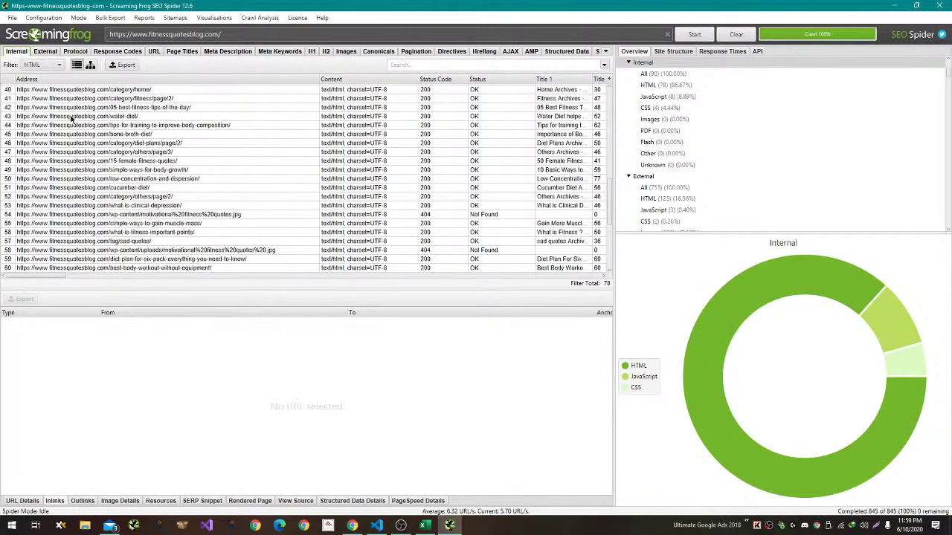
click(170, 214)
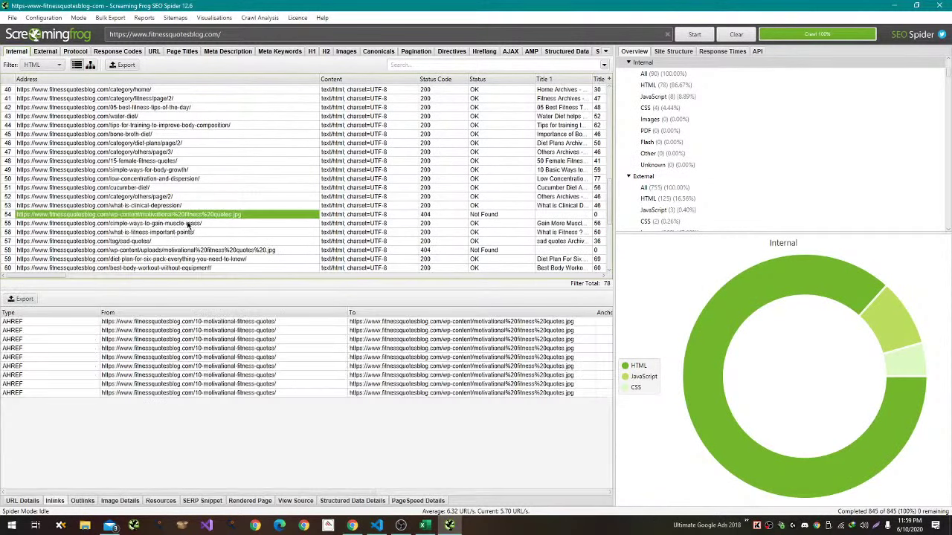
scroll(187, 225, down, 6)
scroll(187, 226, up, 4)
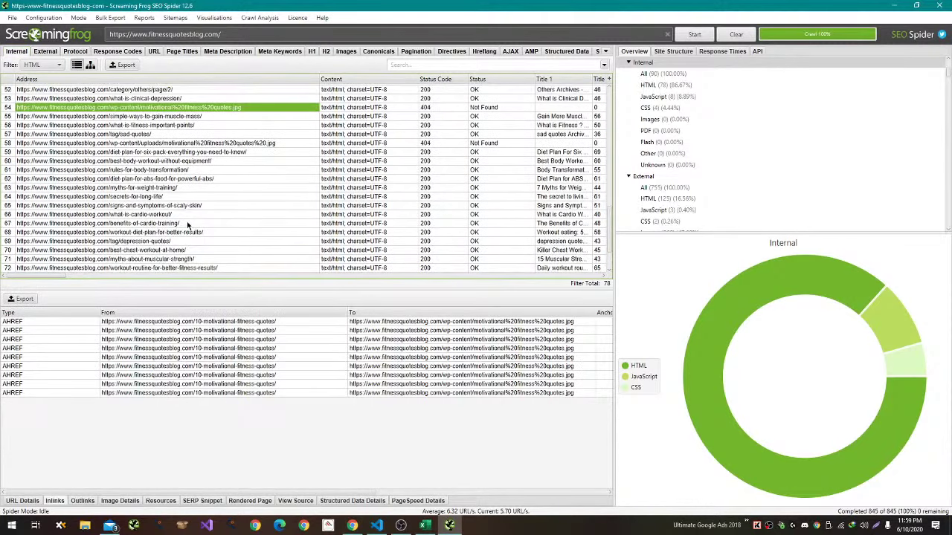
scroll(188, 226, up, 6)
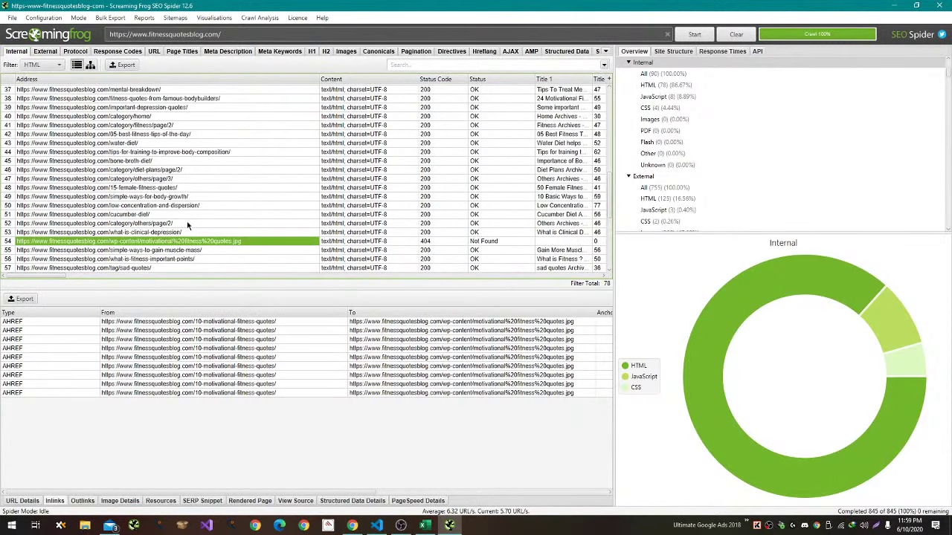
scroll(187, 225, up, 9)
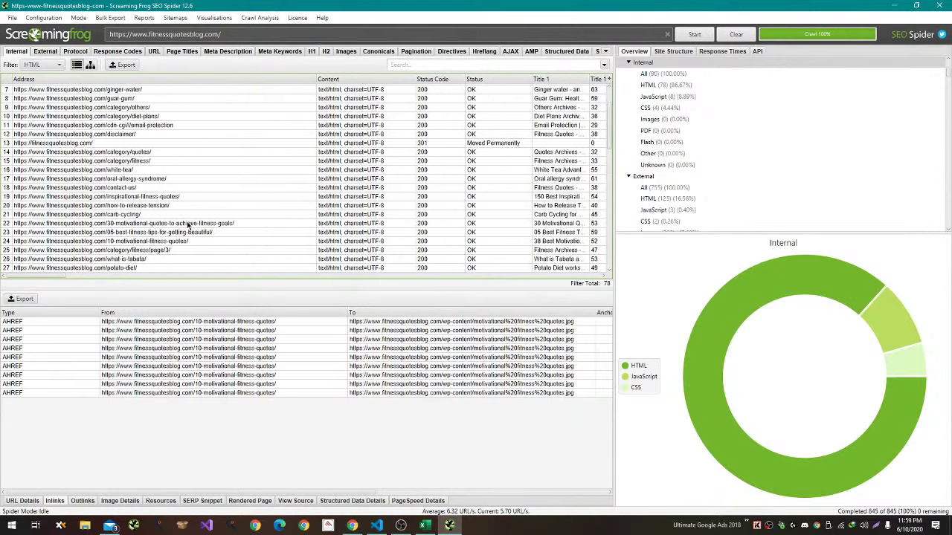
Switch to the Excel audit sheet and answer "No" for whether parameters are used a lot in internal linking.
key(alt+Tab)
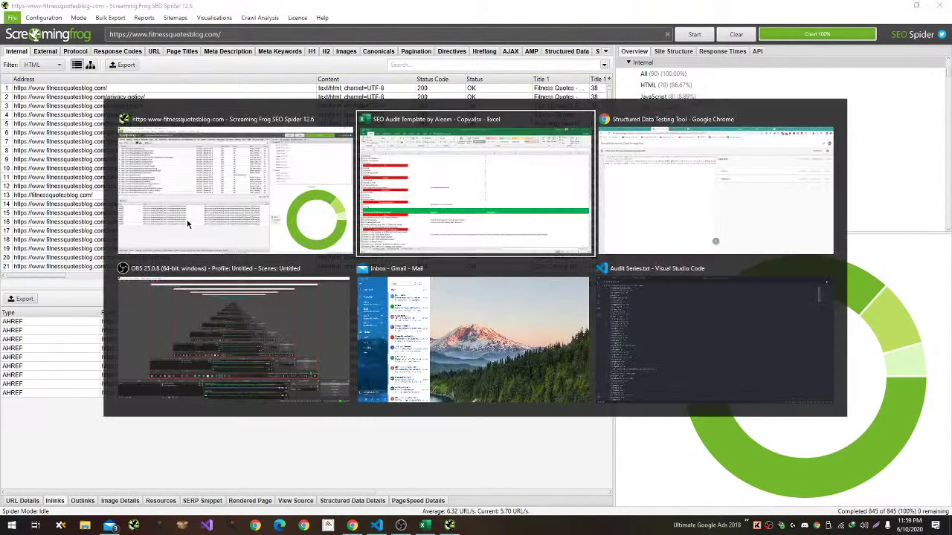
text(No)
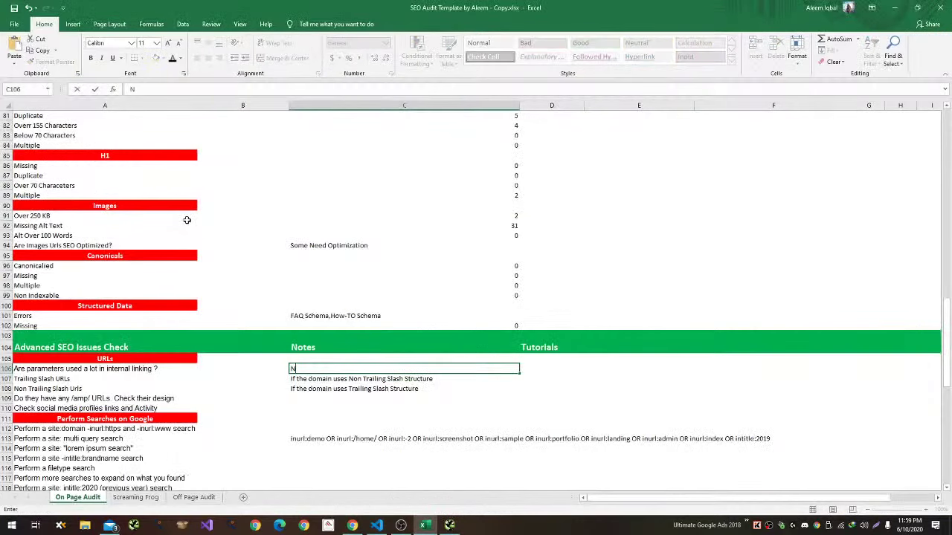
key(Return)
Switch to Screaming Frog and examine the internal HTML URLs for trailing and non-trailing slashes.
key(alt+Tab)
scroll(148, 148, down, 14)
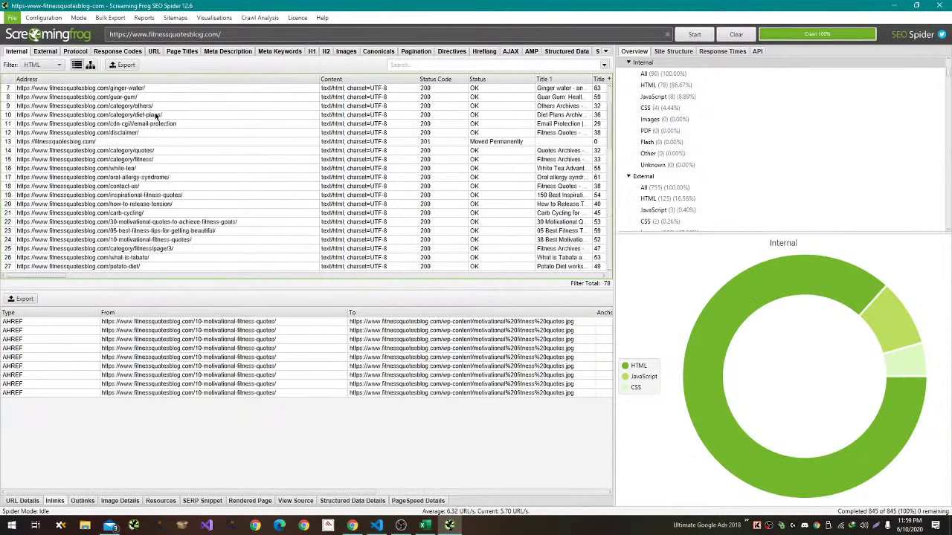
scroll(176, 170, down, 5)
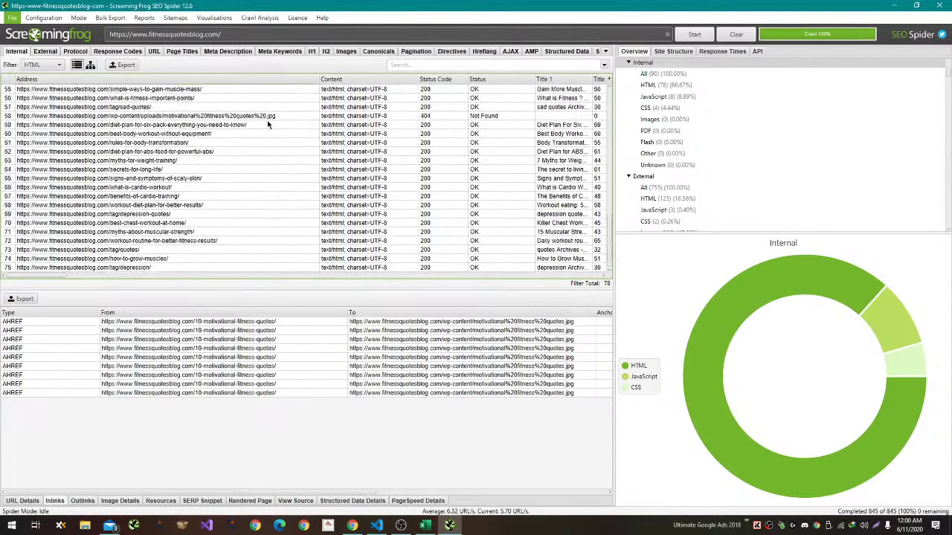
scroll(268, 124, up, 9)
scroll(268, 124, up, 2)
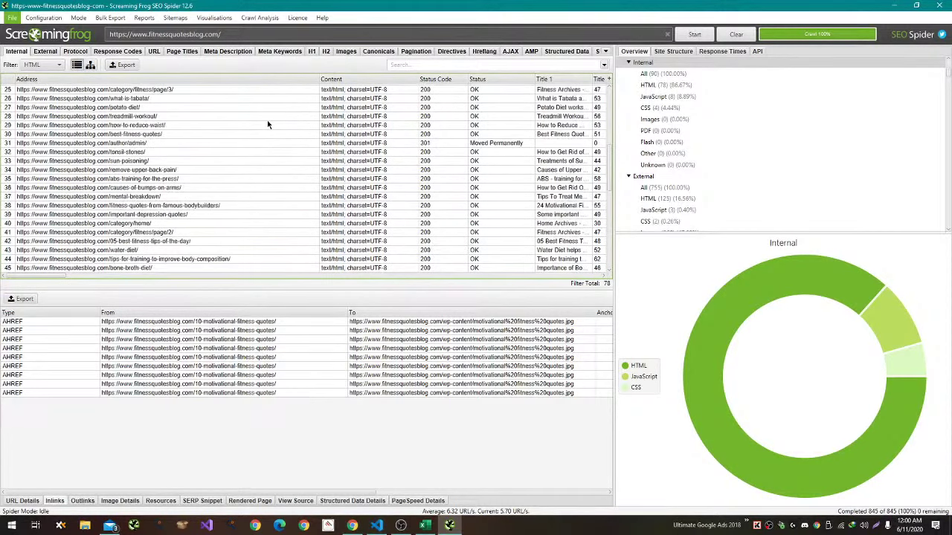
scroll(269, 124, up, 8)
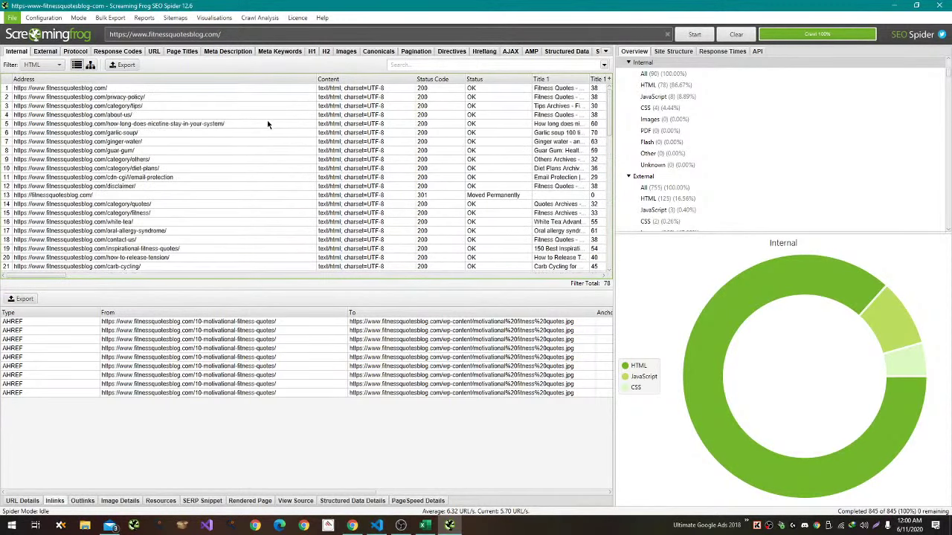
In the Excel sheet, enter "No" for Trailing Slash URLs and "No Issues" for both Non Trailing Slash Urls and /amp/ URLs.
key(alt+Tab)
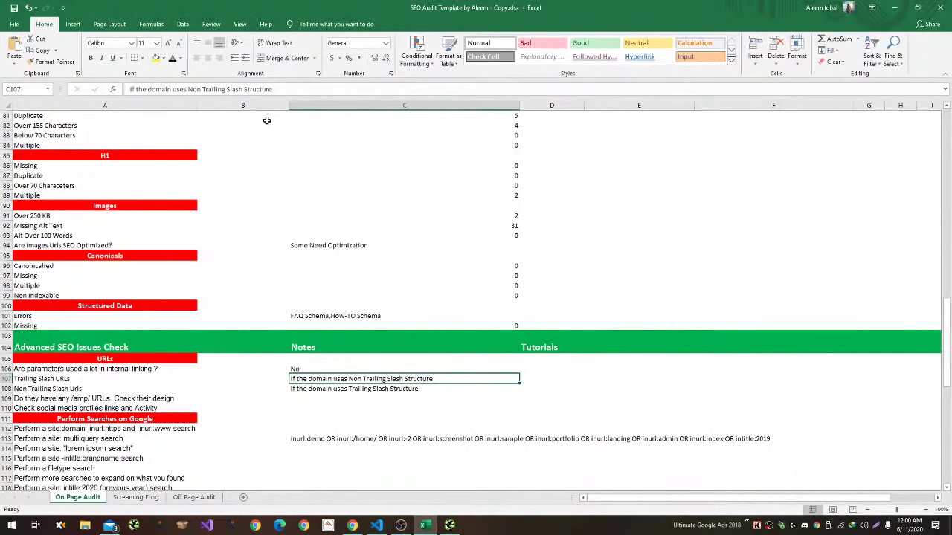
key(Return)
text(No)
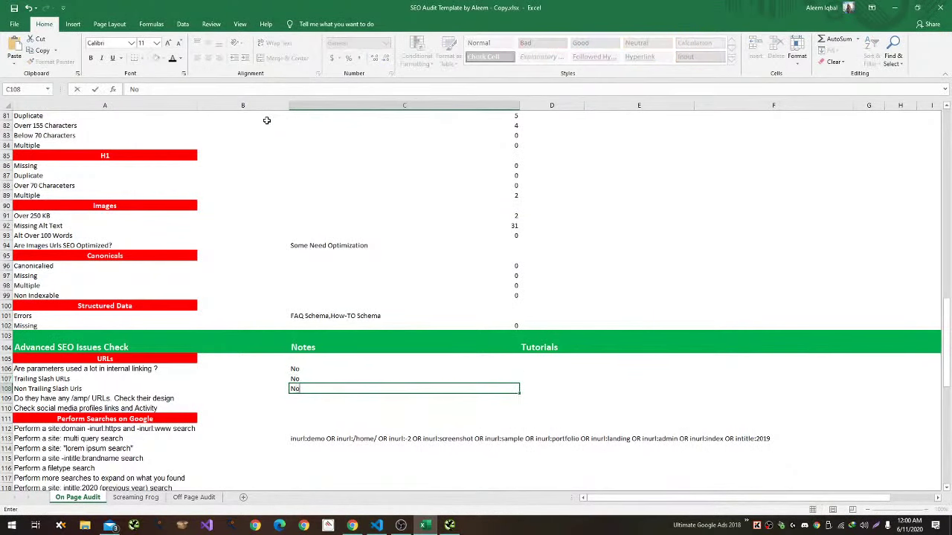
text( Issues)
key(Return)
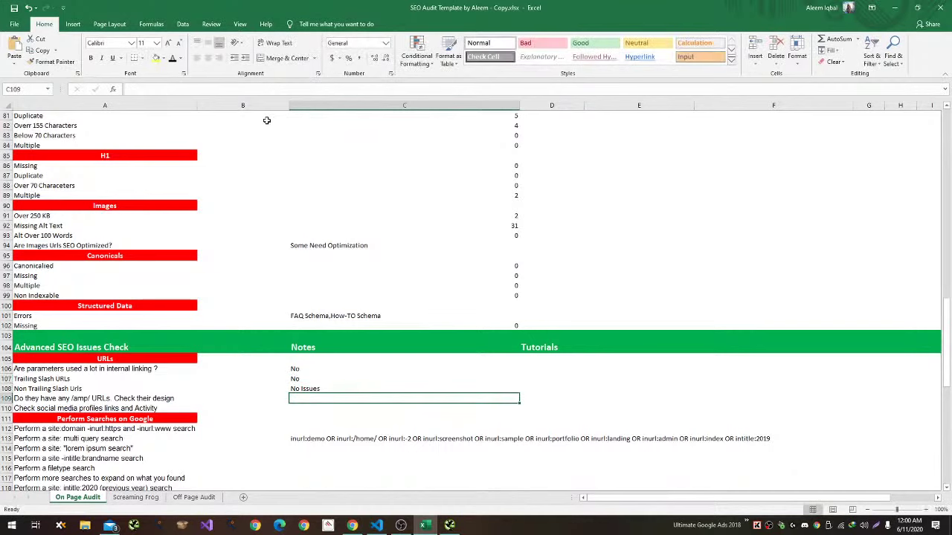
text(No Issues)
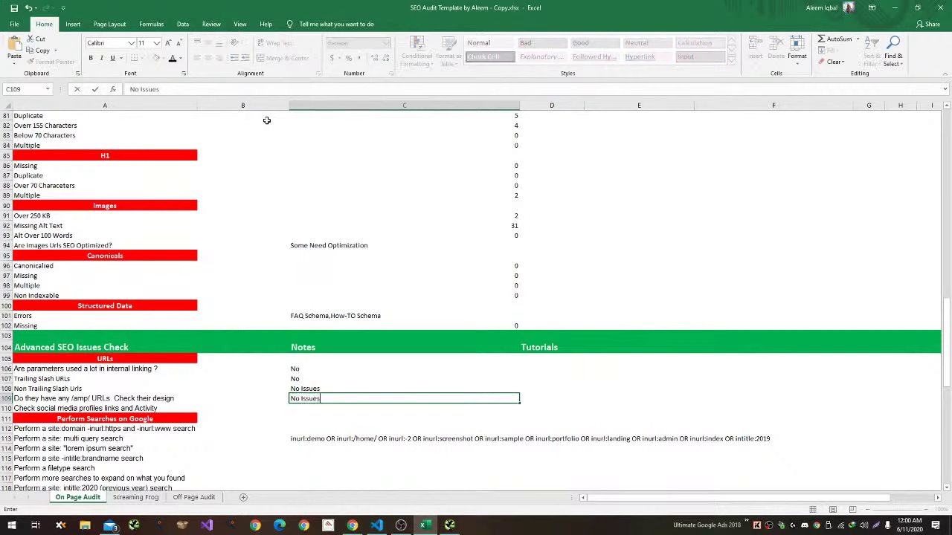
key(Return)
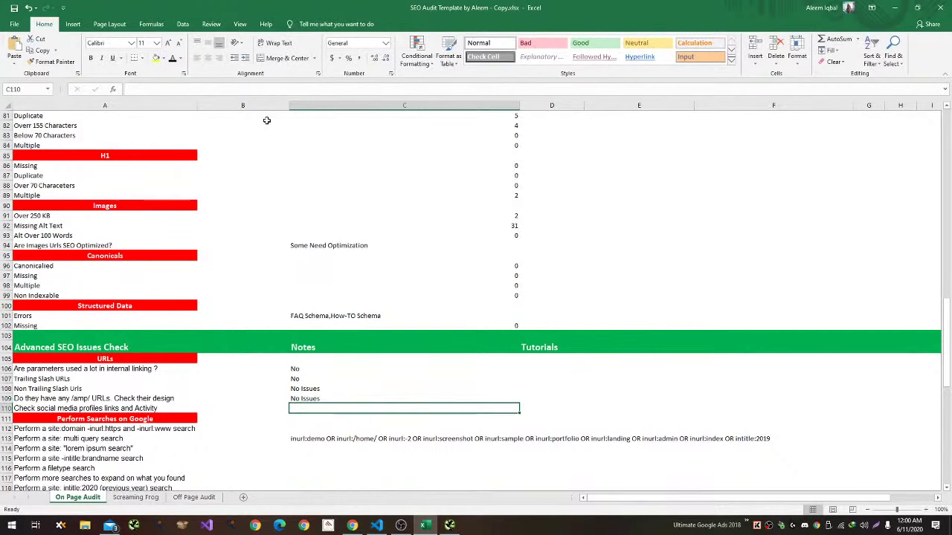
Enter "No" as the note for checking social media profile links and activity.
key(alt+Tab)
key(alt+Tab)
text(No)
key(Return)
key(Return)
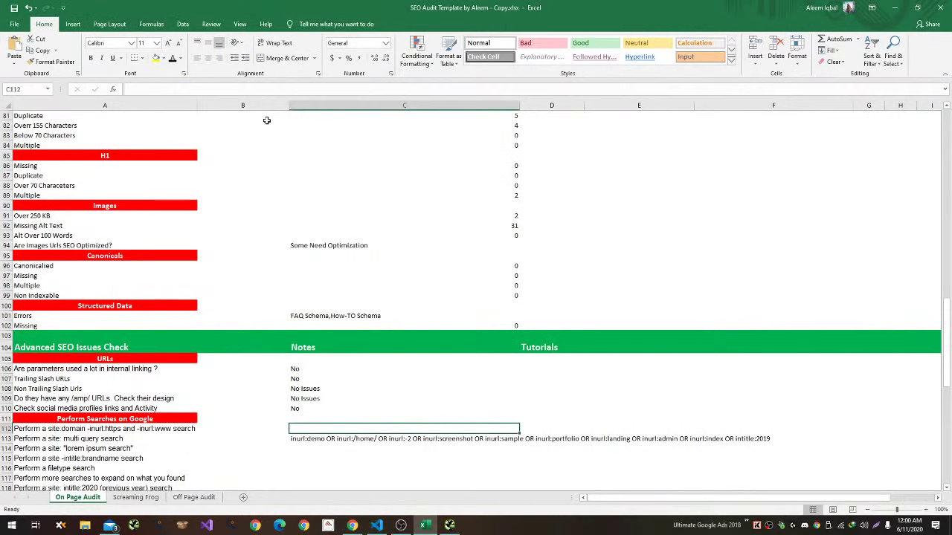
key(alt+Tab)
key(alt+Tab)
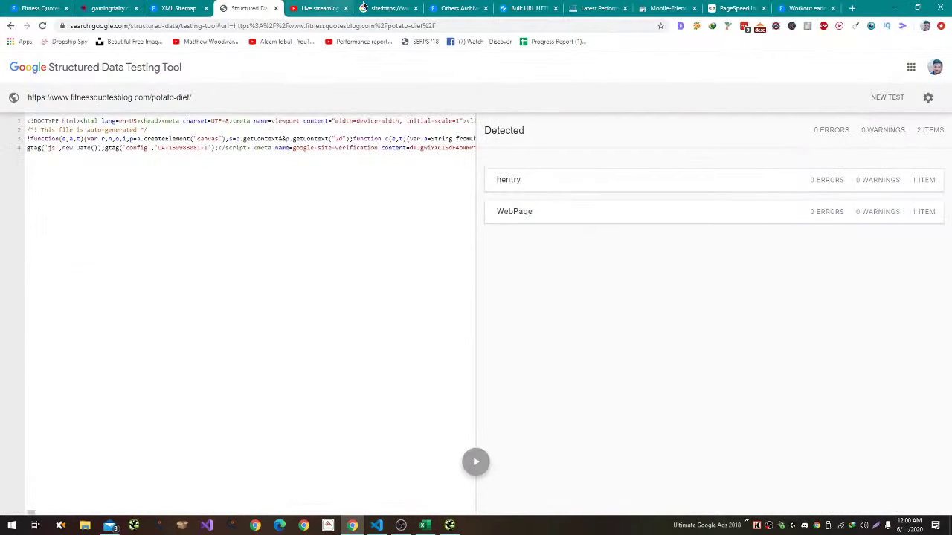
key(ctrl+Tab)
click(229, 72)
text(-inurl:2019)
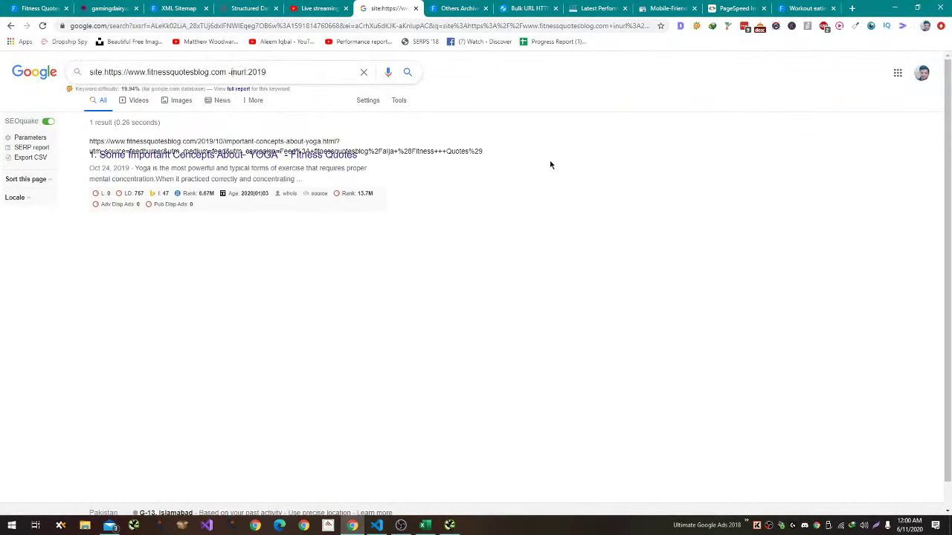
key(shift+Right)
key(shift+Right)
key(shift+Right)
key(shift+Right)
text(https)
key(Return)
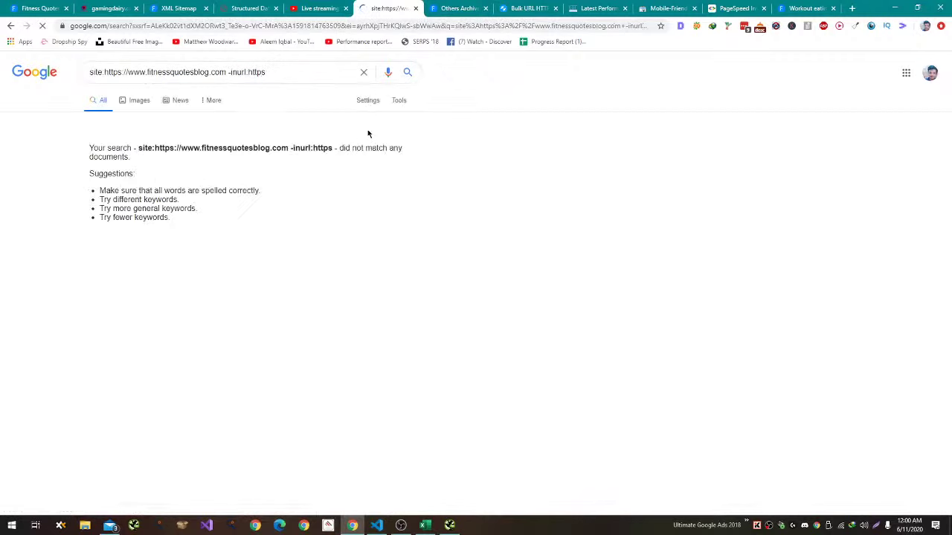
double_click(250, 71)
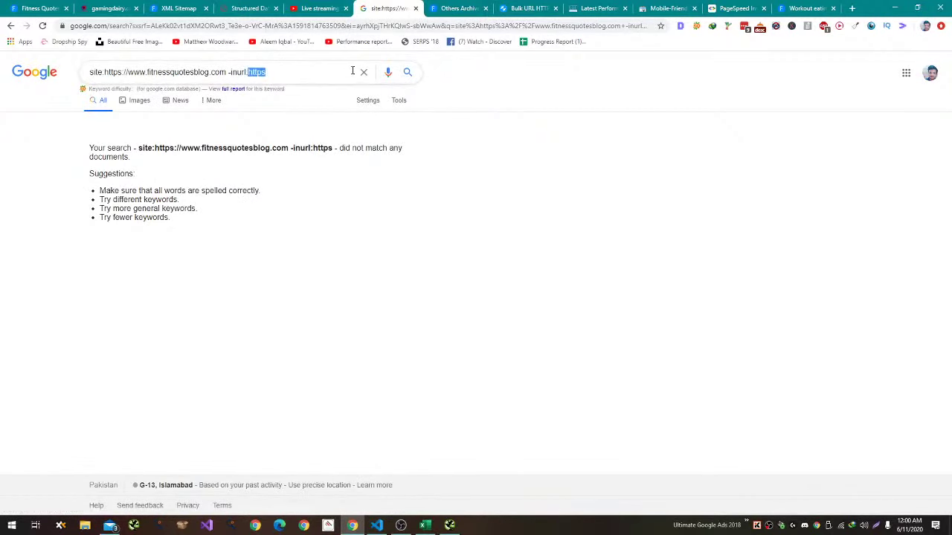
text(www)
key(Return)
Switch to the Excel sheet and enter "No Issues" for the site:domain -inurl:https and -inurl:www search.
key(alt+Tab)
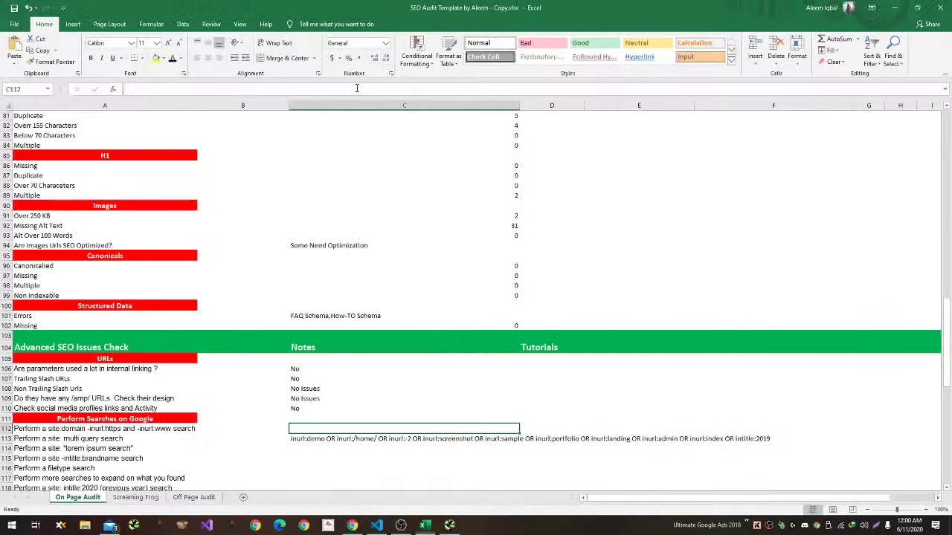
text(No Issues)
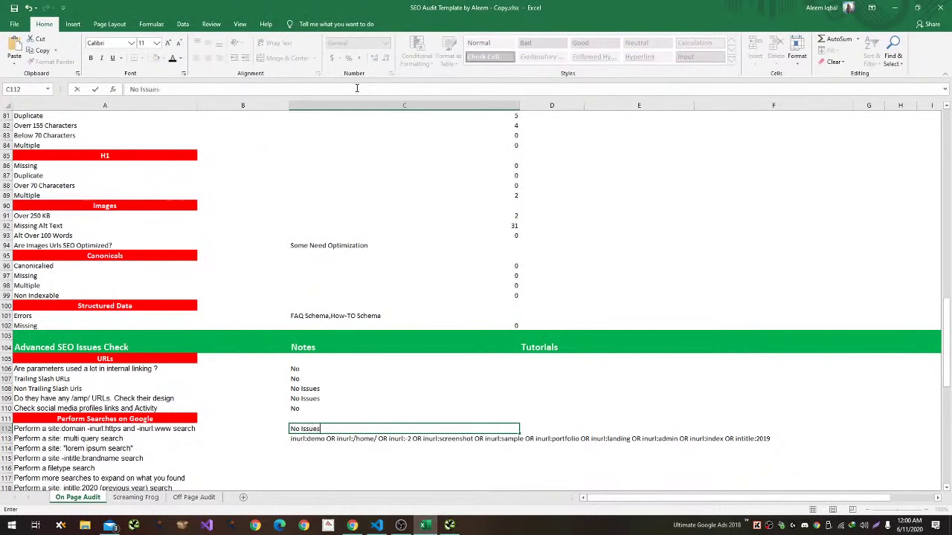
key(Return)
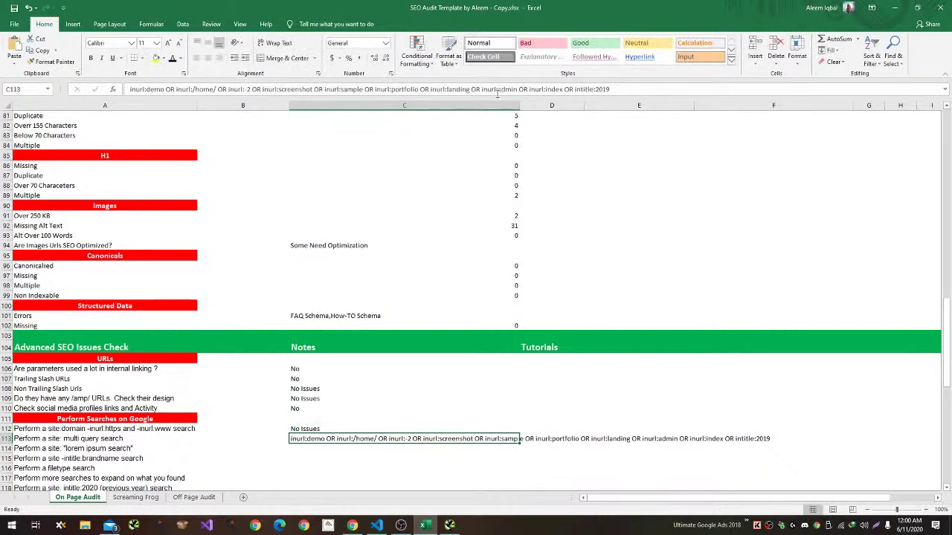
drag(517, 89, 5, 30)
key(alt+Tab)
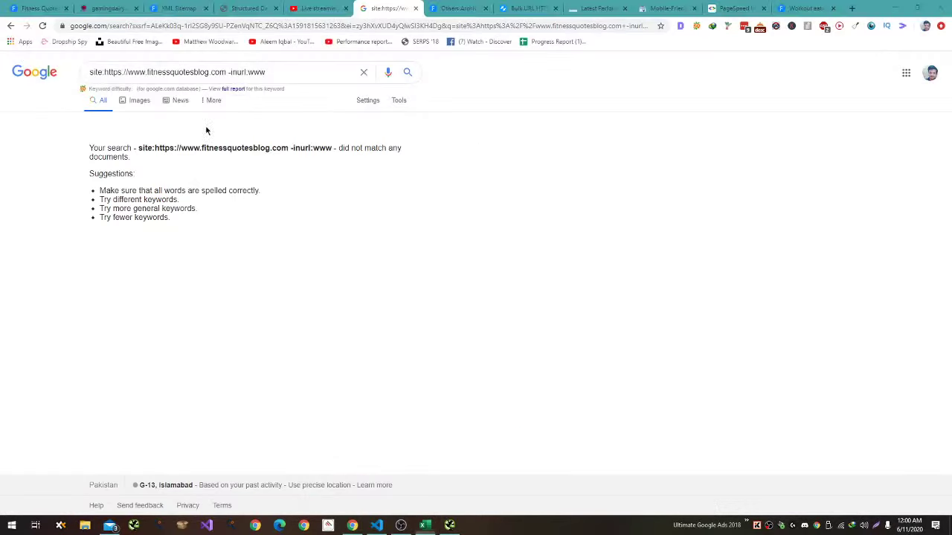
drag(267, 71, 227, 68)
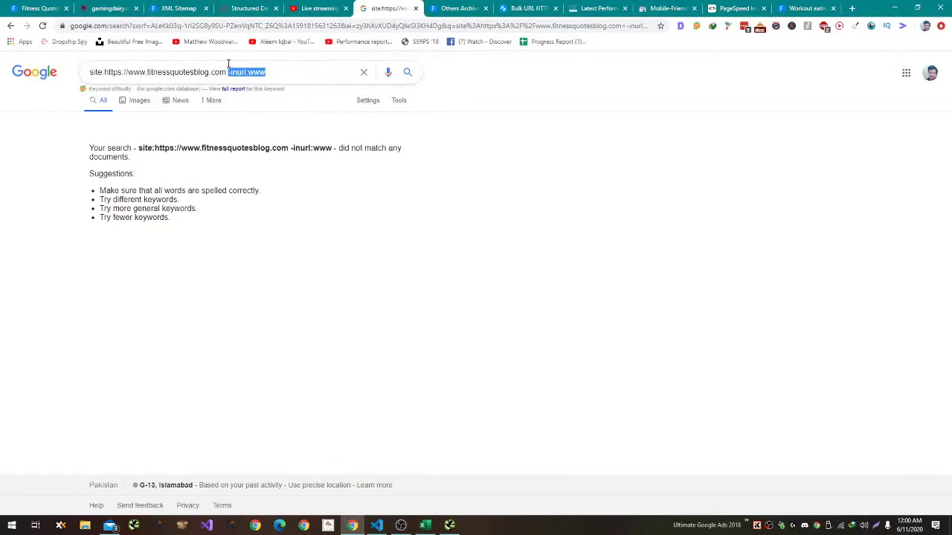
key(ctrl+v)
key(Return)
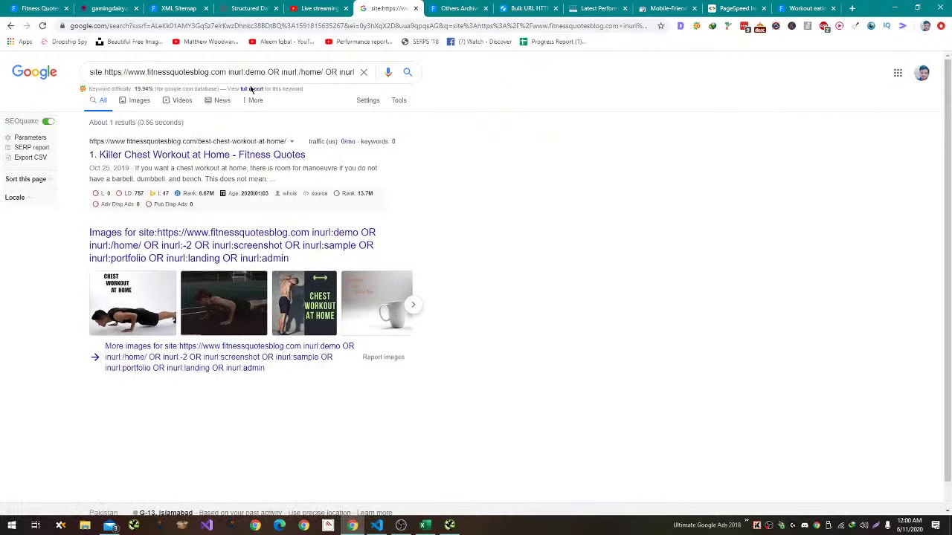
key(alt+Tab)
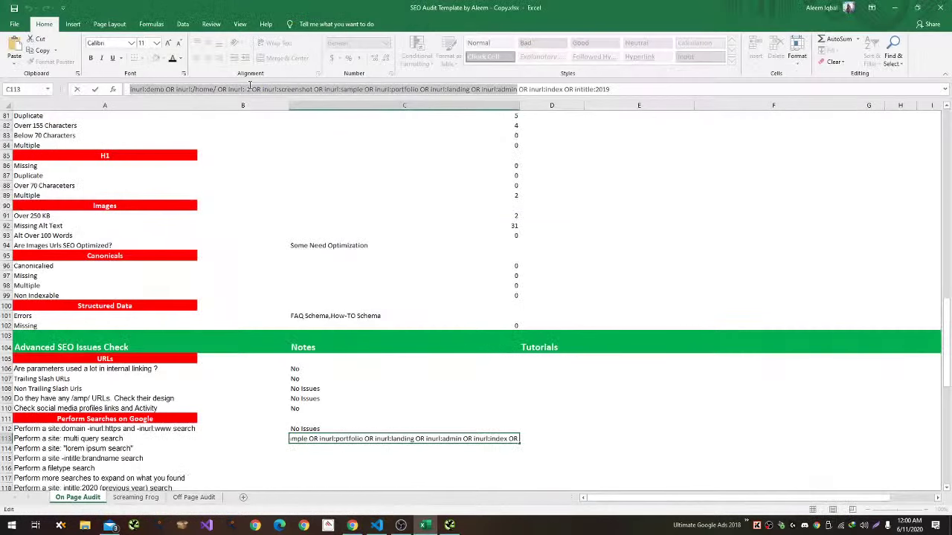
key(alt+Tab)
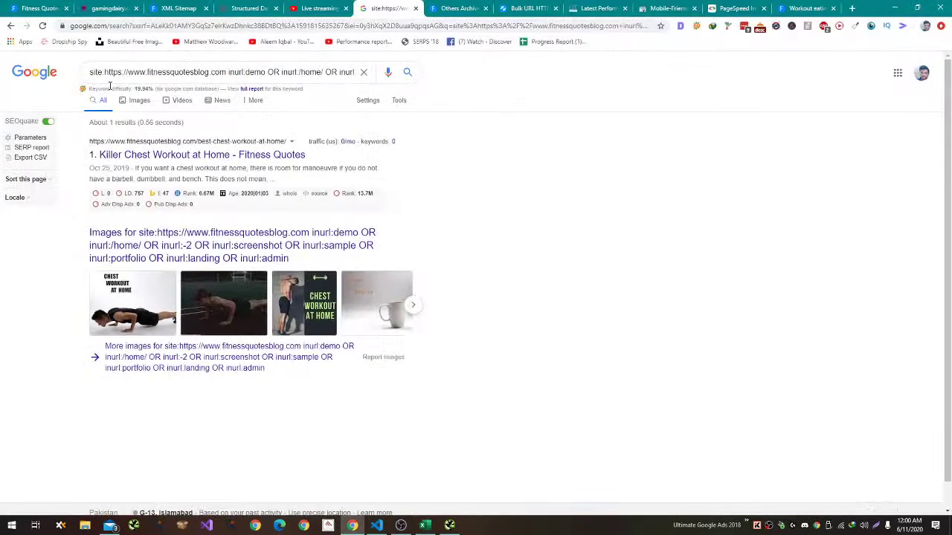
triple_click(187, 72)
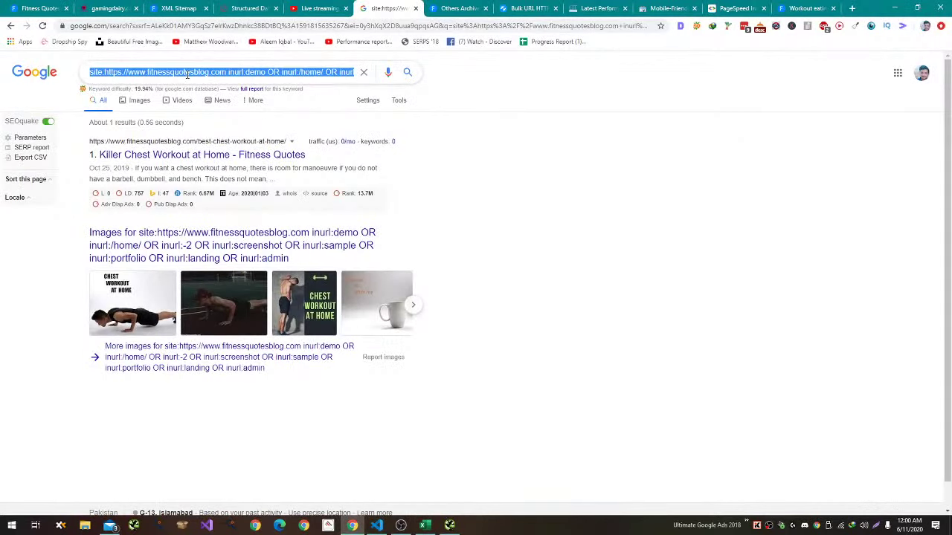
In the Excel sheet, replace the query text in the site: multi query search note with "No Issues".
key(alt+Tab)
text(No Is)
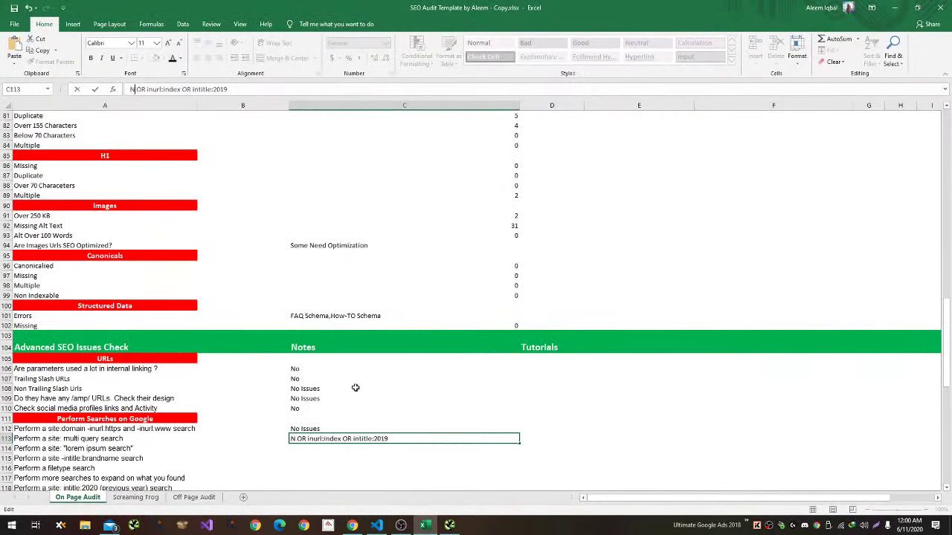
key(Escape)
key(Delete)
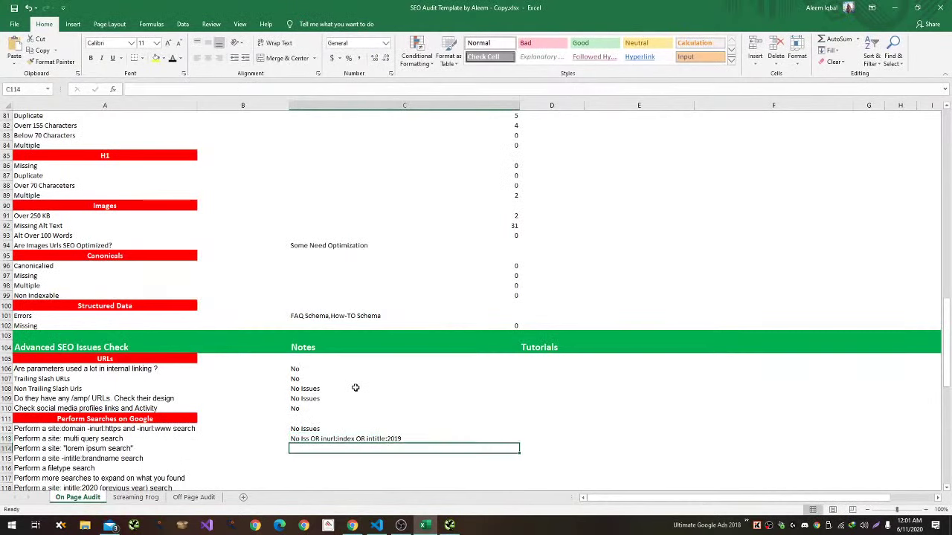
text(No Issues)
key(Return)
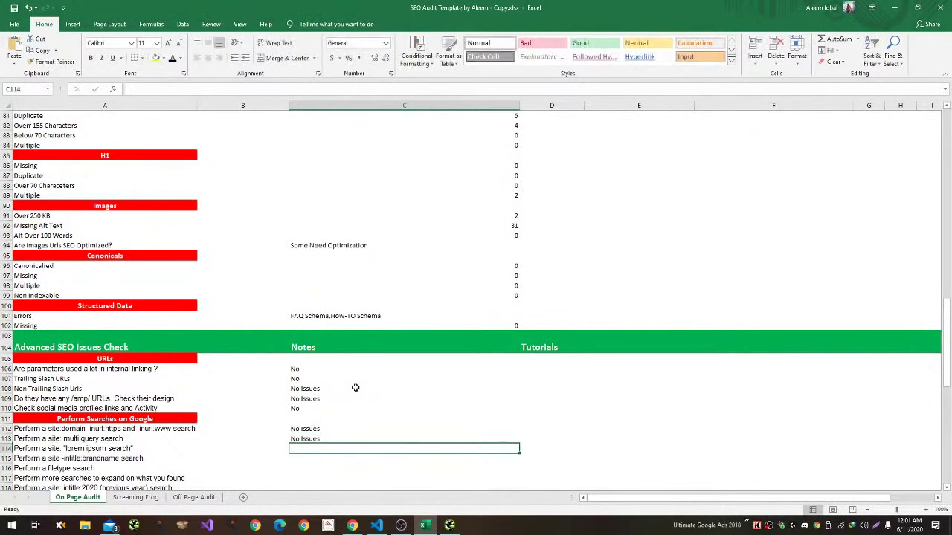
Switch to Chrome, replace the inurl terms in the site search with "lorem" in quotation marks, and run it.
key(alt+Tab)
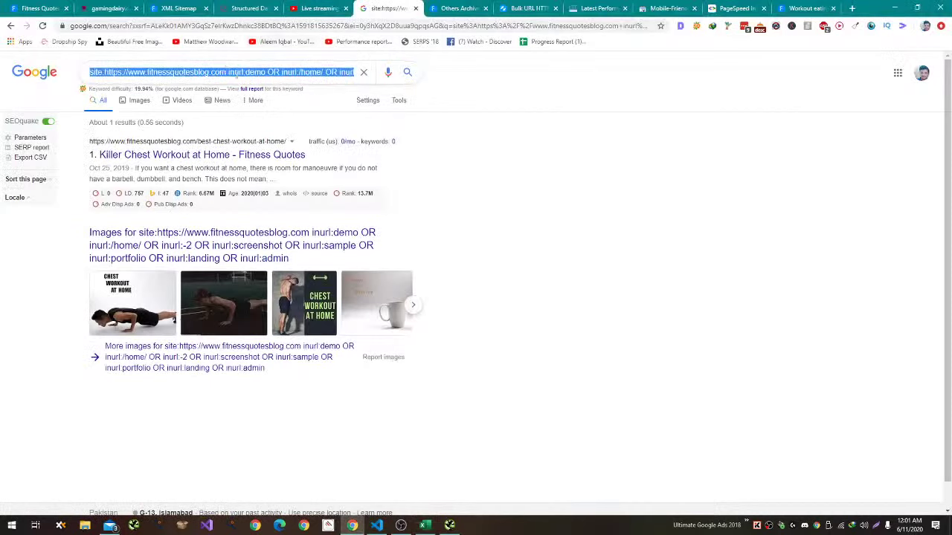
click(238, 74)
drag(227, 72, 670, 86)
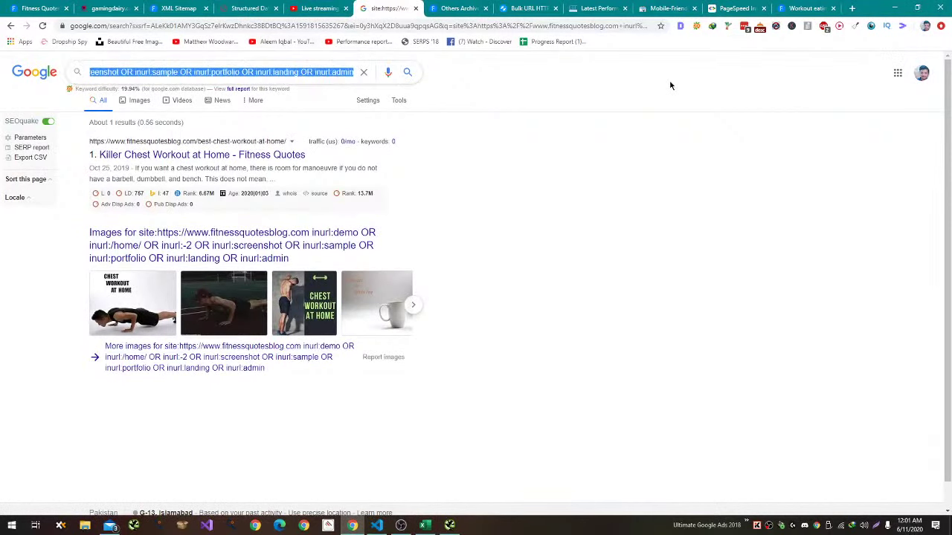
text("")
text(lorem)
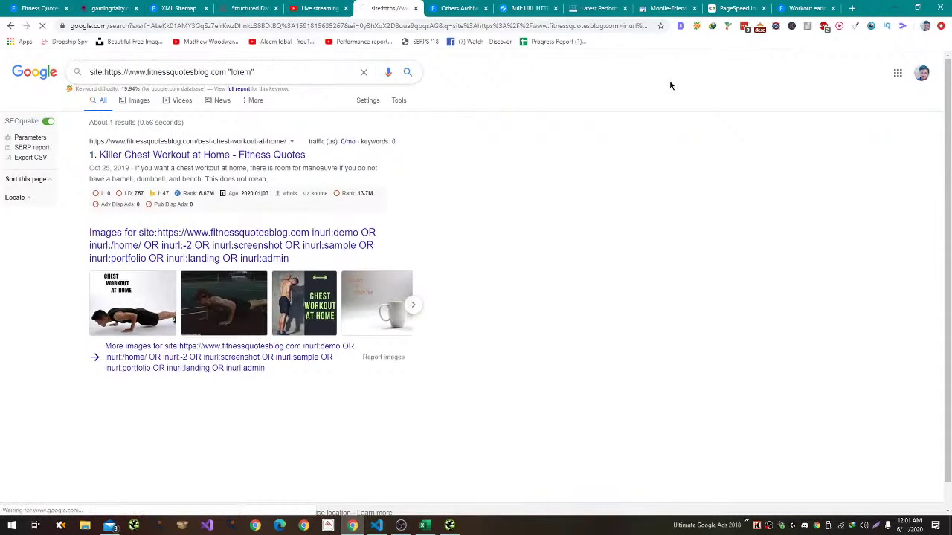
key(Return)
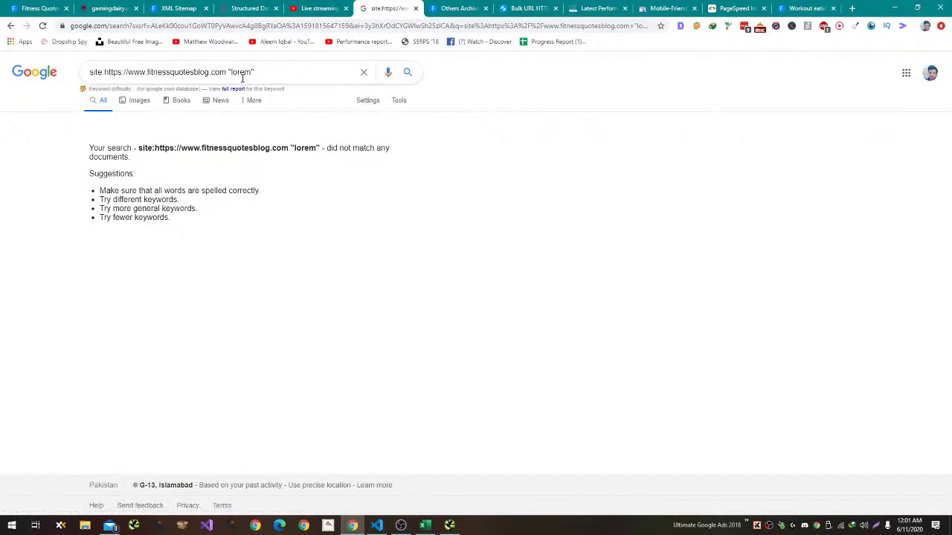
Replace the quoted word in the site search with "Ipsum" and run the search.
double_click(242, 73)
text(lpsu)
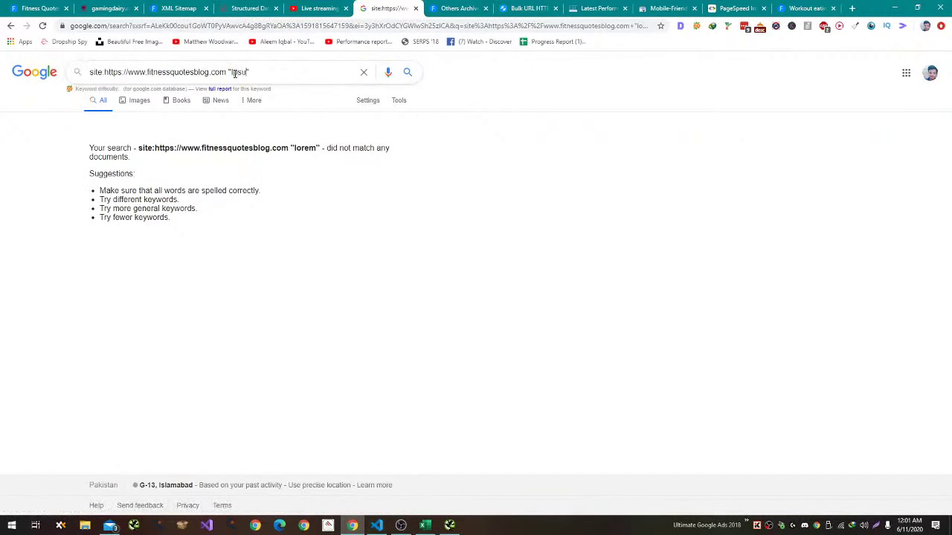
text(m)
key(Return)
Switch to the Excel sheet and enter "No Issues" for the site: "lorem ipsum search" check.
key(alt+Tab)
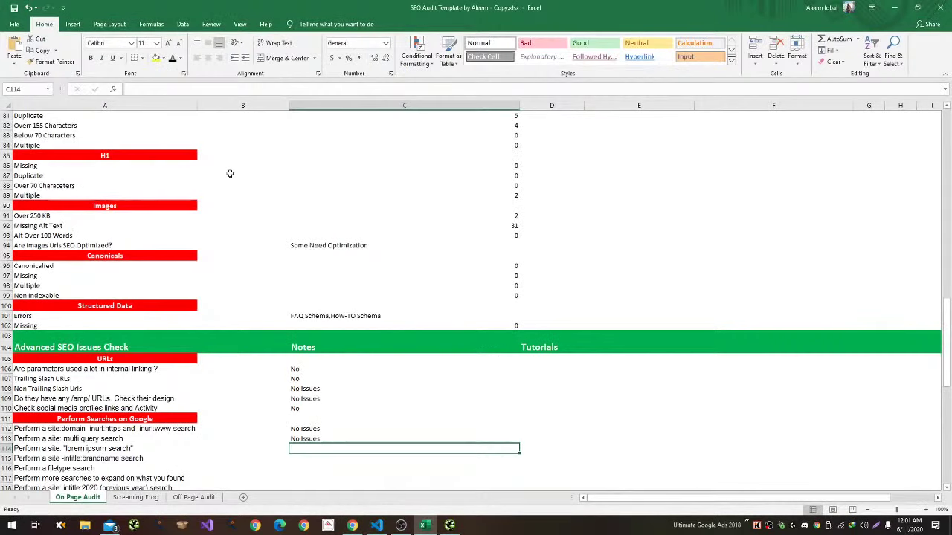
text(No Issues)
key(Return)
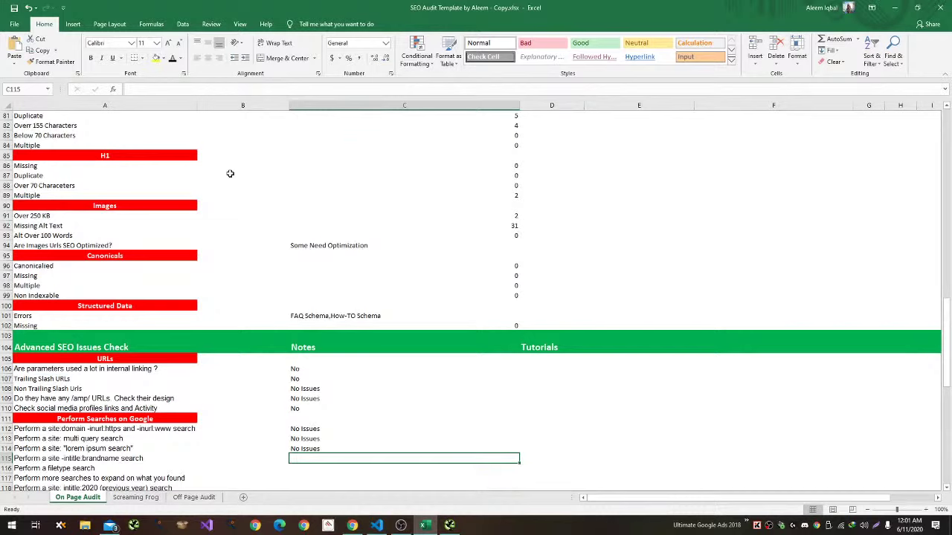
key(alt+Tab)
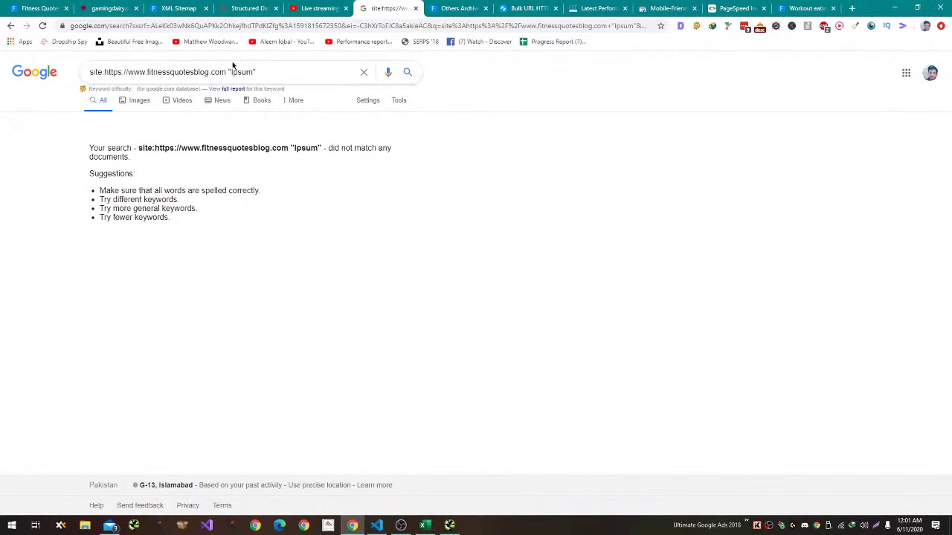
drag(226, 71, 488, 96)
key(BackSpace)
key(Return)
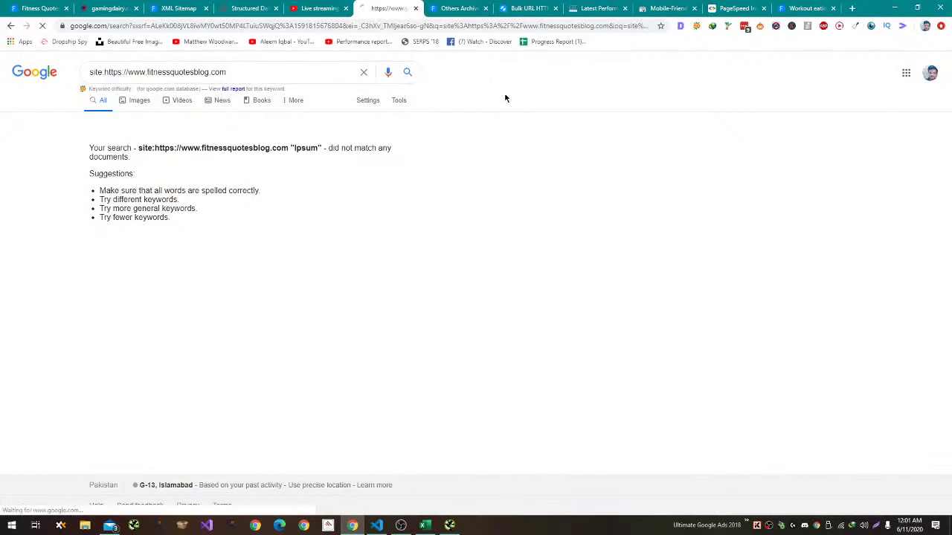
scroll(293, 283, down, 2)
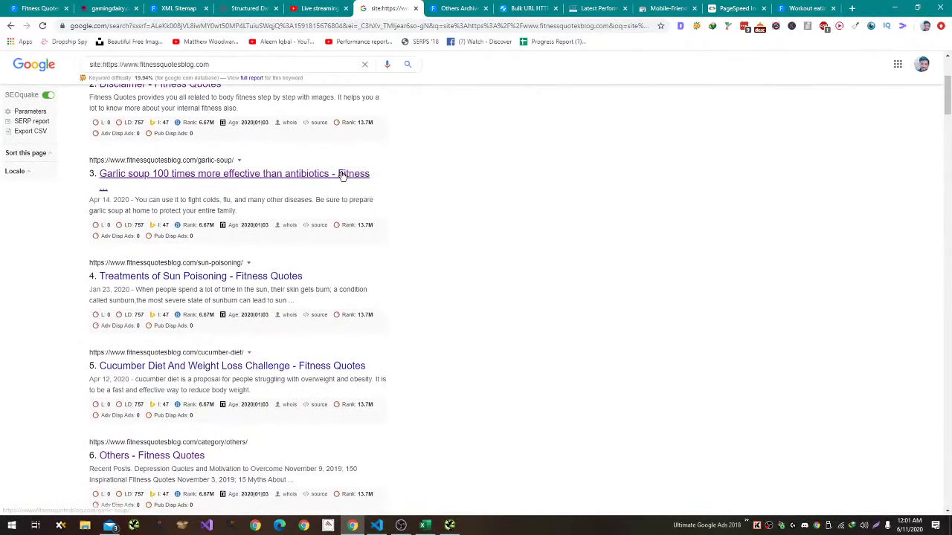
Copy the "- Fitness Quotes" suffix from the Treatments of Sun Poisoning result title, append it to the site search, and run it.
drag(310, 278, 226, 284)
key(ctrl+c)
click(256, 62)
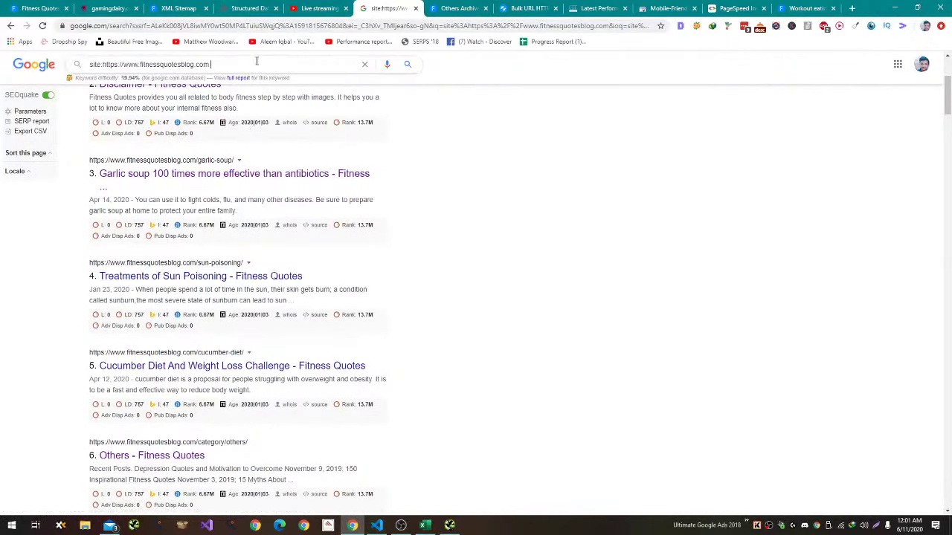
key(ctrl+v)
key(Return)
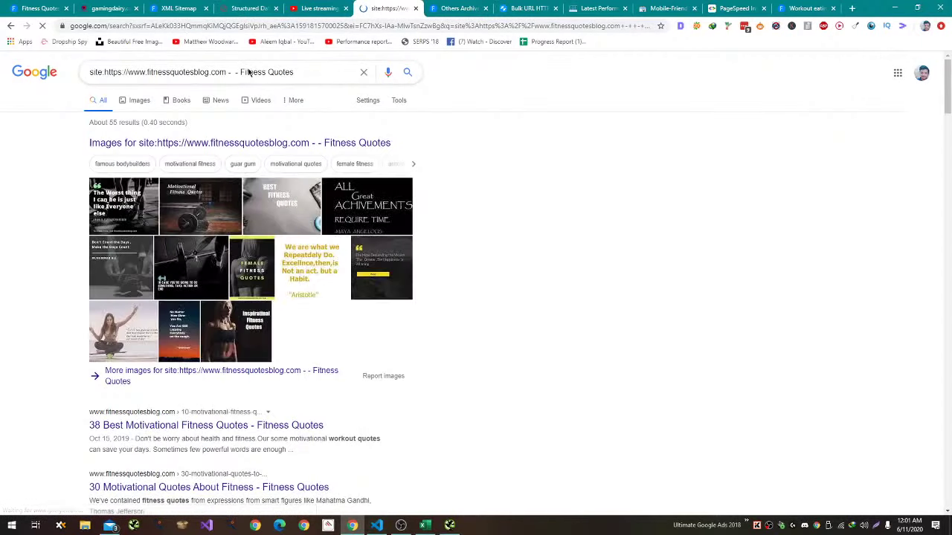
Copy "- Fitness Quotes" from the search query, remove it, and rerun the site search.
drag(235, 71, 529, 102)
key(ctrl+c)
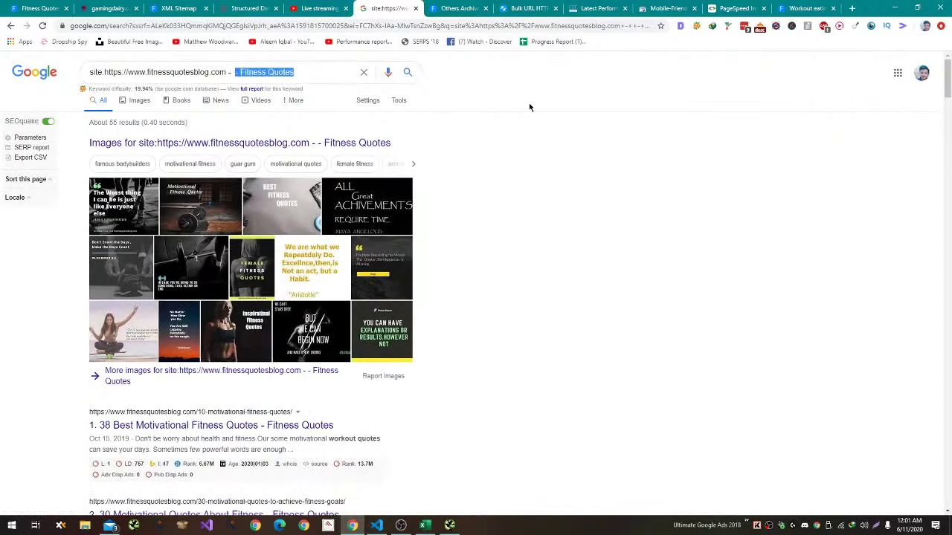
key(BackSpace)
key(Return)
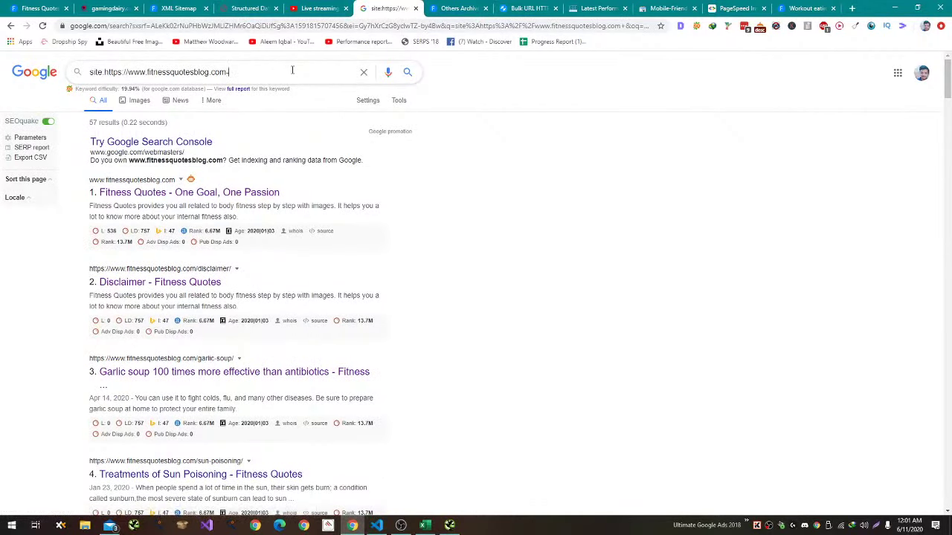
text(-intitle)
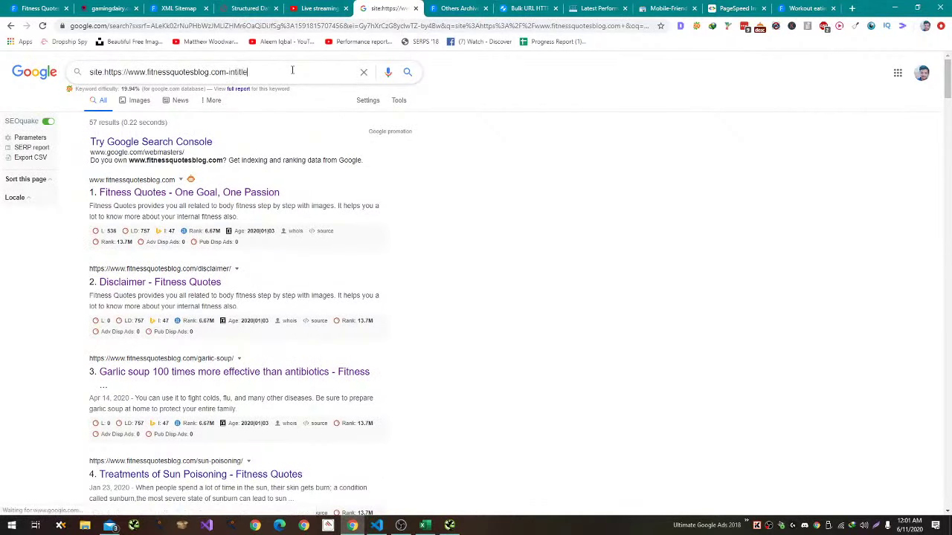
text(:)
key(ctrl+v)
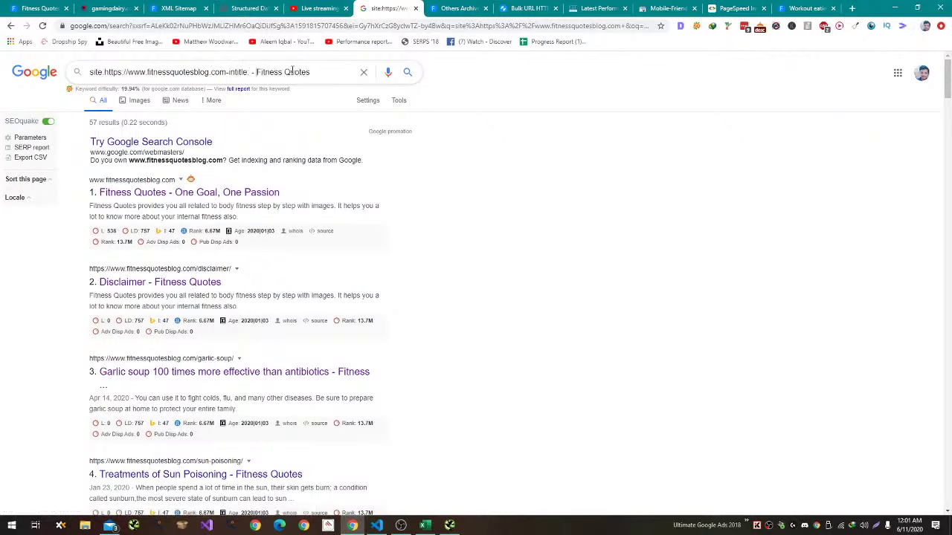
key(BackSpace)
key(BackSpace)
key(BackSpace)
key(Return)
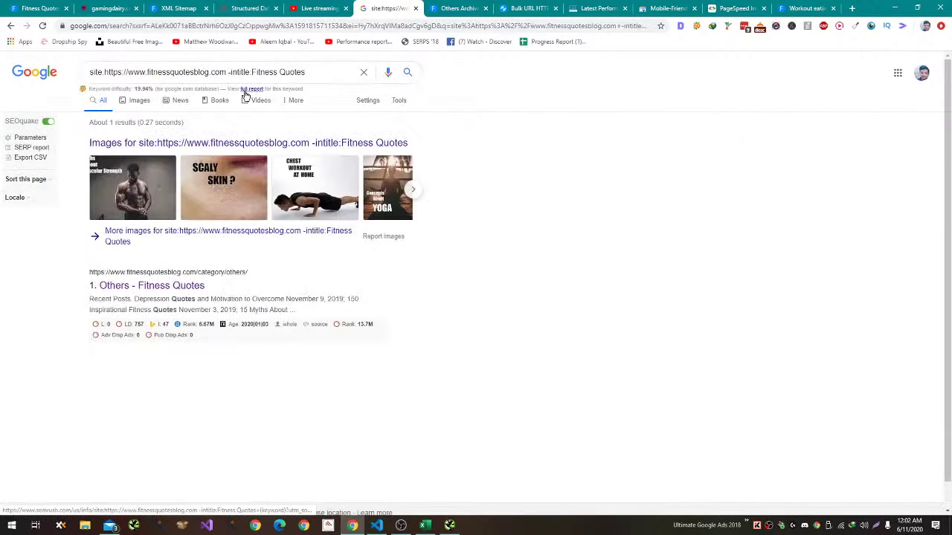
scroll(285, 122, down, 1)
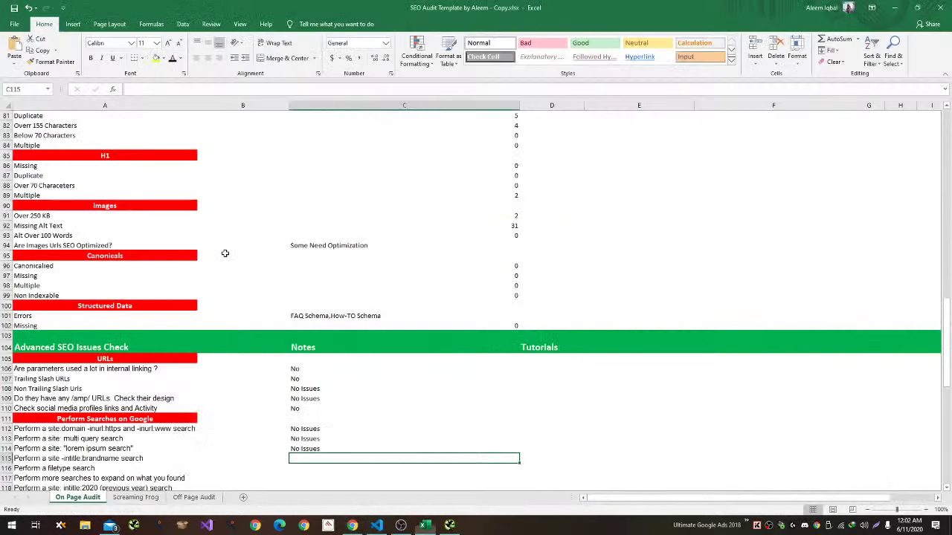
Switch to the Excel sheet and enter "No" for the site -intitle:brandname search.
key(alt+Tab)
text(No)
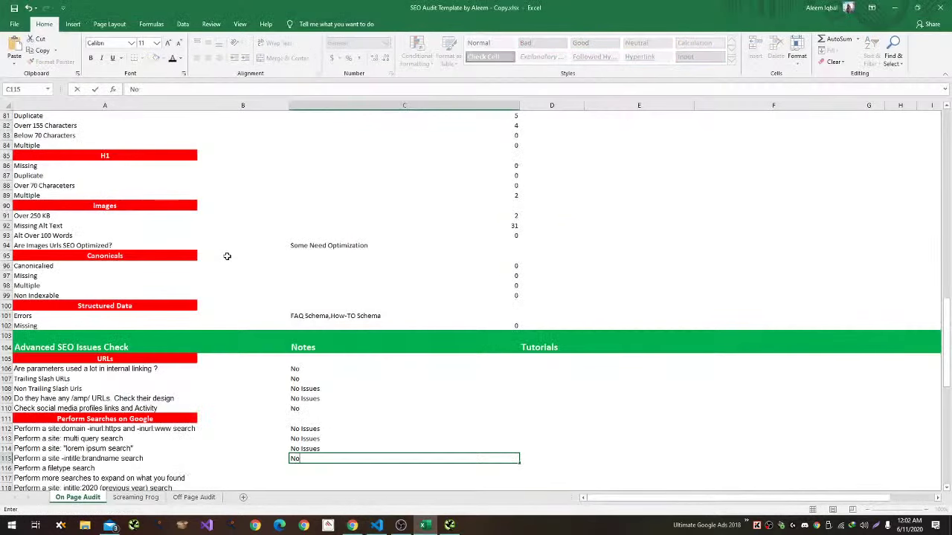
key(Return)
key(alt+Tab)
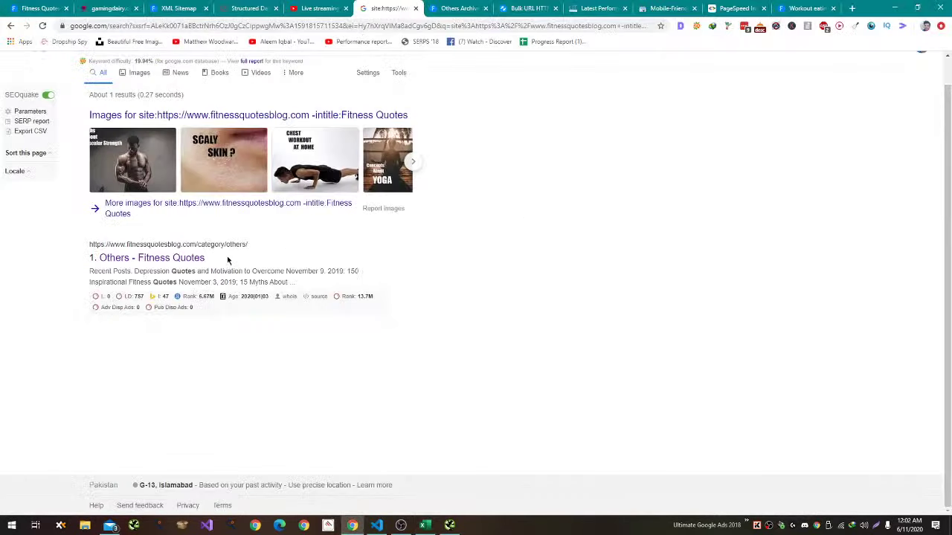
scroll(298, 78, up, 1)
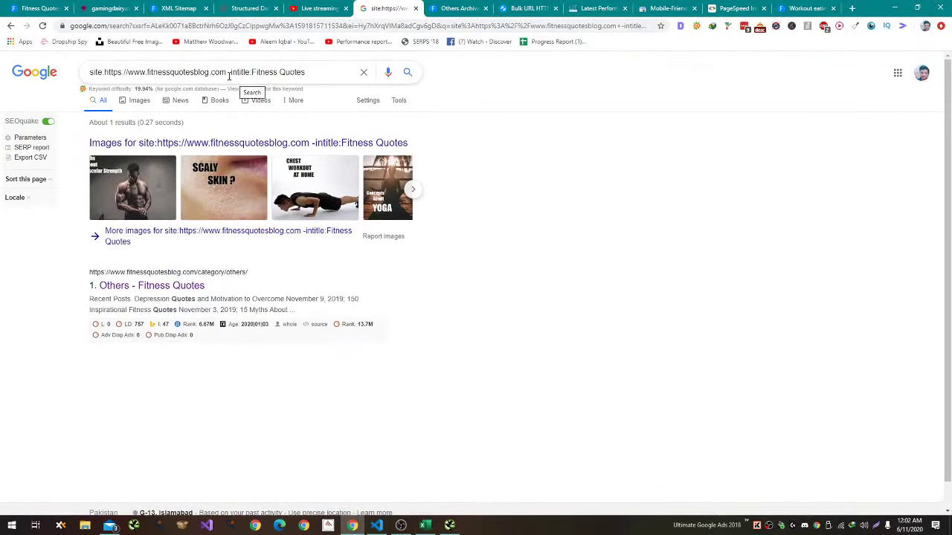
drag(229, 72, 494, 113)
key(BackSpace)
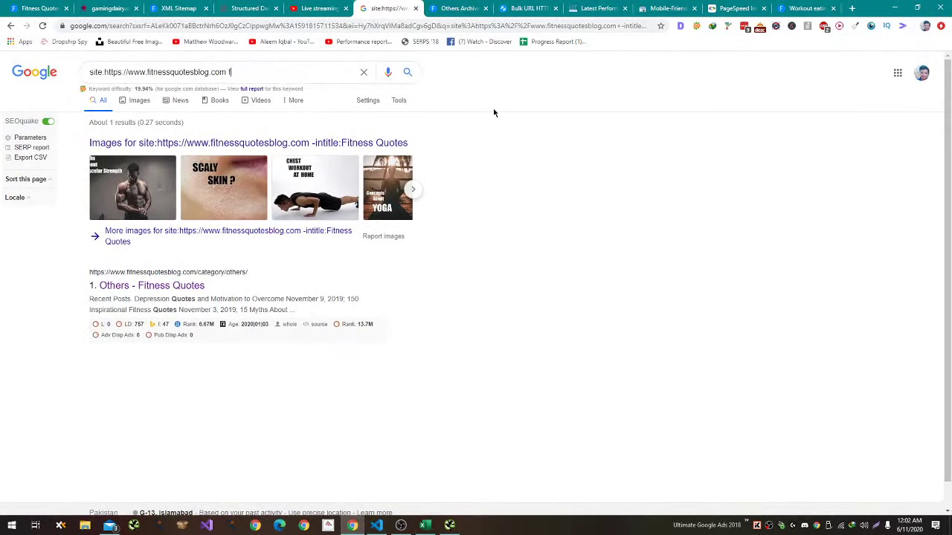
text(filetype:html)
key(Return)
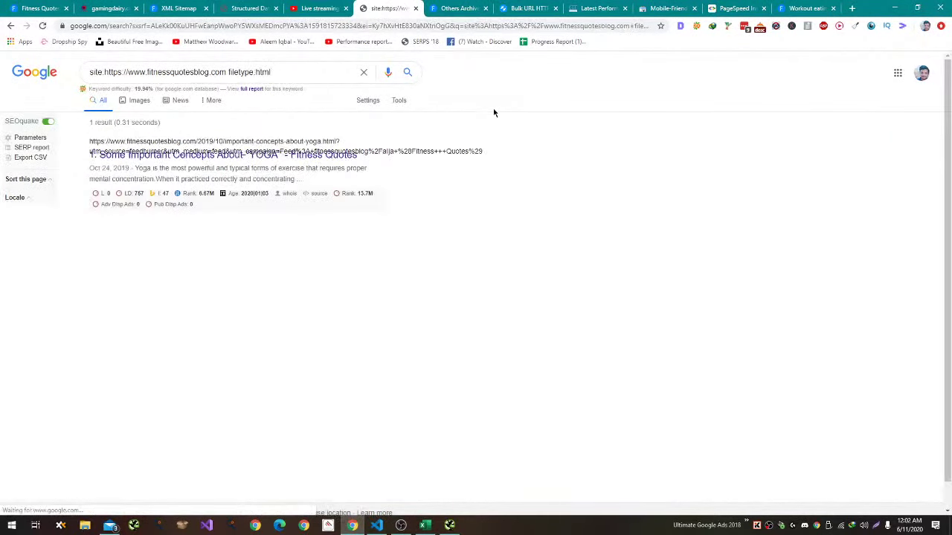
right_click(313, 156)
click(343, 165)
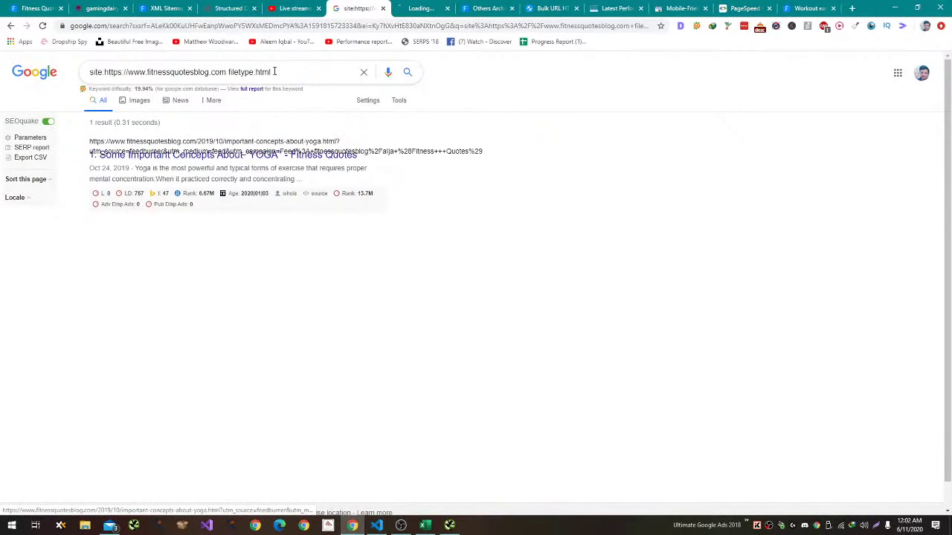
Rerun the site search with filetype:pdf, check the opened YOGA page, and return to the search results.
drag(274, 71, 249, 72)
text(pd)
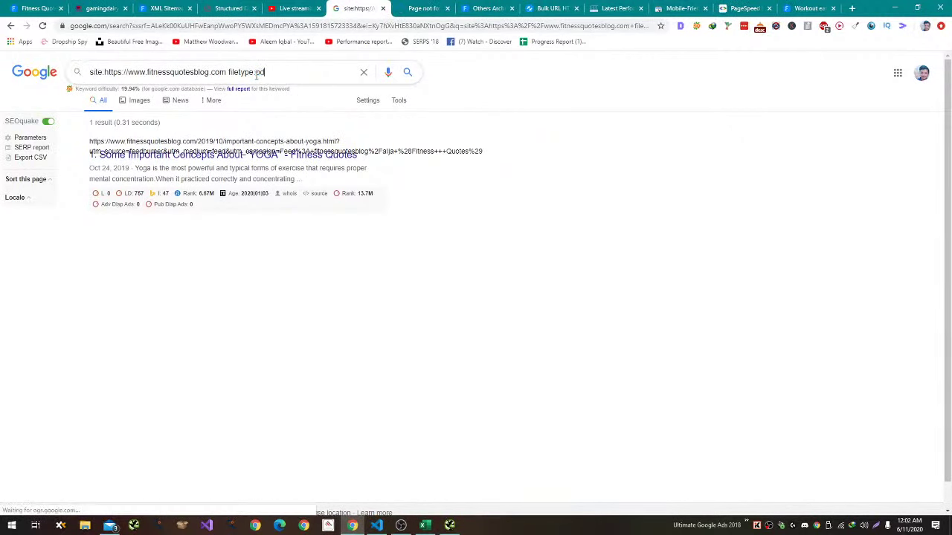
text(f)
key(Return)
click(405, 8)
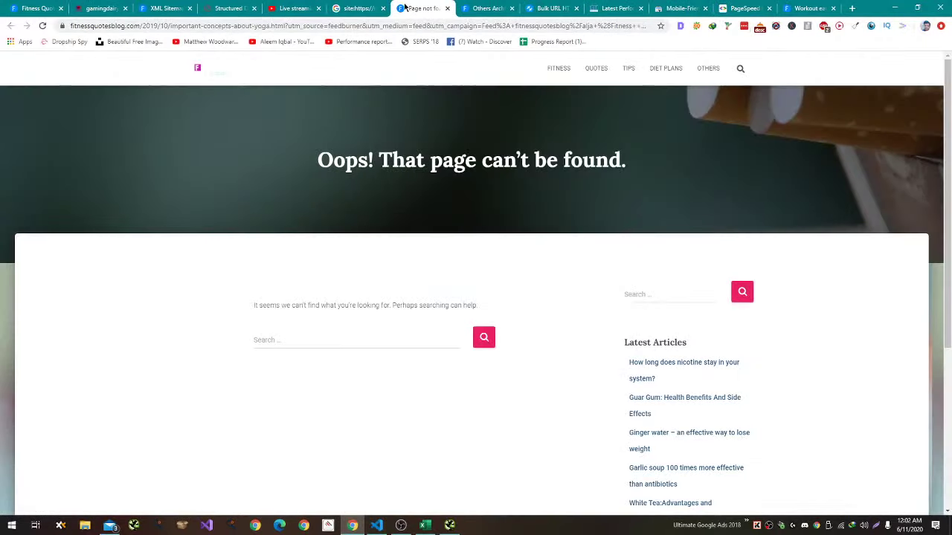
click(376, 7)
Switch to the Excel sheet and enter "No Issues" for both the filetype search and the "Perform more searches" row.
key(alt+Tab)
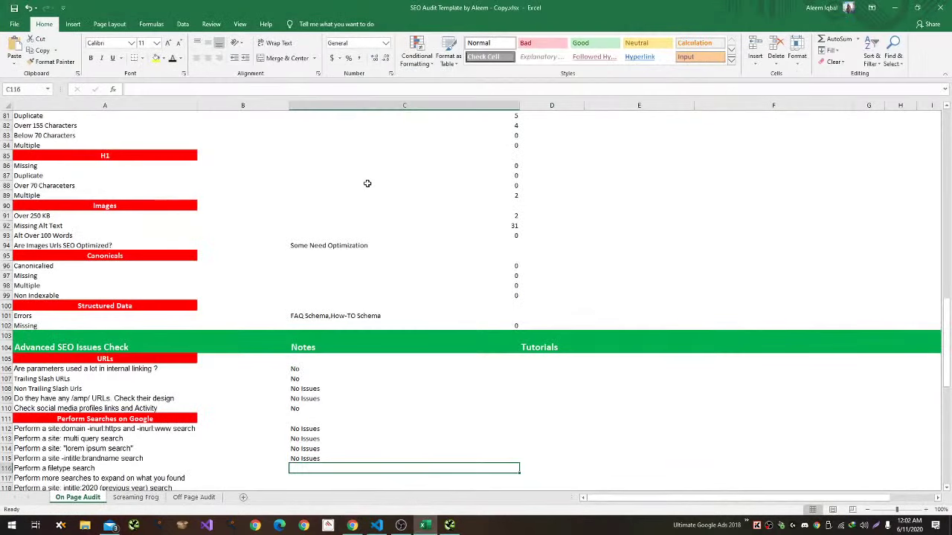
key(Return)
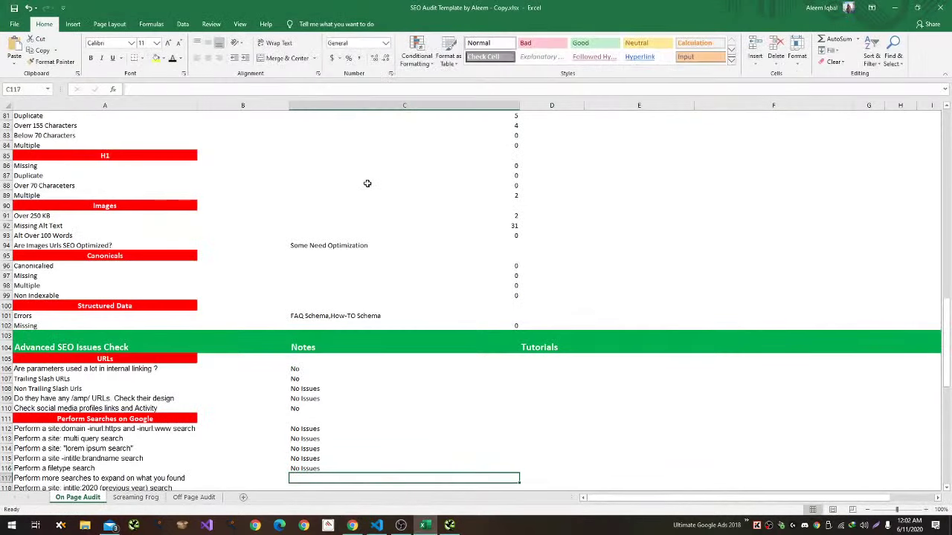
scroll(366, 183, down, 2)
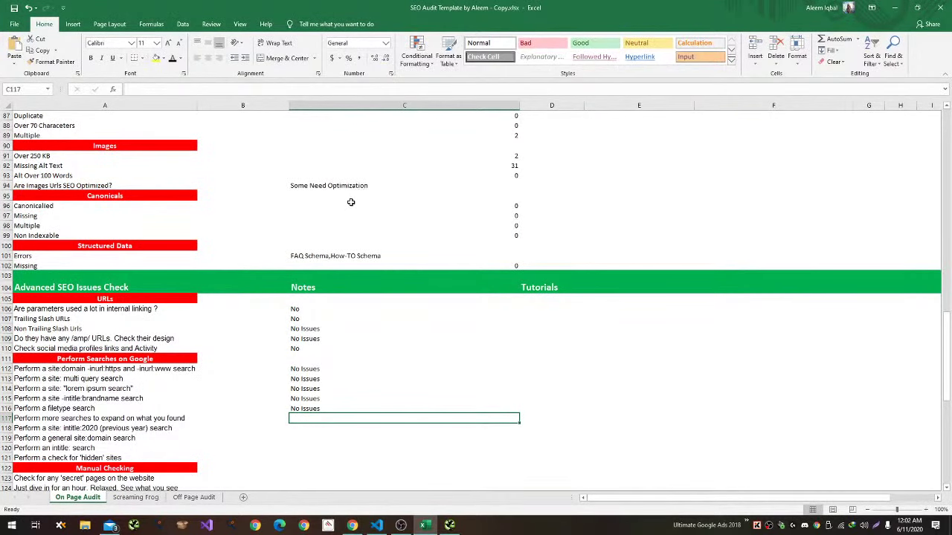
key(alt+Tab)
key(alt+Tab)
text(No Issues)
key(Return)
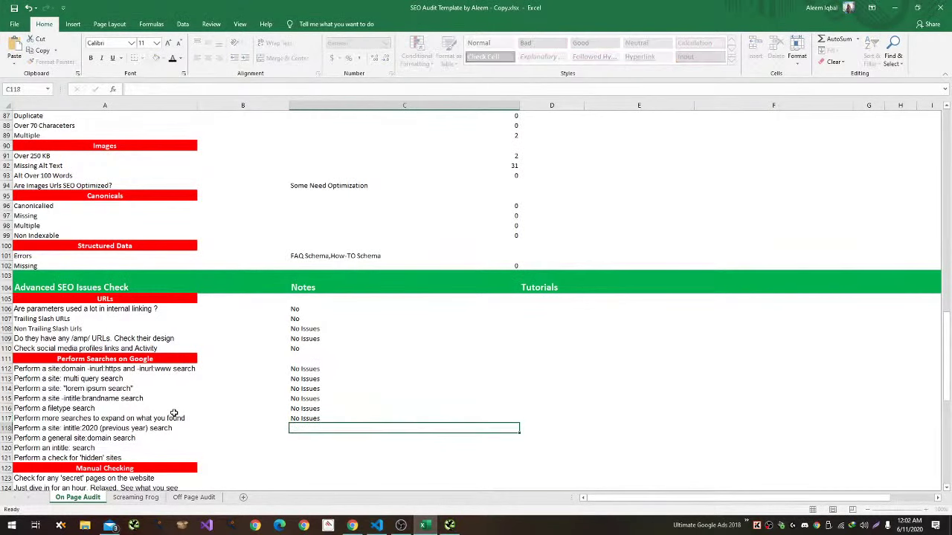
key(alt+Tab)
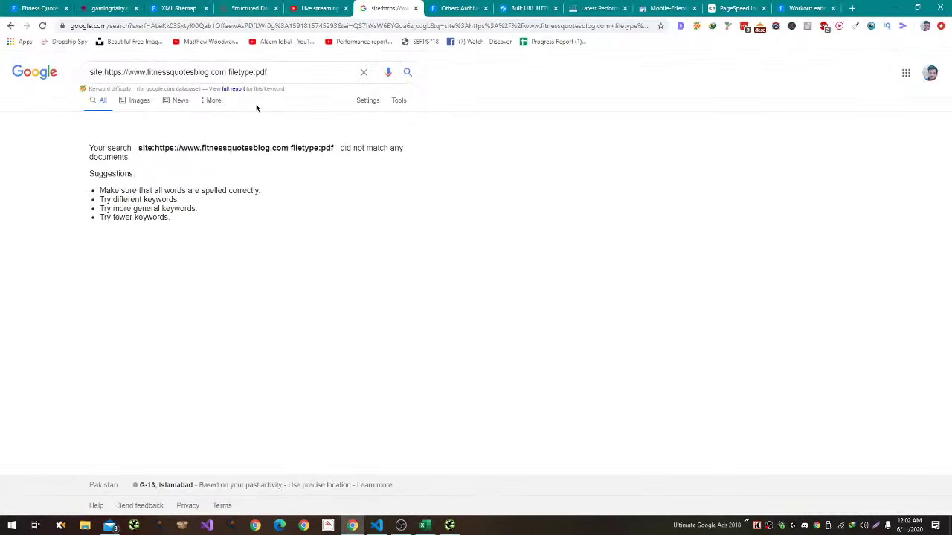
double_click(229, 71)
text(intitle:2019)
key(Return)
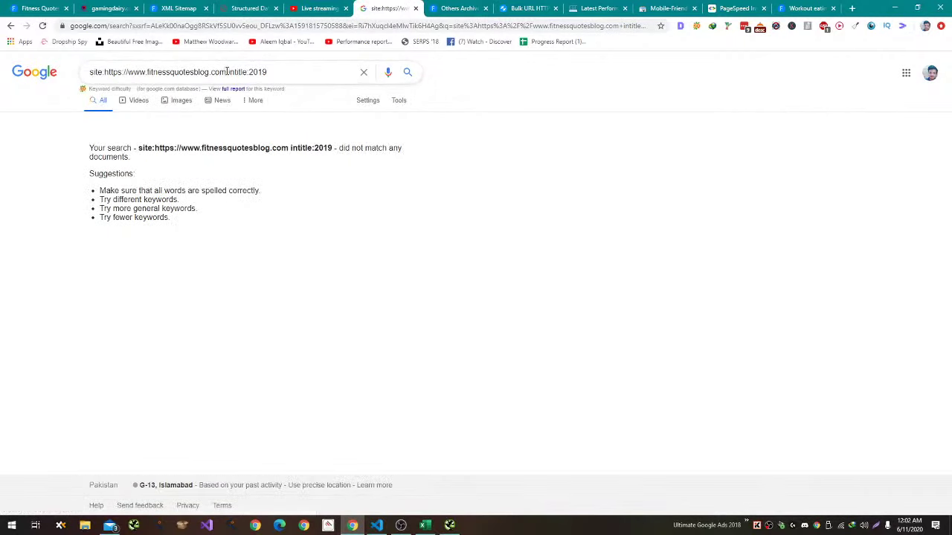
drag(234, 71, 248, 71)
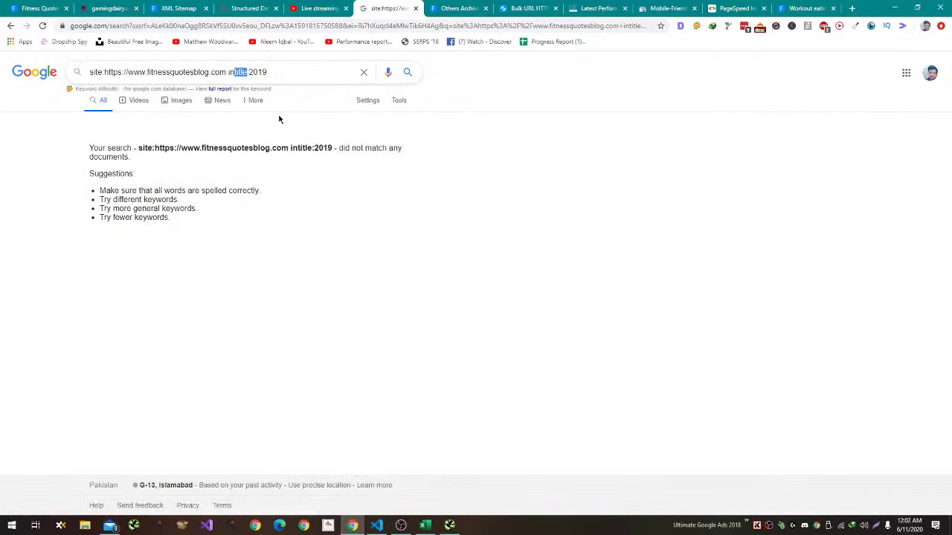
text(url:)
key(Return)
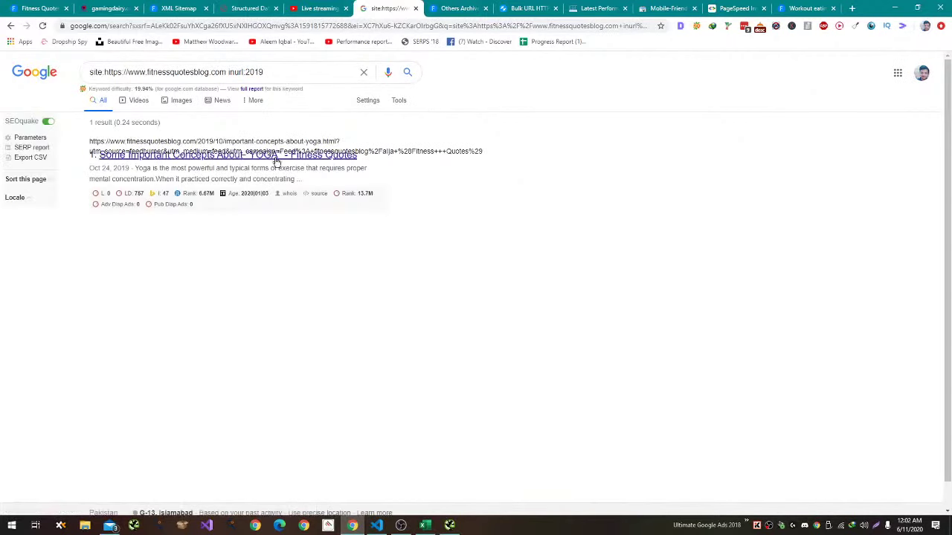
Switch to the Excel sheet and enter "No Issues" for the site: intitle:2020 (previous year) search.
key(alt+Tab)
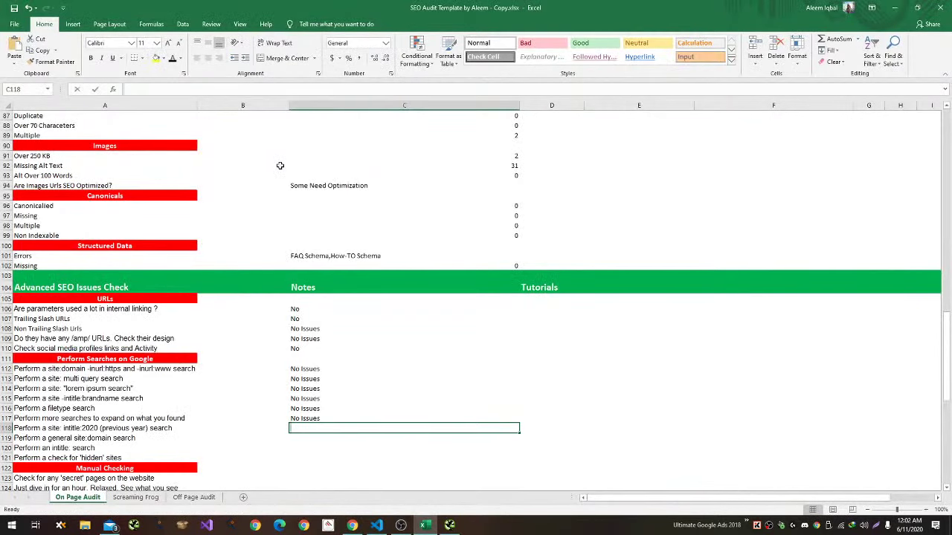
text(No Issues)
key(Return)
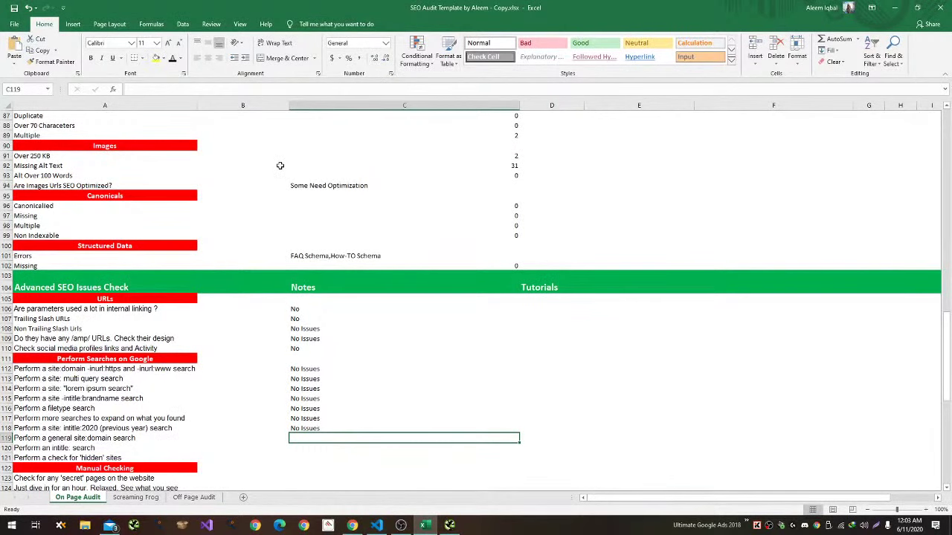
Recheck the inurl:2019 results in Chrome, then enter "Some URL Issues" for the general site:domain search in Excel.
key(alt+Tab)
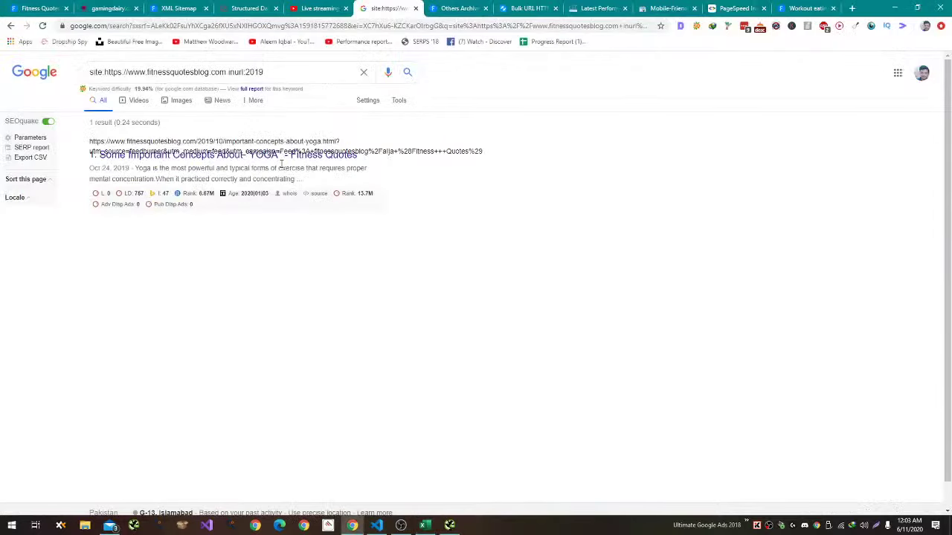
key(alt+Tab)
text(Som)
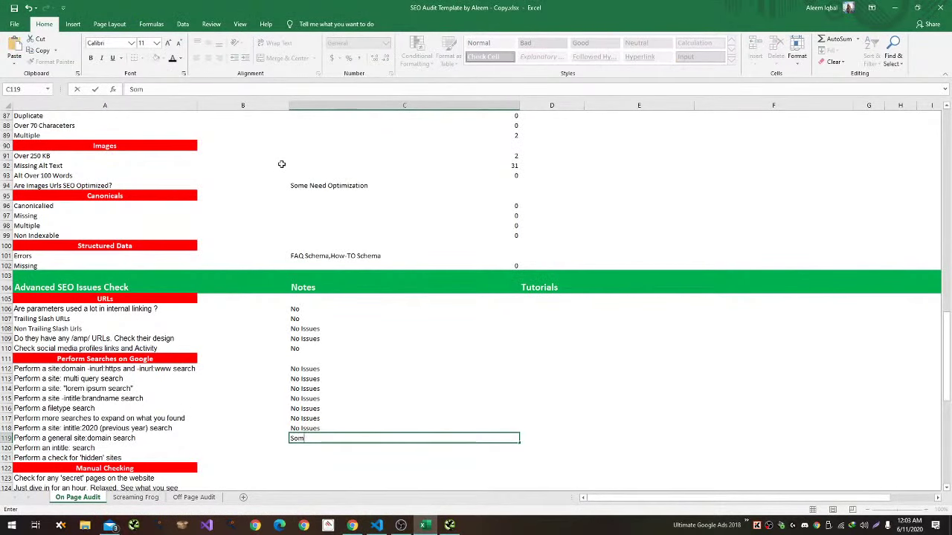
text(e URL (fo))
key(Return)
key(alt+Tab)
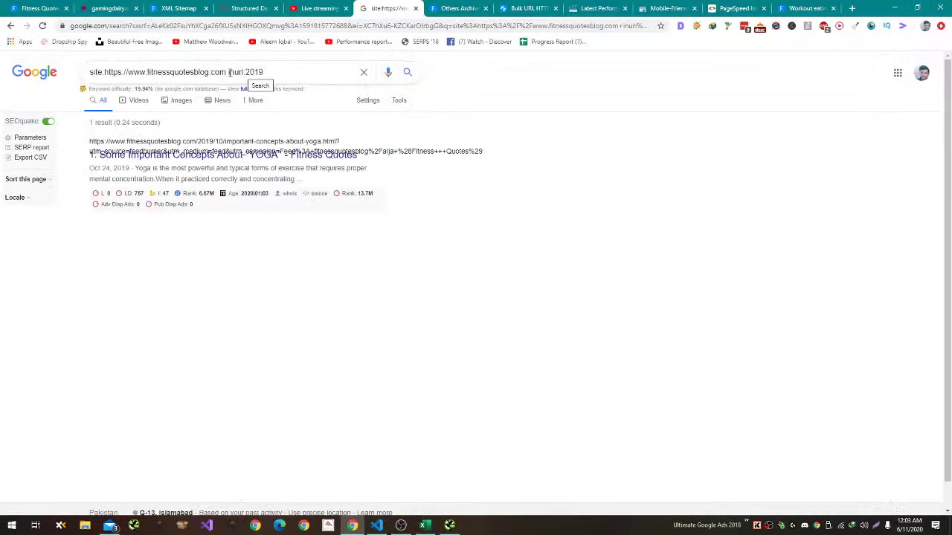
drag(229, 72, 265, 72)
key(BackSpace)
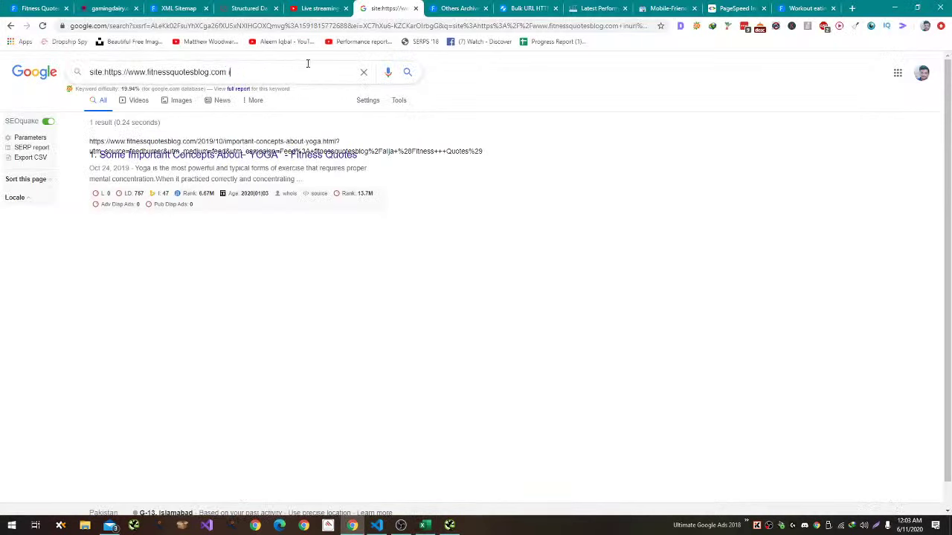
text(inurl)
text(le:search)
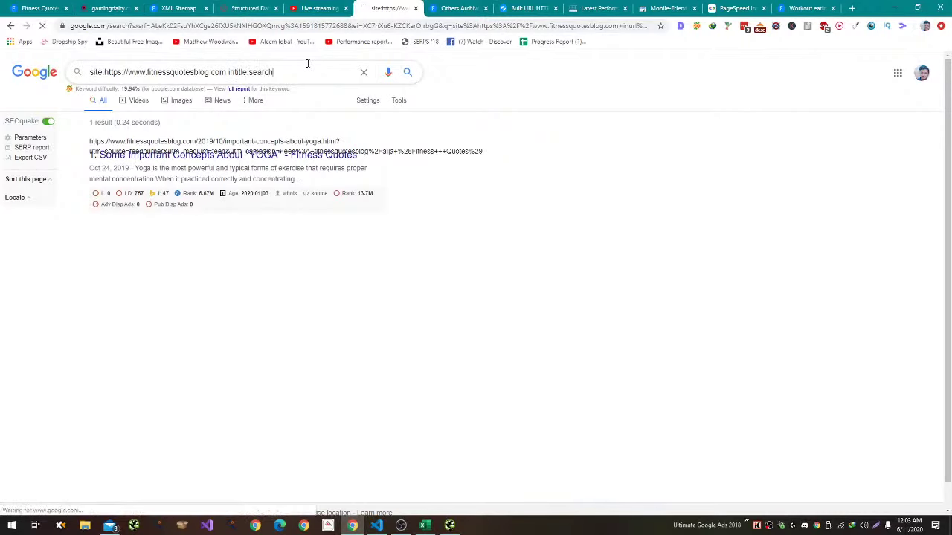
key(Return)
Switch to the Excel sheet and enter "No Issues" for the intitle: search.
key(alt+Tab)
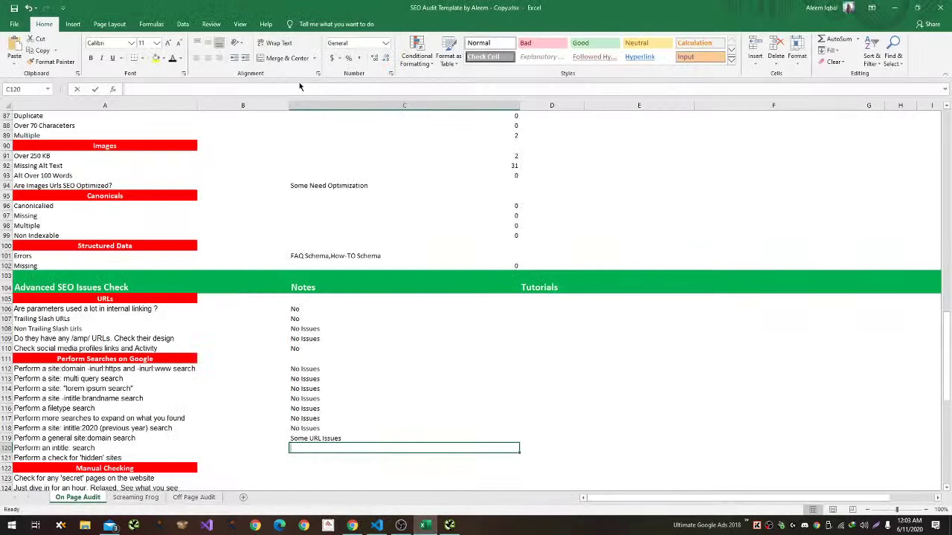
text(No Issues)
key(Return)
Copy "Copyright © 2020 | FitnessQuotes" from the fitnessquotesblog.com footer in Chrome and search Google for it in quotes in a new tab.
key(alt+Tab)
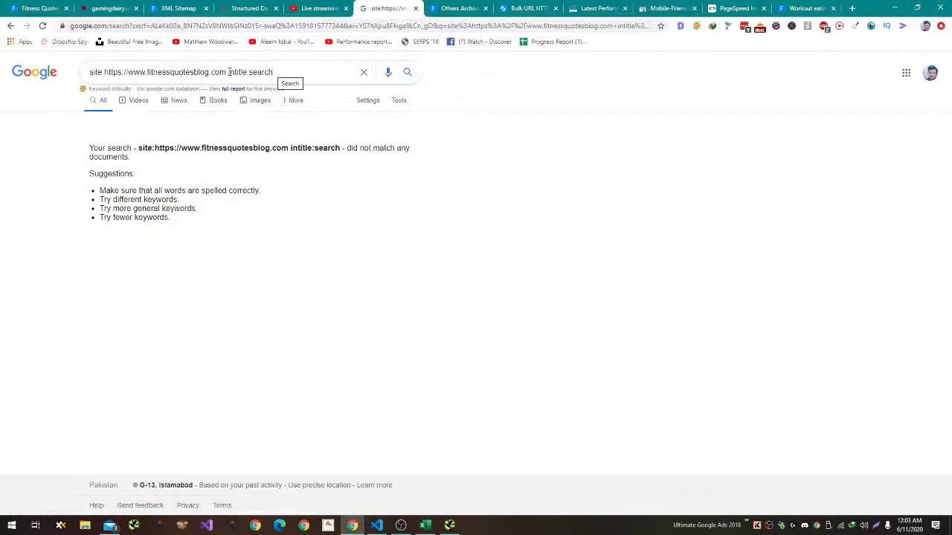
drag(227, 72, 275, 72)
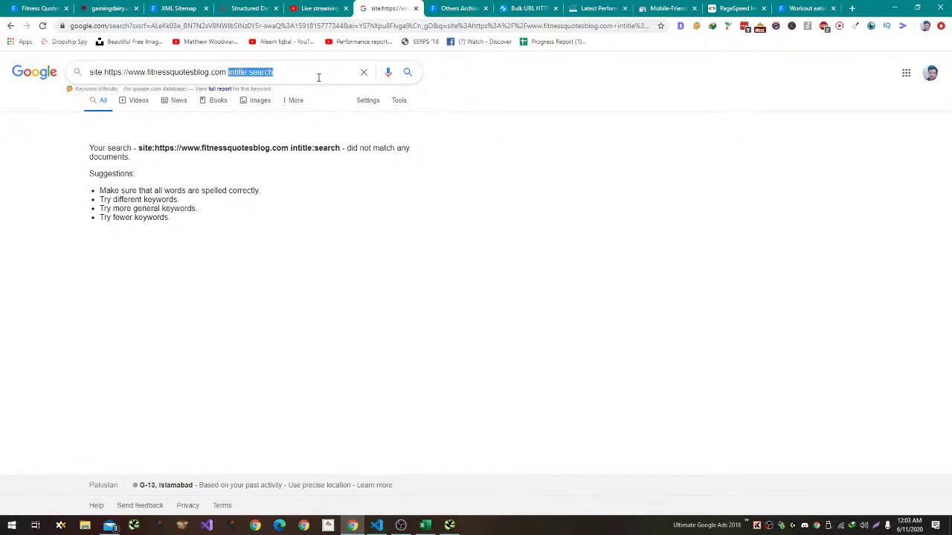
click(34, 8)
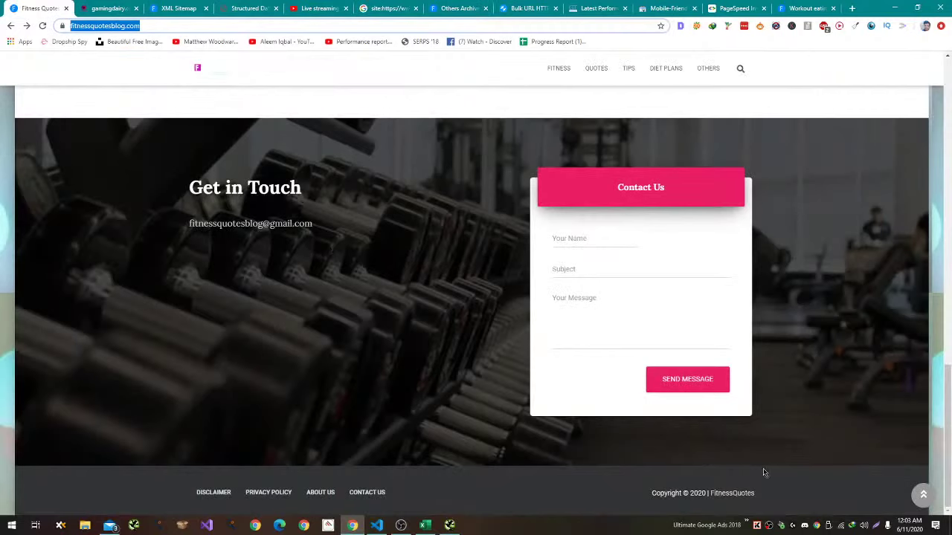
drag(591, 490, 753, 493)
key(ctrl+c)
key(ctrl+t)
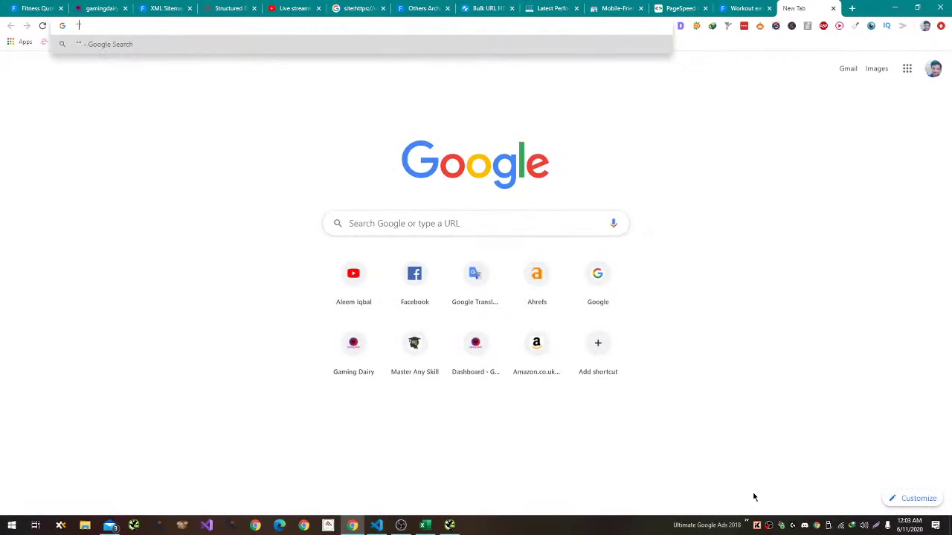
key(ctrl+v)
key(Return)
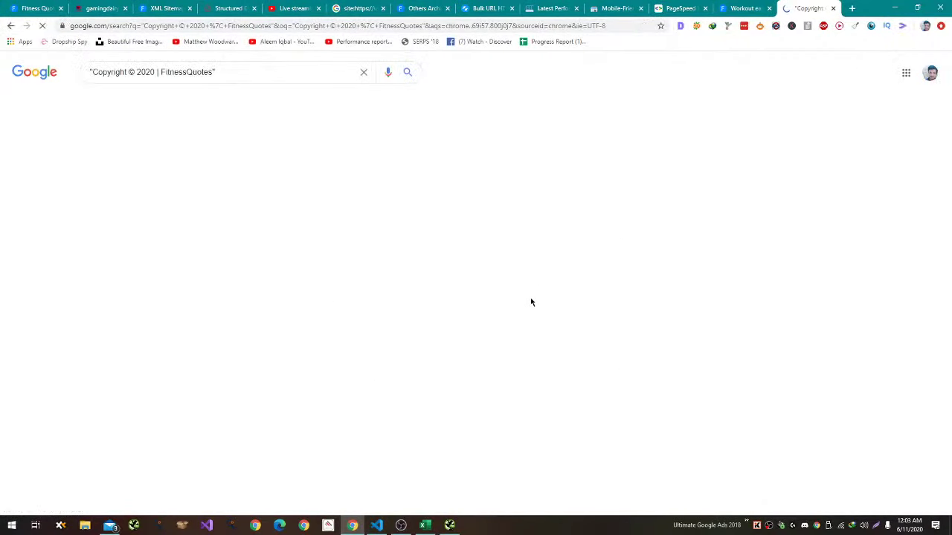
Examine the copyright search results for hidden sites, close that search tab, and switch back to the Excel sheet.
scroll(527, 308, down, 5)
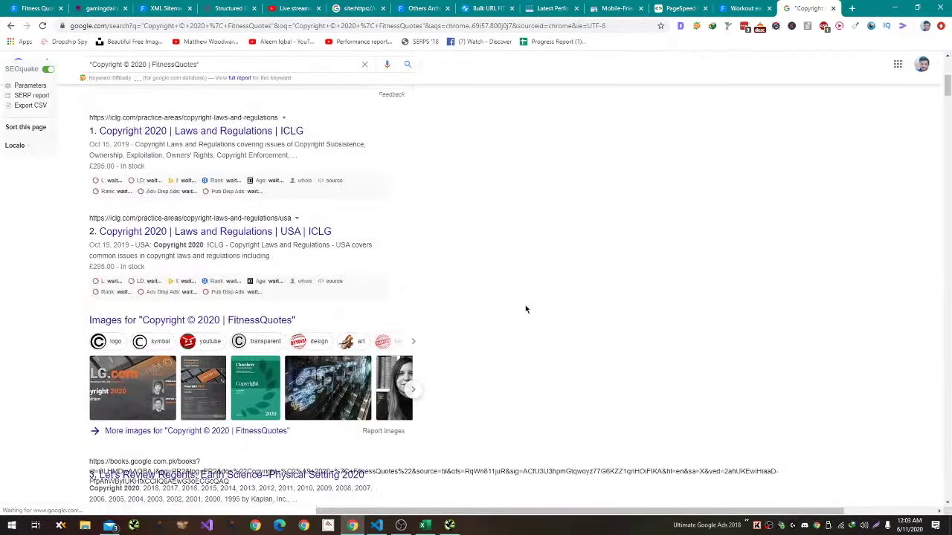
scroll(525, 308, down, 5)
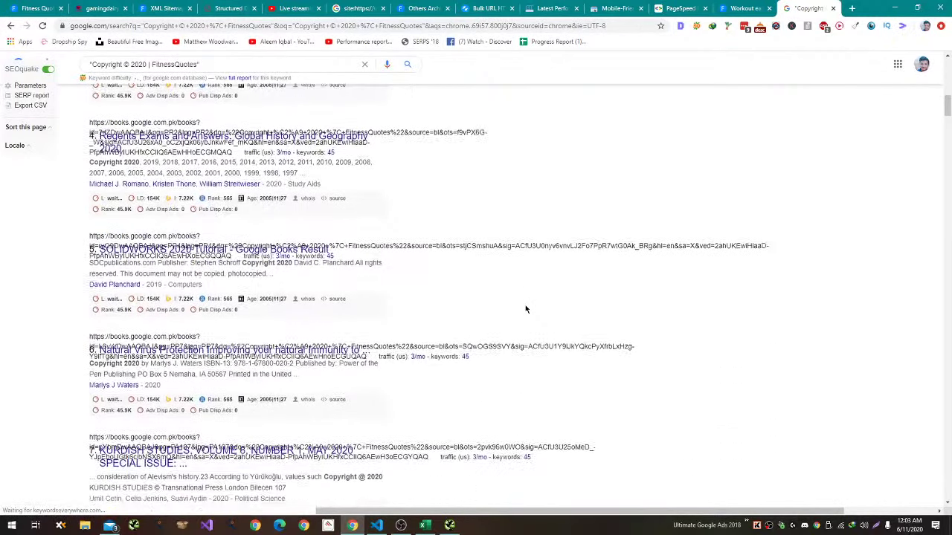
scroll(525, 308, down, 10)
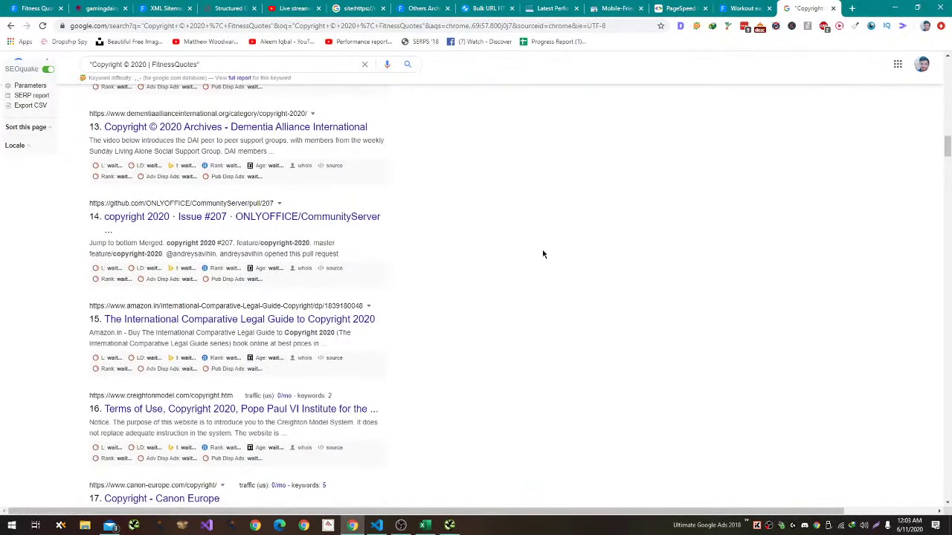
middle_click(543, 254)
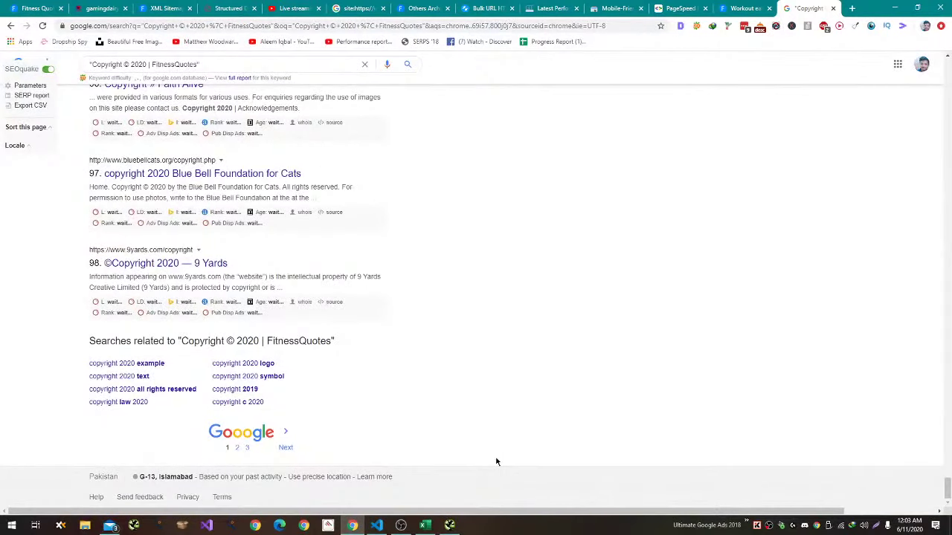
middle_click(497, 462)
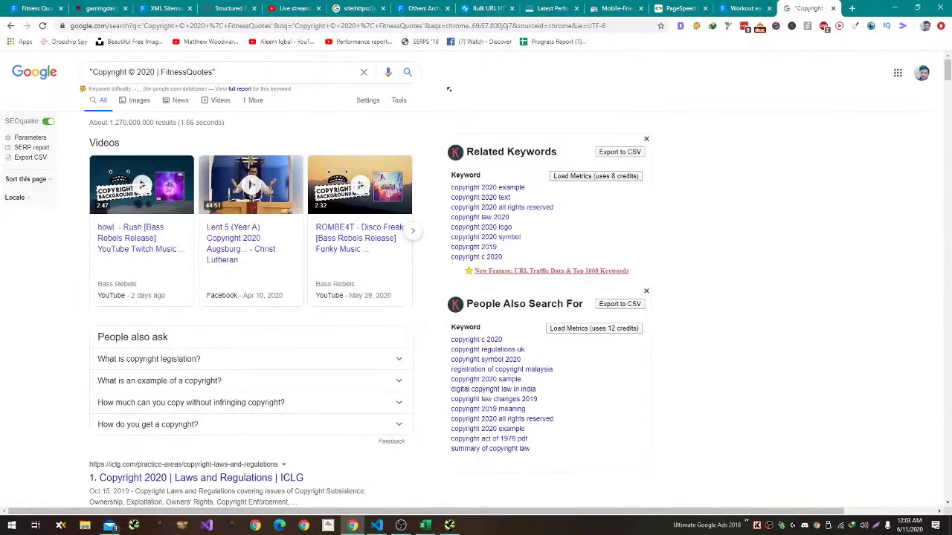
click(333, 73)
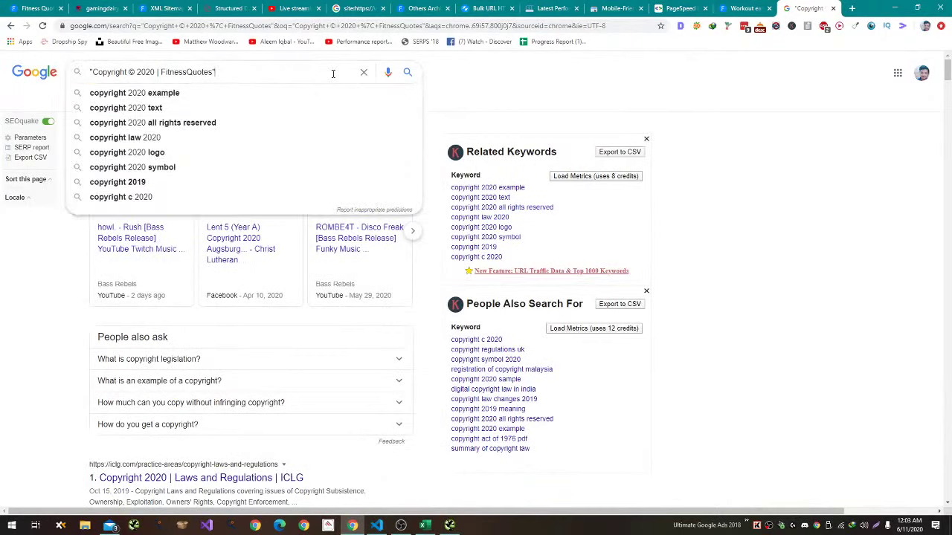
key(ctrl+w)
key(alt+Tab)
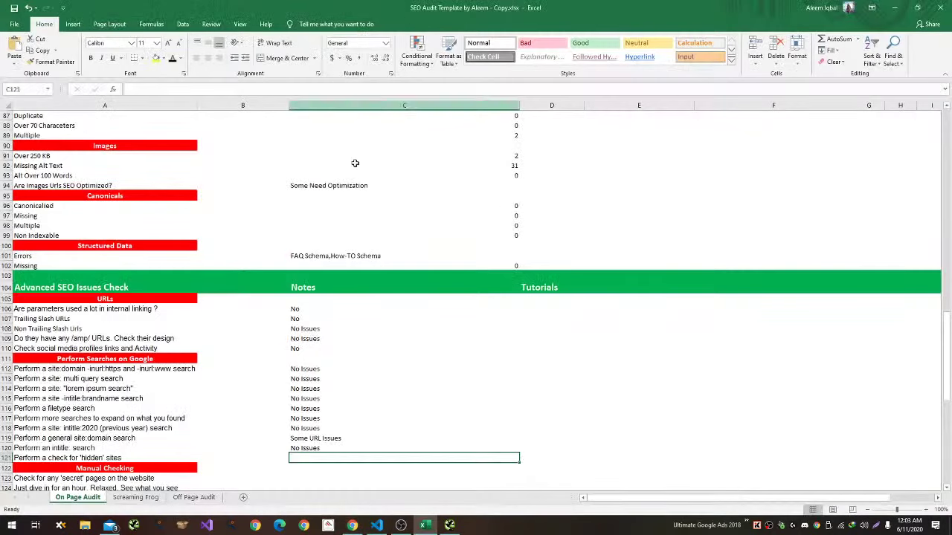
Enter "No Other Sites" as the note for the check for 'hidden' sites.
scroll(385, 252, down, 2)
scroll(385, 252, down, 1)
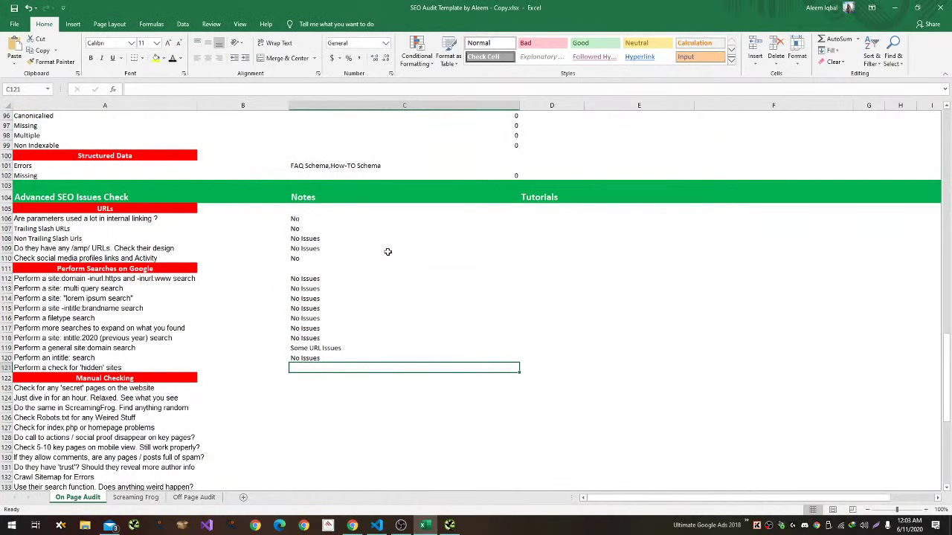
text(No Other Sites)
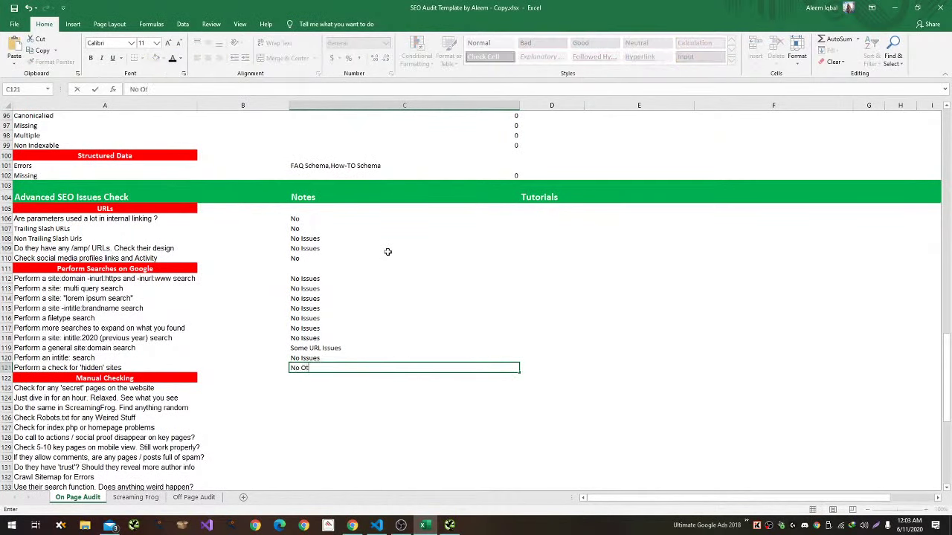
key(Return)
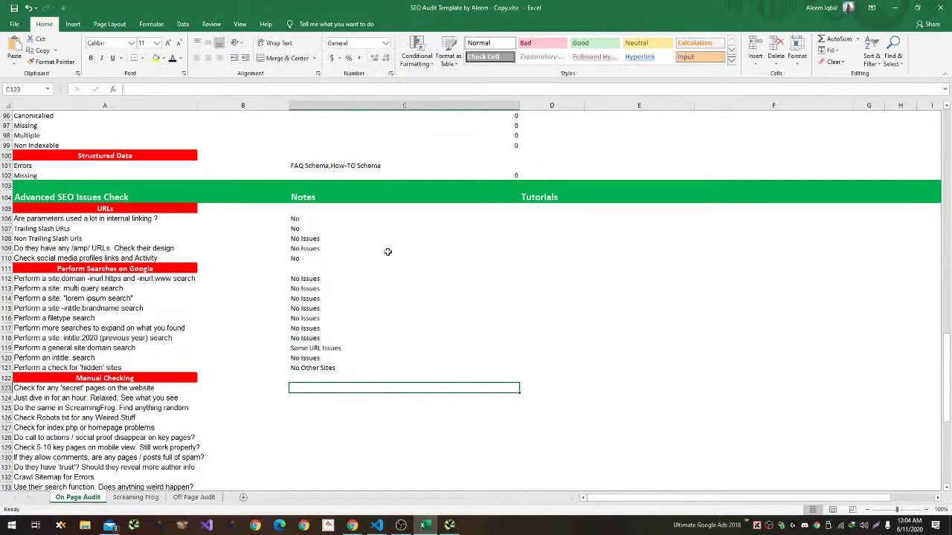
Switch to Screaming Frog and look through the crawled internal HTML URLs for any secret pages.
key(alt+Tab)
key(alt+Tab)
key(alt+Tab)
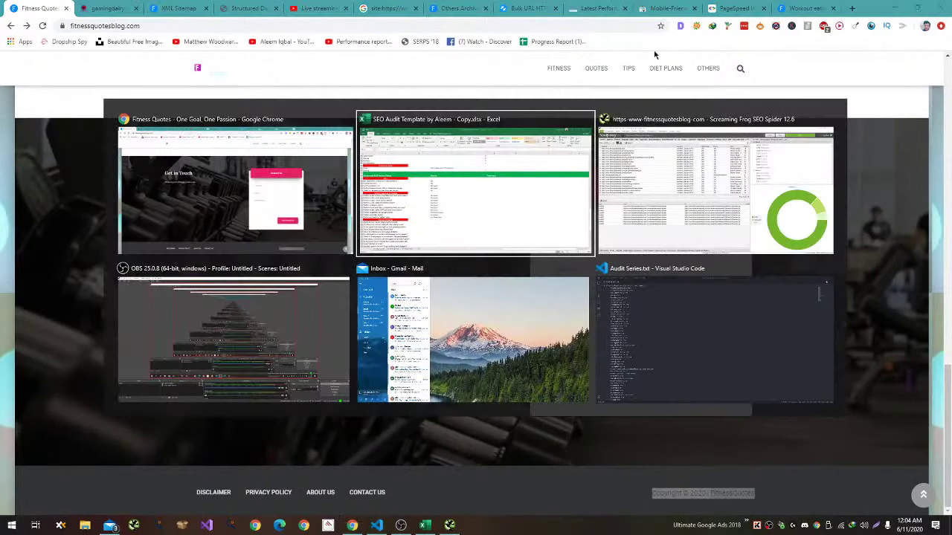
scroll(237, 168, down, 5)
scroll(240, 170, down, 5)
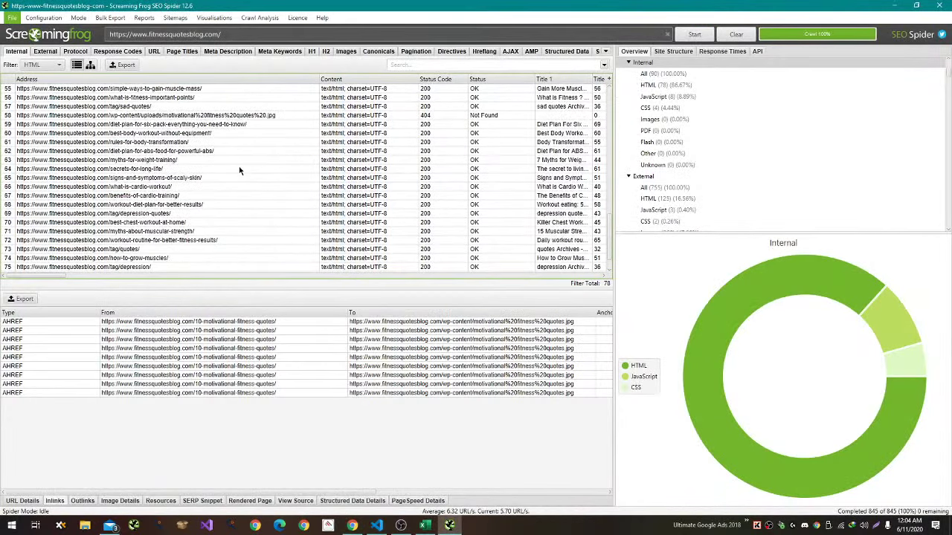
scroll(240, 170, up, 8)
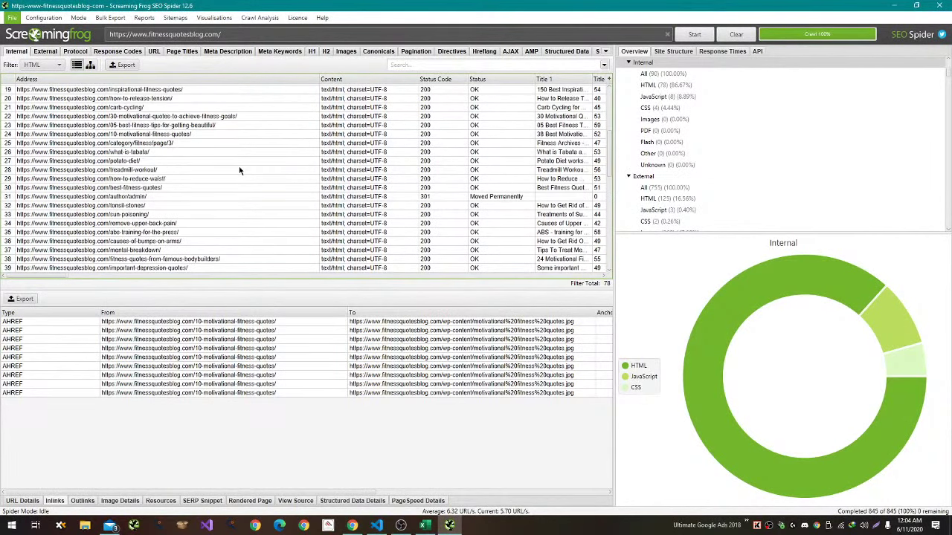
scroll(239, 170, up, 6)
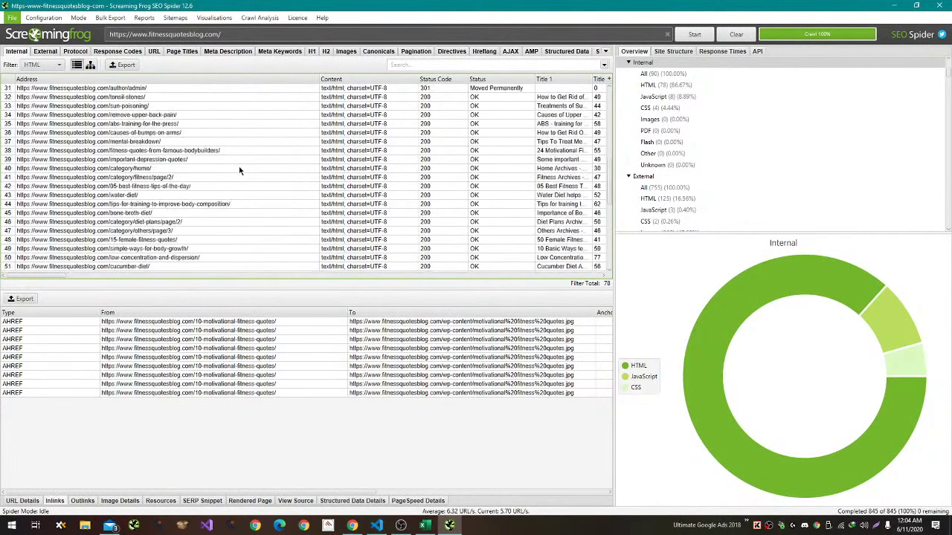
Switch to the Excel sheet and enter "No Issues" for the 'secret' pages check.
key(alt+Tab)
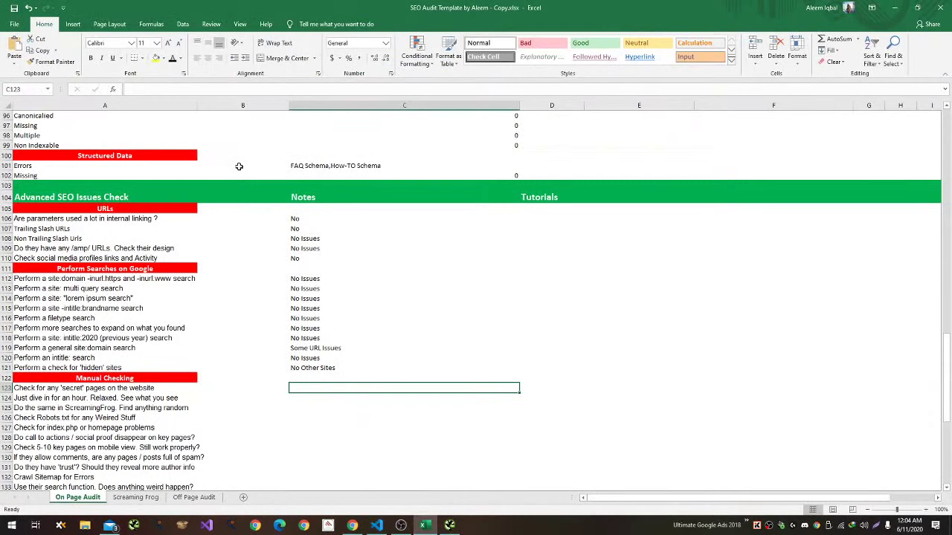
text(No Issues)
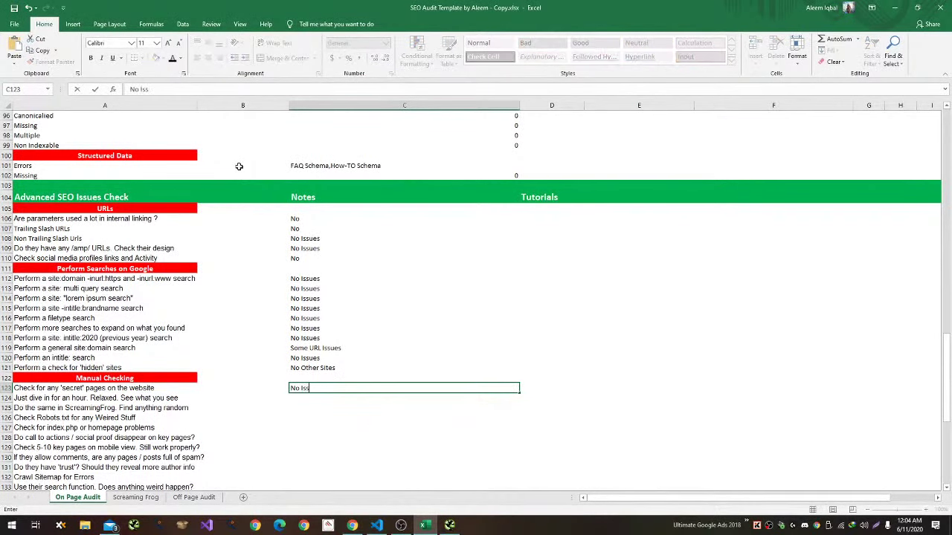
key(Return)
Switch to the fitnessquotesblog.com home page in Chrome and run a site search for "test".
key(alt+Tab)
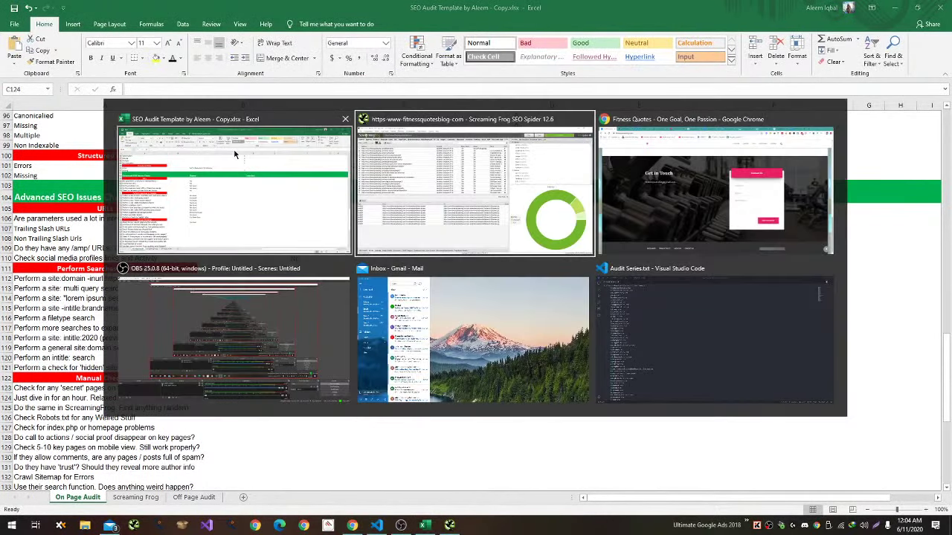
key(alt+Tab)
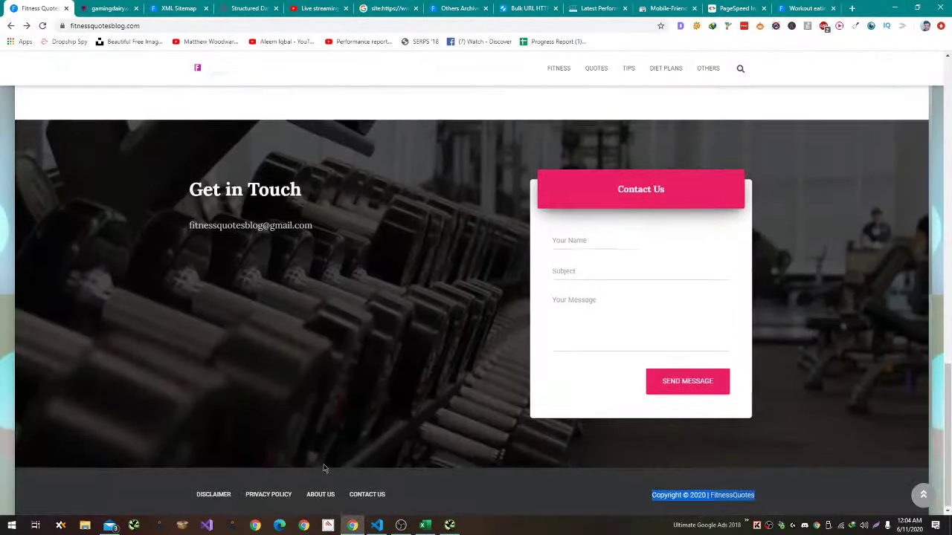
scroll(333, 422, up, 5)
scroll(332, 422, up, 4)
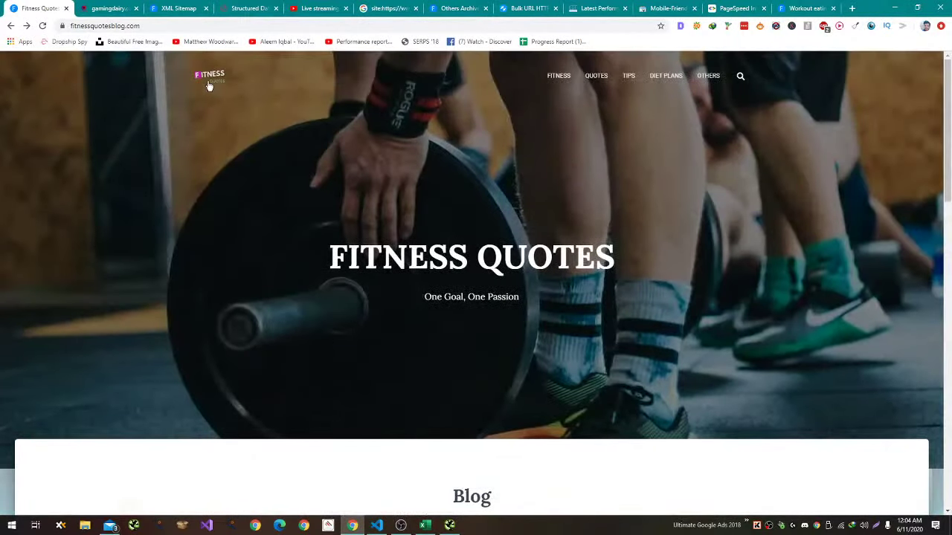
click(209, 79)
click(739, 77)
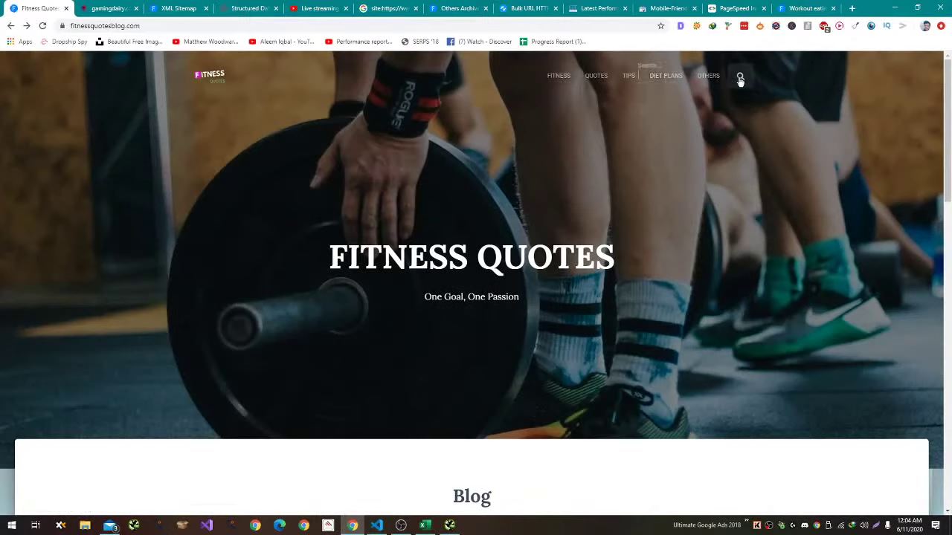
text(test)
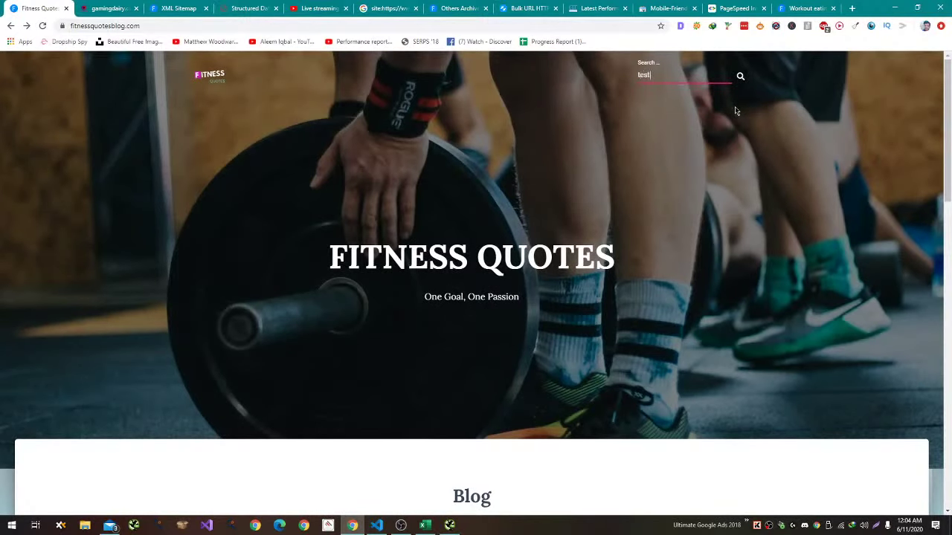
key(Return)
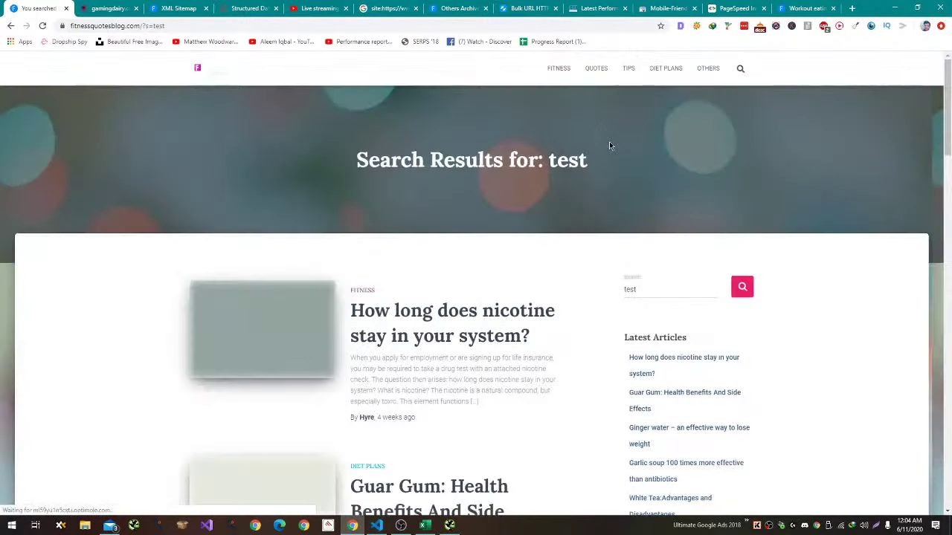
Look through the "test" search results, return to the home page and examine it down to the footer.
scroll(609, 146, down, 15)
scroll(606, 149, down, 5)
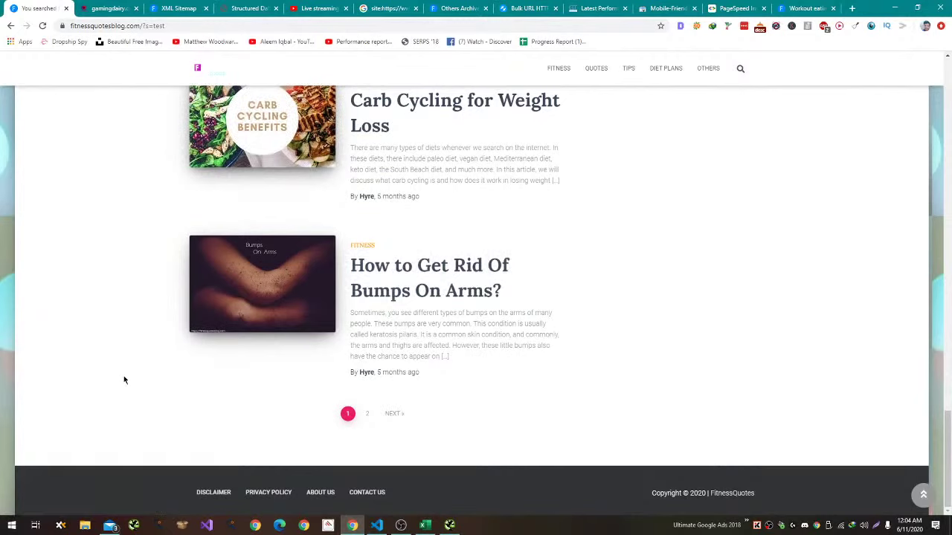
click(198, 68)
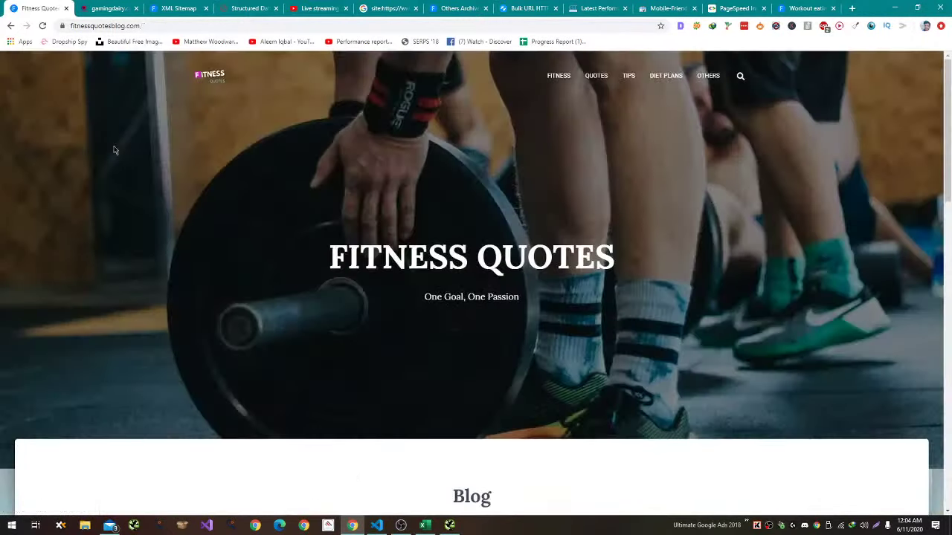
scroll(127, 144, down, 9)
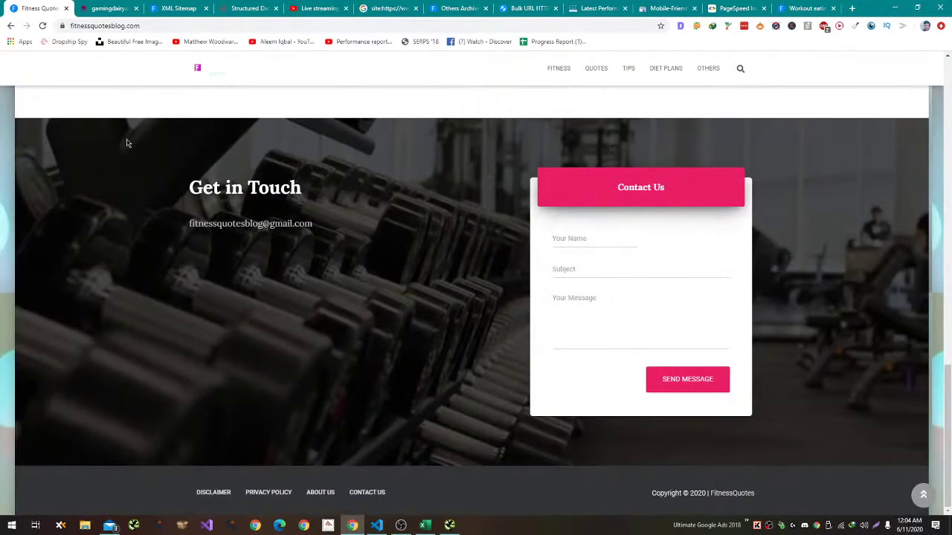
Switch to the Excel sheet and enter "No Issues" for the relaxed dive-in browsing check.
key(alt+Tab)
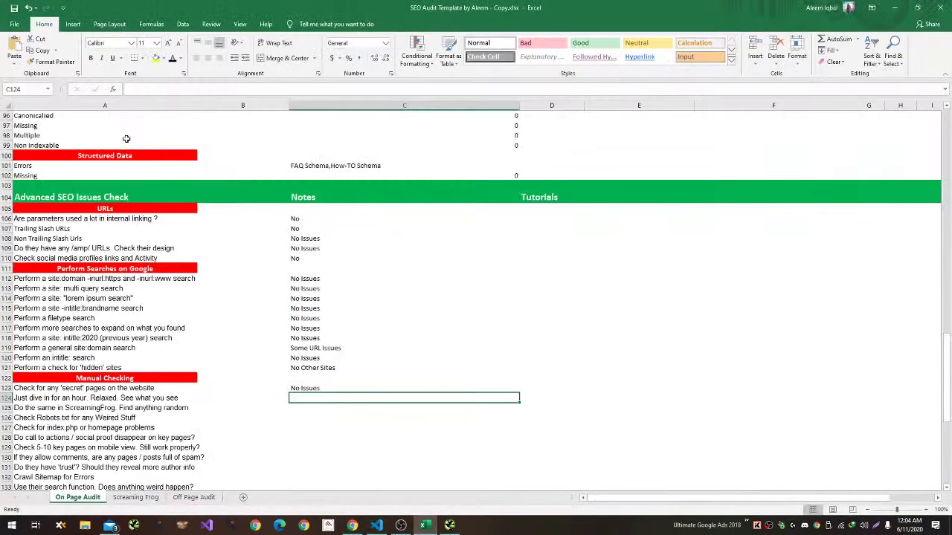
text(Bi)
key(BackSpace)
key(BackSpace)
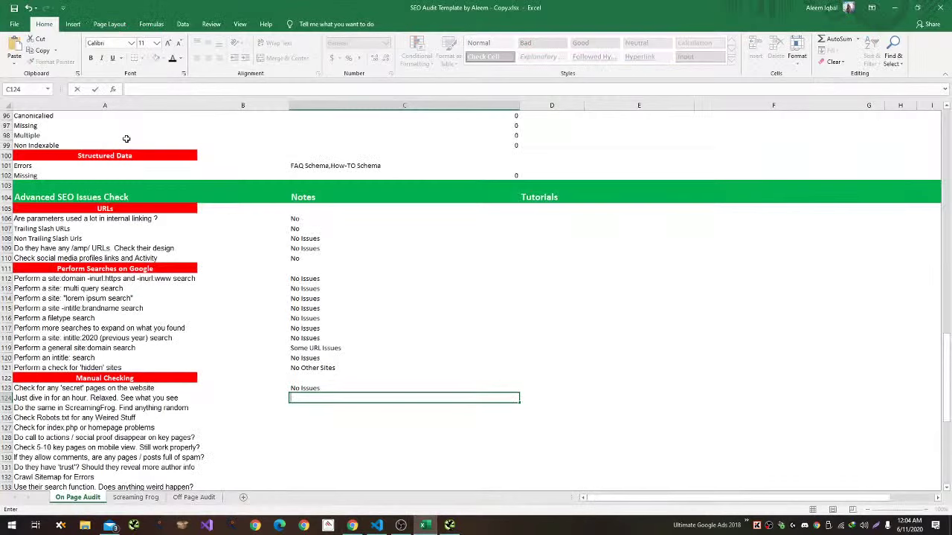
text(No Issues)
key(Return)
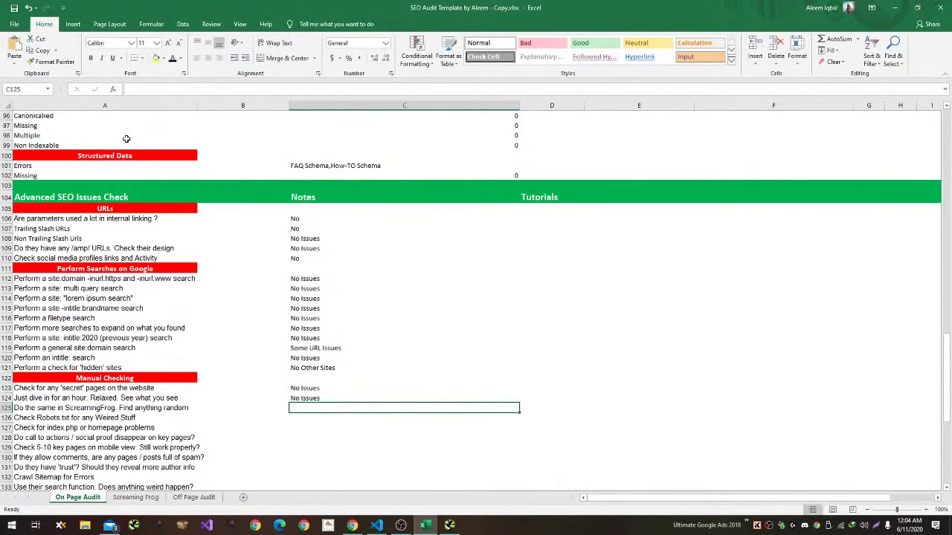
Switch to Screaming Frog and examine the internal HTML URL list for anything random.
key(alt+Tab)
key(Tab)
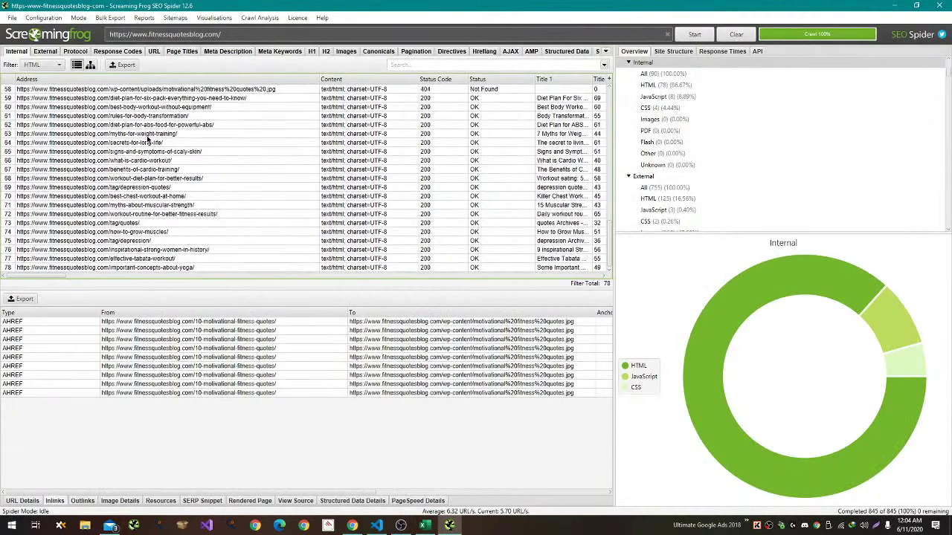
scroll(147, 139, up, 19)
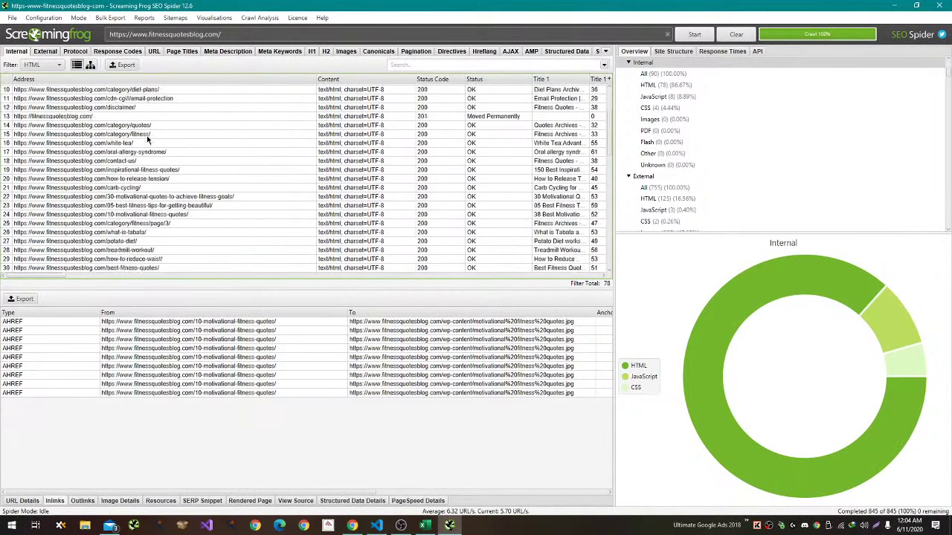
scroll(163, 150, down, 1)
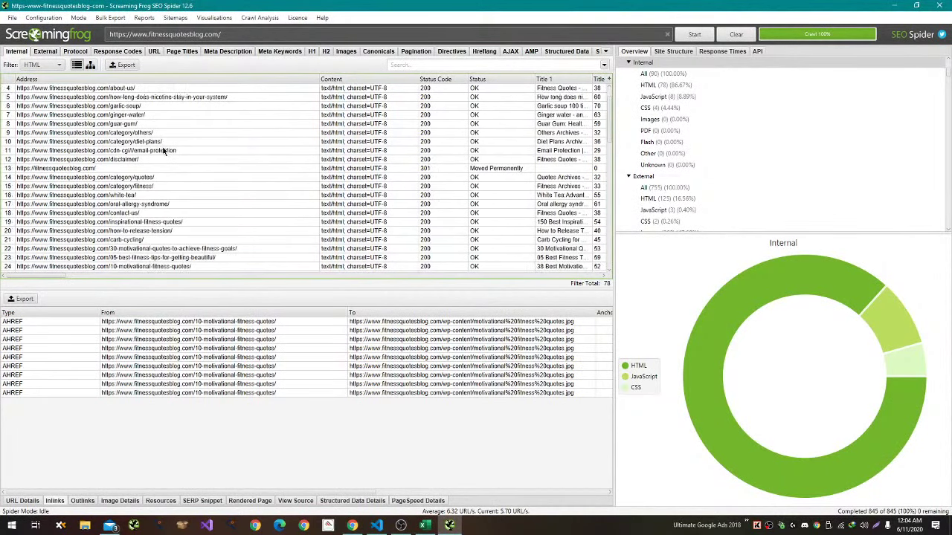
scroll(164, 149, down, 2)
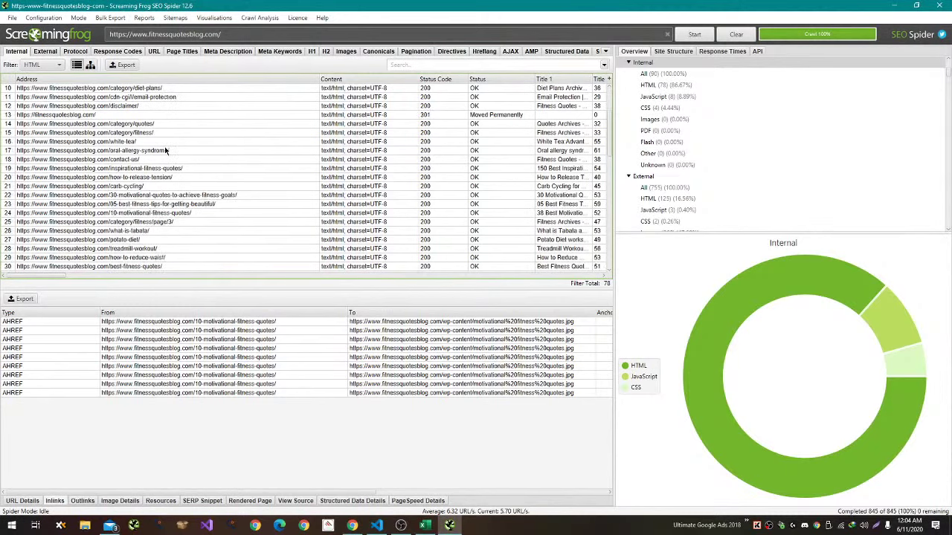
scroll(165, 151, up, 3)
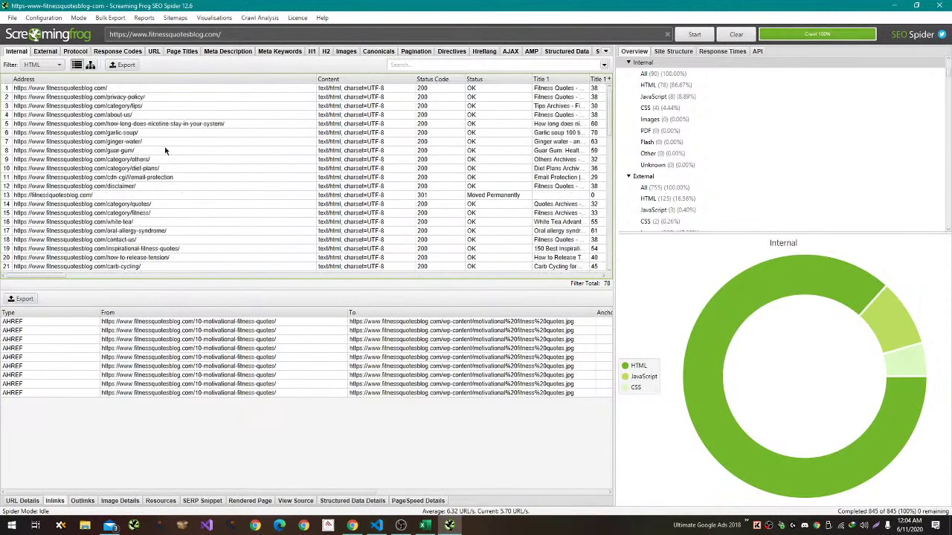
click(149, 196)
scroll(149, 197, down, 4)
scroll(149, 195, down, 1)
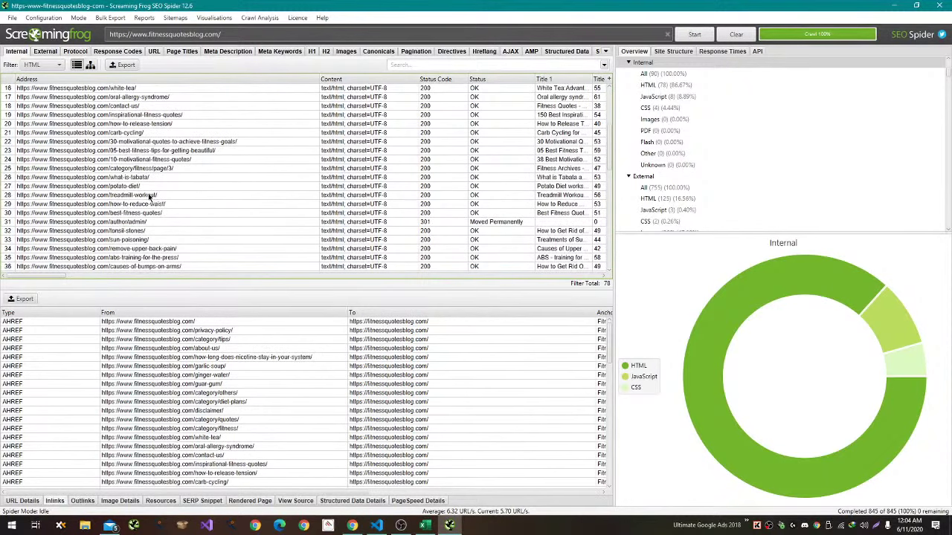
click(170, 223)
Inspect the inlinks of the two "Not Found" motivational fitness quotes .jpg URLs and check the neighbouring URLs.
scroll(170, 222, down, 4)
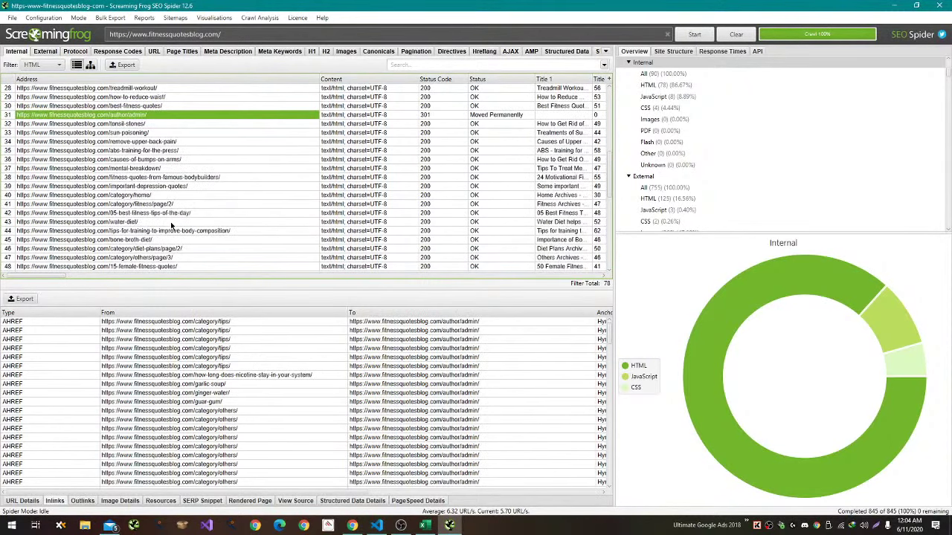
scroll(170, 225, down, 5)
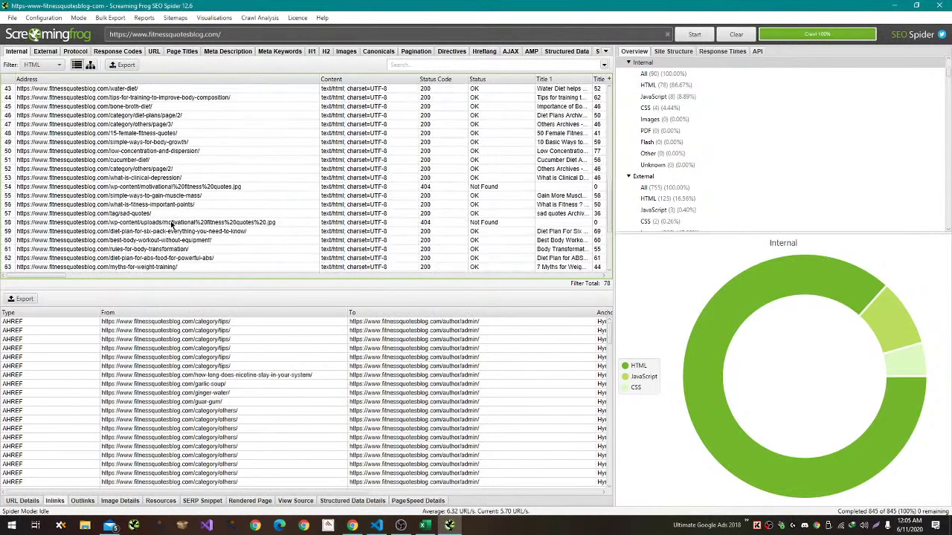
scroll(170, 225, down, 1)
click(170, 198)
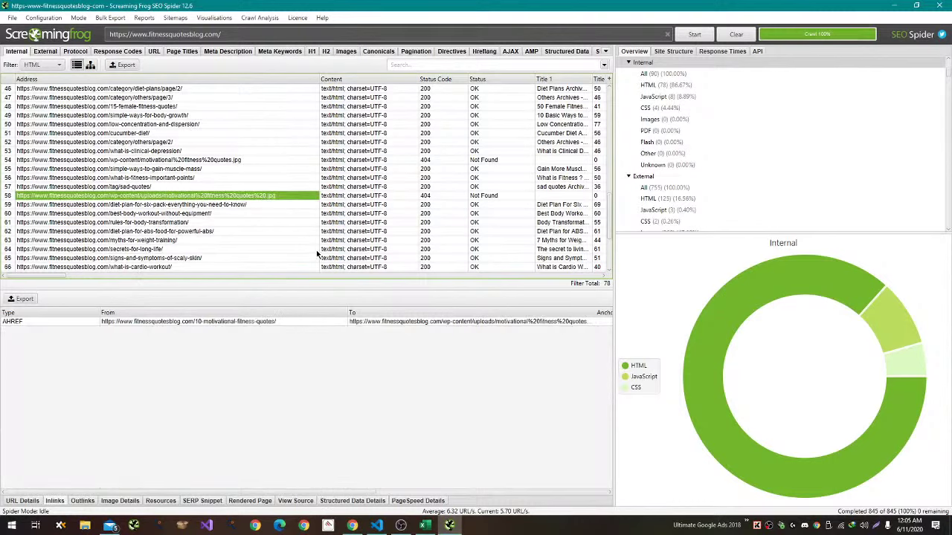
click(221, 154)
key(Down)
key(Down)
key(Down)
key(Down)
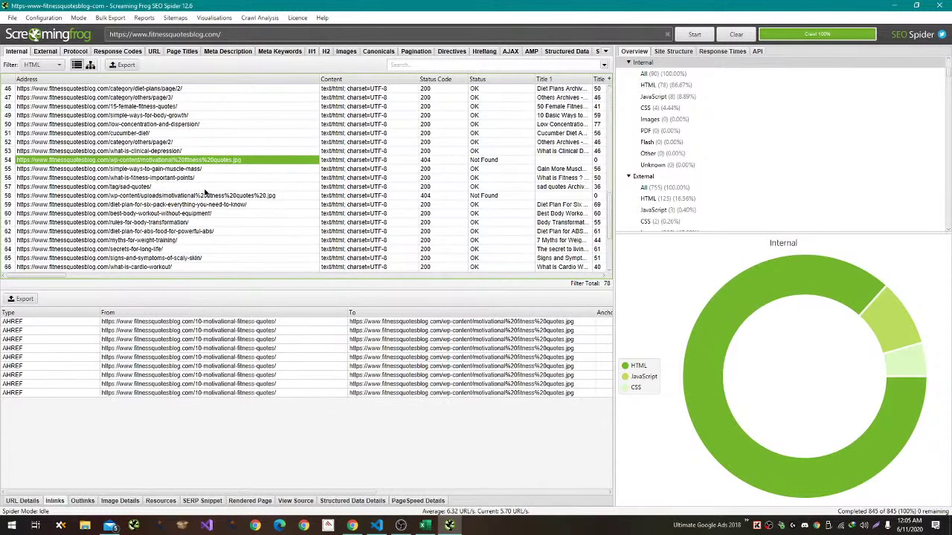
Switch to the Excel sheet and enter "Delete Tags" as the note for the ScreamingFrog random findings check.
key(alt+Tab)
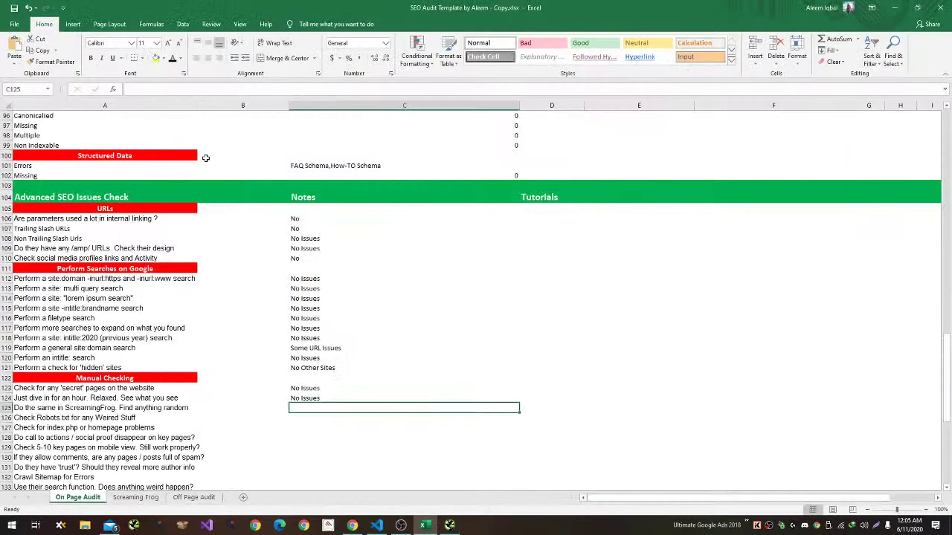
text(Tags)
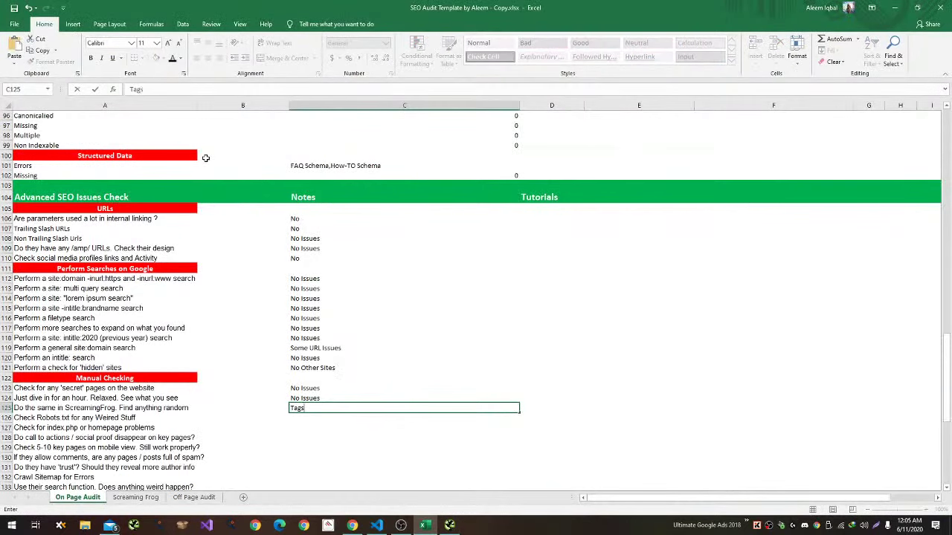
key(BackSpace)
key(BackSpace)
key(BackSpace)
key(BackSpace)
text(Delete Tags)
key(Return)
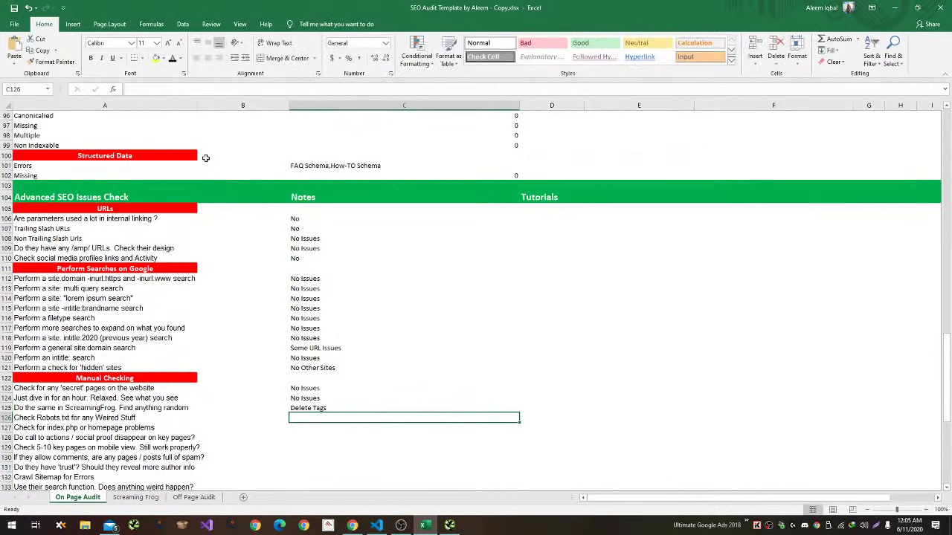
Switch to Chrome and load fitnessquotesblog.com/robots.txt to check it for weird entries.
key(alt+Tab)
key(alt+Tab)
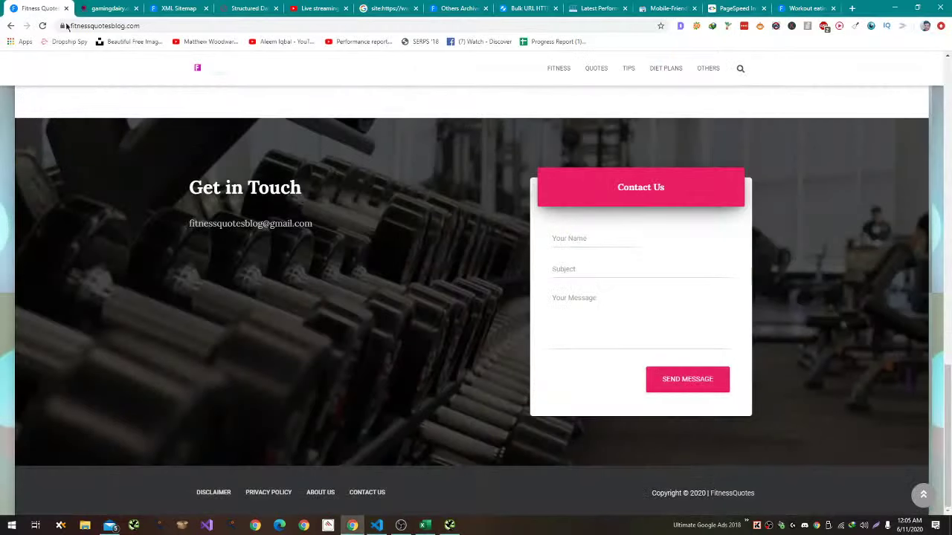
click(246, 25)
click(246, 24)
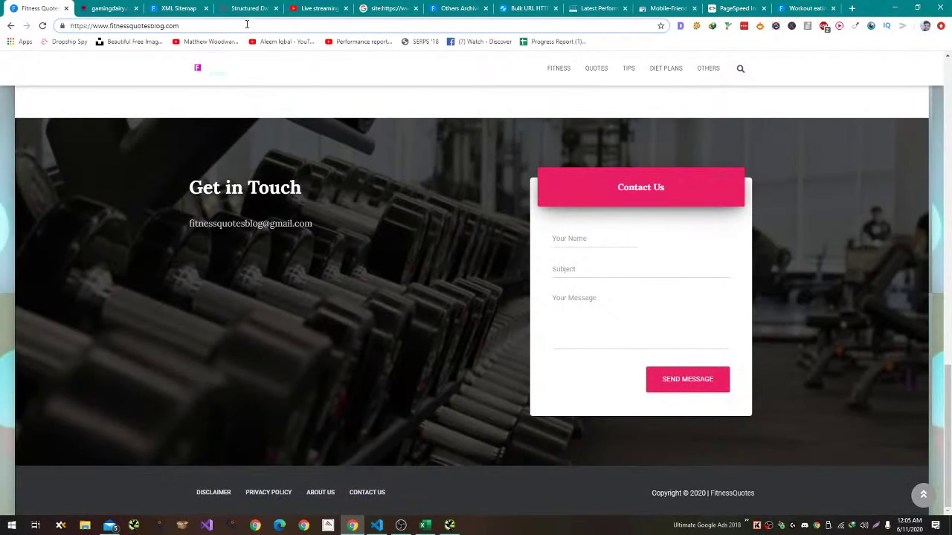
text(/robots.tx)
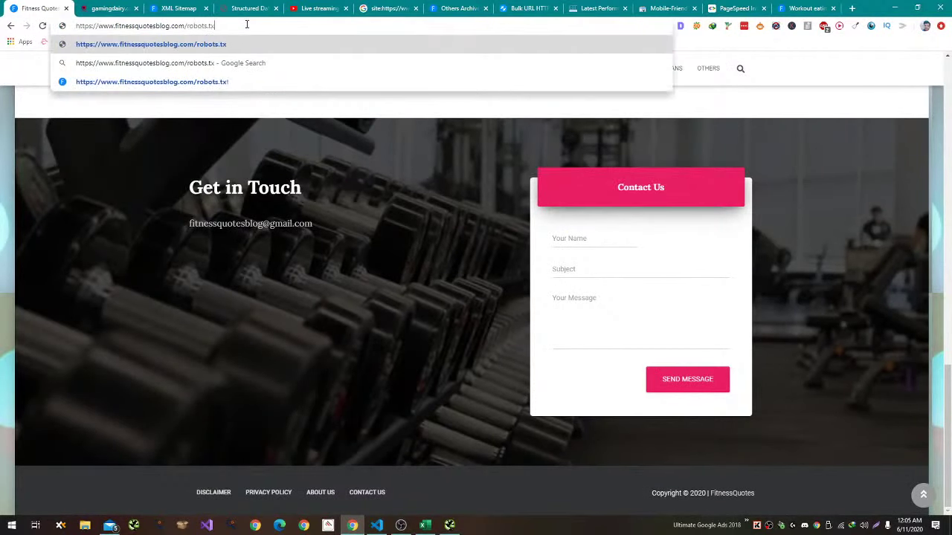
text(t)
key(Return)
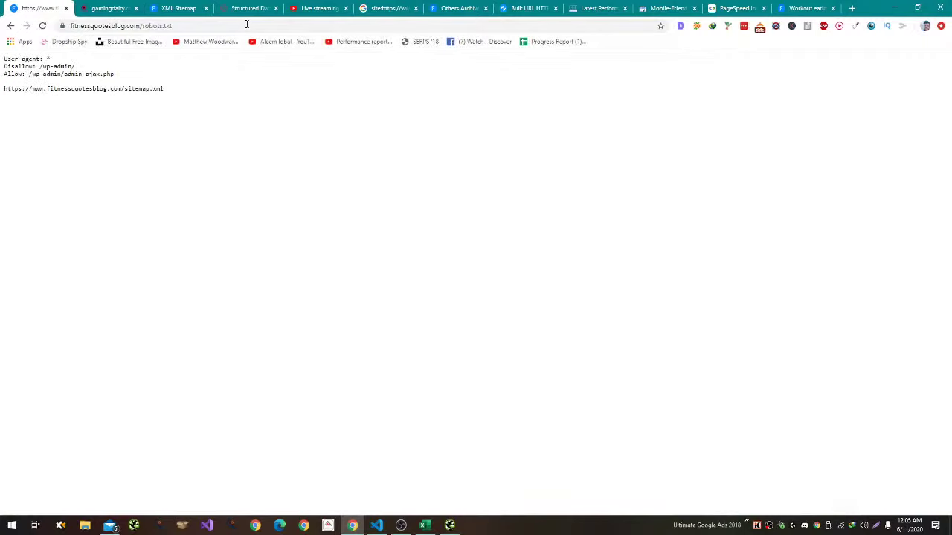
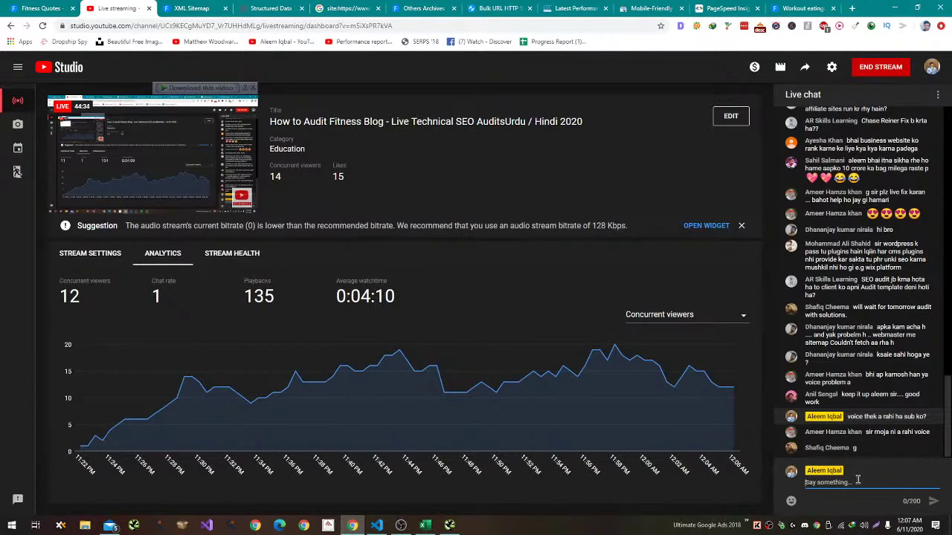
Return to the fitness blog site, consult the audit checklist, and load fitnessquotesblog.com/home to test for homepage problems.
click(41, 8)
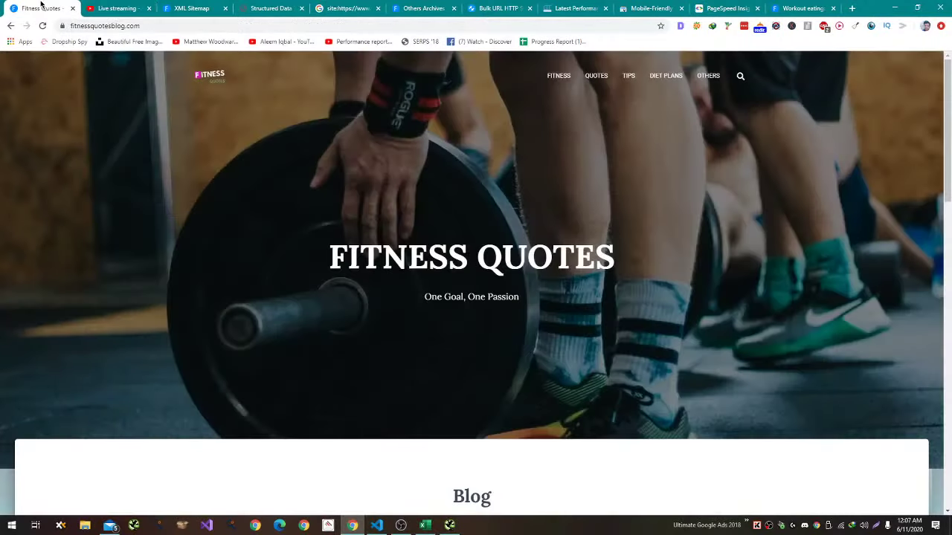
click(112, 6)
click(45, 5)
key(alt+Tab)
scroll(220, 351, down, 2)
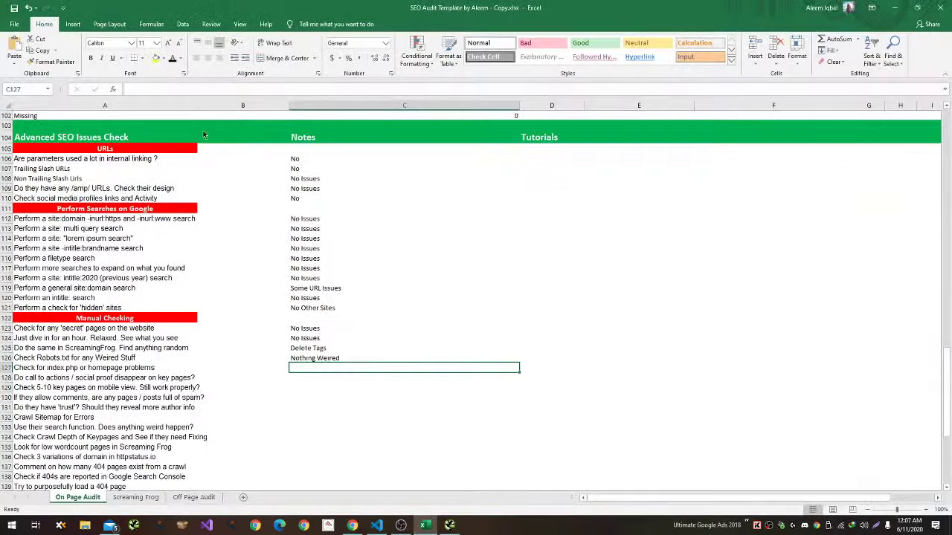
key(alt+Tab)
click(164, 25)
key(End)
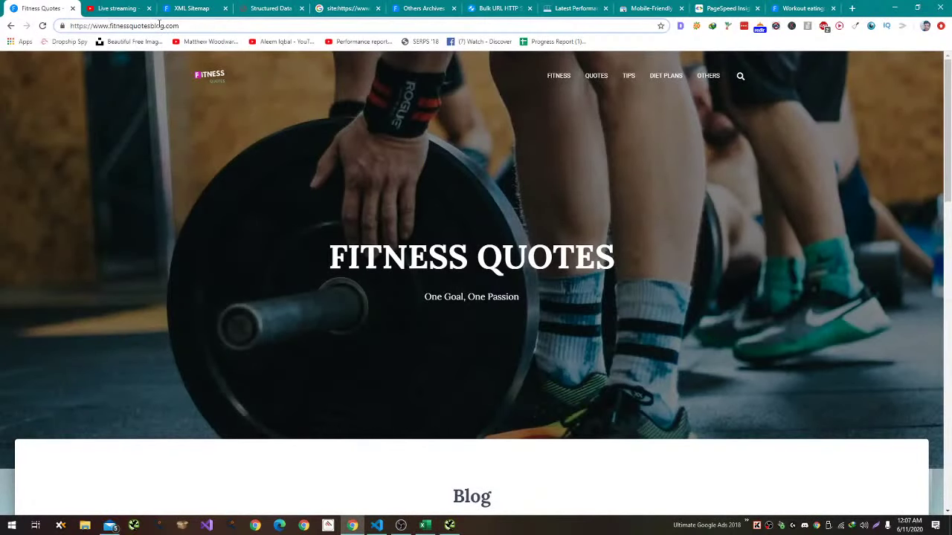
text(/home)
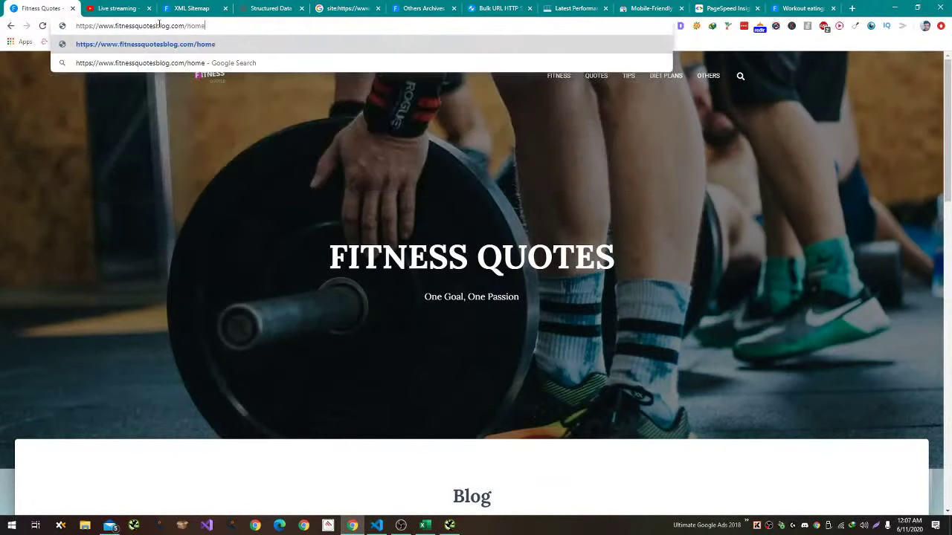
key(Return)
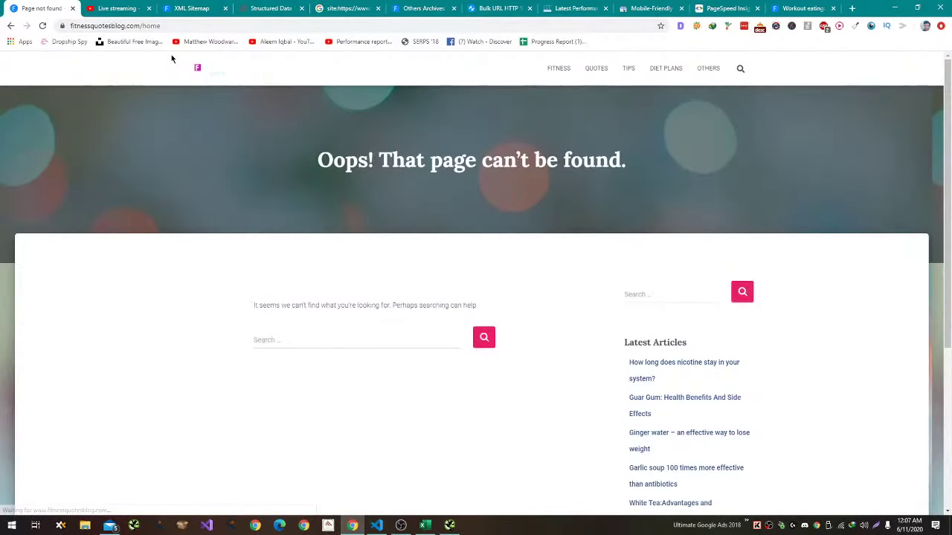
Switch to the Excel sheet and enter "No Issues" as the note for the index.php or homepage problems check.
key(alt+Tab)
text(No Issues)
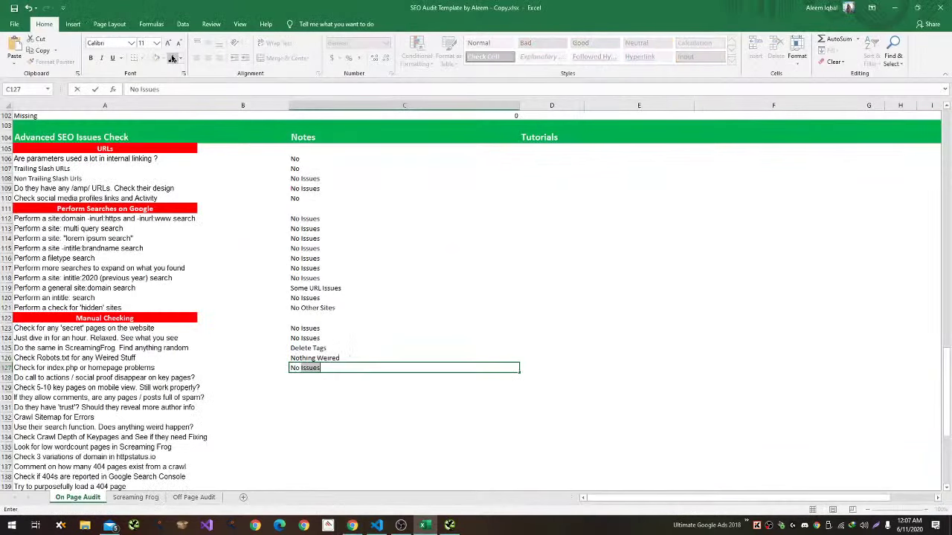
key(Return)
Switch to Chrome, open the garlic soup article, and examine its calls to action and use of bold text.
key(alt+Tab)
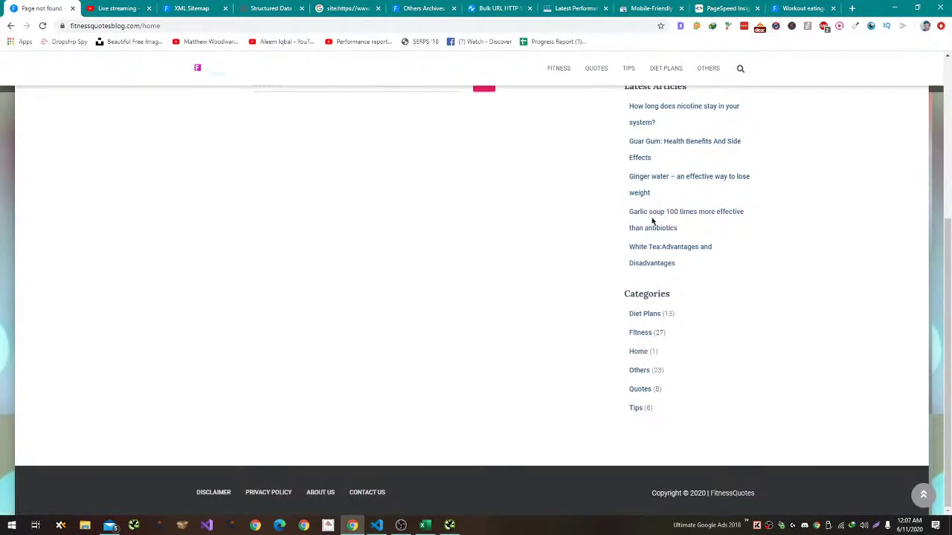
click(652, 221)
scroll(653, 219, down, 5)
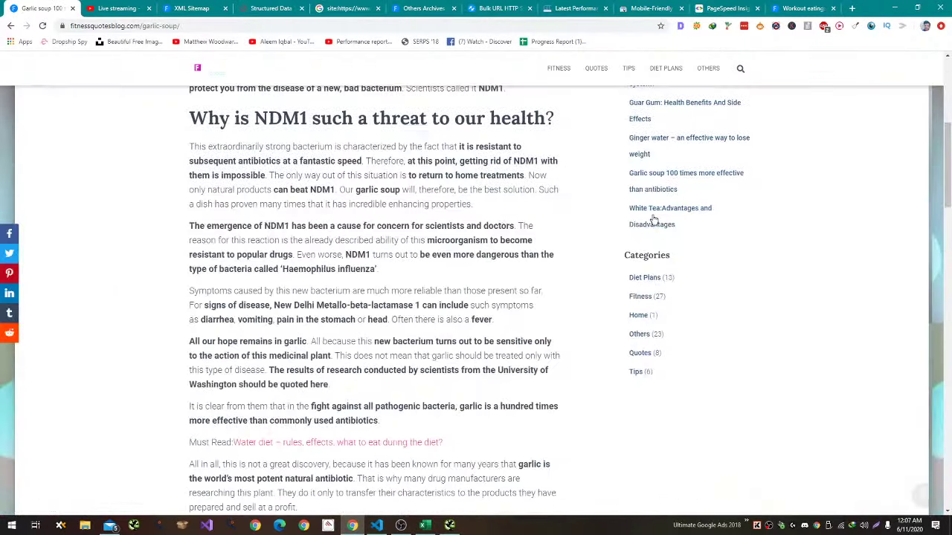
scroll(652, 219, down, 2)
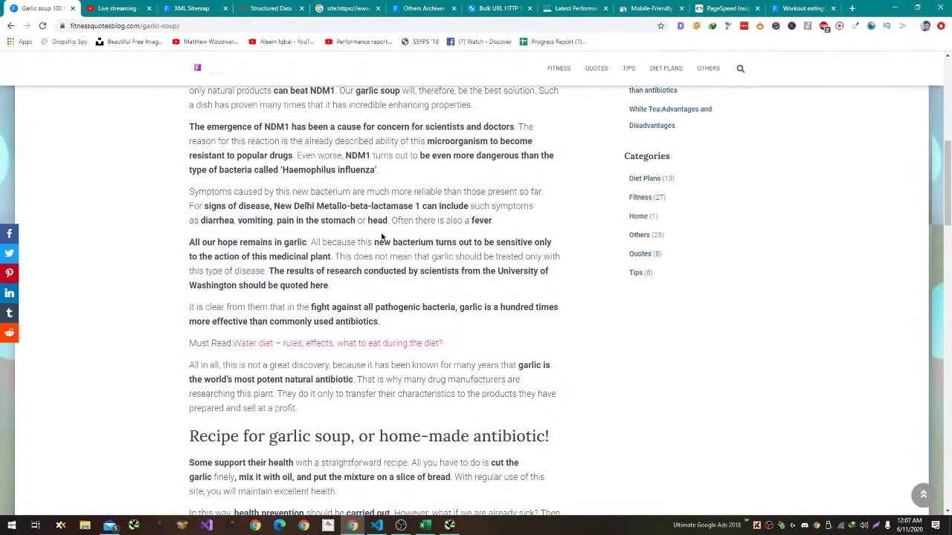
drag(372, 243, 334, 256)
scroll(334, 255, down, 2)
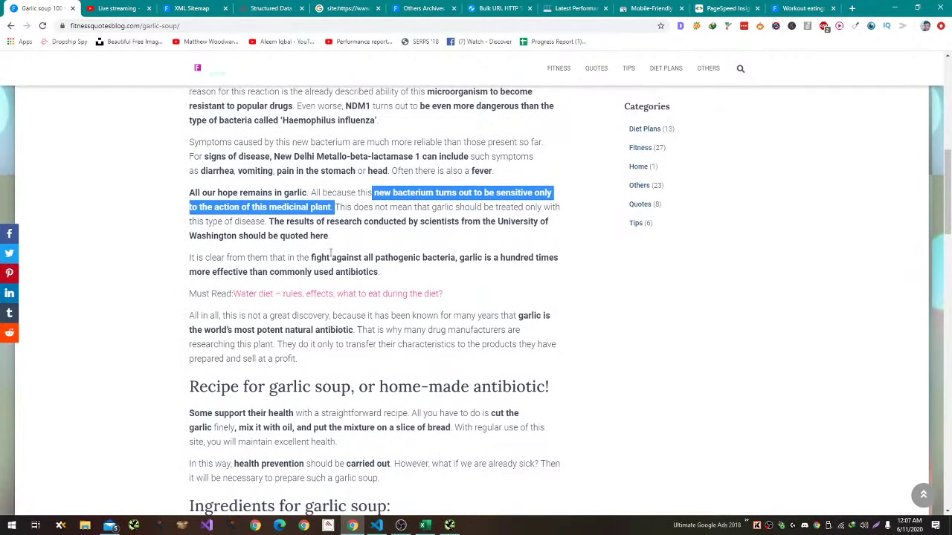
scroll(332, 257, down, 1)
scroll(332, 258, down, 2)
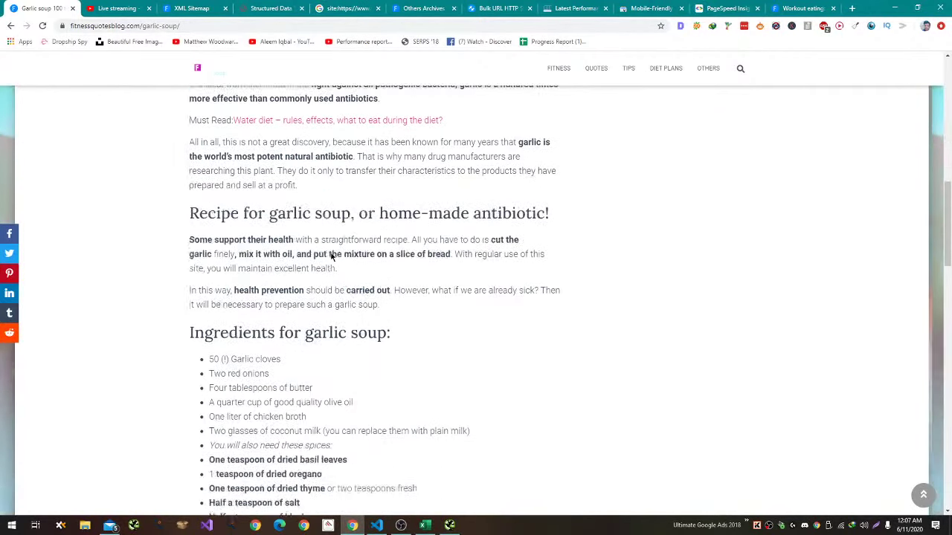
scroll(331, 253, up, 2)
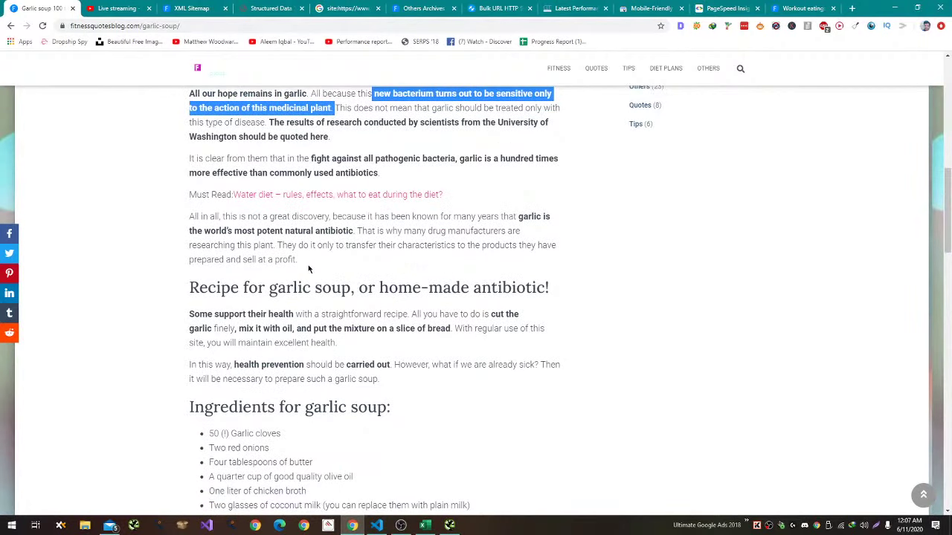
key(alt+Tab)
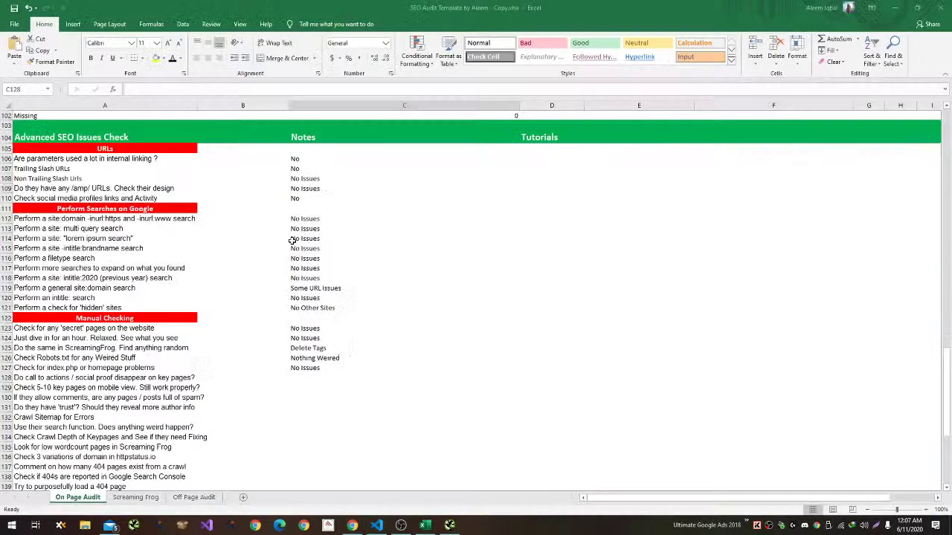
key(alt+Tab)
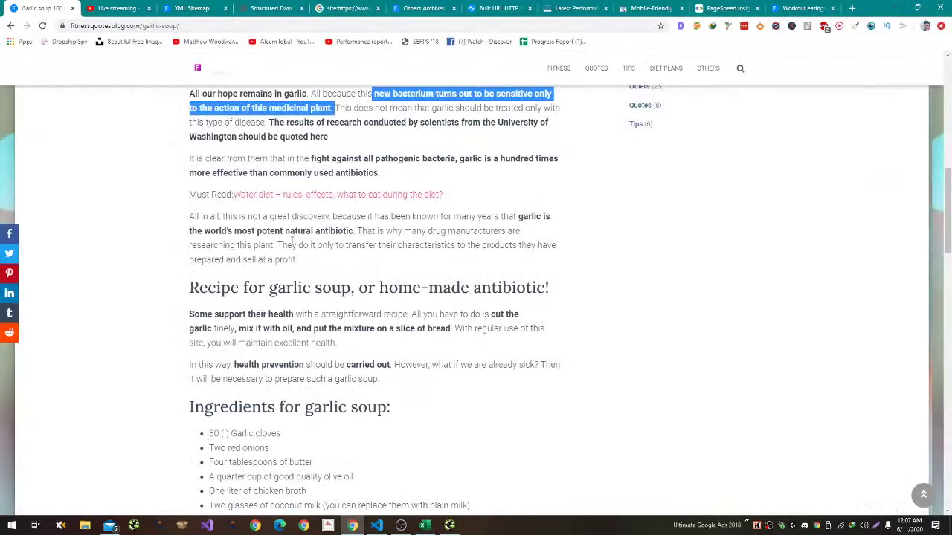
Switch to Excel and enter "Remove Unnessary Bold" in the Tutorials column for the "Just dive in for an hour" check.
key(alt+Tab)
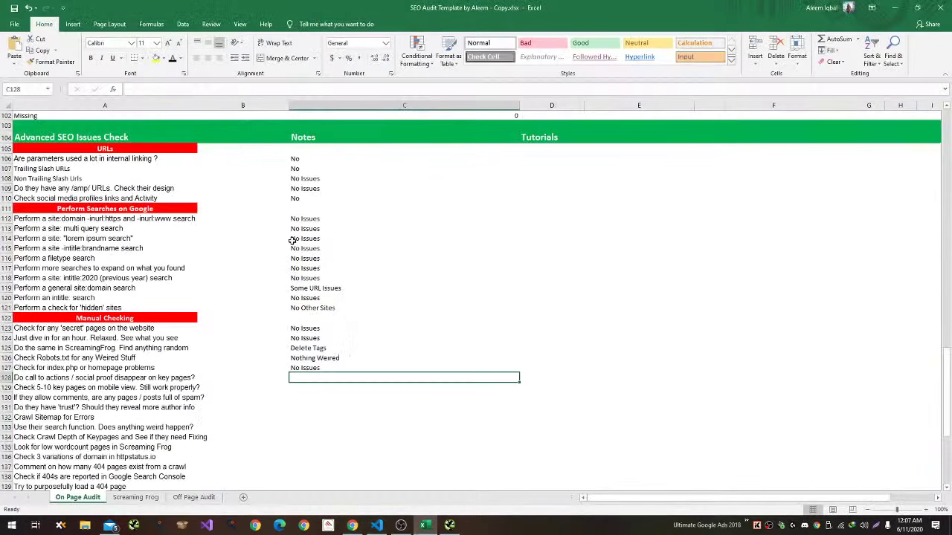
key(Up)
key(Up)
key(Up)
key(Up)
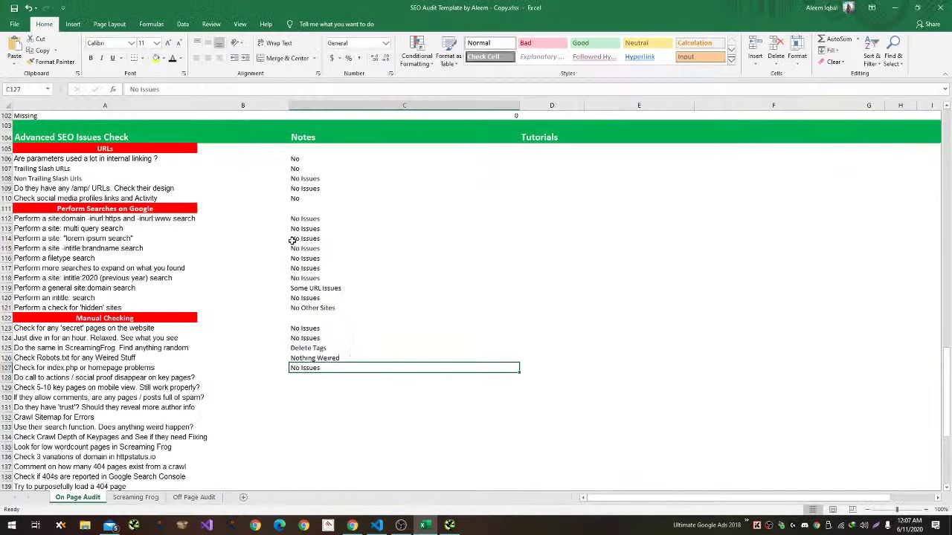
key(Right)
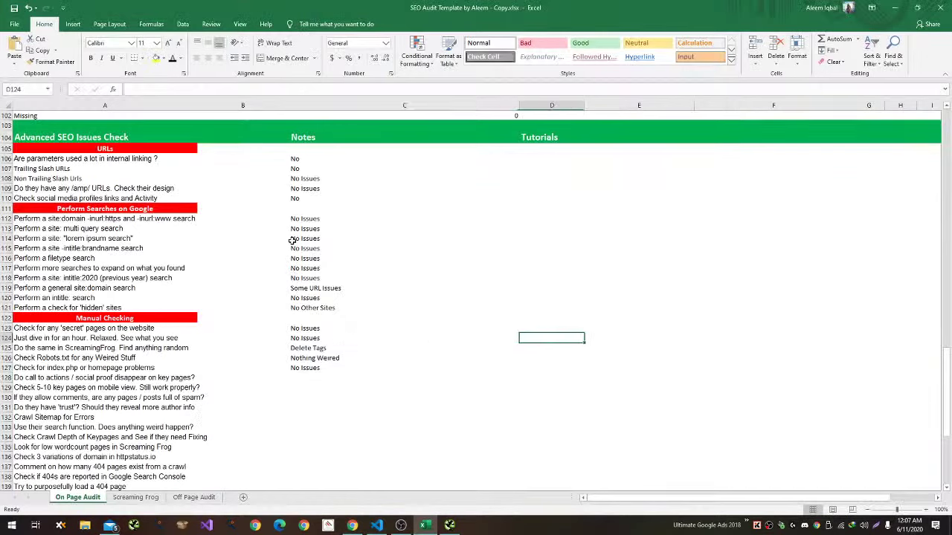
text(Rem)
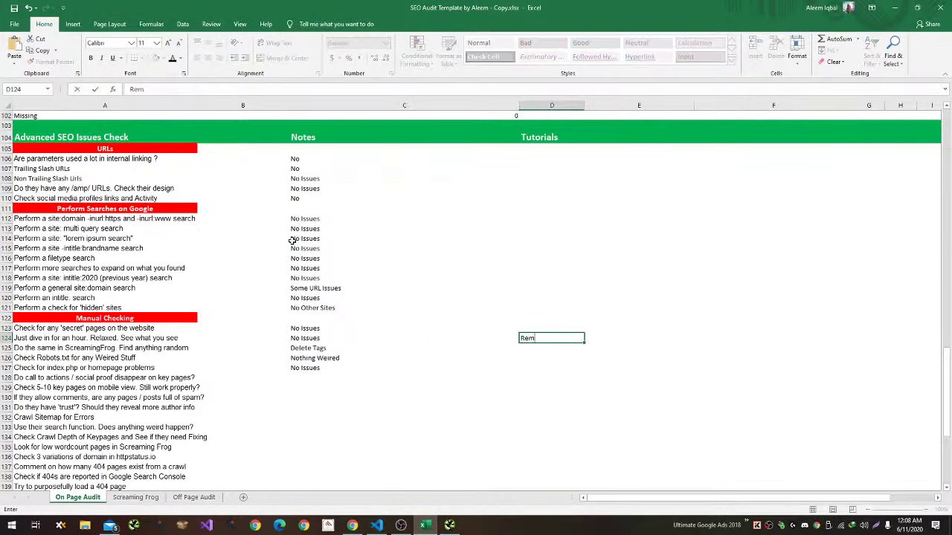
text(ove Unne)
text(ssary Bold)
key(Return)
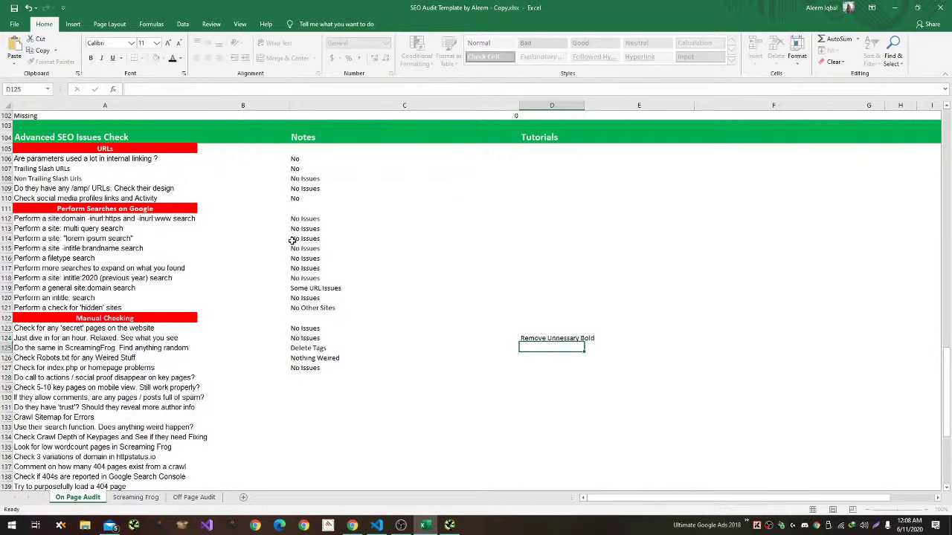
Correct the misspelled word in the bold-text remark to "unnecessary", using Chrome to get the right spelling.
click(573, 338)
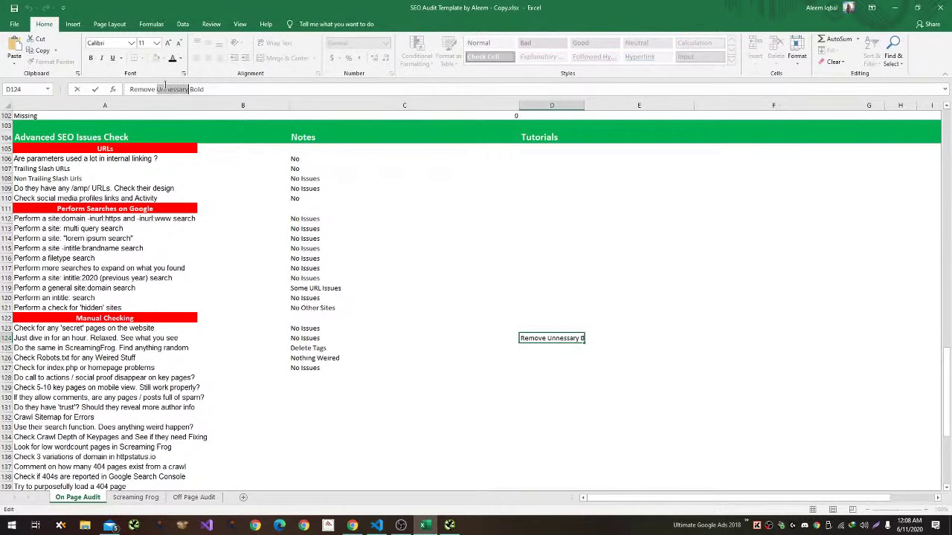
key(alt+Tab)
key(ctrl+t)
text(unnecessary)
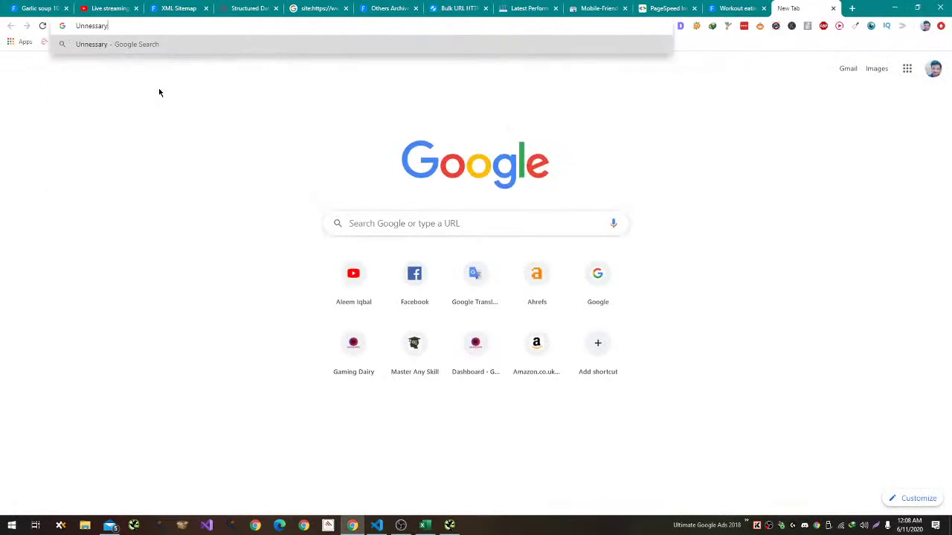
key(ctrl+a)
key(ctrl+c)
key(ctrl+w)
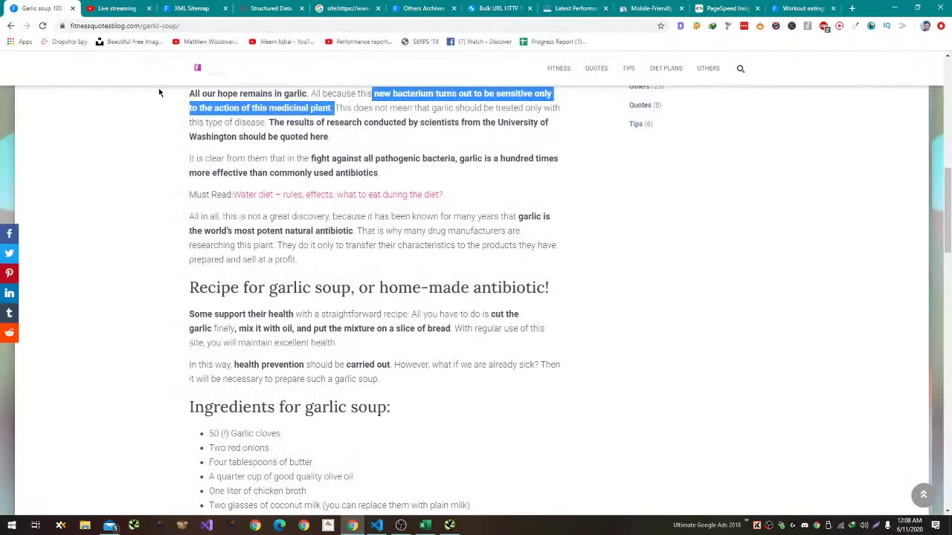
key(alt+Tab)
key(ctrl+v)
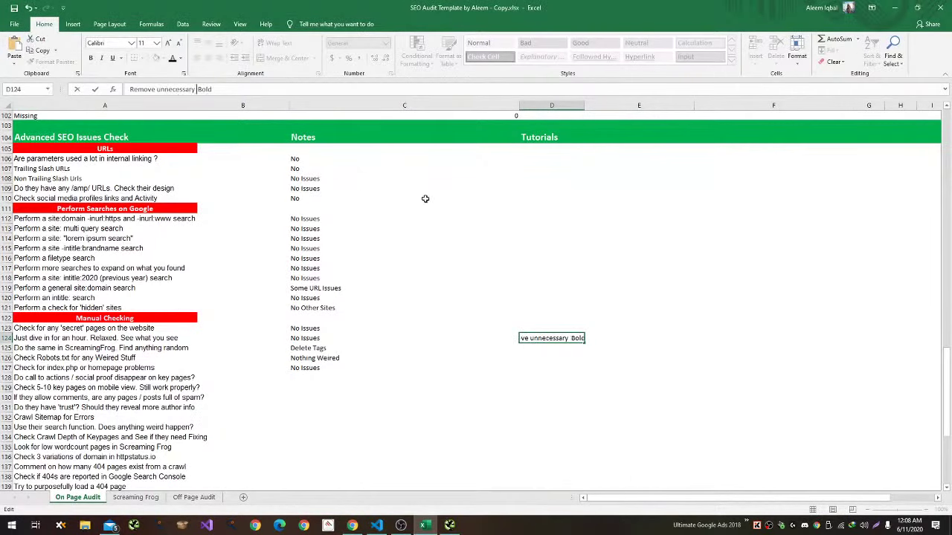
click(448, 339)
Enter "NO CTA" as the note for the call to actions / social proof check.
click(380, 377)
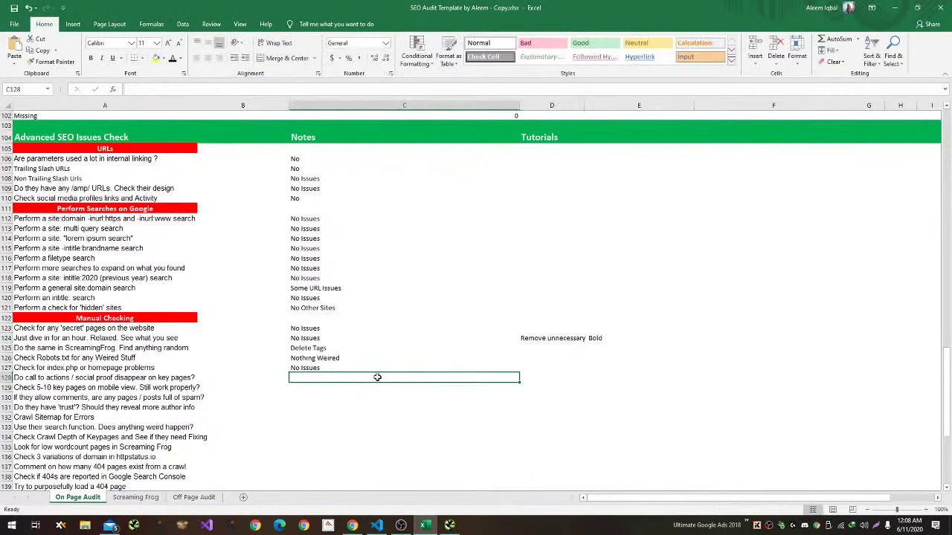
key(alt+Tab)
key(alt+Tab)
text(NO CTA)
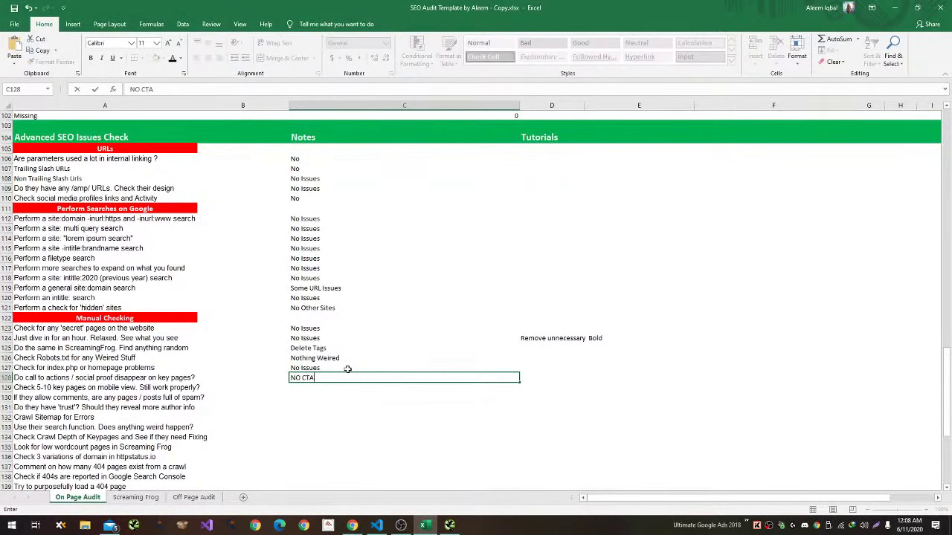
key(Return)
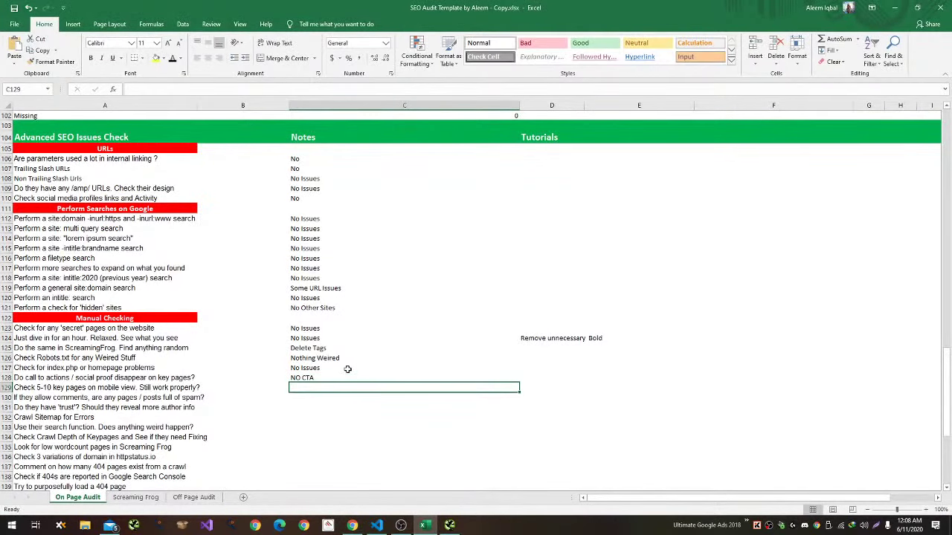
Switch to Chrome and inspect the garlic soup article in the developer tools' mobile device view, down through its related posts.
key(alt+Tab)
click(425, 153)
right_click(439, 153)
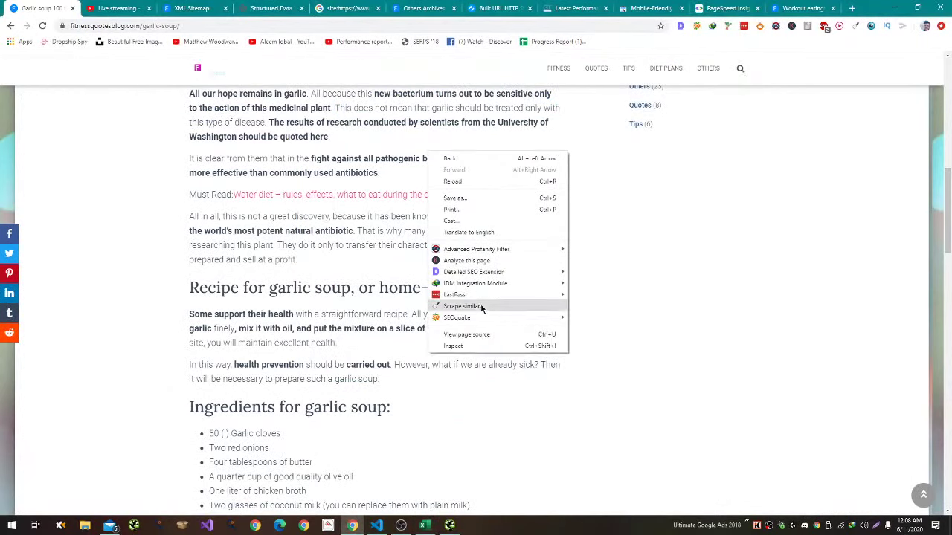
click(468, 346)
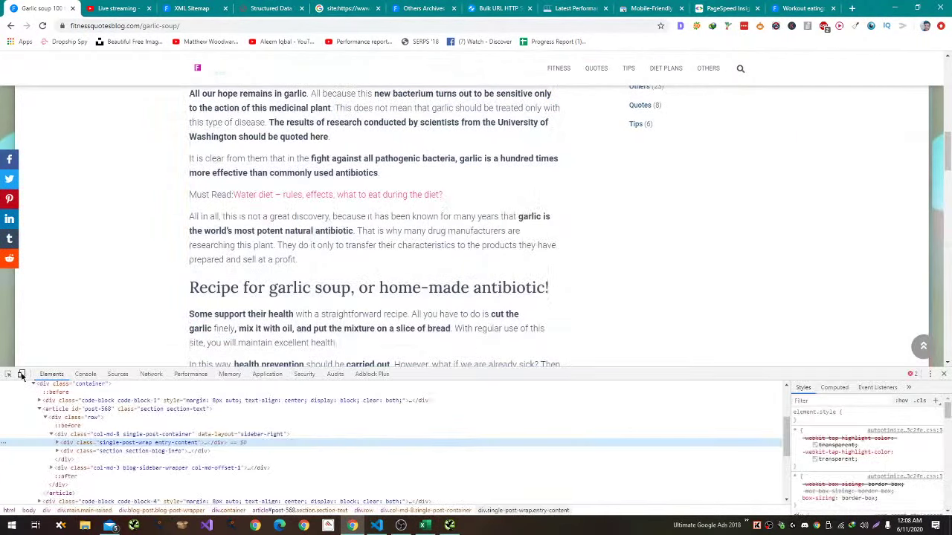
click(21, 374)
scroll(487, 255, down, 10)
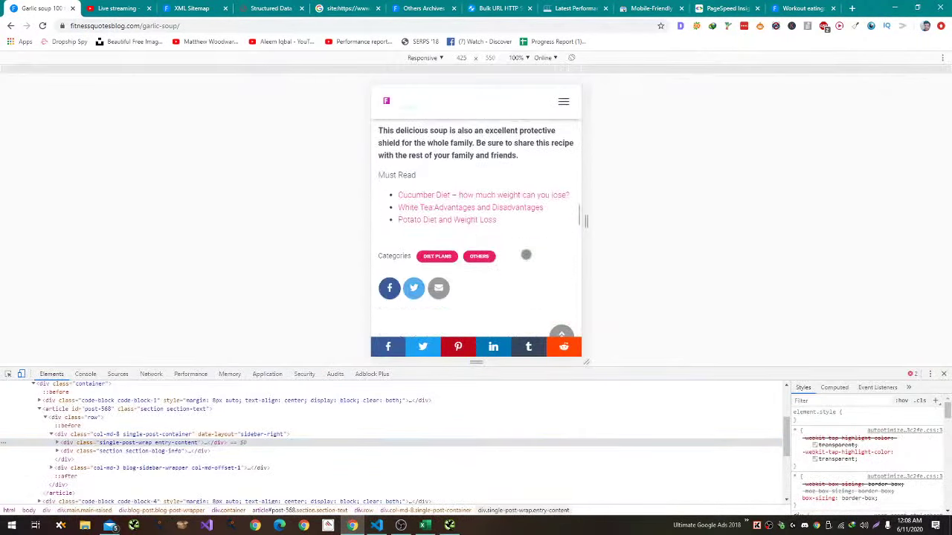
scroll(526, 255, down, 15)
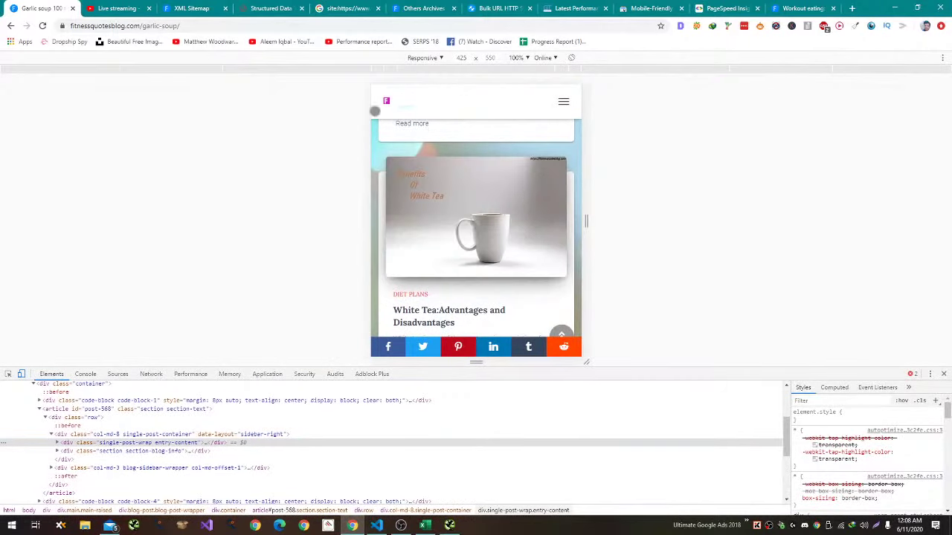
Open the blog's homepage in the mobile view and inspect it down to the contact form.
click(386, 101)
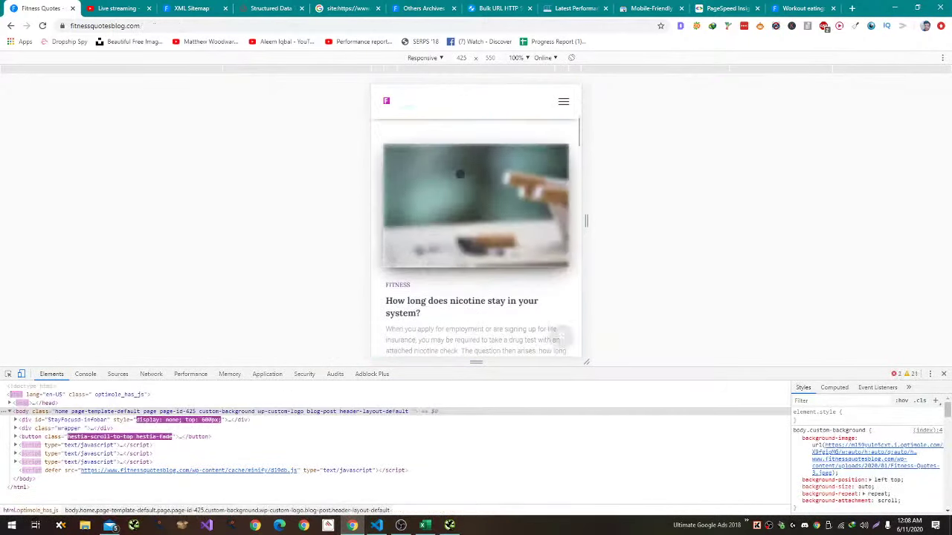
scroll(460, 174, down, 20)
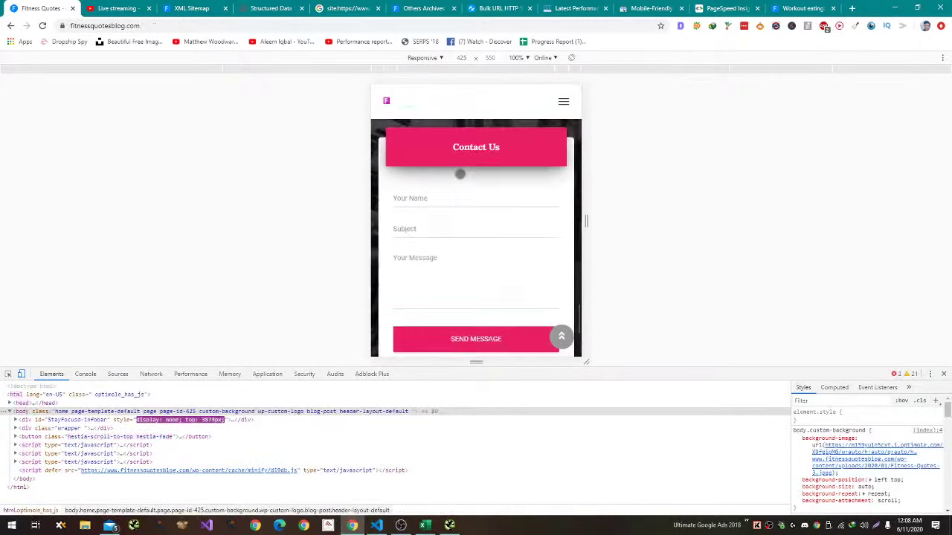
scroll(459, 174, down, 5)
scroll(455, 178, up, 6)
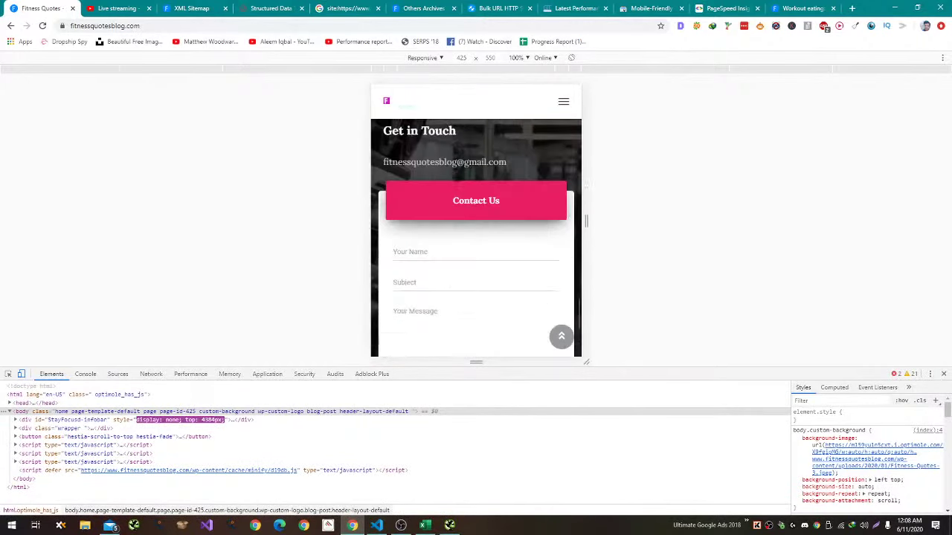
scroll(456, 175, down, 3)
scroll(456, 178, up, 10)
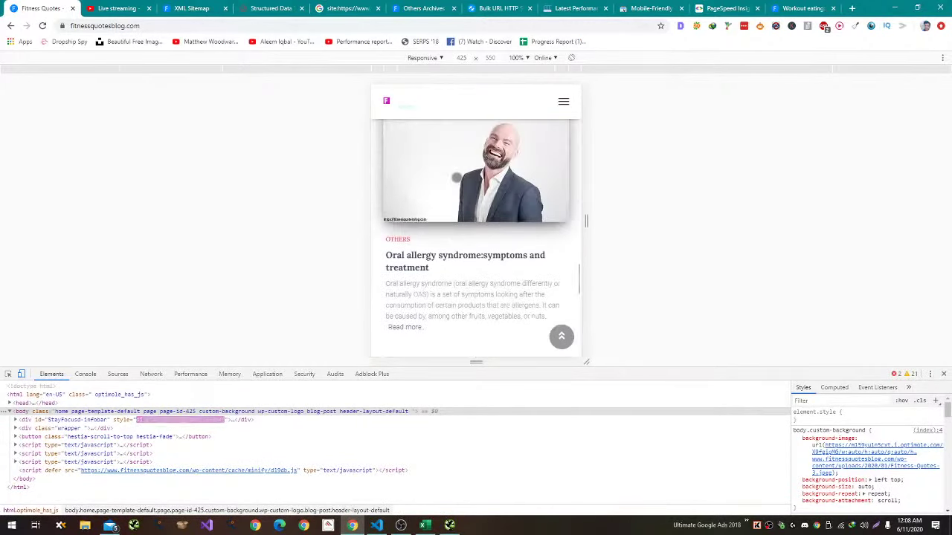
Open the oral allergy syndrome article from the homepage and inspect its mobile layout down to the related posts.
click(457, 187)
scroll(456, 186, down, 10)
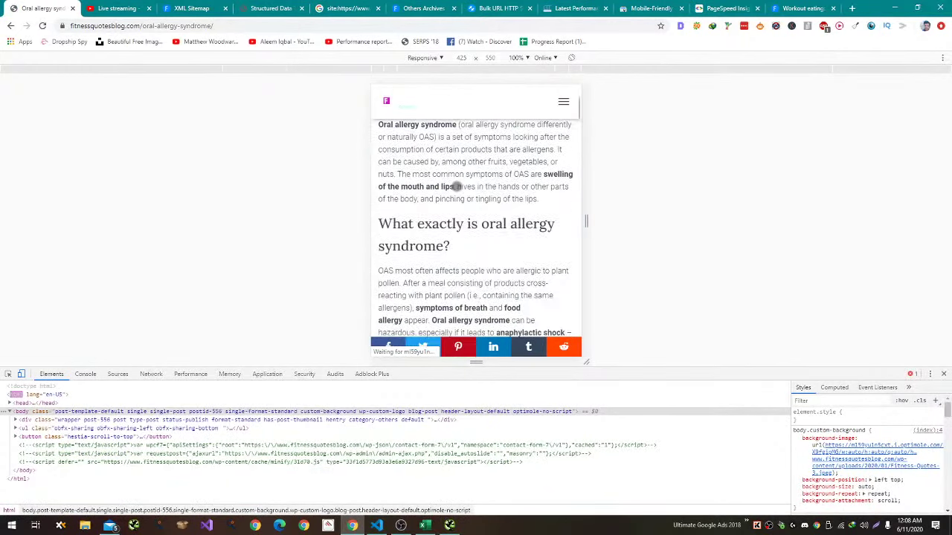
scroll(456, 187, down, 15)
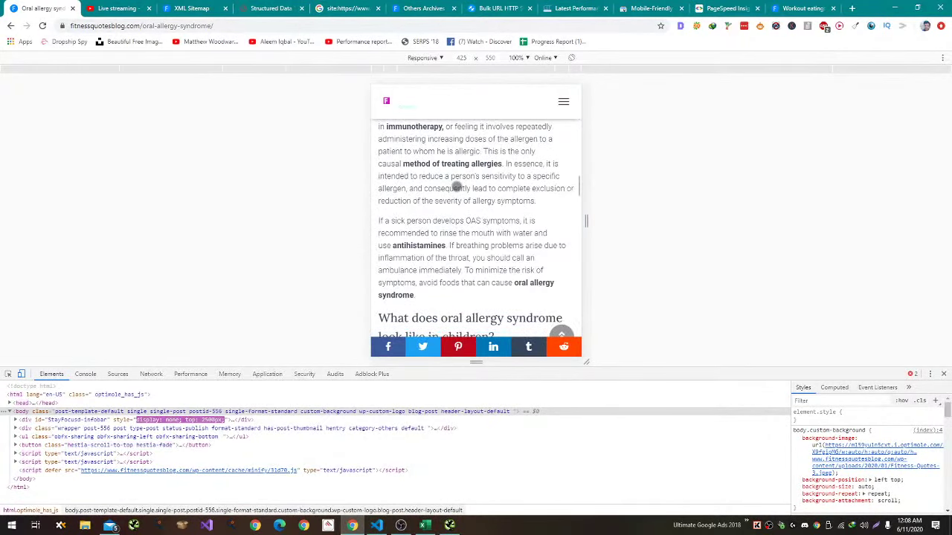
scroll(456, 187, down, 20)
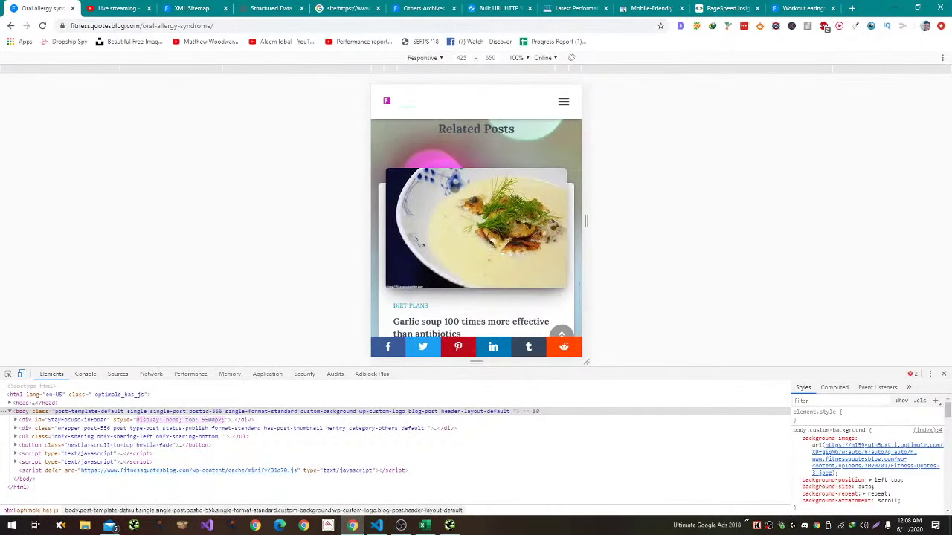
Open the garlic soup article from the related posts and inspect its mobile layout through to the end.
click(476, 227)
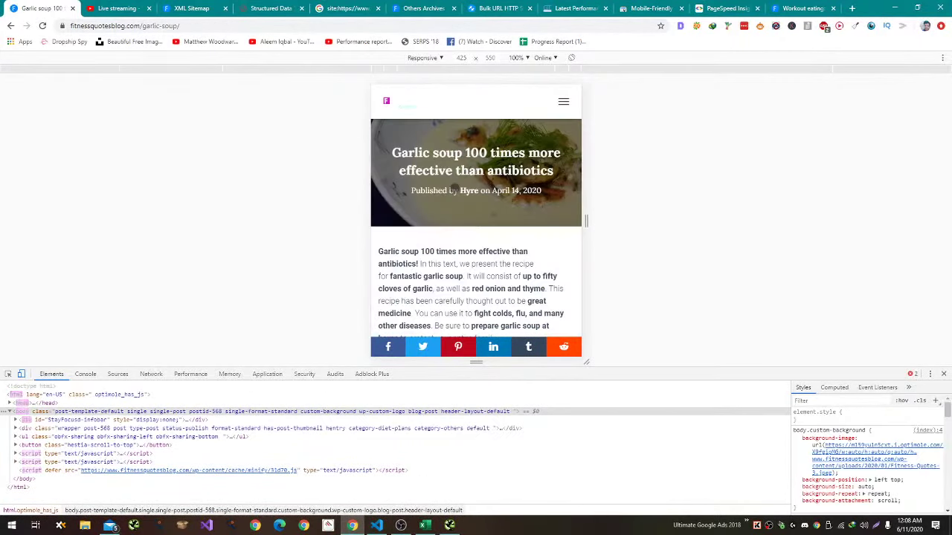
scroll(454, 188, down, 15)
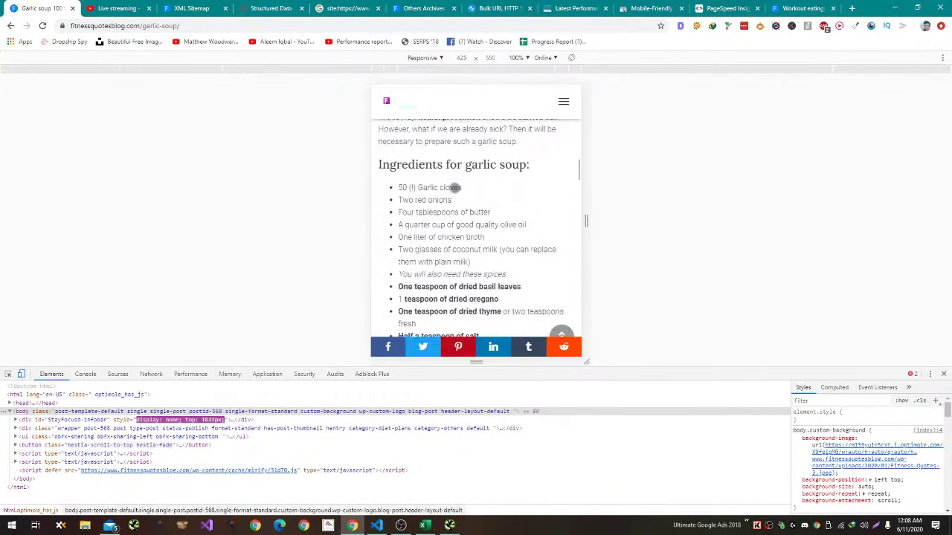
scroll(454, 187, down, 20)
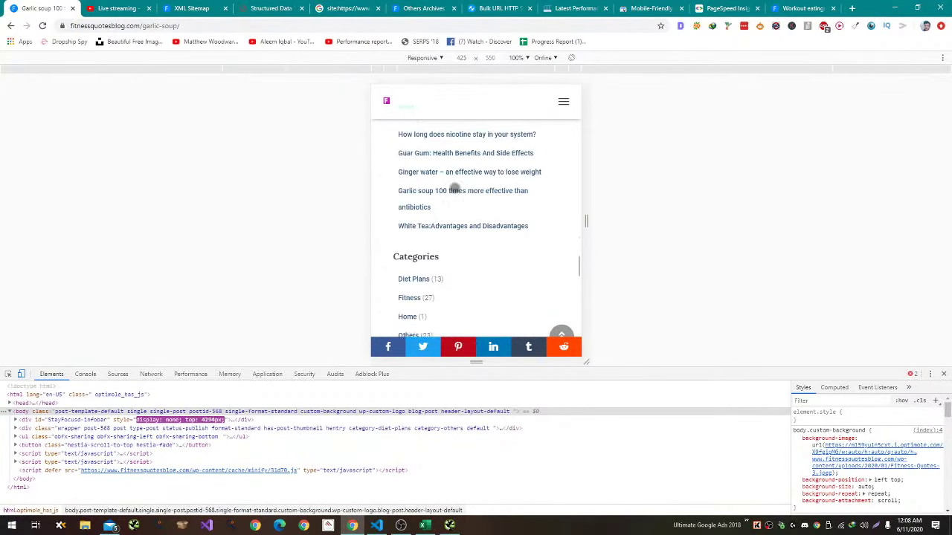
scroll(455, 189, down, 10)
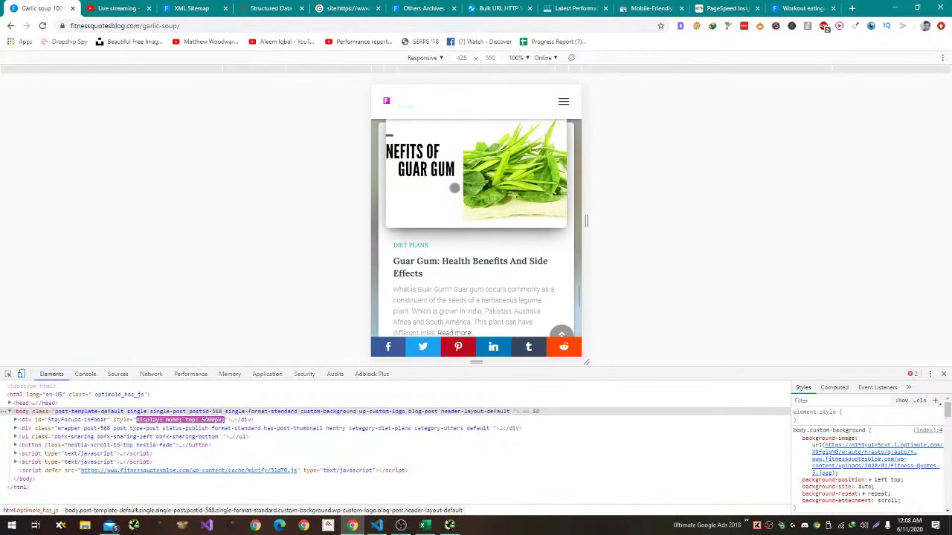
Open the guar gum article from the related posts and inspect its mobile layout from text to related posts.
click(454, 187)
scroll(455, 187, down, 10)
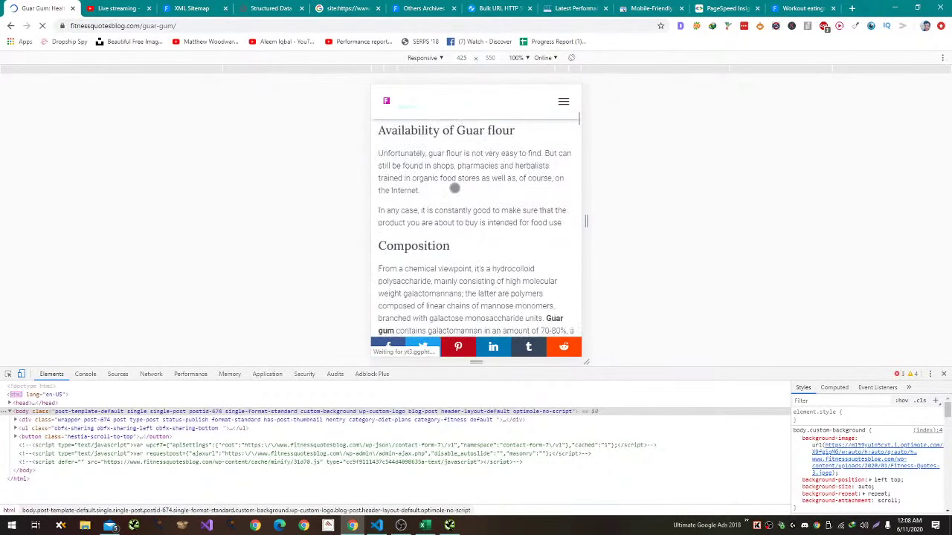
scroll(454, 188, down, 15)
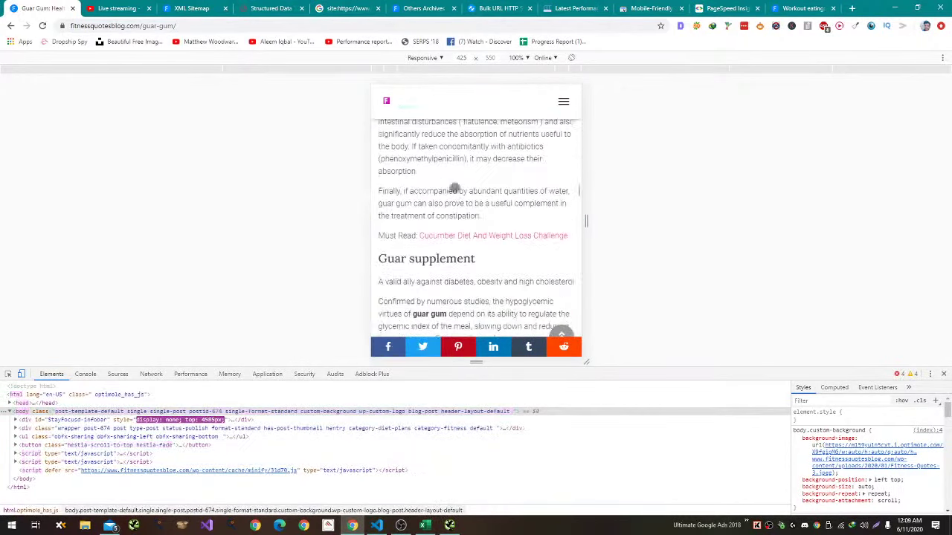
scroll(455, 188, down, 15)
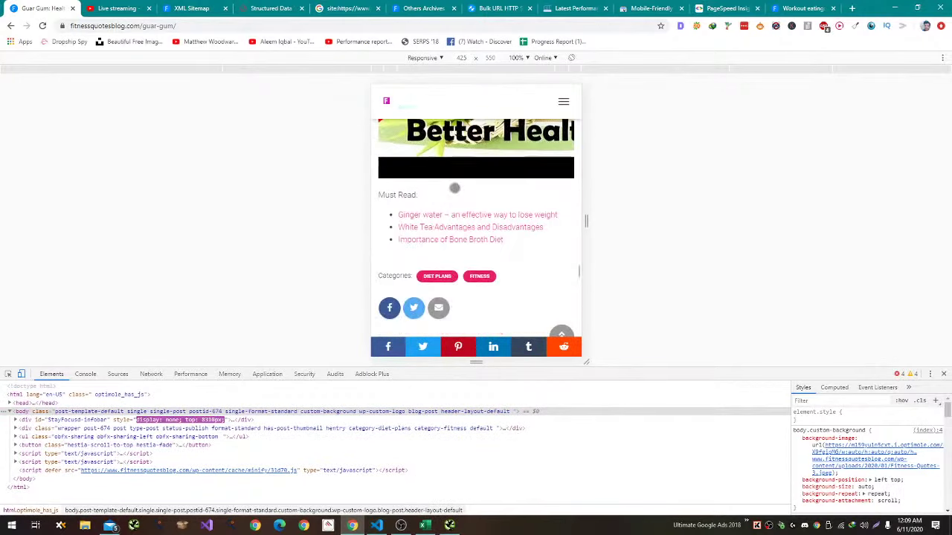
scroll(454, 188, down, 15)
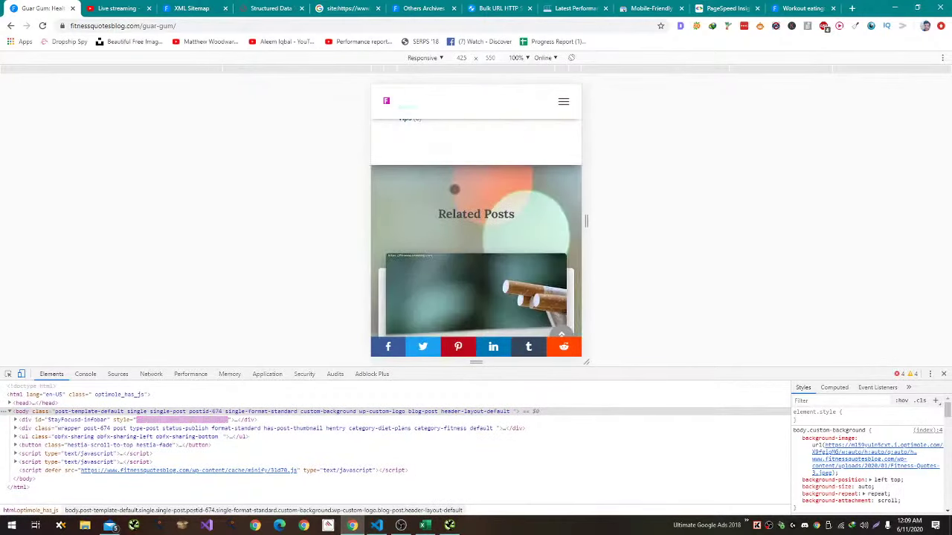
Switch to Excel and enter "No Issues" as the note for the check of 5-10 key pages on mobile view.
key(alt+Tab)
text(No Issues)
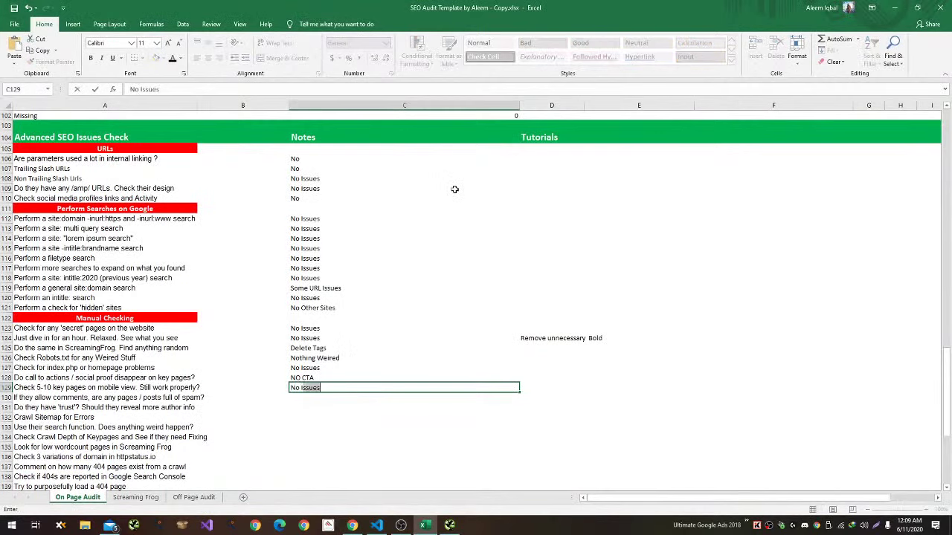
key(Return)
Check the guar gum article's comment section in Chrome and enter "No Comments" in Excel as the note for the comment spam check.
key(alt+Tab)
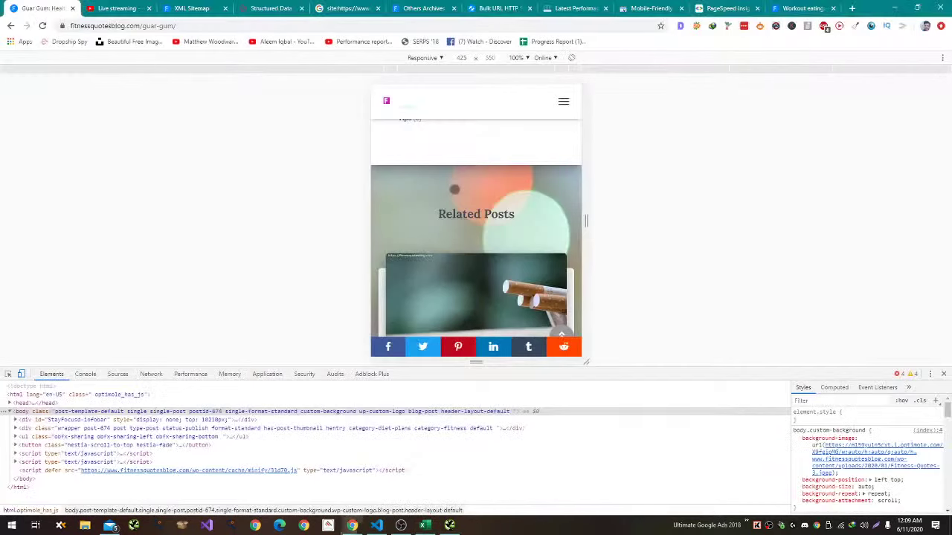
scroll(455, 193, down, 10)
key(alt+Tab)
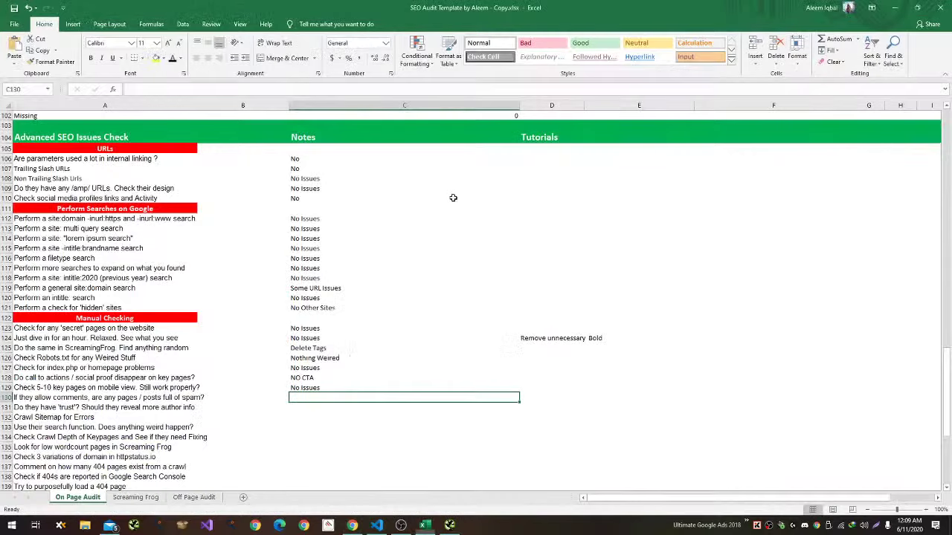
key(alt+Tab)
scroll(444, 202, up, 1)
scroll(444, 201, up, 10)
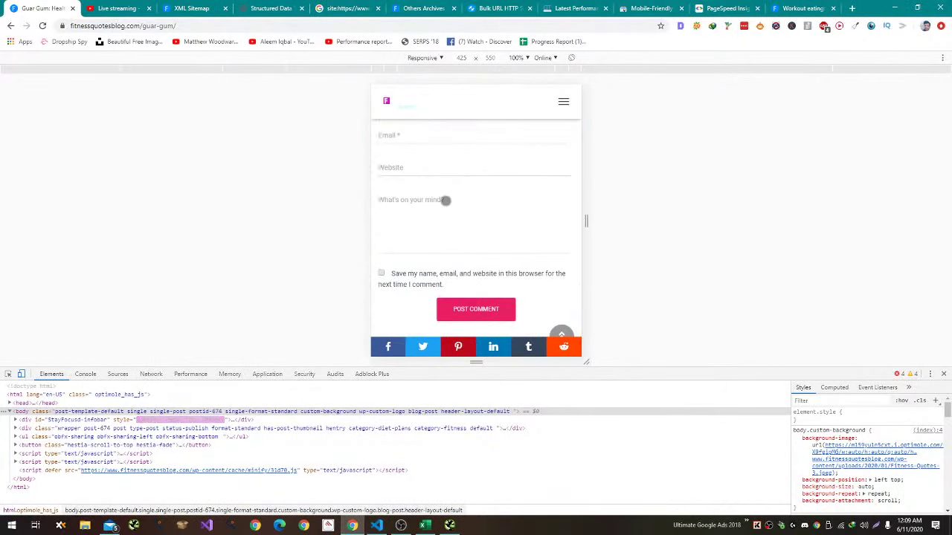
key(alt+Tab)
text(B)
key(BackSpace)
text(N)
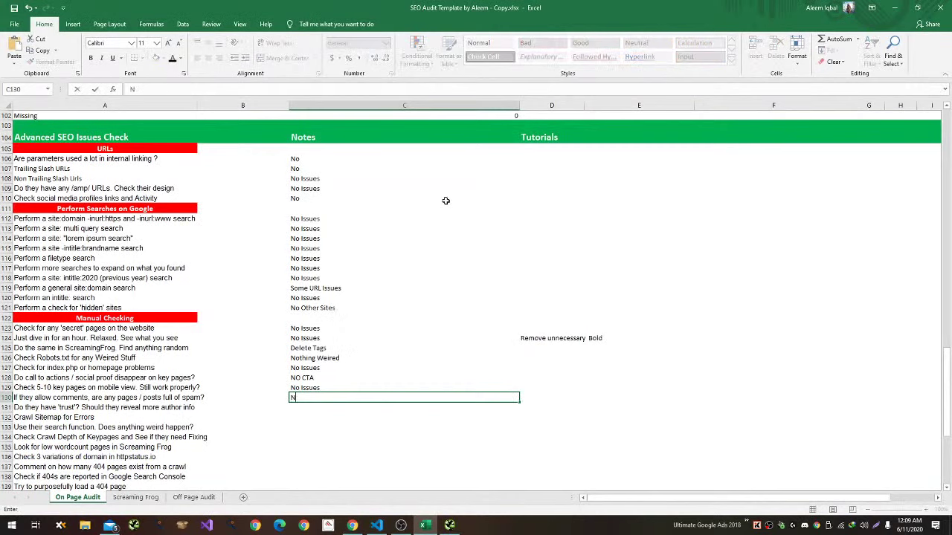
text(o Comments)
key(Return)
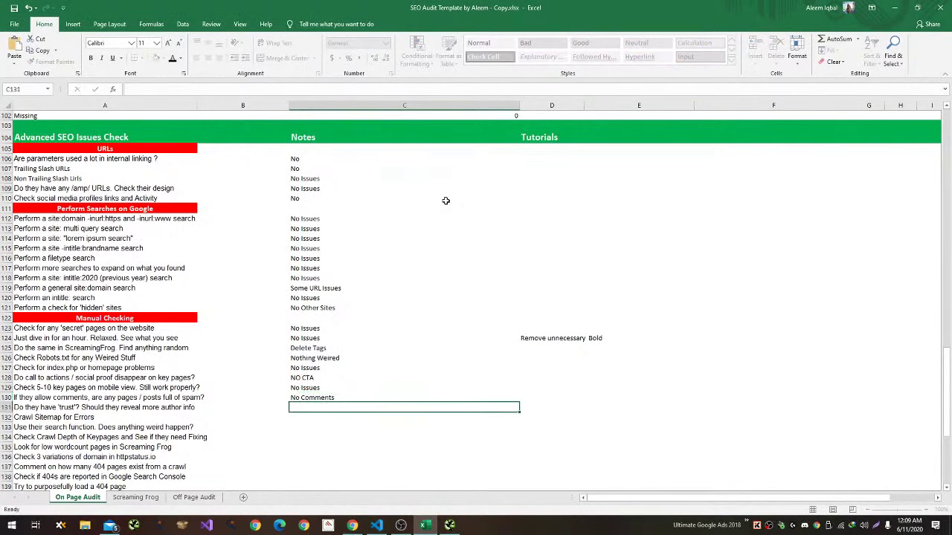
Check the guar gum article for author info in Chrome with developer tools closed, and enter "No Author Bio" in Excel for the trust check.
key(alt+Tab)
scroll(509, 207, up, 5)
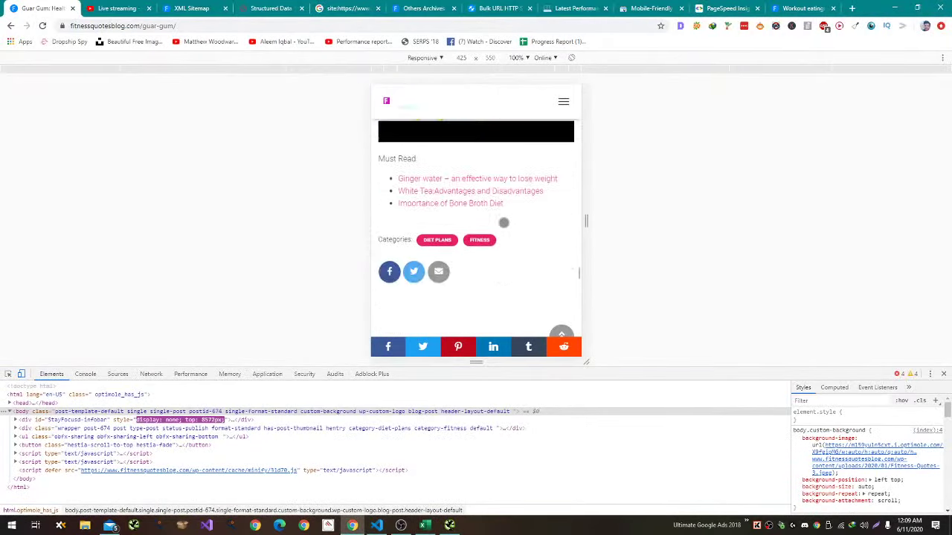
key(F12)
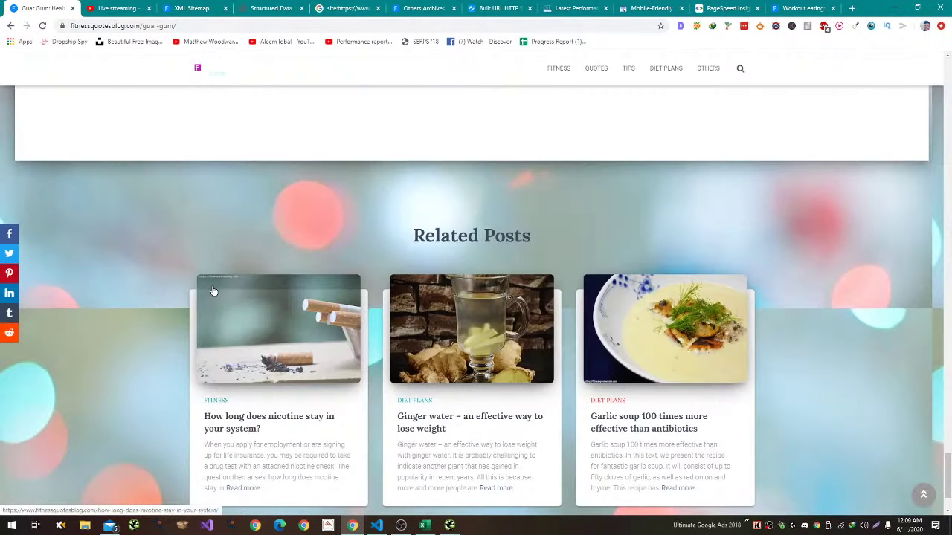
scroll(214, 291, up, 3)
scroll(214, 290, up, 15)
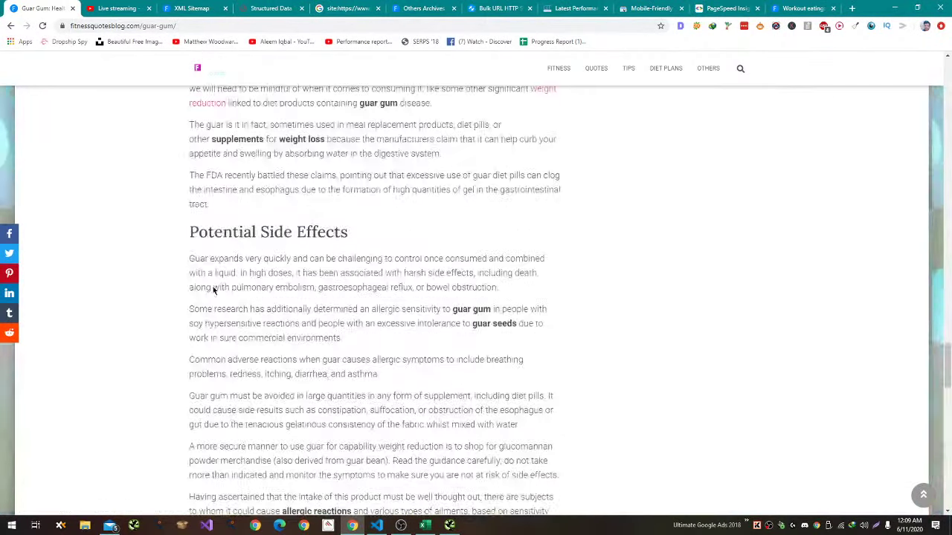
key(alt+Tab)
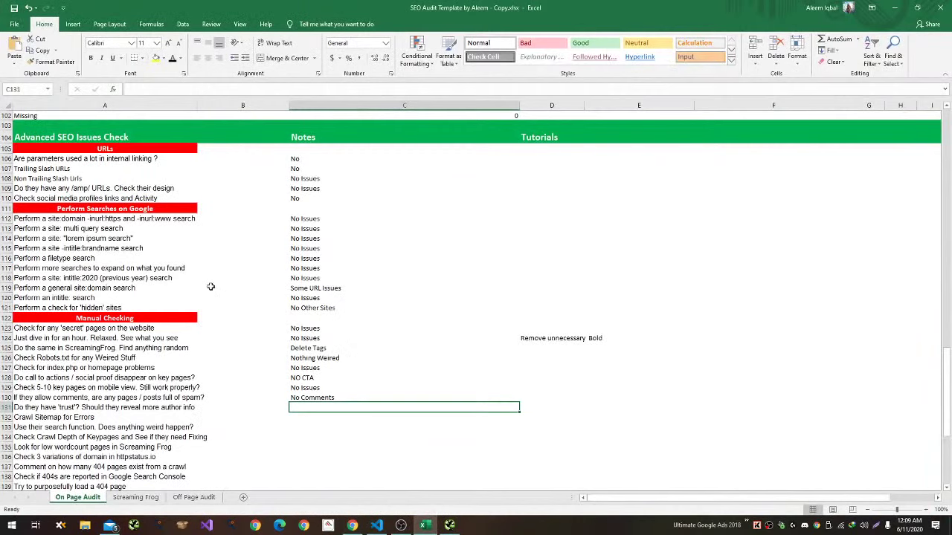
text(No Author)
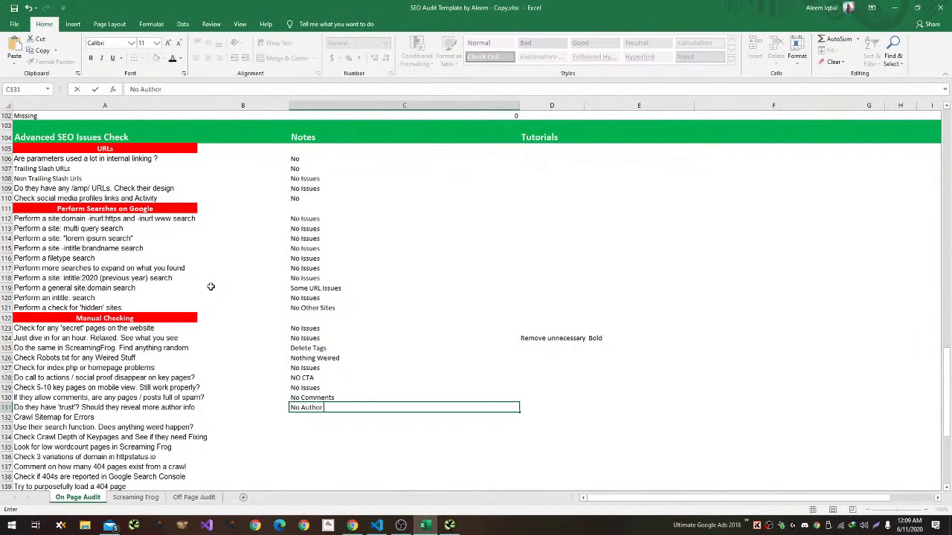
text( Bio)
key(Return)
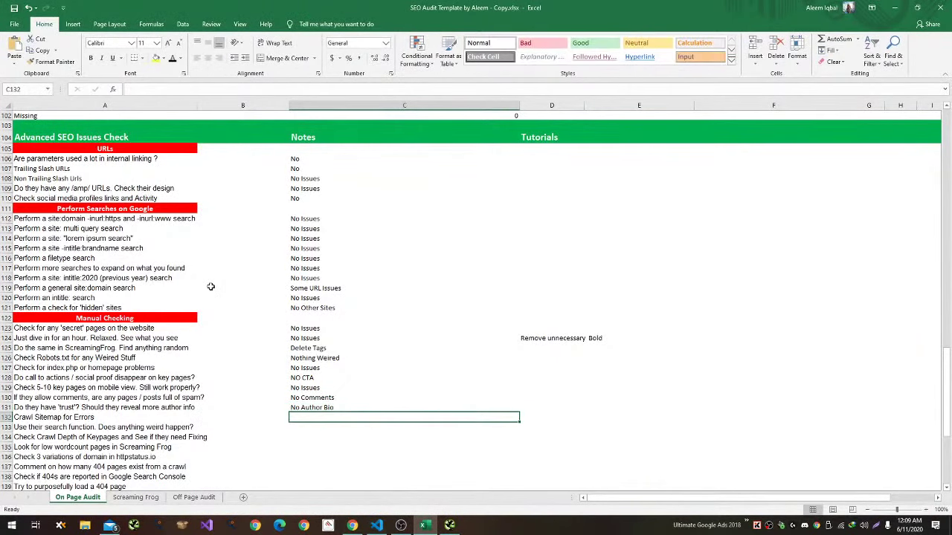
Switch to Chrome and open post-sitemap.xml from the blog's XML sitemap index.
key(alt+Tab)
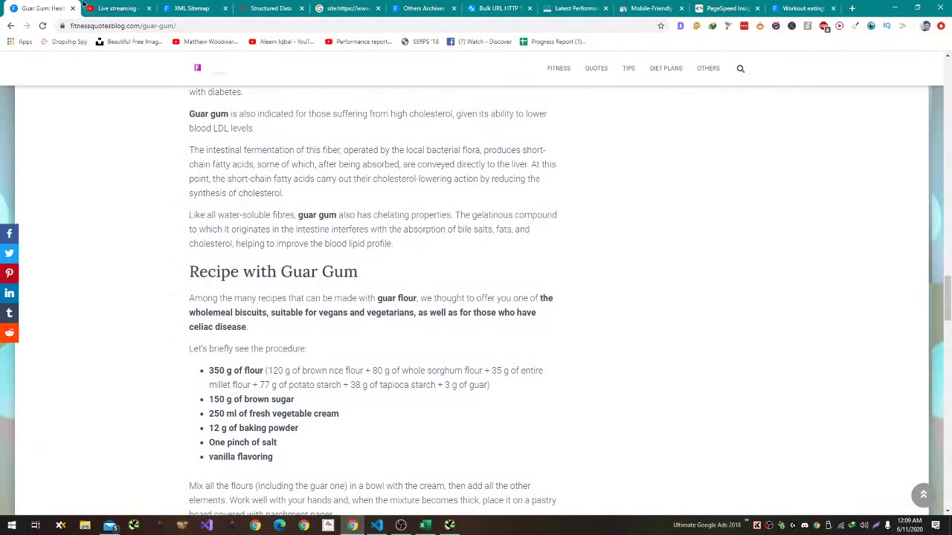
click(199, 9)
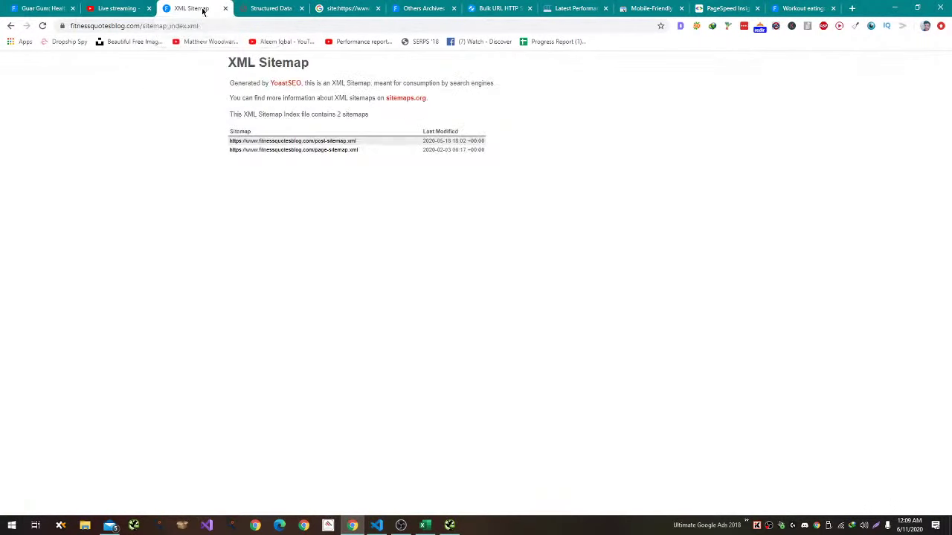
click(300, 141)
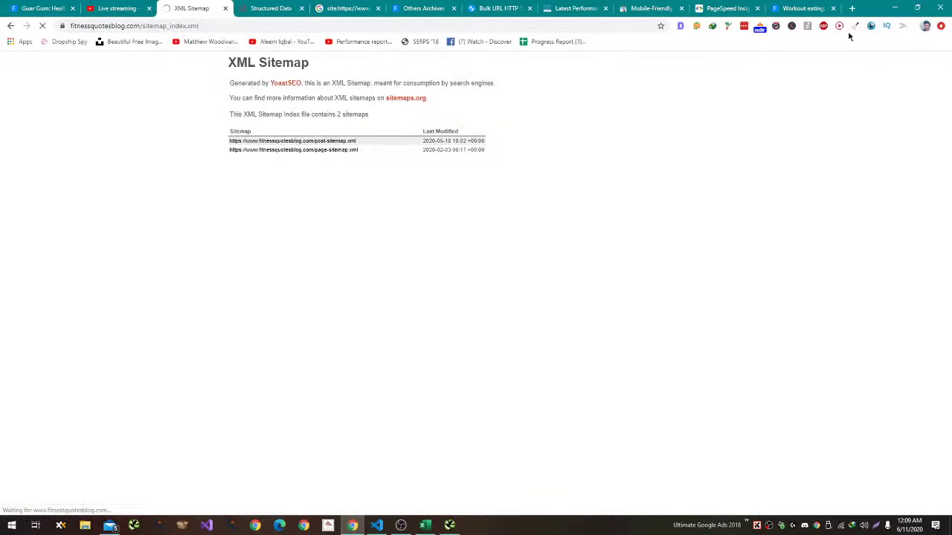
Look up the Check My Links extension in the other Chrome profile and open its Chrome Web Store page in a new tab of the audit window.
key(ctrl+t)
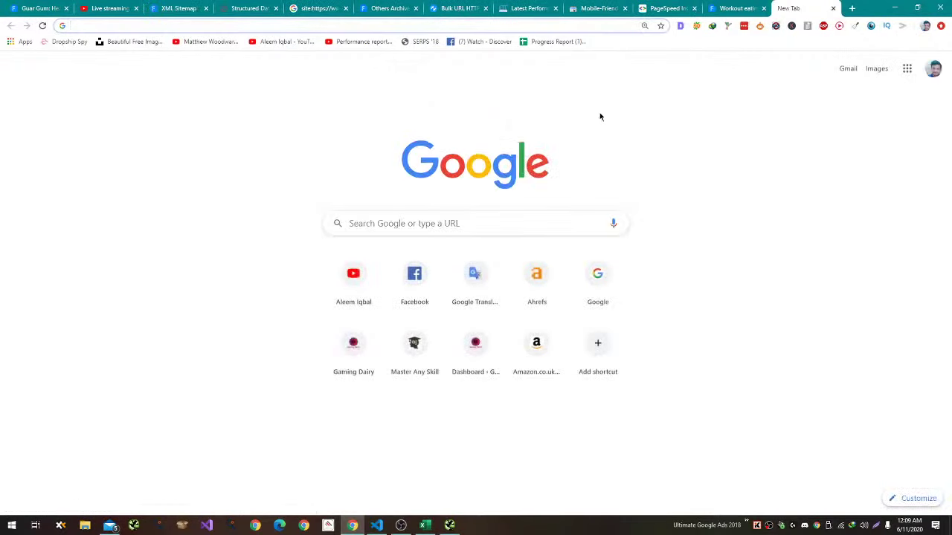
click(255, 526)
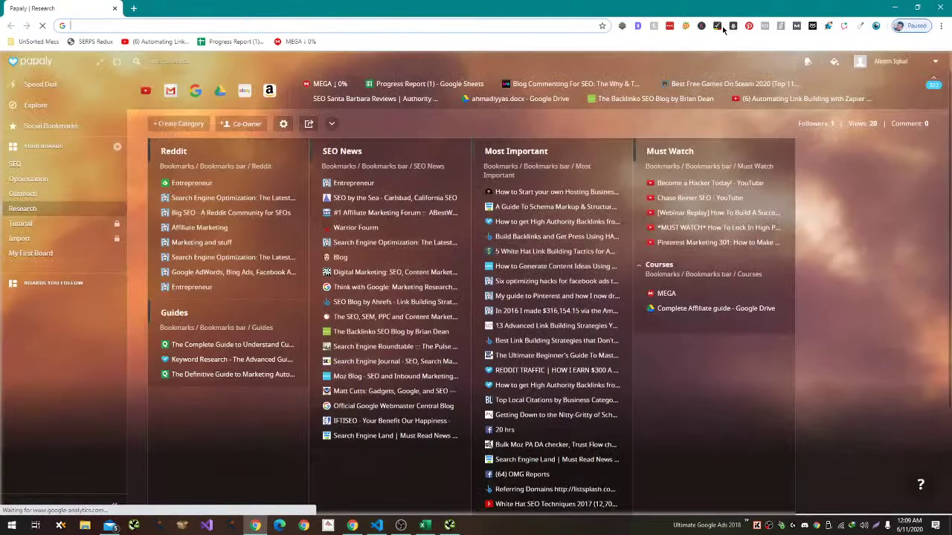
right_click(717, 25)
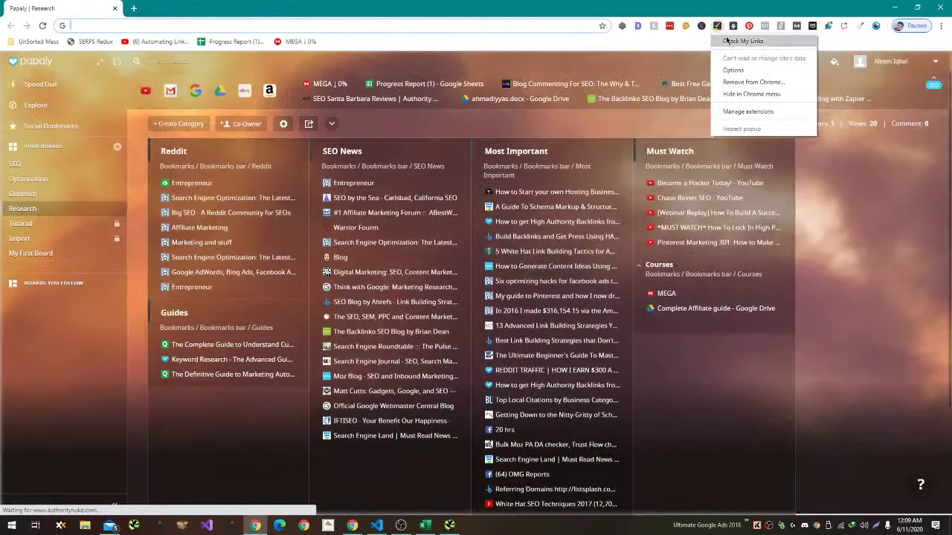
click(718, 46)
key(ctrl+w)
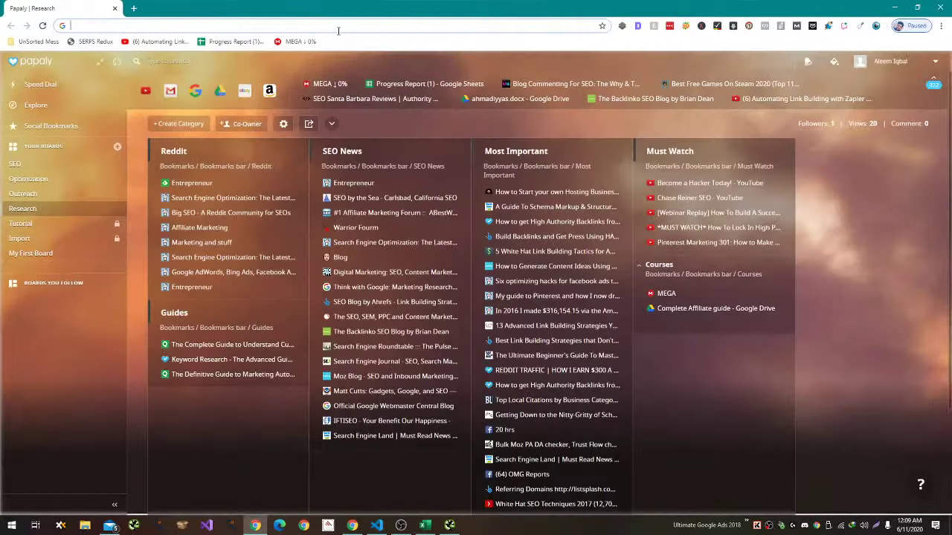
key(alt+Tab)
text(https://chrome.google.com/webstore/detail/check-my-links/ojkcdipcgfaekbeaelaapakgnjflfglf)
key(Return)
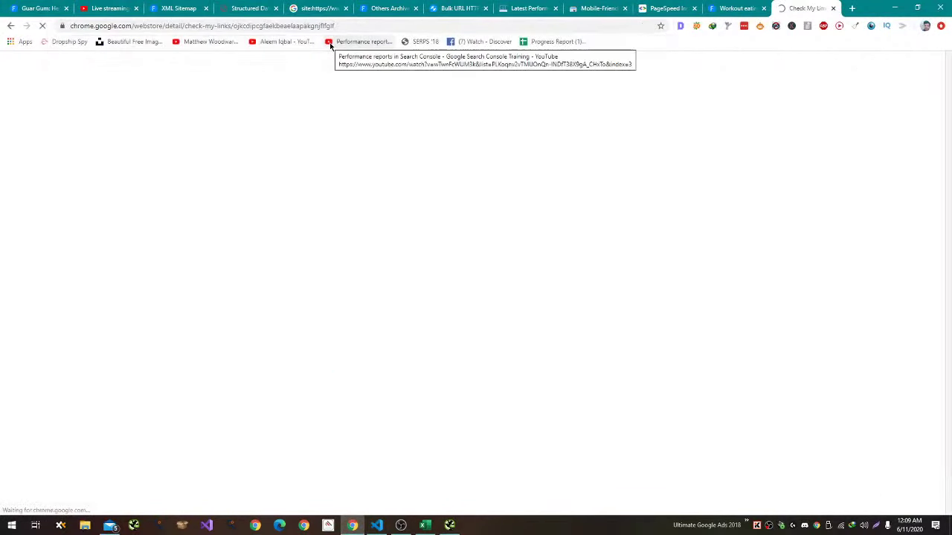
Install the Check My Links extension in Chrome, and close its options page, its store page and the guar gum article.
click(687, 137)
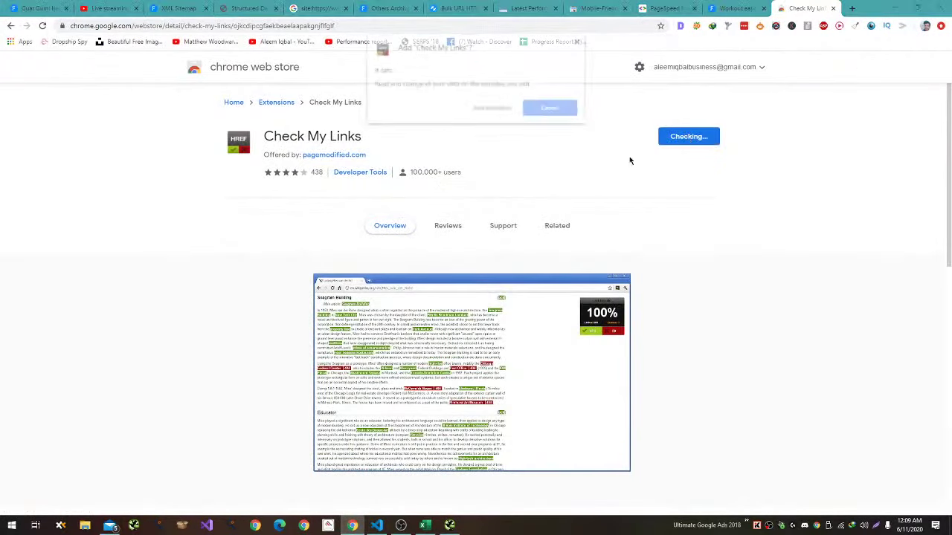
click(488, 110)
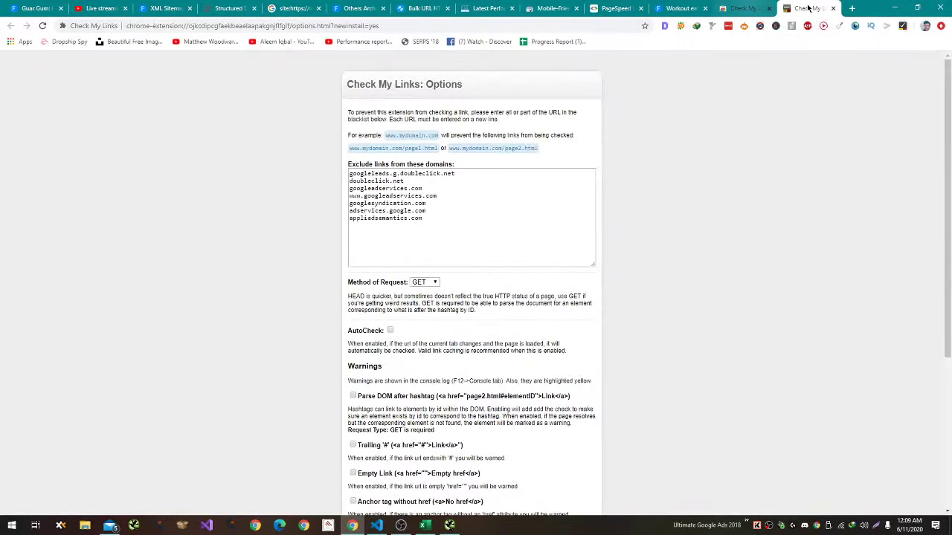
key(ctrl+w)
key(ctrl+w)
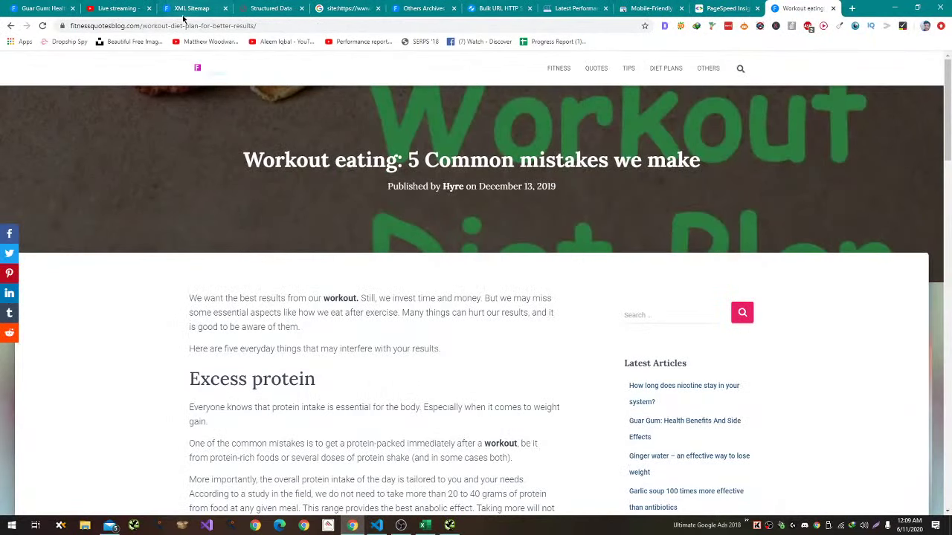
middle_click(64, 9)
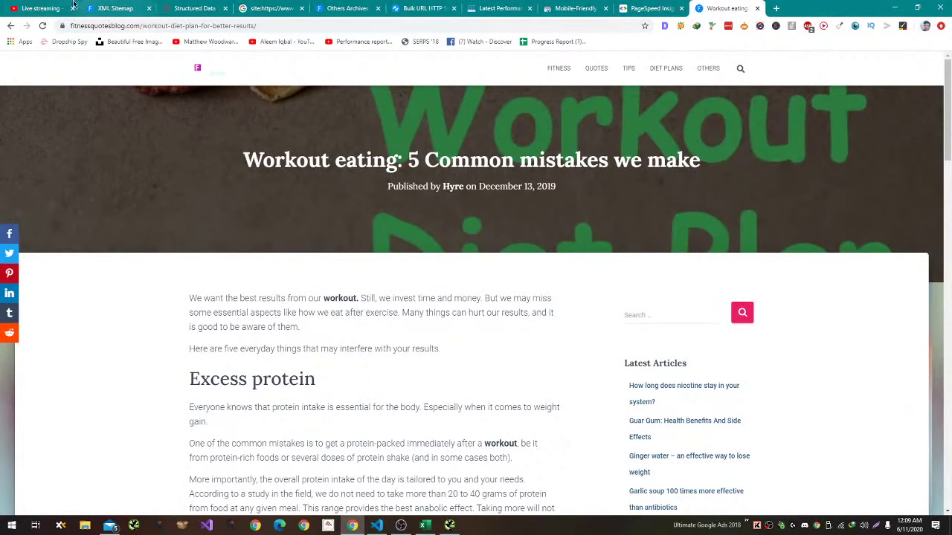
Run Check My Links on the blog's post-sitemap.xml and review the link results for the listed URLs.
click(111, 8)
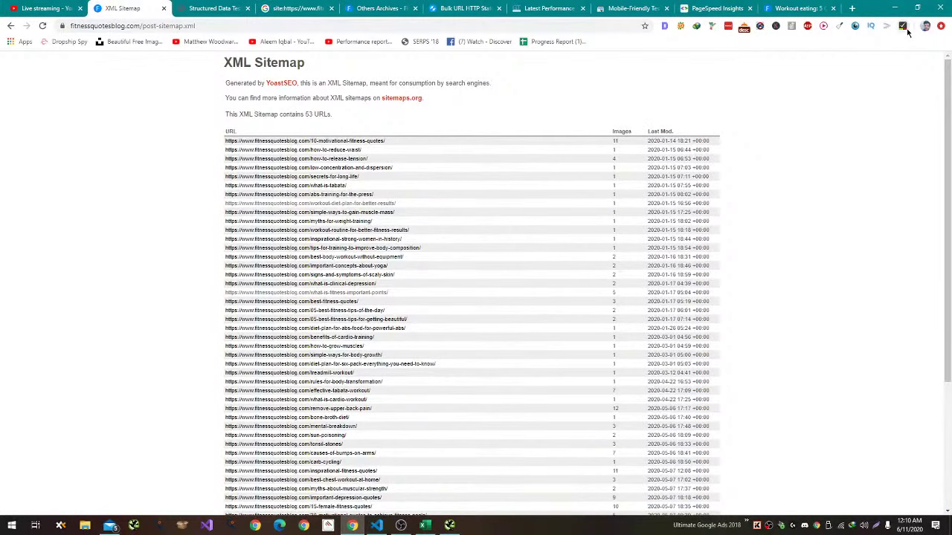
scroll(896, 167, down, 3)
scroll(877, 202, up, 3)
scroll(877, 202, down, 3)
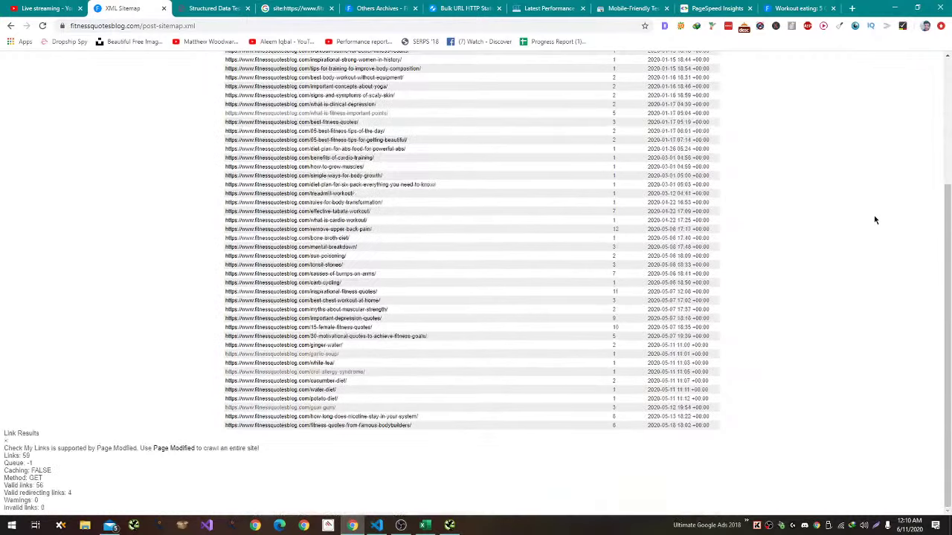
scroll(875, 220, up, 3)
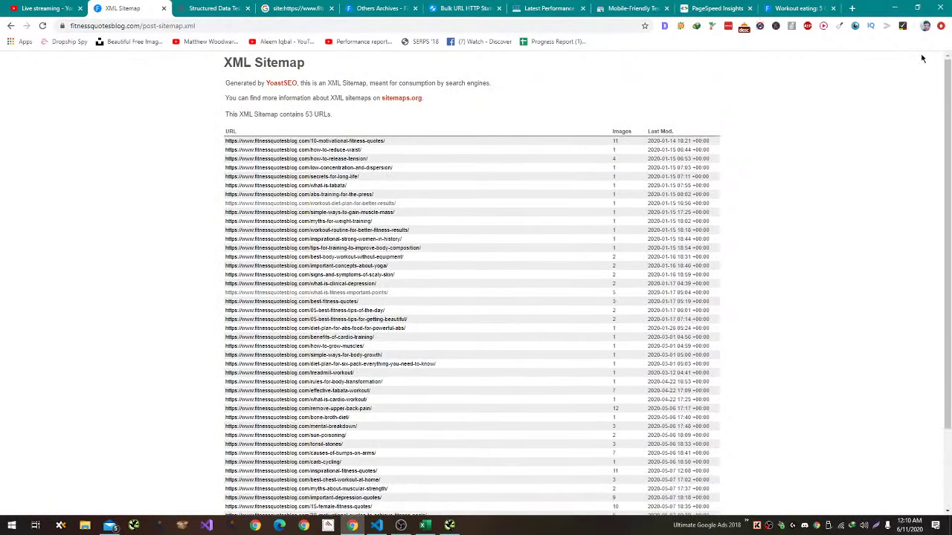
click(902, 27)
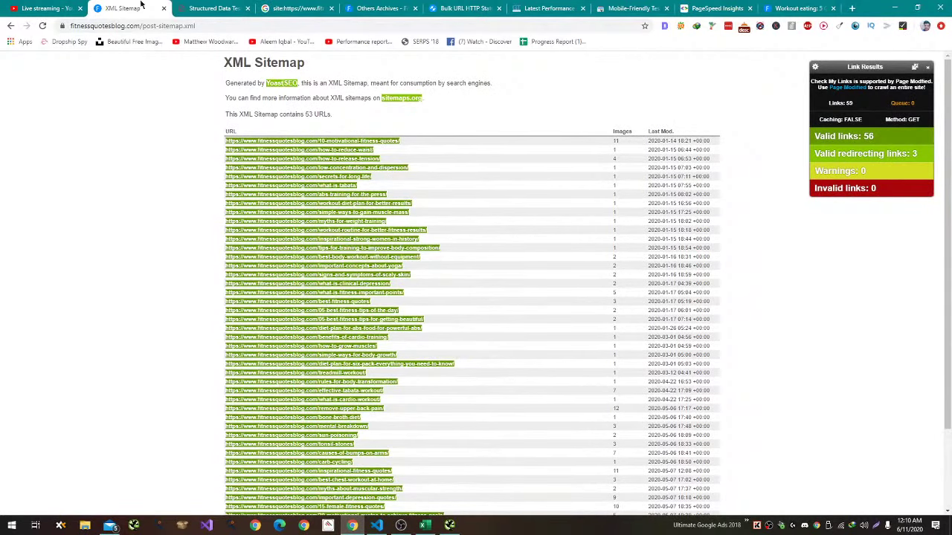
scroll(89, 152, down, 3)
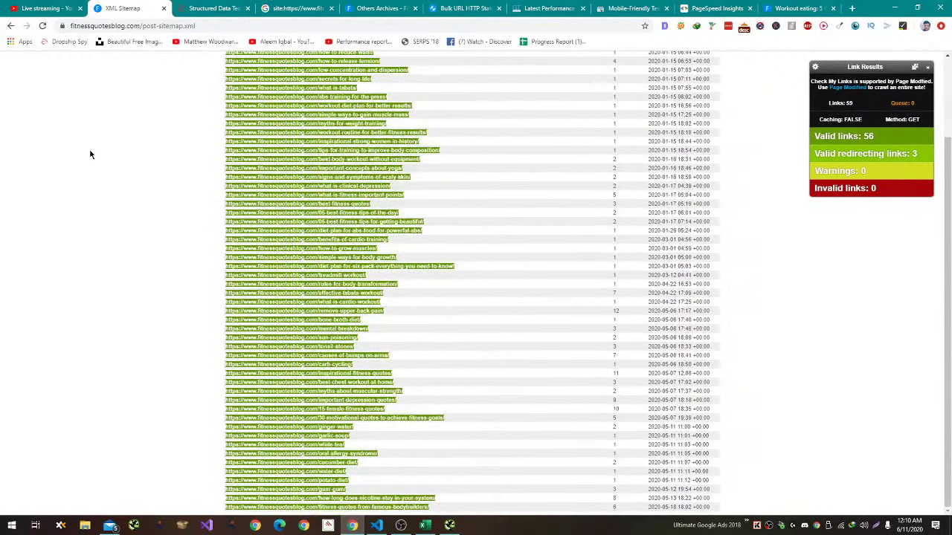
scroll(89, 153, up, 3)
Show the held live chat message in YouTube Studio, and open bbc.co.uk/robots.txt in a new tab.
click(45, 9)
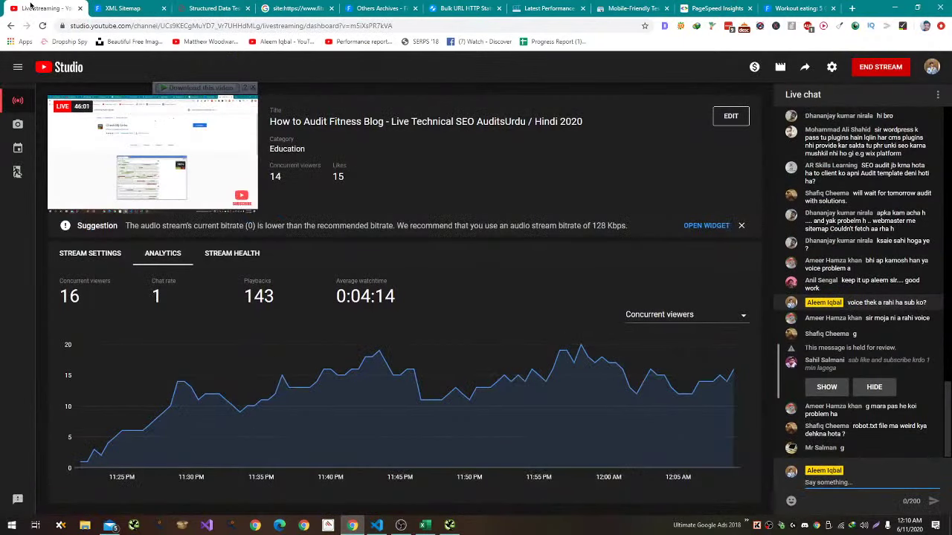
click(826, 387)
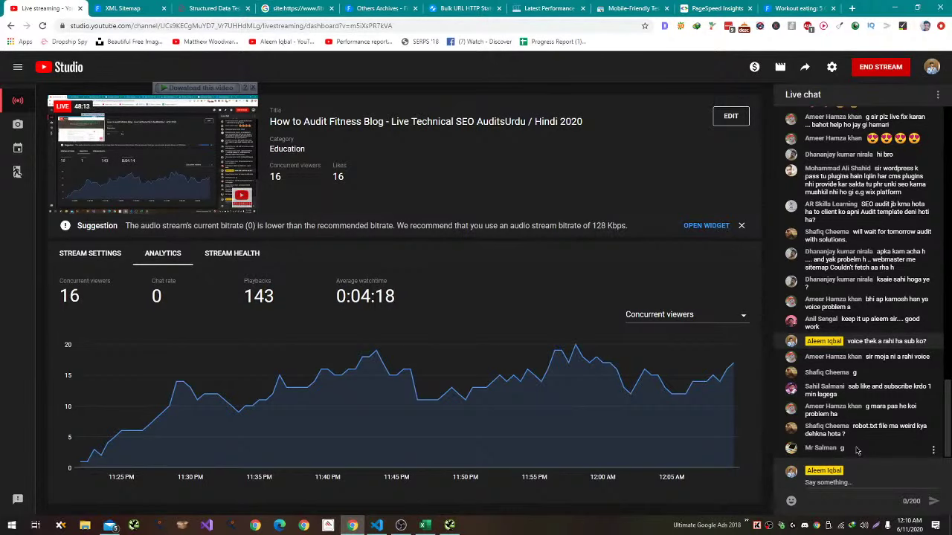
key(ctrl+t)
text(bb)
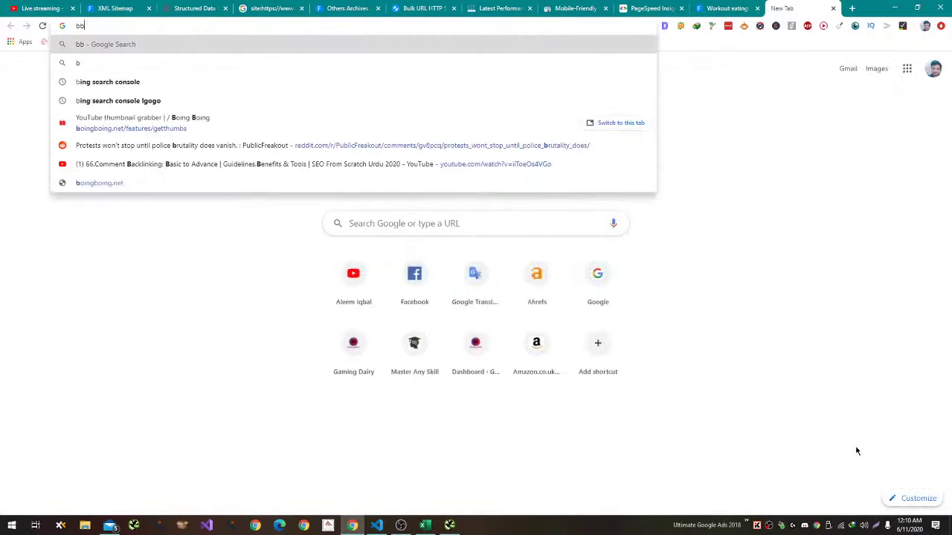
text(c.co.)
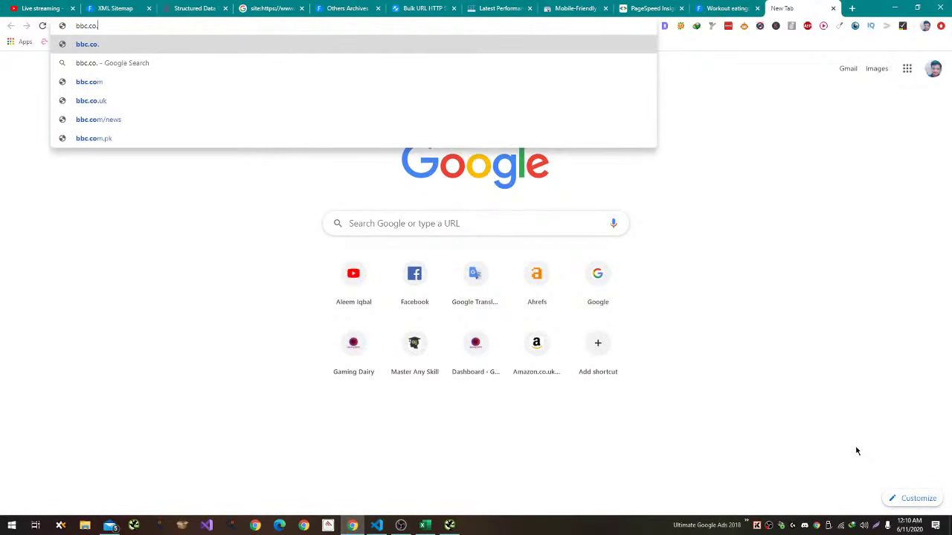
text(uk/robot)
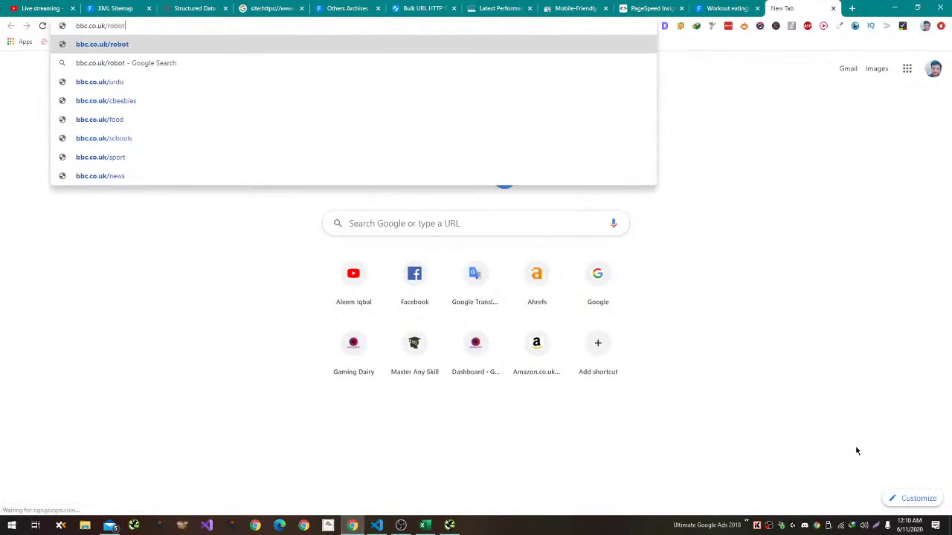
text(s.txtx)
key(Return)
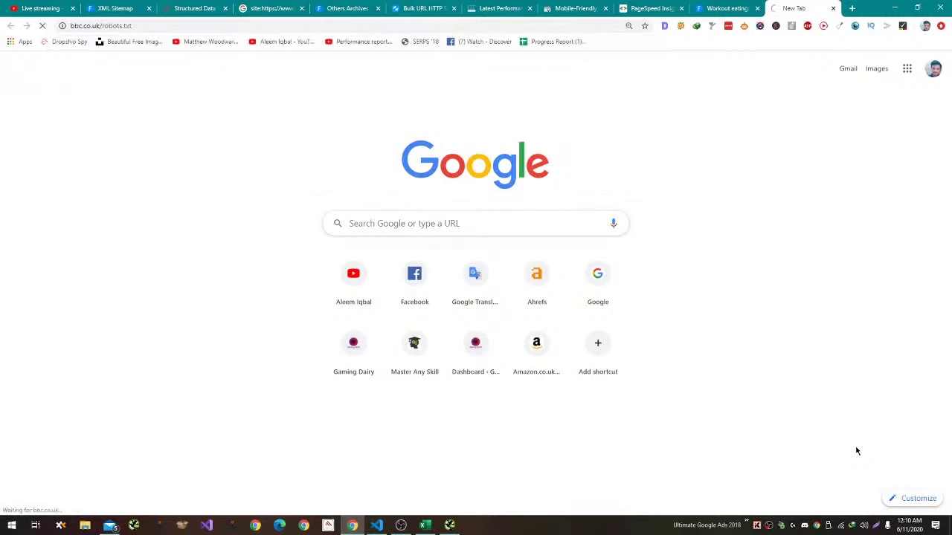
Place the BBC robots.txt tab beside the live stream tab and examine its /cbeebies/search disallow rules.
drag(809, 6, 158, 9)
drag(101, 178, 54, 177)
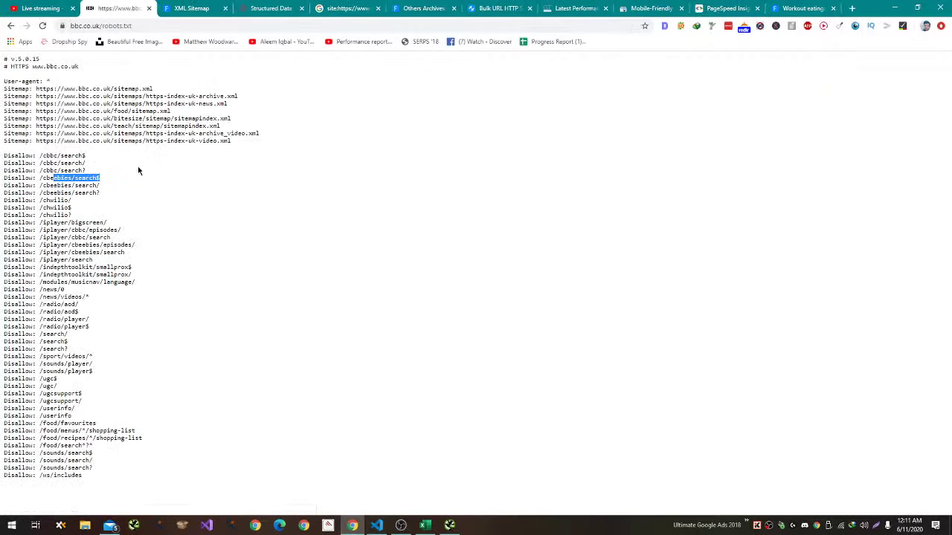
drag(40, 193, 113, 193)
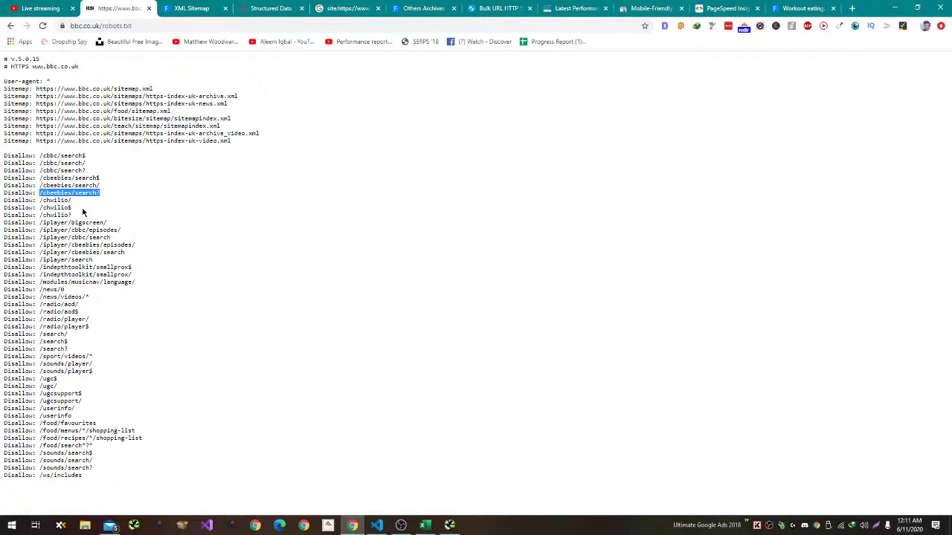
Open the disallowed /chwilio/ path on bbc.co.uk, return to robots.txt and highlight the iplayer/cbeebies/search rule.
drag(72, 201, 40, 200)
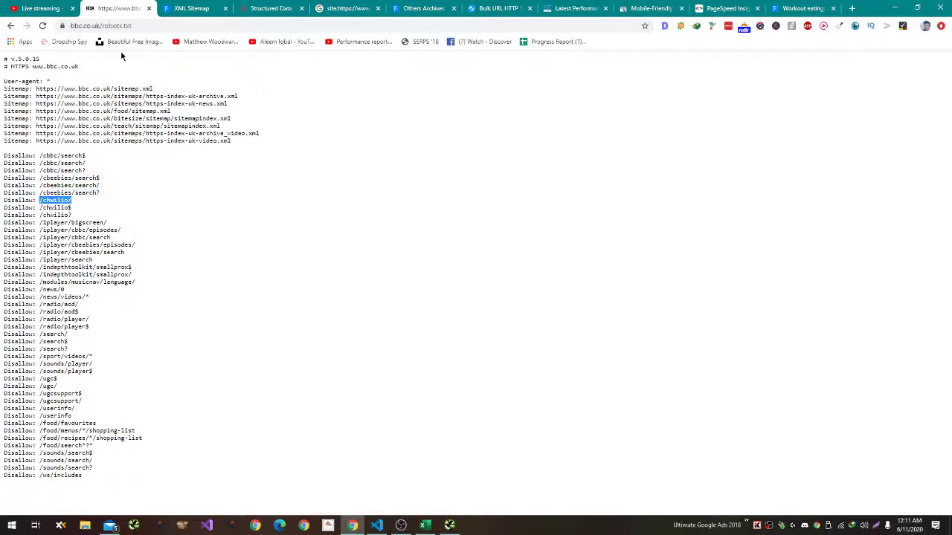
key(ctrl+c)
click(310, 29)
key(ctrl+v)
key(Return)
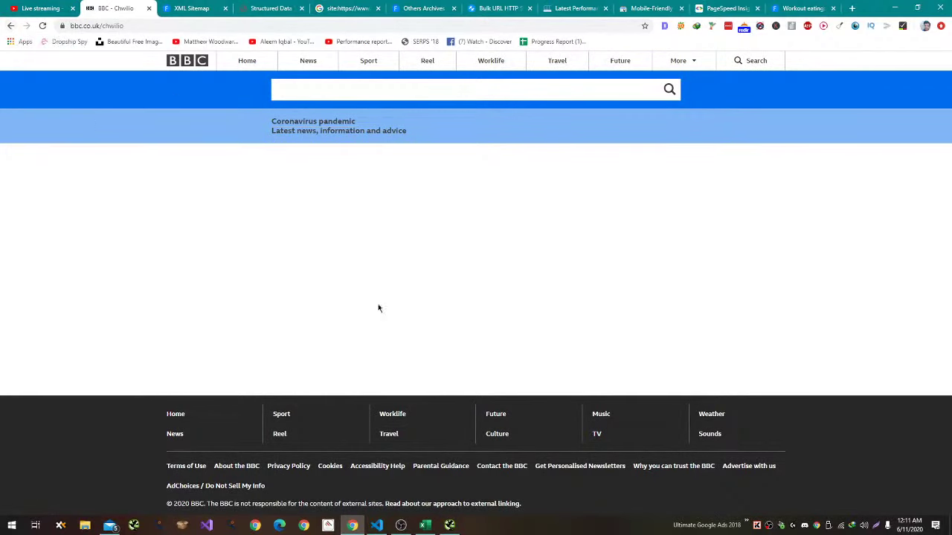
click(10, 26)
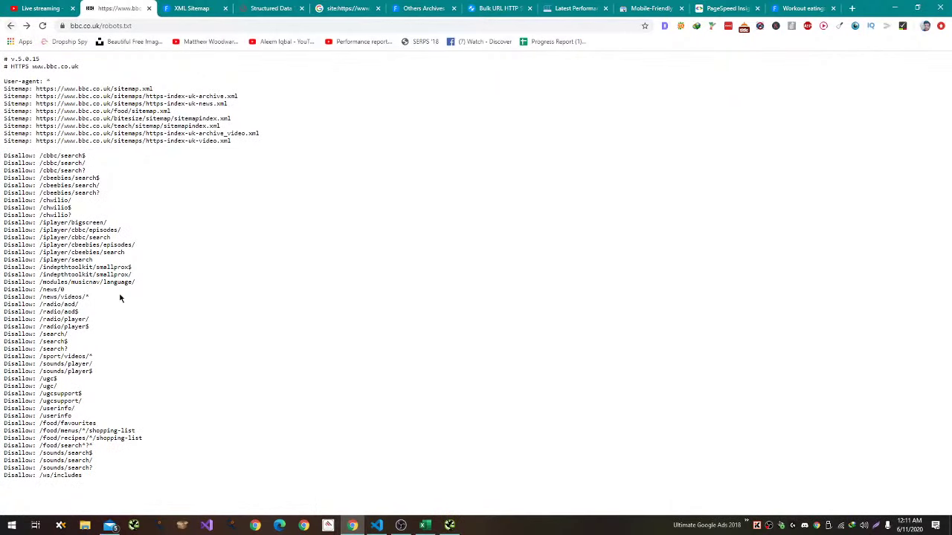
drag(130, 253, 42, 253)
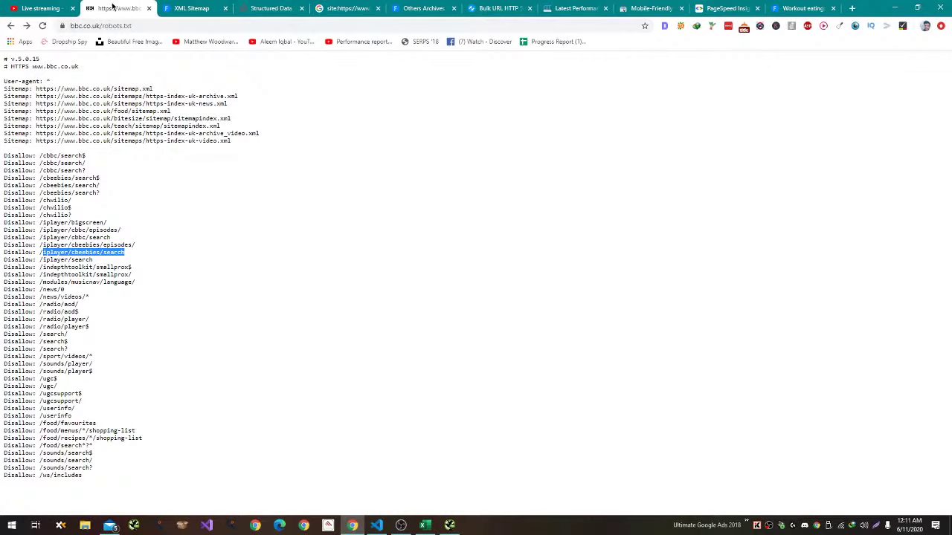
Insert an ad into the live stream in YouTube Studio and check the stream dashboard again.
click(60, 6)
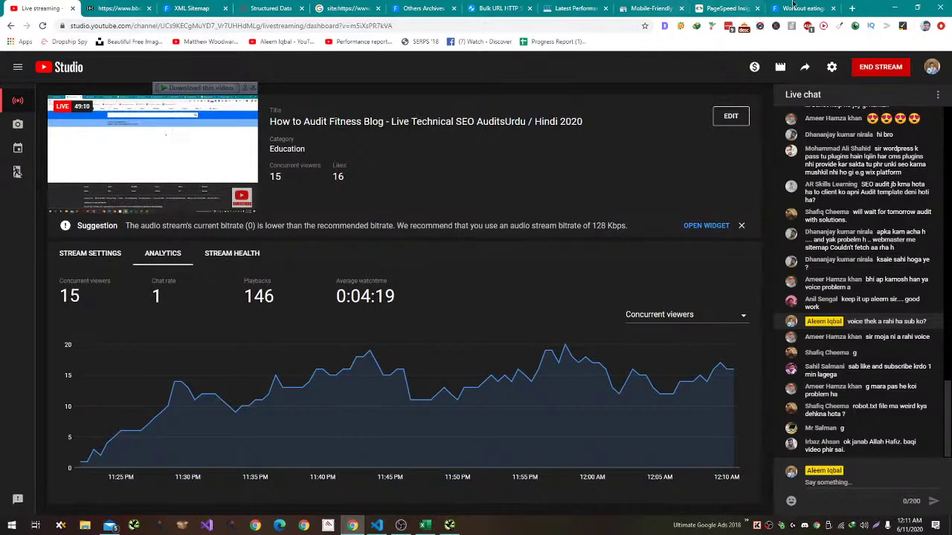
click(762, 66)
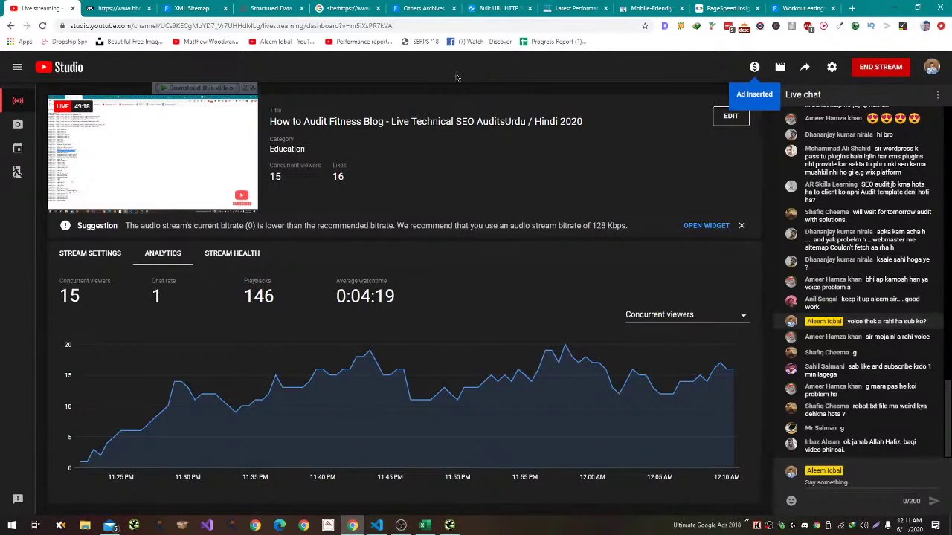
click(182, 7)
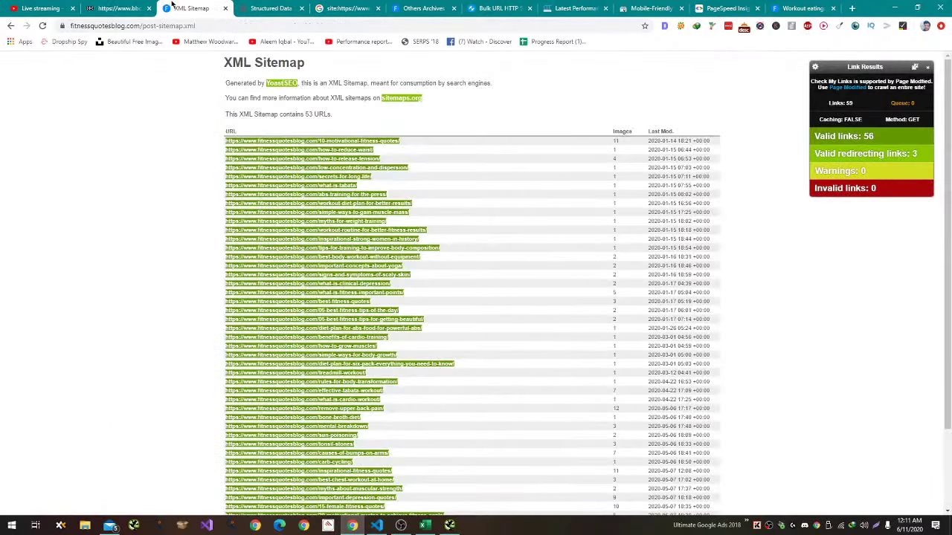
click(59, 7)
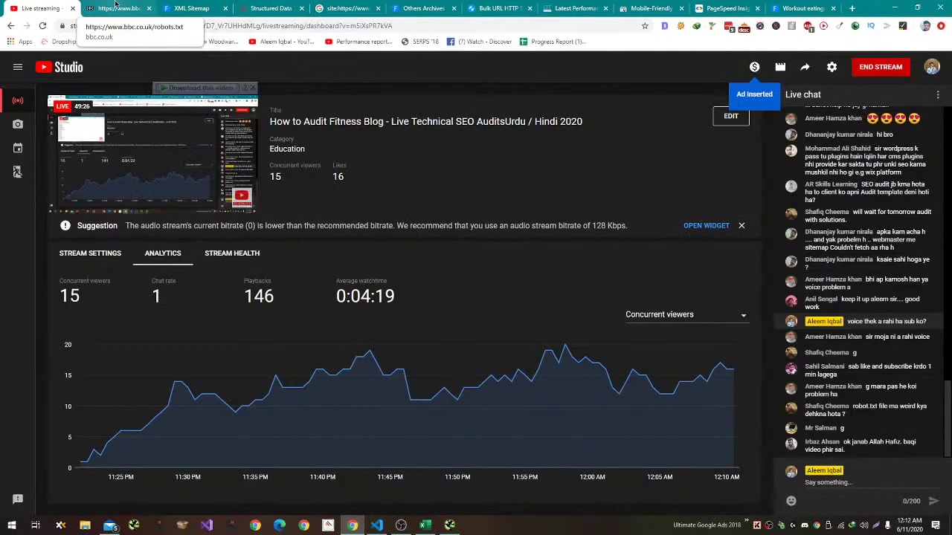
Switch to the audit workbook in Excel and enter "No Issues" as the note for Crawl Sitemap for Errors.
click(191, 8)
key(alt+Tab)
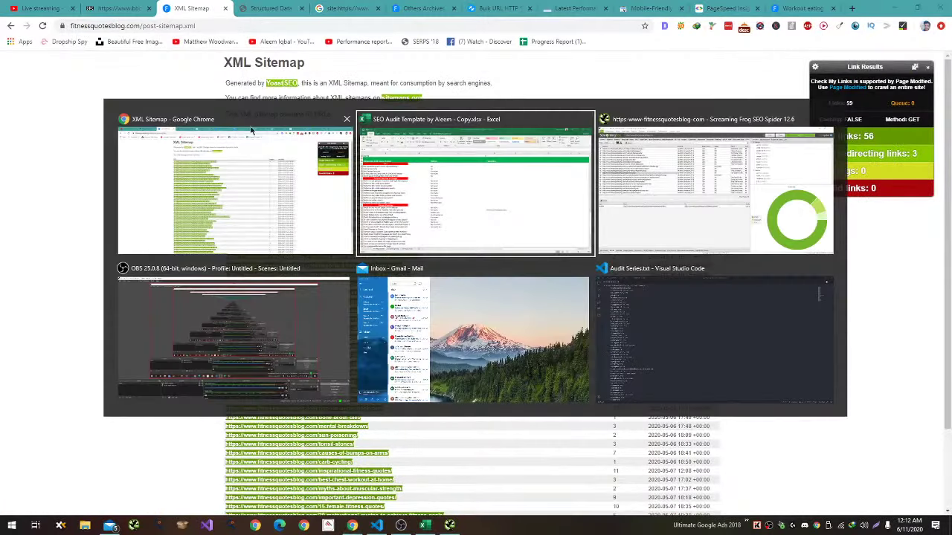
key(alt+Tab)
key(alt+Tab)
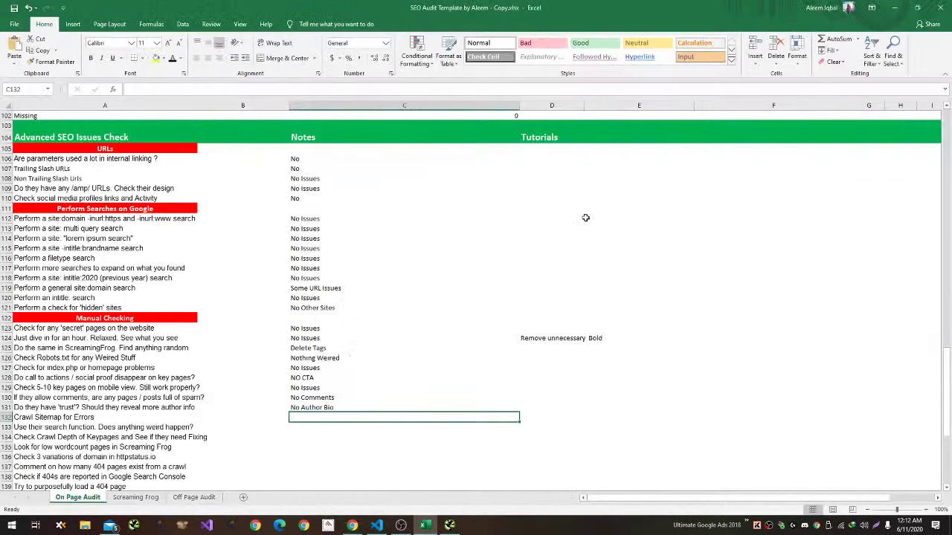
text(No Issues)
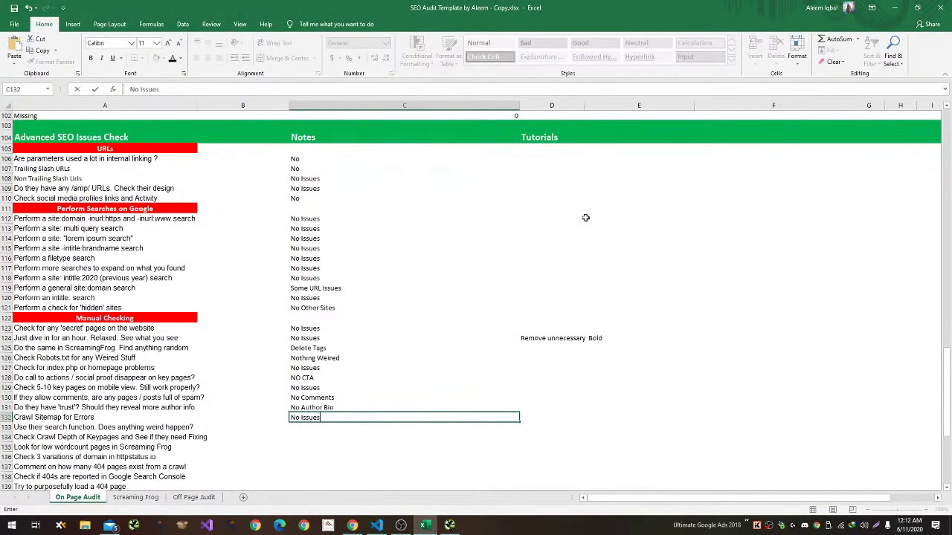
key(Return)
Switch to Chrome and test the blog's search function from the workout eating article with the term "sadsadas".
key(alt+Tab)
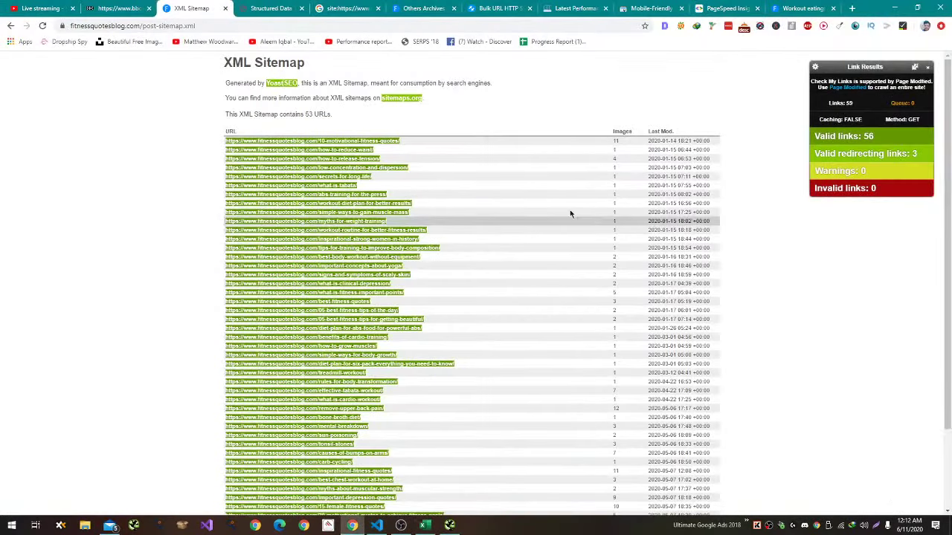
key(ctrl+shift+Tab)
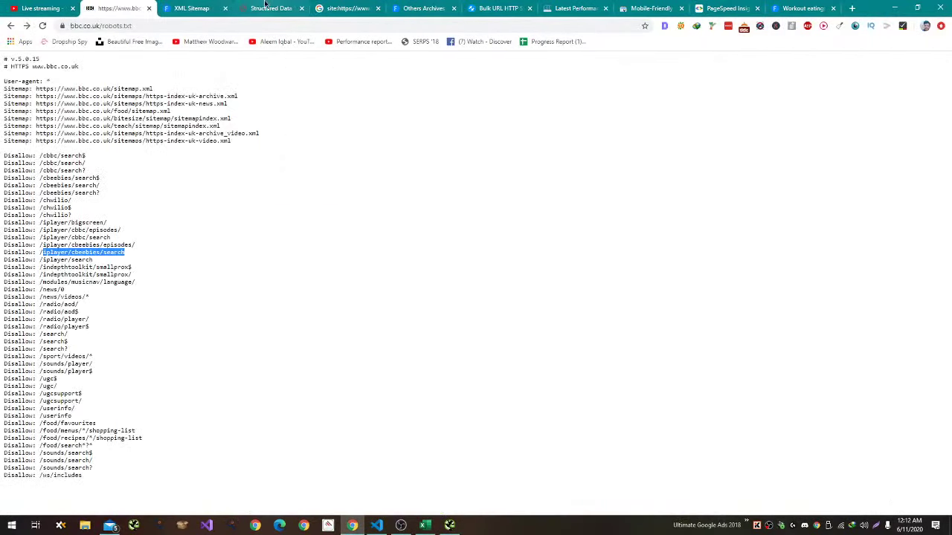
click(814, 8)
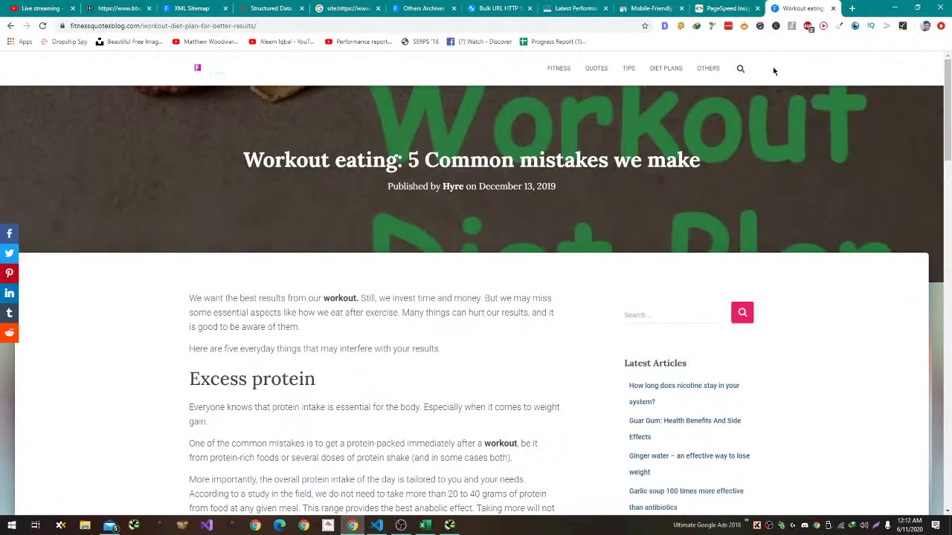
click(741, 67)
text(sadsadas)
key(Return)
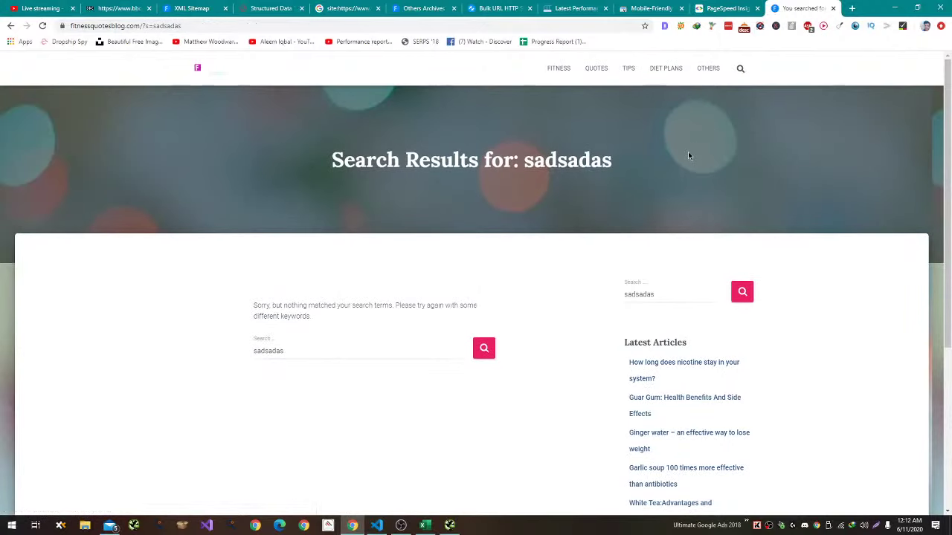
Enter "Working Fine" in Excel as the note for the search function check.
key(alt+Tab)
text(W)
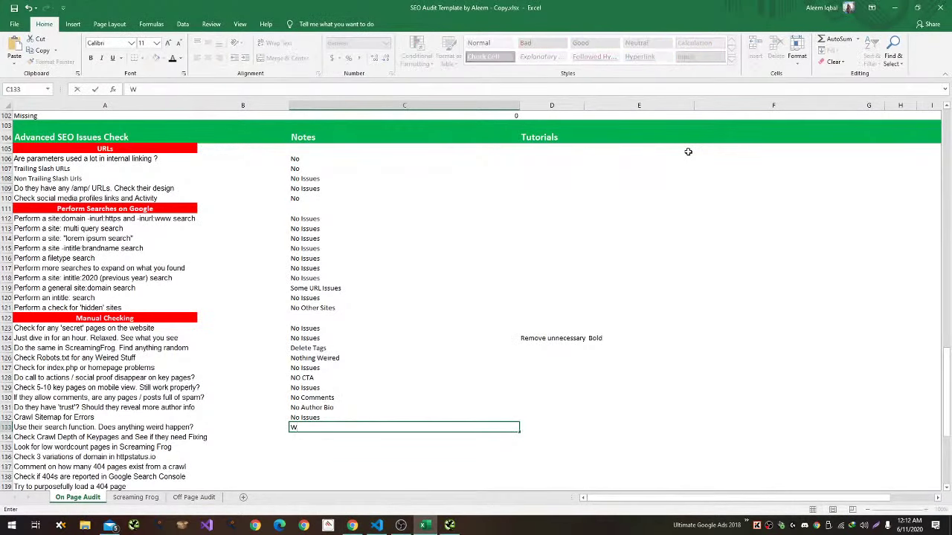
text(orking Fine)
key(Return)
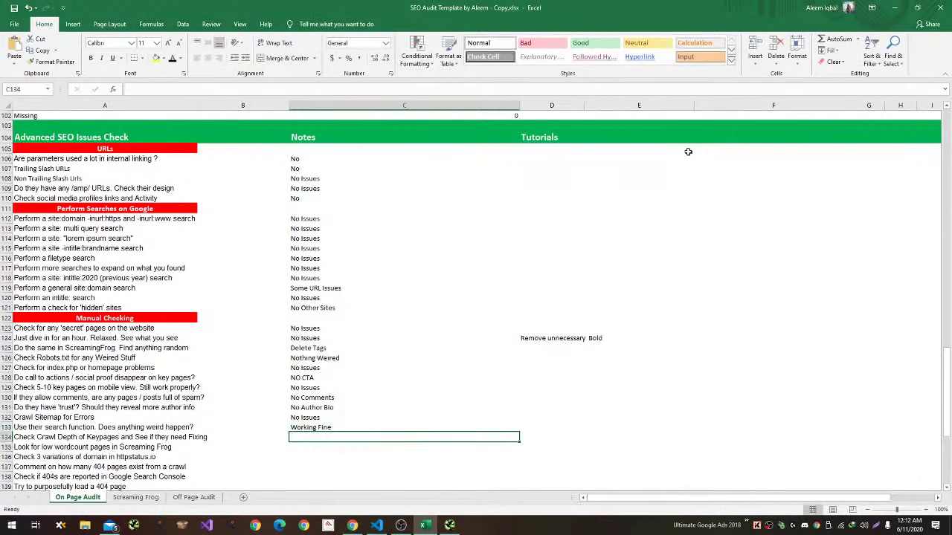
Switch to Screaming Frog and view the site structure to examine the crawl depth of the blog's pages.
key(alt+Tab)
key(alt+Tab)
key(Tab)
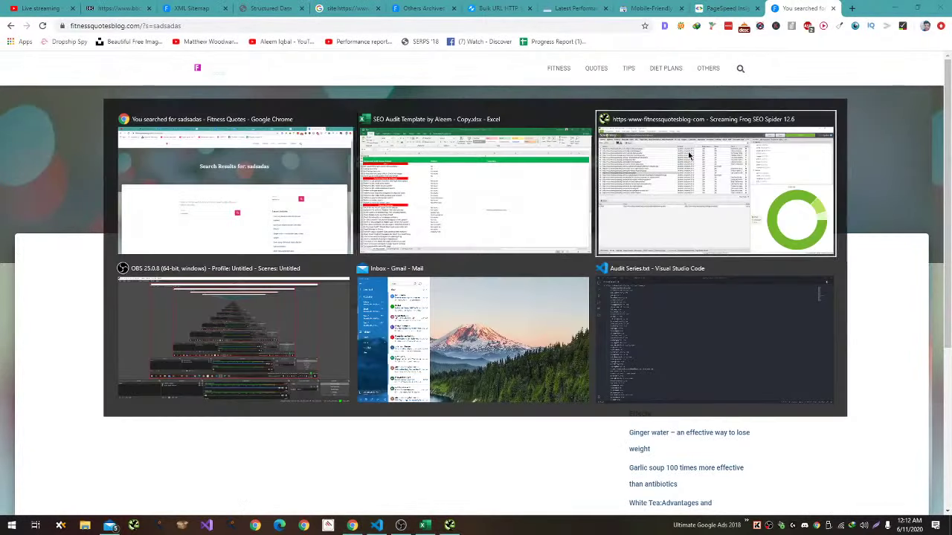
click(683, 51)
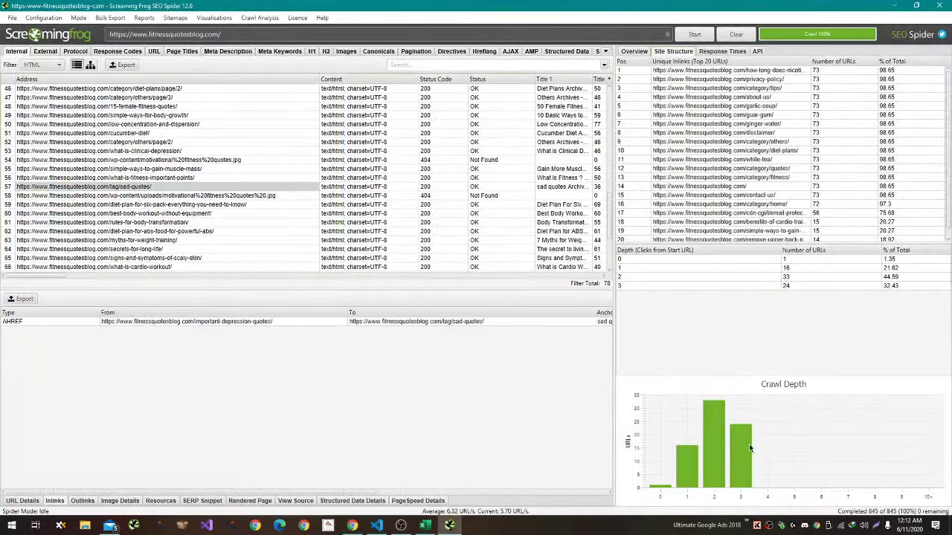
Switch back to the Excel audit workbook and enter "No Issues" as the note for both the crawl depth and low wordcount checks.
key(alt+Tab)
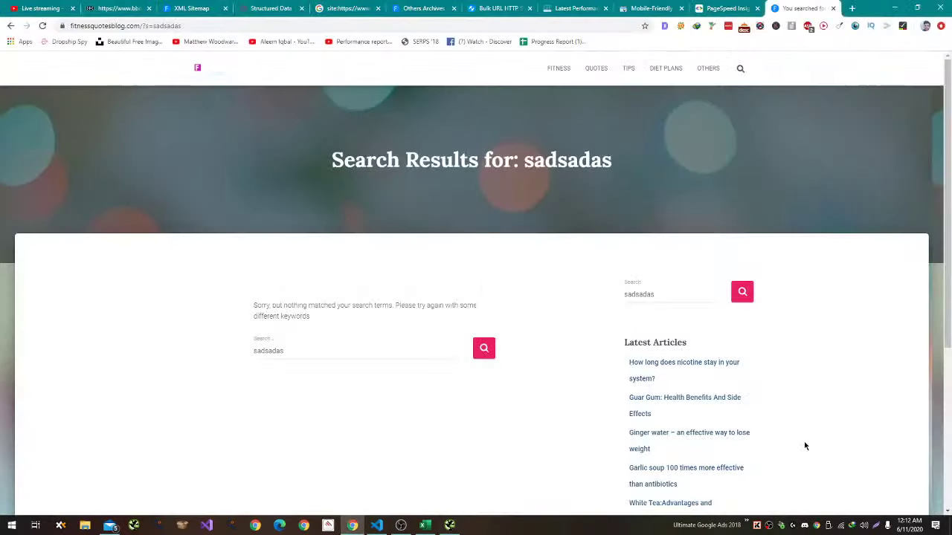
key(alt+Tab)
key(Tab)
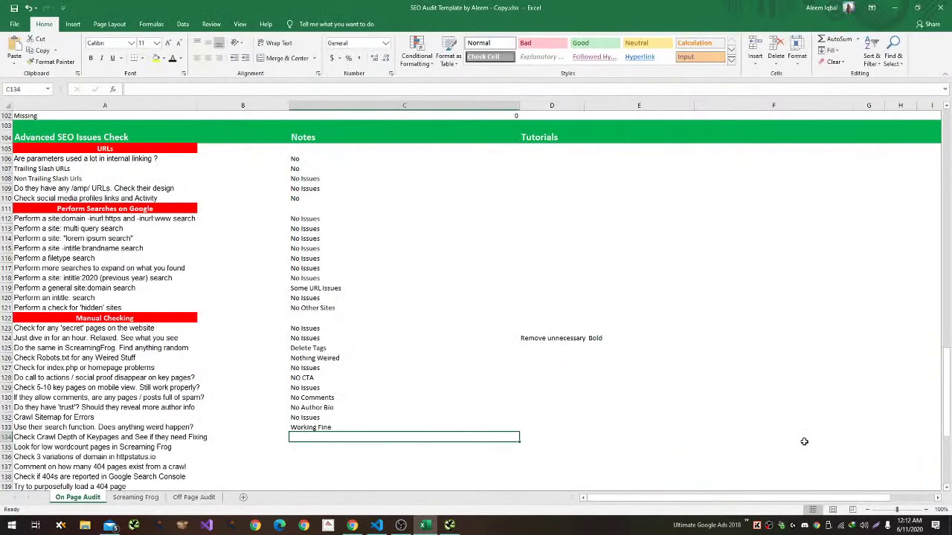
text(No Issues)
key(Return)
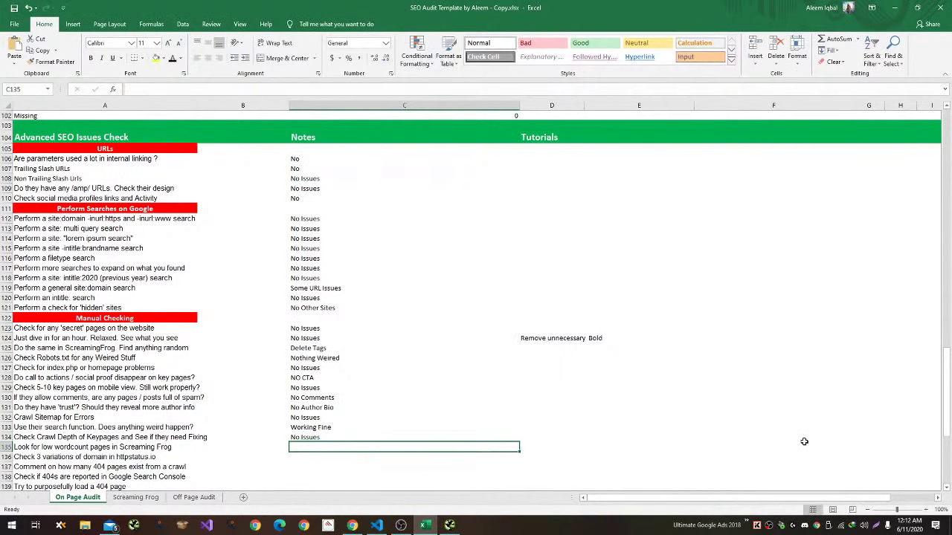
text(N)
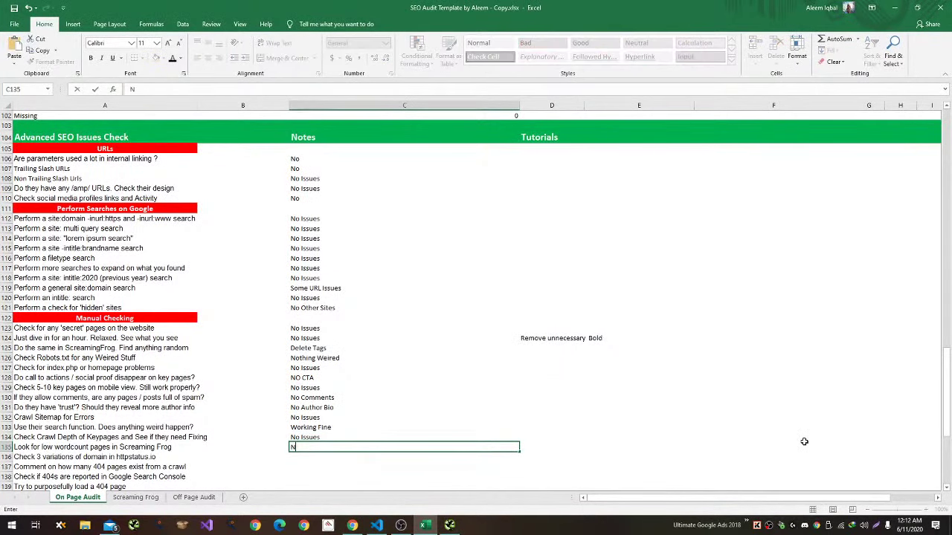
text(o Issues)
key(Return)
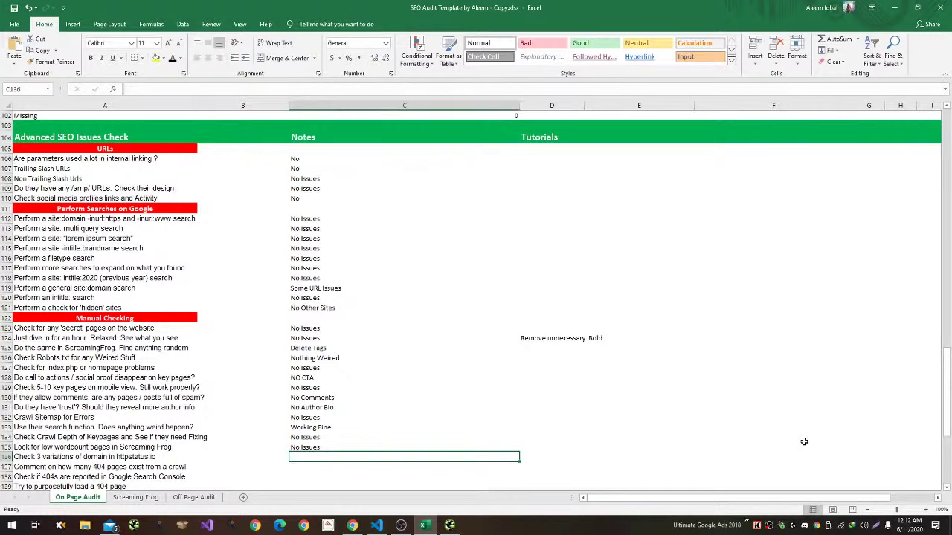
Enter "Double Redirect Issue" for the httpstatus.io domain variations check and "2 Issues Link Broken" for the 404 pages from a crawl.
text(Double Re)
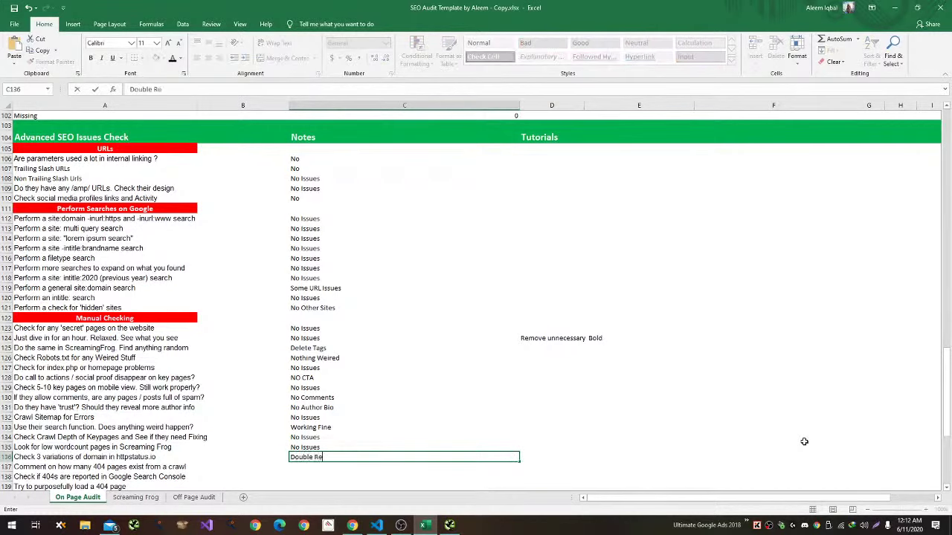
text(direct Issue)
key(Return)
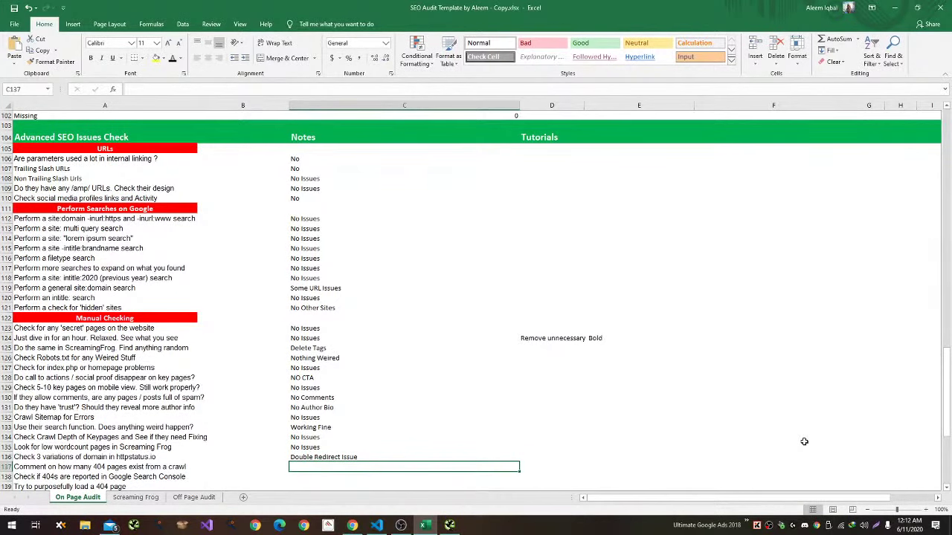
text(2 Issues)
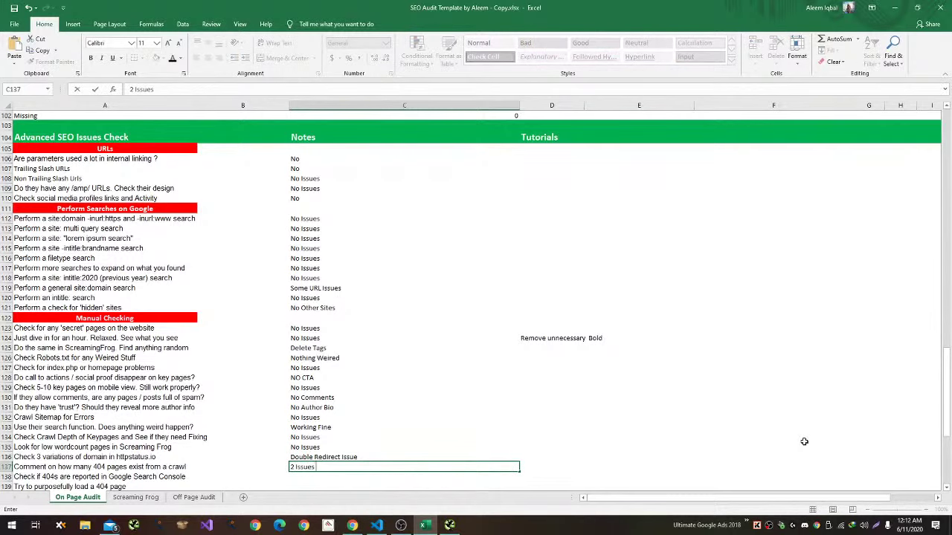
text( Link 8 & 9)
key(Return)
Switch to Chrome, load the nonexistent address fitnessquotesblog.com/sadas and look over the blog's 404 page.
key(alt+Tab)
scroll(403, 298, down, 2)
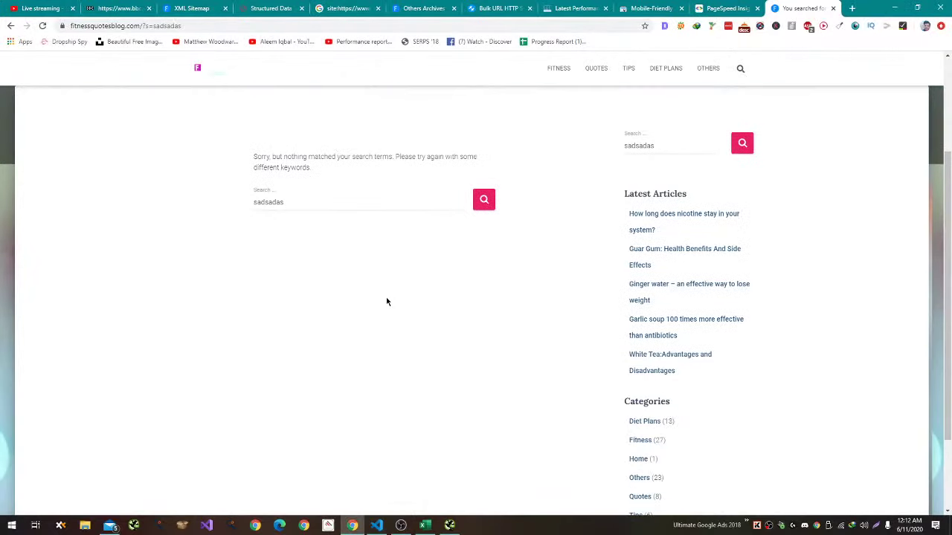
scroll(387, 300, up, 1)
drag(141, 25, 181, 26)
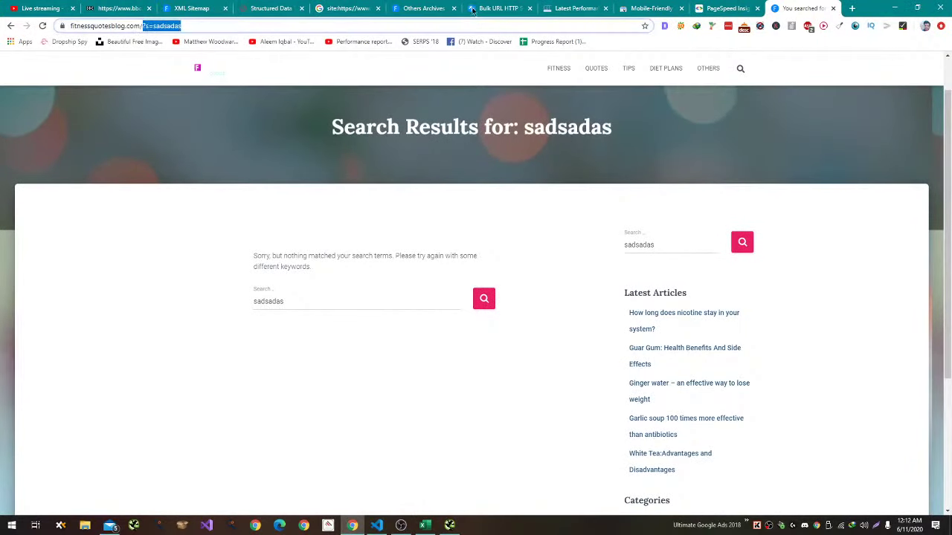
text(sadas)
key(Return)
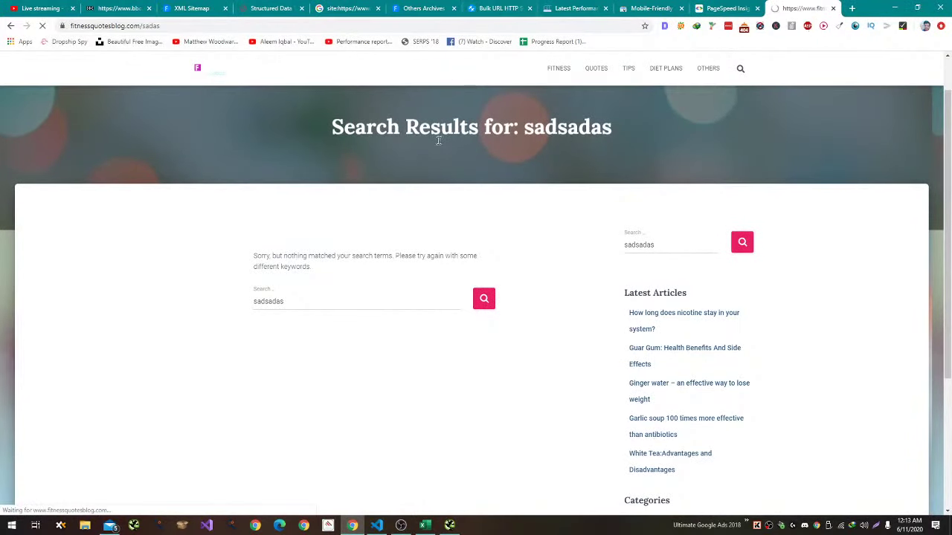
scroll(429, 219, down, 3)
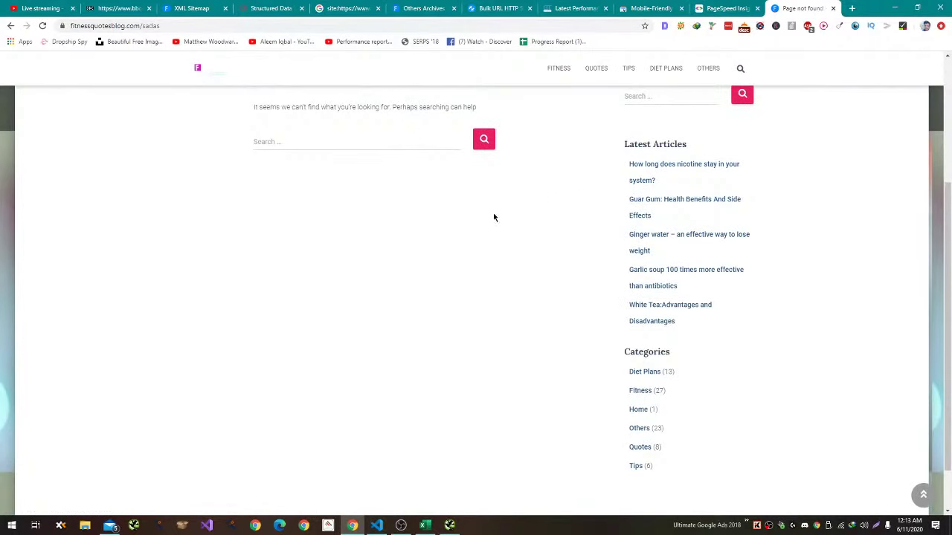
scroll(493, 212, up, 3)
Compare the Excel checklist with the 404 page and enter "Could be Improved" in the note cell for 404s reported in Google Search Console.
key(alt+Tab)
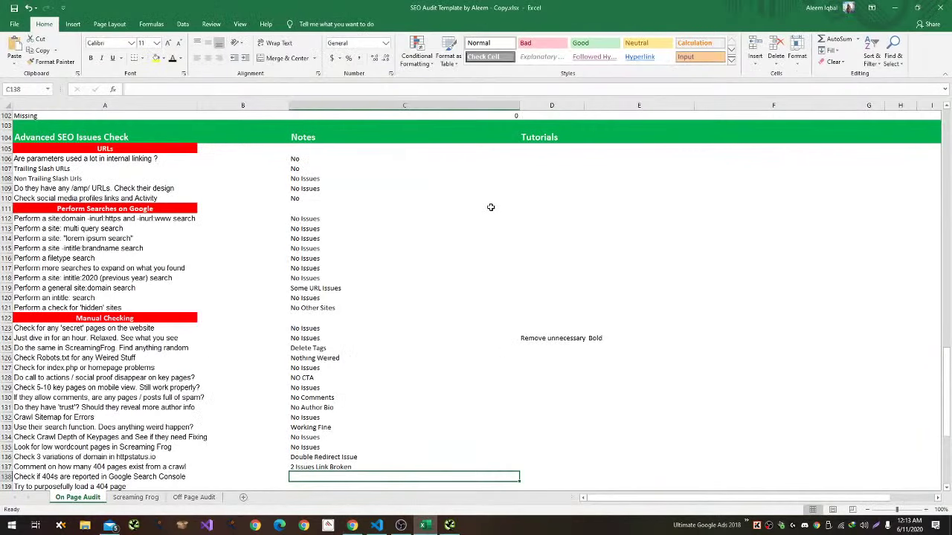
scroll(491, 207, down, 1)
key(alt+Tab)
scroll(338, 380, down, 2)
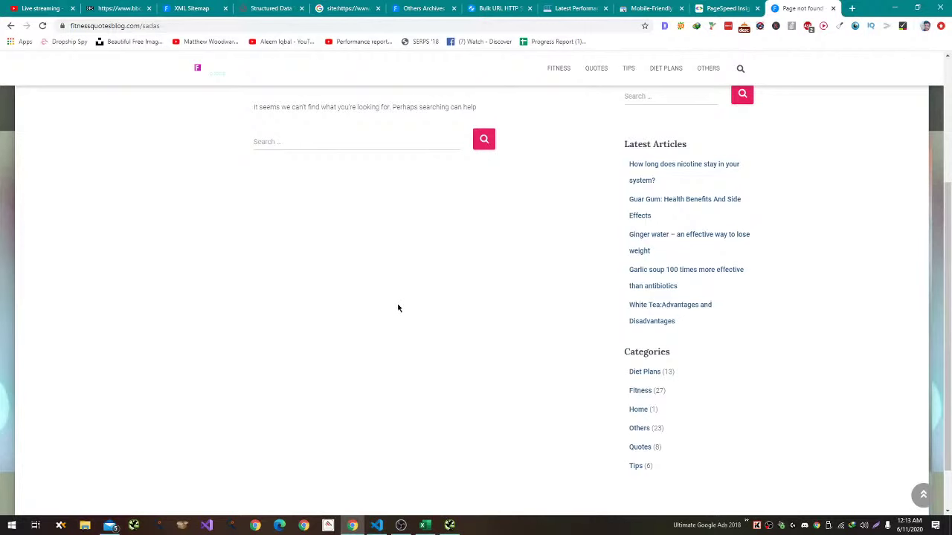
key(alt+Tab)
text(C)
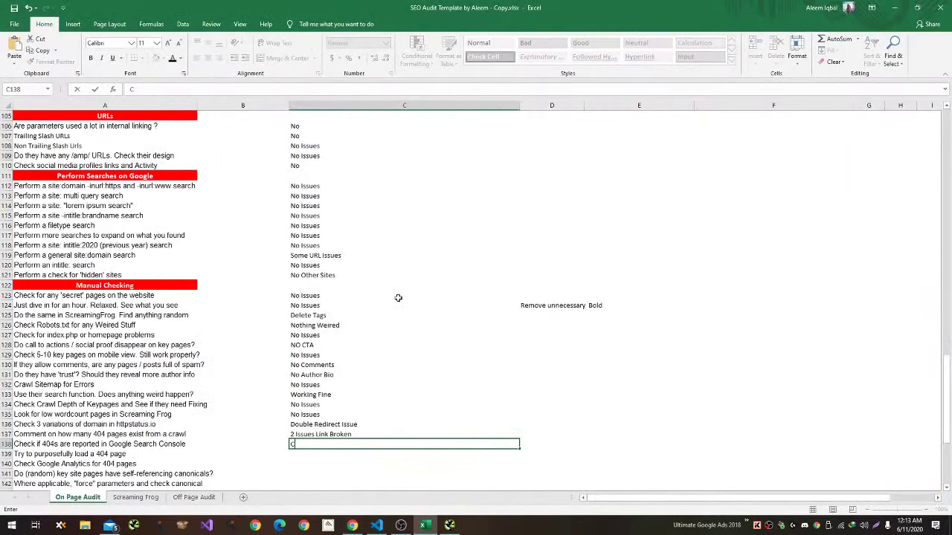
text(ould be Improved)
key(Return)
Move the "Could be Improved" note down to the row "Try to purposefully load a 404 page".
scroll(422, 249, down, 2)
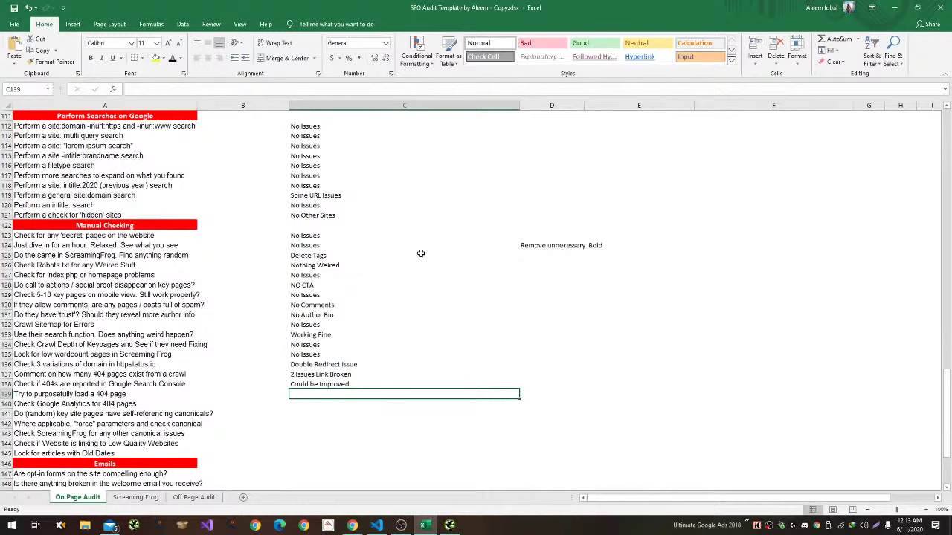
key(Up)
key(ctrl+x)
key(Down)
key(ctrl+v)
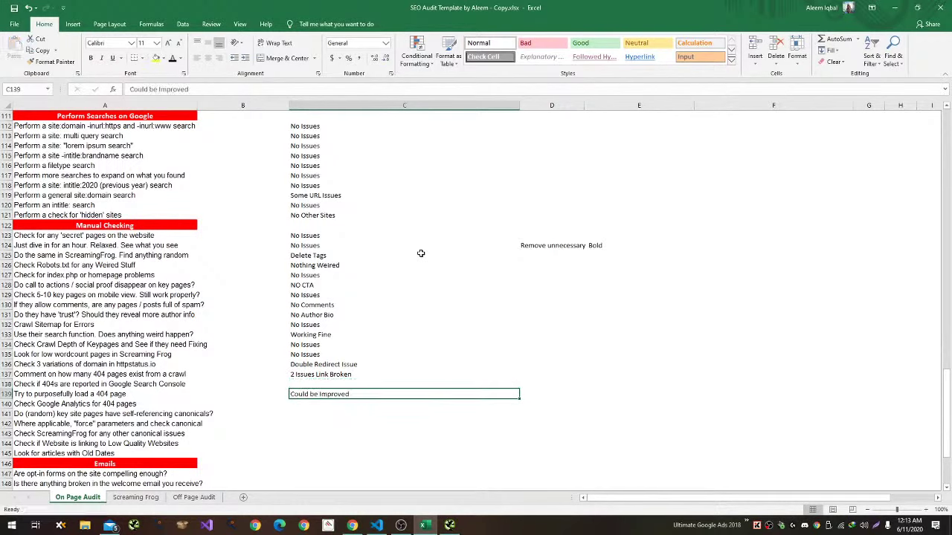
Enter "Yes" as the note for whether key site pages have self-referencing canonicals.
click(375, 421)
click(372, 410)
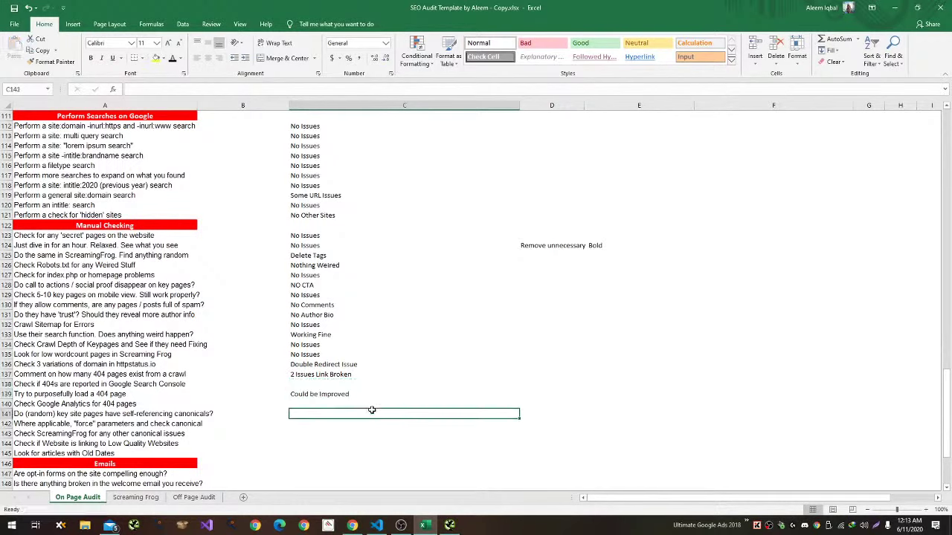
text(Yes)
key(Return)
Switch to Chrome, open the Ginger water article and reload it with the URL parameter ?test=asdas.
key(alt+Tab)
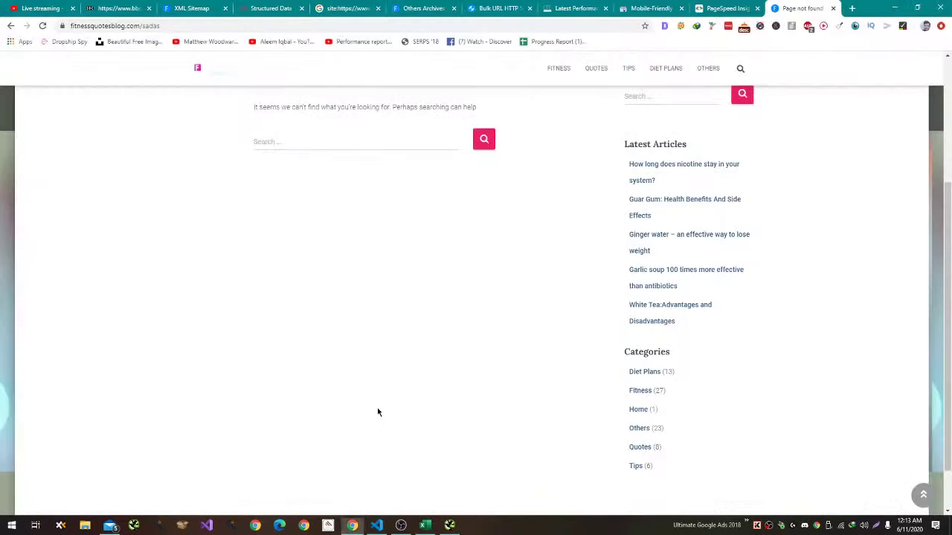
scroll(569, 240, up, 3)
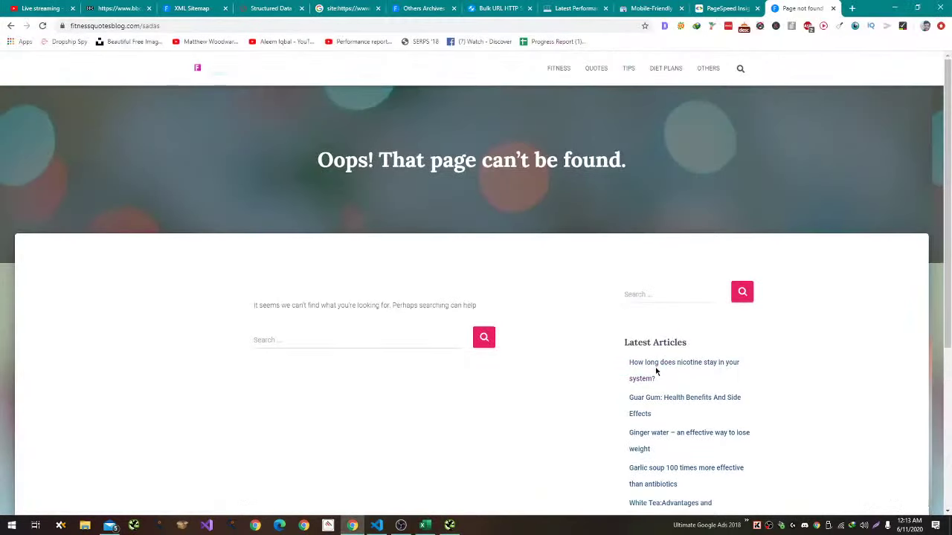
scroll(649, 374, down, 1)
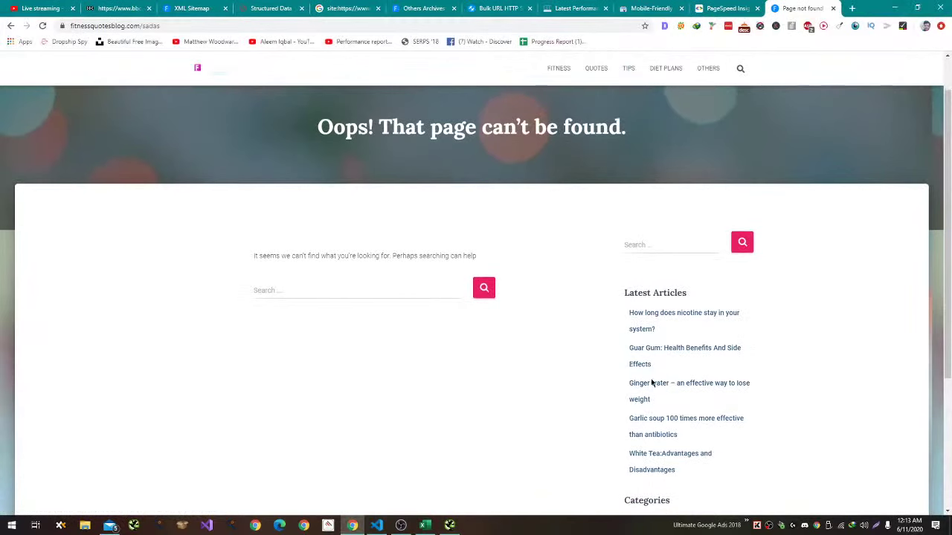
click(651, 383)
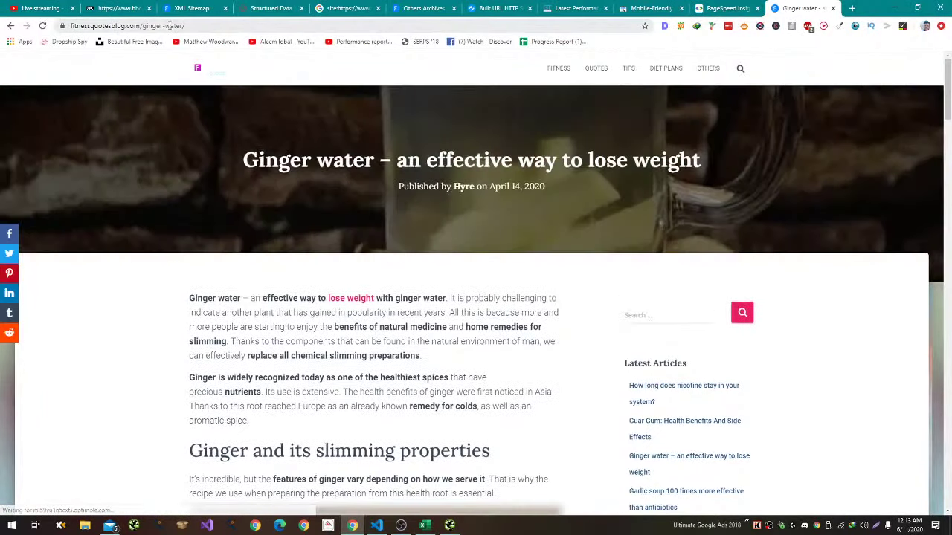
click(212, 25)
text(?)
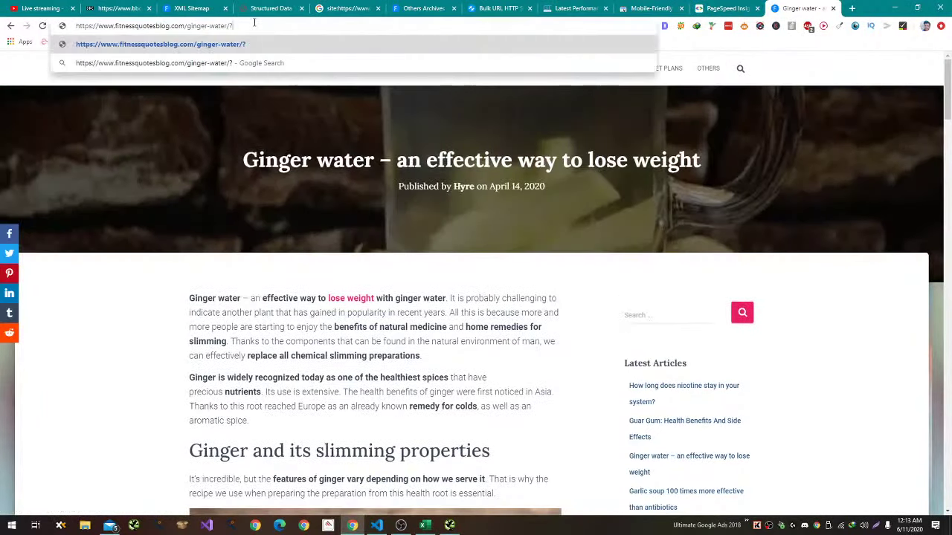
text(test=asdasd)
key(Return)
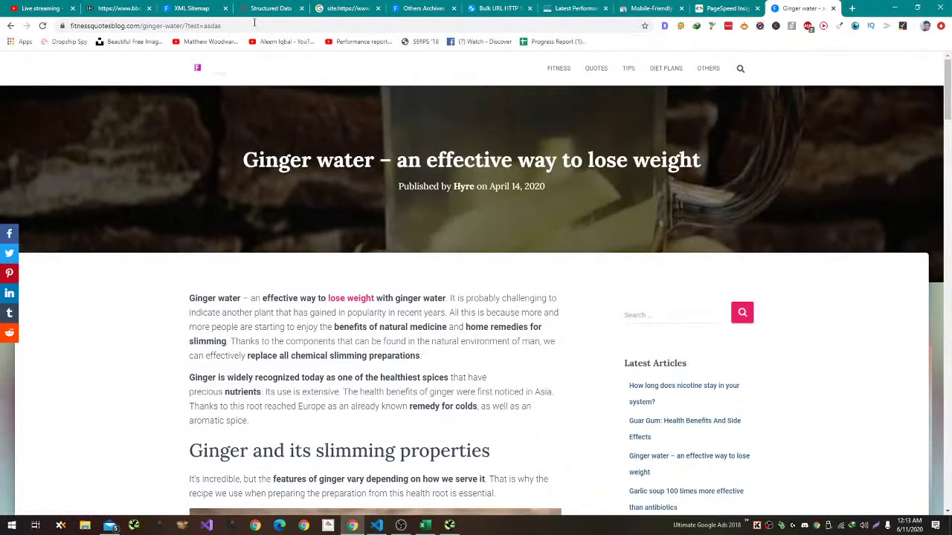
Check the canonical URL of the parameterised Ginger water page in the SEO extension's overview.
scroll(339, 174, down, 5)
scroll(340, 173, up, 2)
key(alt+Tab)
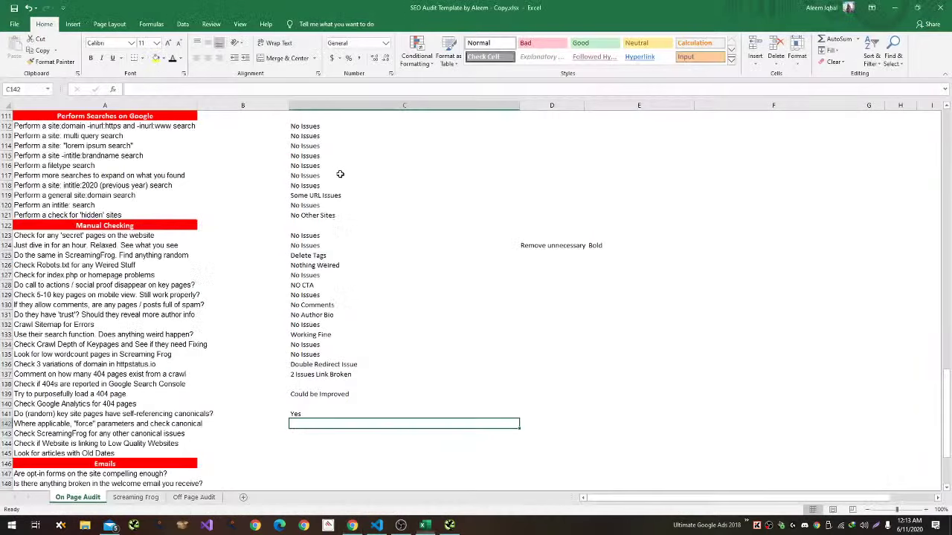
key(alt+Tab)
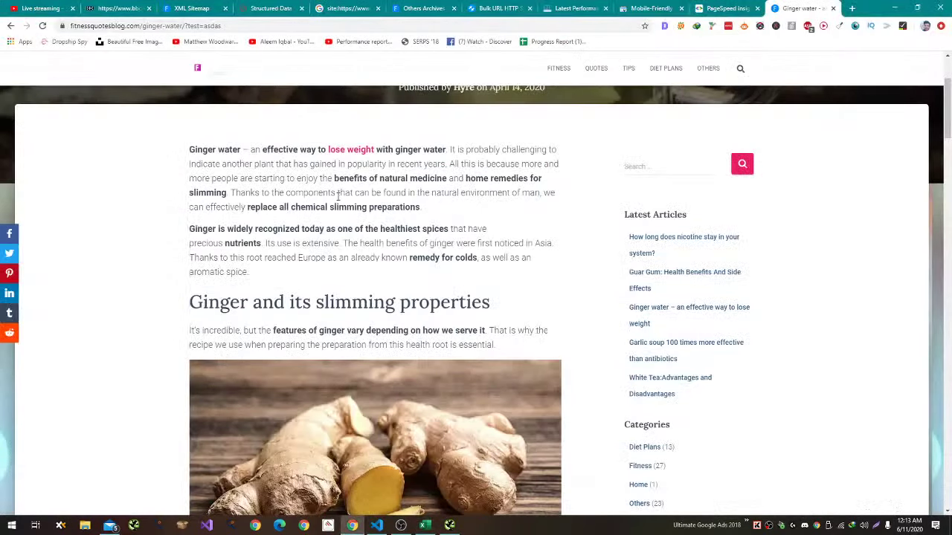
key(alt+Tab)
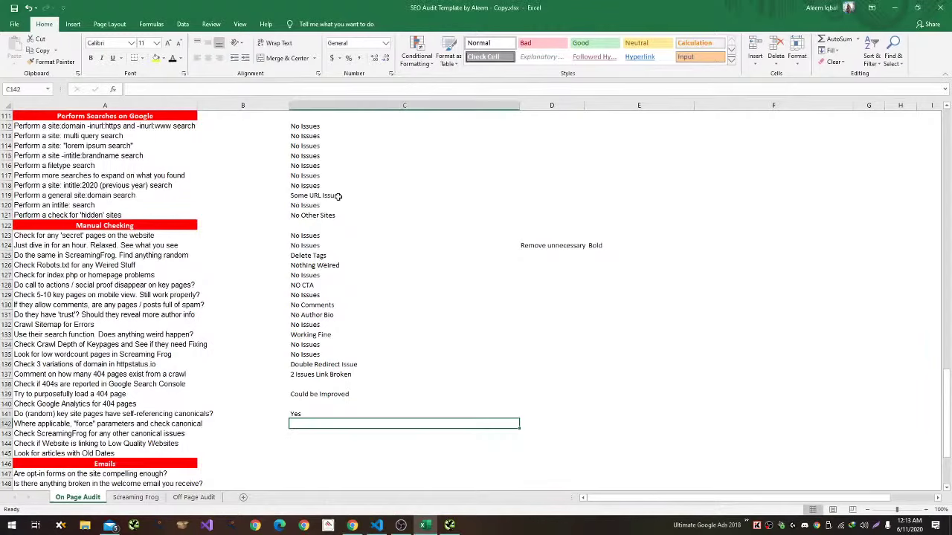
key(alt+Tab)
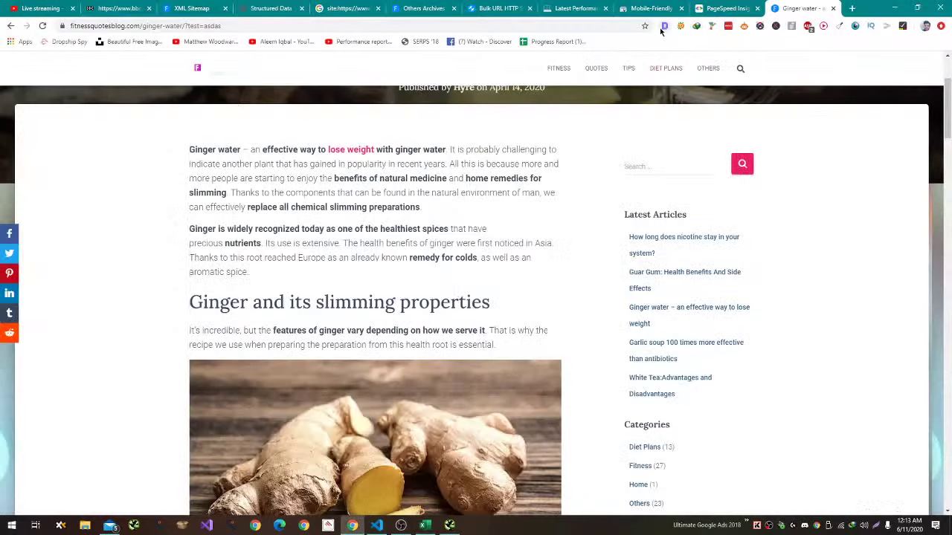
click(664, 26)
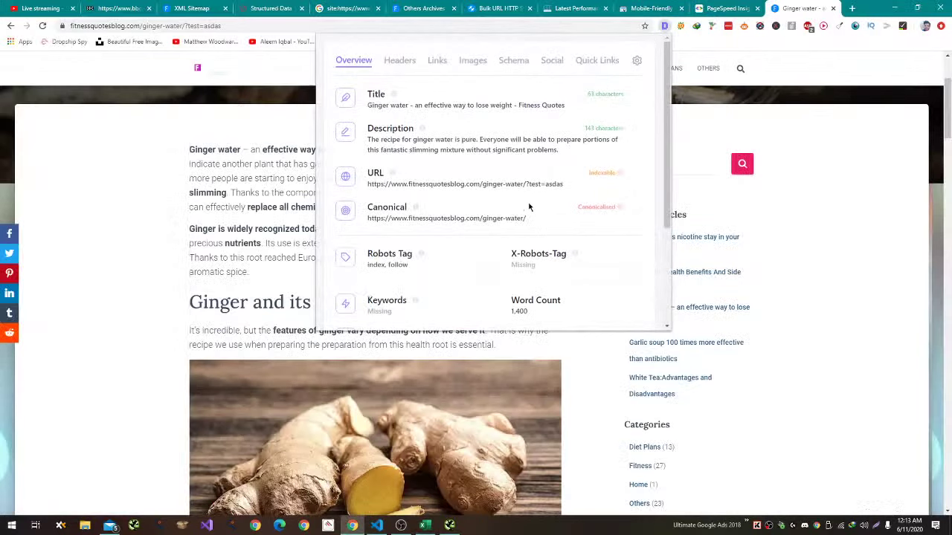
drag(524, 218, 392, 218)
Switch to Excel and enter "No Issues" for the forced parameters canonical check and the Screaming Frog check for other canonical issues.
key(alt+Tab)
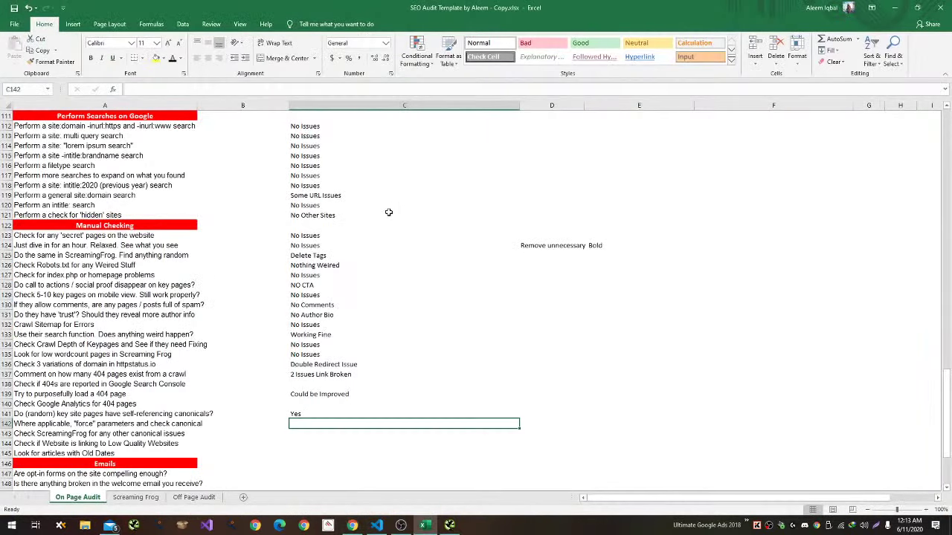
text(No Issues)
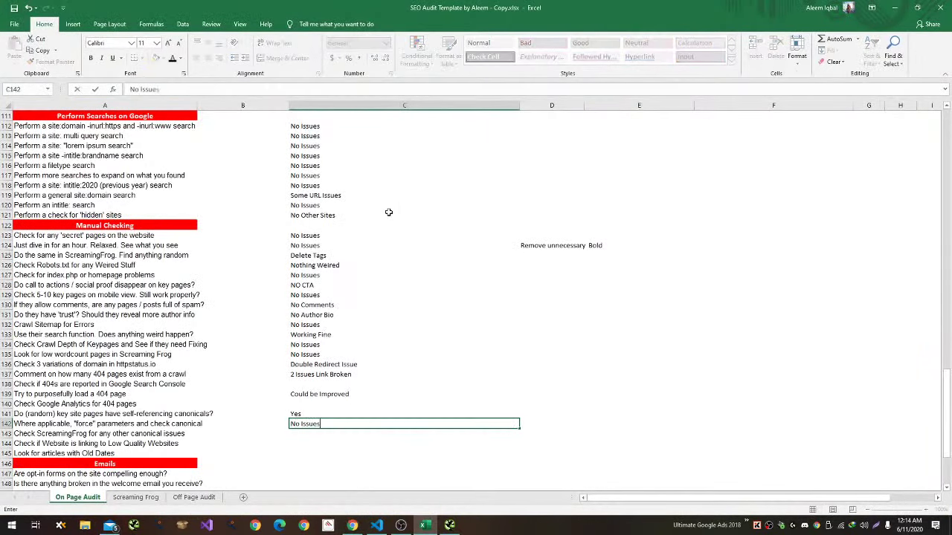
key(Return)
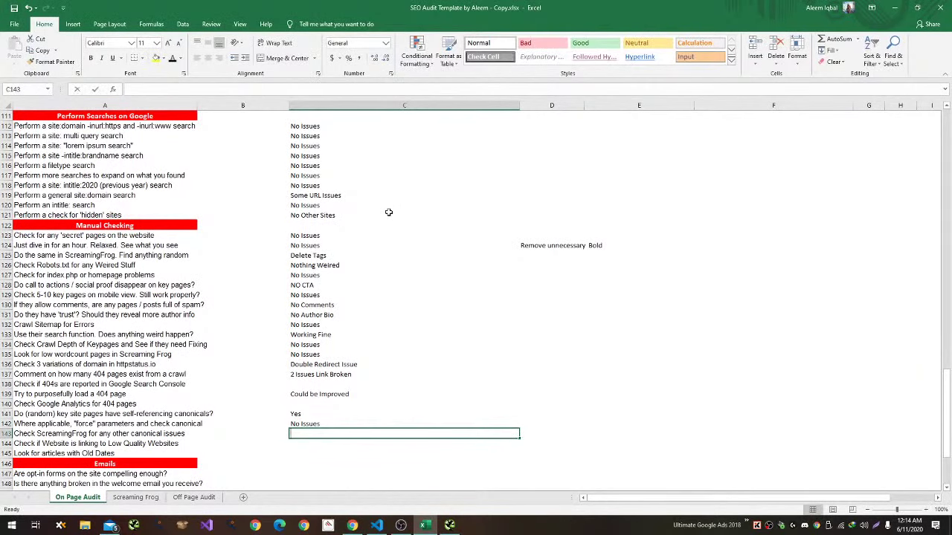
text(No Issues)
key(Return)
key(alt+Tab)
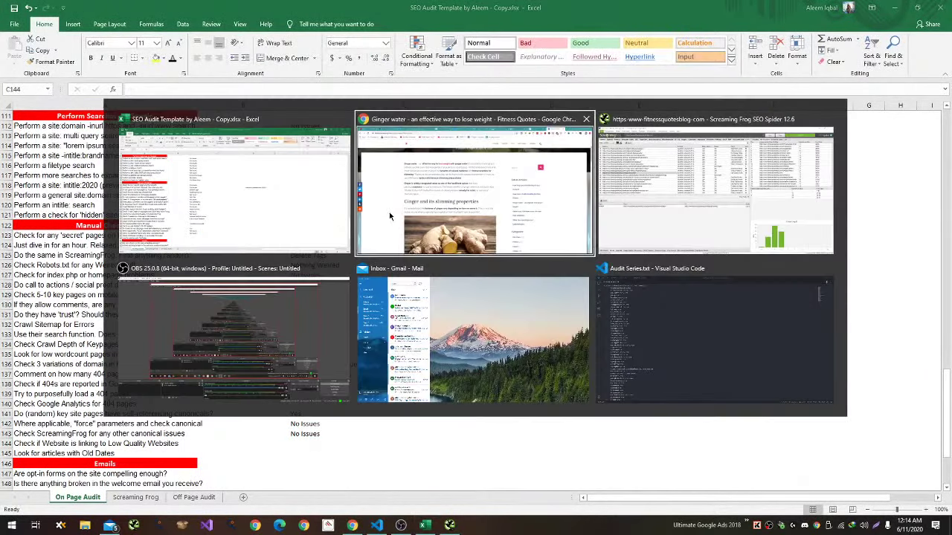
Switch to Screaming Frog and examine the crawl's external links for low-quality websites.
key(alt+Tab)
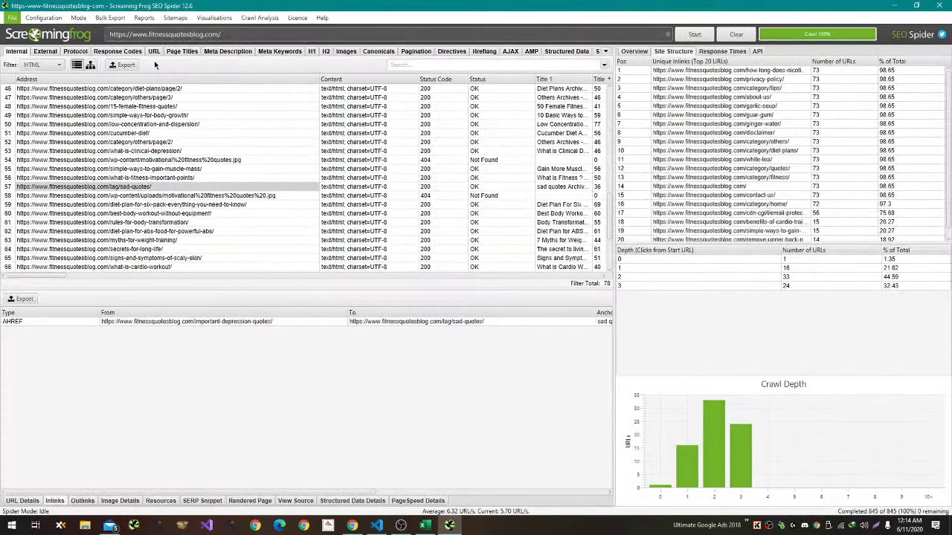
click(45, 51)
scroll(503, 220, down, 20)
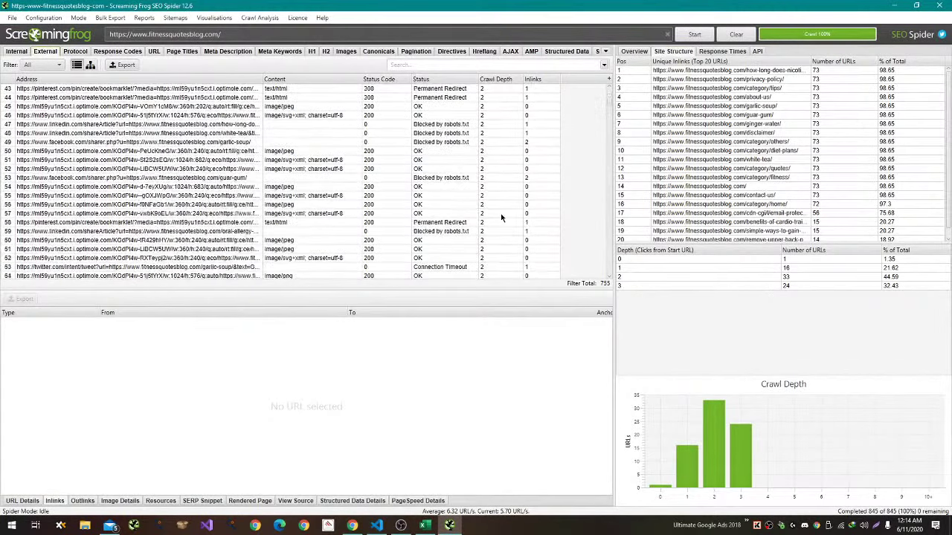
scroll(501, 217, down, 20)
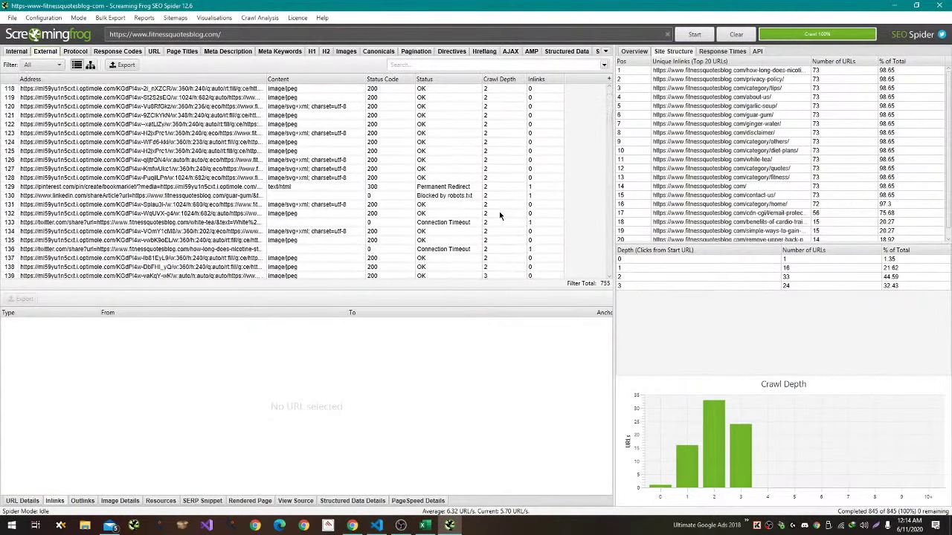
scroll(498, 212, down, 3)
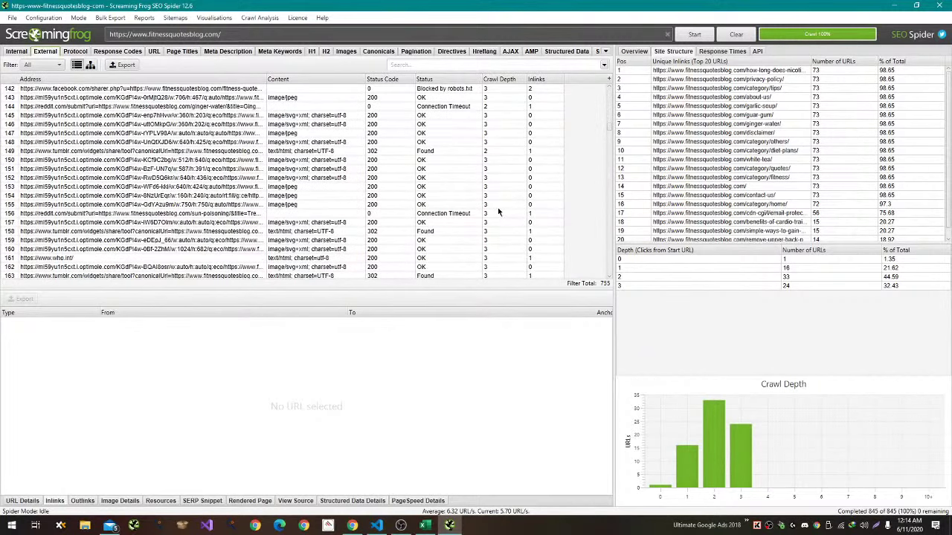
scroll(498, 212, down, 6)
scroll(497, 214, down, 20)
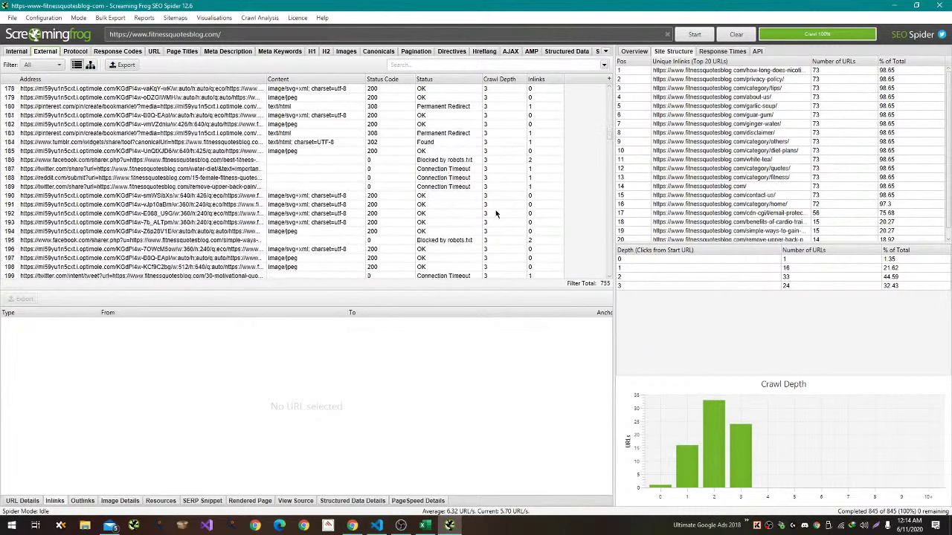
scroll(495, 214, down, 20)
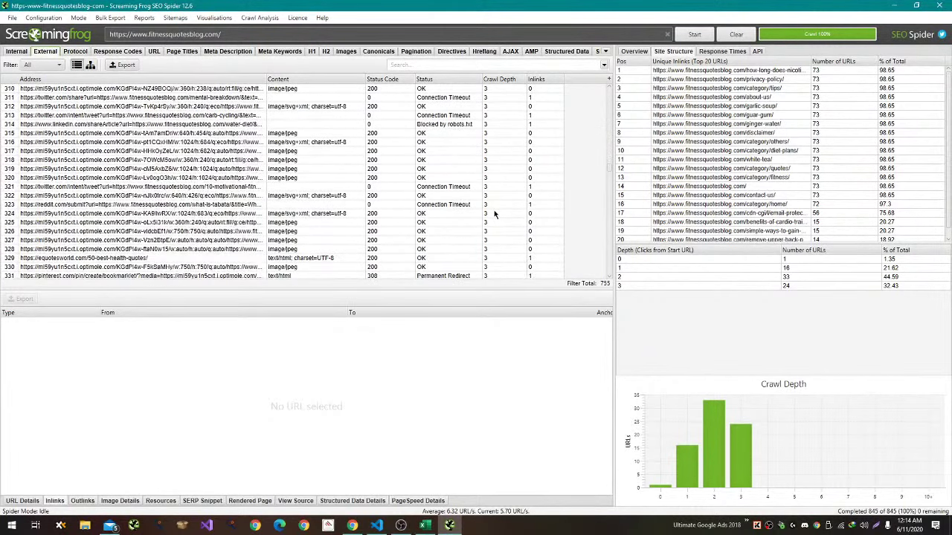
scroll(494, 214, down, 20)
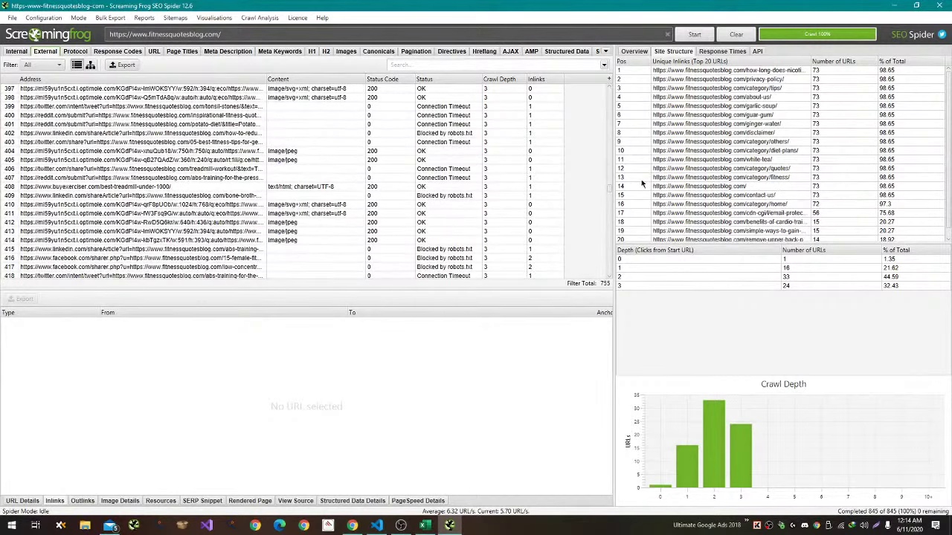
drag(610, 197, 568, 35)
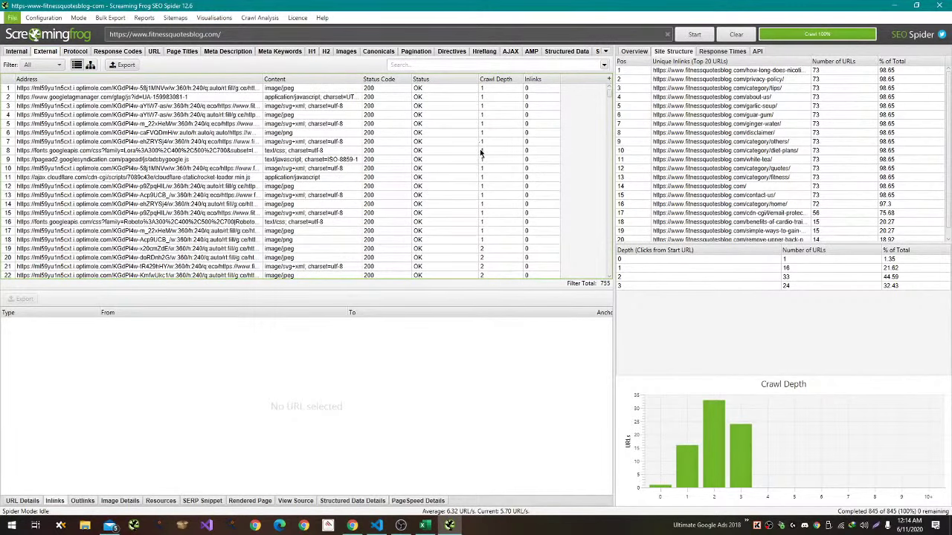
Switch to Excel and enter "No Issues" for the check on linking to low-quality websites.
key(alt+Tab)
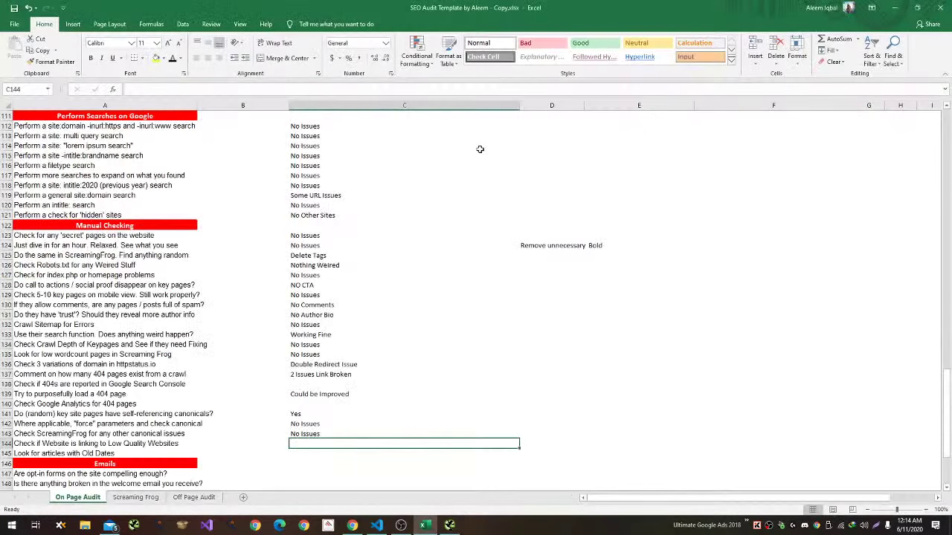
text(No Issues)
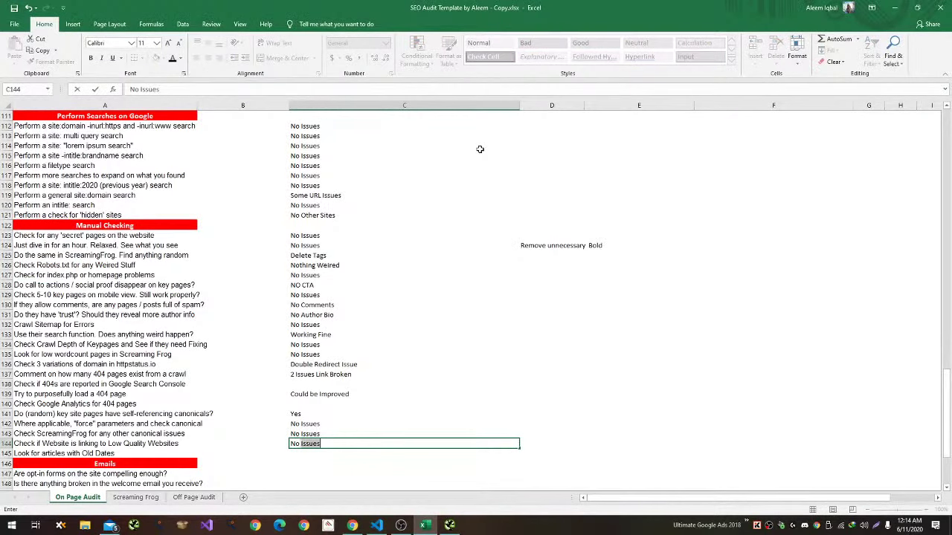
key(Return)
key(alt+Tab)
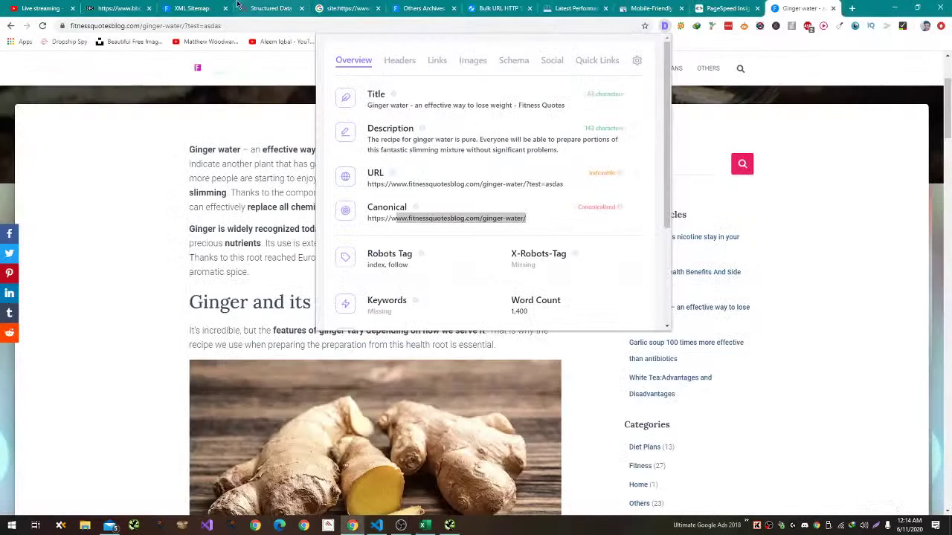
click(328, 6)
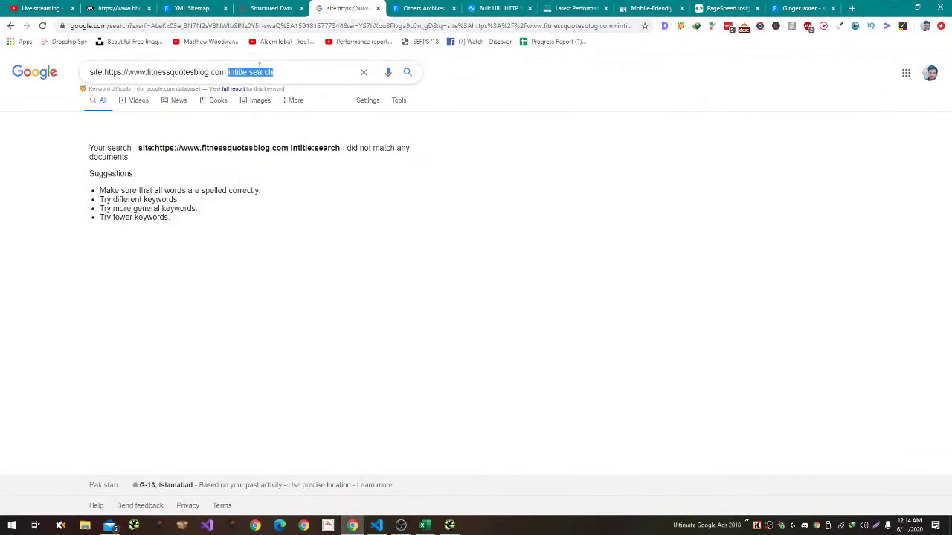
key(BackSpace)
key(Return)
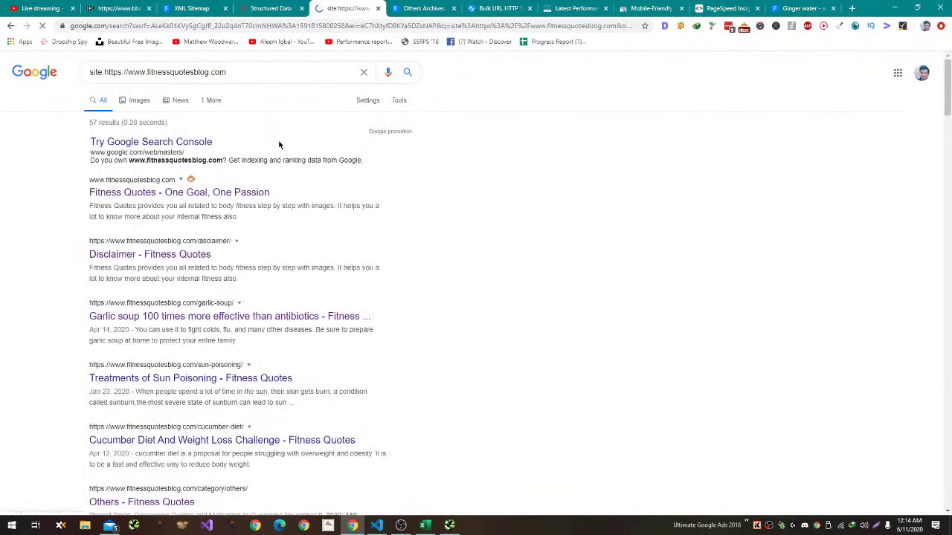
scroll(276, 145, down, 15)
scroll(278, 140, down, 20)
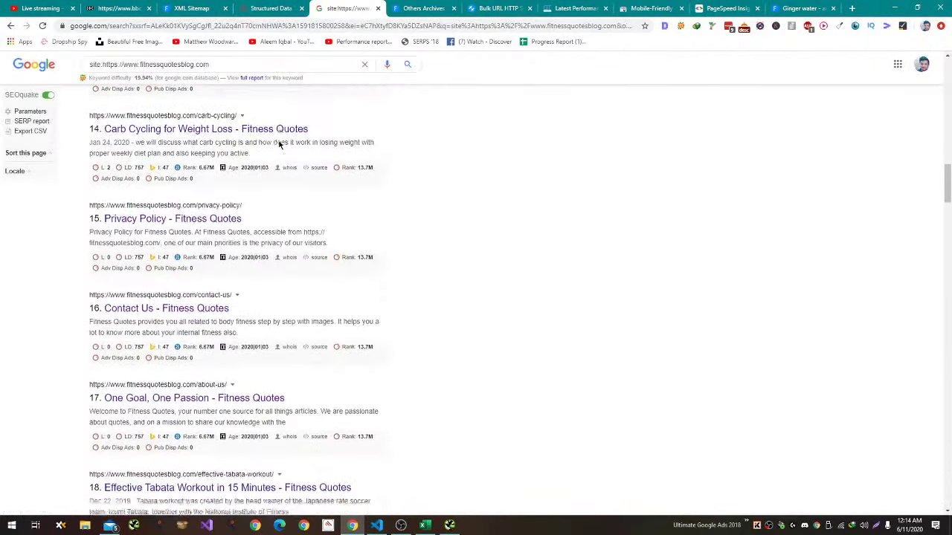
scroll(278, 143, down, 20)
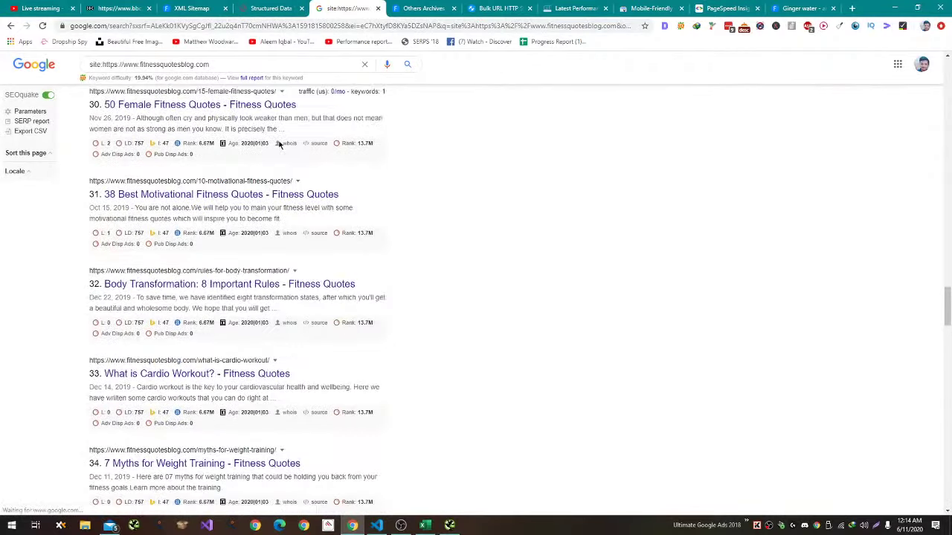
scroll(276, 147, down, 20)
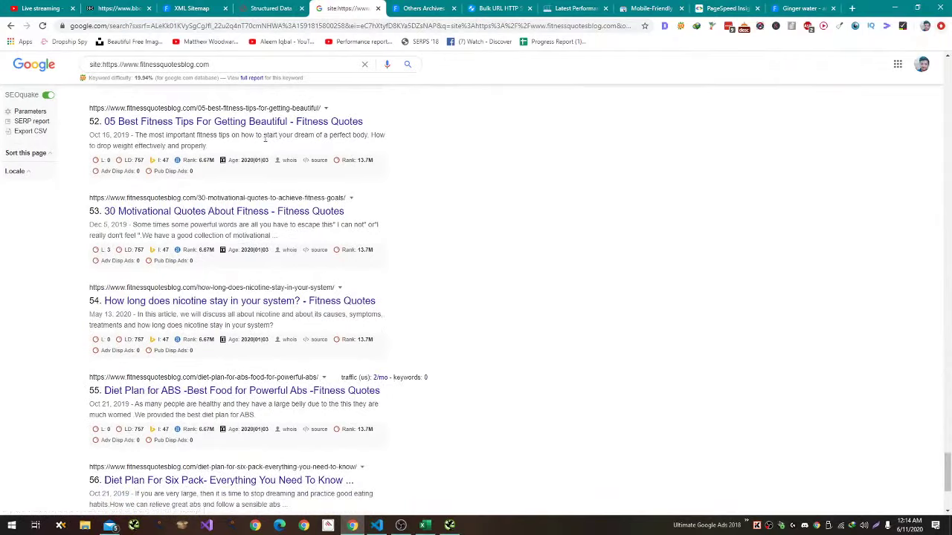
Switch to Excel and enter "No Issues" for the check on articles with old dates.
key(alt+Tab)
text(B)
key(BackSpace)
text(No Issues)
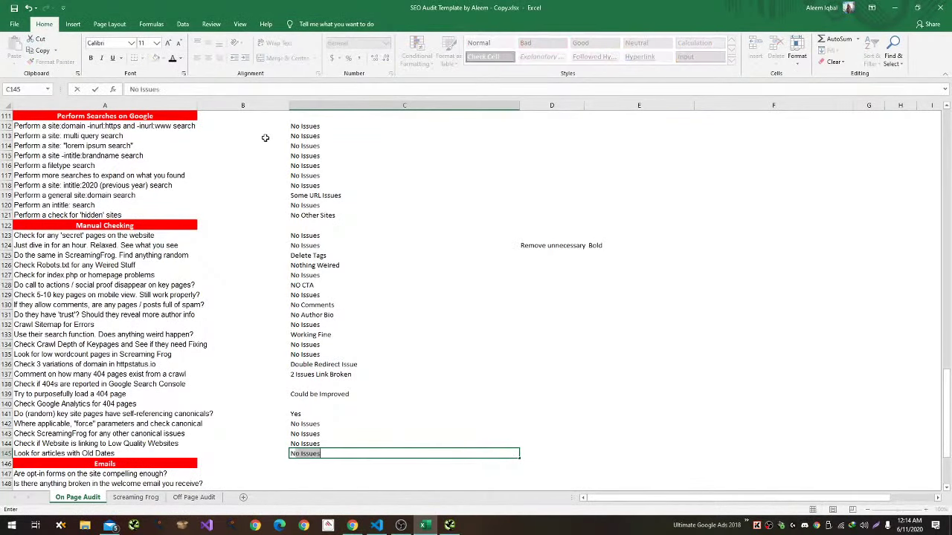
key(Return)
key(Return)
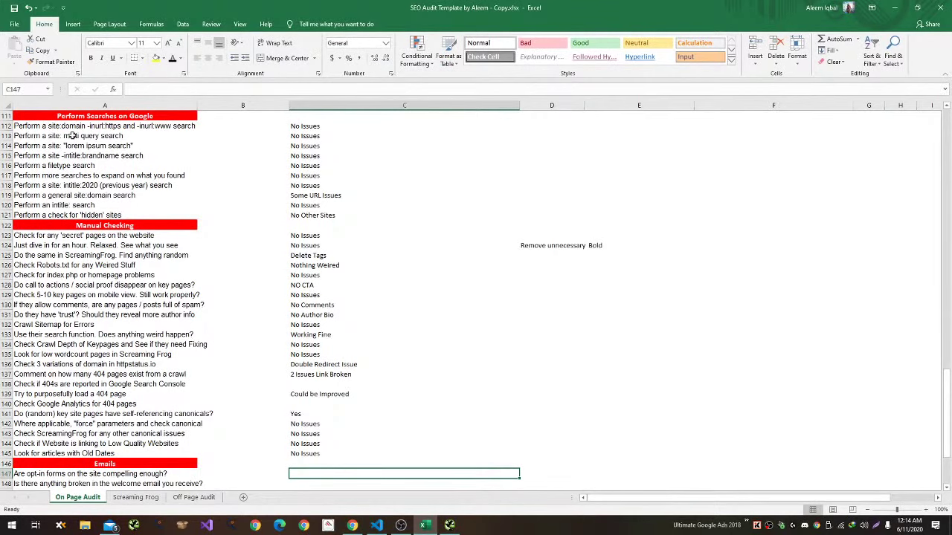
Skip the Emails and Keyword Cannibalisation sections and select the note cell for meta description accuracy on key site pages.
scroll(264, 137, down, 5)
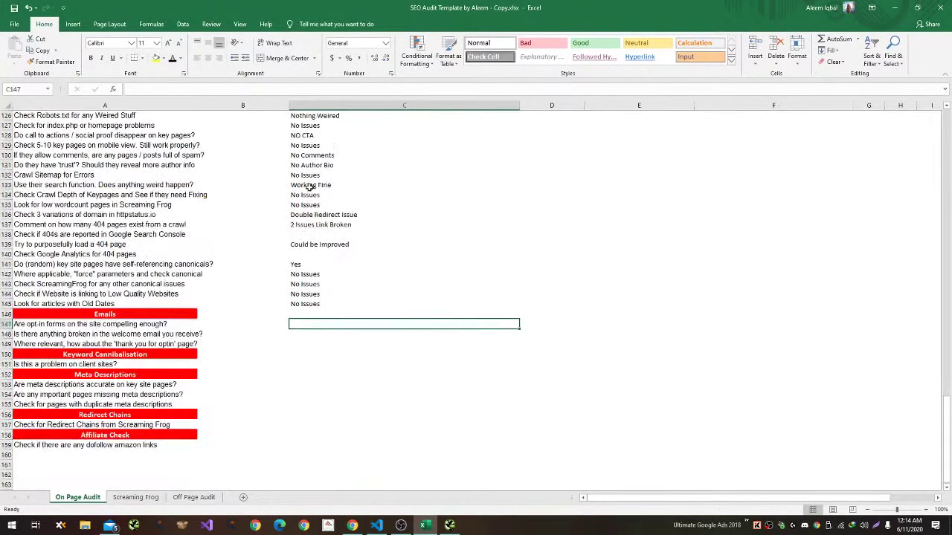
click(299, 354)
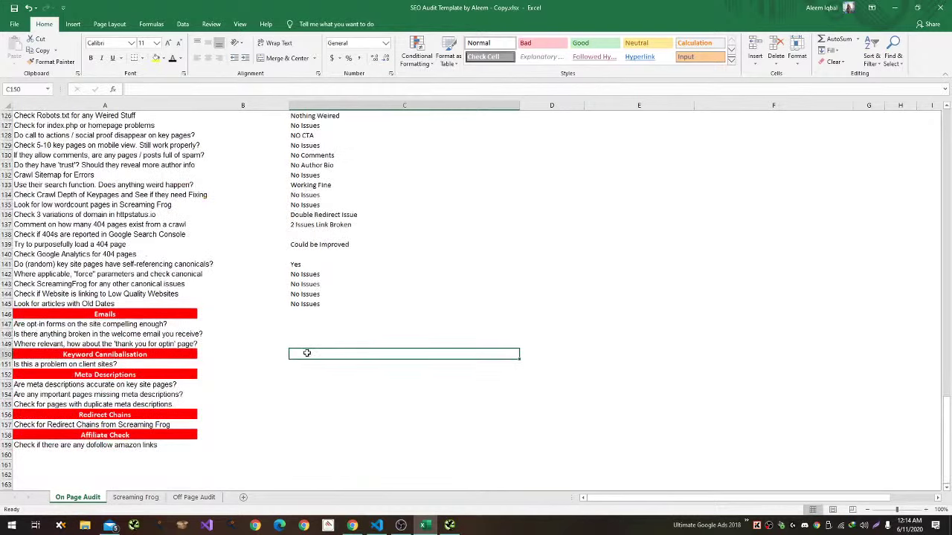
drag(306, 352, 145, 362)
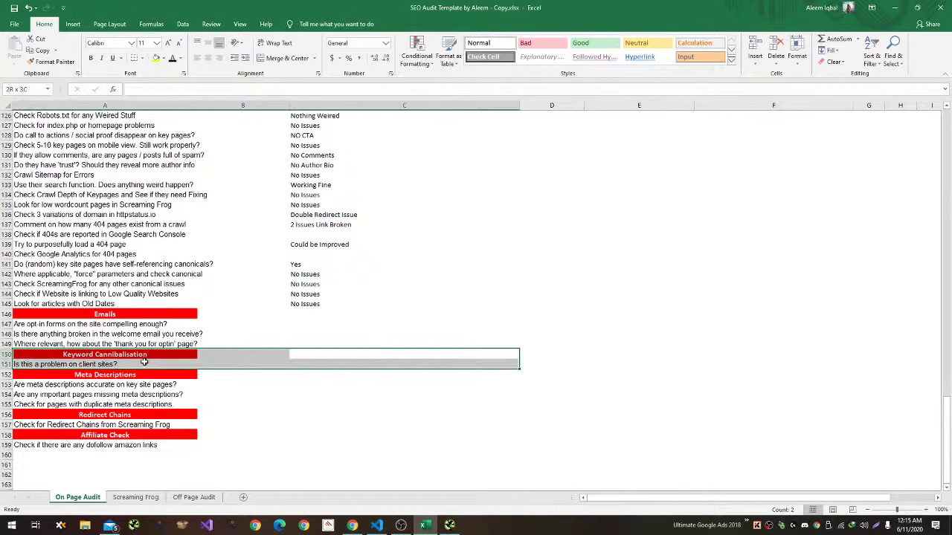
click(139, 386)
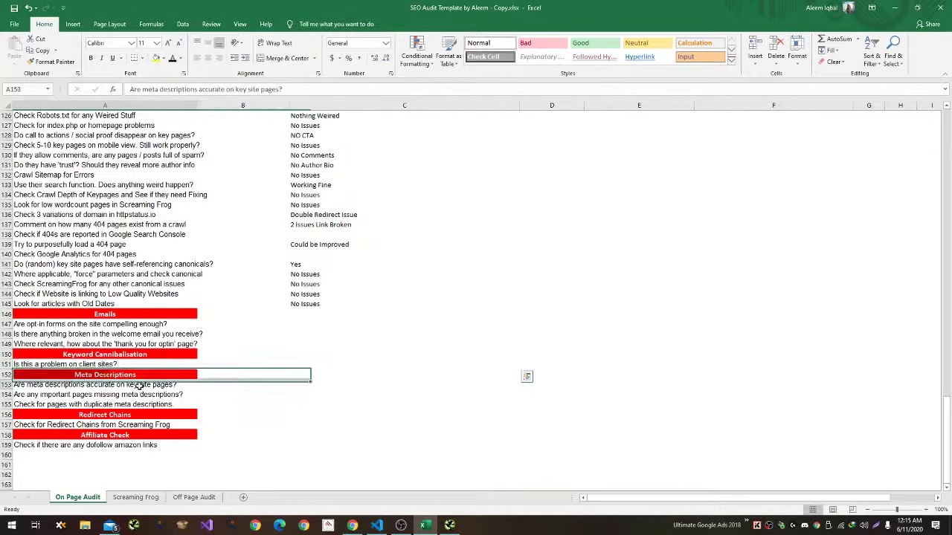
drag(139, 386, 310, 398)
click(330, 383)
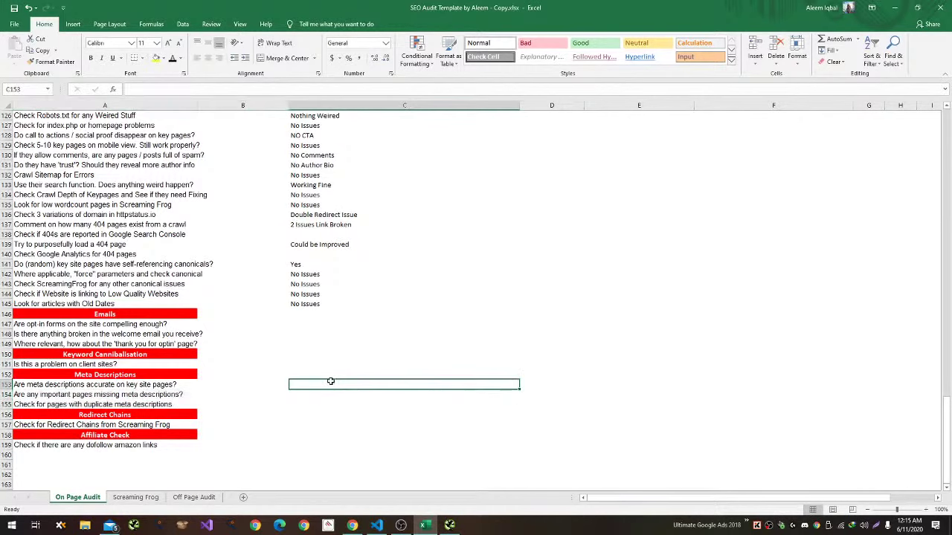
Switch to Screaming Frog and list the pages with missing meta descriptions from the crawl overview.
click(449, 526)
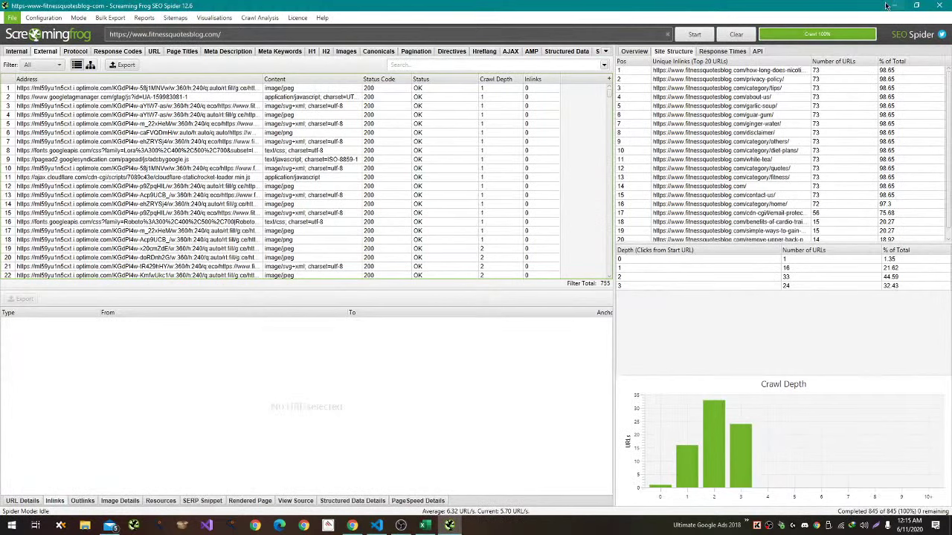
click(635, 53)
scroll(757, 182, up, 5)
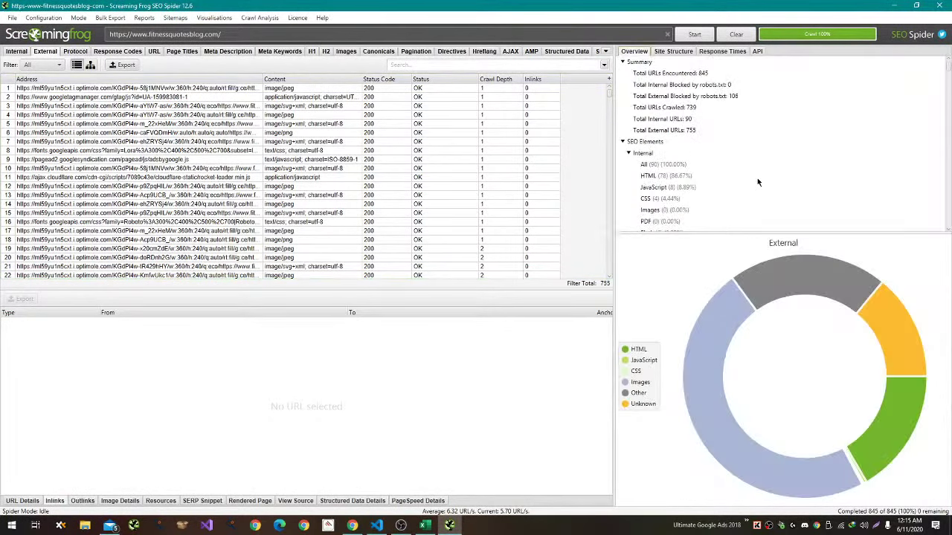
scroll(757, 182, down, 8)
scroll(757, 182, down, 10)
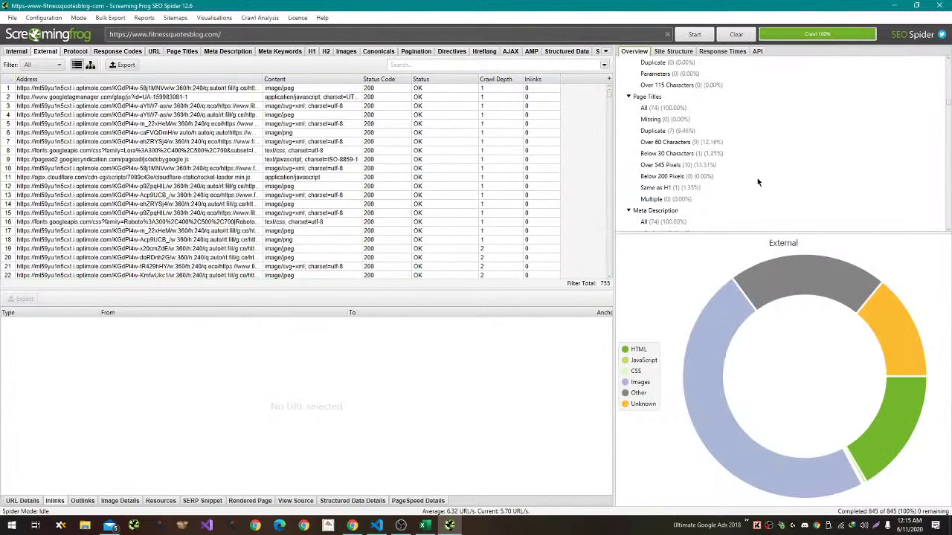
click(711, 155)
click(711, 165)
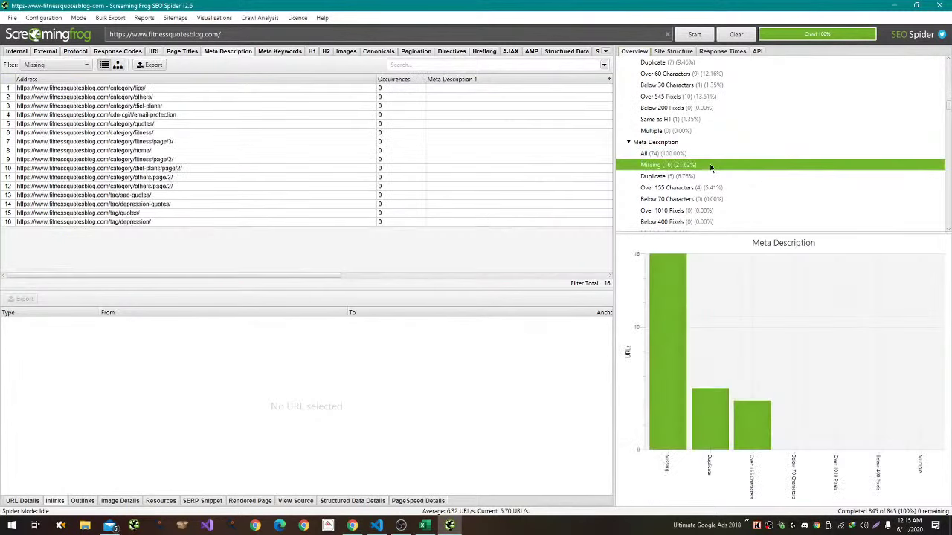
Switch to Excel and enter "Missing" as the note for whether meta descriptions are accurate on key site pages.
key(alt+Tab)
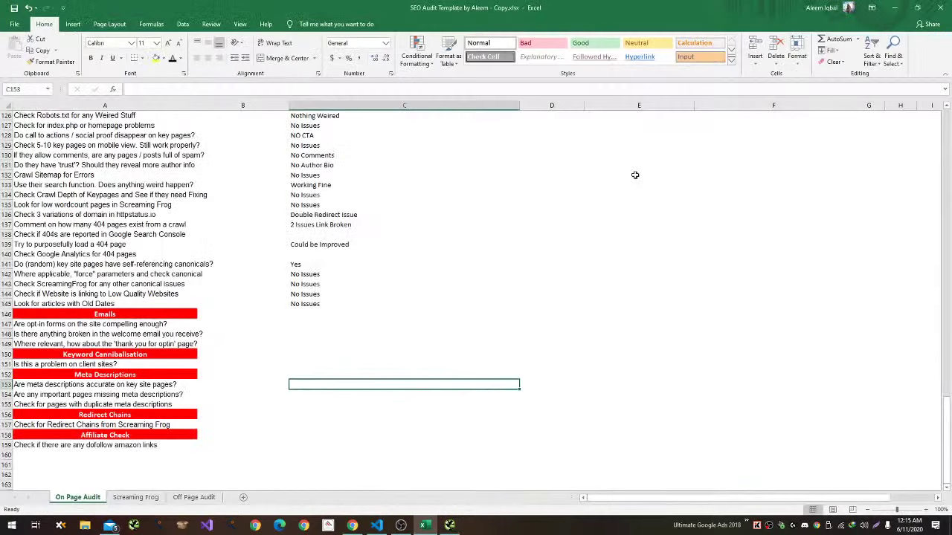
key(alt+Tab)
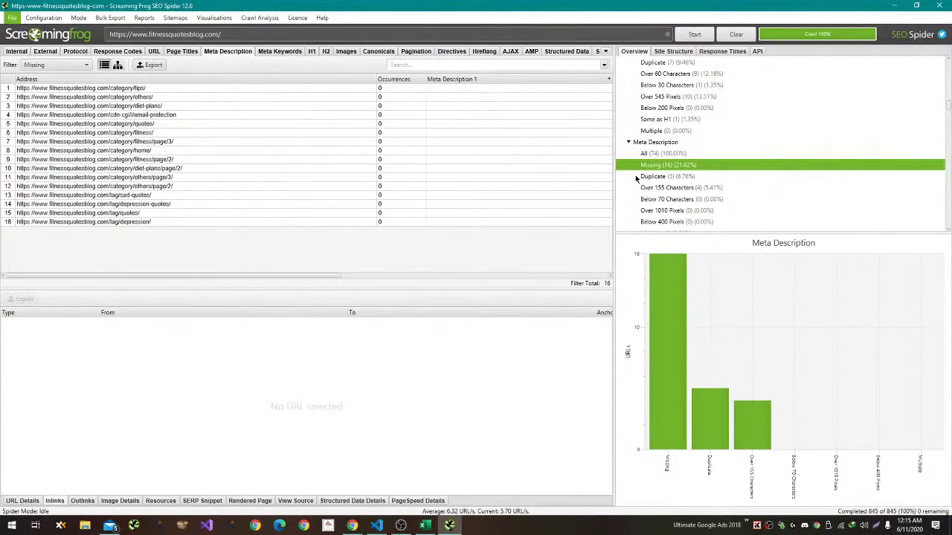
key(alt+Tab)
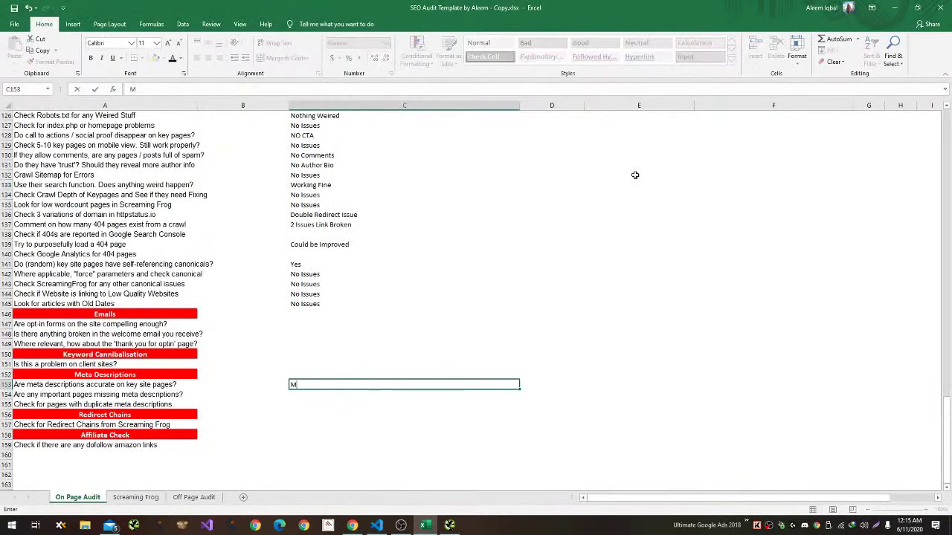
text(Missing)
key(Return)
Switch to Screaming Frog, list the pages with duplicate meta descriptions, and return to the audit sheet in Excel.
key(alt+Tab)
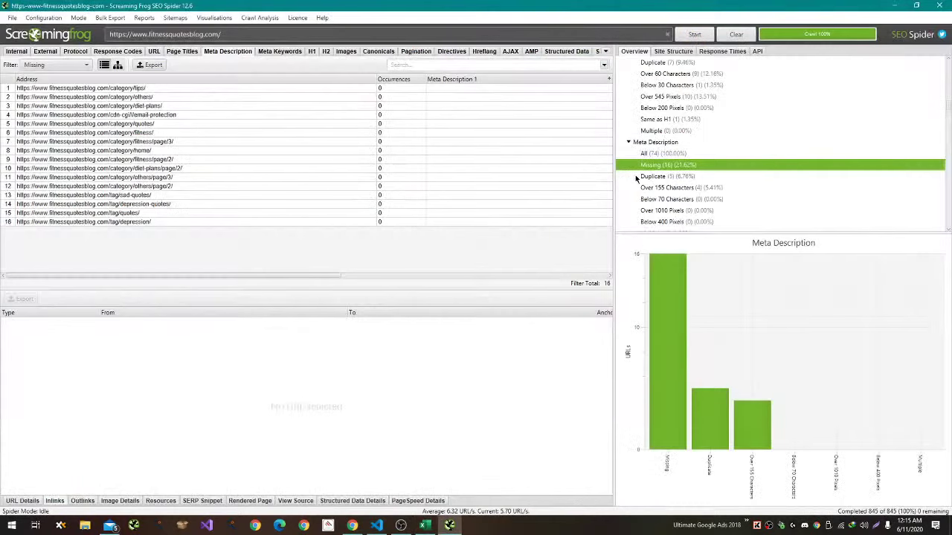
key(alt+Tab)
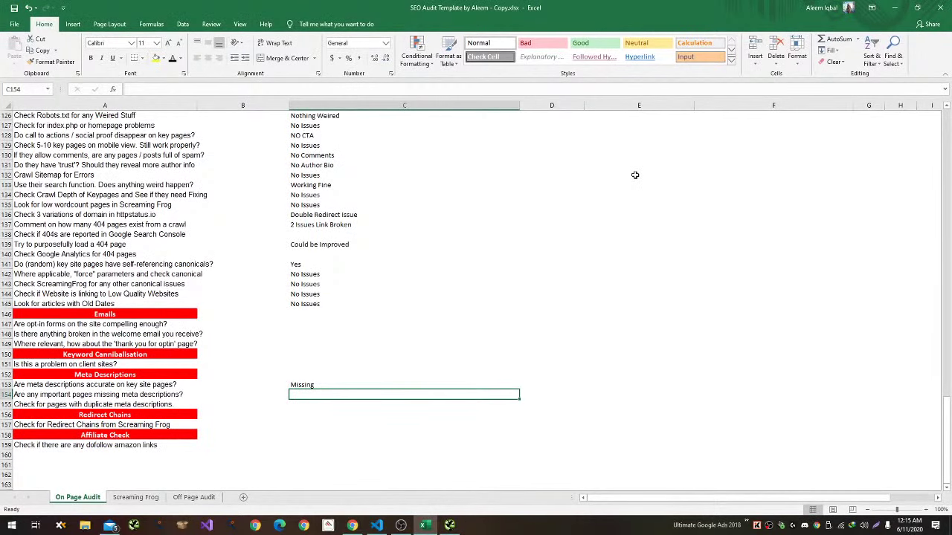
key(alt+Tab)
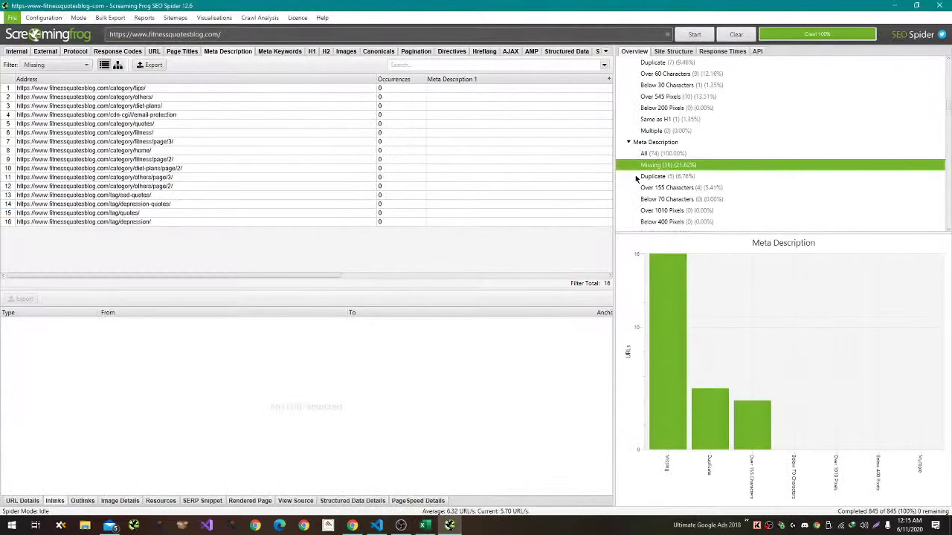
click(661, 178)
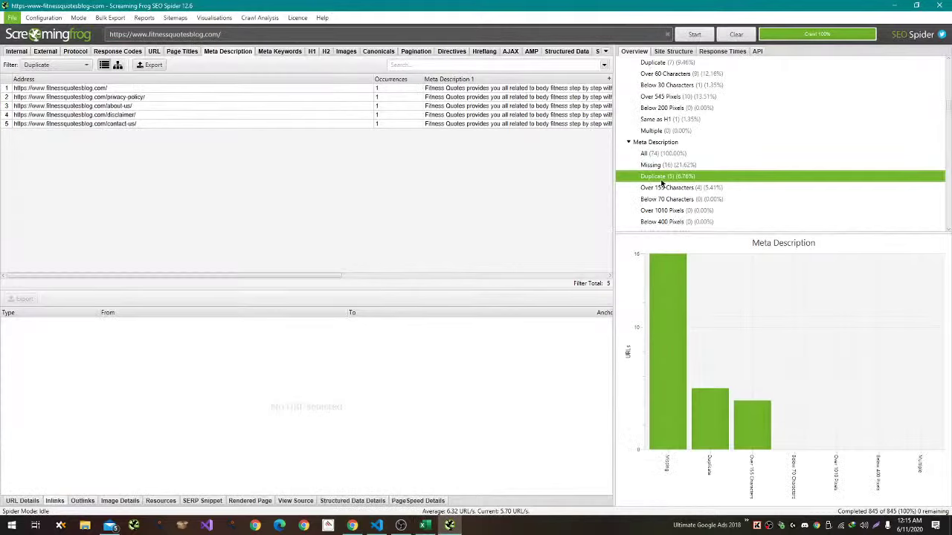
key(alt+Tab)
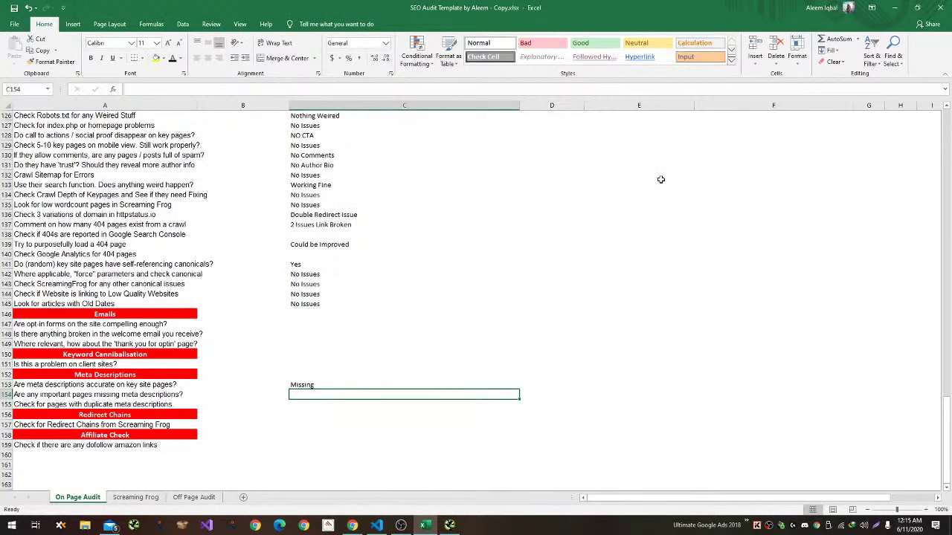
Enter "5 Pages Duplicate" as the note for the check for pages with duplicate meta descriptions.
key(Down)
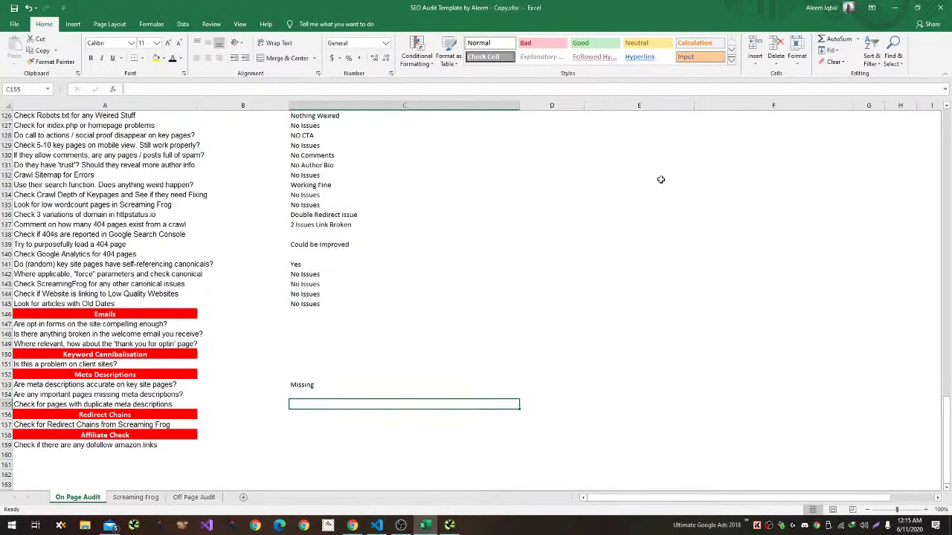
text(5 Pages)
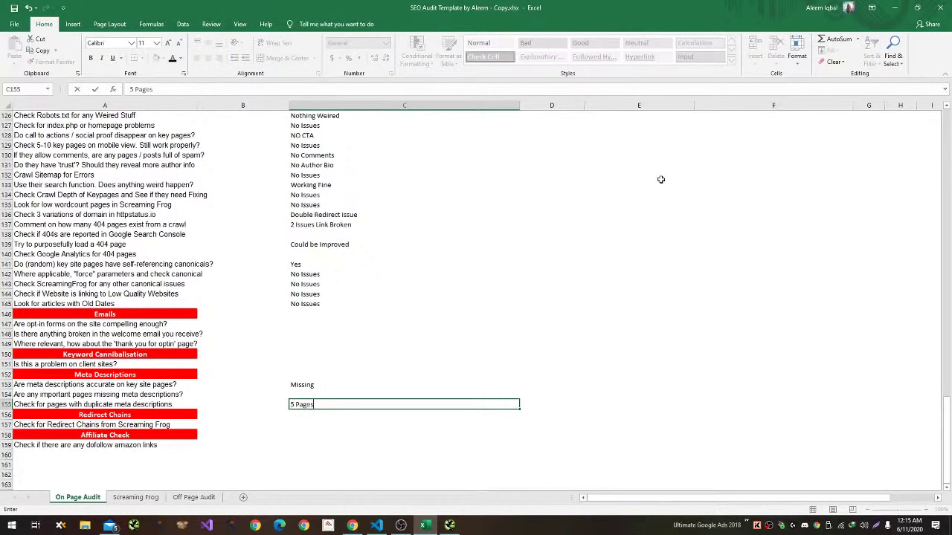
text( Duplicate)
key(Tab)
Switch to Screaming Frog, list all meta descriptions from the crawl overview and read through their texts for accuracy.
key(alt+Tab)
scroll(730, 195, down, 1)
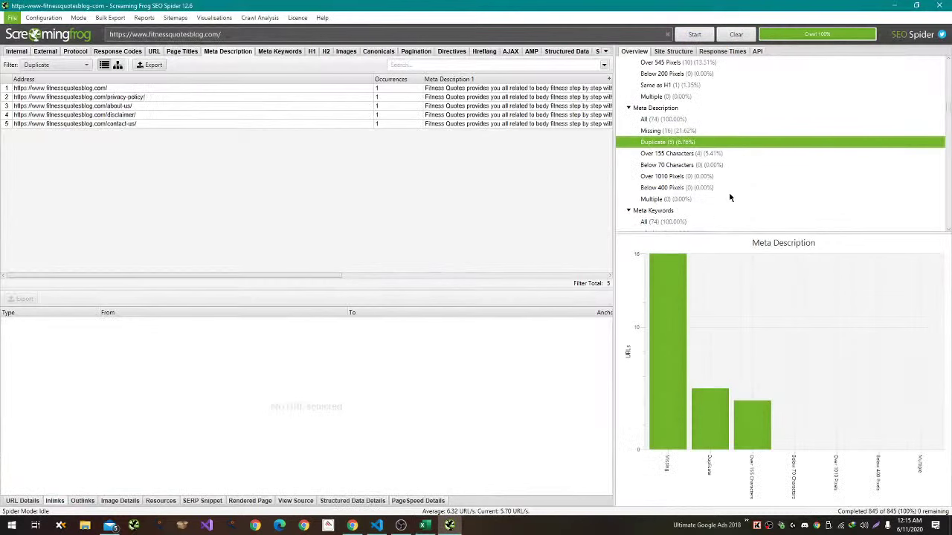
click(706, 120)
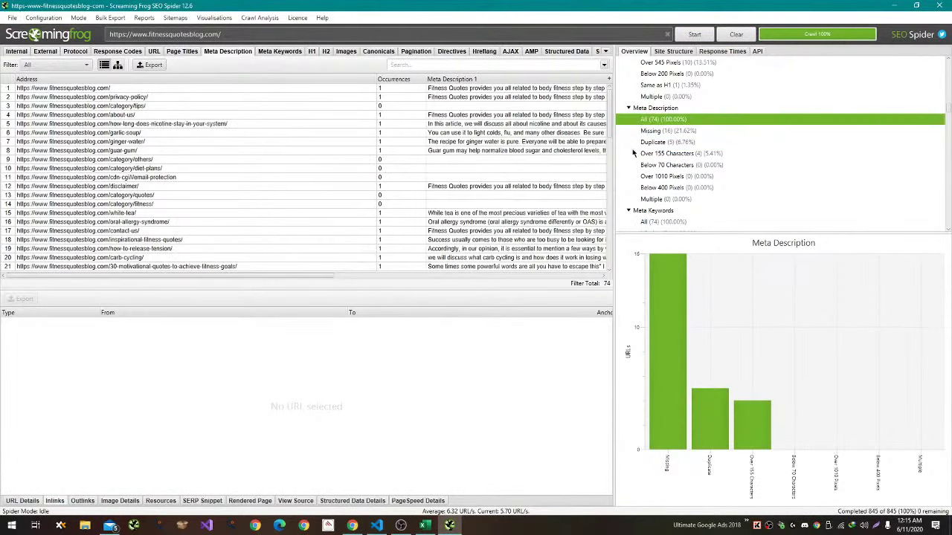
drag(153, 276, 292, 272)
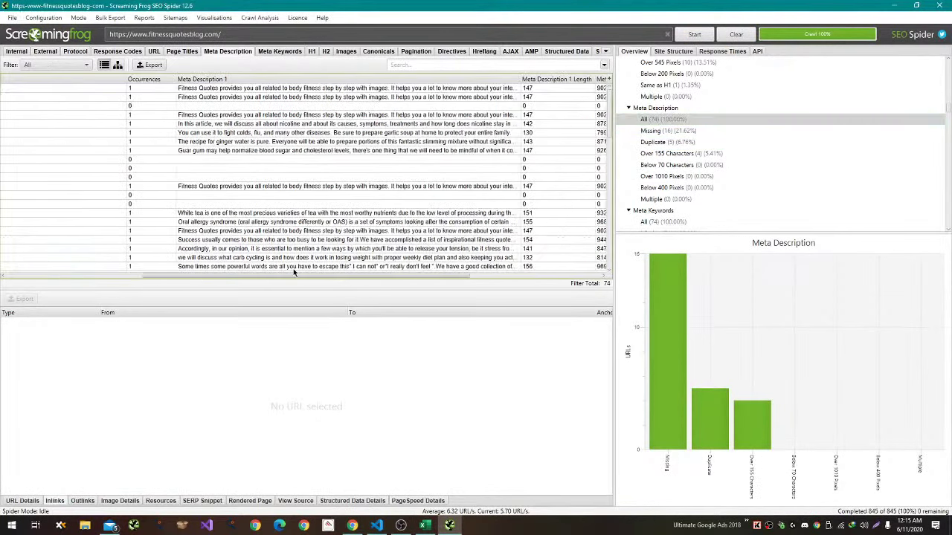
scroll(323, 233, down, 9)
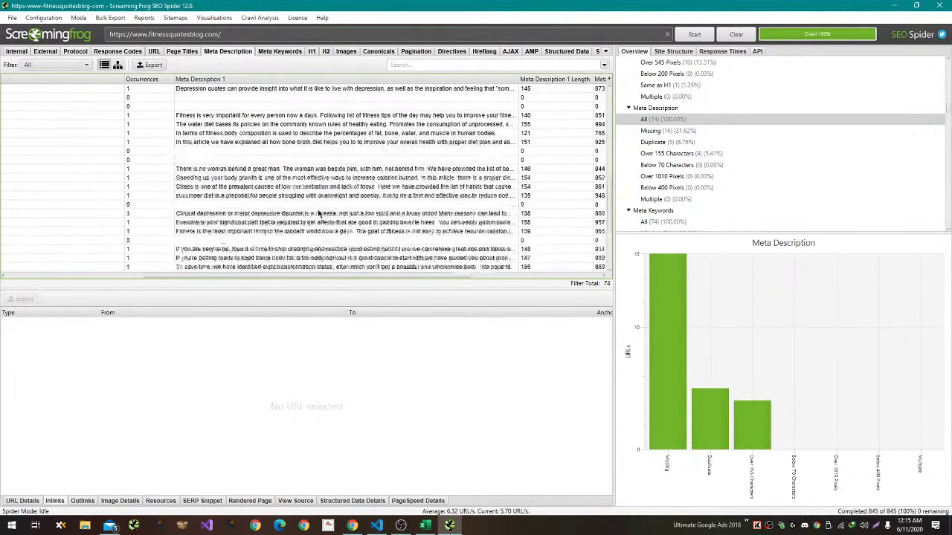
scroll(318, 214, down, 2)
scroll(318, 214, down, 6)
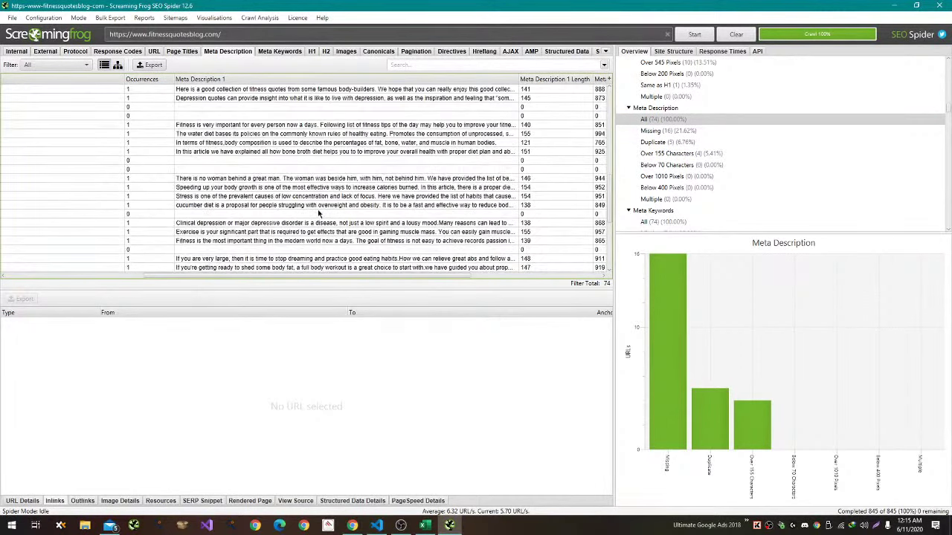
scroll(318, 213, down, 10)
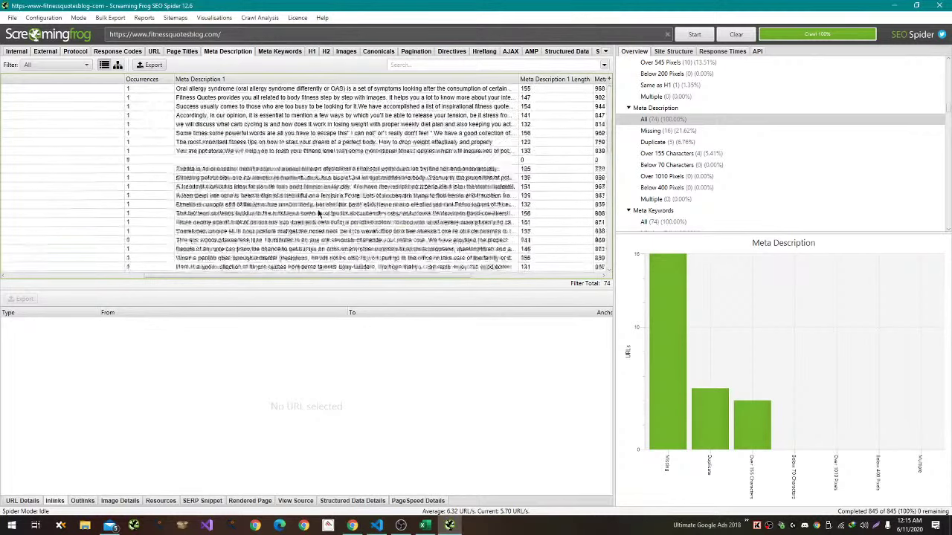
Switch to Excel and copy the "Missing" note into the row asking whether important pages are missing meta descriptions.
key(alt+Tab)
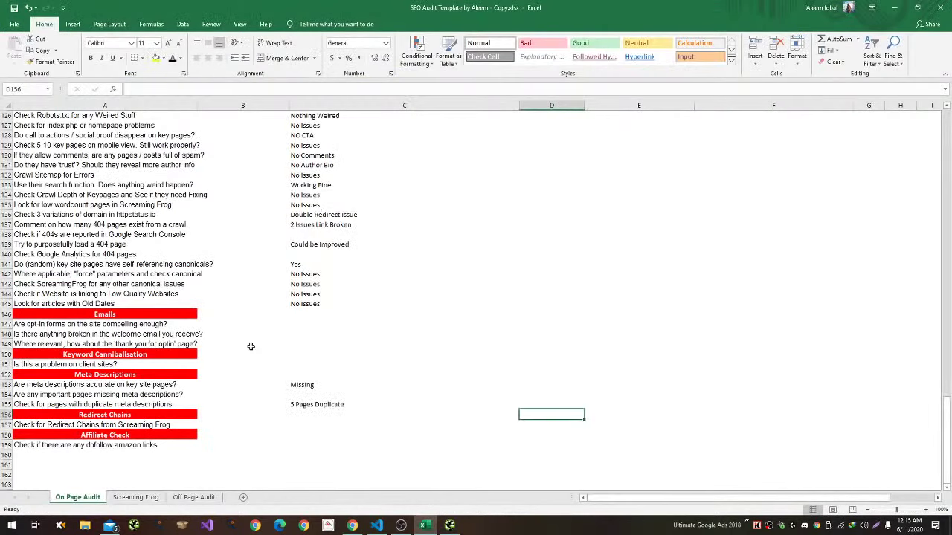
click(324, 324)
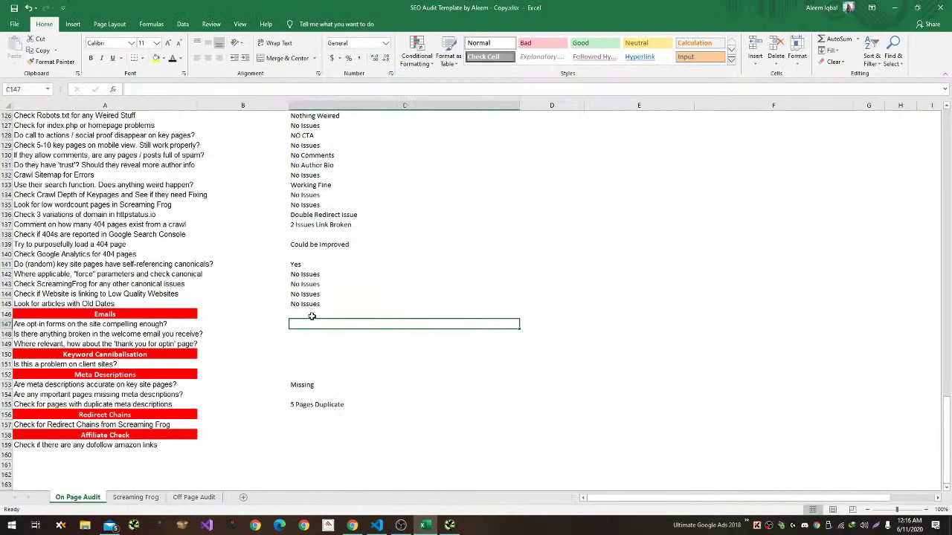
click(308, 303)
click(309, 321)
click(302, 373)
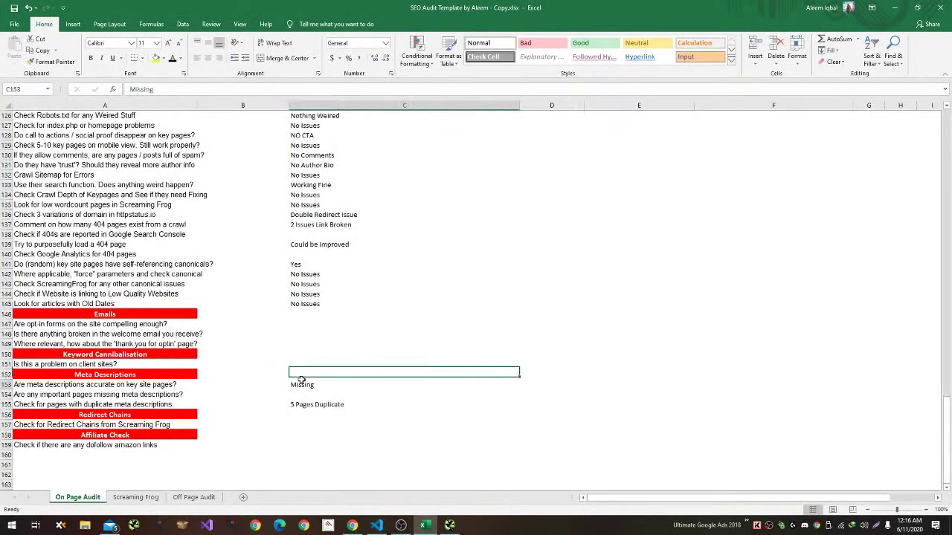
click(302, 384)
key(ctrl+c)
click(305, 392)
key(ctrl+v)
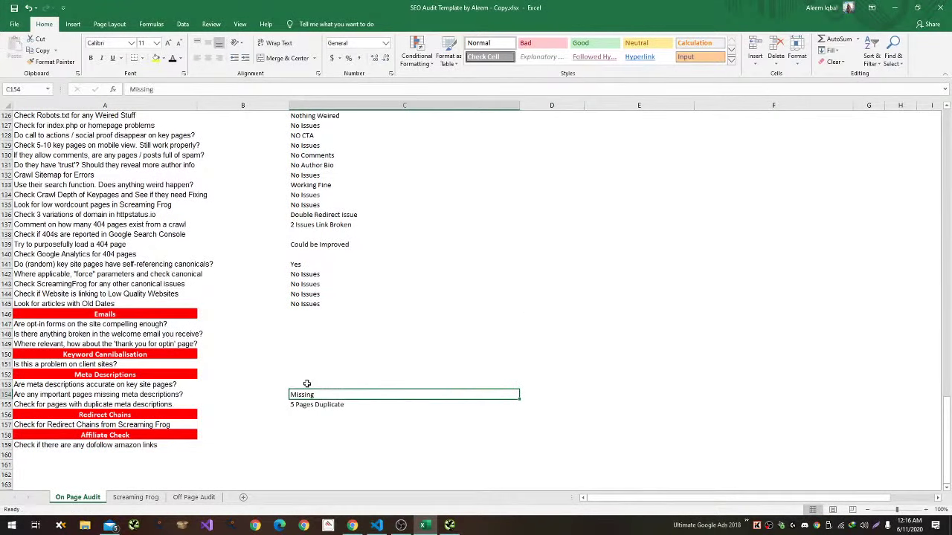
Set the note for whether meta descriptions are accurate on key site pages to "No Issues".
click(307, 383)
text(No Issues)
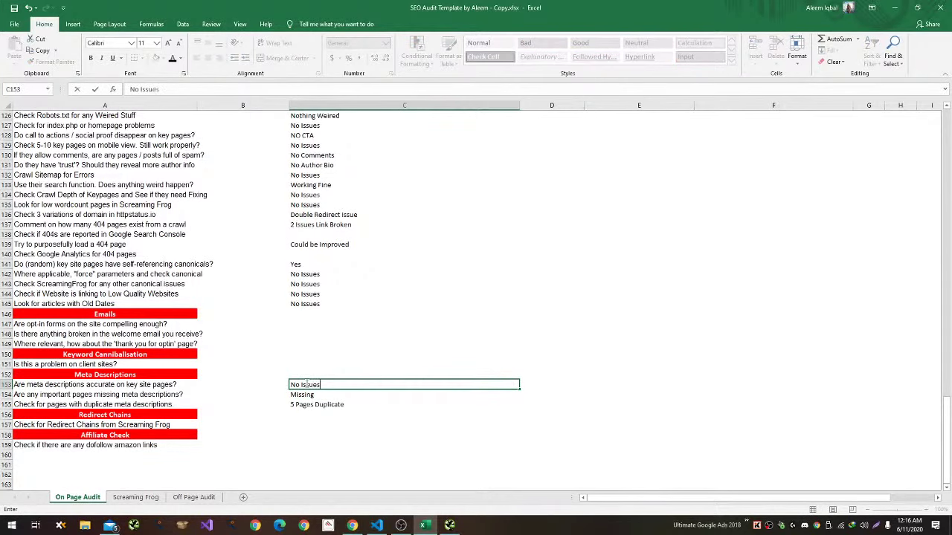
key(Return)
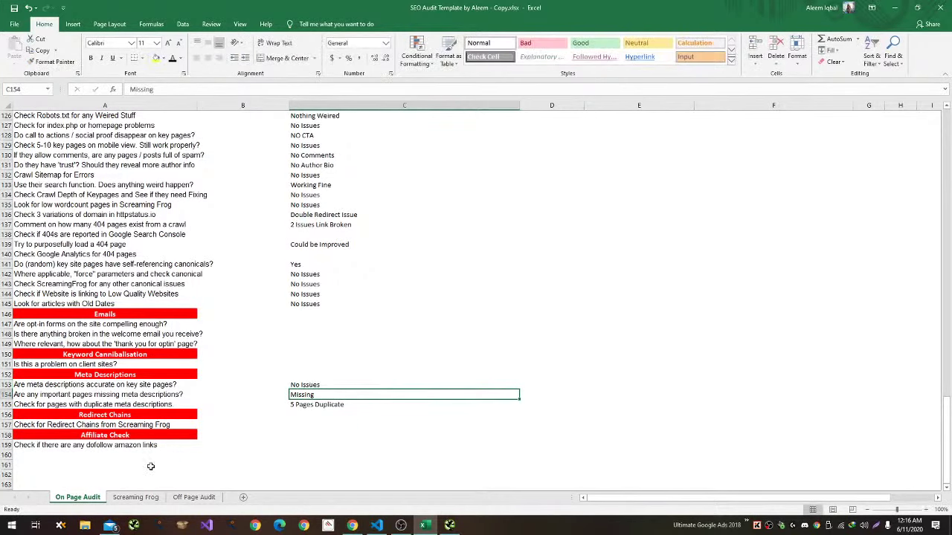
Look at the Off Page Audit sheet, then review the On Page Audit checklist back up to its title.
click(189, 497)
click(77, 497)
scroll(270, 403, up, 20)
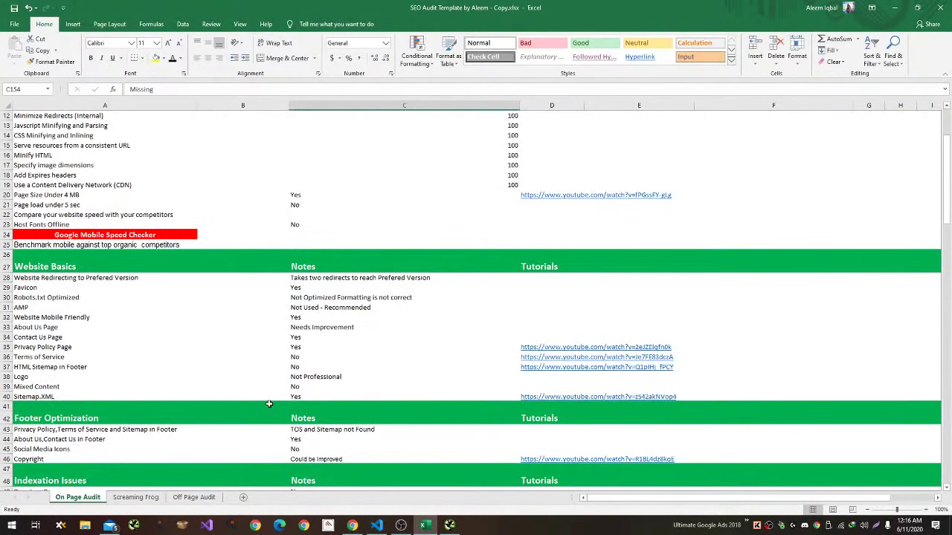
scroll(269, 403, up, 4)
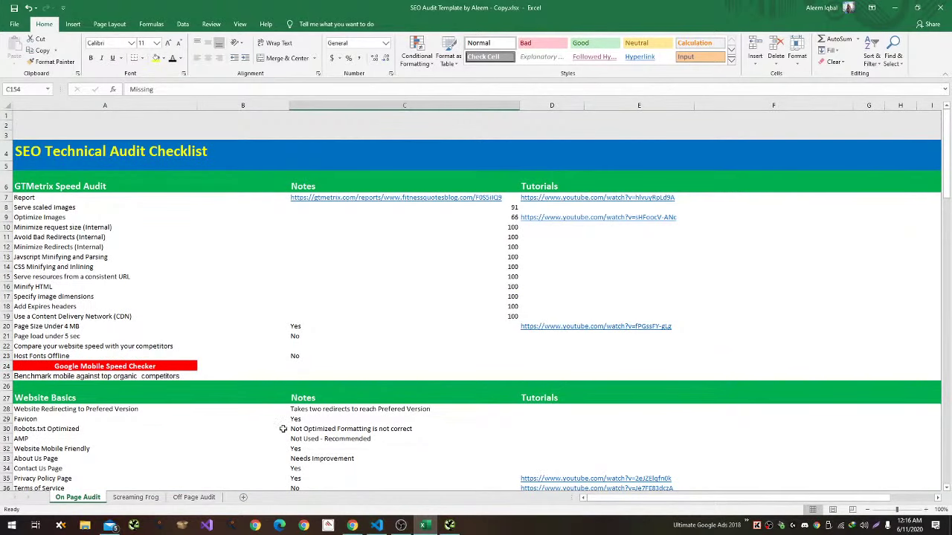
Switch to Chrome and show the YouTube Studio live stream dashboard with its live chat.
click(350, 526)
click(87, 6)
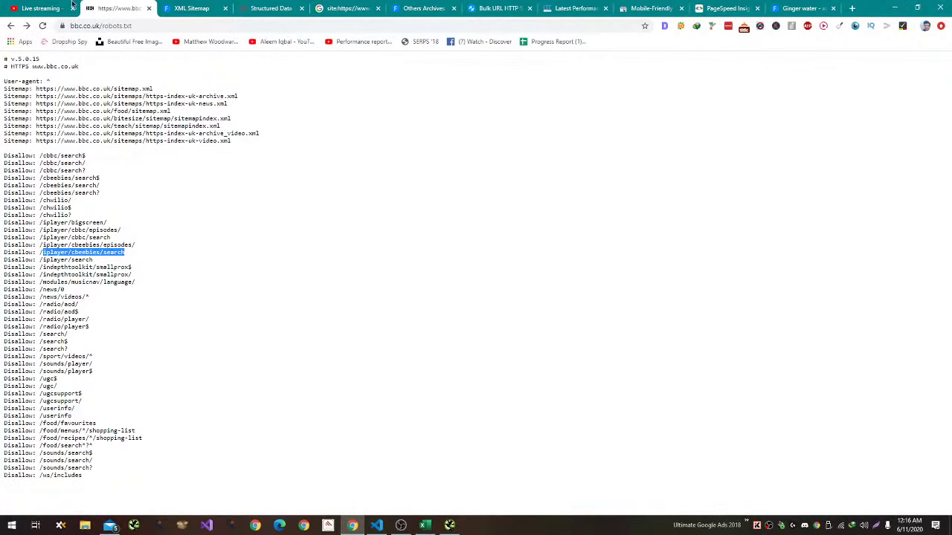
key(ctrl+shift+Tab)
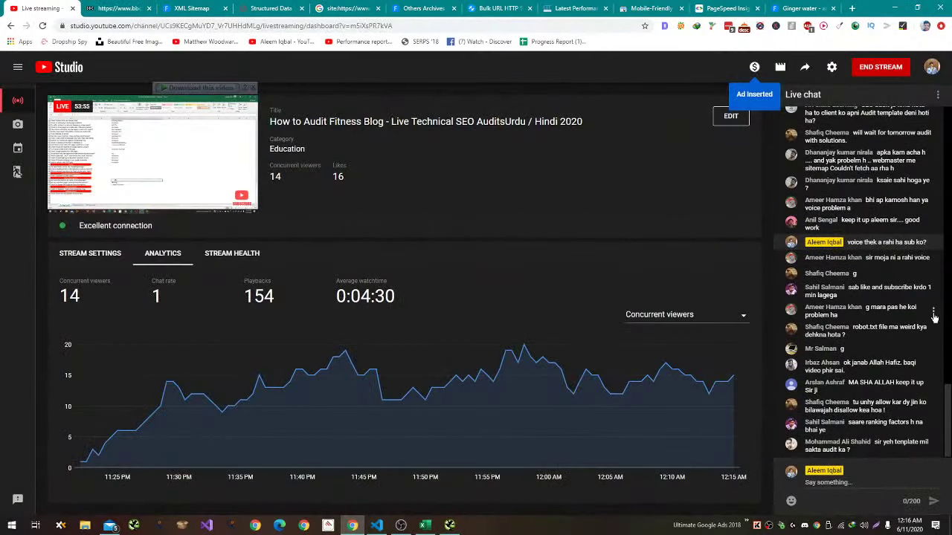